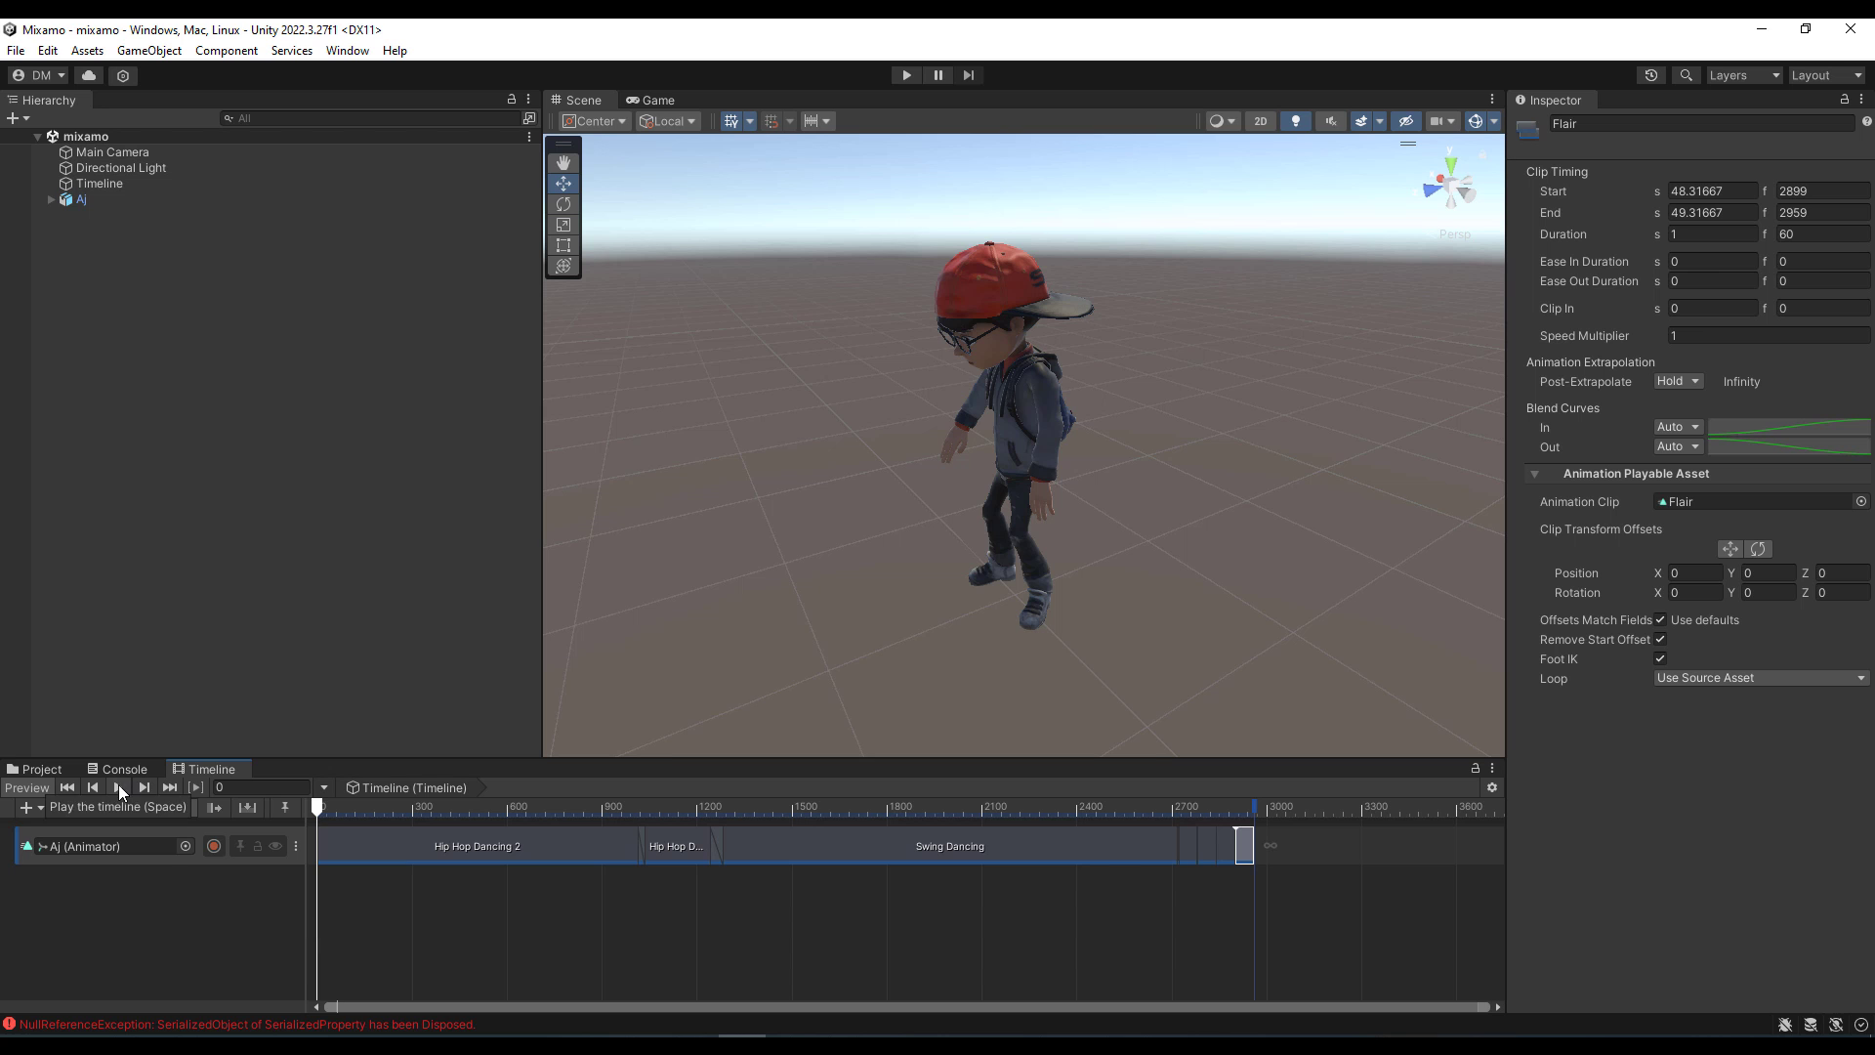
Step: Play the Aj character's Timeline to preview the dance clips ending with Flair
{"action": "left_click", "coordinate": [119, 789]}
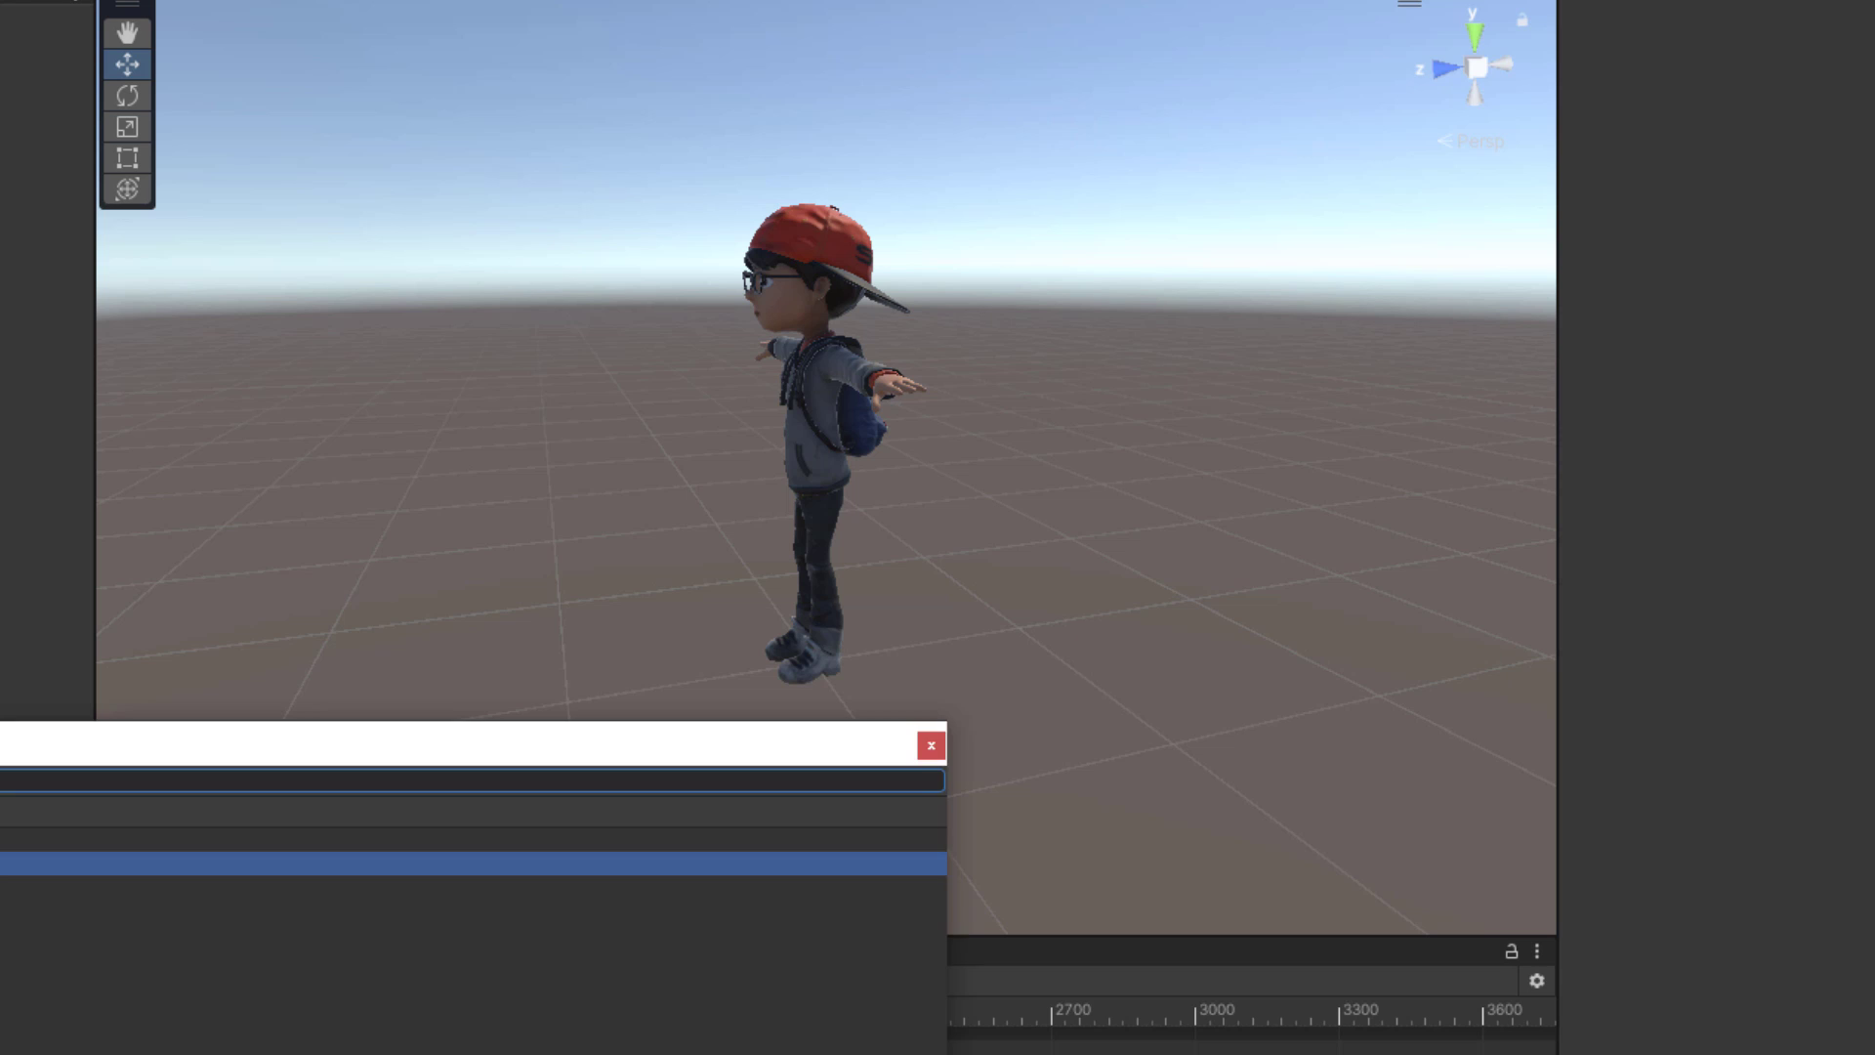
Step: Select the character, then switch between the project assets and the Timeline view
{"action": "left_click", "coordinate": [807, 386]}
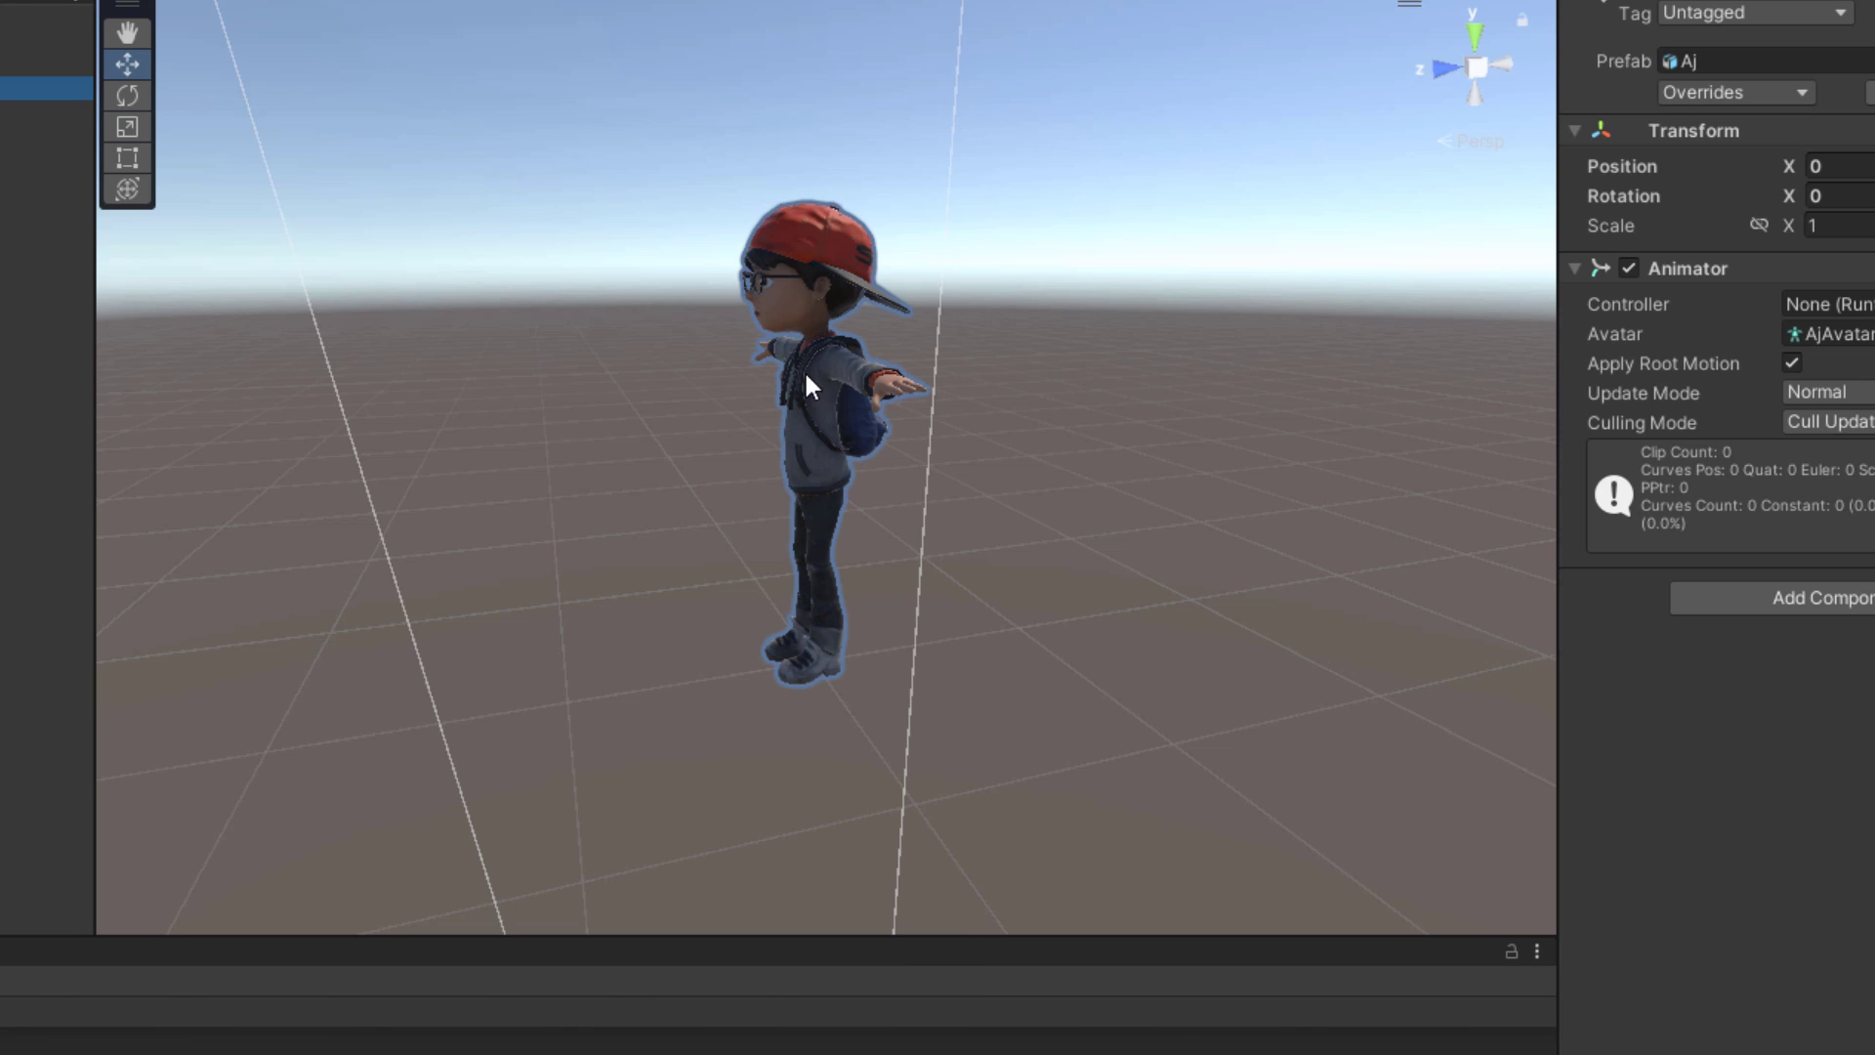
{"action": "key", "text": "shift+d"}
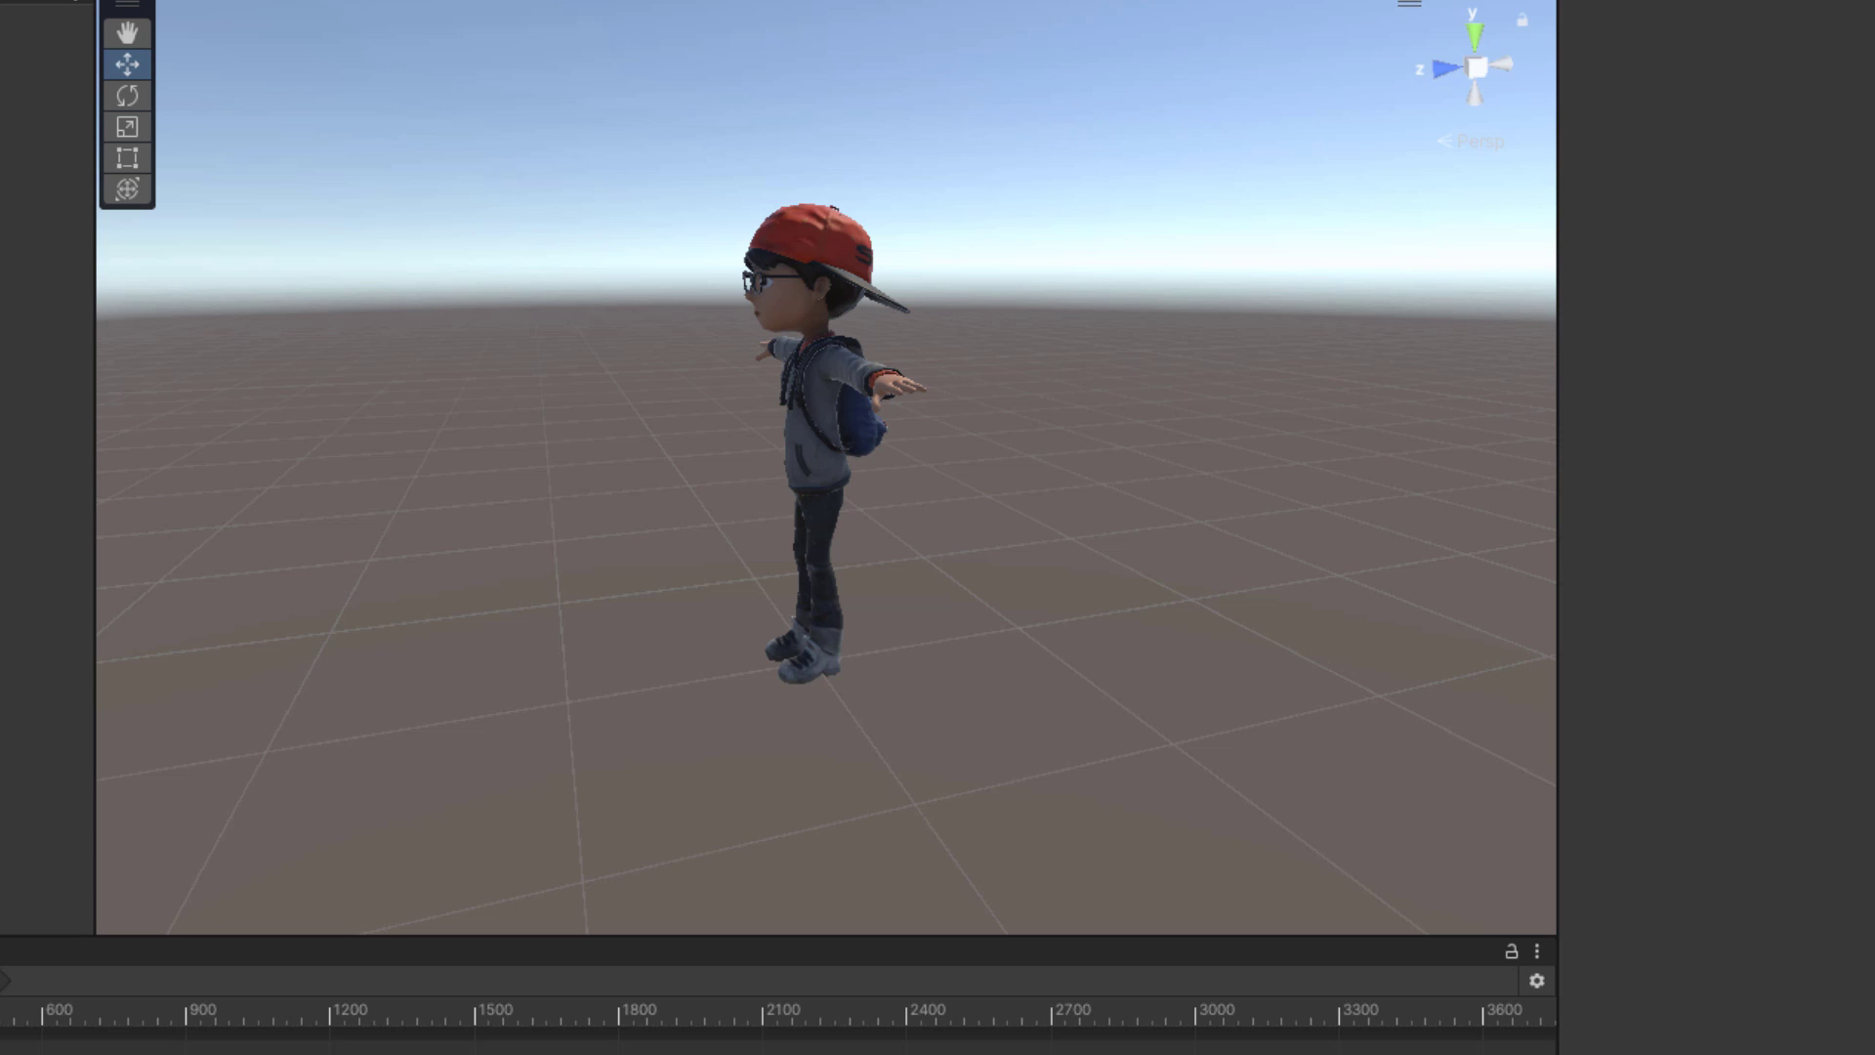
{"action": "key", "text": "ctrl+5"}
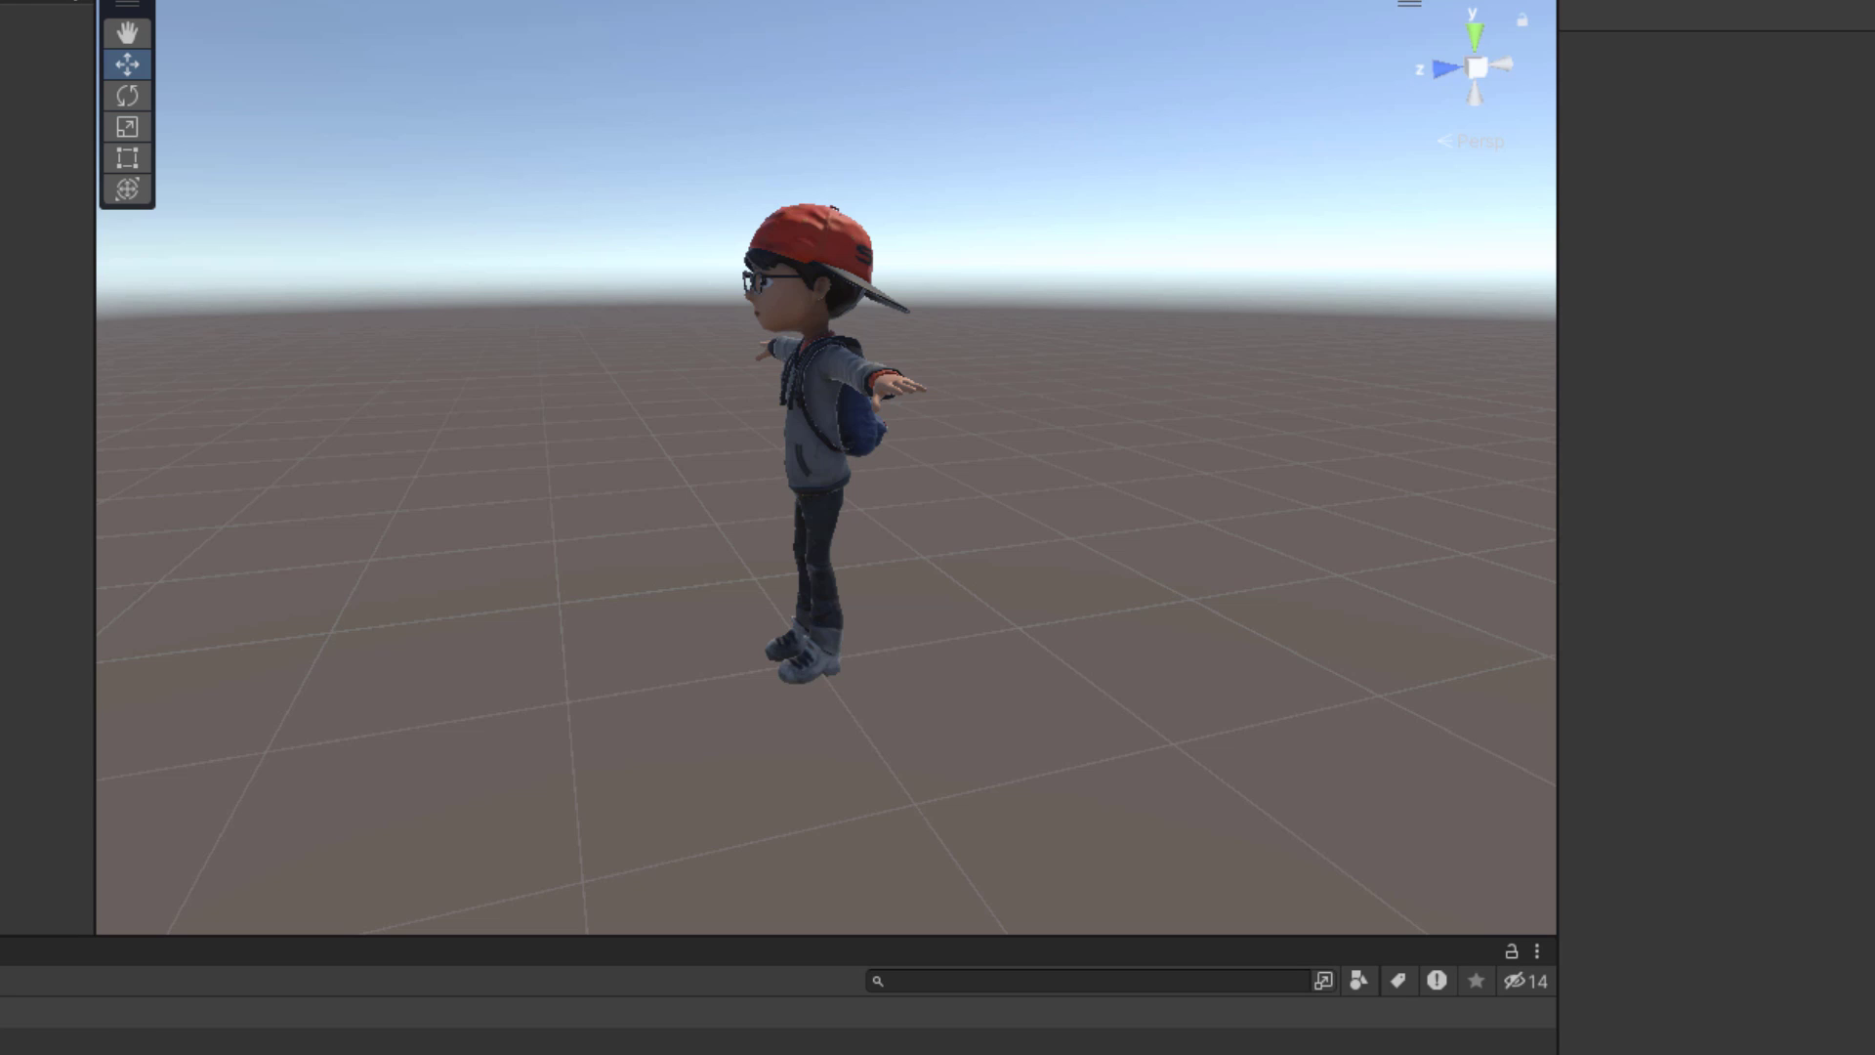
{"action": "key", "text": "shift+d"}
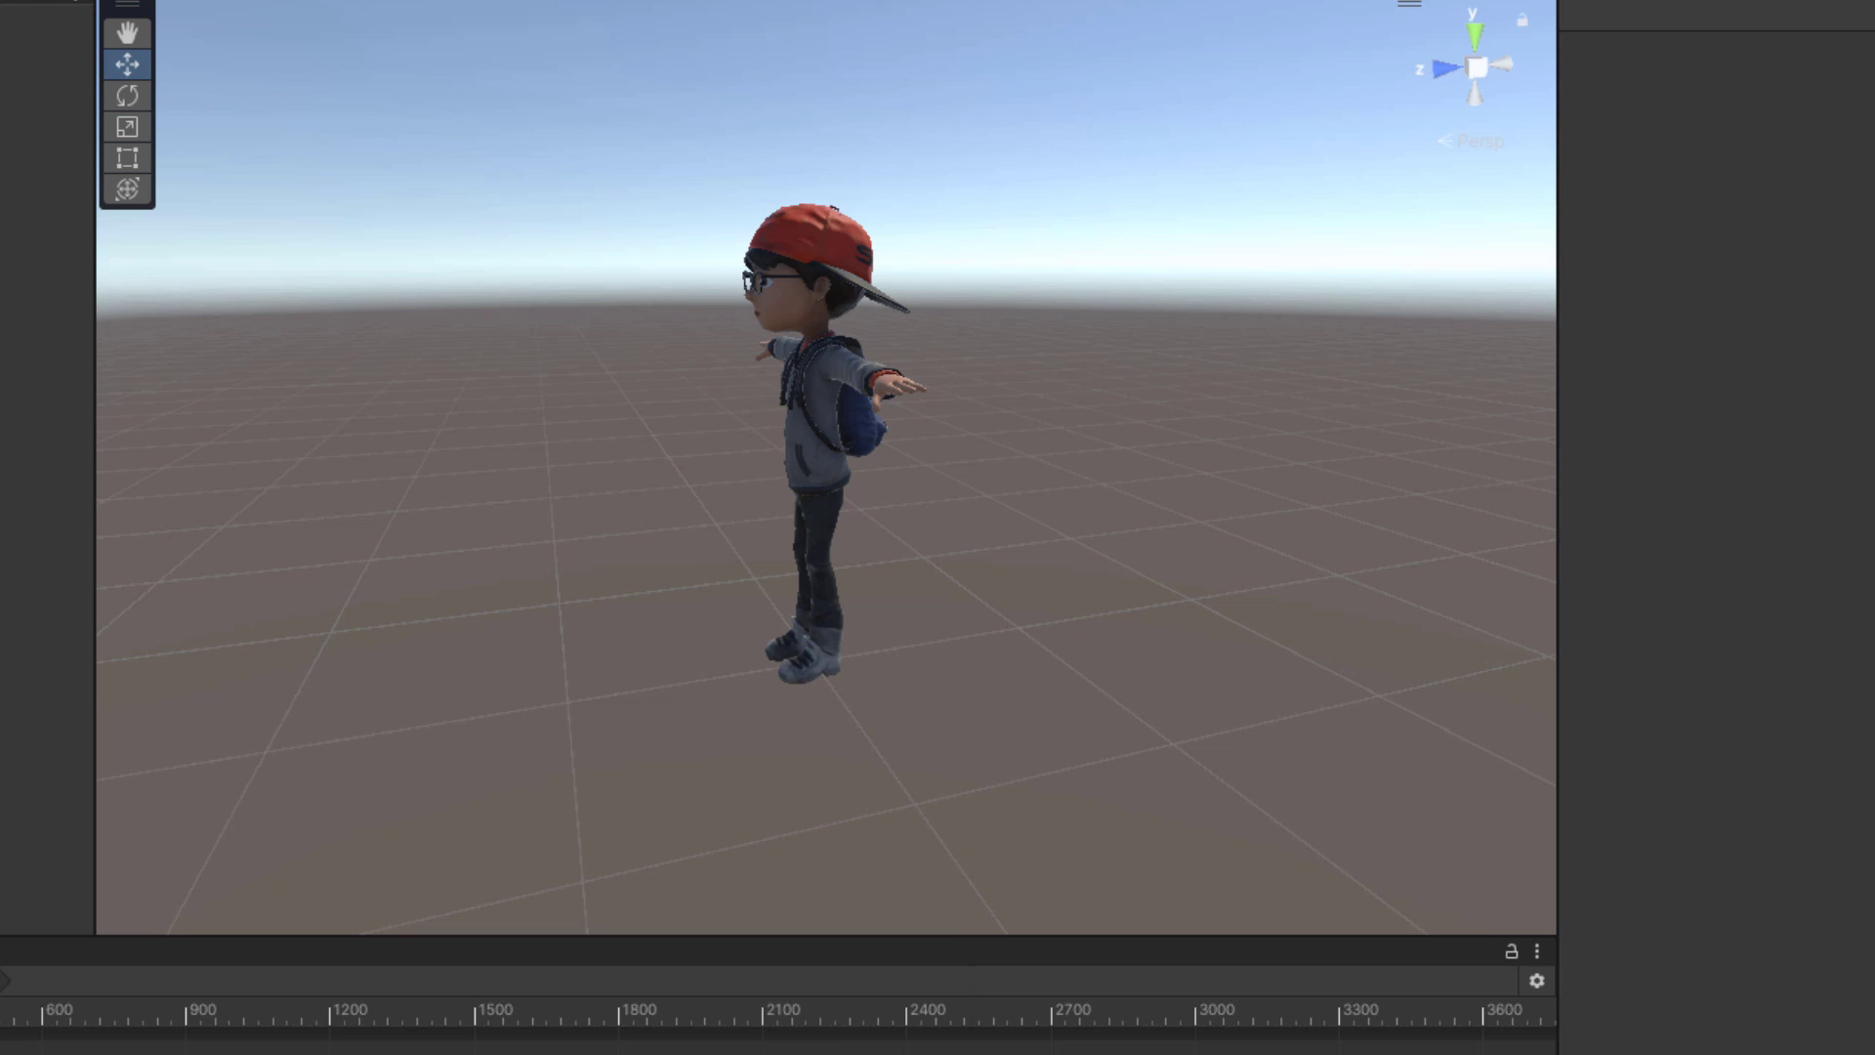
Step: Add the Flair animation clip to the character's Animation track
{"action": "left_click", "coordinate": [781, 1047]}
{"action": "right_click", "coordinate": [20, 1047]}
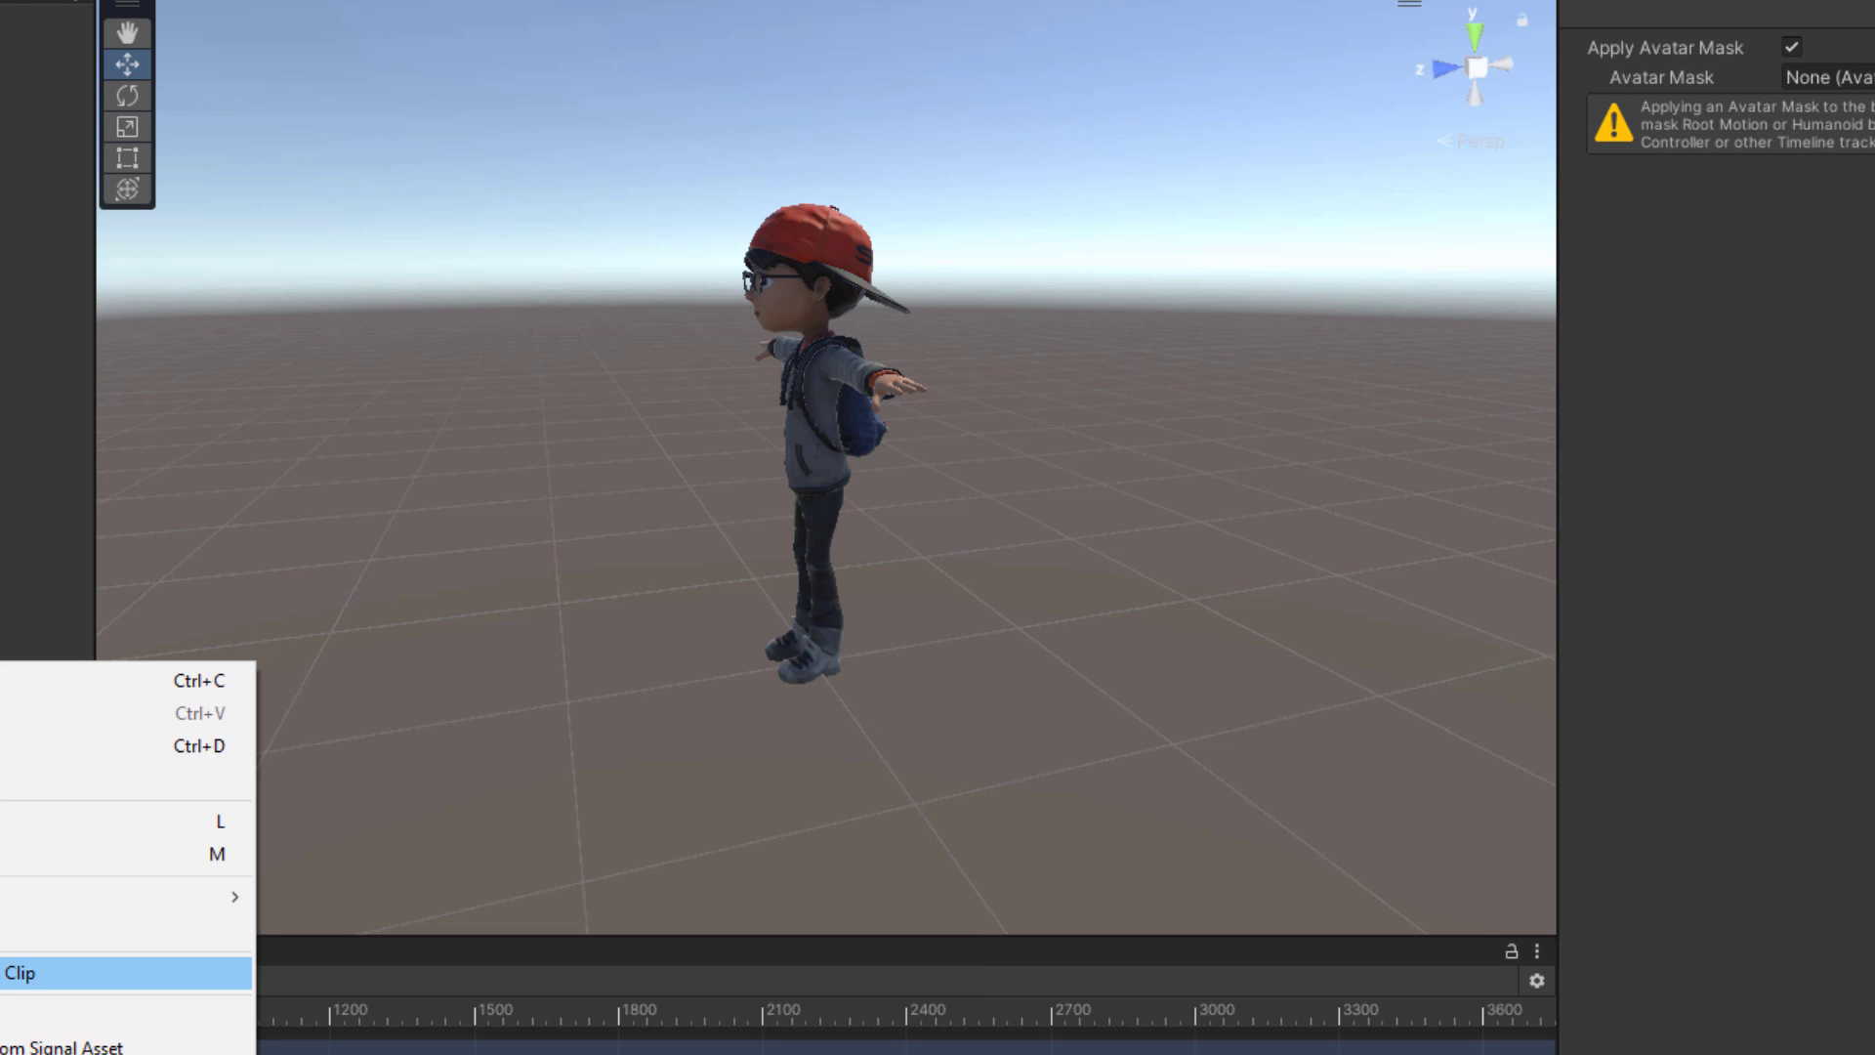
{"action": "left_click", "coordinate": [20, 973]}
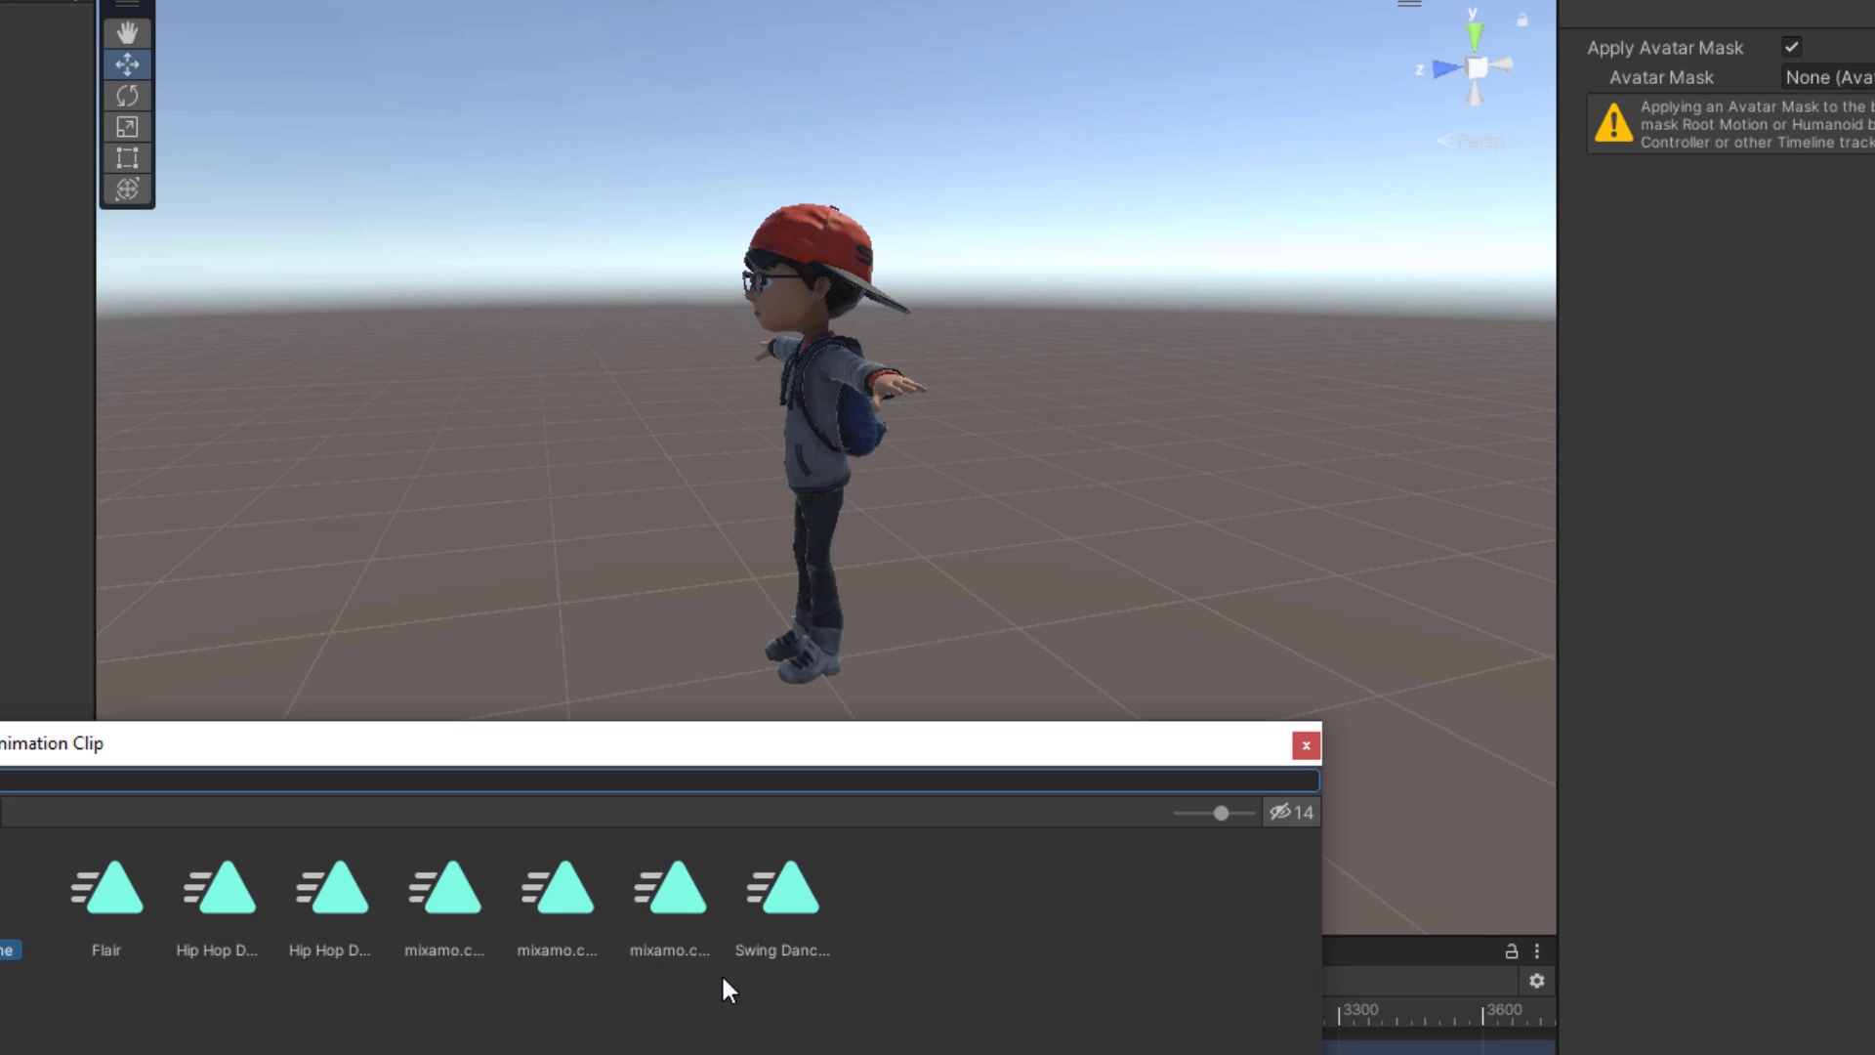
{"action": "key", "text": "Right"}
{"action": "key", "text": "Right"}
{"action": "key", "text": "Right"}
{"action": "key", "text": "Right"}
{"action": "key", "text": "Left"}
{"action": "key", "text": "Left"}
{"action": "key", "text": "Left"}
{"action": "key", "text": "Return"}
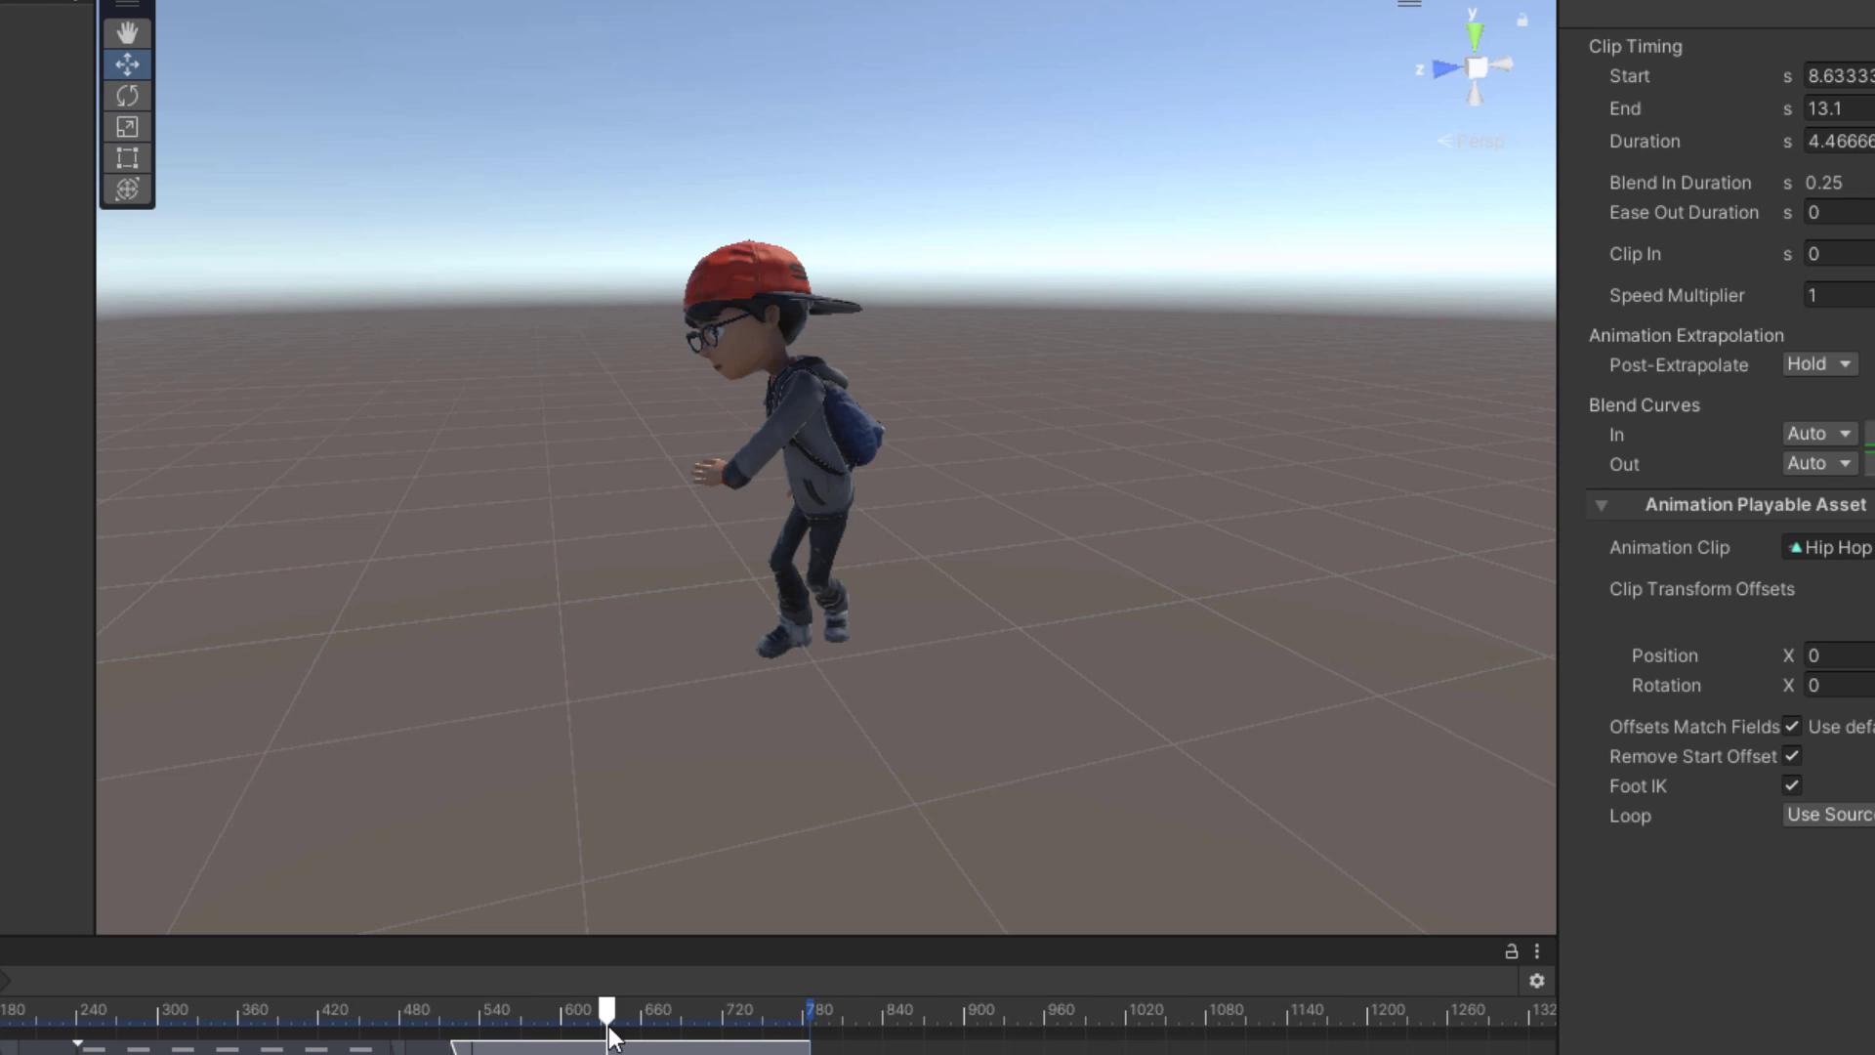
Step: Match the Hip Hop clip's offsets to the previous clip and nudge it slightly earlier
{"action": "right_click", "coordinate": [528, 1043]}
{"action": "left_click", "coordinate": [667, 925]}
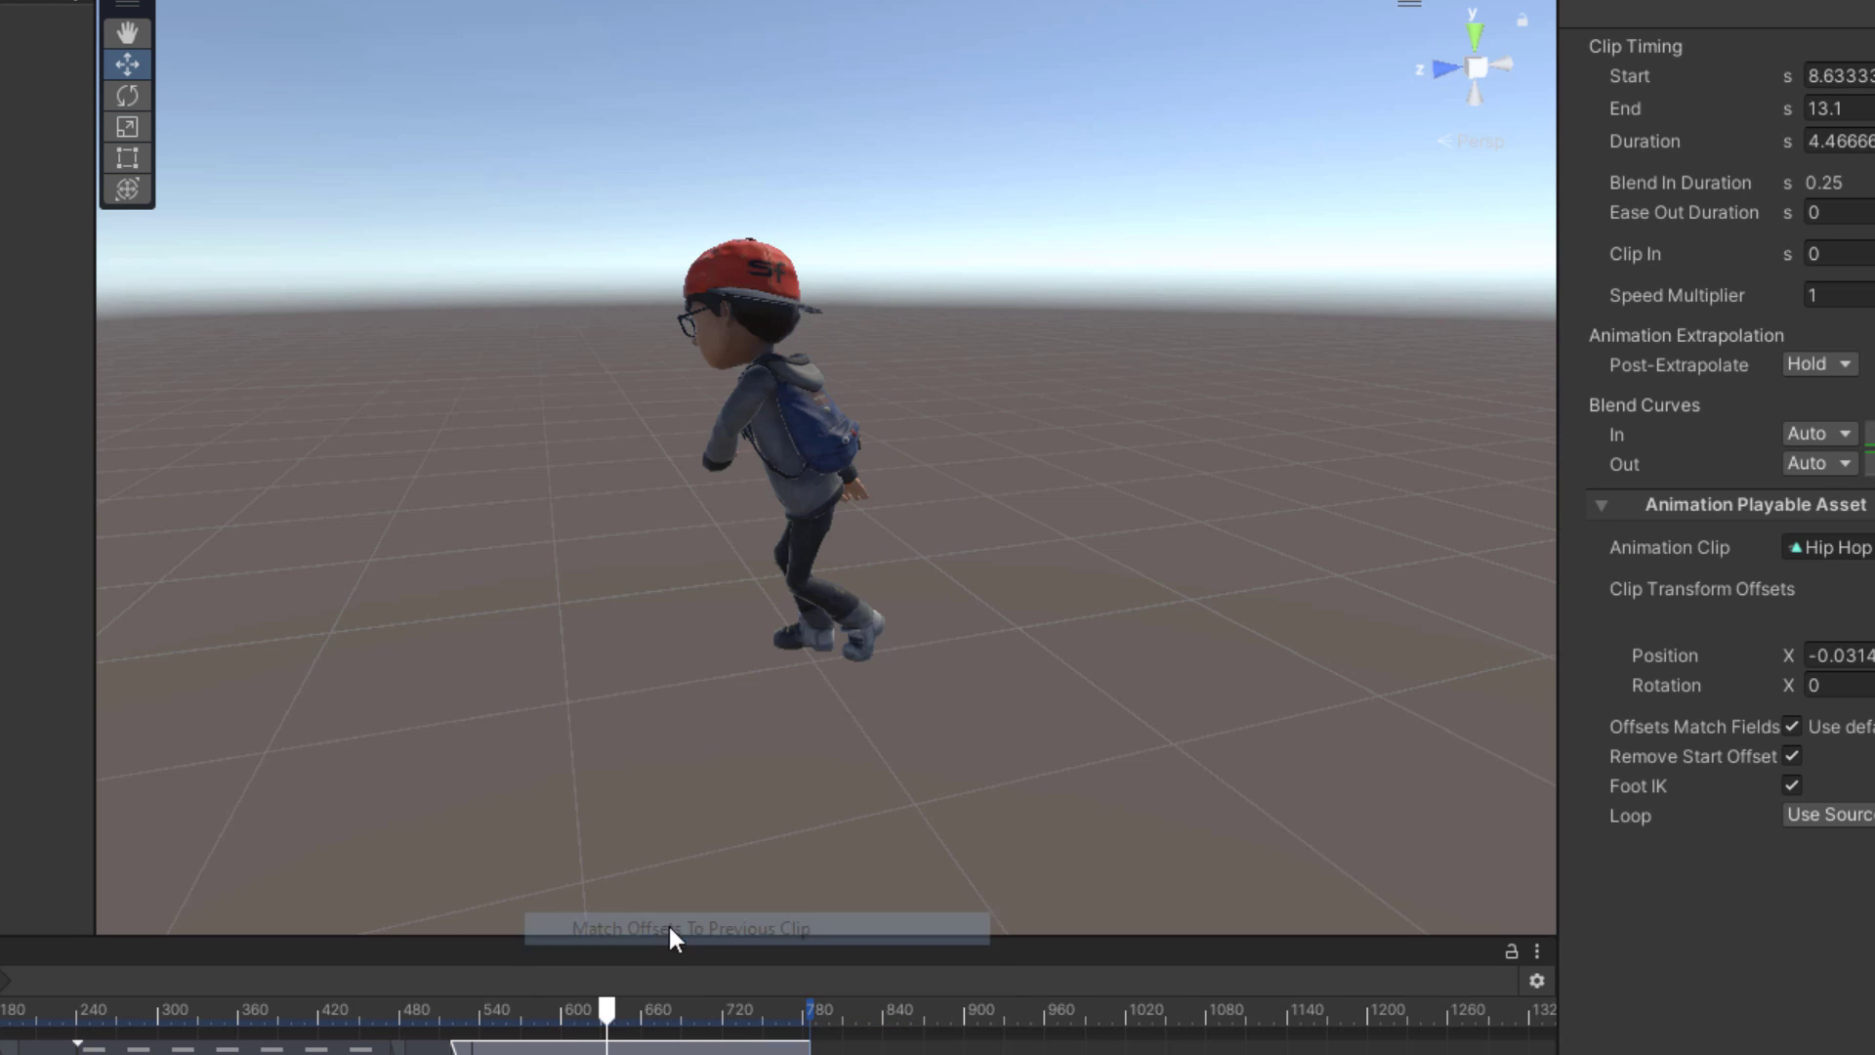
{"action": "left_click", "coordinate": [517, 1021]}
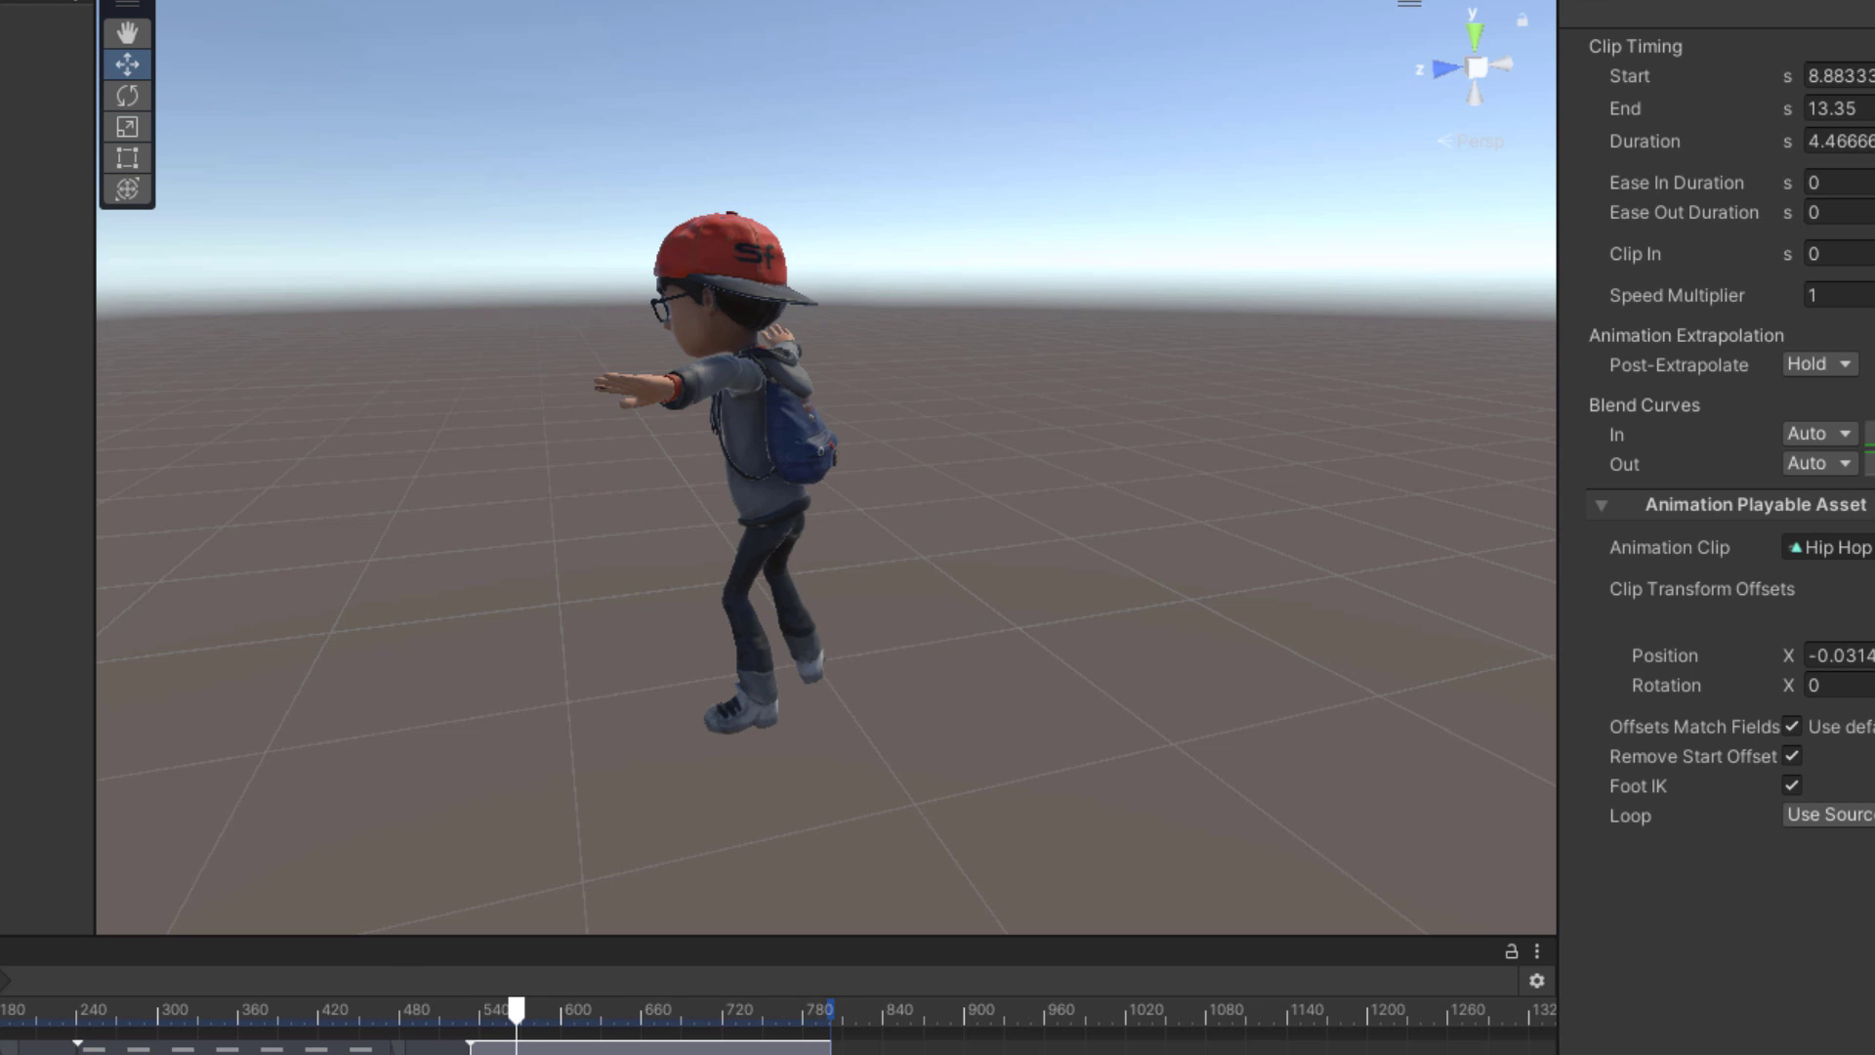
{"action": "left_click_drag", "start_coordinate": [644, 1045], "coordinate": [637, 1045]}
Step: Move the Hip Hop clip earlier so it blends in over about 0.62 s
{"action": "key", "text": "f"}
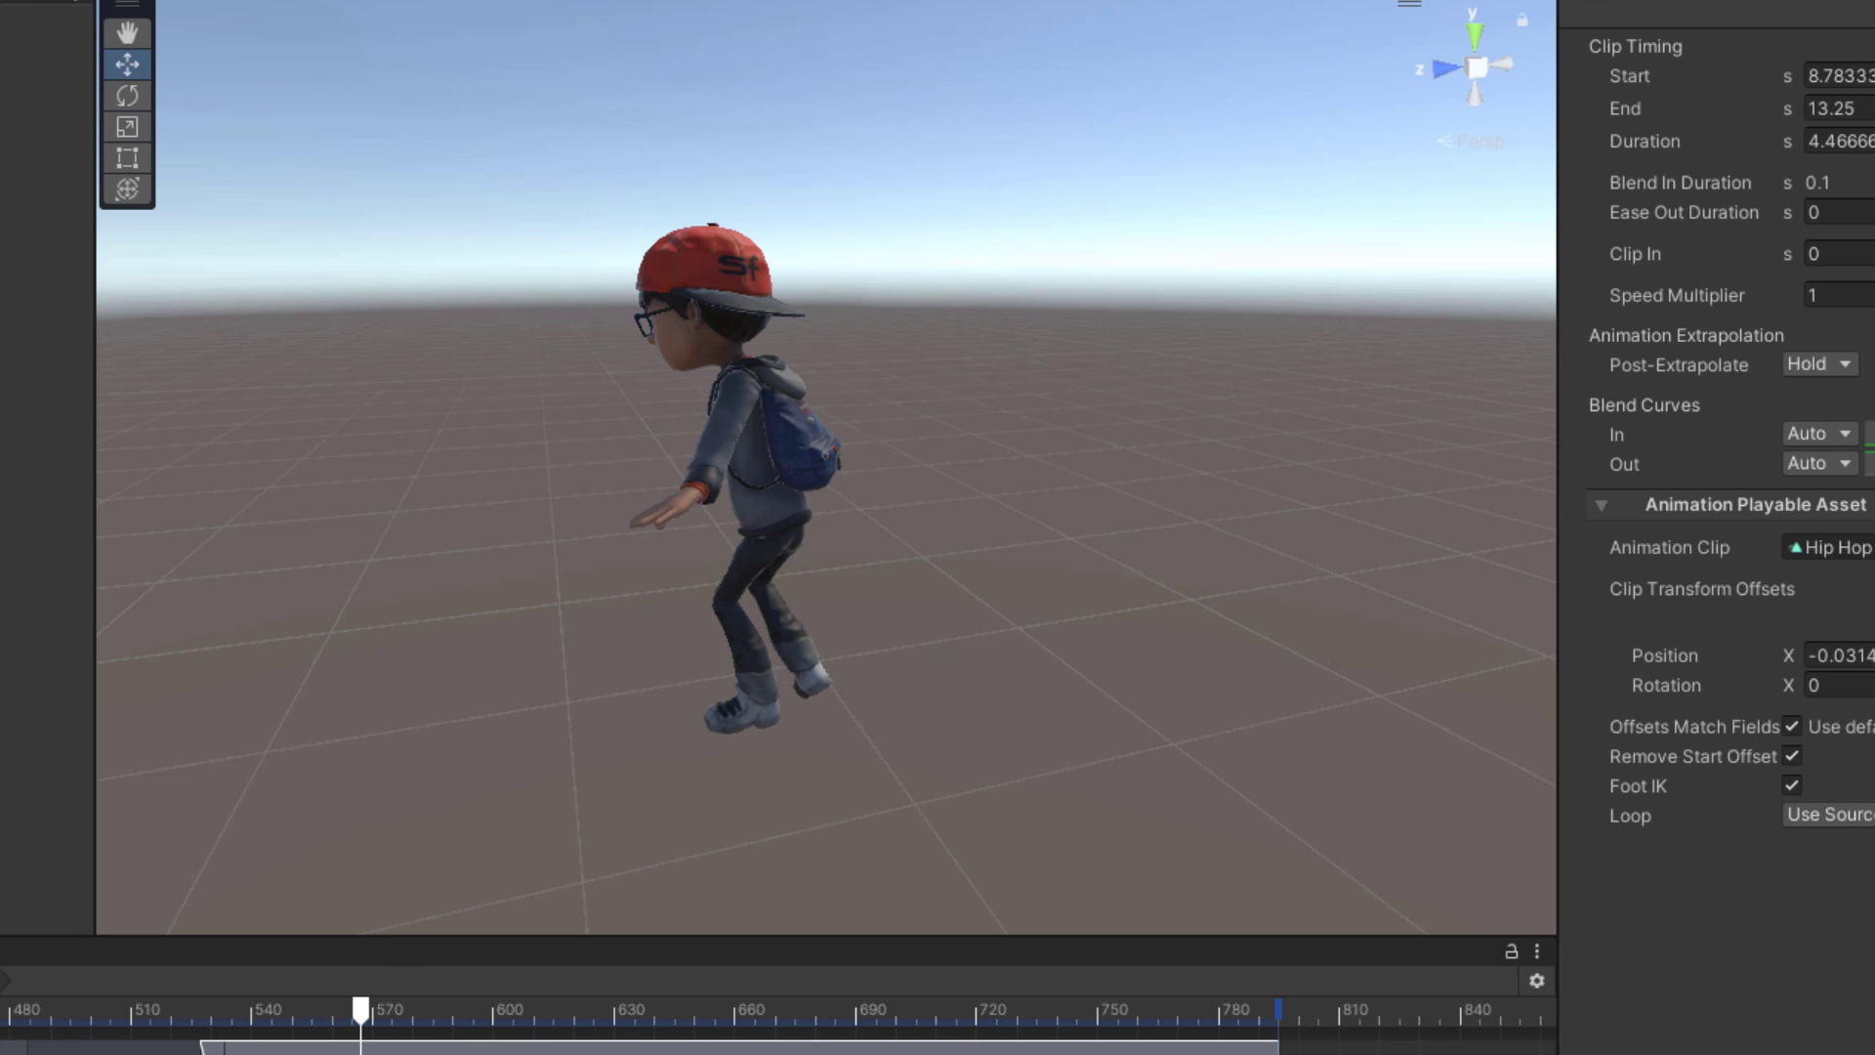
{"action": "left_click_drag", "start_coordinate": [205, 1045], "coordinate": [81, 1045]}
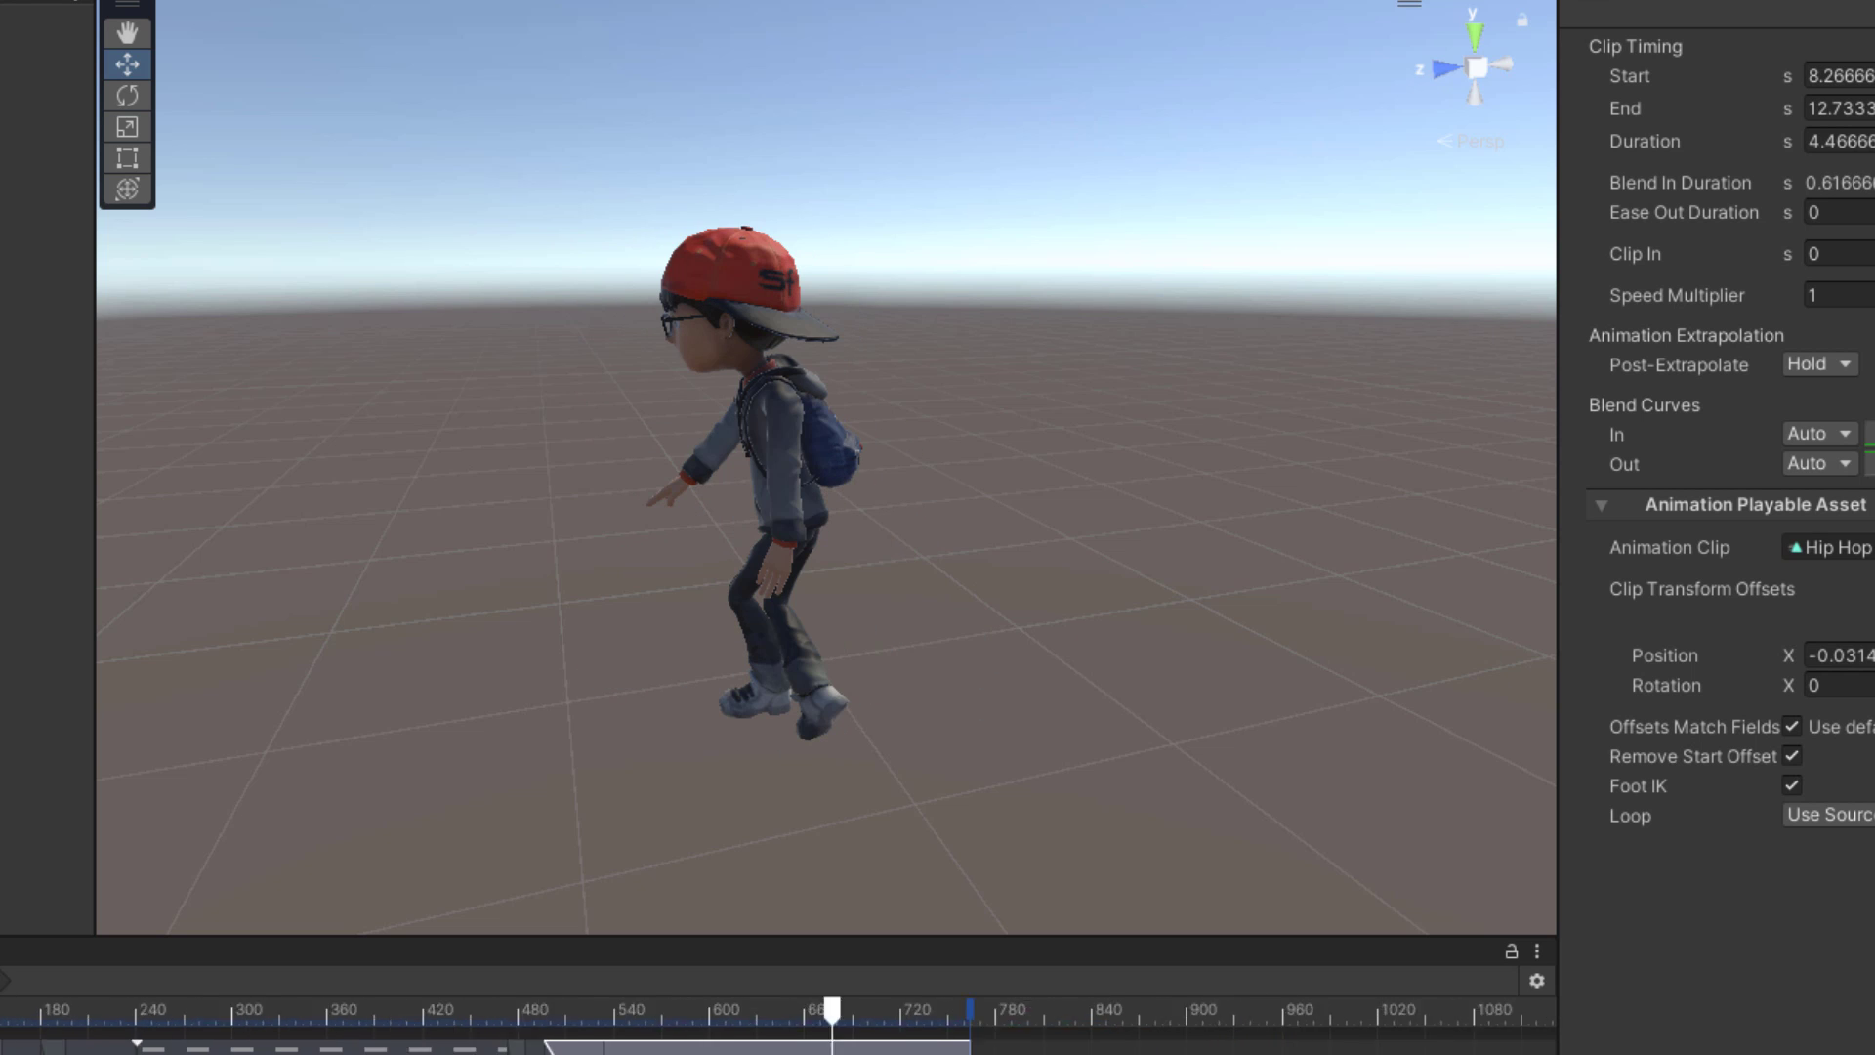
{"action": "left_click", "coordinate": [668, 1005]}
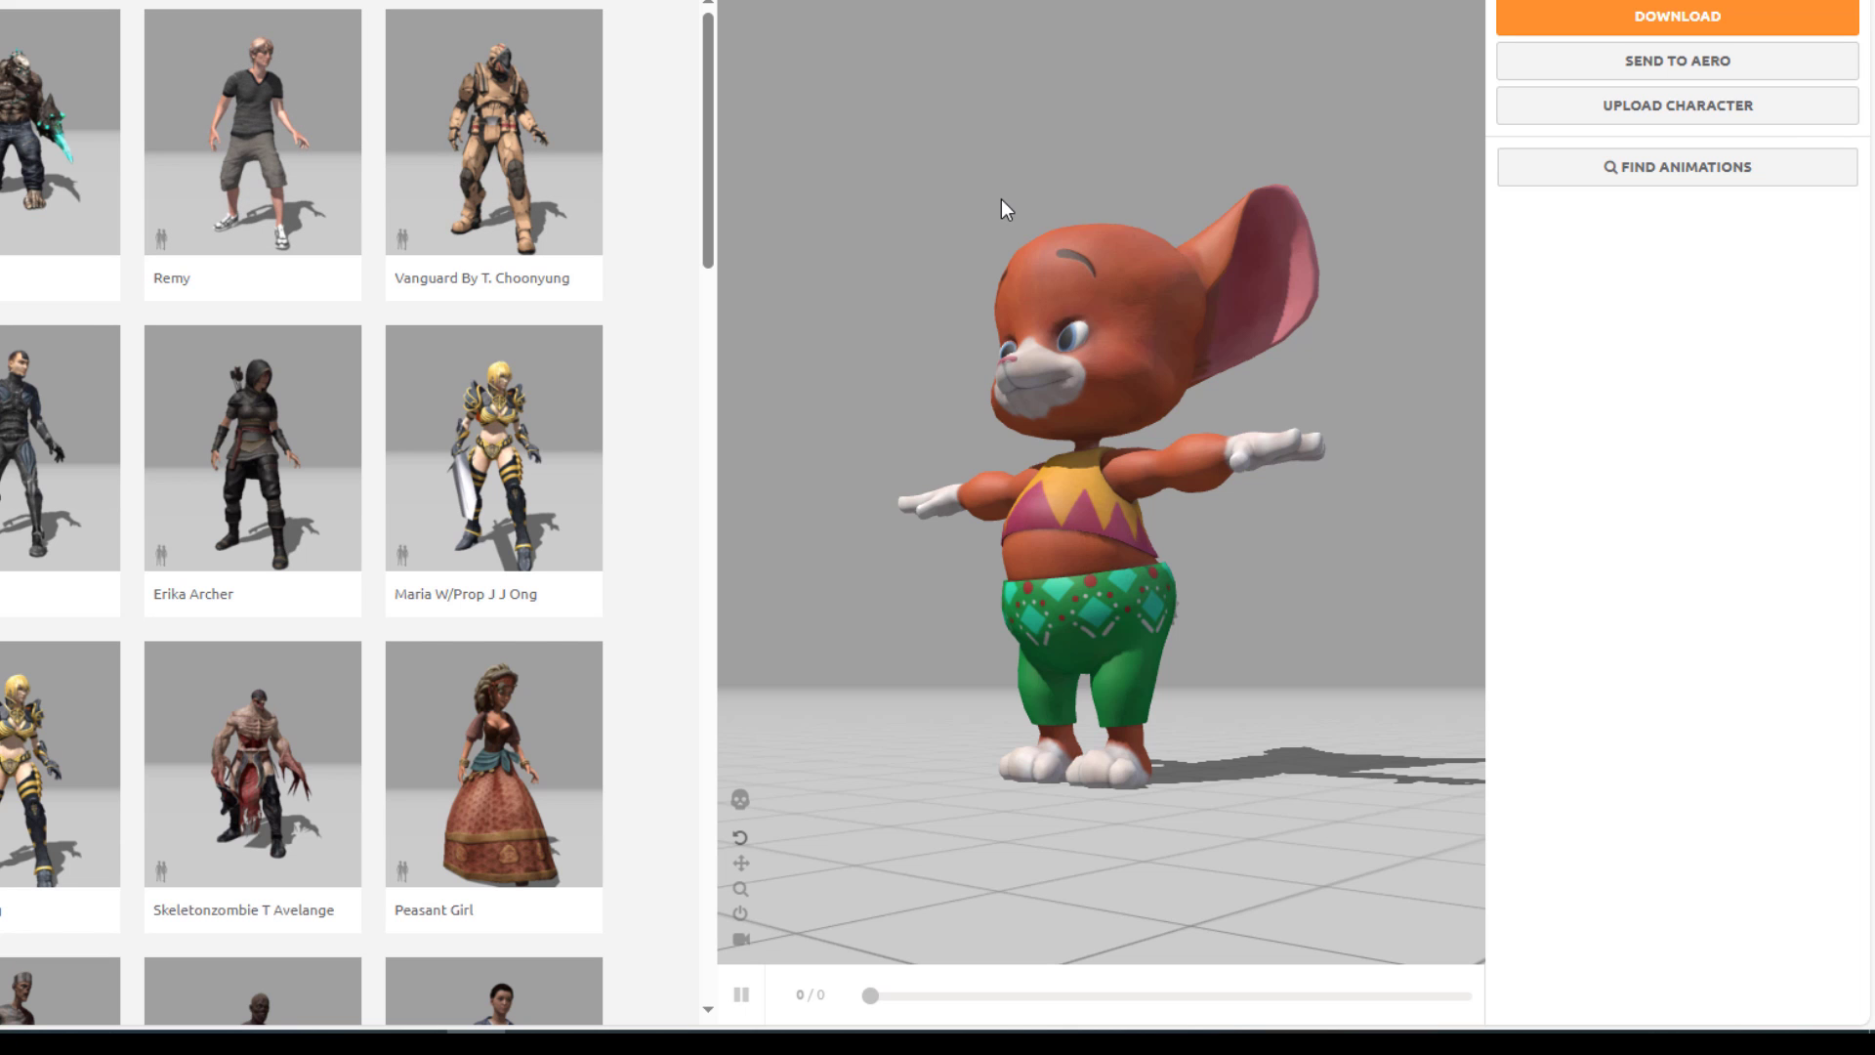
{"action": "left_click_drag", "start_coordinate": [1005, 209], "coordinate": [984, 242]}
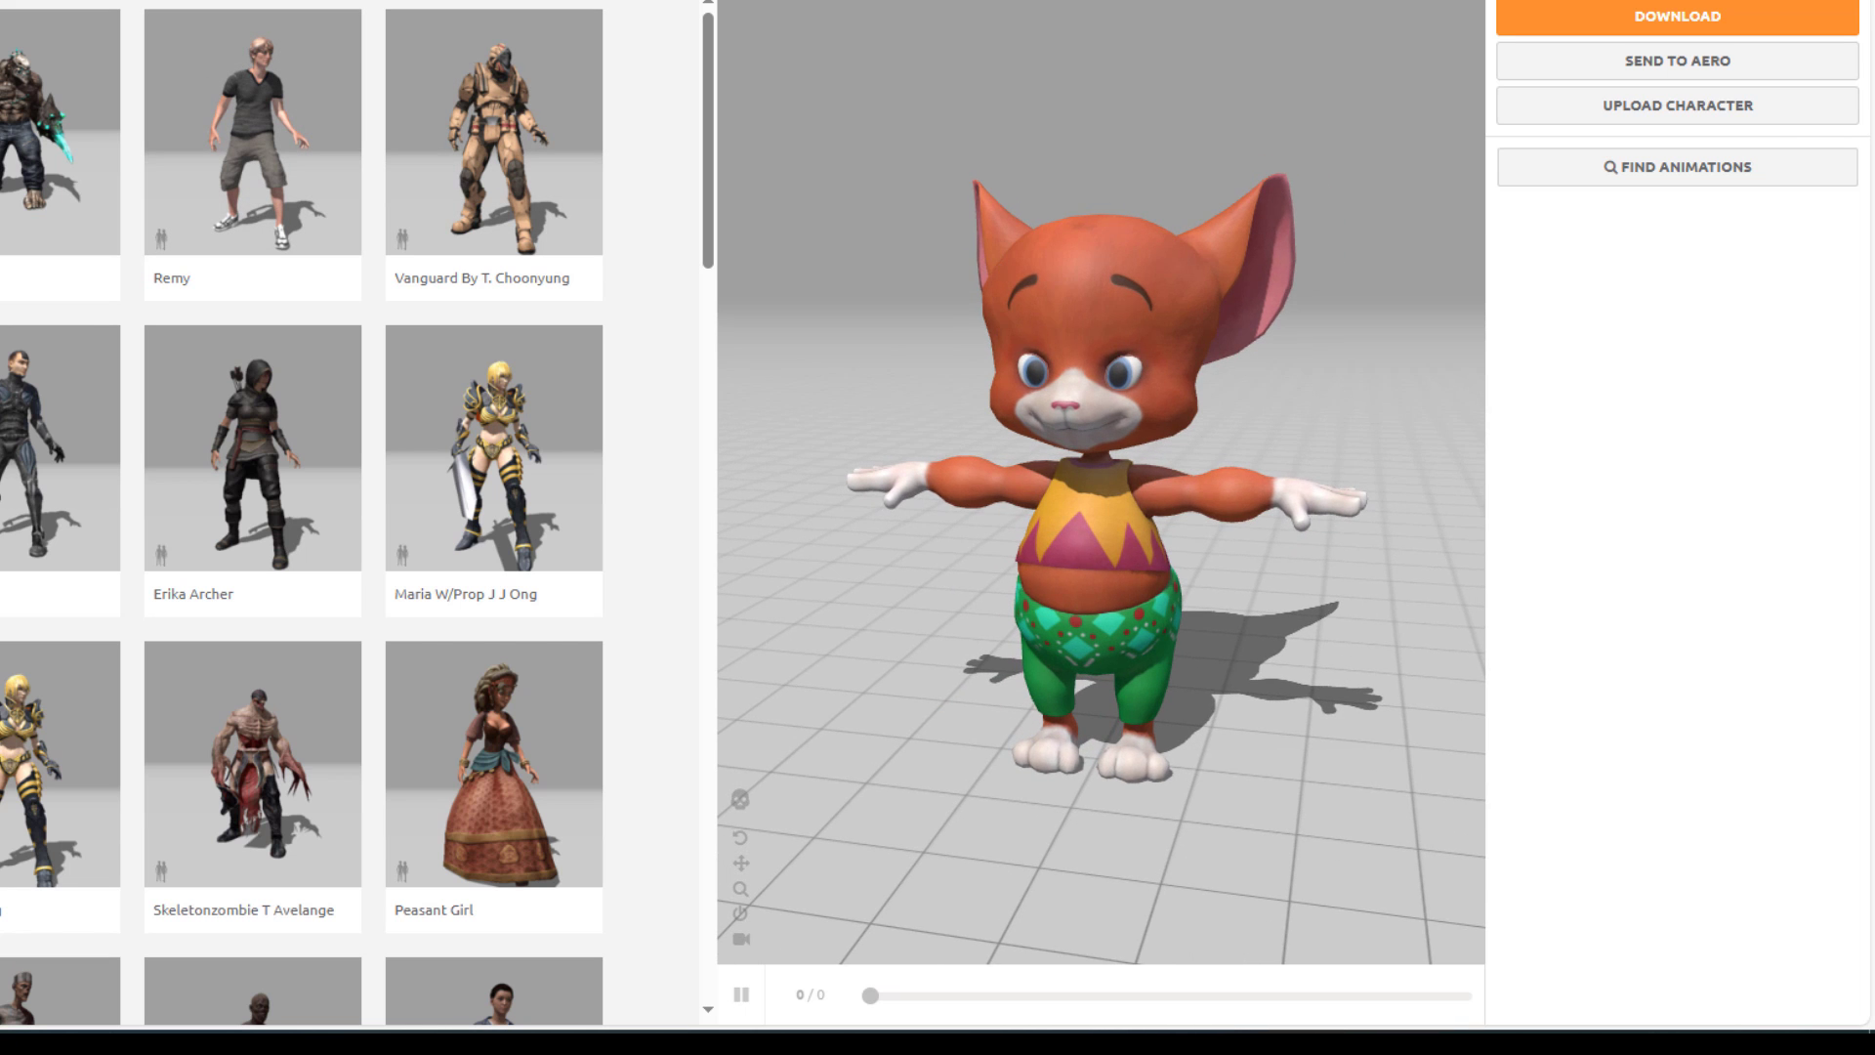
{"action": "key", "text": "ctrl+l"}
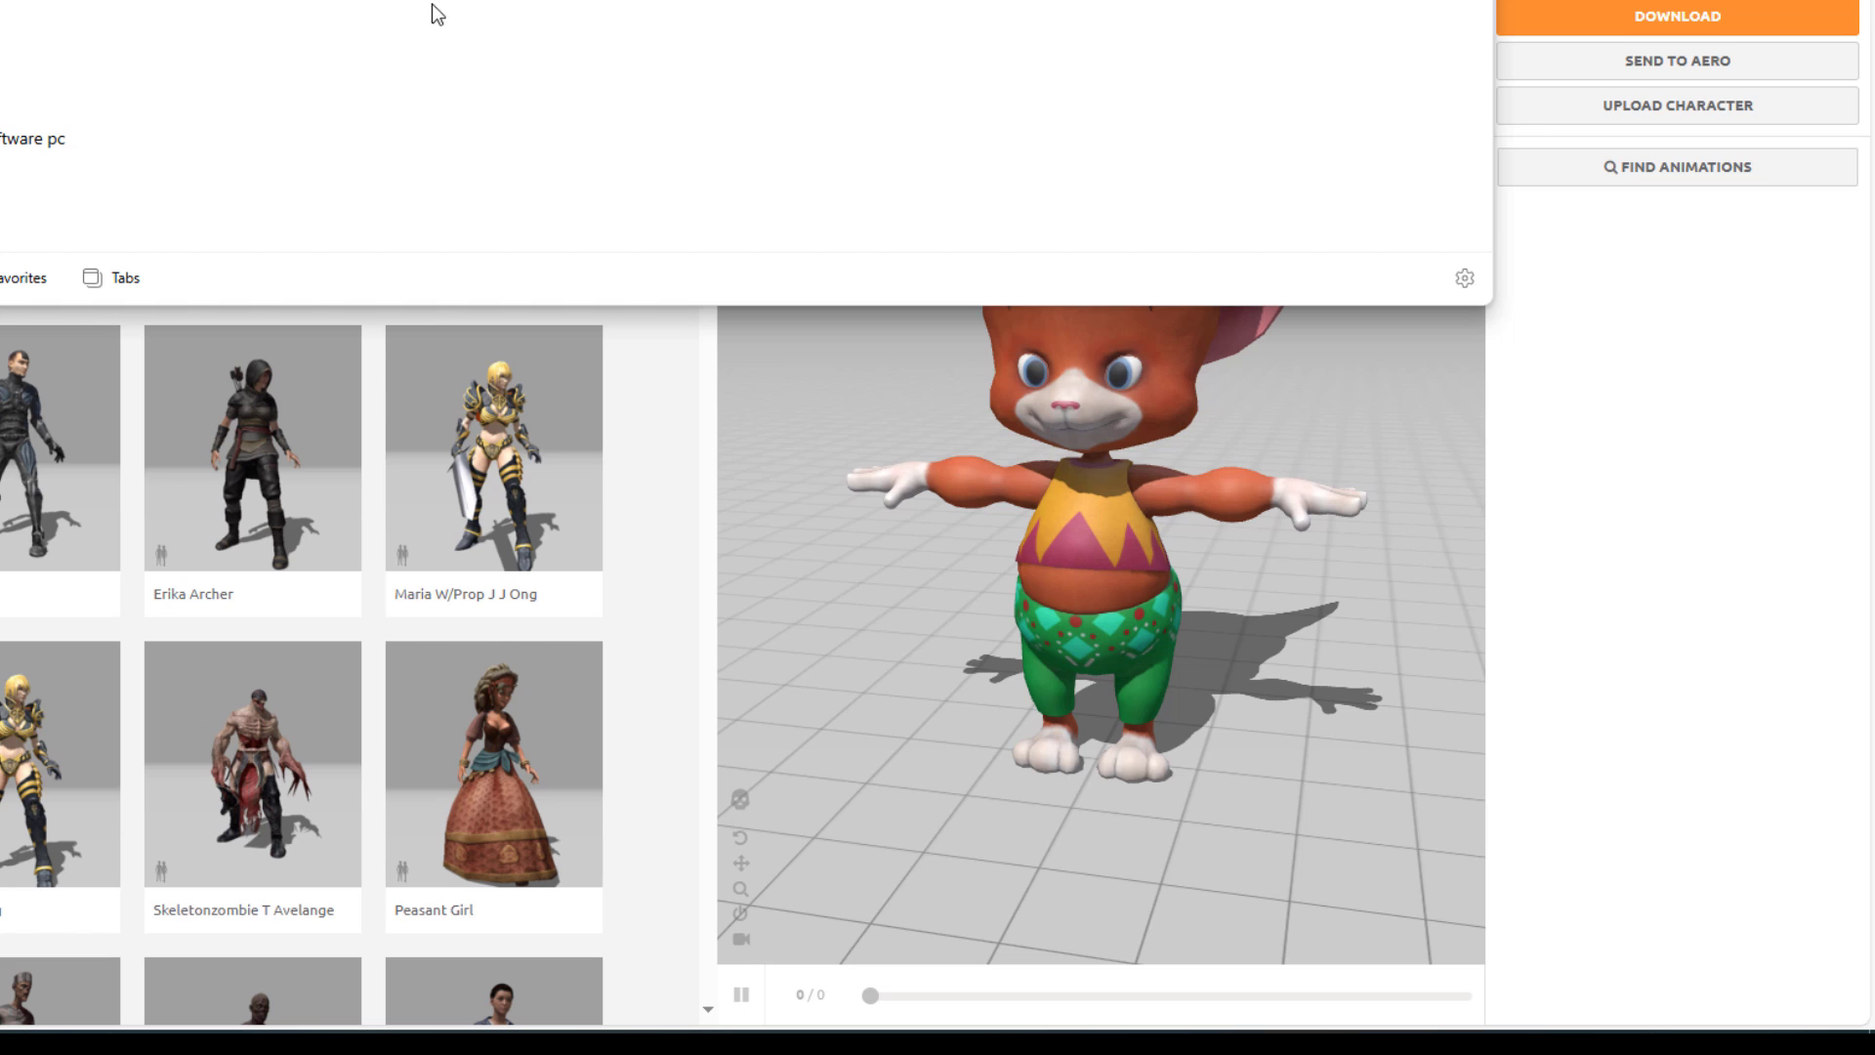
{"action": "left_click", "coordinate": [750, 482]}
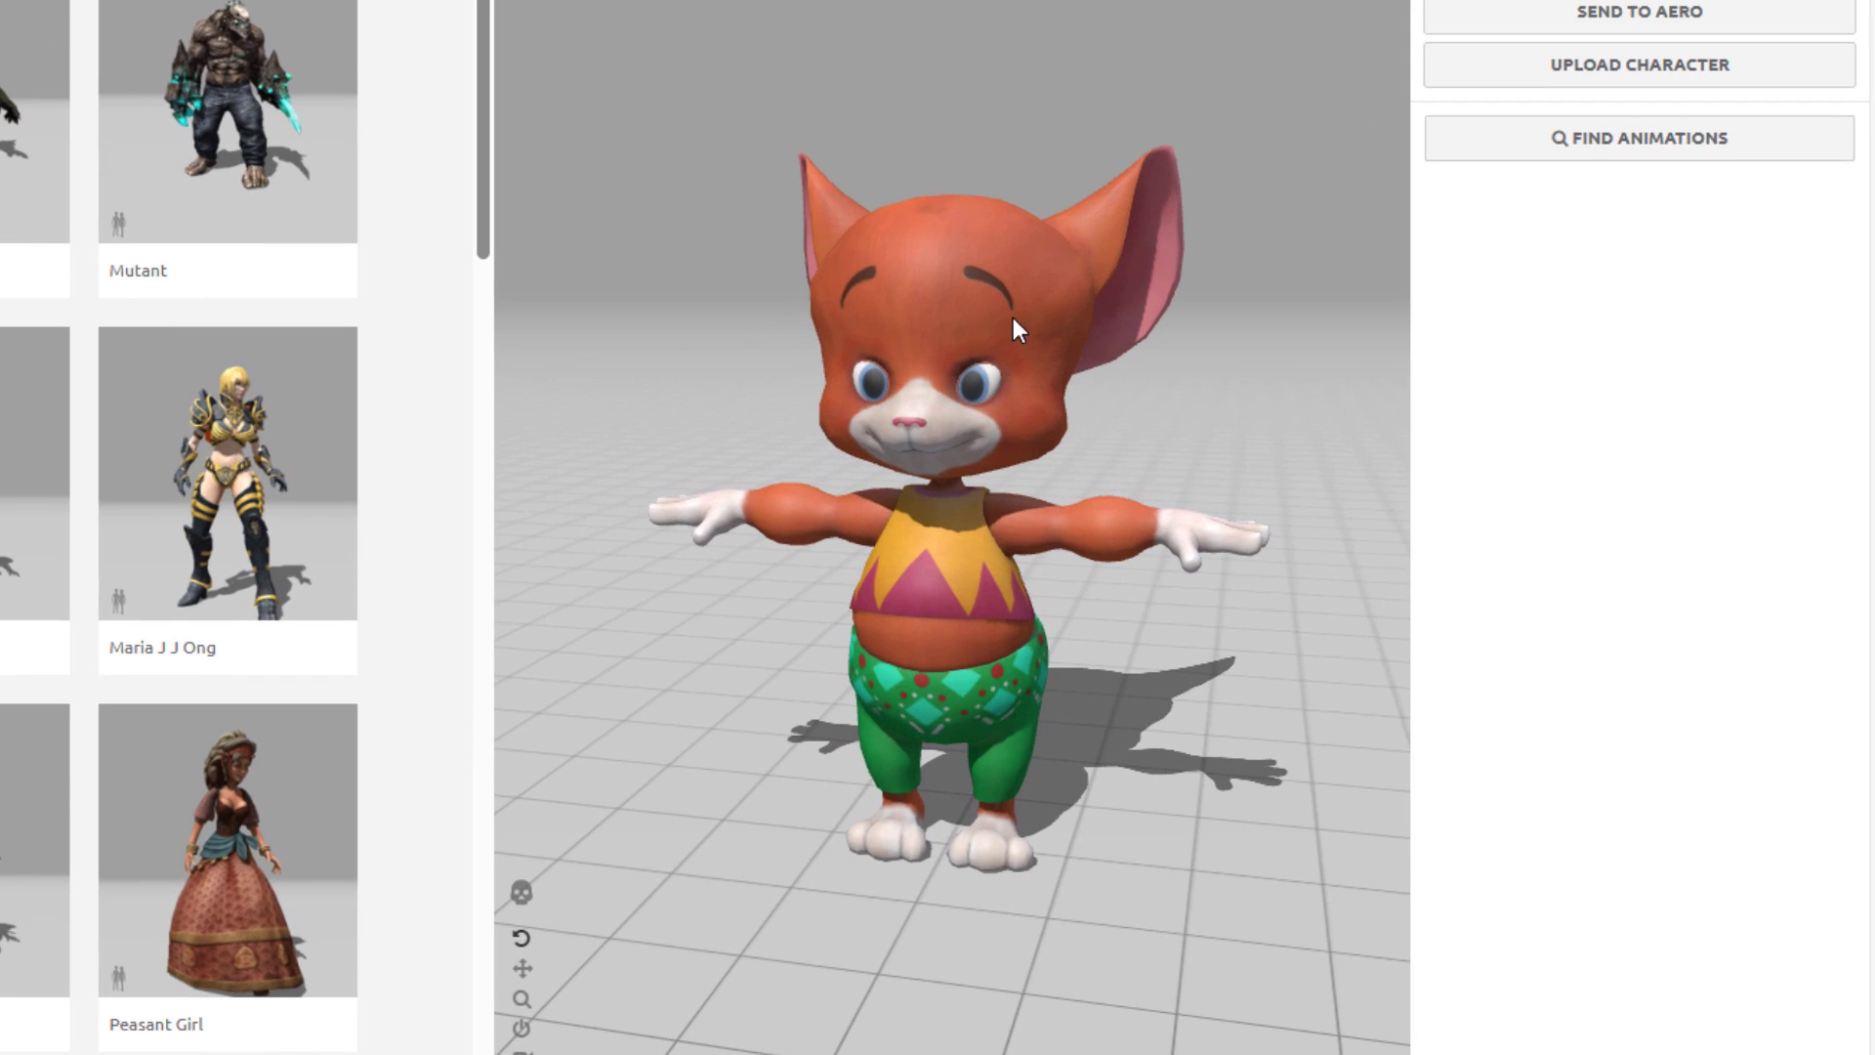
{"action": "scroll", "coordinate": [47, 598], "scroll_direction": "down", "scroll_amount": 4}
{"action": "scroll", "coordinate": [47, 598], "scroll_direction": "down", "scroll_amount": 2}
{"action": "scroll", "coordinate": [47, 598], "scroll_direction": "down", "scroll_amount": 5}
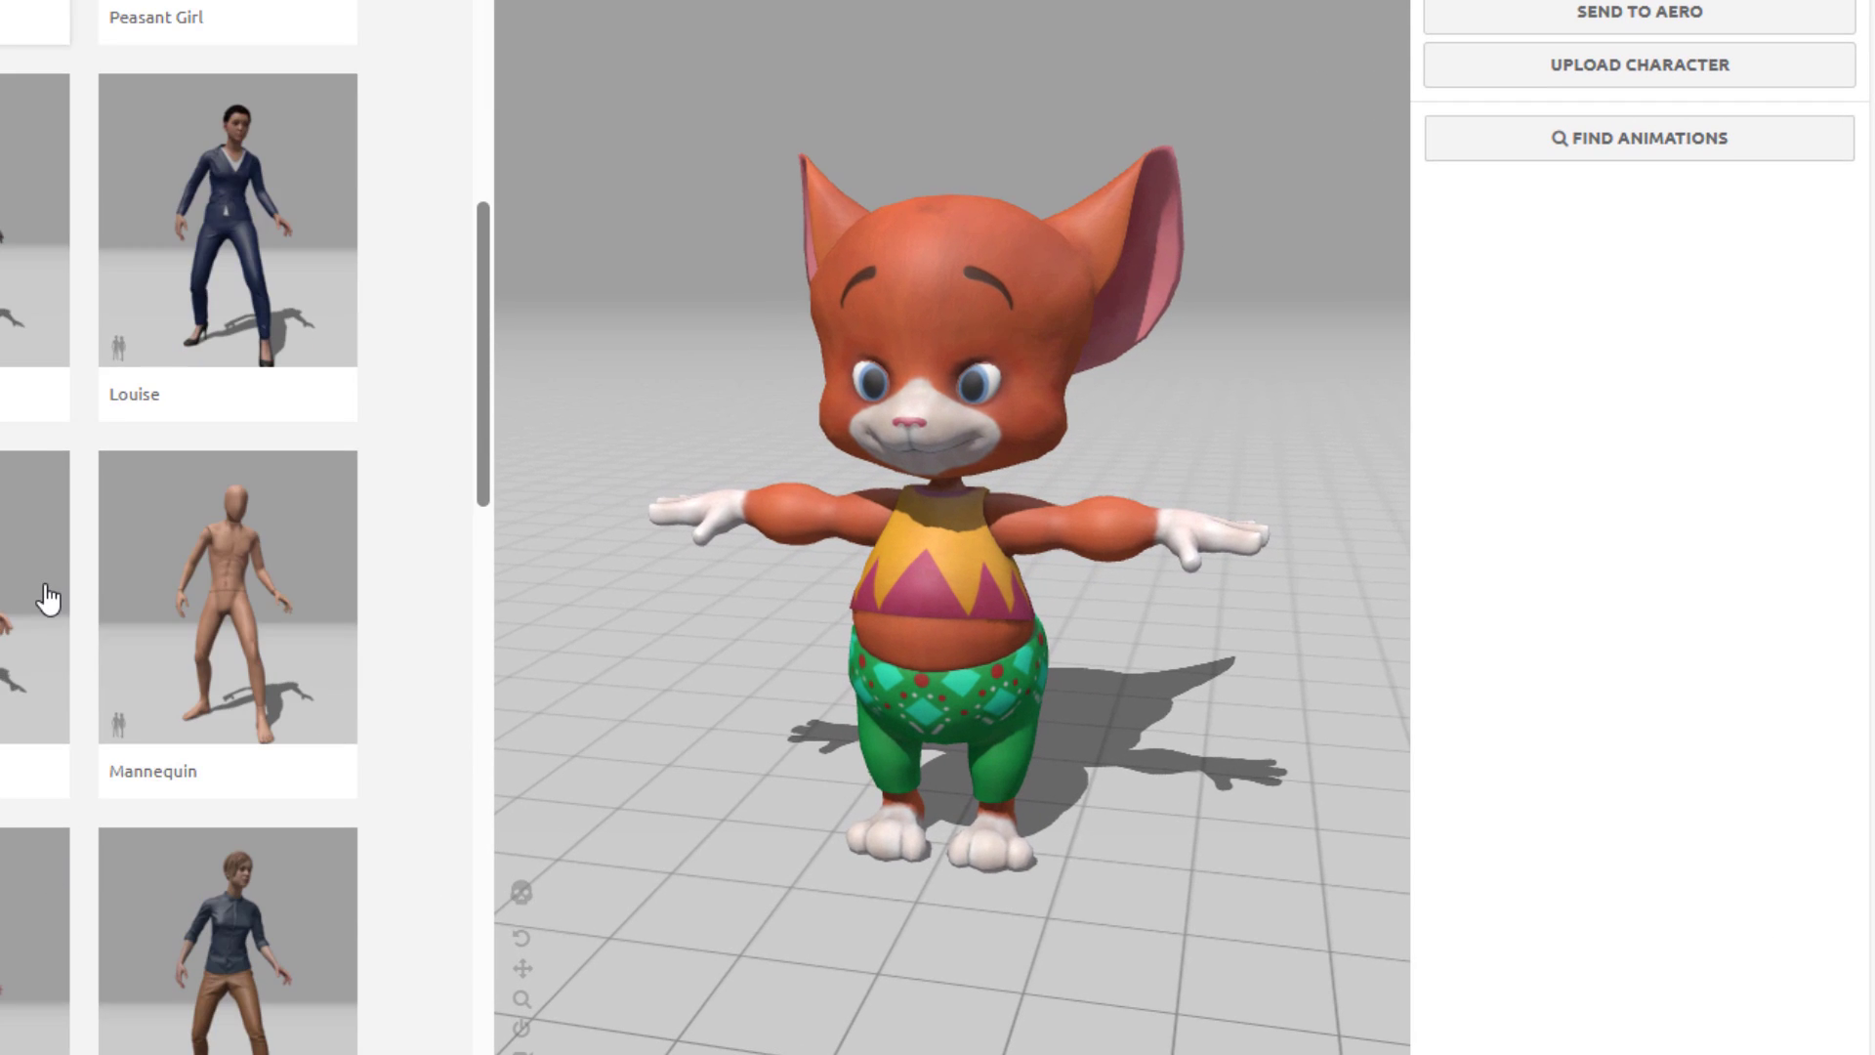
{"action": "scroll", "coordinate": [47, 598], "scroll_direction": "down", "scroll_amount": 4}
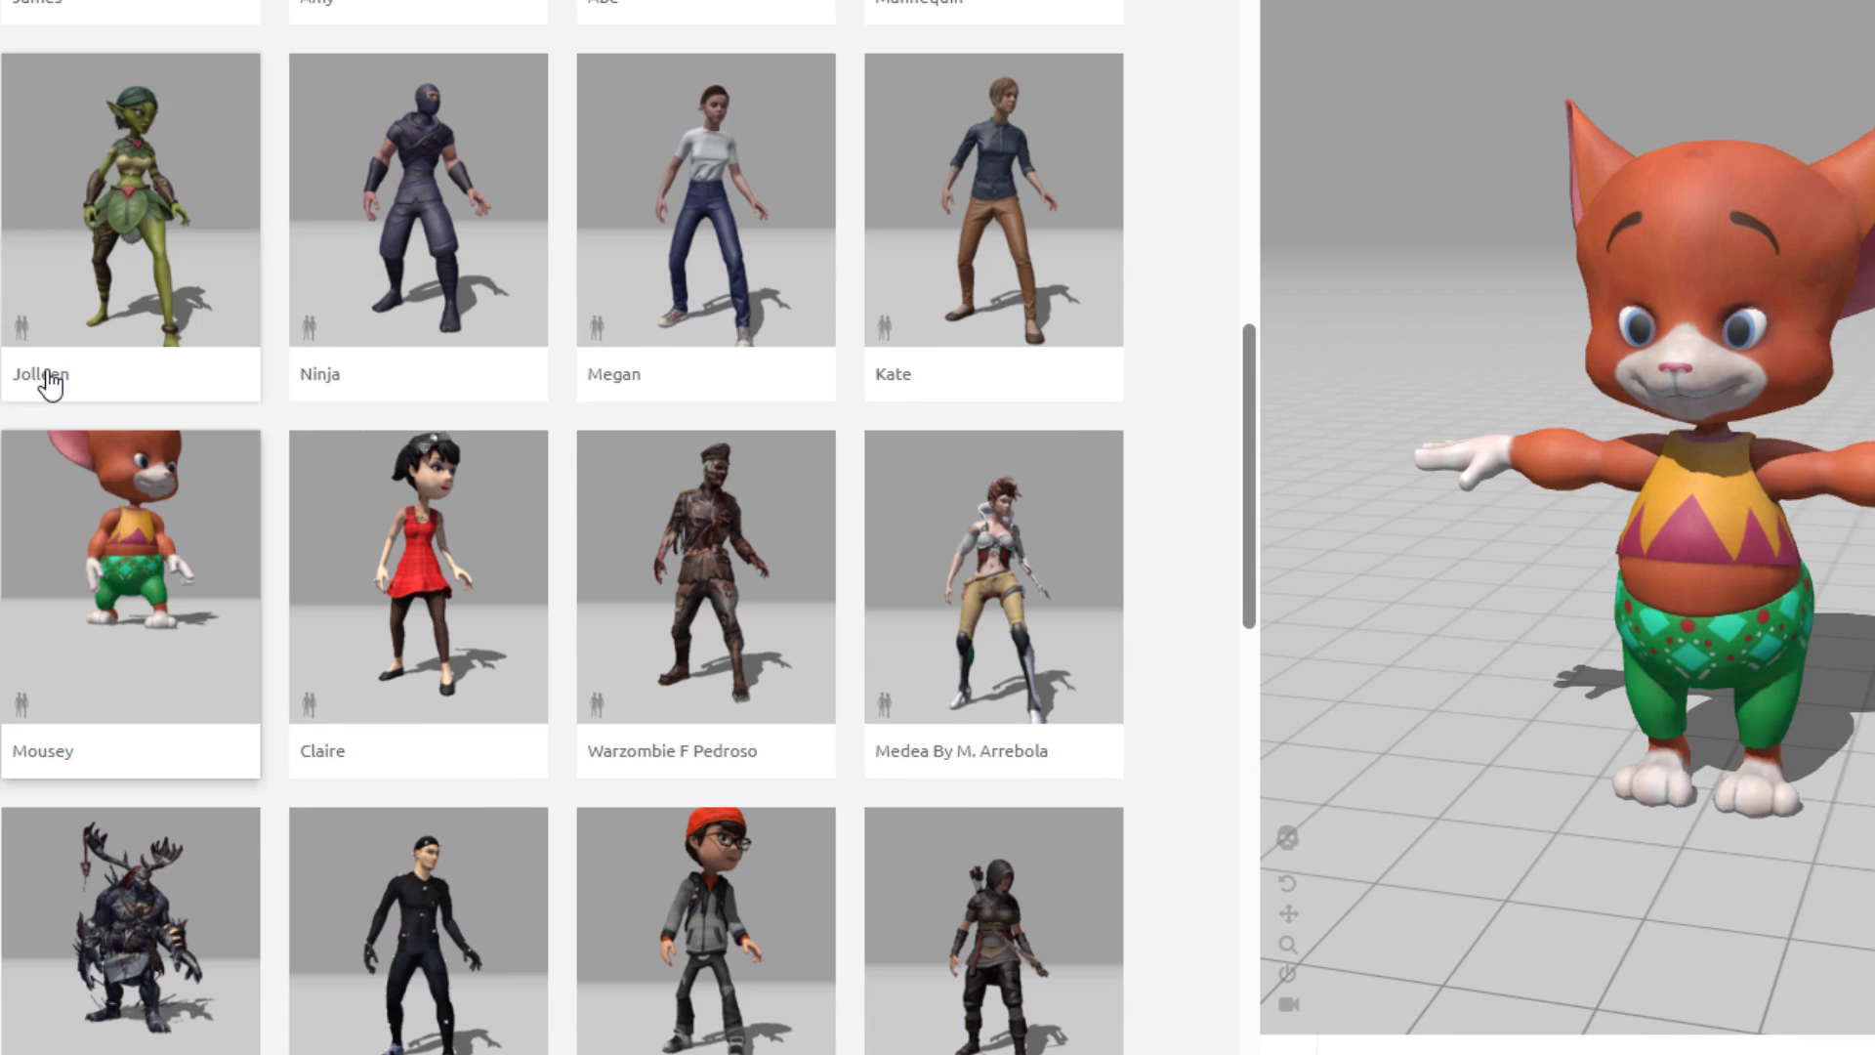
{"action": "left_click", "coordinate": [616, 305]}
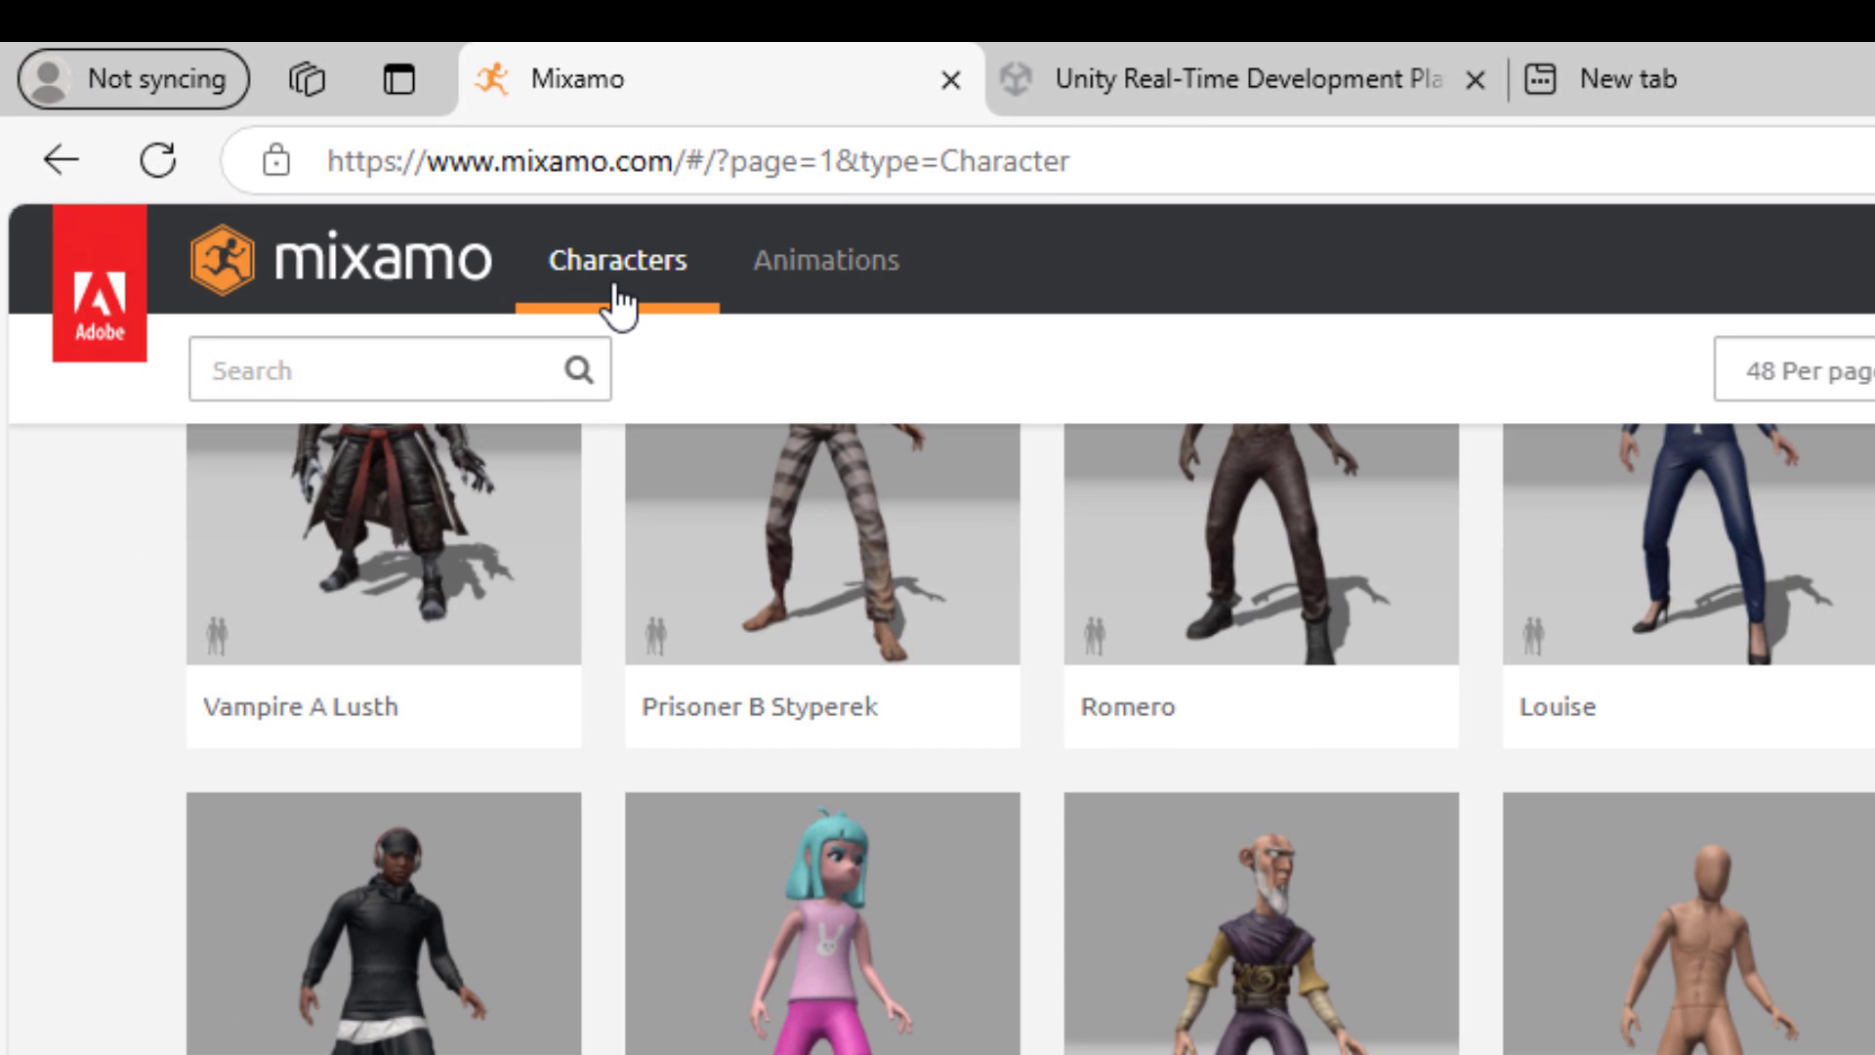
{"action": "scroll", "coordinate": [972, 952], "scroll_direction": "down", "scroll_amount": 5}
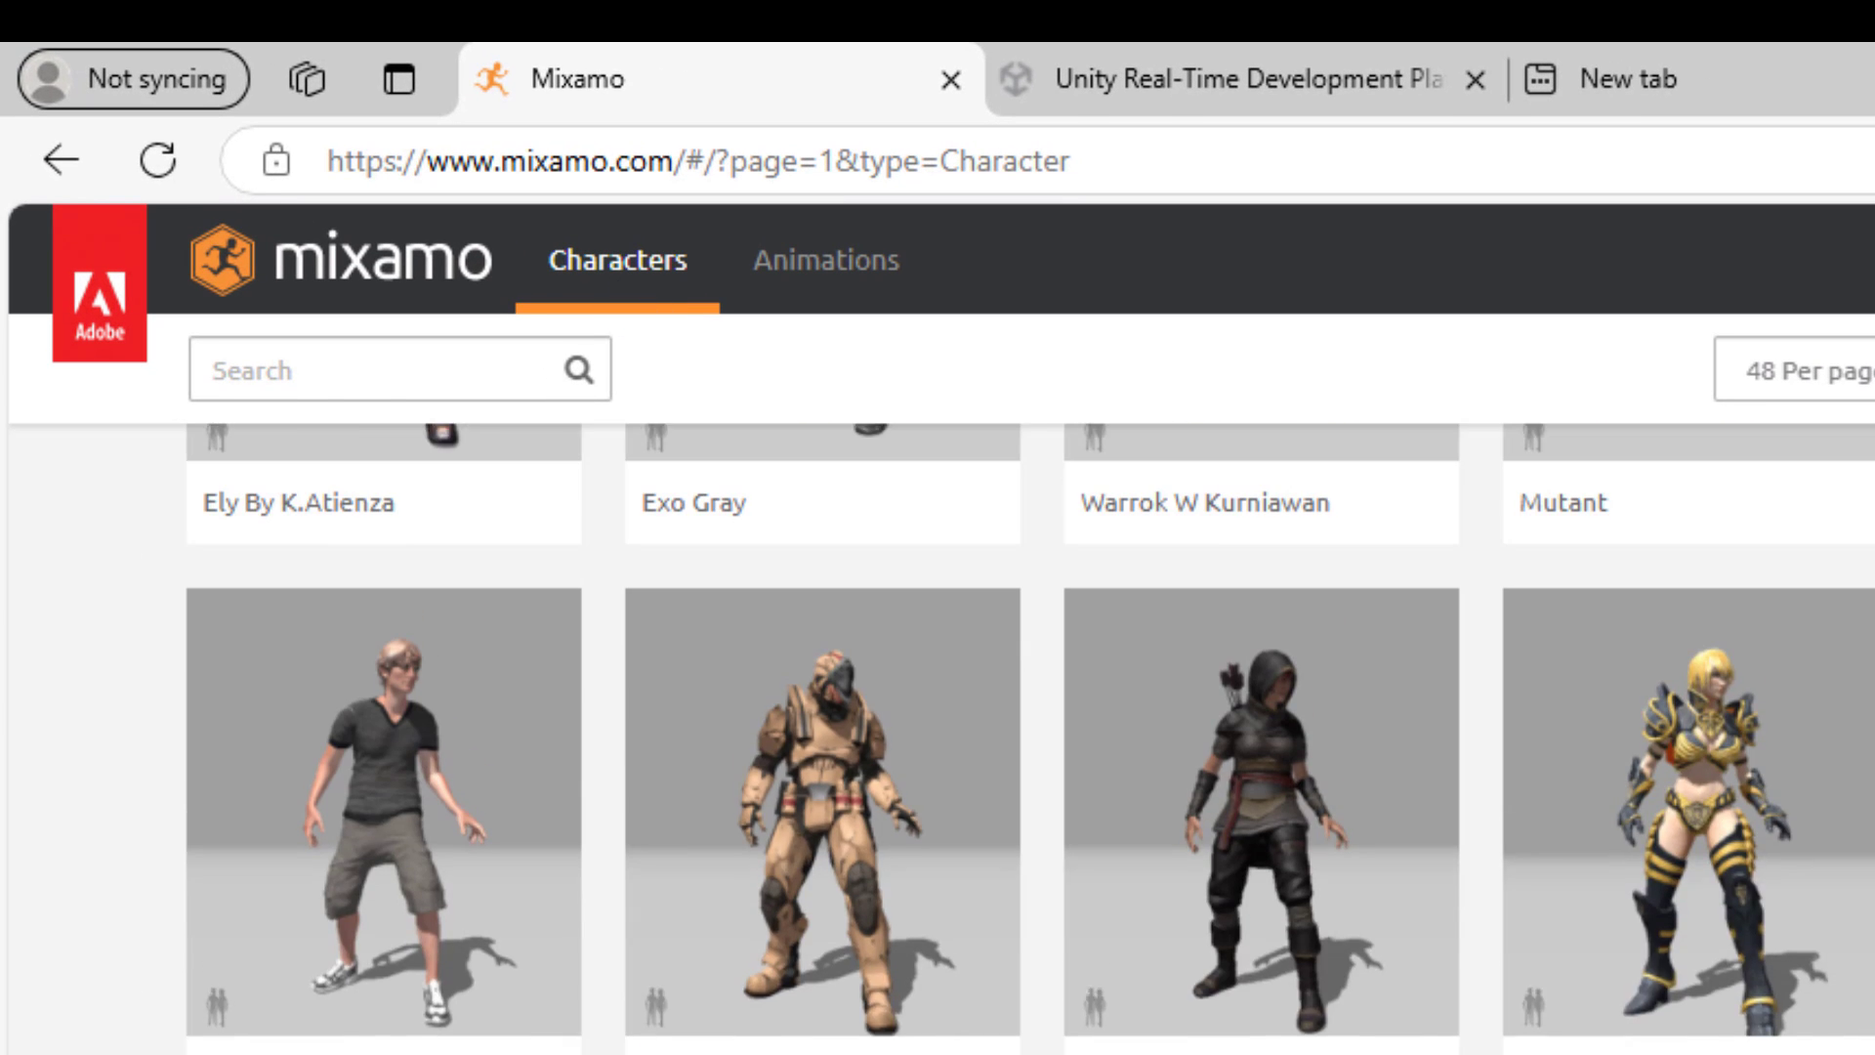
{"action": "scroll", "coordinate": [972, 953], "scroll_direction": "up", "scroll_amount": 3}
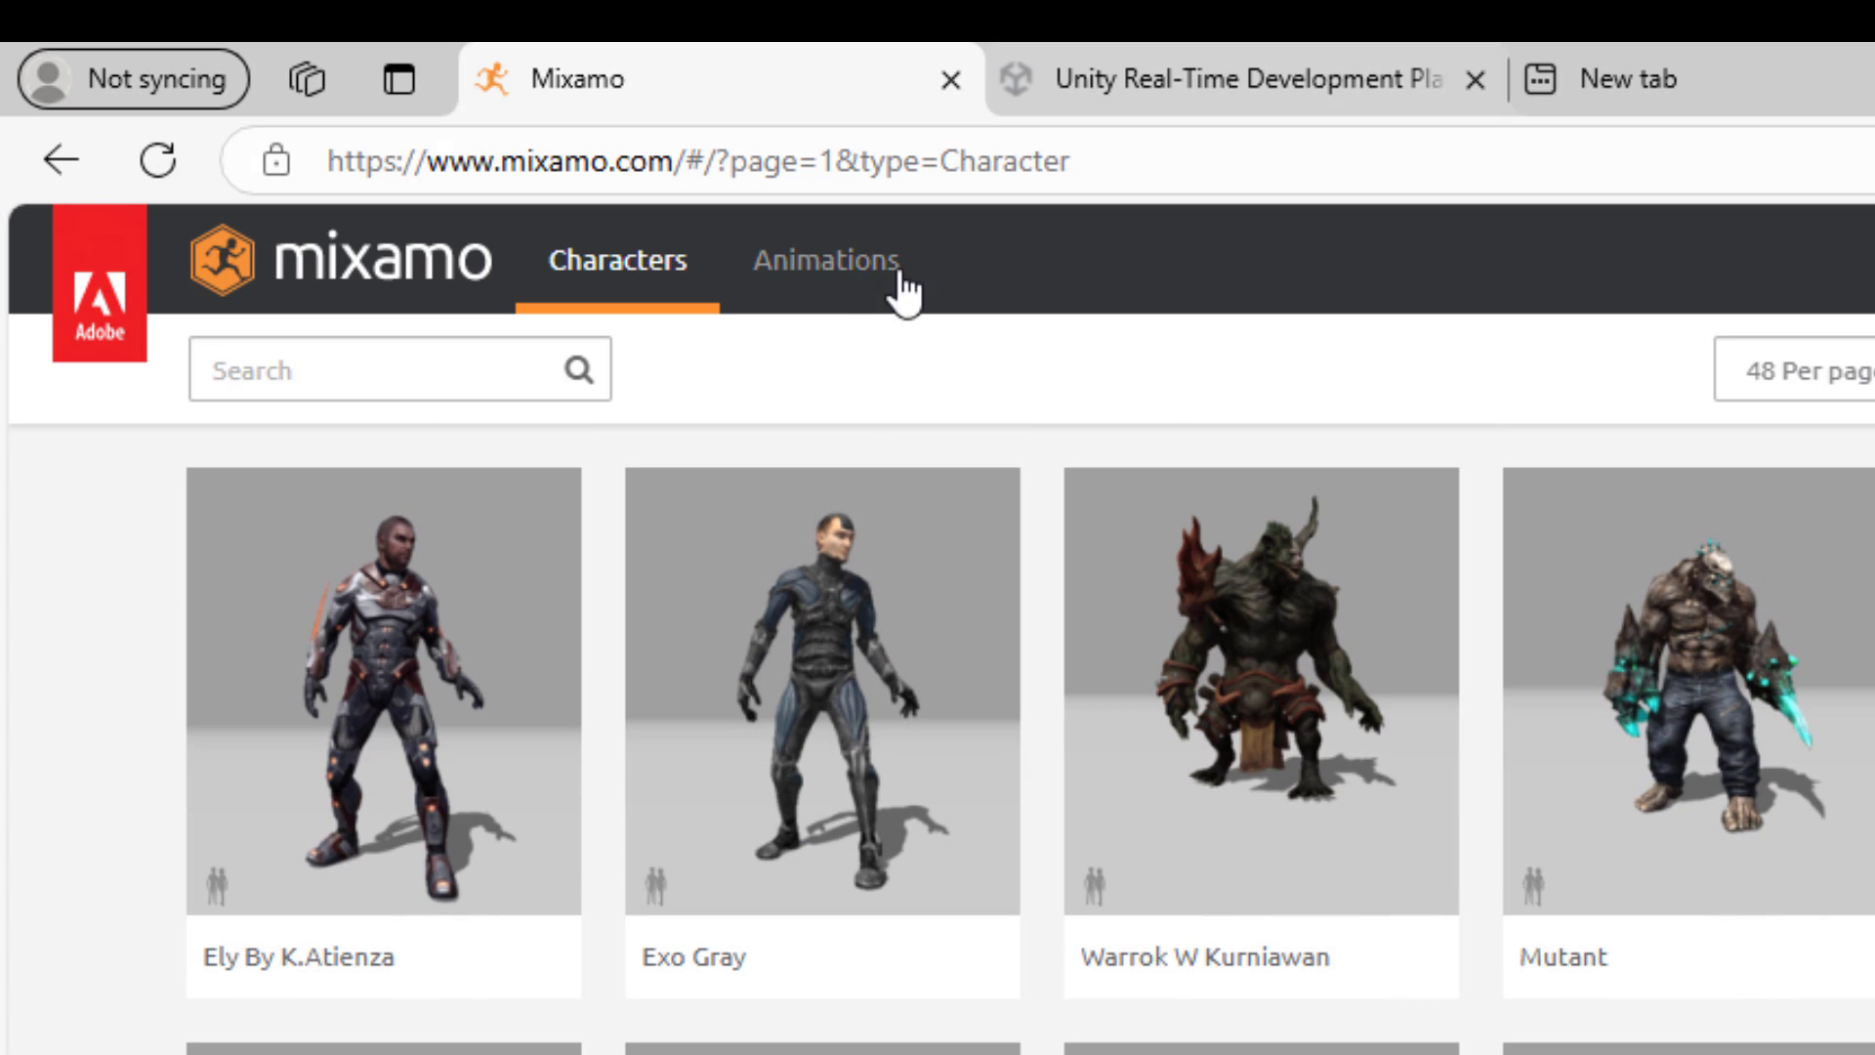
{"action": "left_click", "coordinate": [858, 283]}
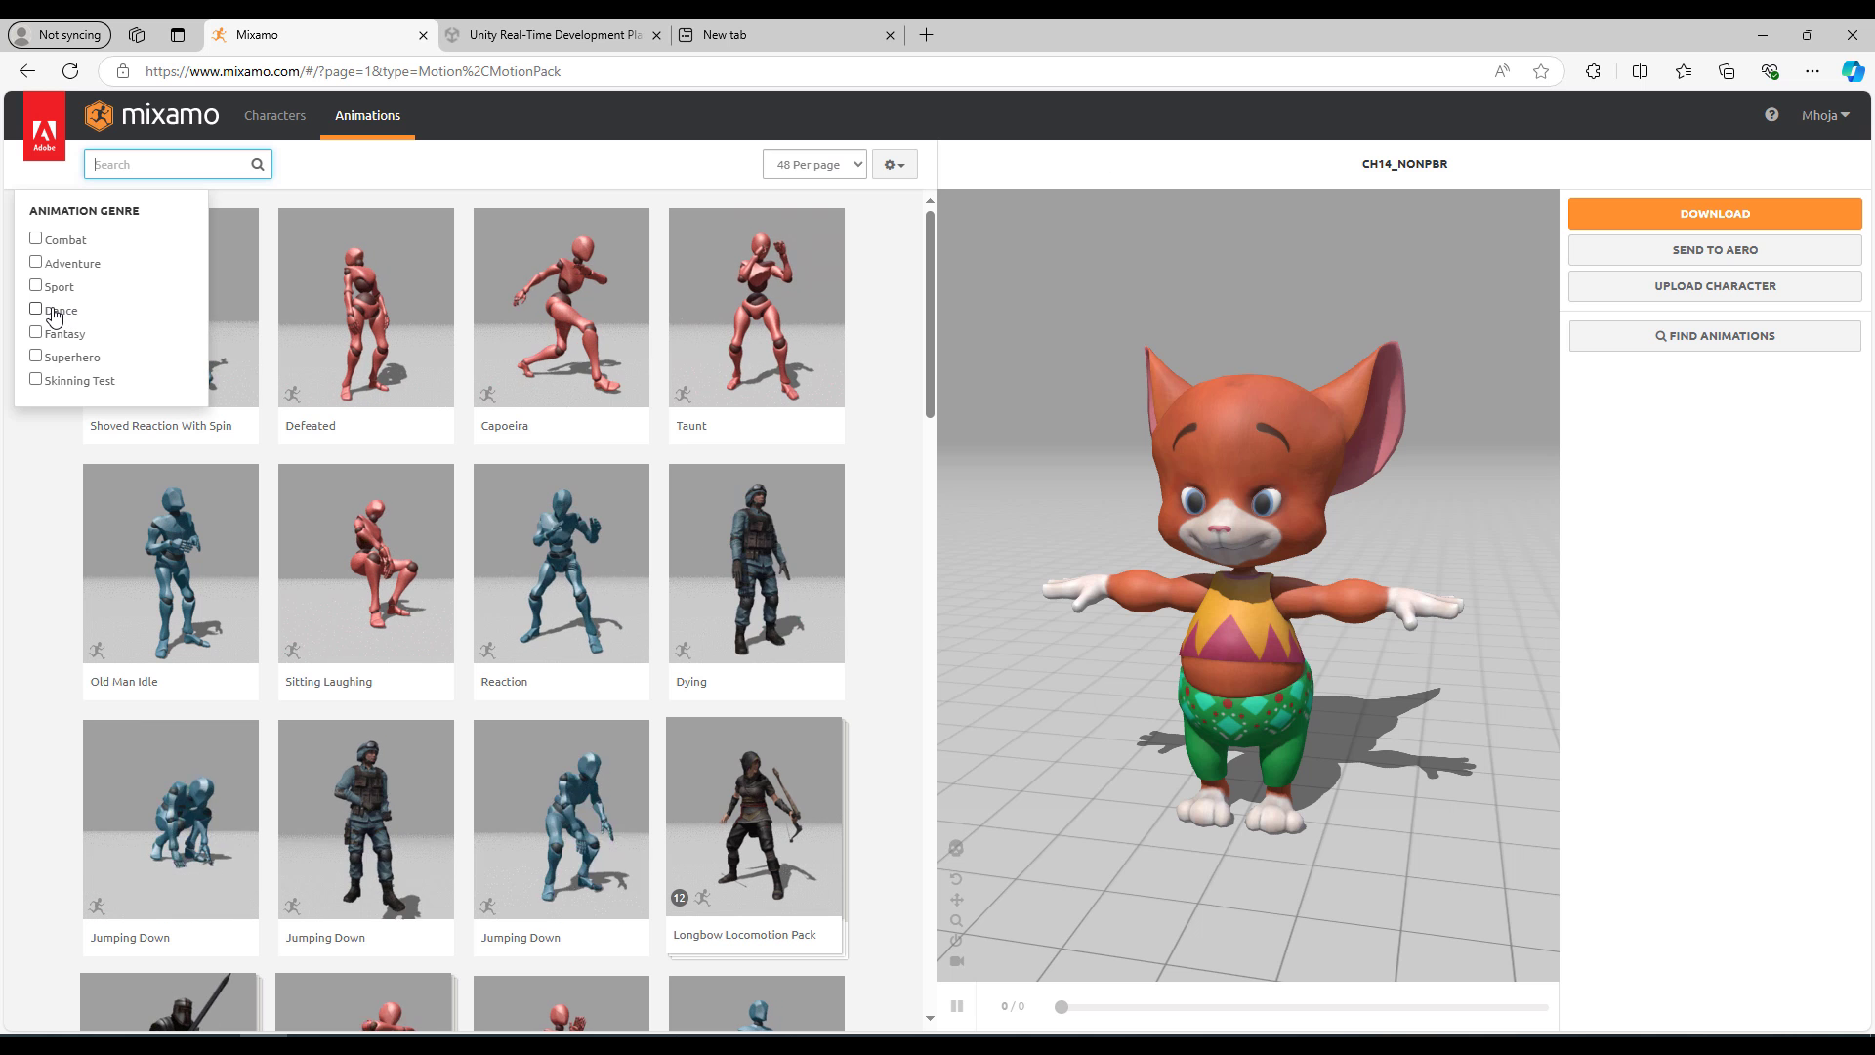
{"action": "left_click", "coordinate": [36, 308]}
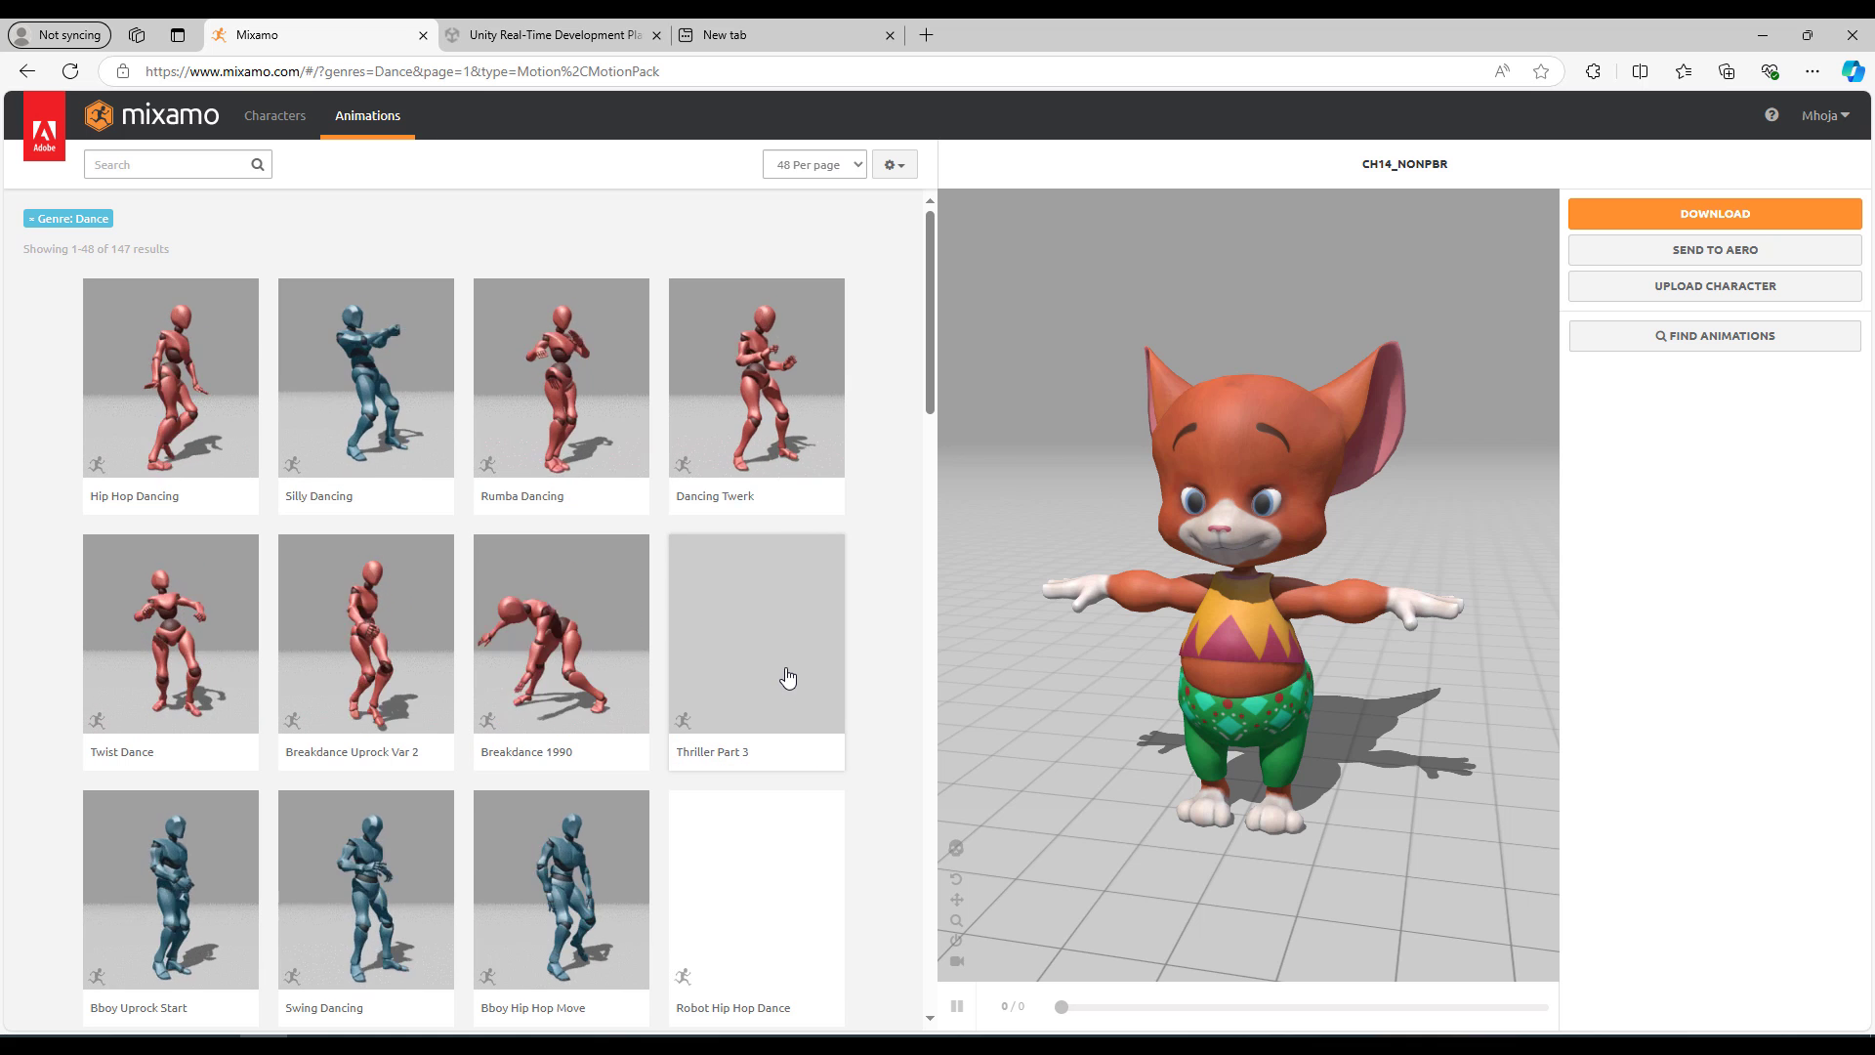
Step: Download the Mixamo mouse character as Ch14_nonPBR.fbx in FBX for Unity format, T-pose
{"action": "left_click", "coordinate": [275, 115]}
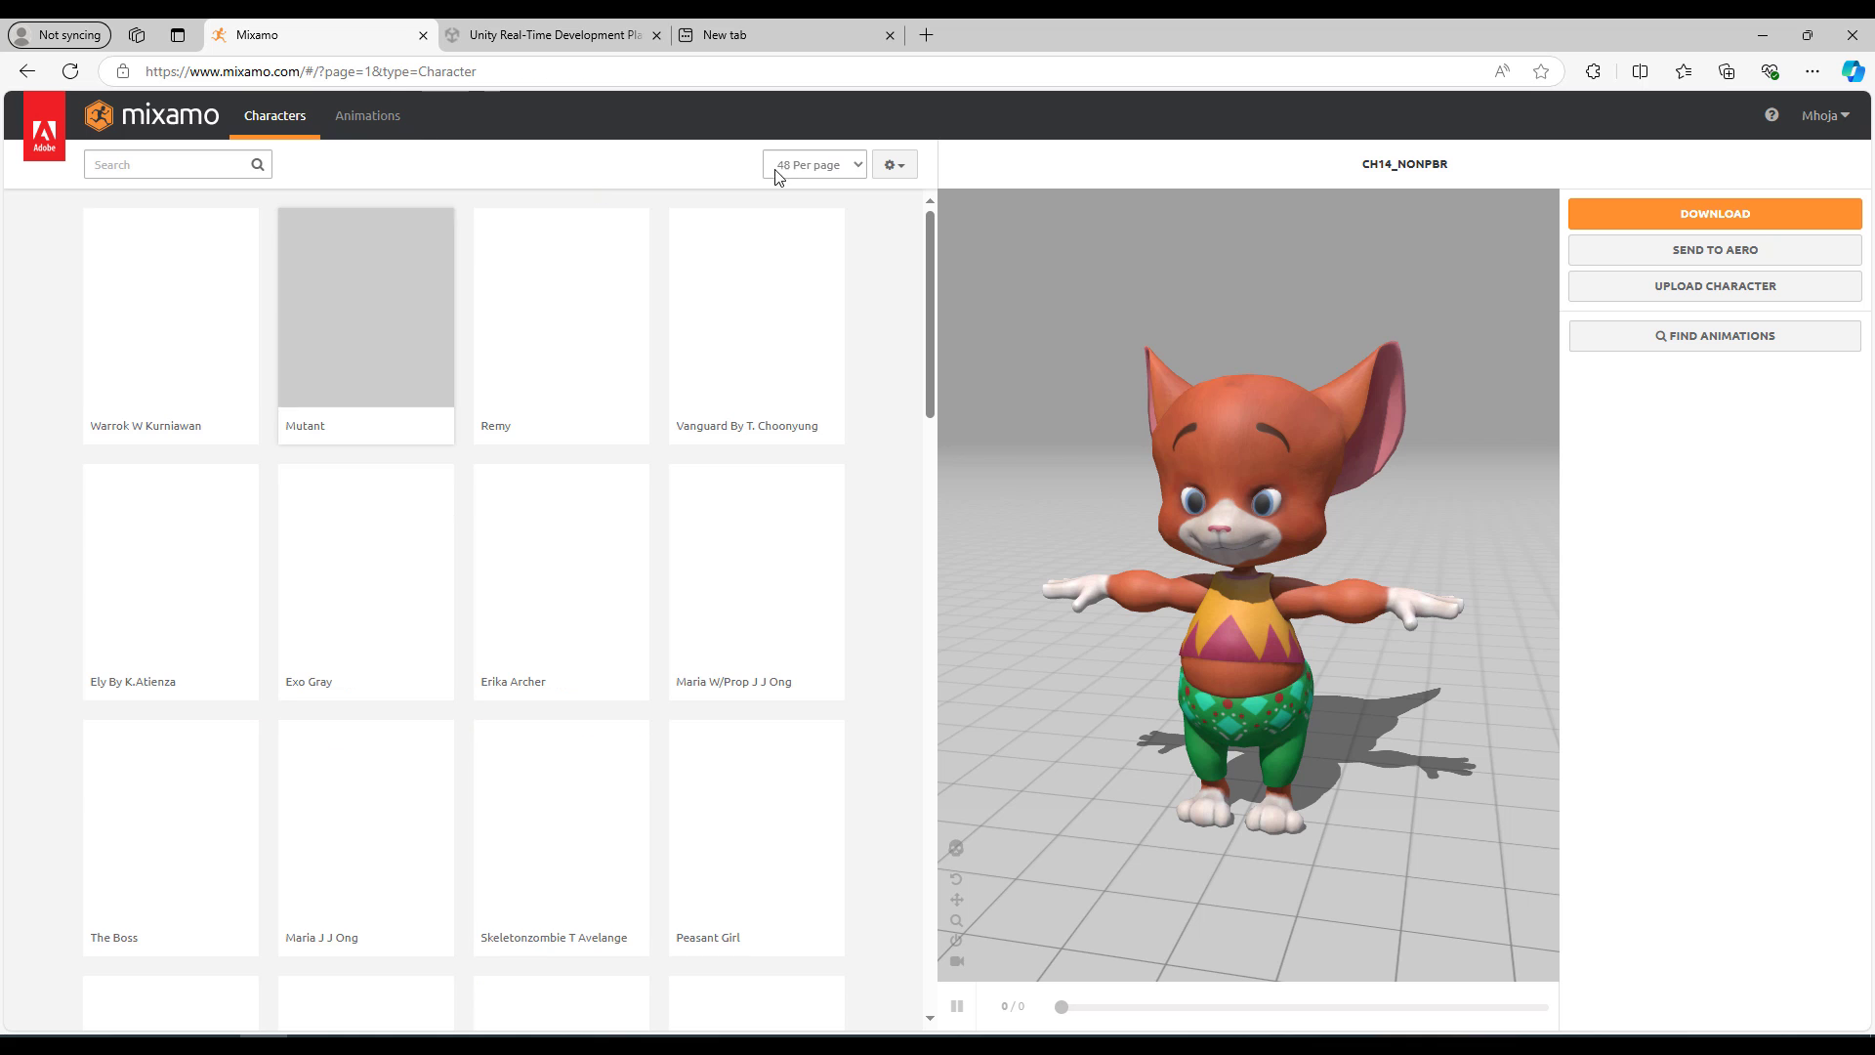
{"action": "left_click_drag", "start_coordinate": [1364, 510], "coordinate": [1274, 502]}
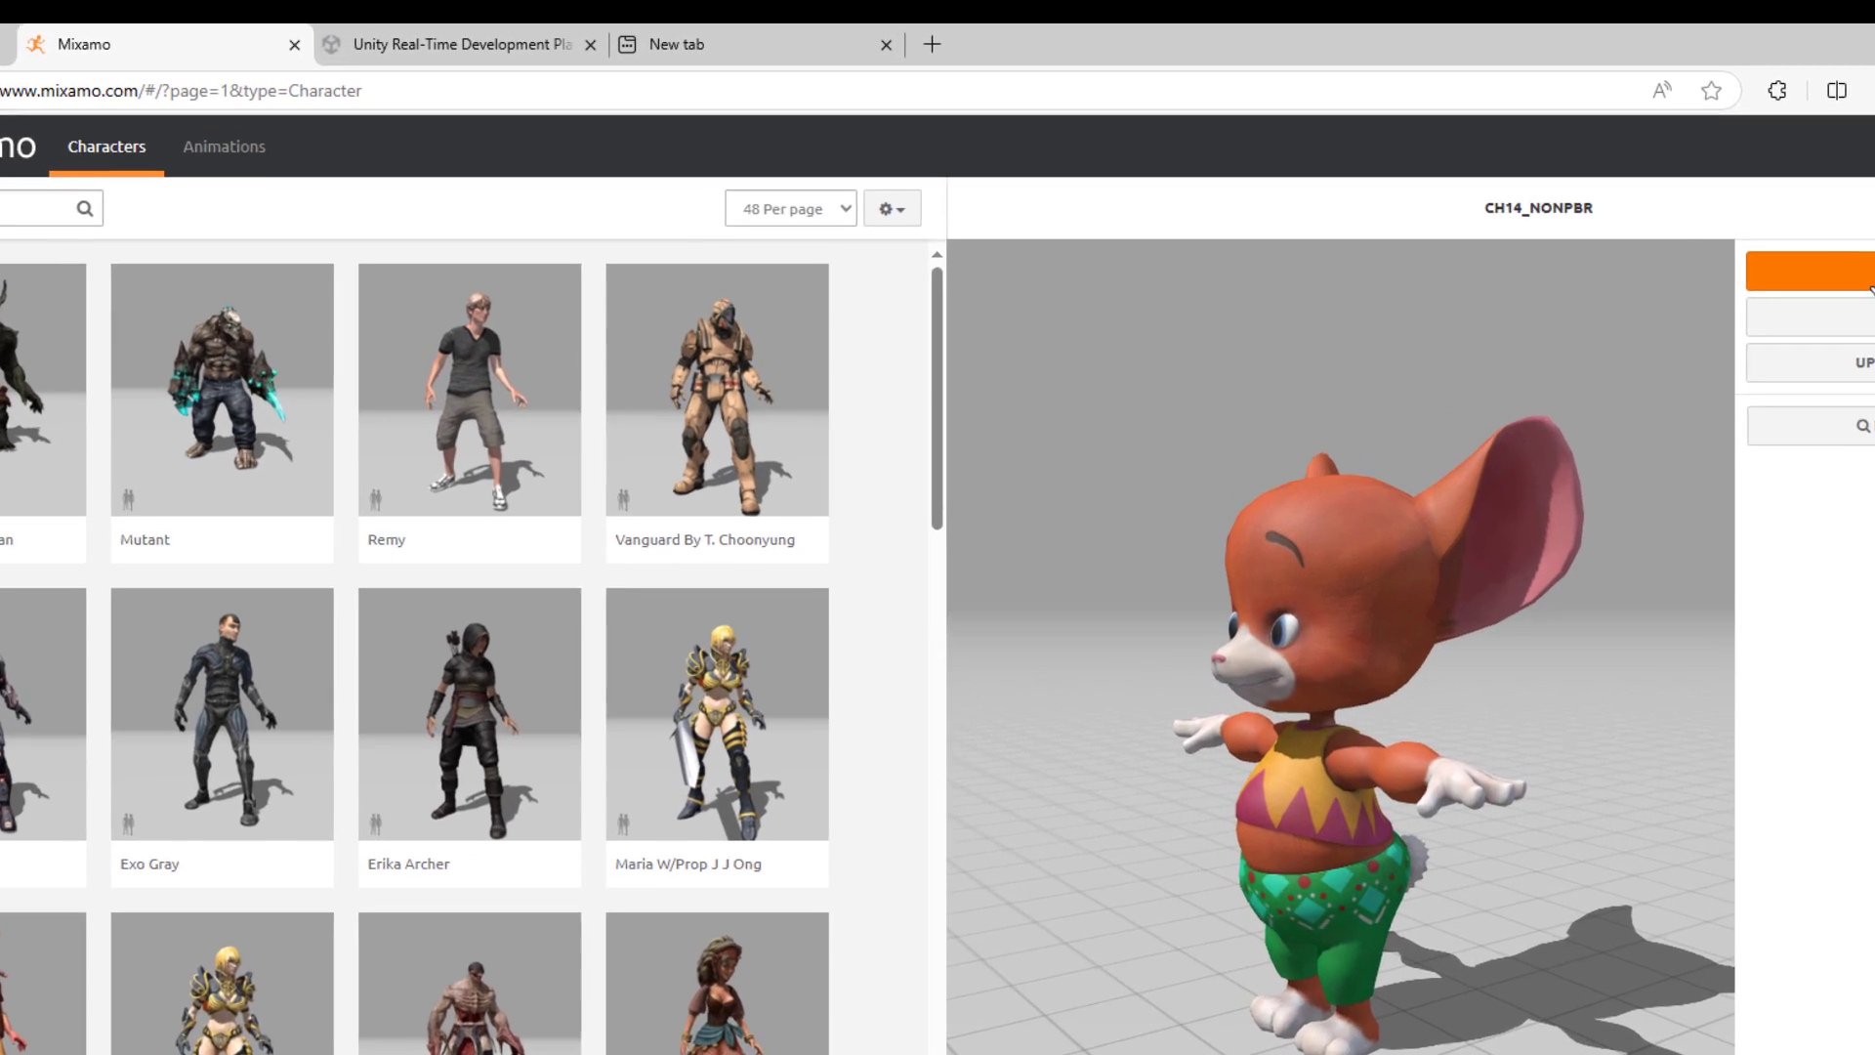
{"action": "left_click", "coordinate": [1715, 213]}
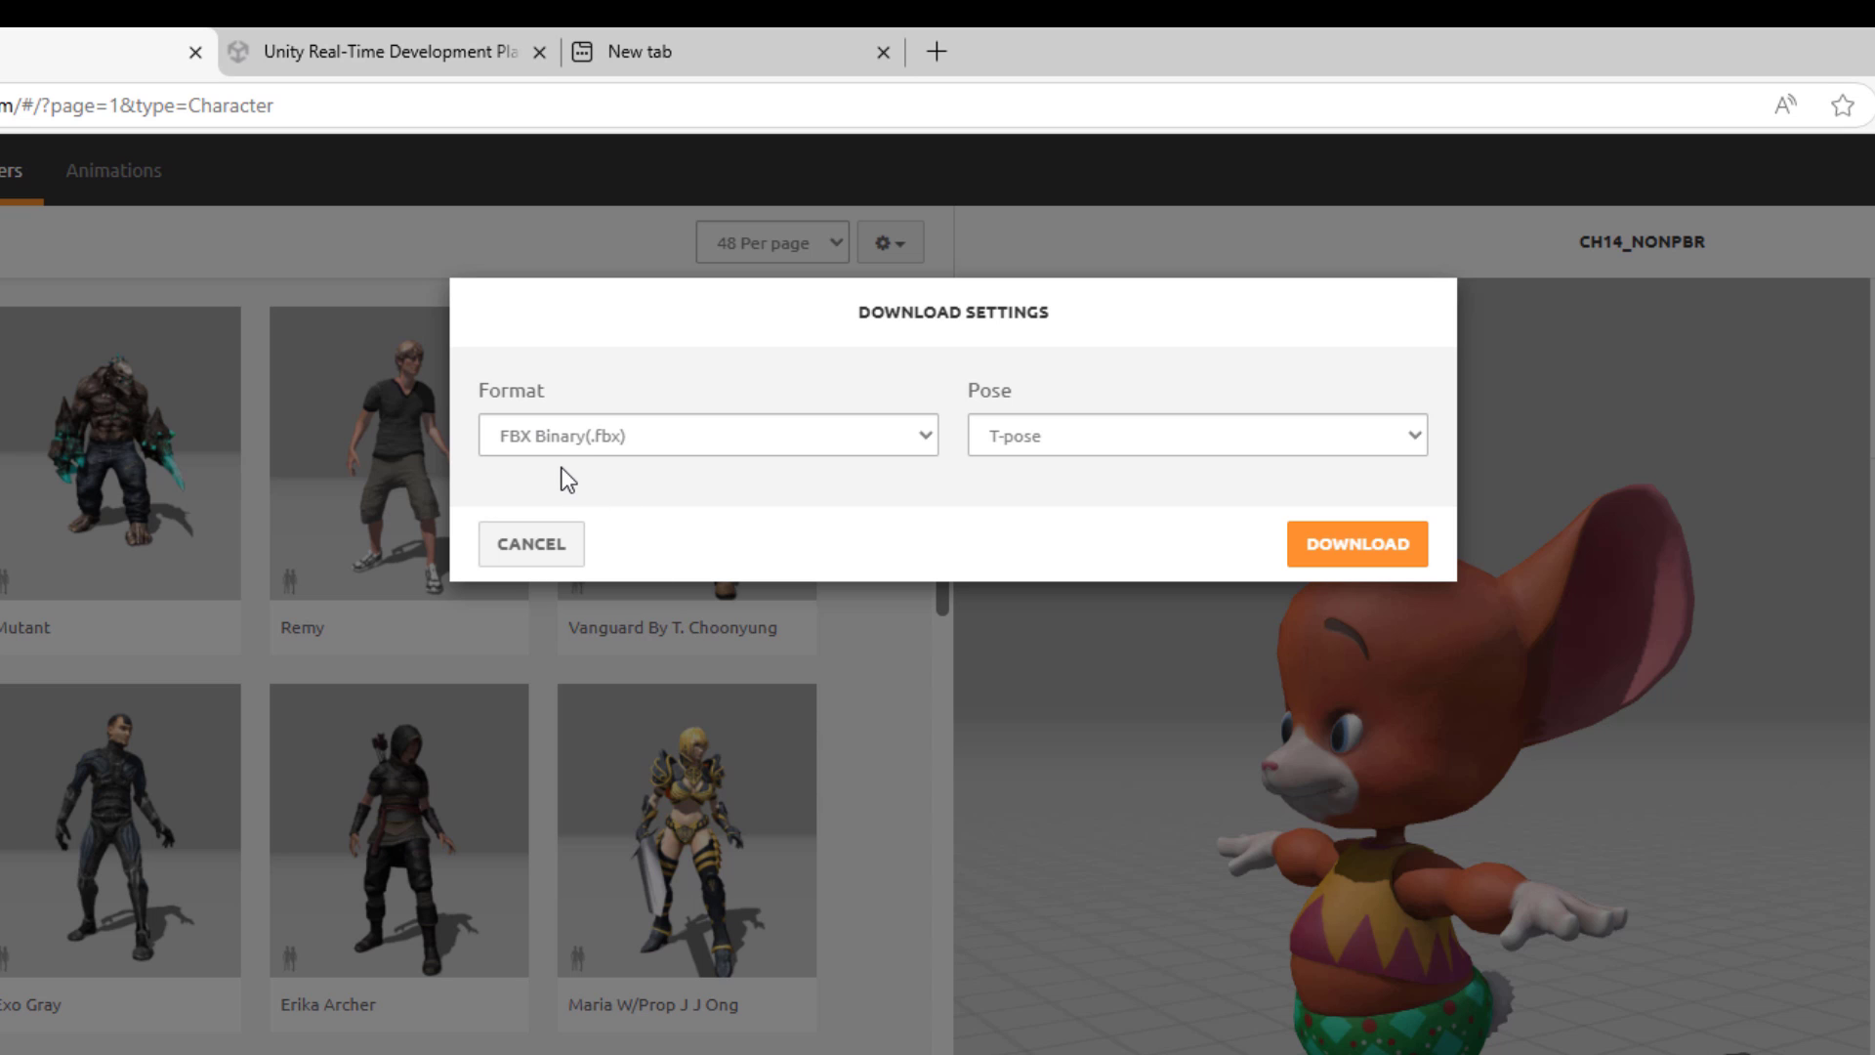
{"action": "left_click", "coordinate": [836, 436]}
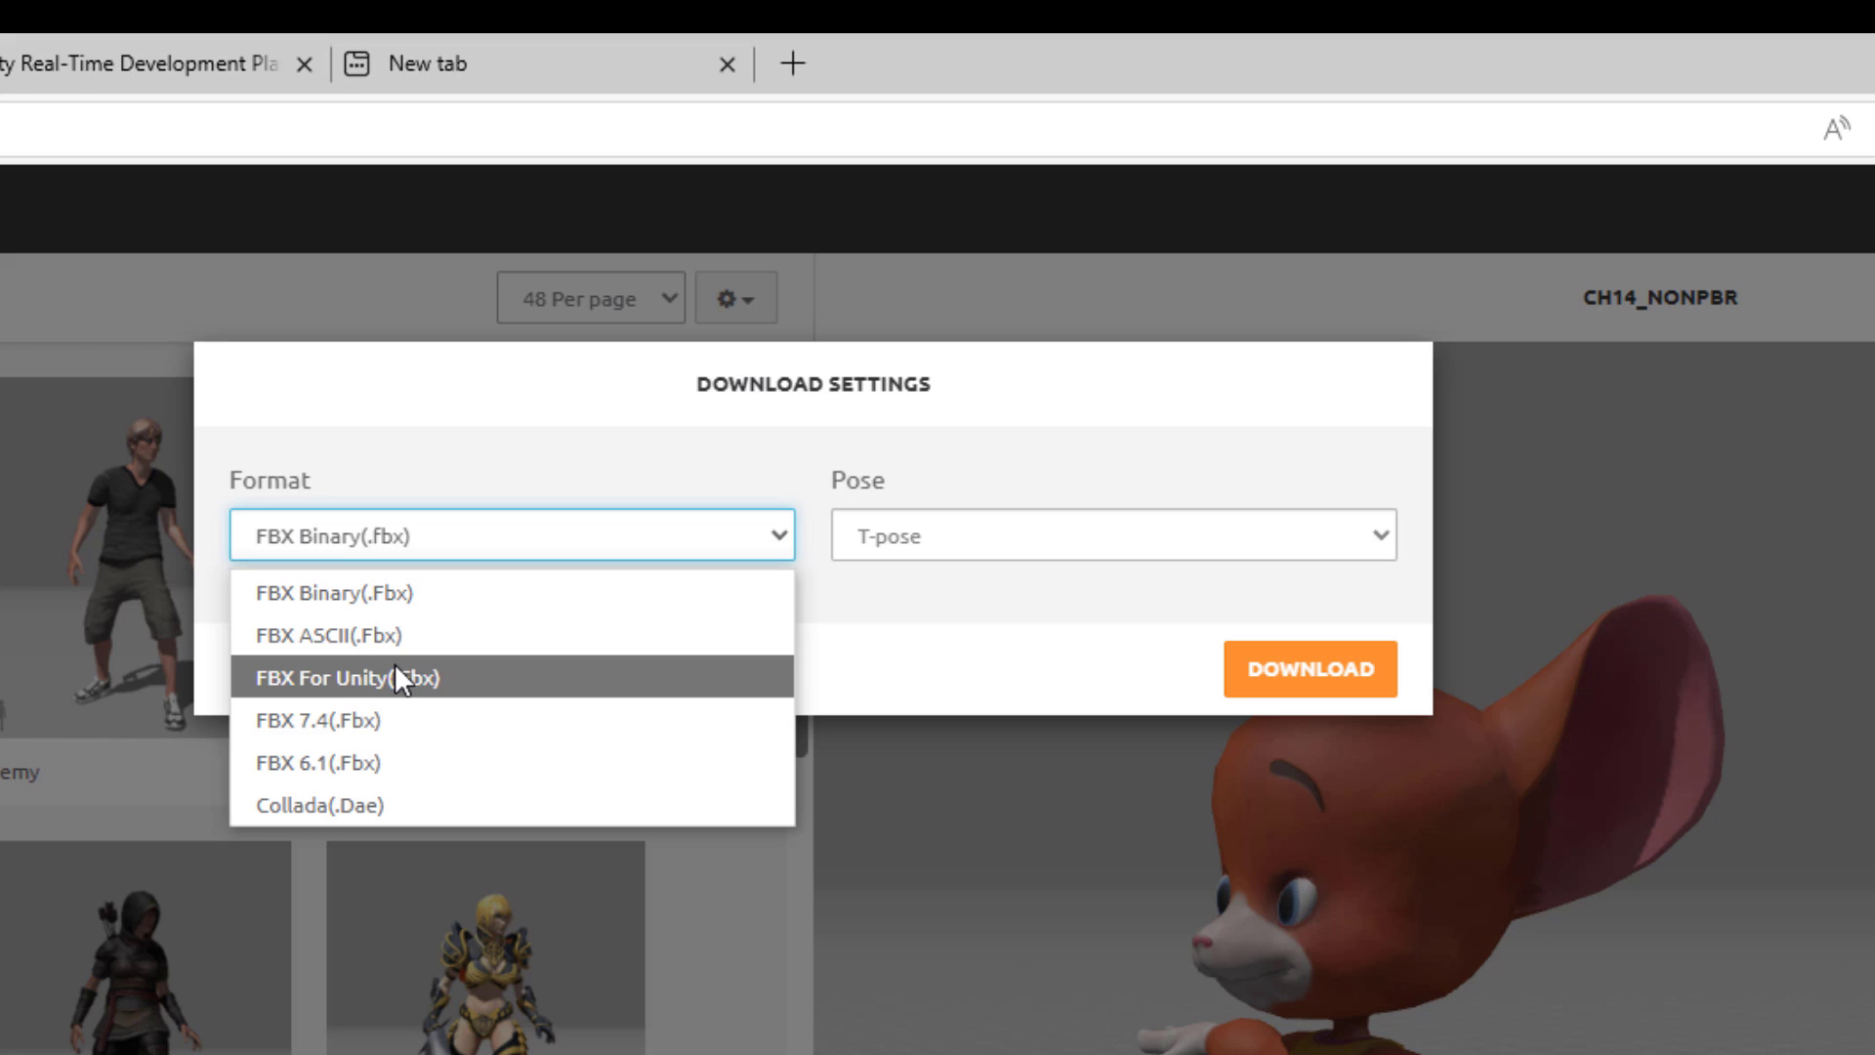
{"action": "left_click", "coordinate": [395, 677]}
{"action": "left_click", "coordinate": [1311, 669]}
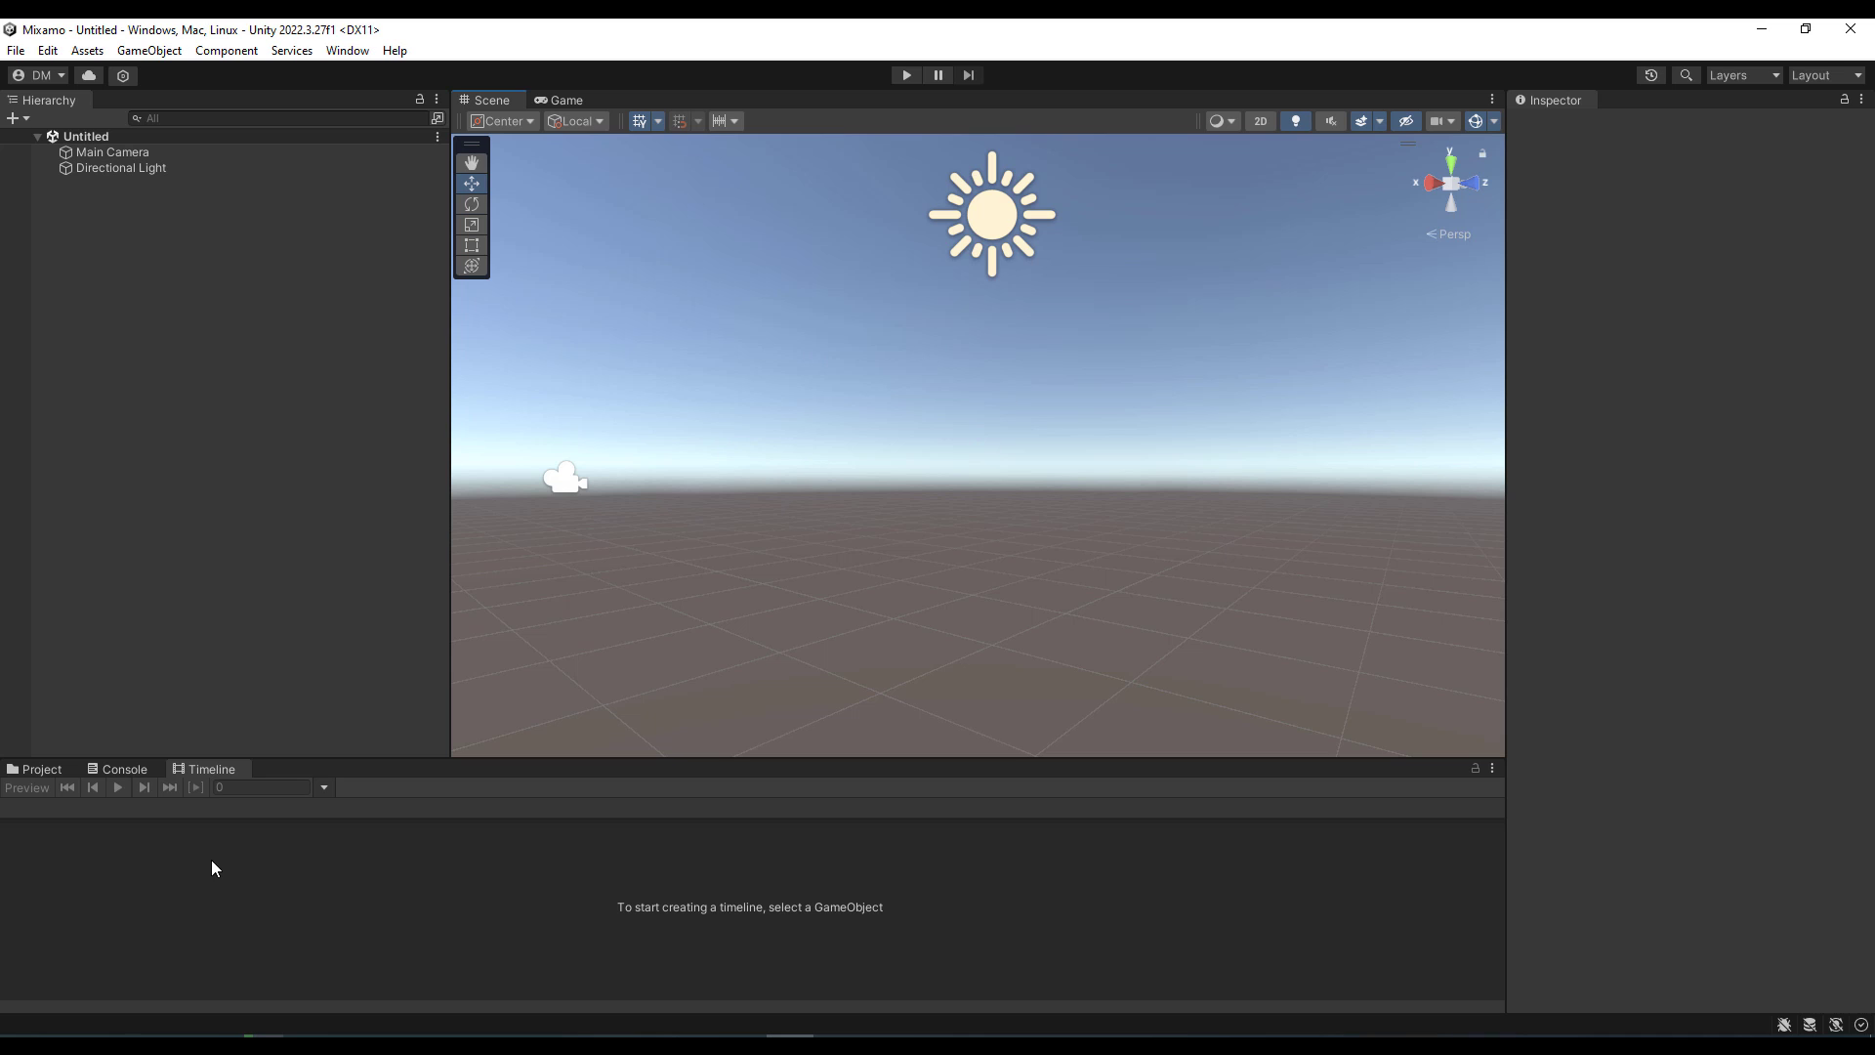
Step: Create a new folder named Kkkk in the project assets
{"action": "left_click", "coordinate": [39, 770]}
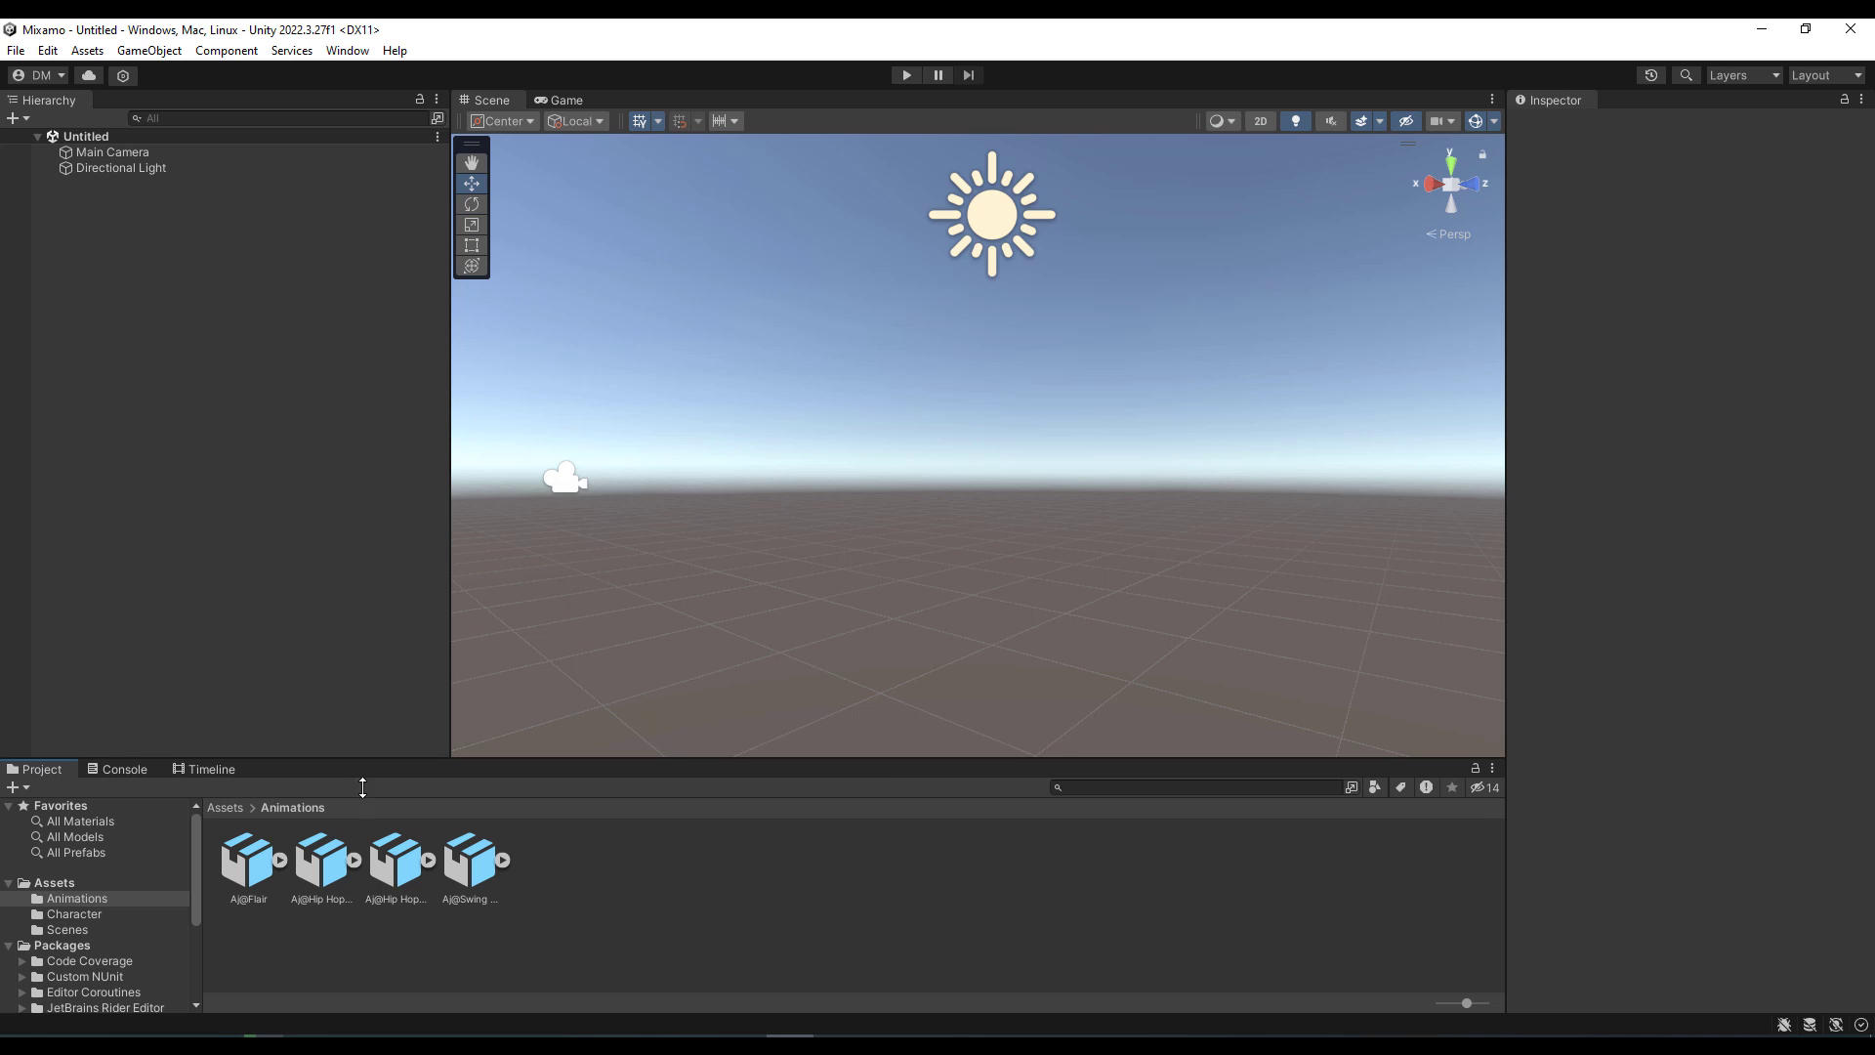
{"action": "left_click", "coordinate": [54, 882]}
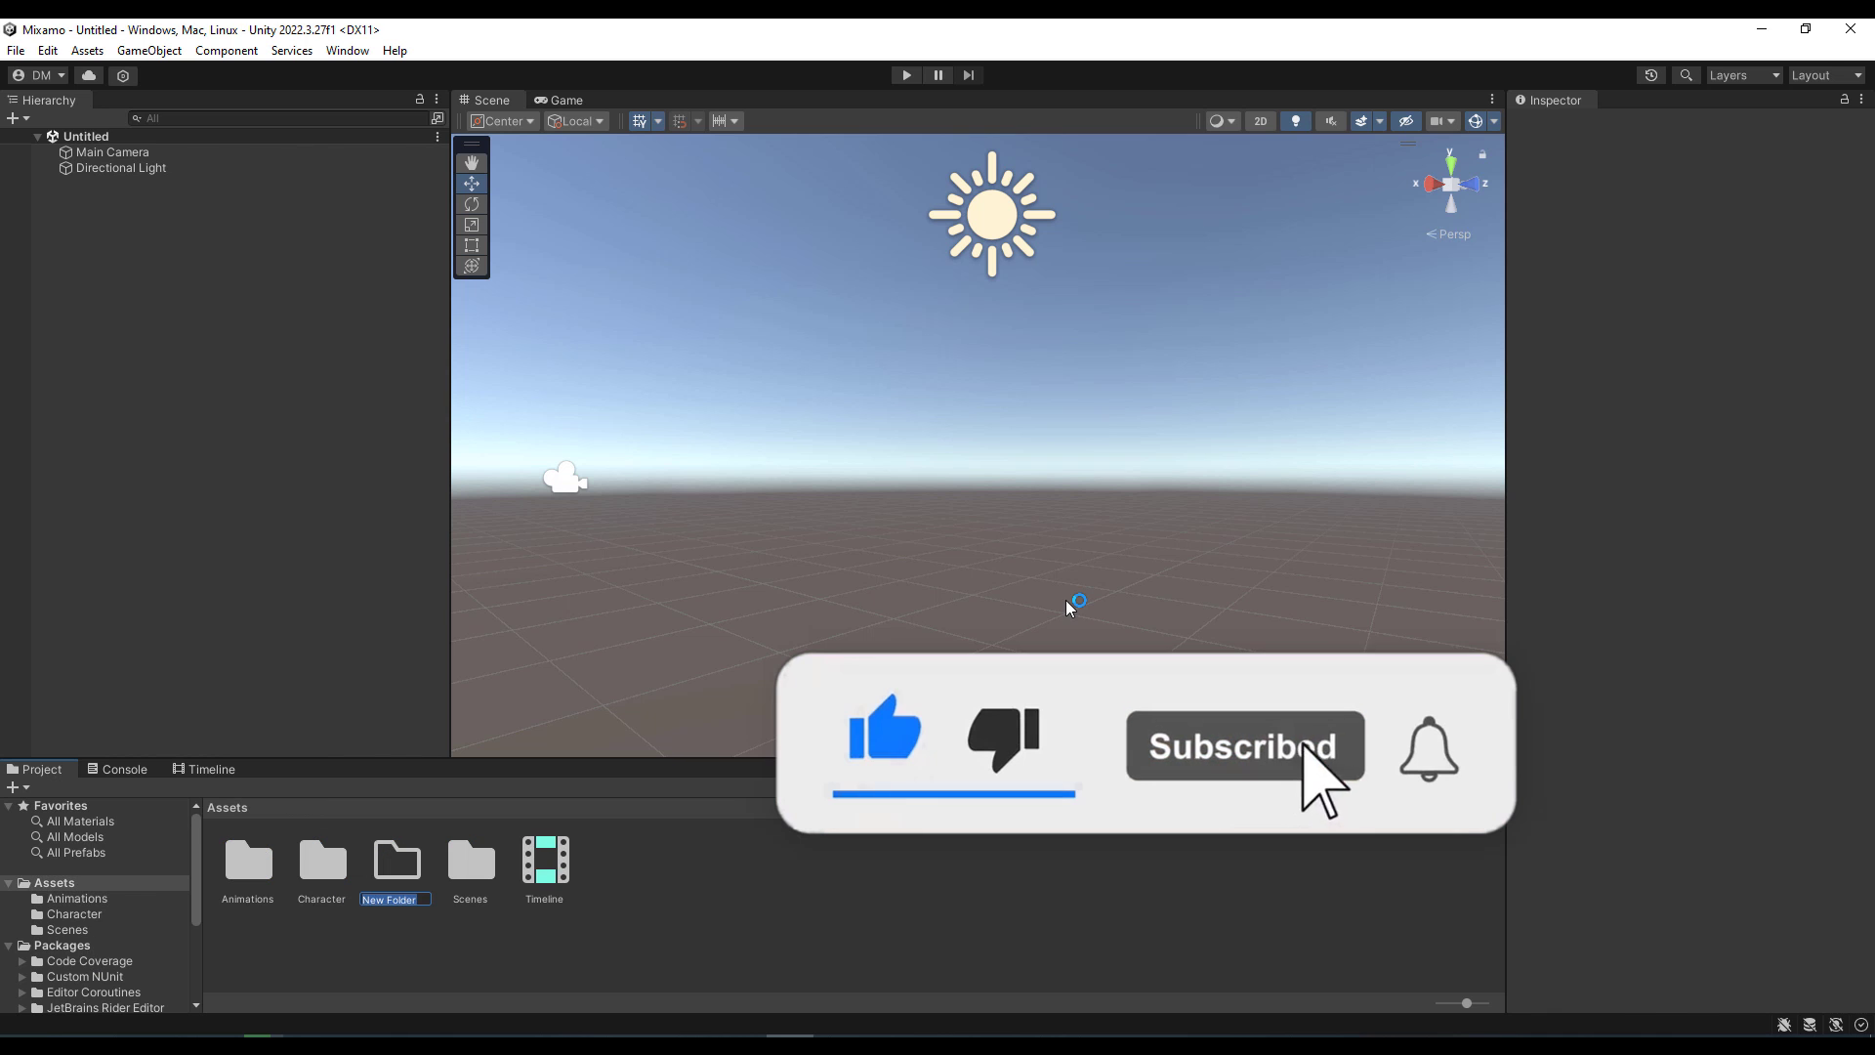
{"action": "type", "text": "Kkkk"}
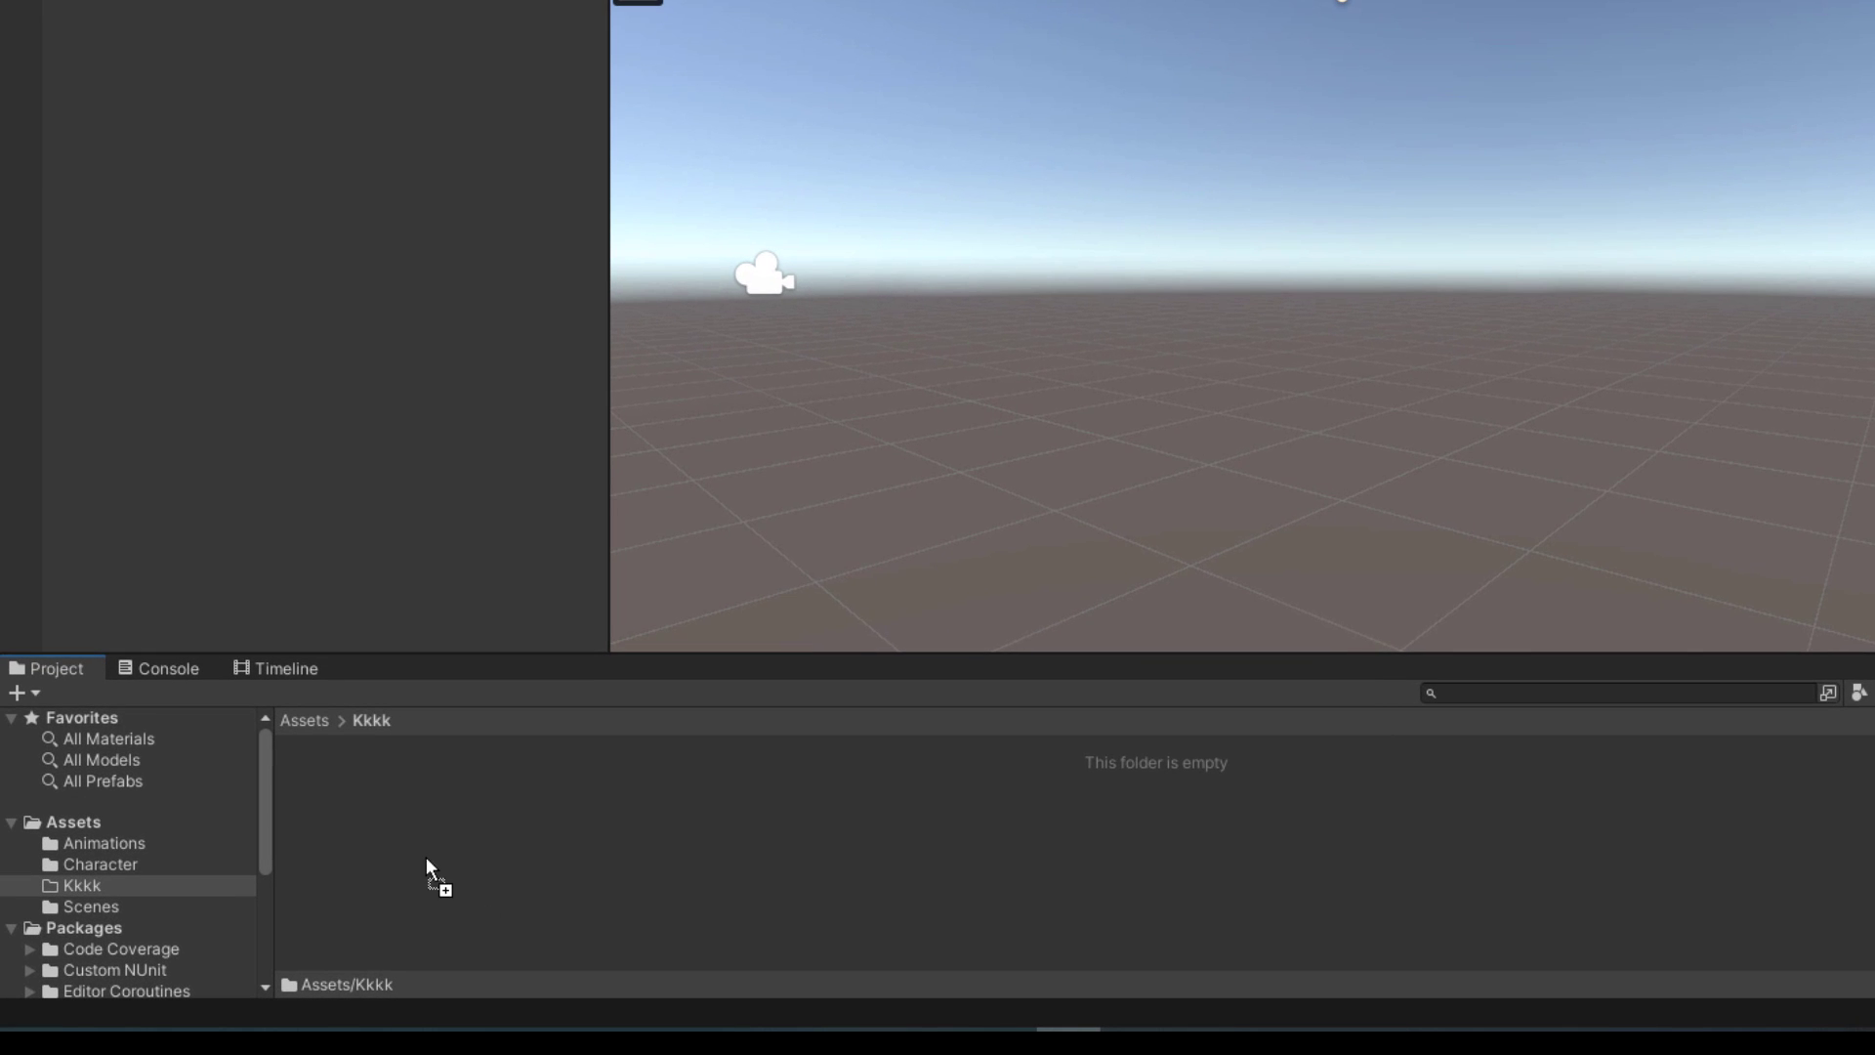
Step: Import Ch14_nonPBR.fbx into Kkkk and inspect its import settings preview
{"action": "left_click_drag", "start_coordinate": [434, 825], "coordinate": [434, 824]}
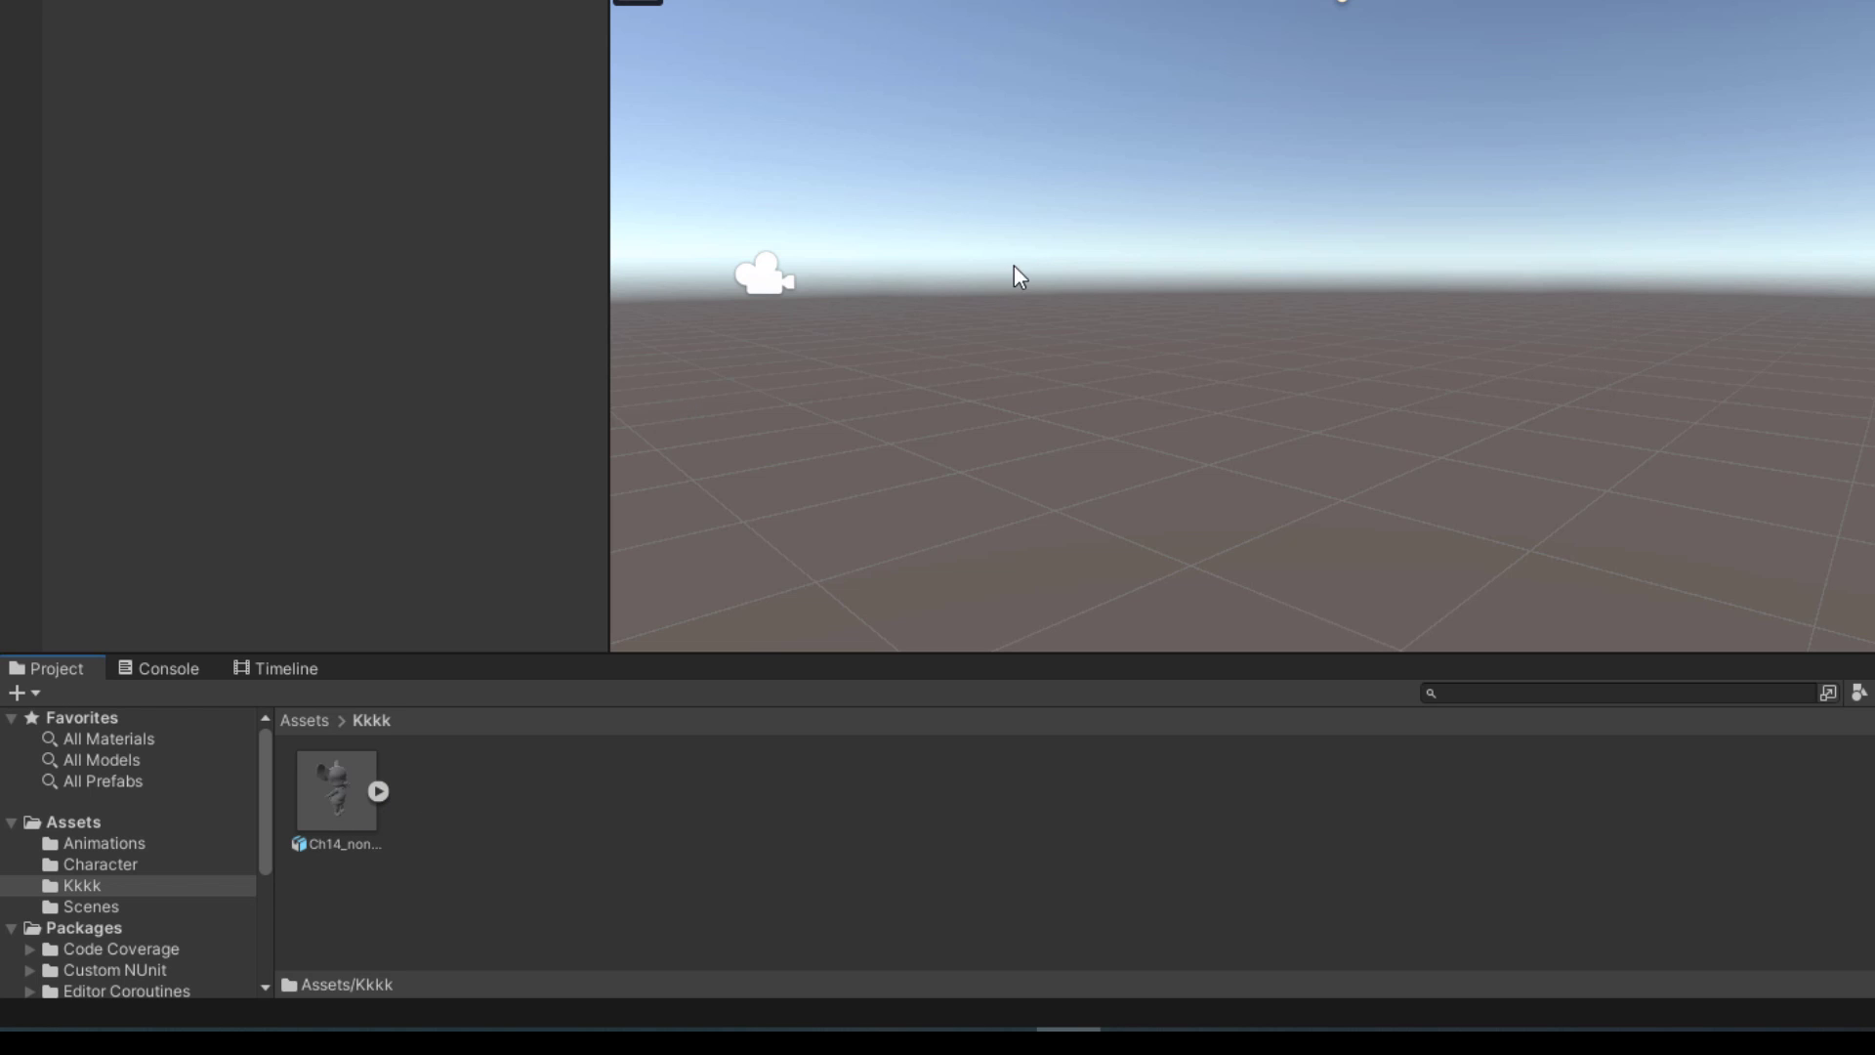
{"action": "left_click", "coordinate": [309, 812]}
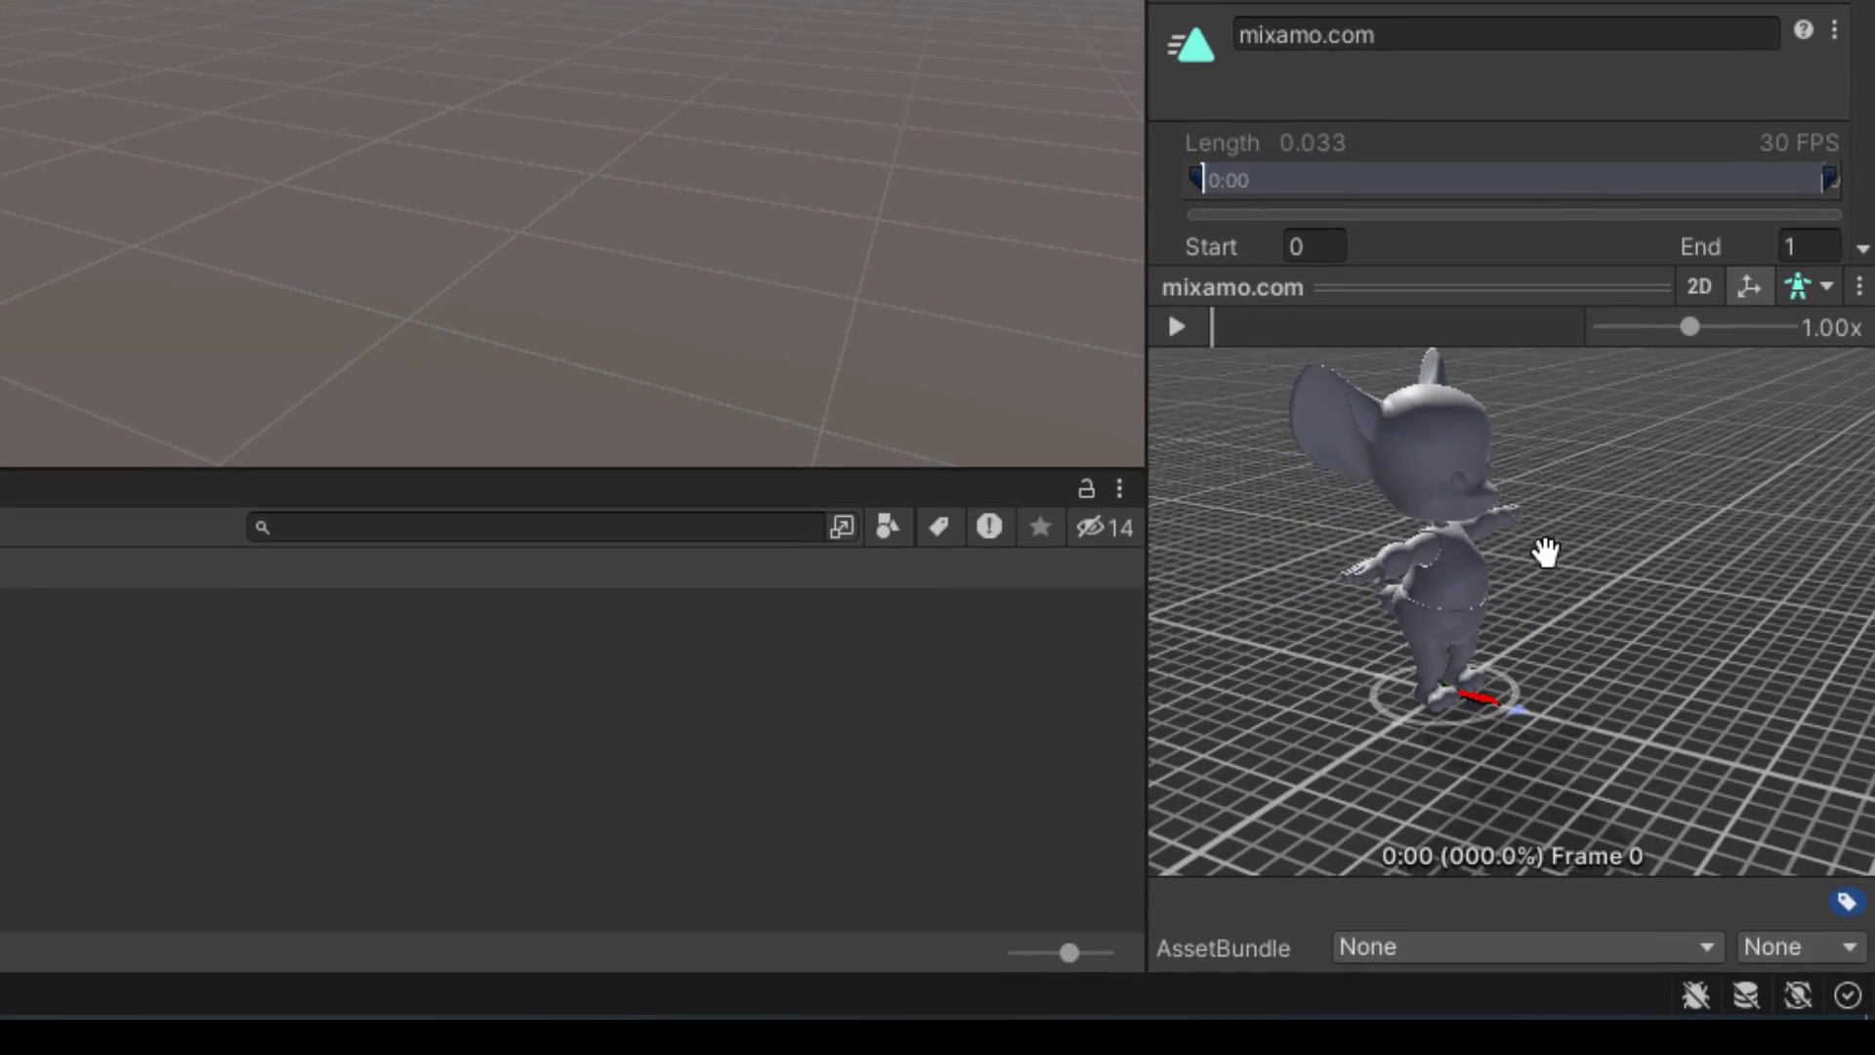
{"action": "left_click_drag", "start_coordinate": [1546, 552], "coordinate": [1562, 537]}
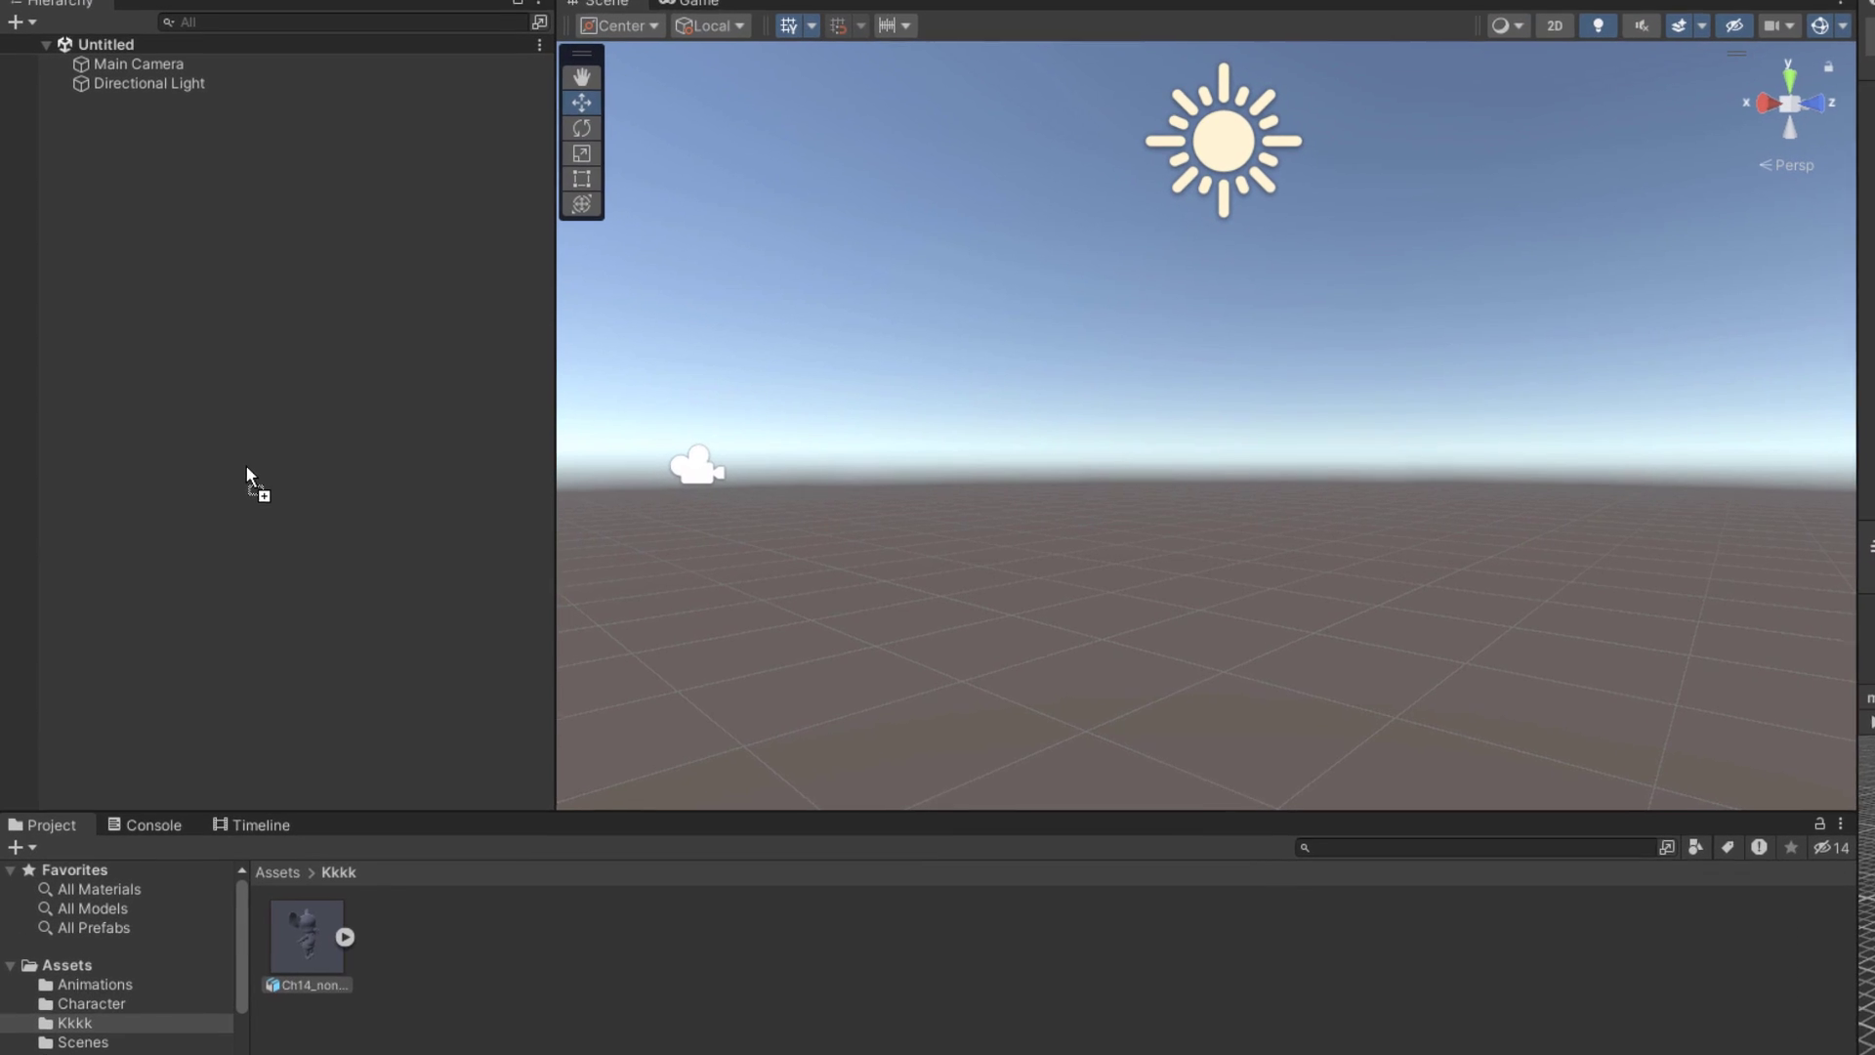
Step: Place Ch14_nonPBR in the Untitled scene and frame its front in the Scene view
{"action": "left_click_drag", "start_coordinate": [209, 862], "coordinate": [165, 465]}
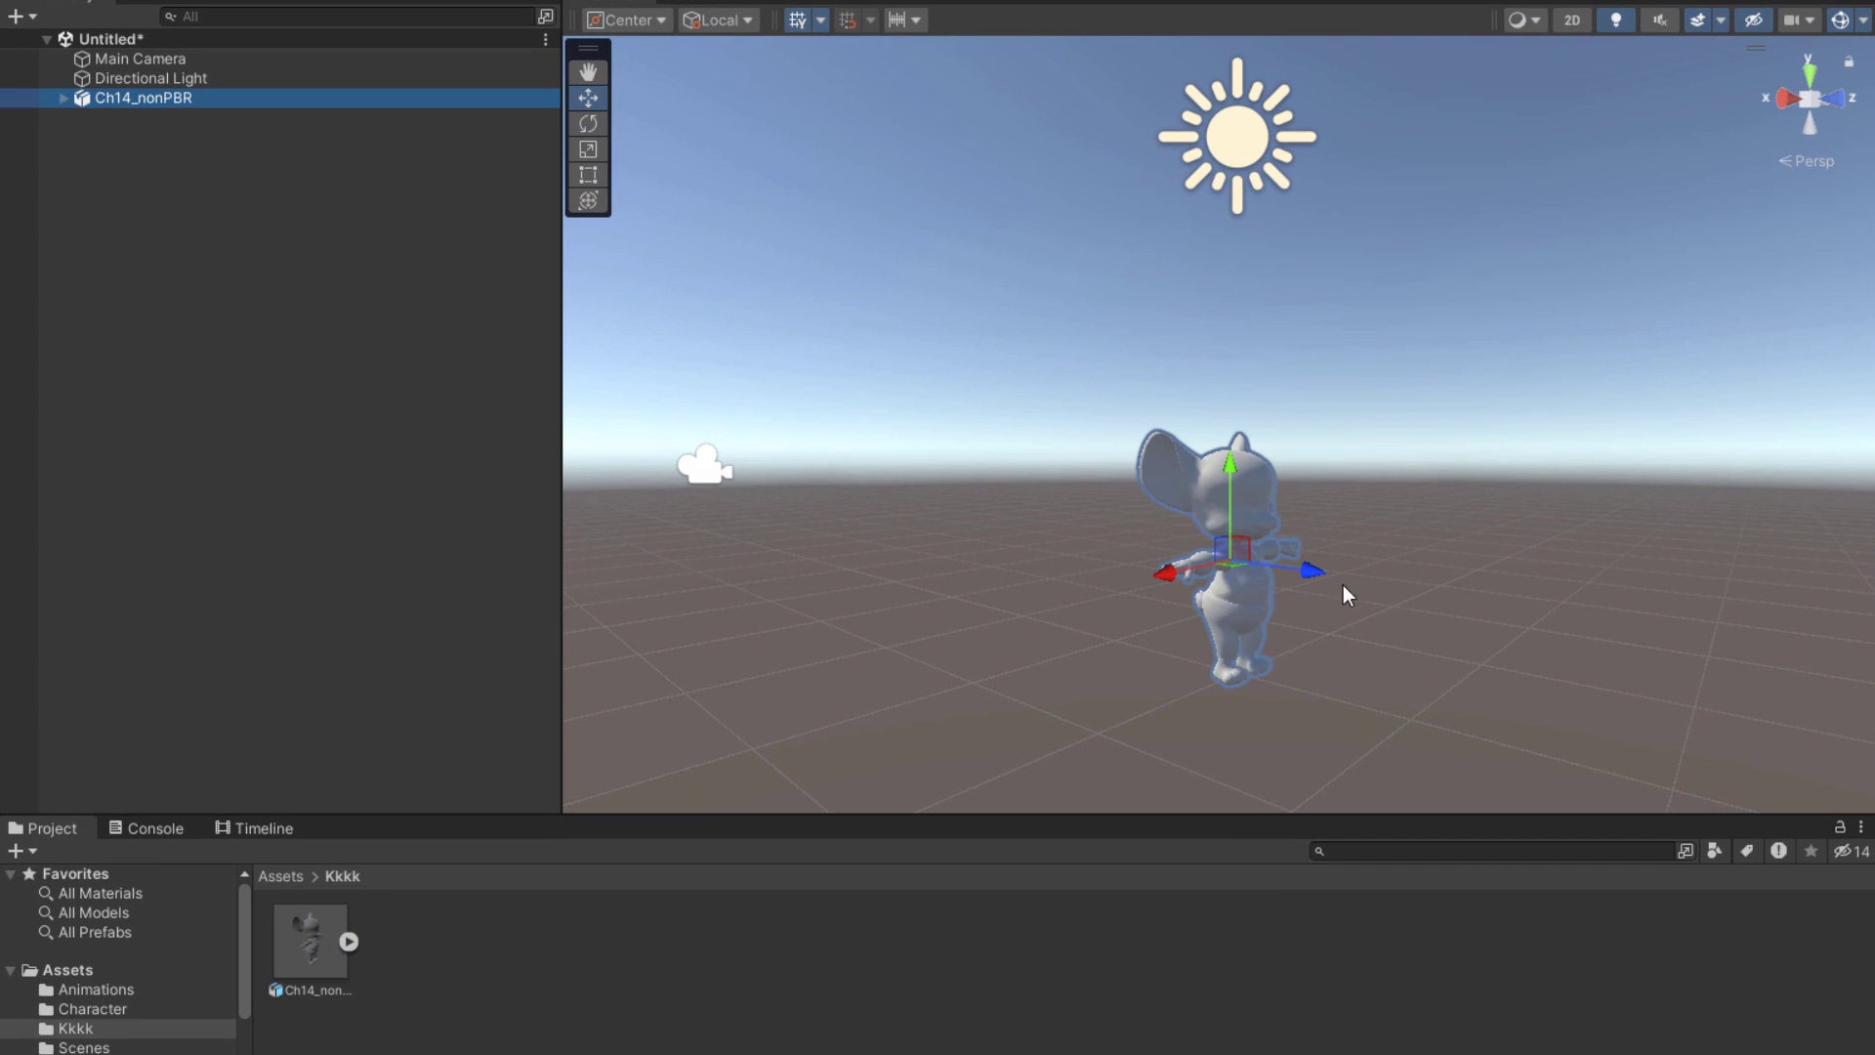
{"action": "key", "text": "f"}
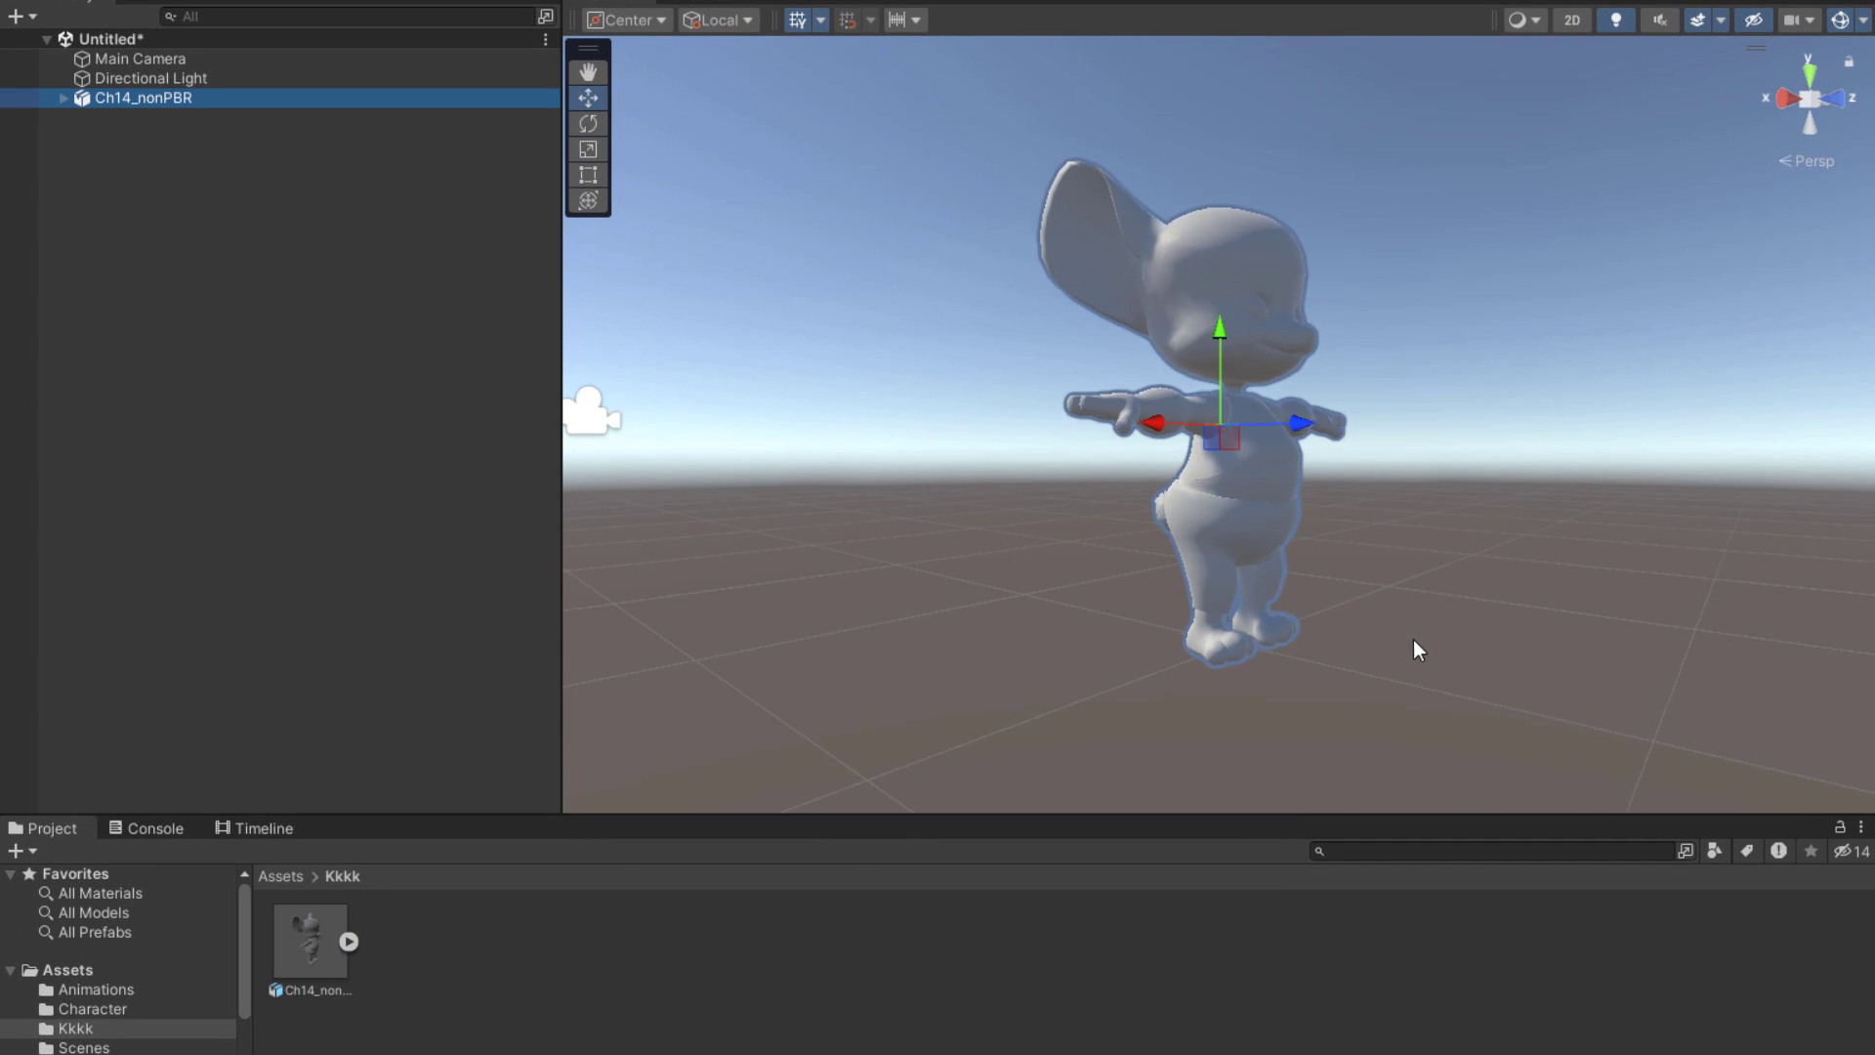
{"action": "left_click", "coordinate": [1606, 454]}
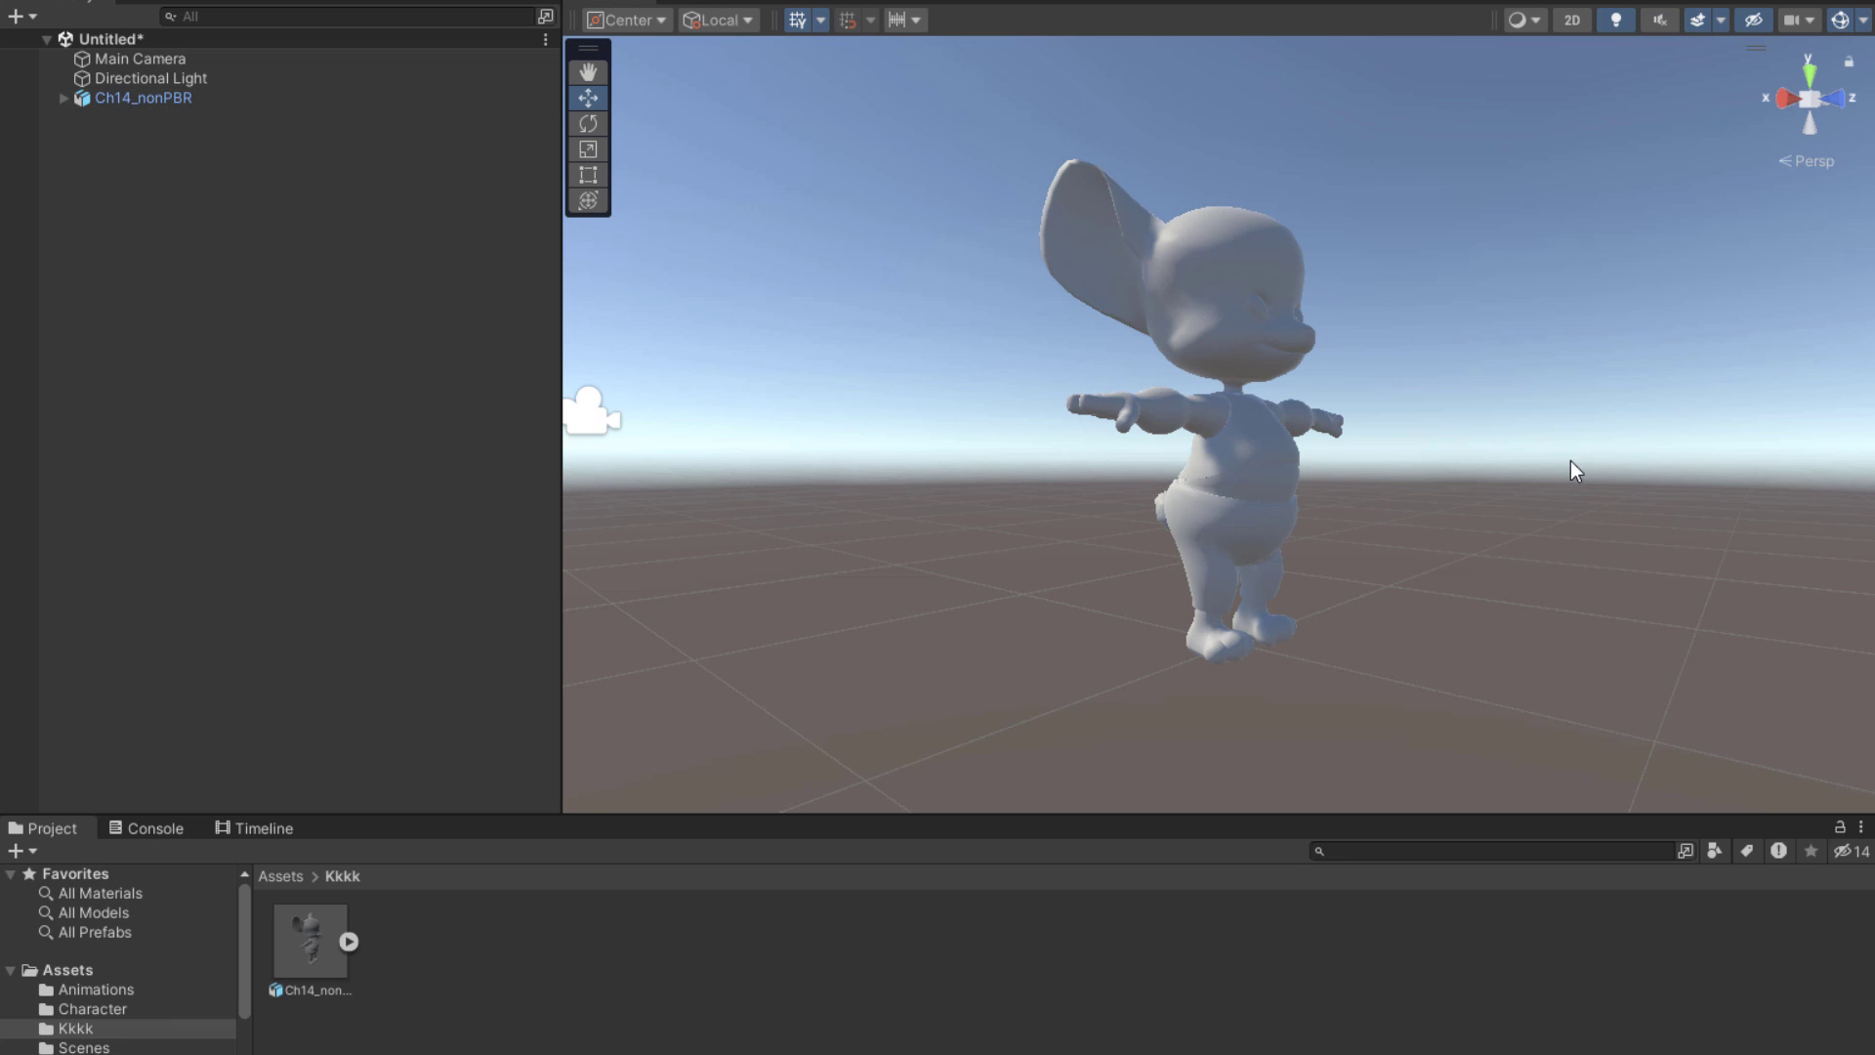
{"action": "mouse_move", "coordinate": [1387, 503]}
{"action": "left_mouse_down", "text": "alt"}
{"action": "mouse_move", "coordinate": [1427, 498]}
{"action": "mouse_move", "coordinate": [942, 490]}
{"action": "mouse_move", "coordinate": [971, 540]}
{"action": "mouse_move", "coordinate": [1107, 547]}
{"action": "mouse_move", "coordinate": [1000, 623]}
{"action": "mouse_move", "coordinate": [989, 579]}
{"action": "left_mouse_up", "text": "alt"}
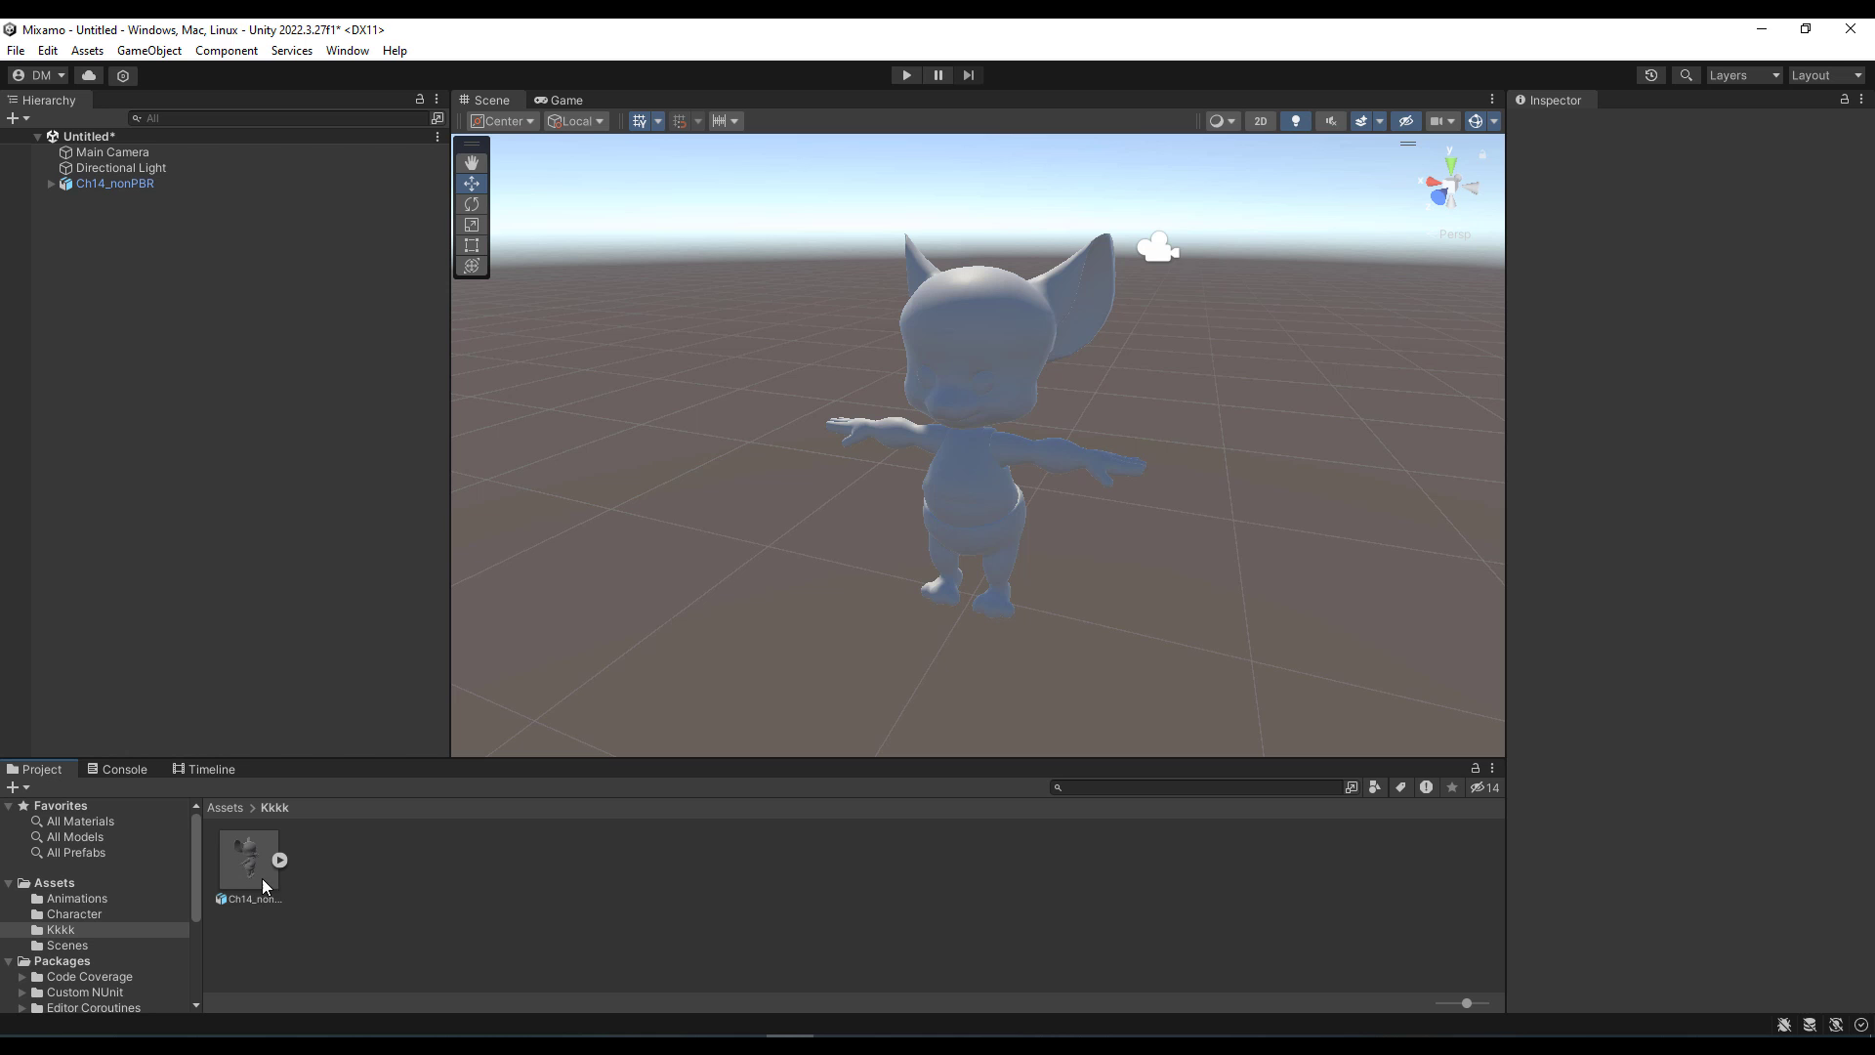
Step: Apply a Humanoid rig to Ch14_nonPBR, then review its Animation and Materials settings
{"action": "left_click", "coordinate": [248, 866]}
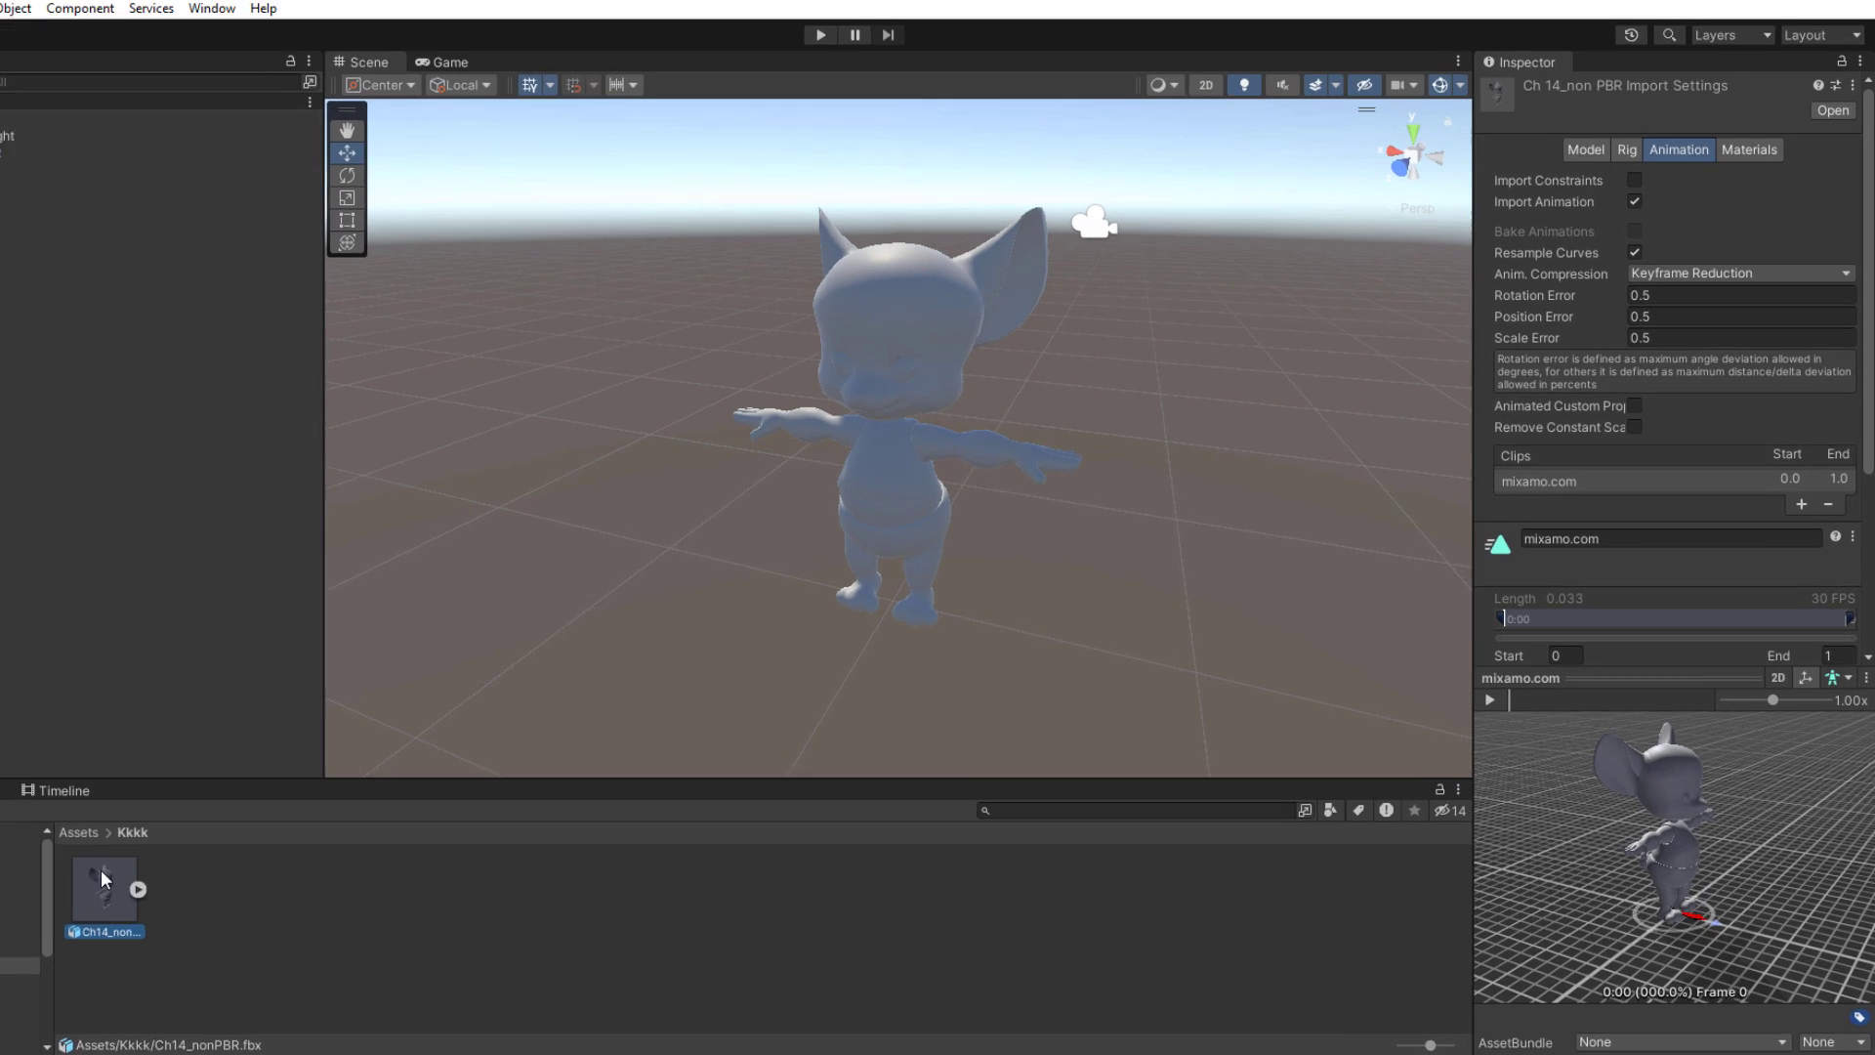
{"action": "left_click", "coordinate": [1593, 153]}
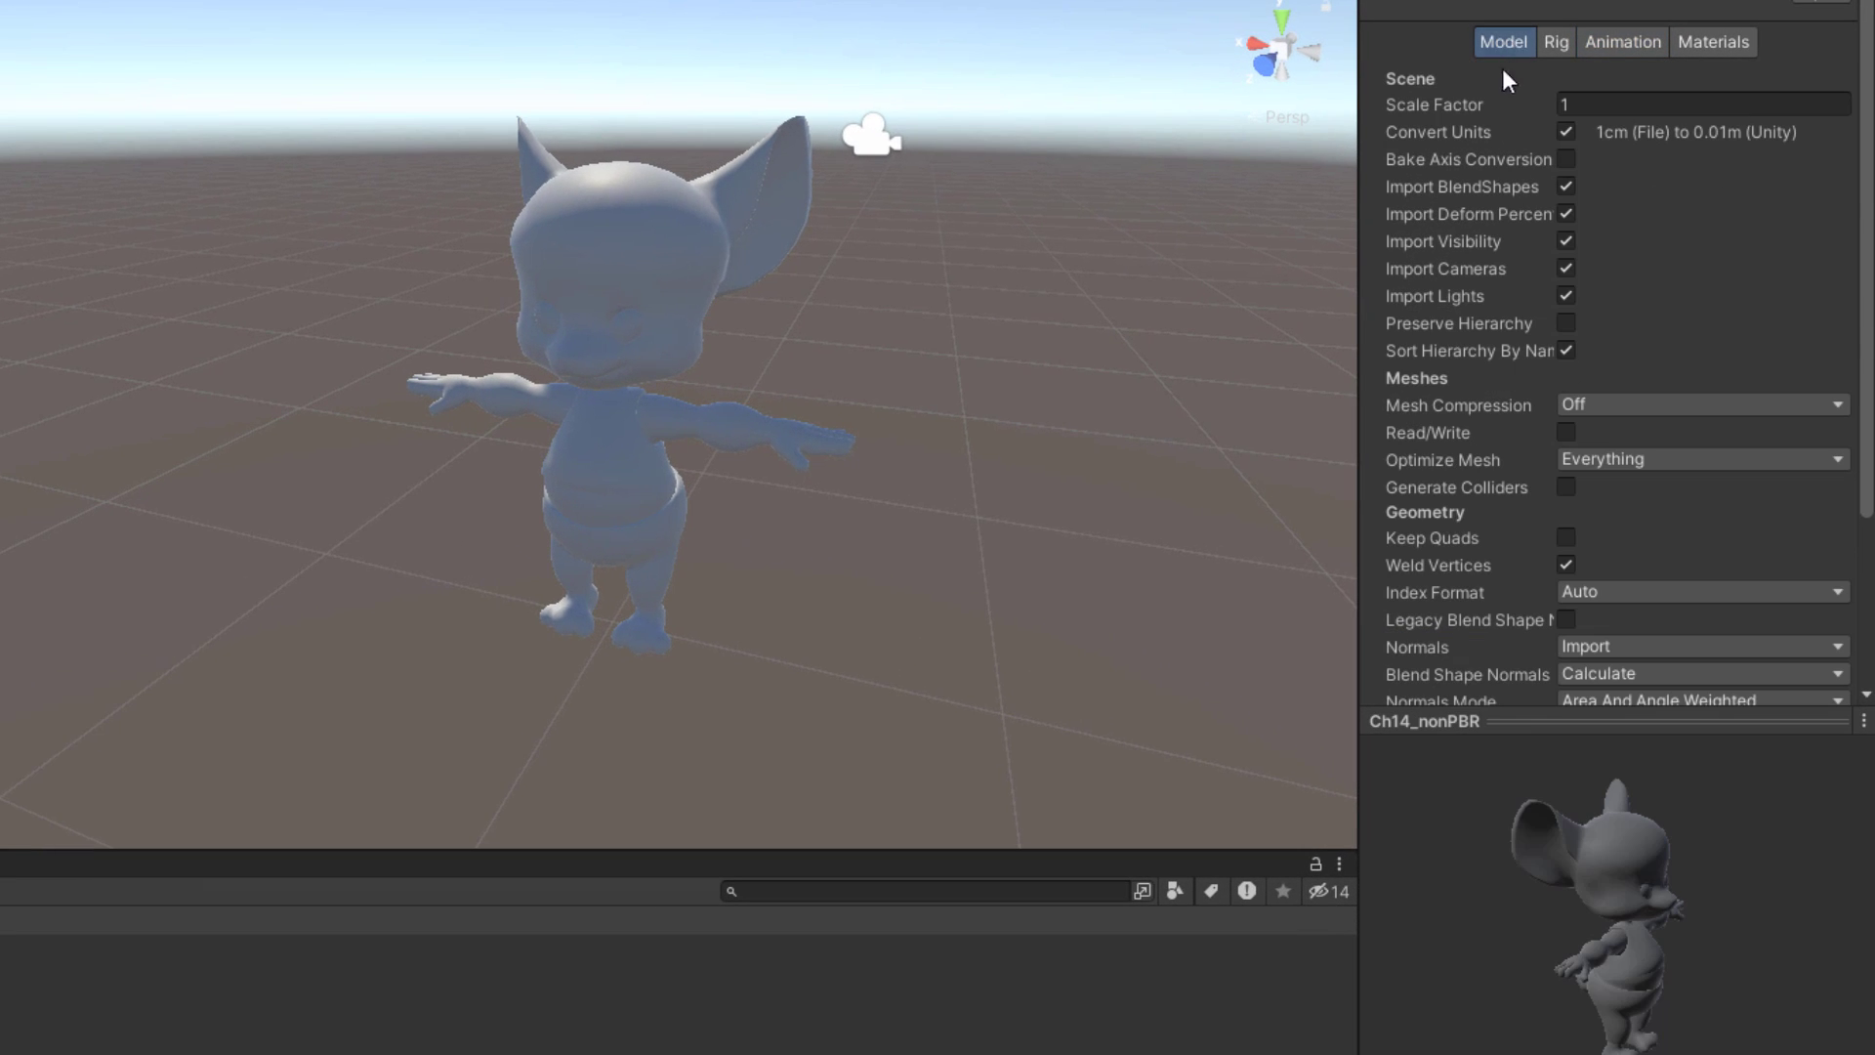
{"action": "left_click", "coordinate": [1555, 44]}
{"action": "left_click", "coordinate": [1649, 82]}
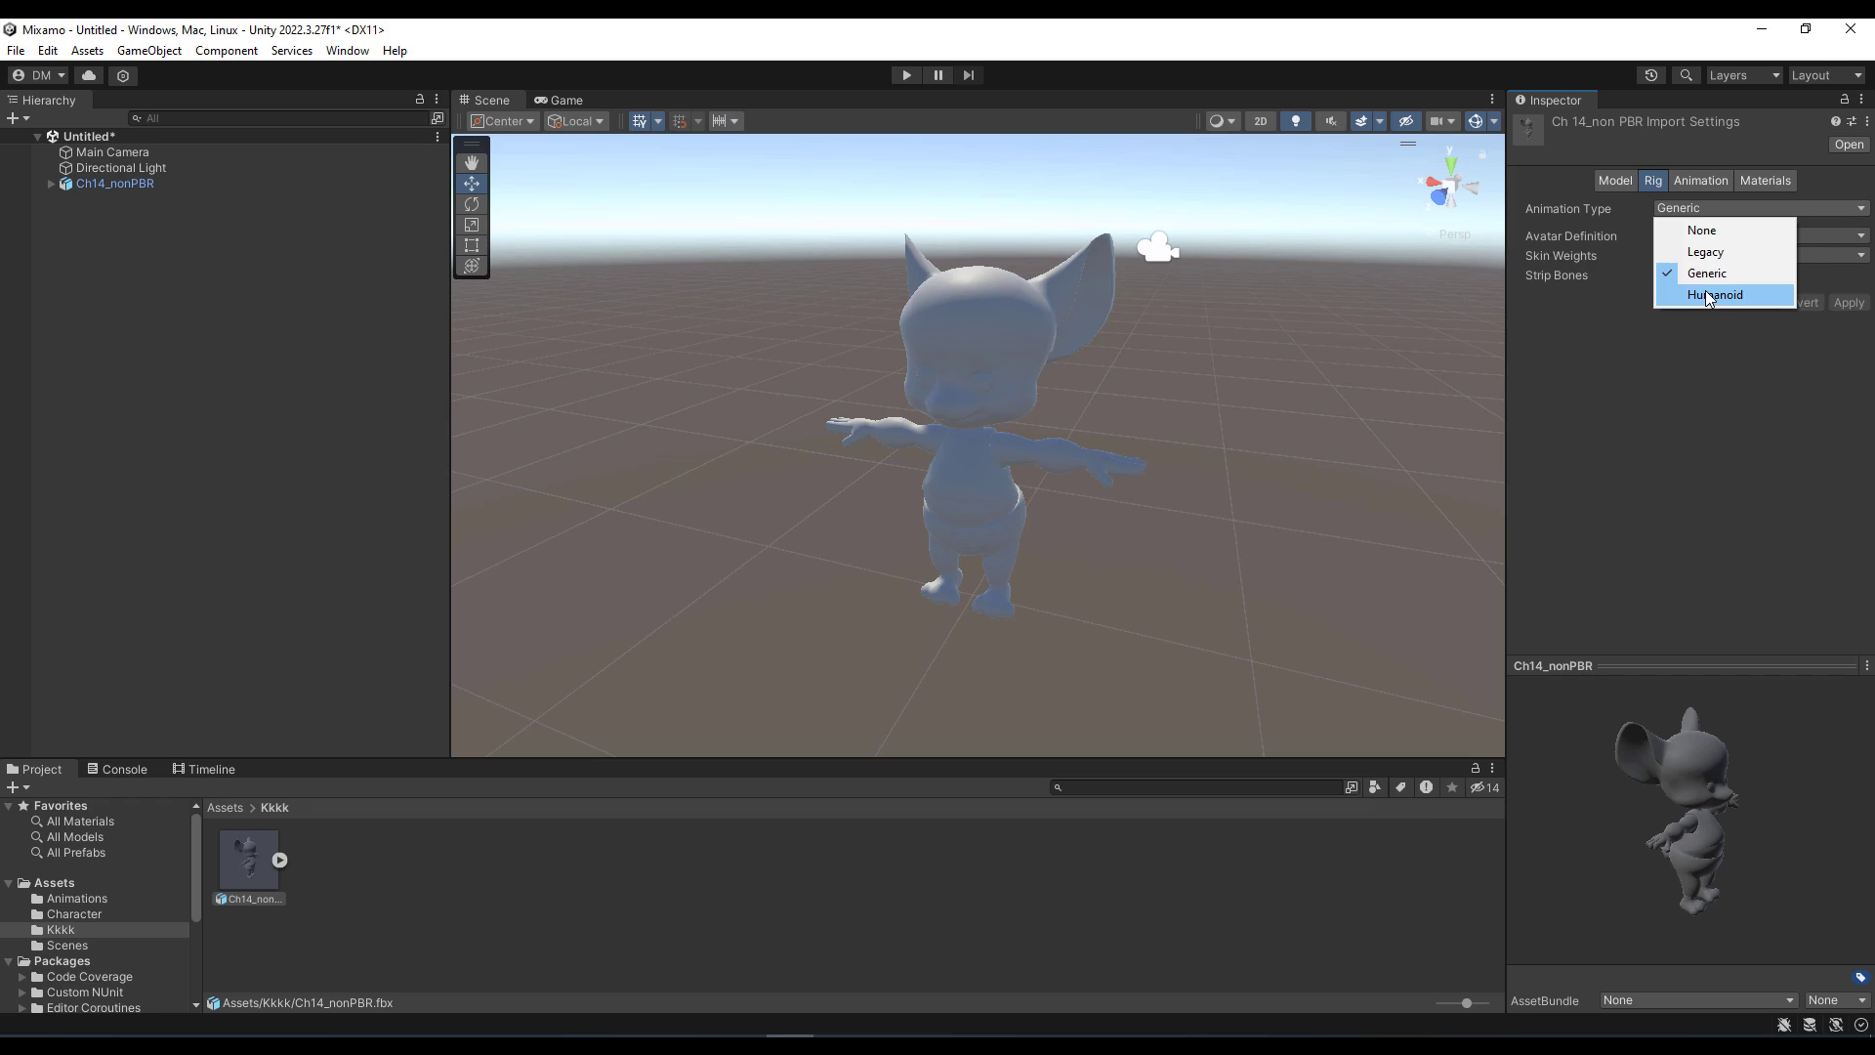
{"action": "left_click", "coordinate": [1685, 257]}
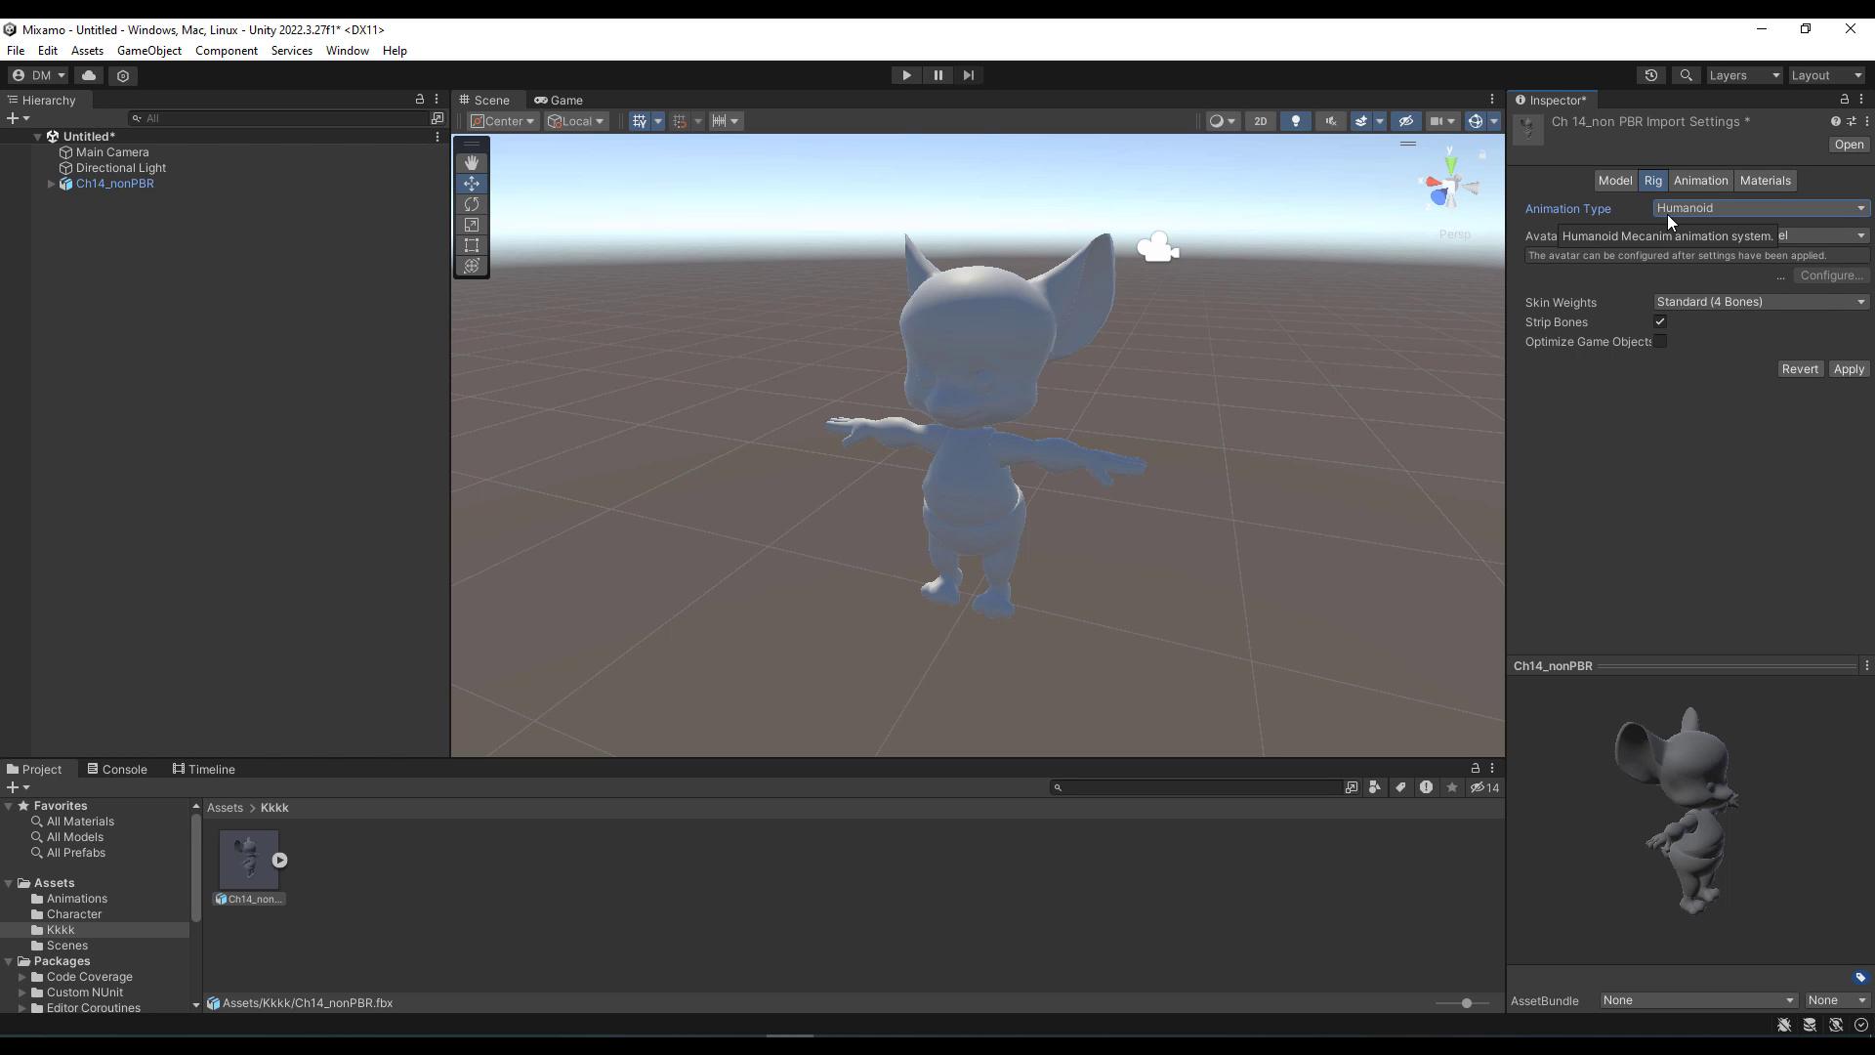
{"action": "left_click", "coordinate": [1849, 368]}
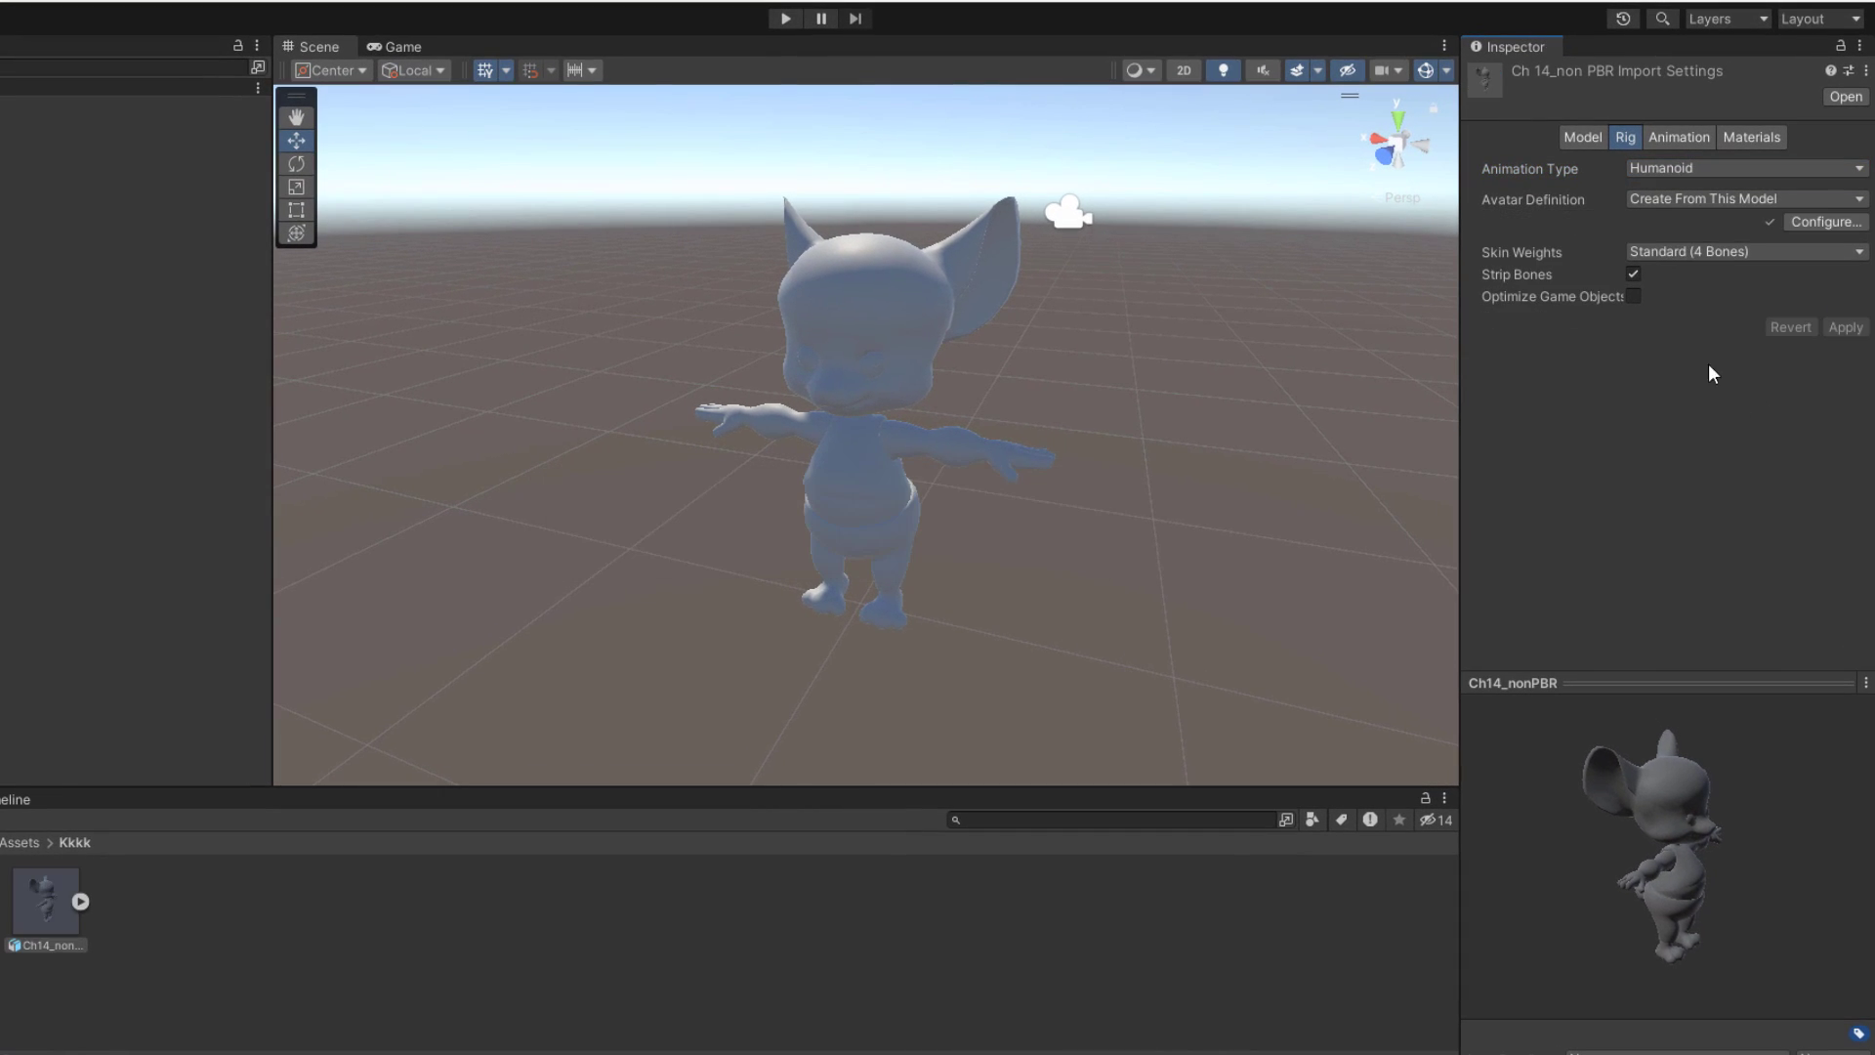
{"action": "left_click", "coordinate": [1681, 138]}
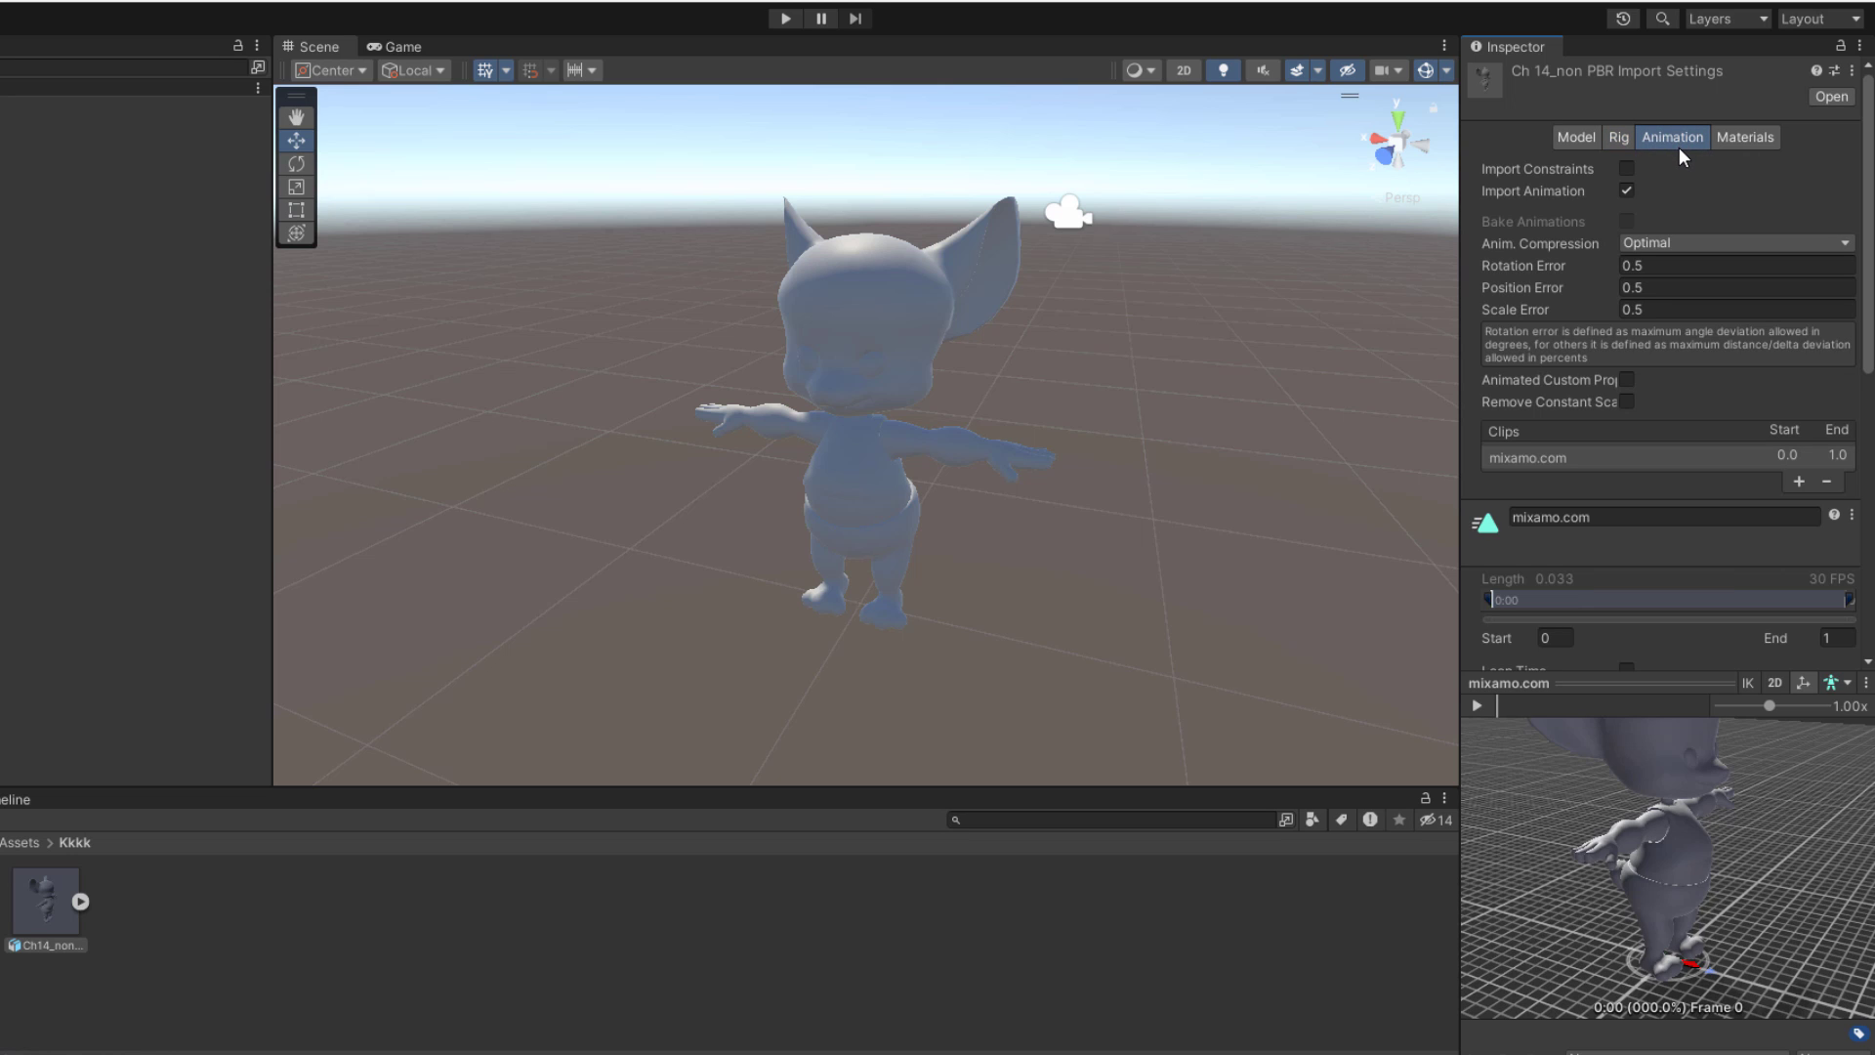
{"action": "left_click", "coordinate": [1743, 138]}
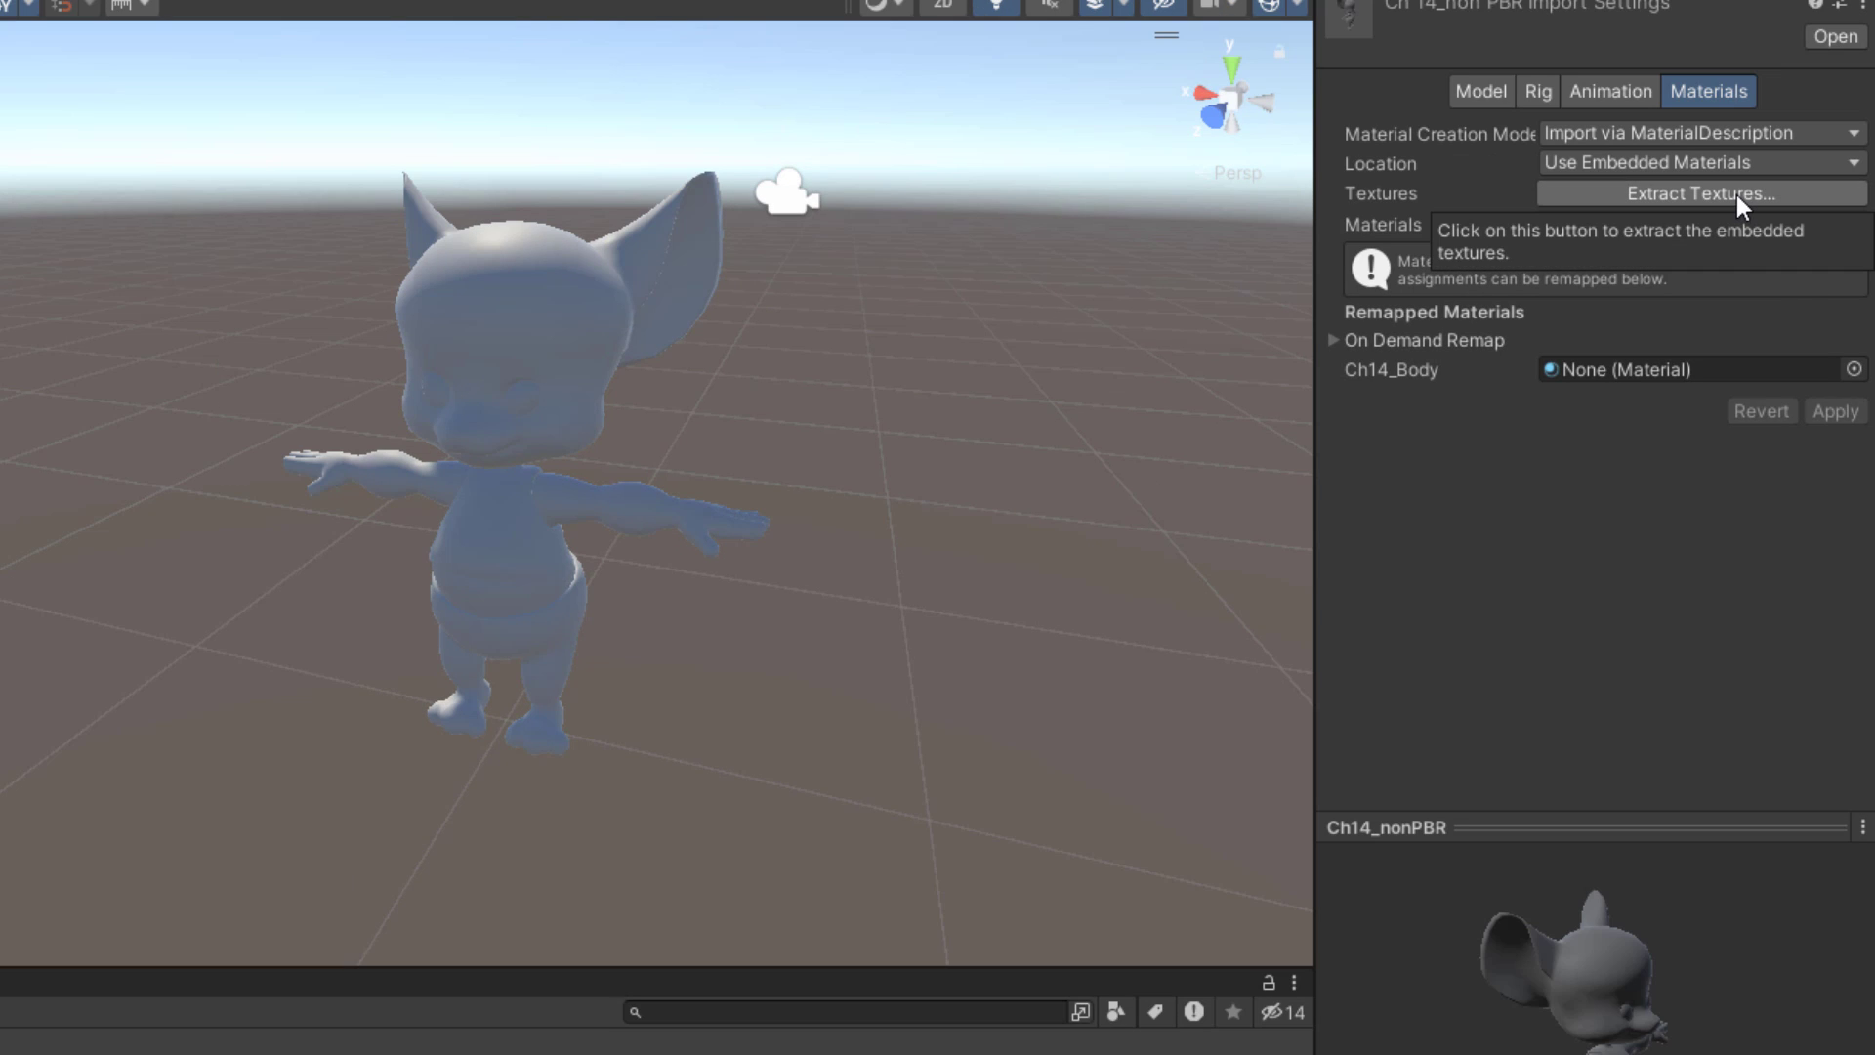
Step: Extract the model's textures into Kkkk, then check the four Ch14_1001 textures and coloured preview
{"action": "left_click", "coordinate": [1737, 195]}
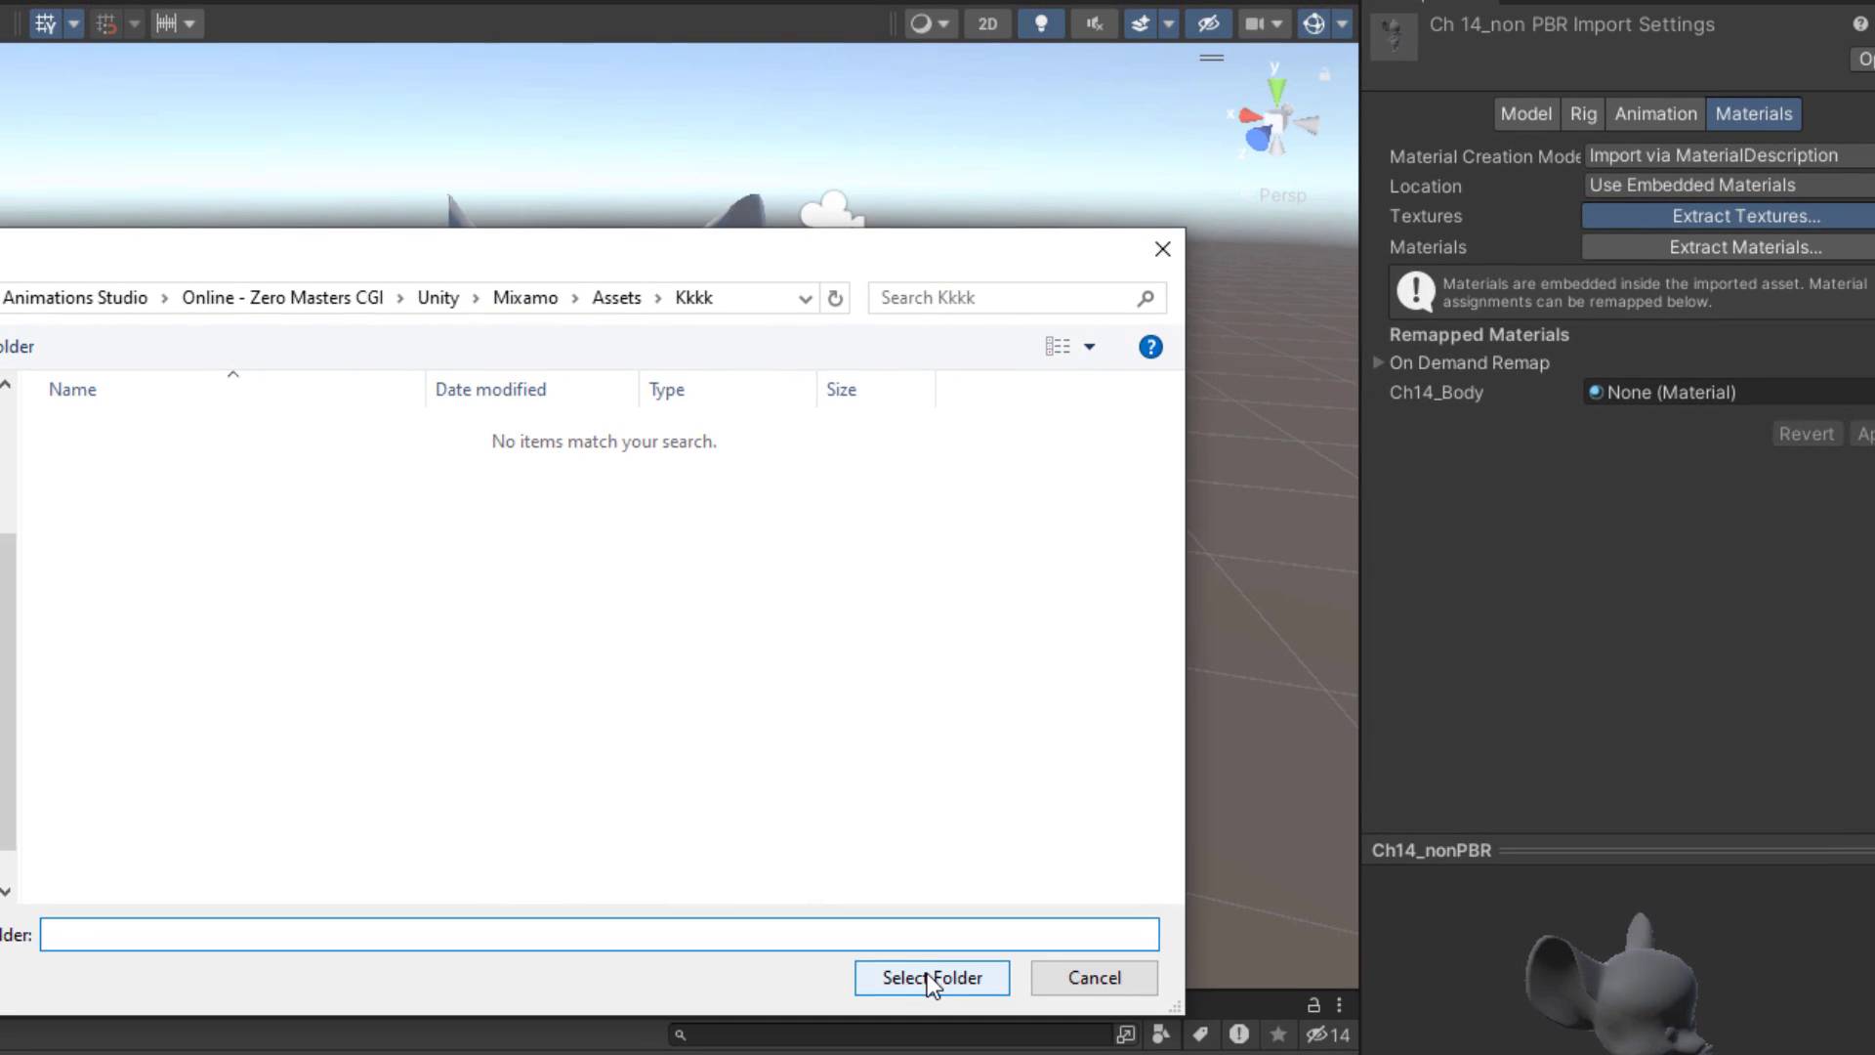
{"action": "left_click", "coordinate": [887, 957]}
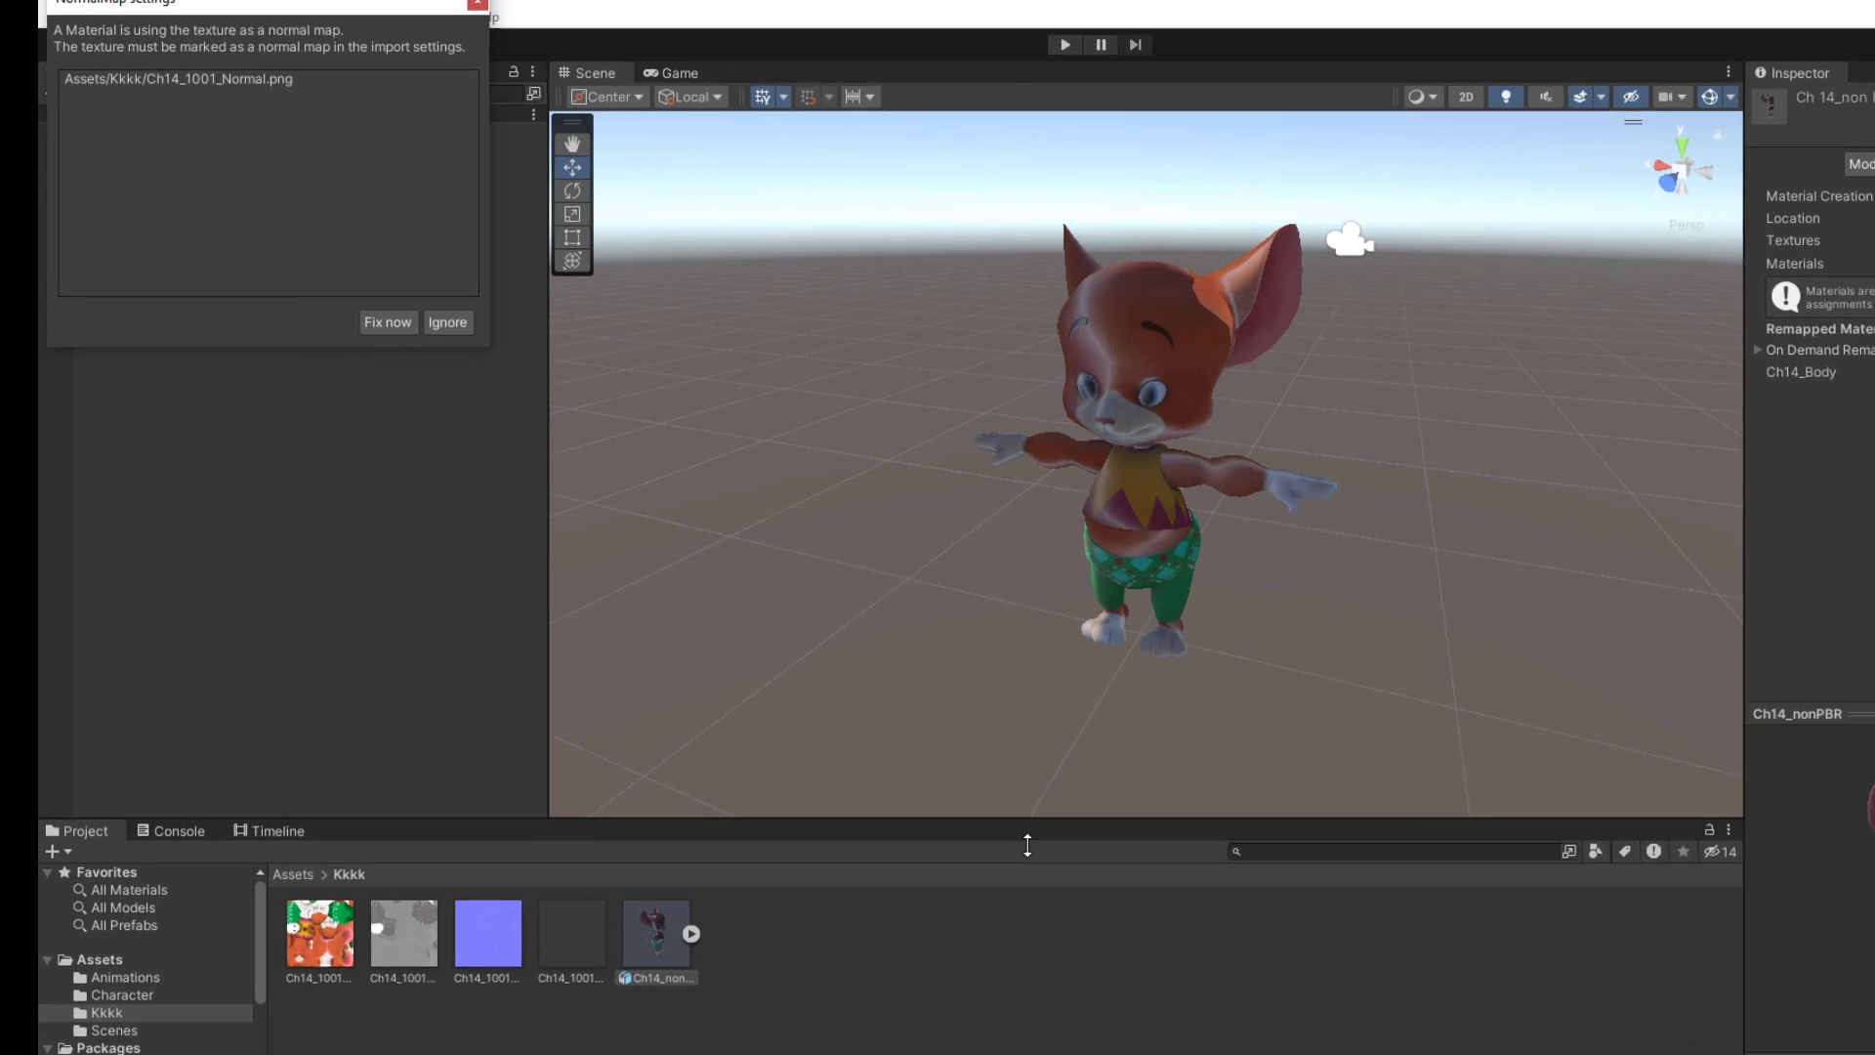
{"action": "left_click", "coordinate": [336, 905]}
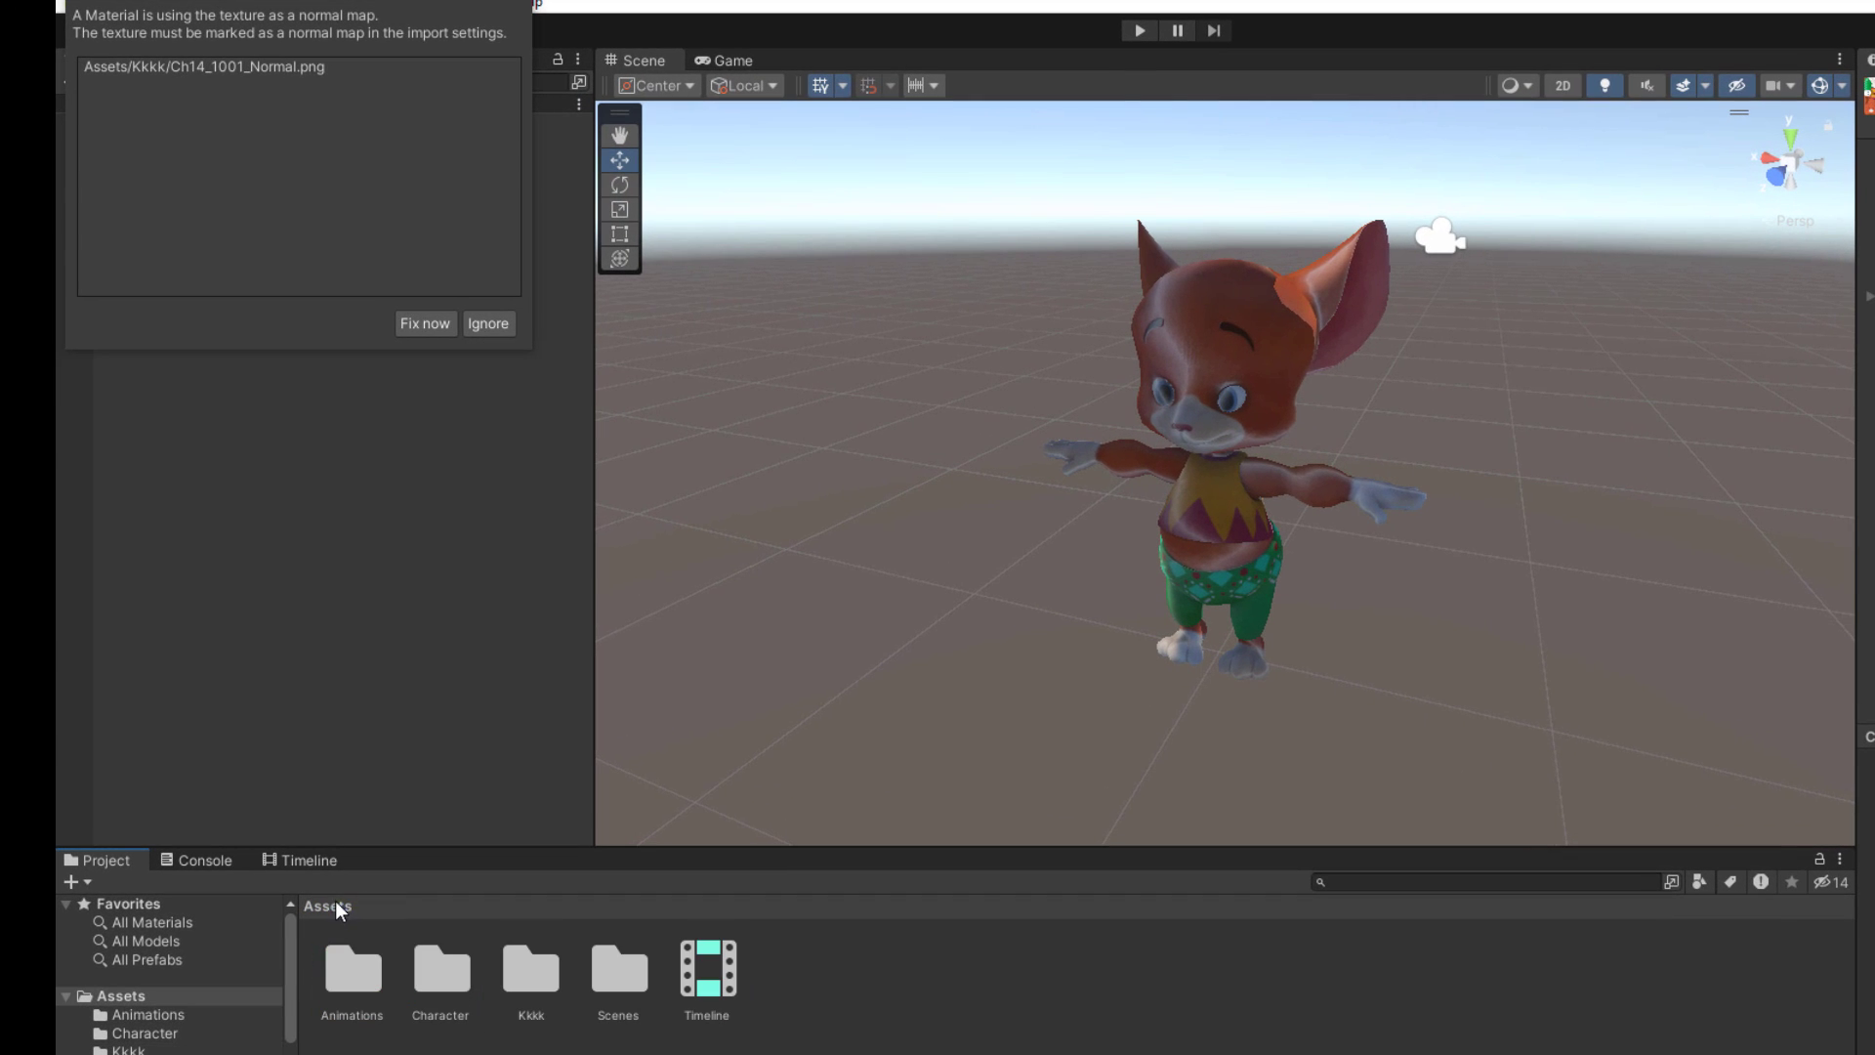
{"action": "double_click", "coordinate": [531, 967]}
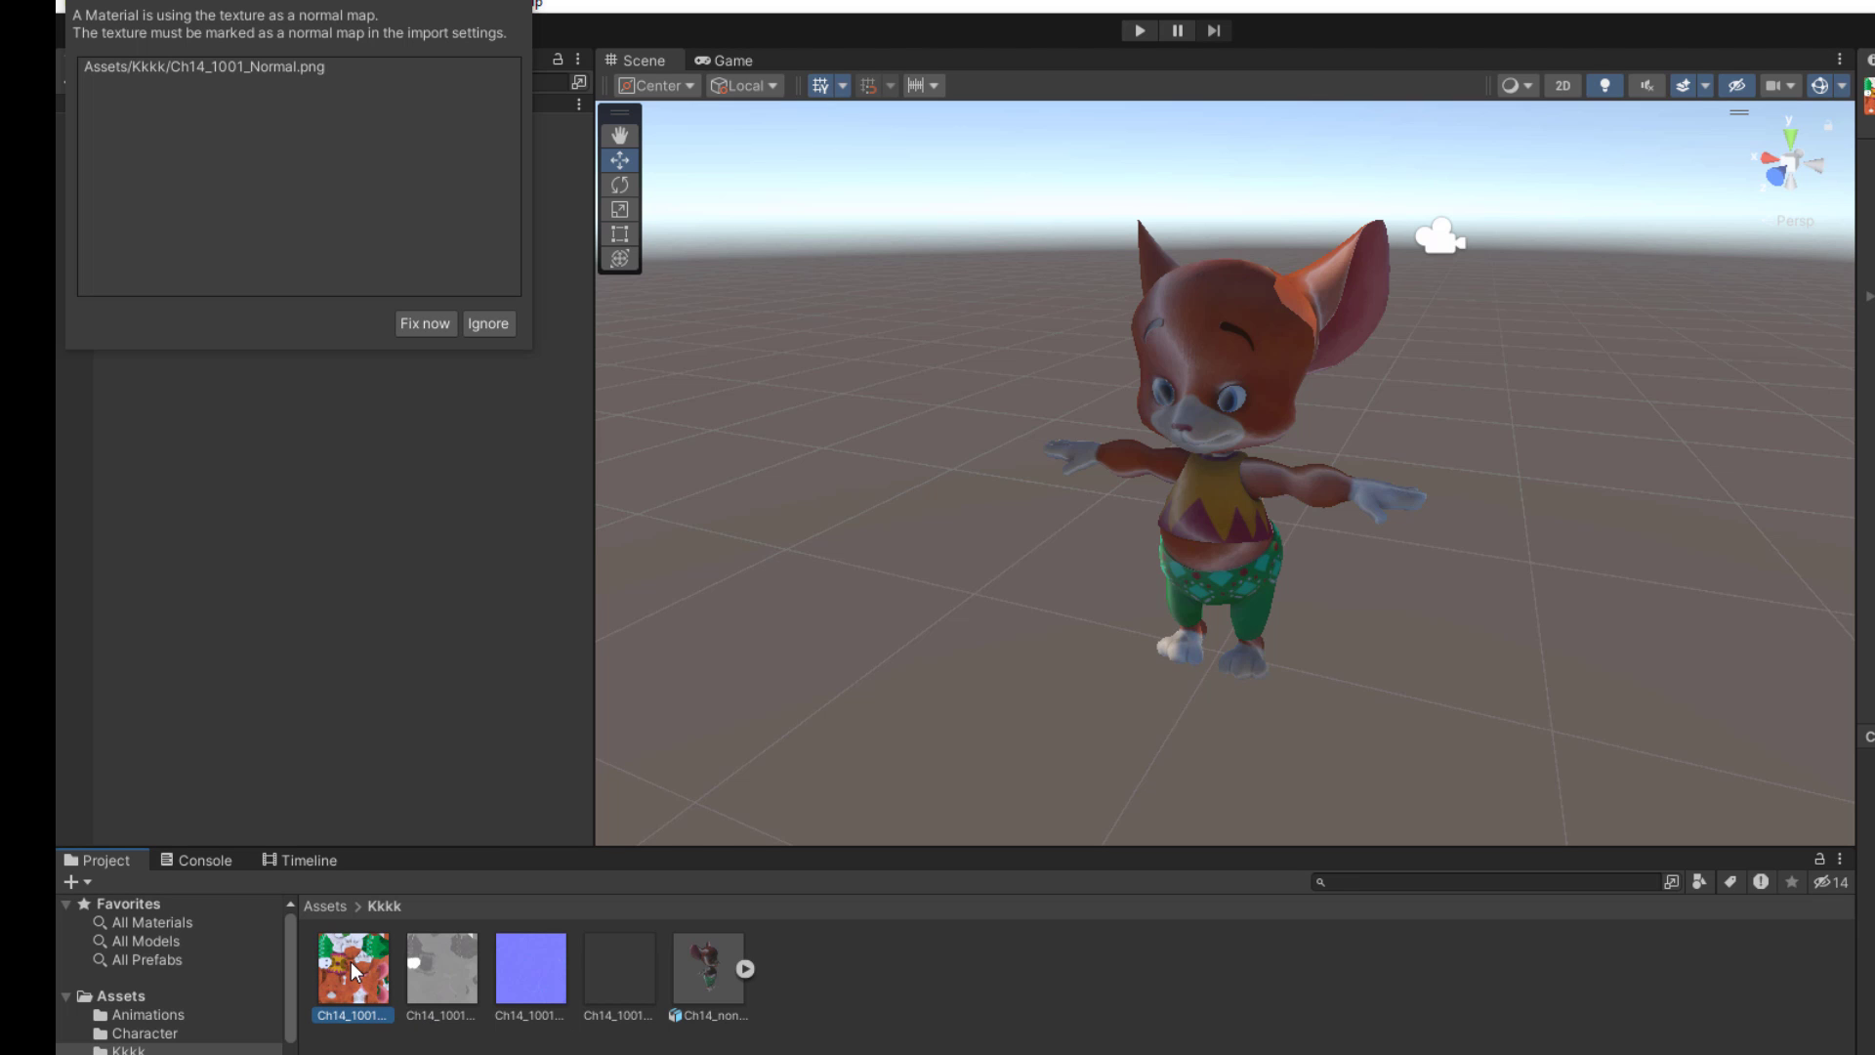
{"action": "left_click", "coordinate": [705, 975]}
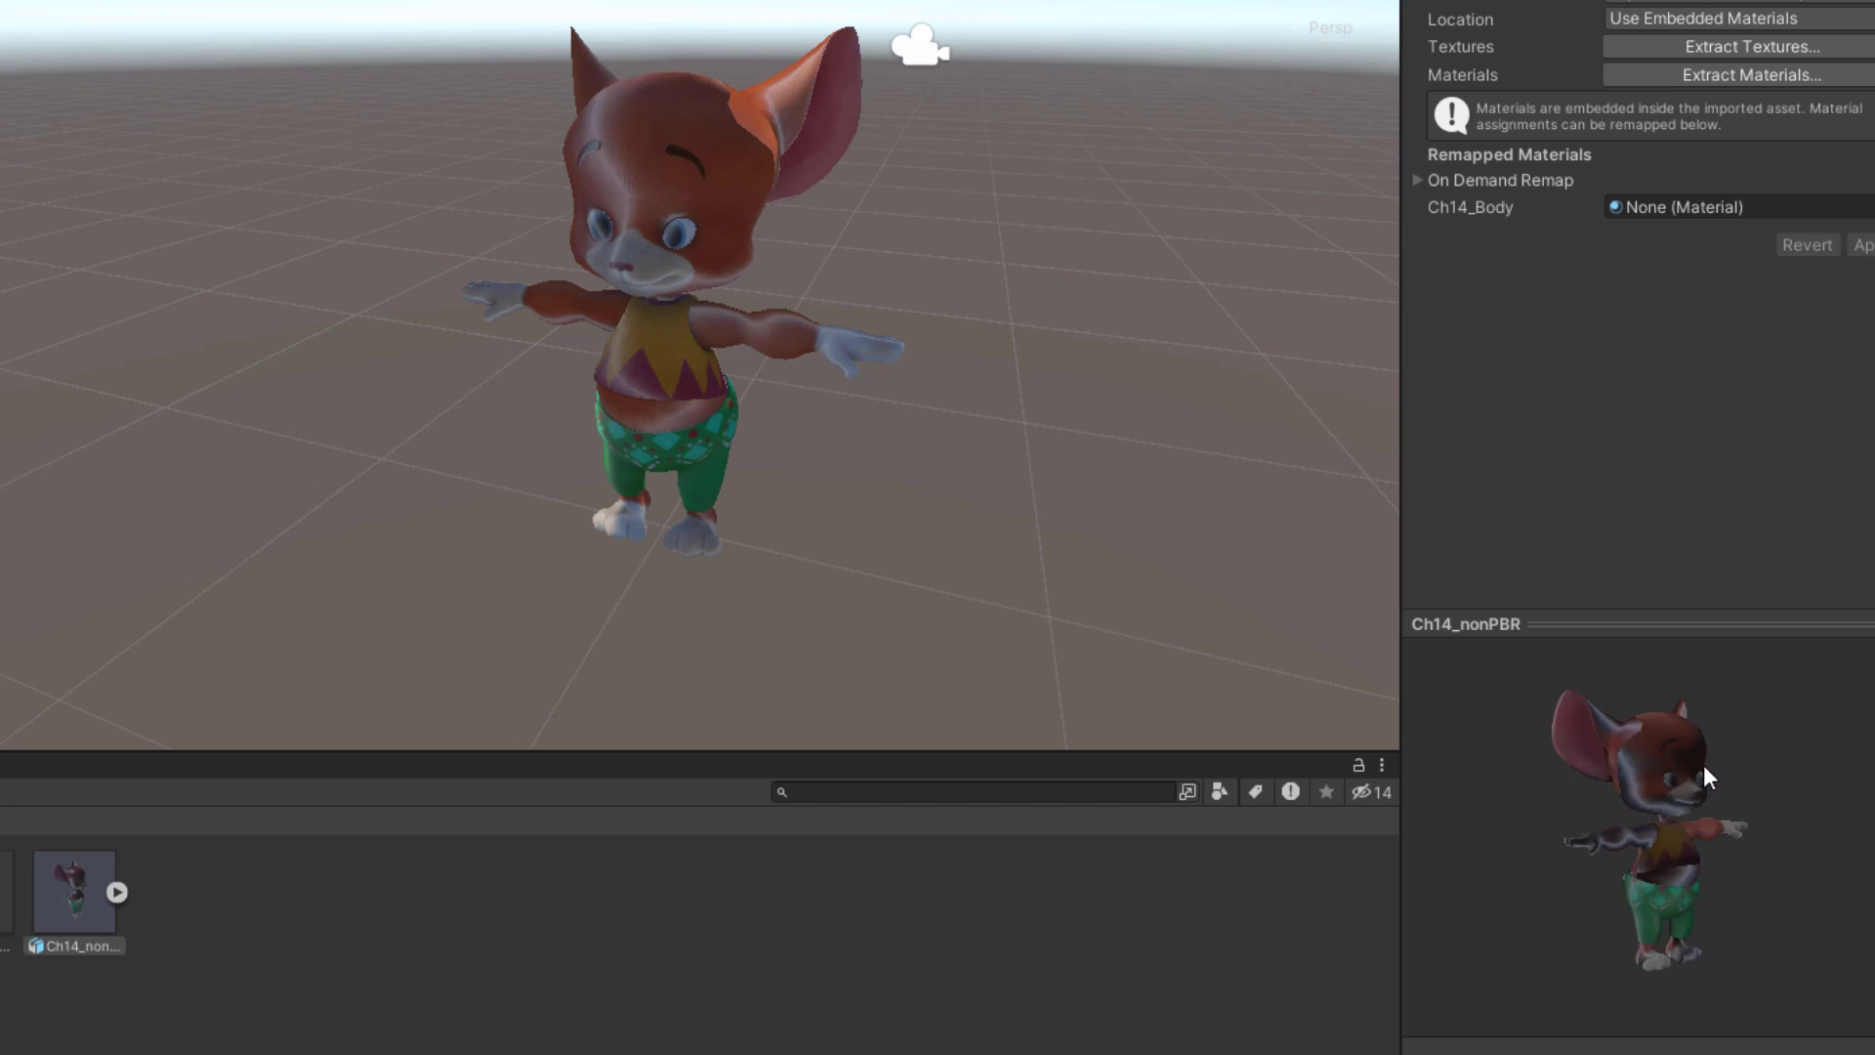
{"action": "mouse_move", "coordinate": [1726, 804]}
{"action": "left_mouse_down"}
{"action": "mouse_move", "coordinate": [1780, 839]}
{"action": "mouse_move", "coordinate": [1698, 775]}
{"action": "left_mouse_up"}
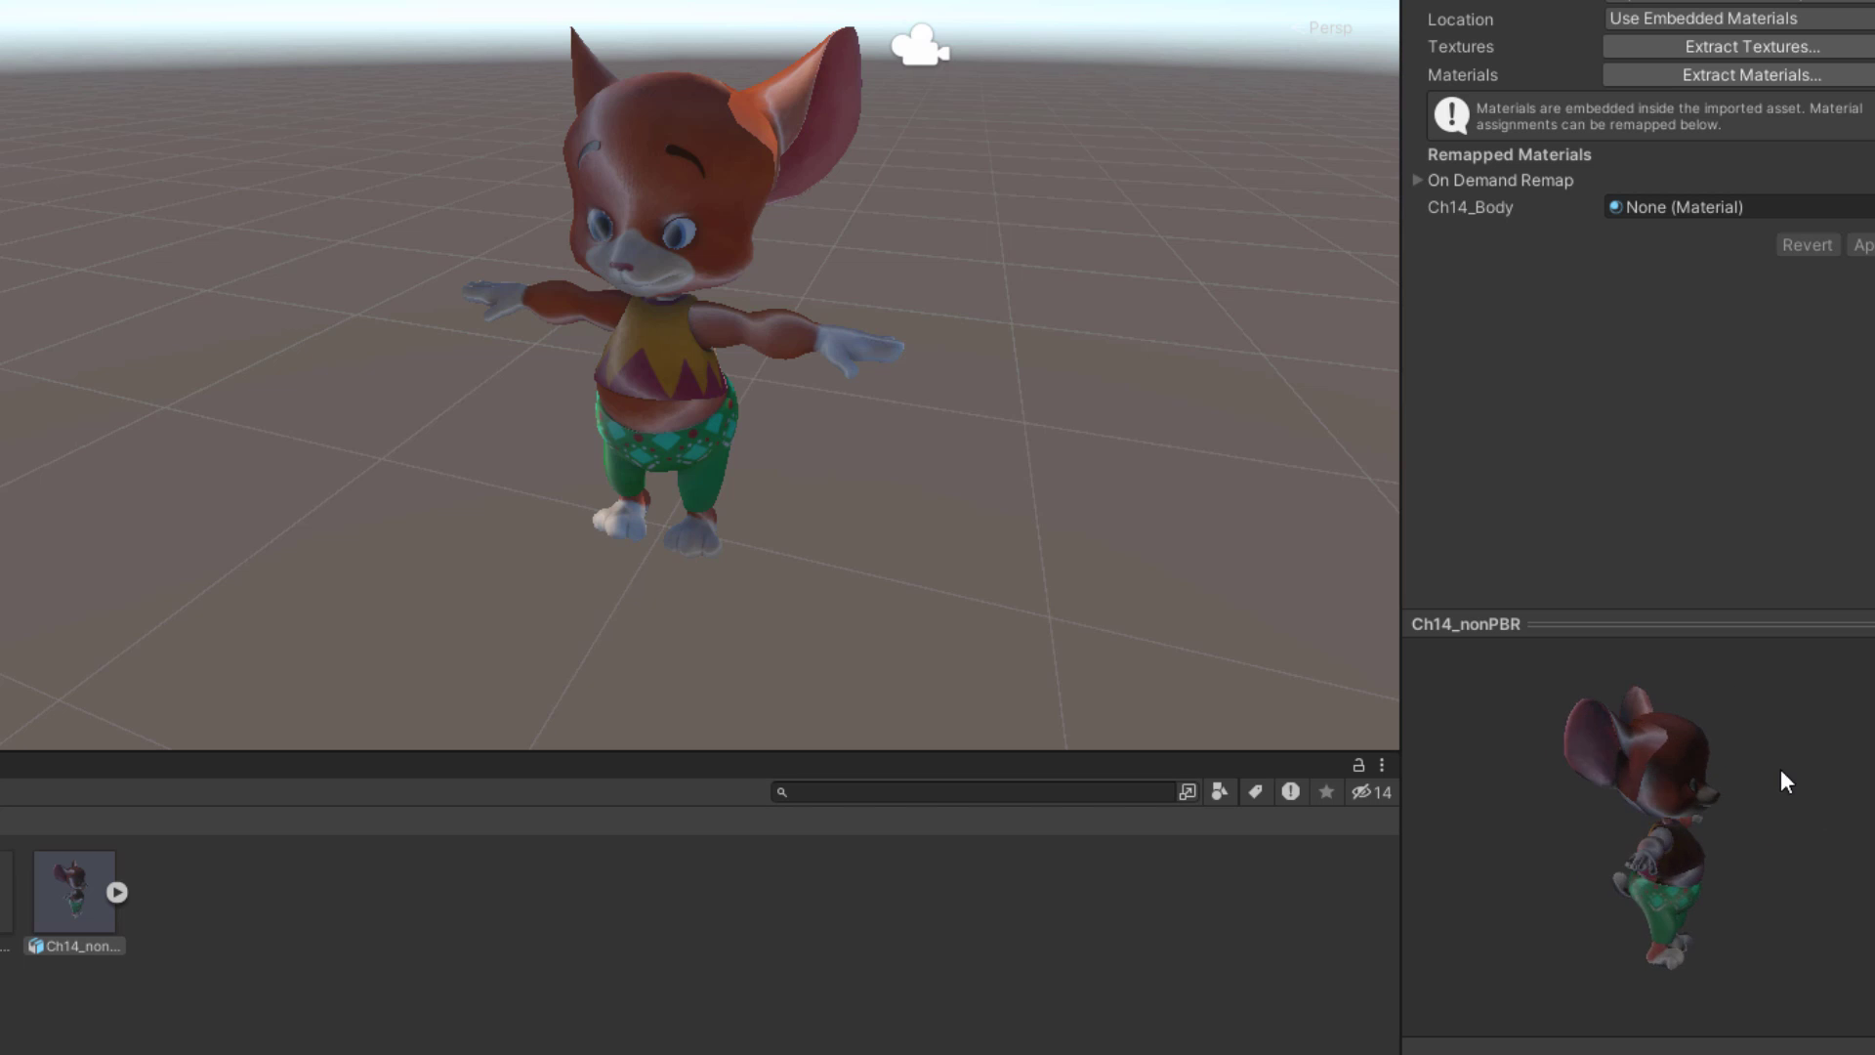
Step: Fix Ch14_1001_Normal.png as a normal map and orbit the scene to check the character
{"action": "left_click_drag", "start_coordinate": [836, 381], "coordinate": [654, 465]}
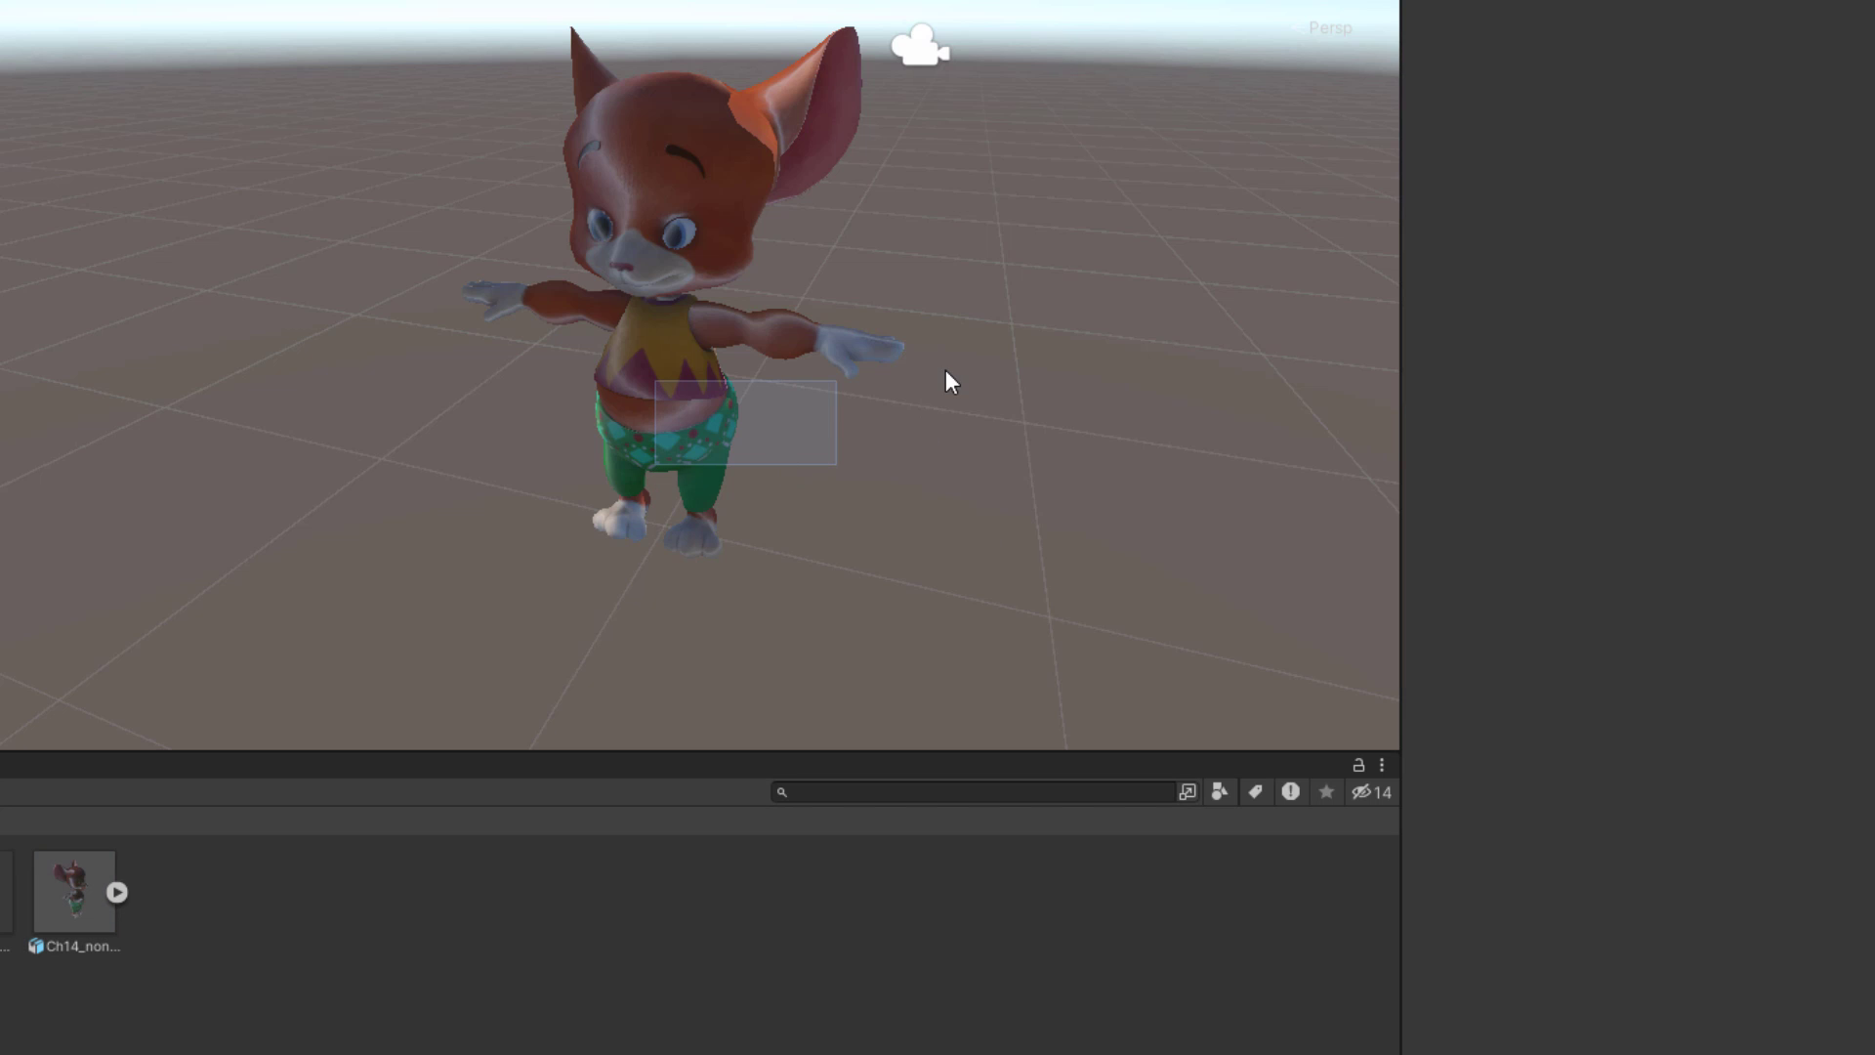
{"action": "mouse_move", "coordinate": [948, 340]}
{"action": "left_mouse_down", "text": "alt"}
{"action": "mouse_move", "coordinate": [742, 376]}
{"action": "mouse_move", "coordinate": [850, 488]}
{"action": "mouse_move", "coordinate": [863, 428]}
{"action": "mouse_move", "coordinate": [343, 477]}
{"action": "mouse_move", "coordinate": [459, 449]}
{"action": "left_mouse_up", "text": "alt"}
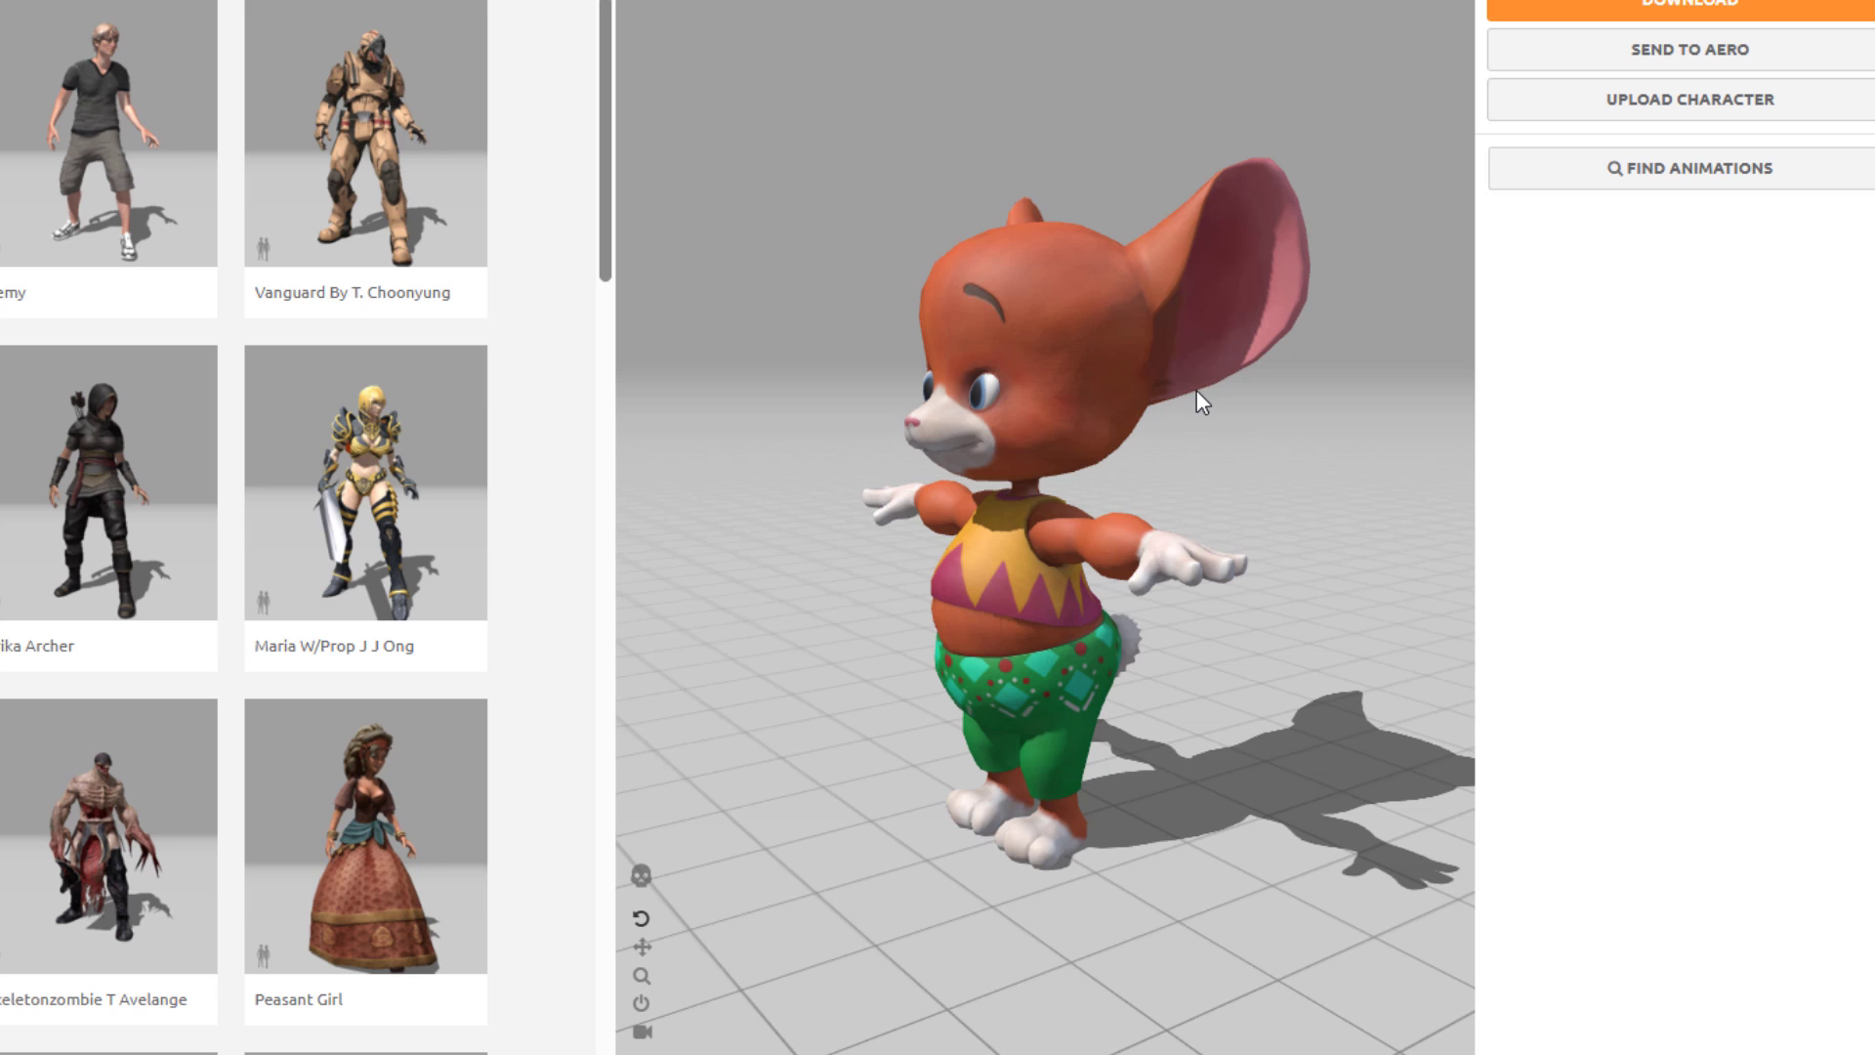
{"action": "mouse_move", "coordinate": [1197, 390]}
{"action": "left_mouse_down"}
{"action": "mouse_move", "coordinate": [904, 408]}
{"action": "mouse_move", "coordinate": [1149, 404]}
{"action": "mouse_move", "coordinate": [1174, 422]}
{"action": "left_mouse_up"}
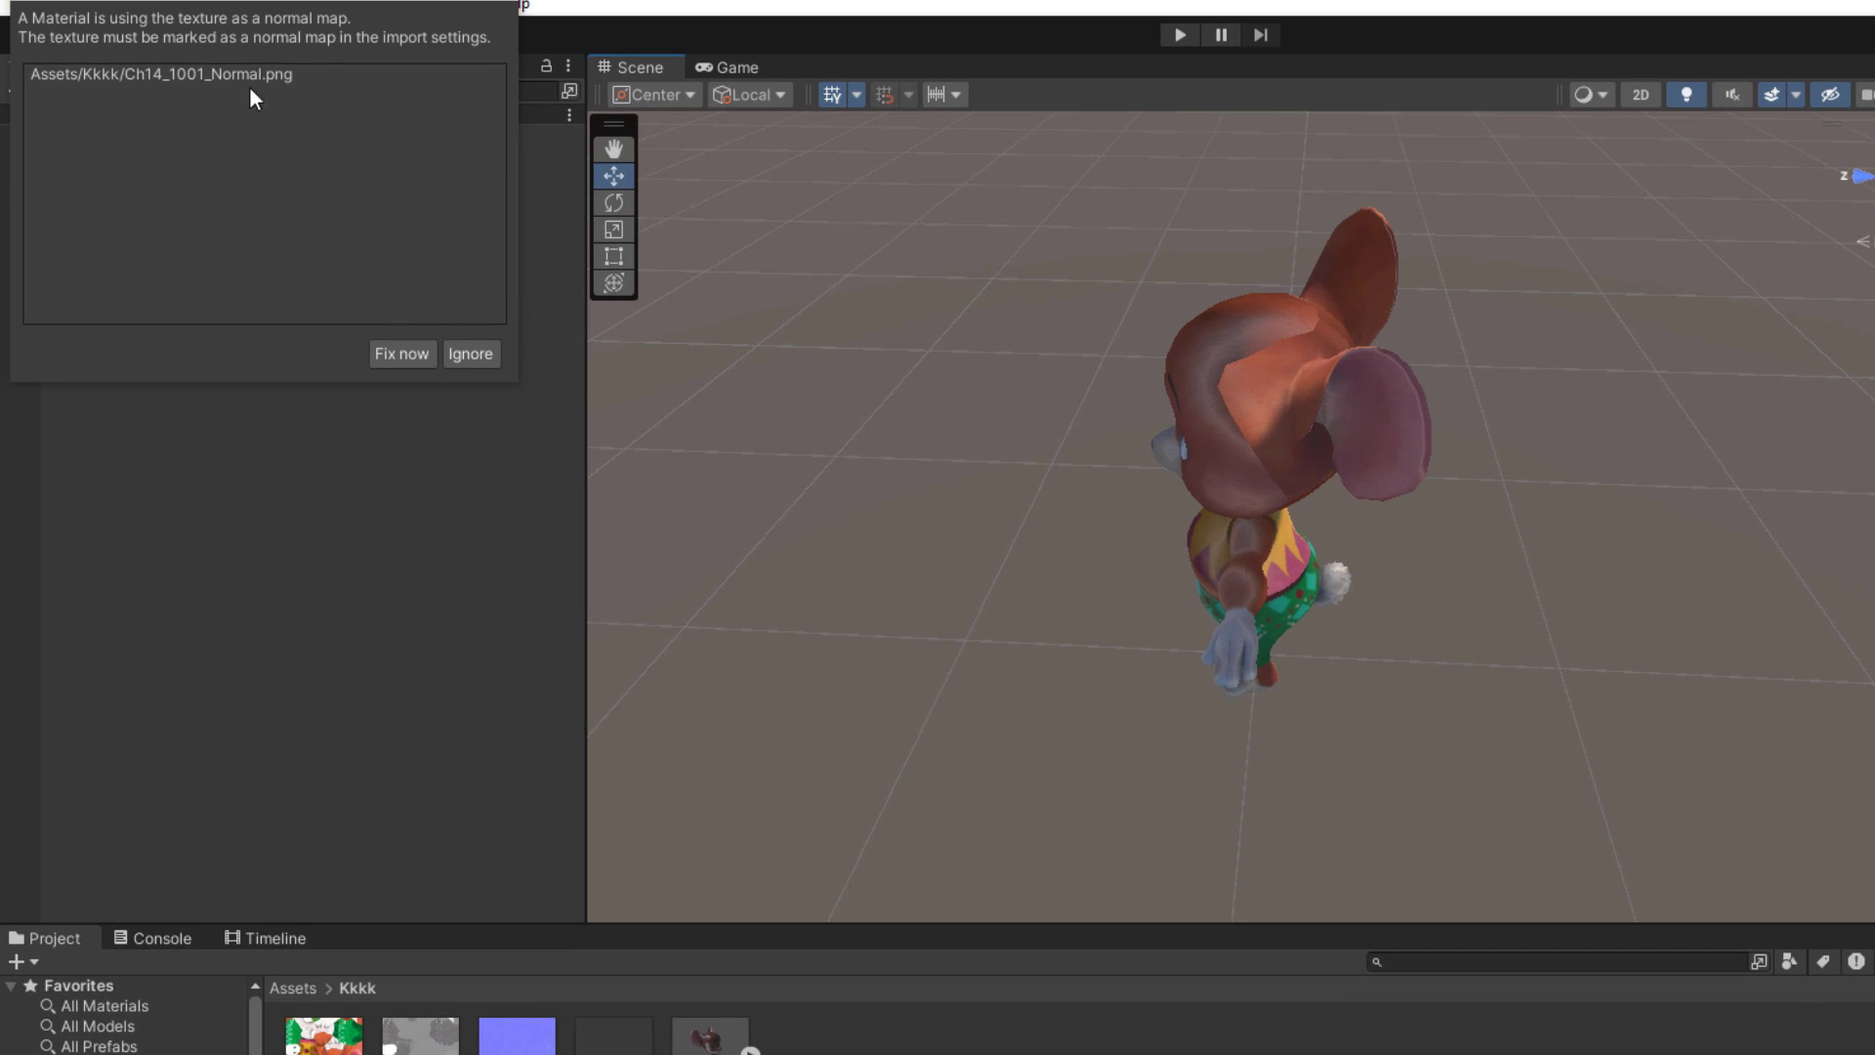
{"action": "left_click", "coordinate": [401, 357]}
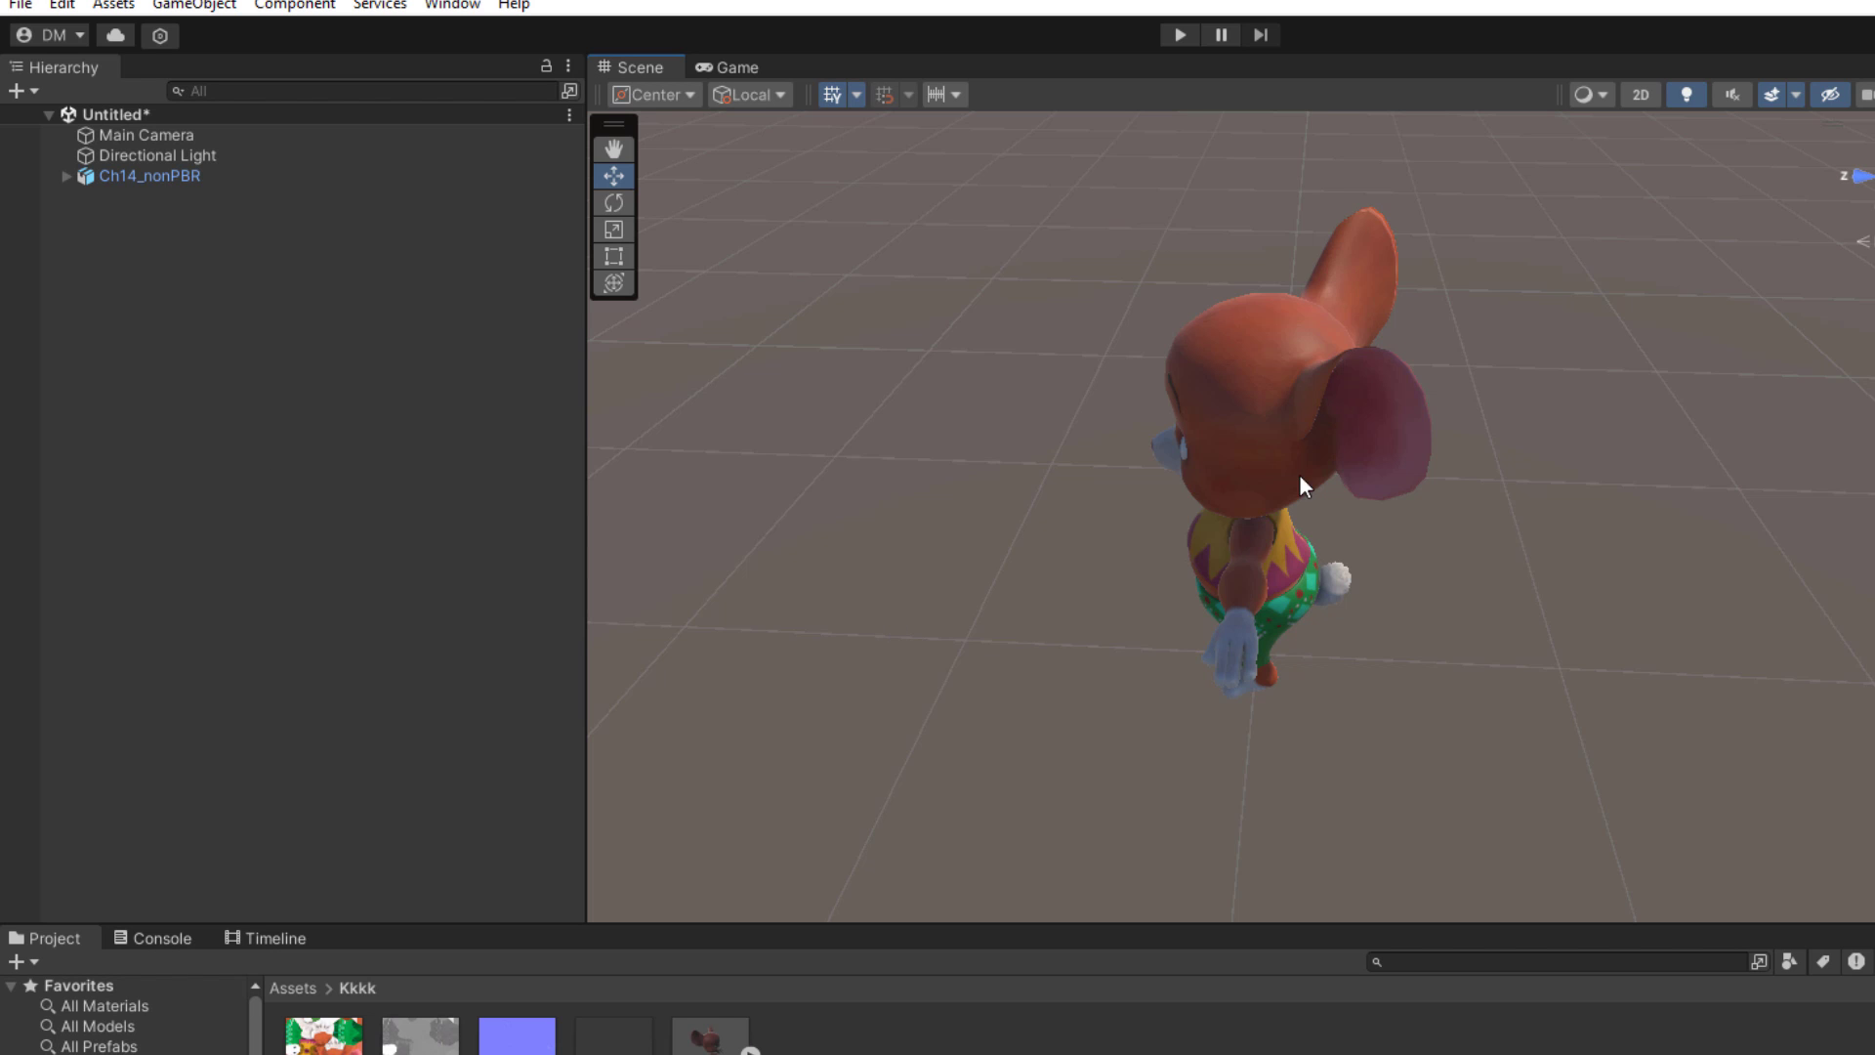
{"action": "mouse_move", "coordinate": [1112, 648]}
{"action": "left_mouse_down", "text": "alt"}
{"action": "mouse_move", "coordinate": [1416, 512]}
{"action": "mouse_move", "coordinate": [1325, 492]}
{"action": "mouse_move", "coordinate": [1650, 492]}
{"action": "left_mouse_up", "text": "alt"}
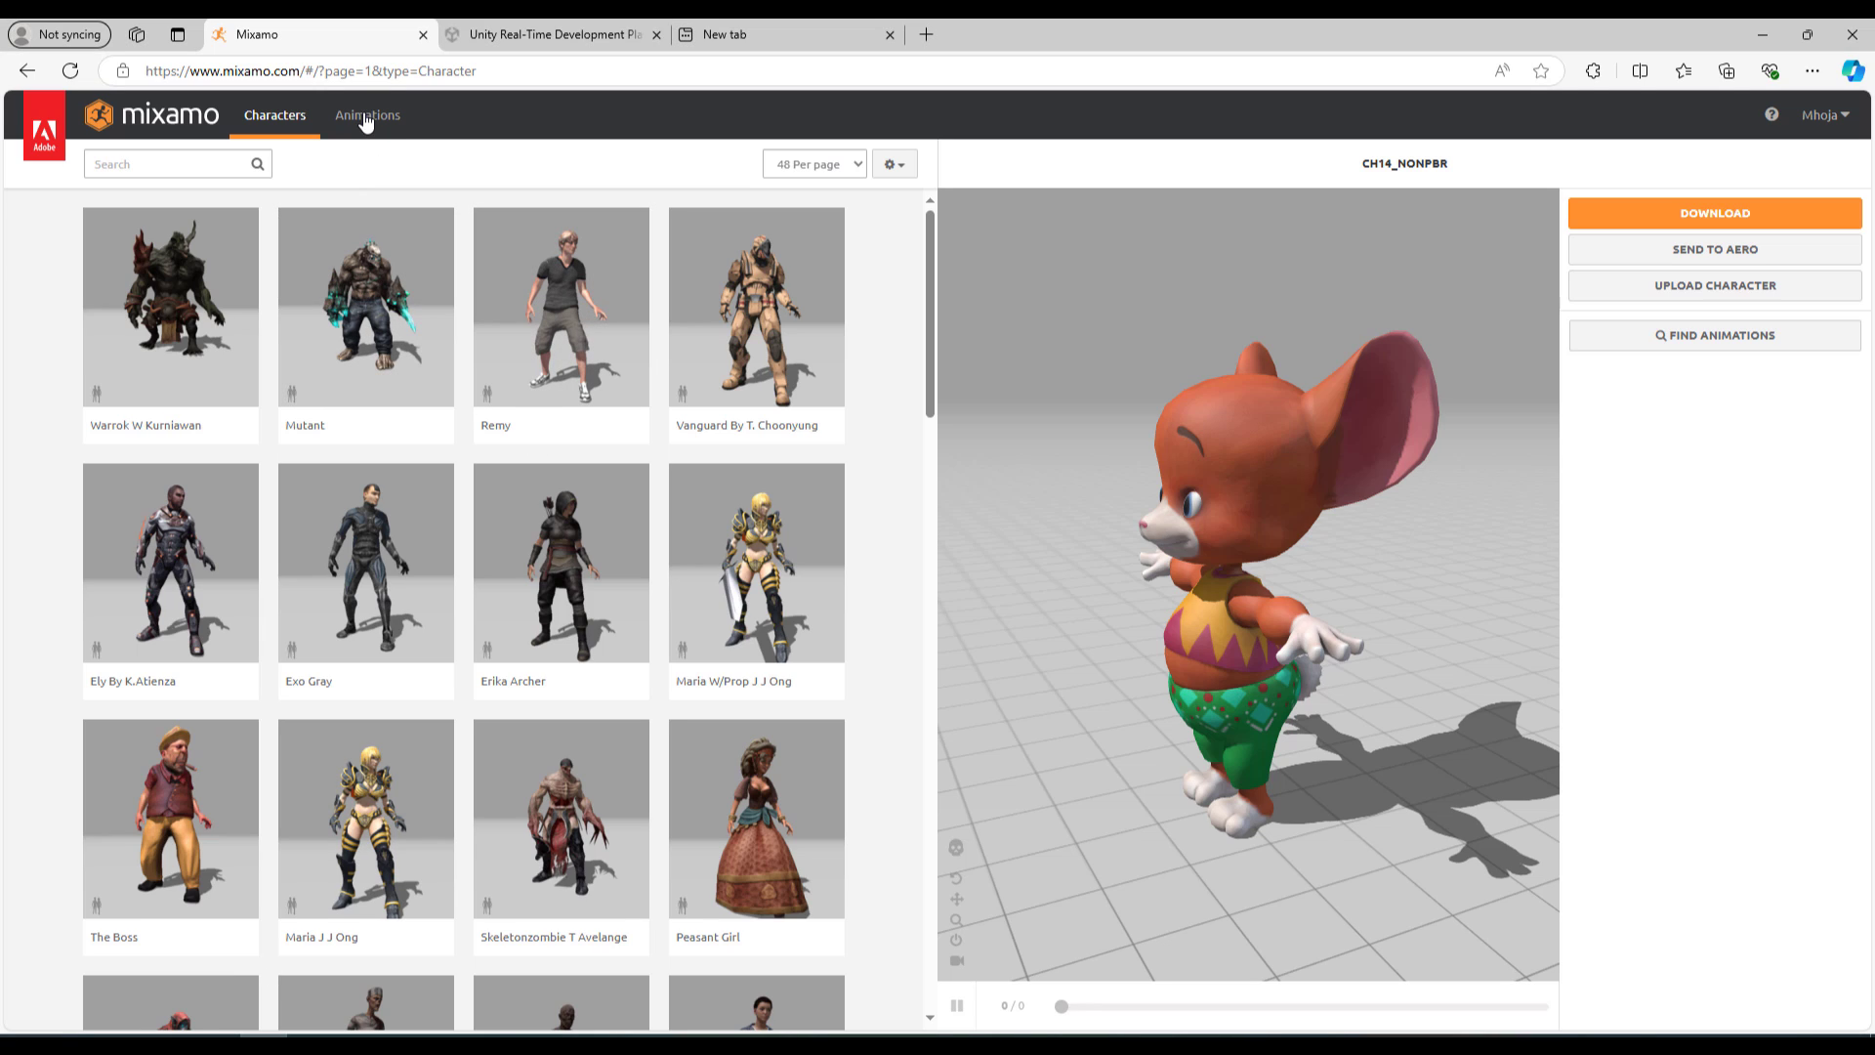
Step: Download the Capoeira animation as FBX without skin and show Capoeira.fbx in its folder
{"action": "left_click", "coordinate": [365, 120]}
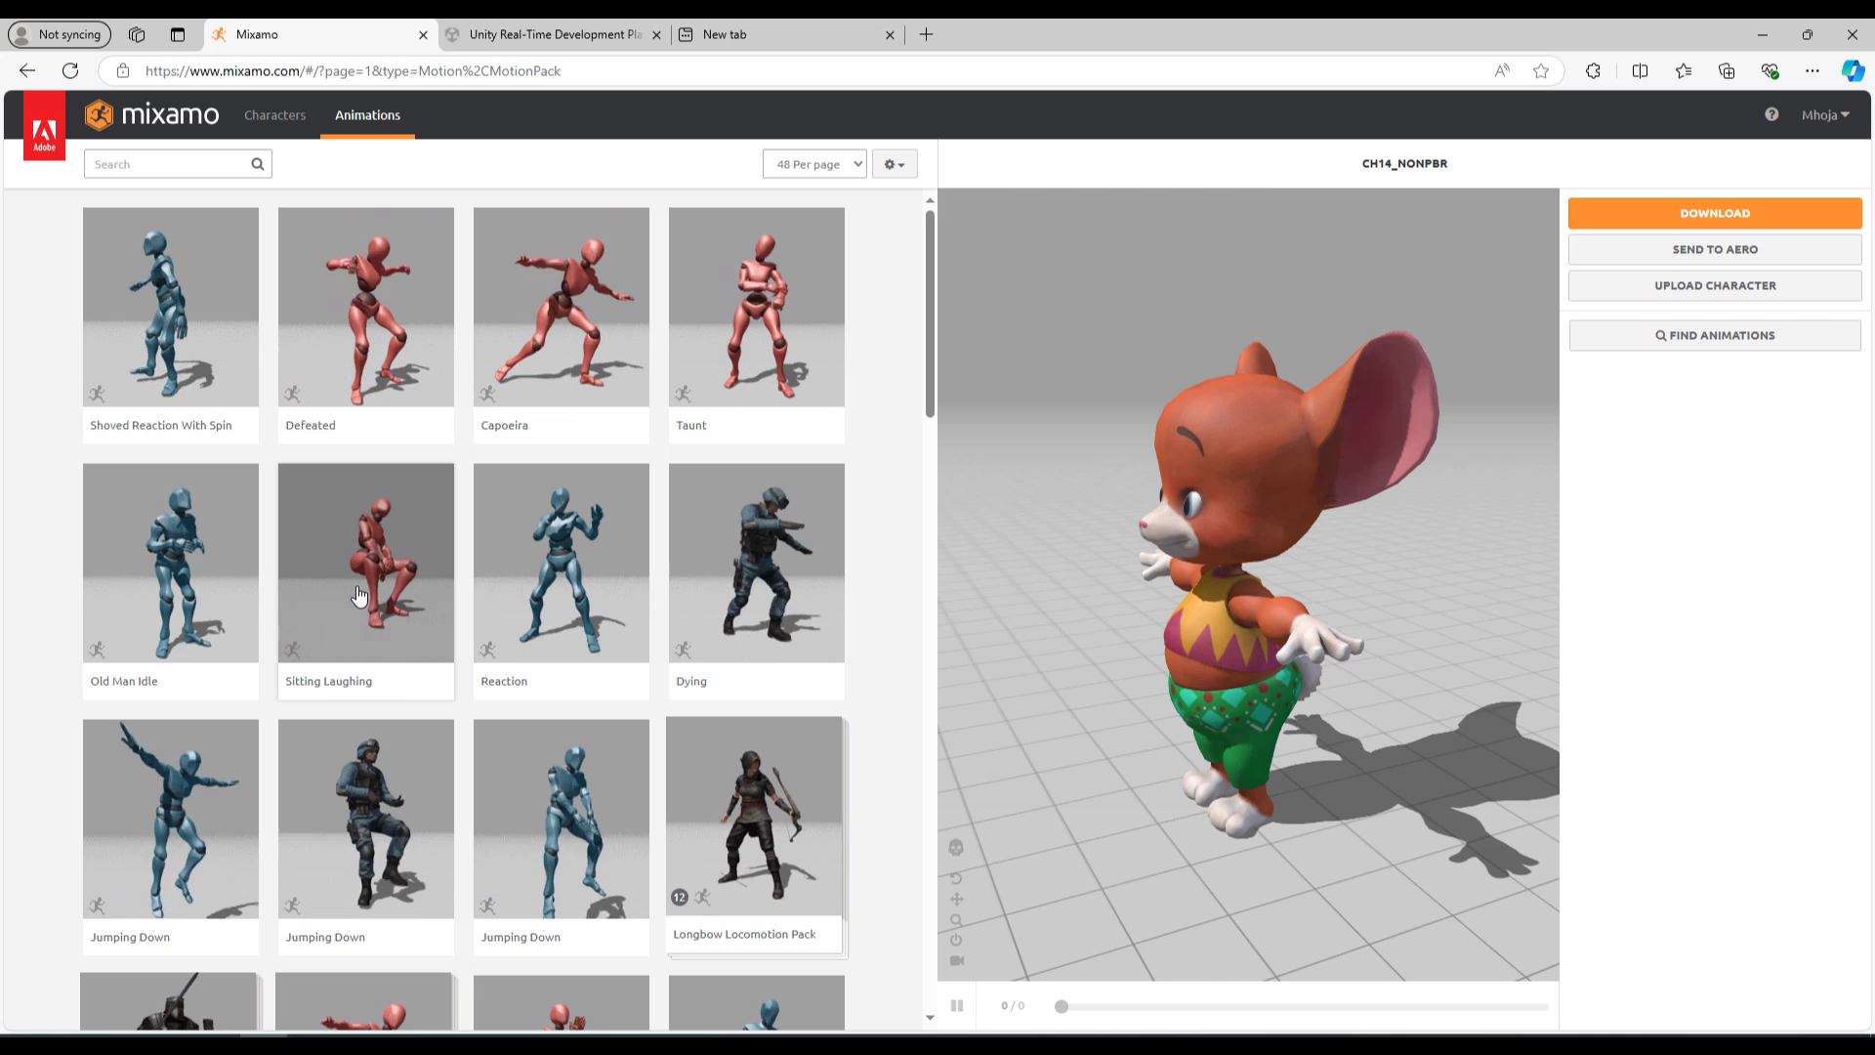
{"action": "left_click", "coordinate": [593, 295]}
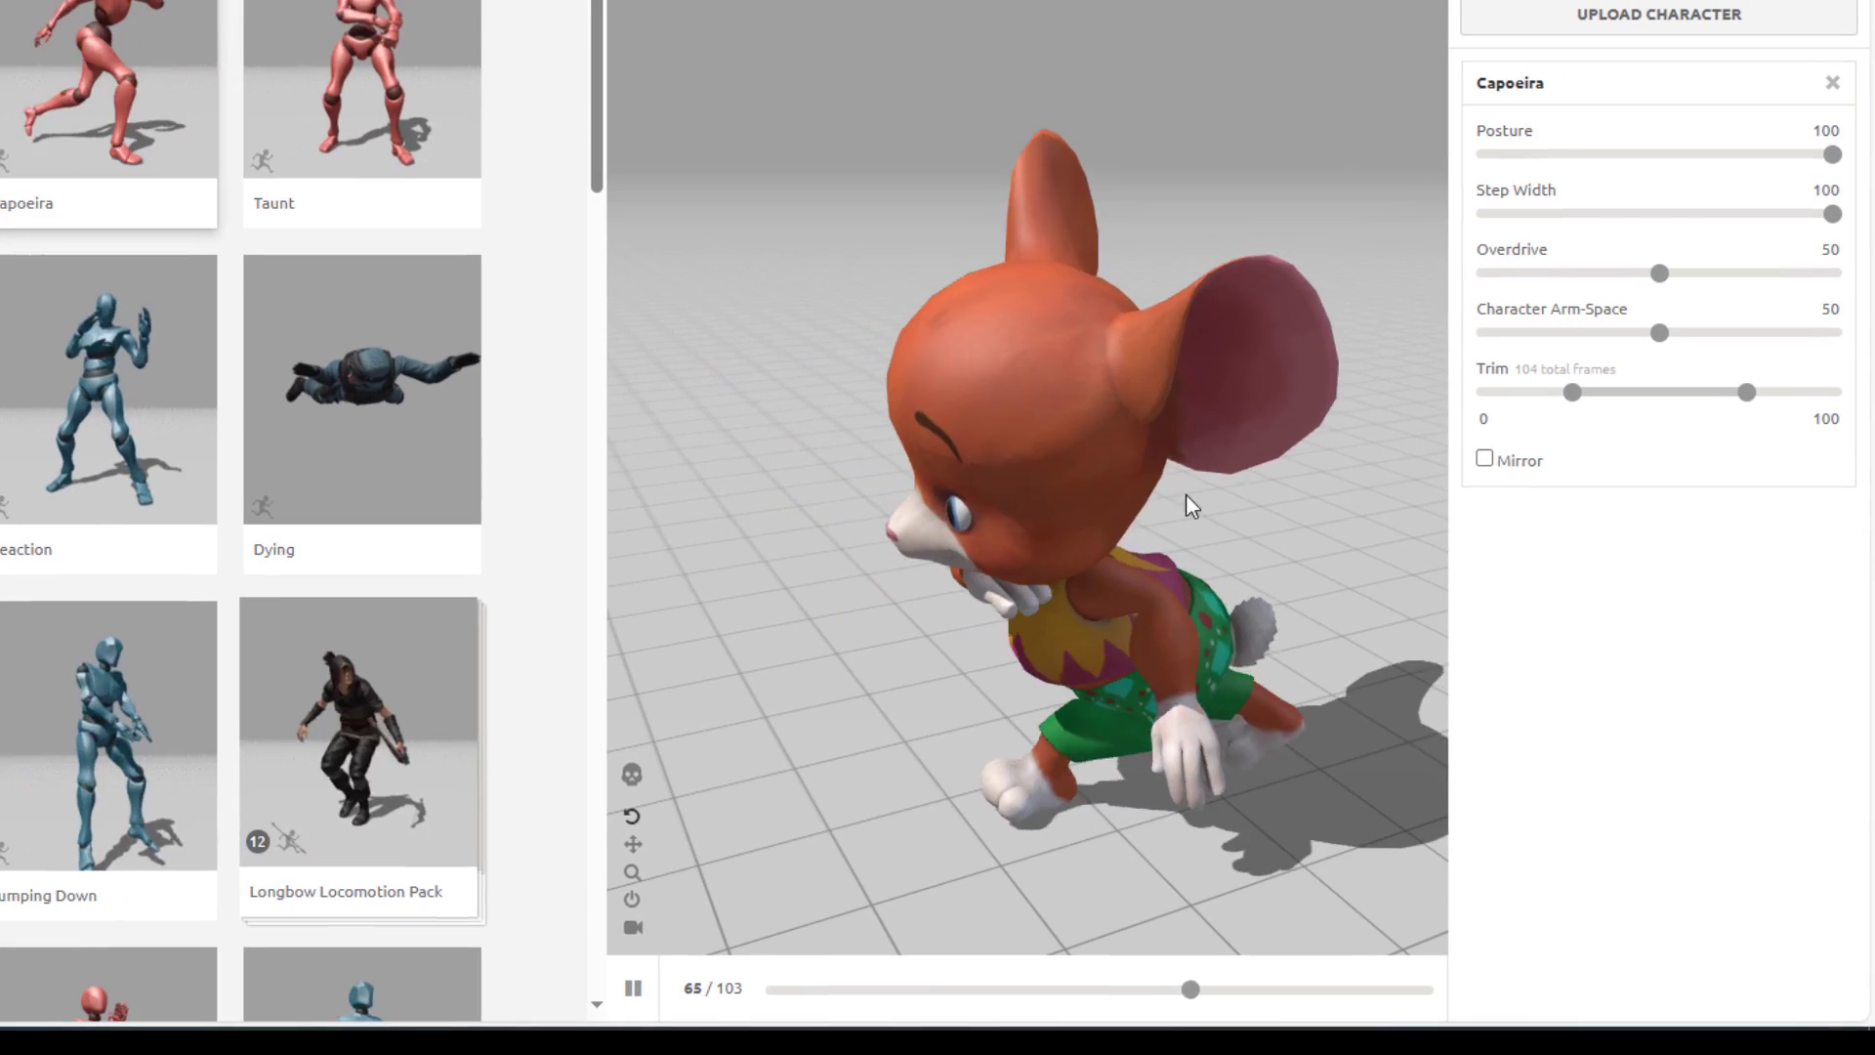
{"action": "left_click", "coordinate": [1719, 207]}
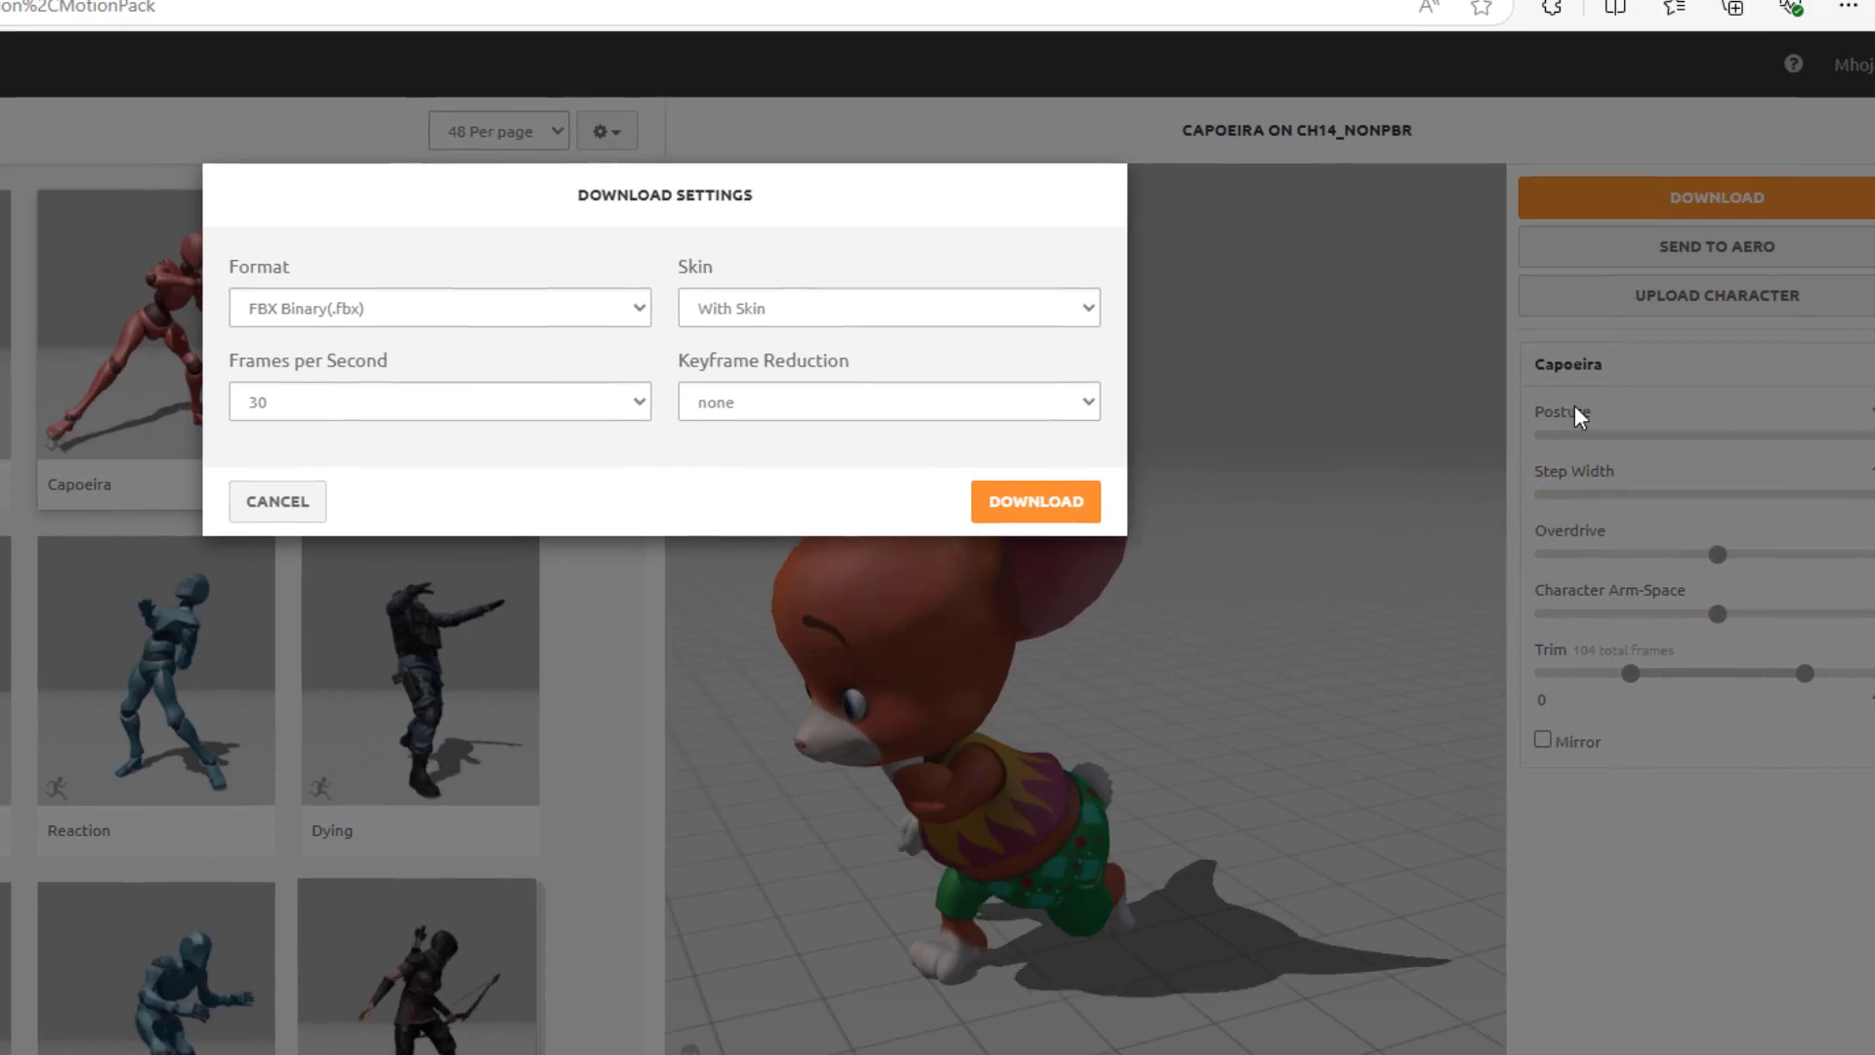
{"action": "left_click", "coordinate": [817, 318]}
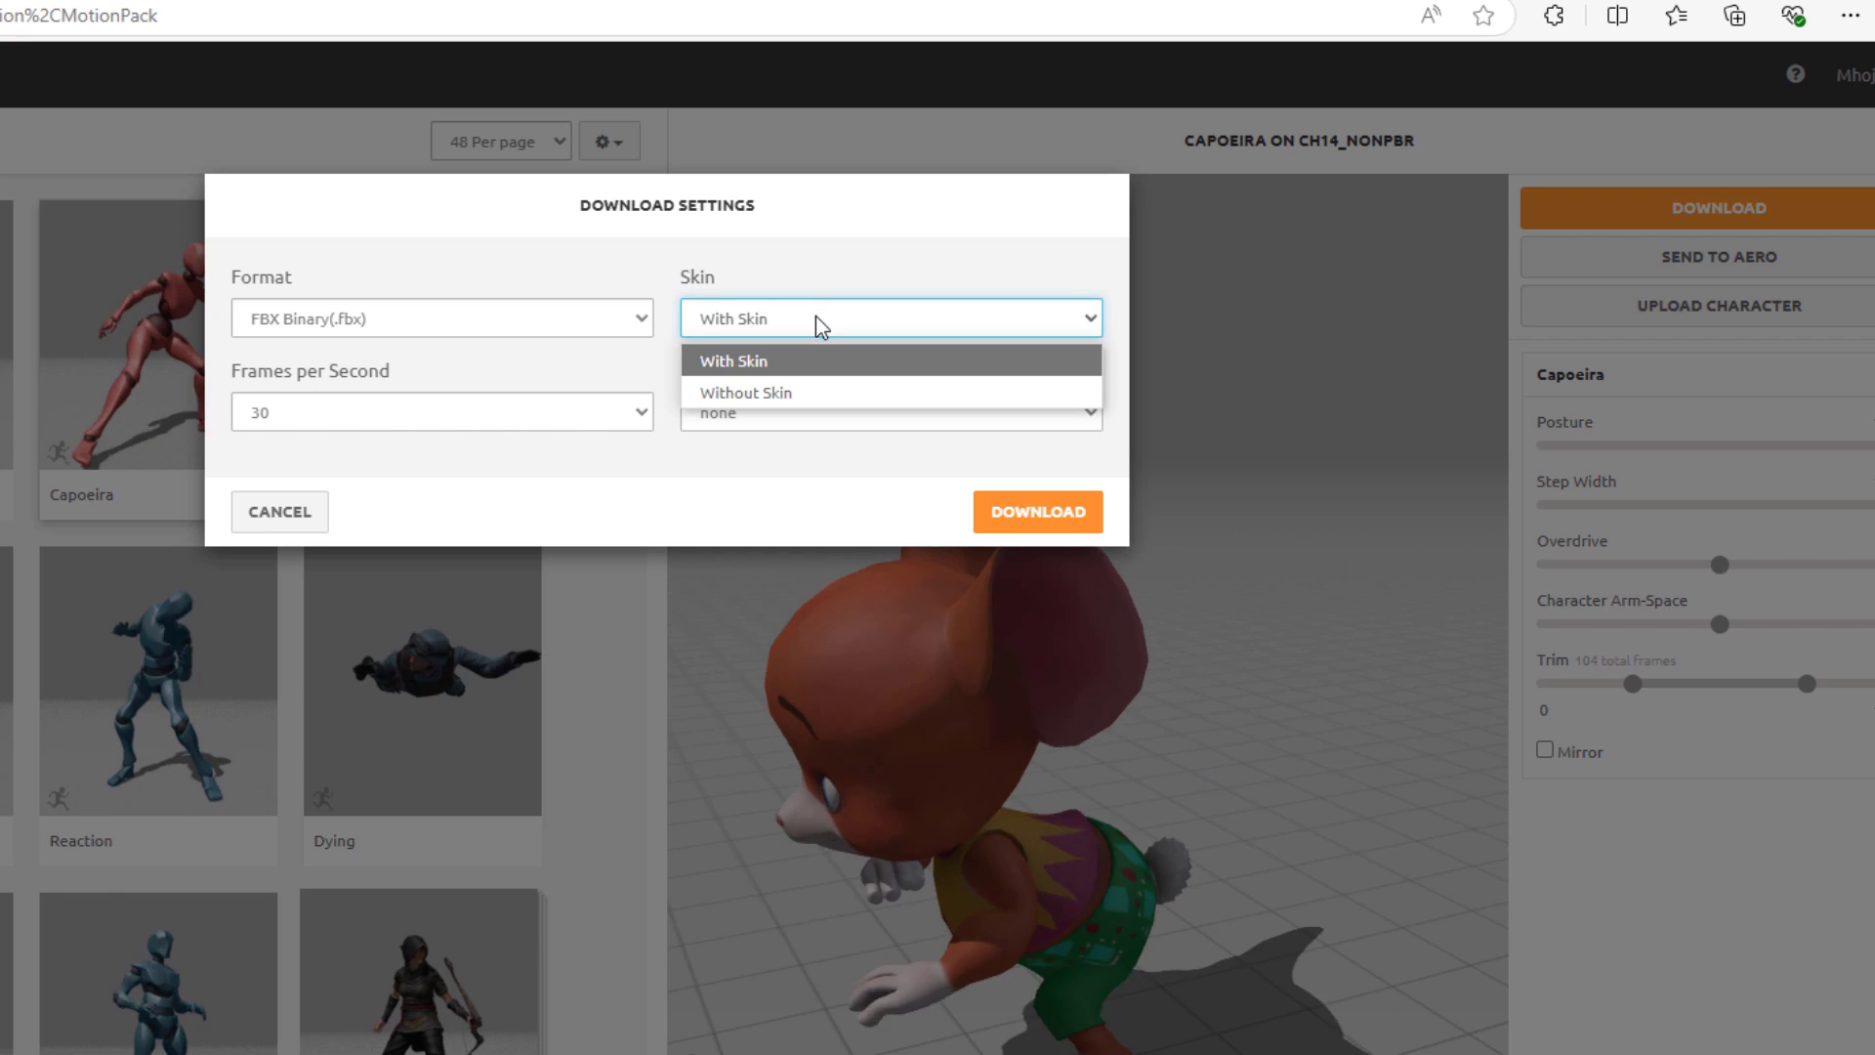
{"action": "left_click", "coordinate": [793, 394]}
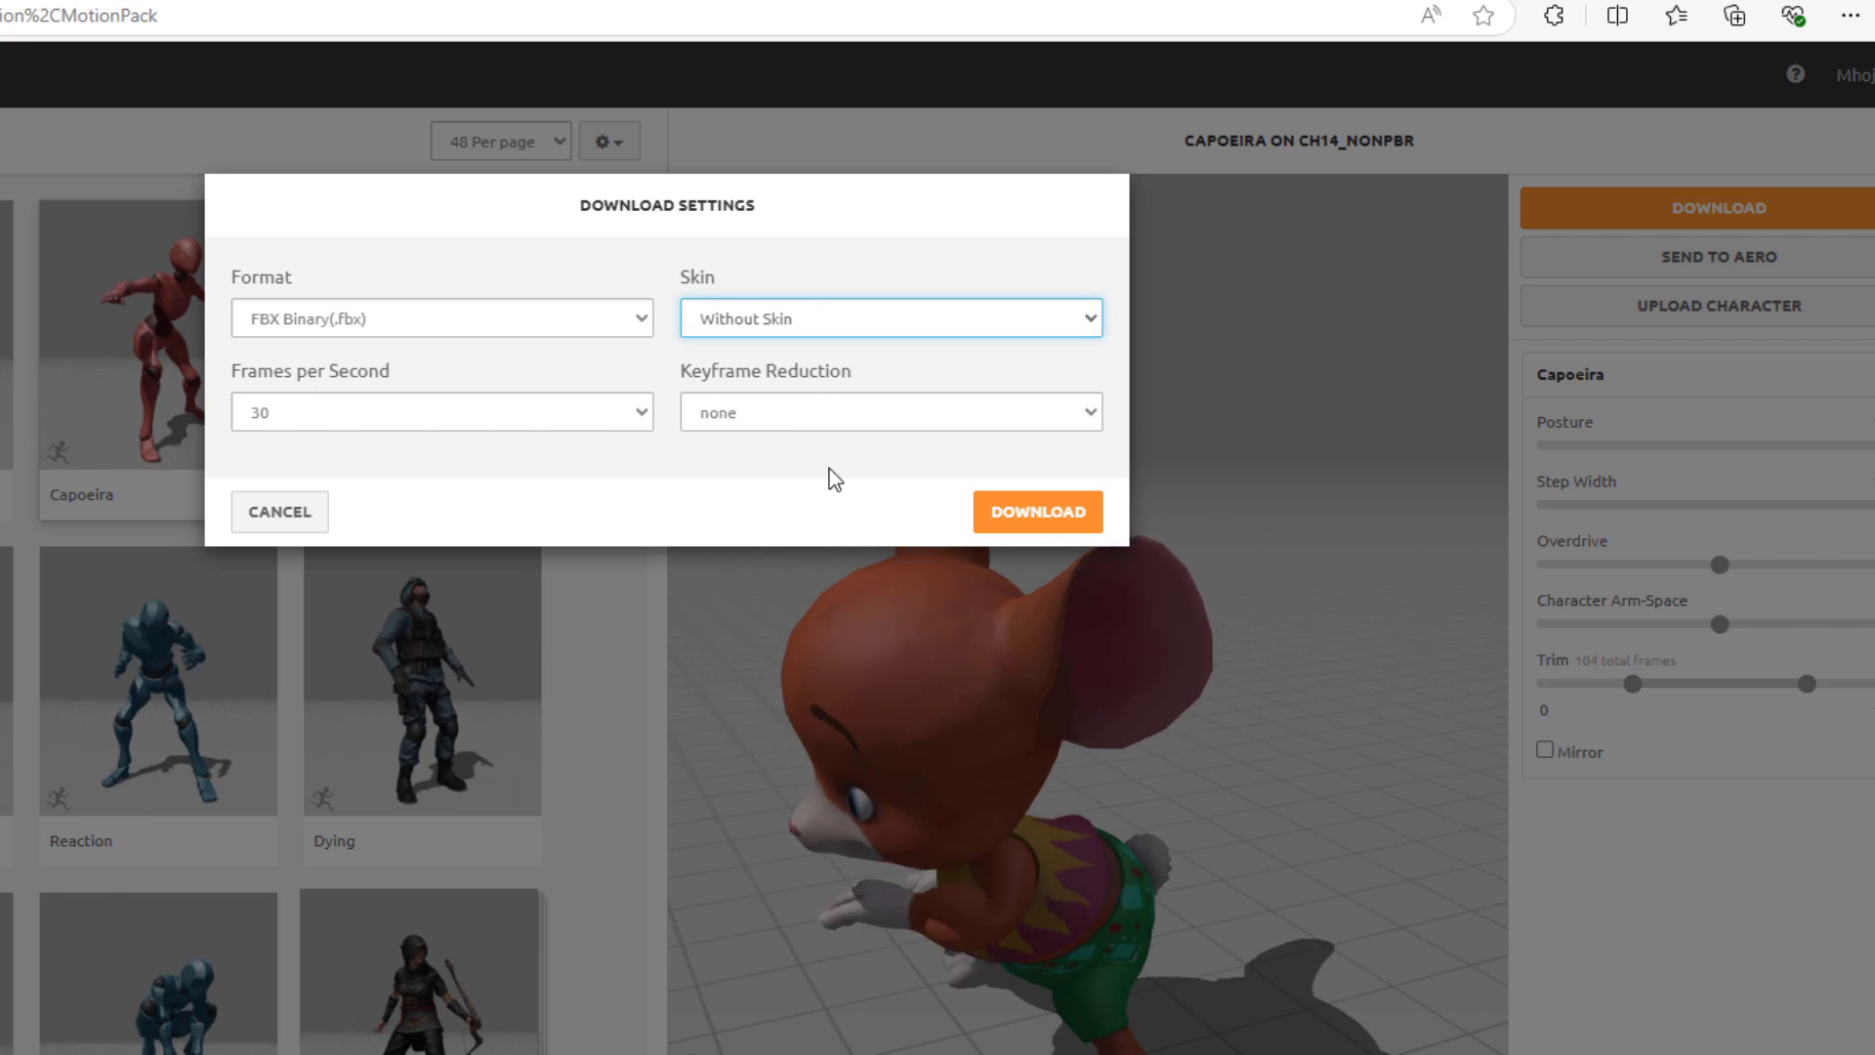
{"action": "left_click", "coordinate": [1013, 513]}
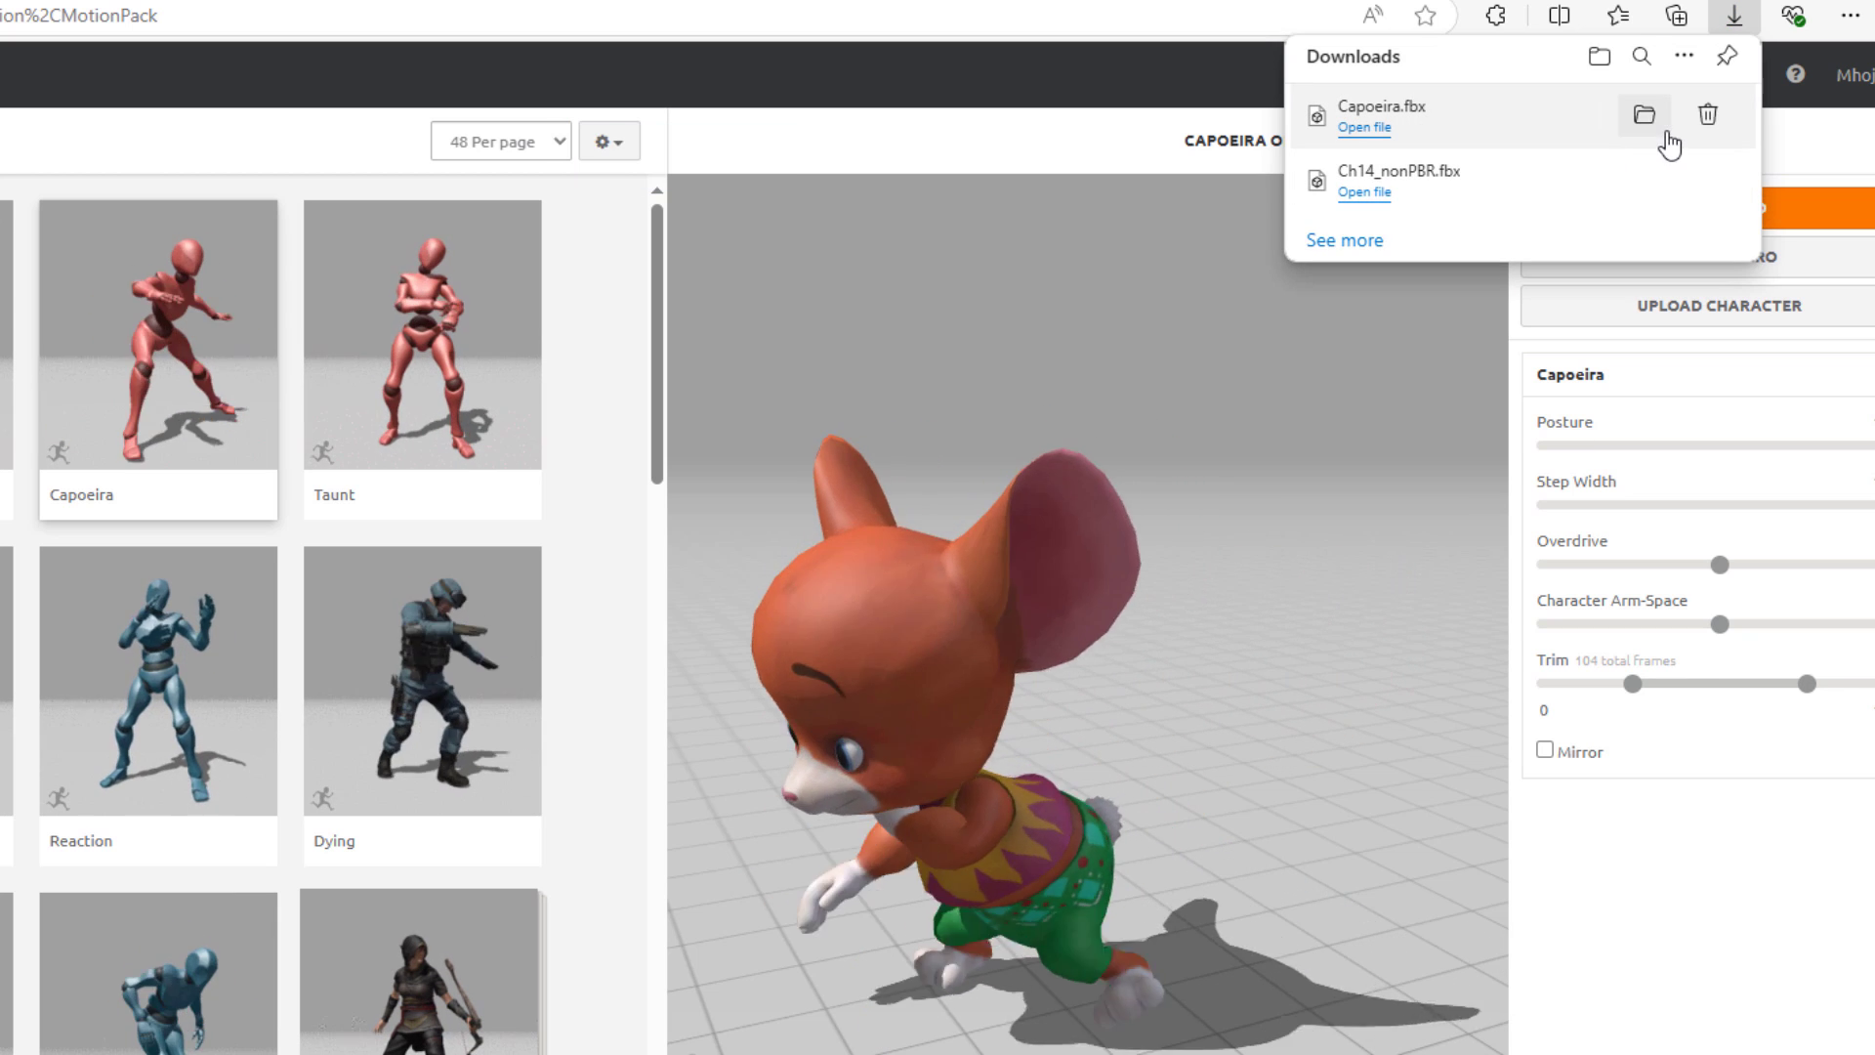
{"action": "left_click", "coordinate": [1647, 124]}
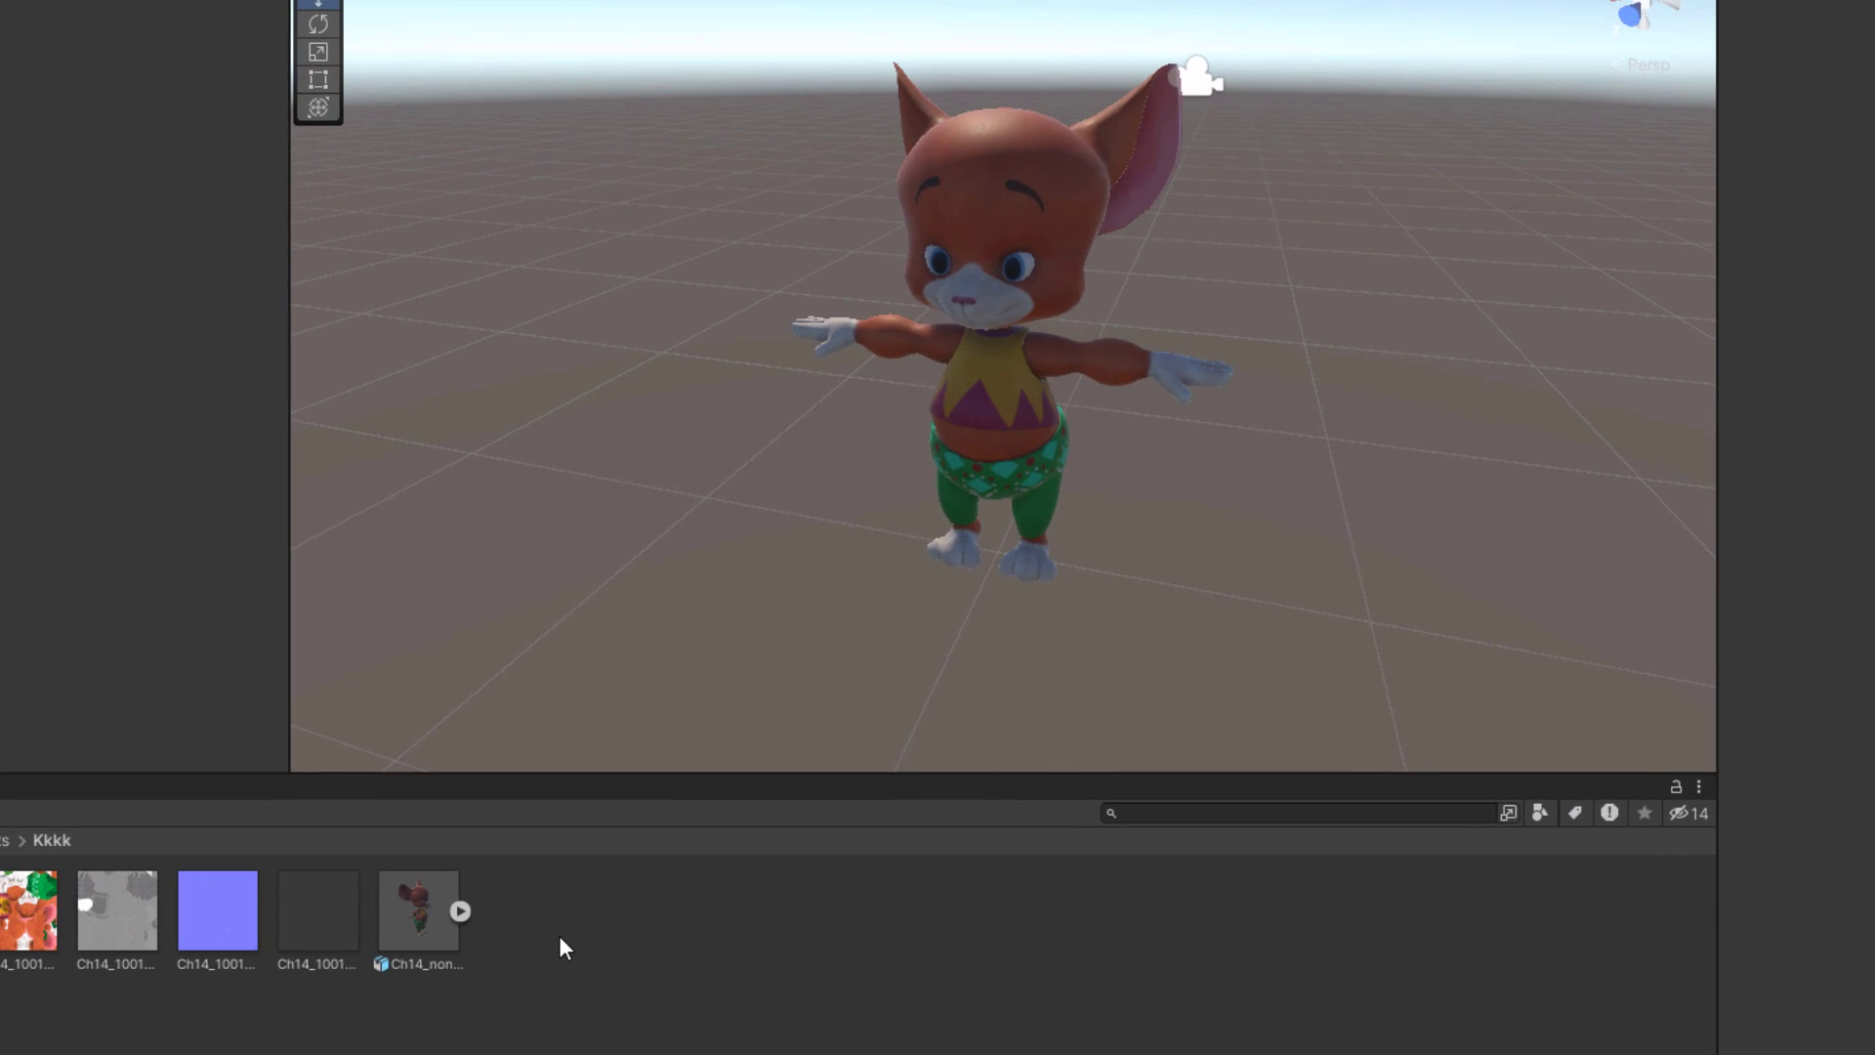
Step: Create an Animations folder in Kkkk, import Capoeira.fbx into it, and select it
{"action": "right_click", "coordinate": [559, 934]}
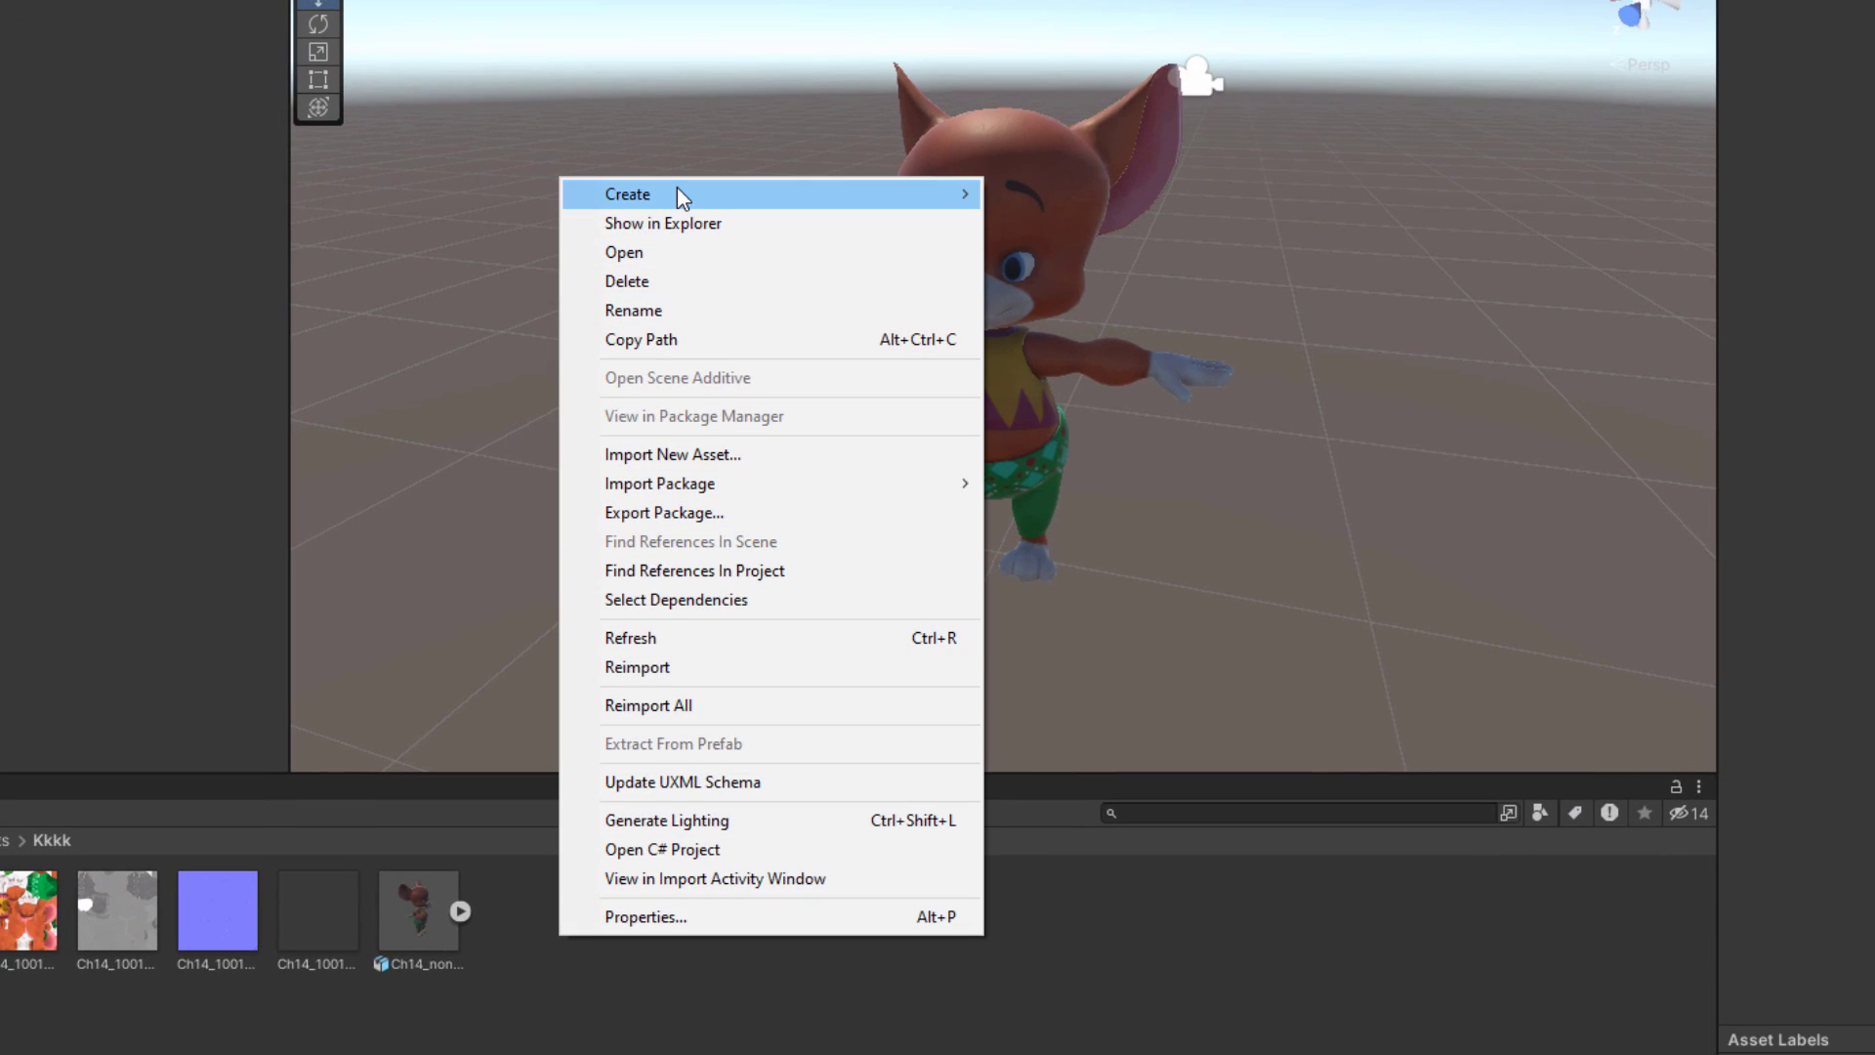
{"action": "mouse_move", "coordinate": [677, 187]}
{"action": "left_click", "coordinate": [1045, 20]}
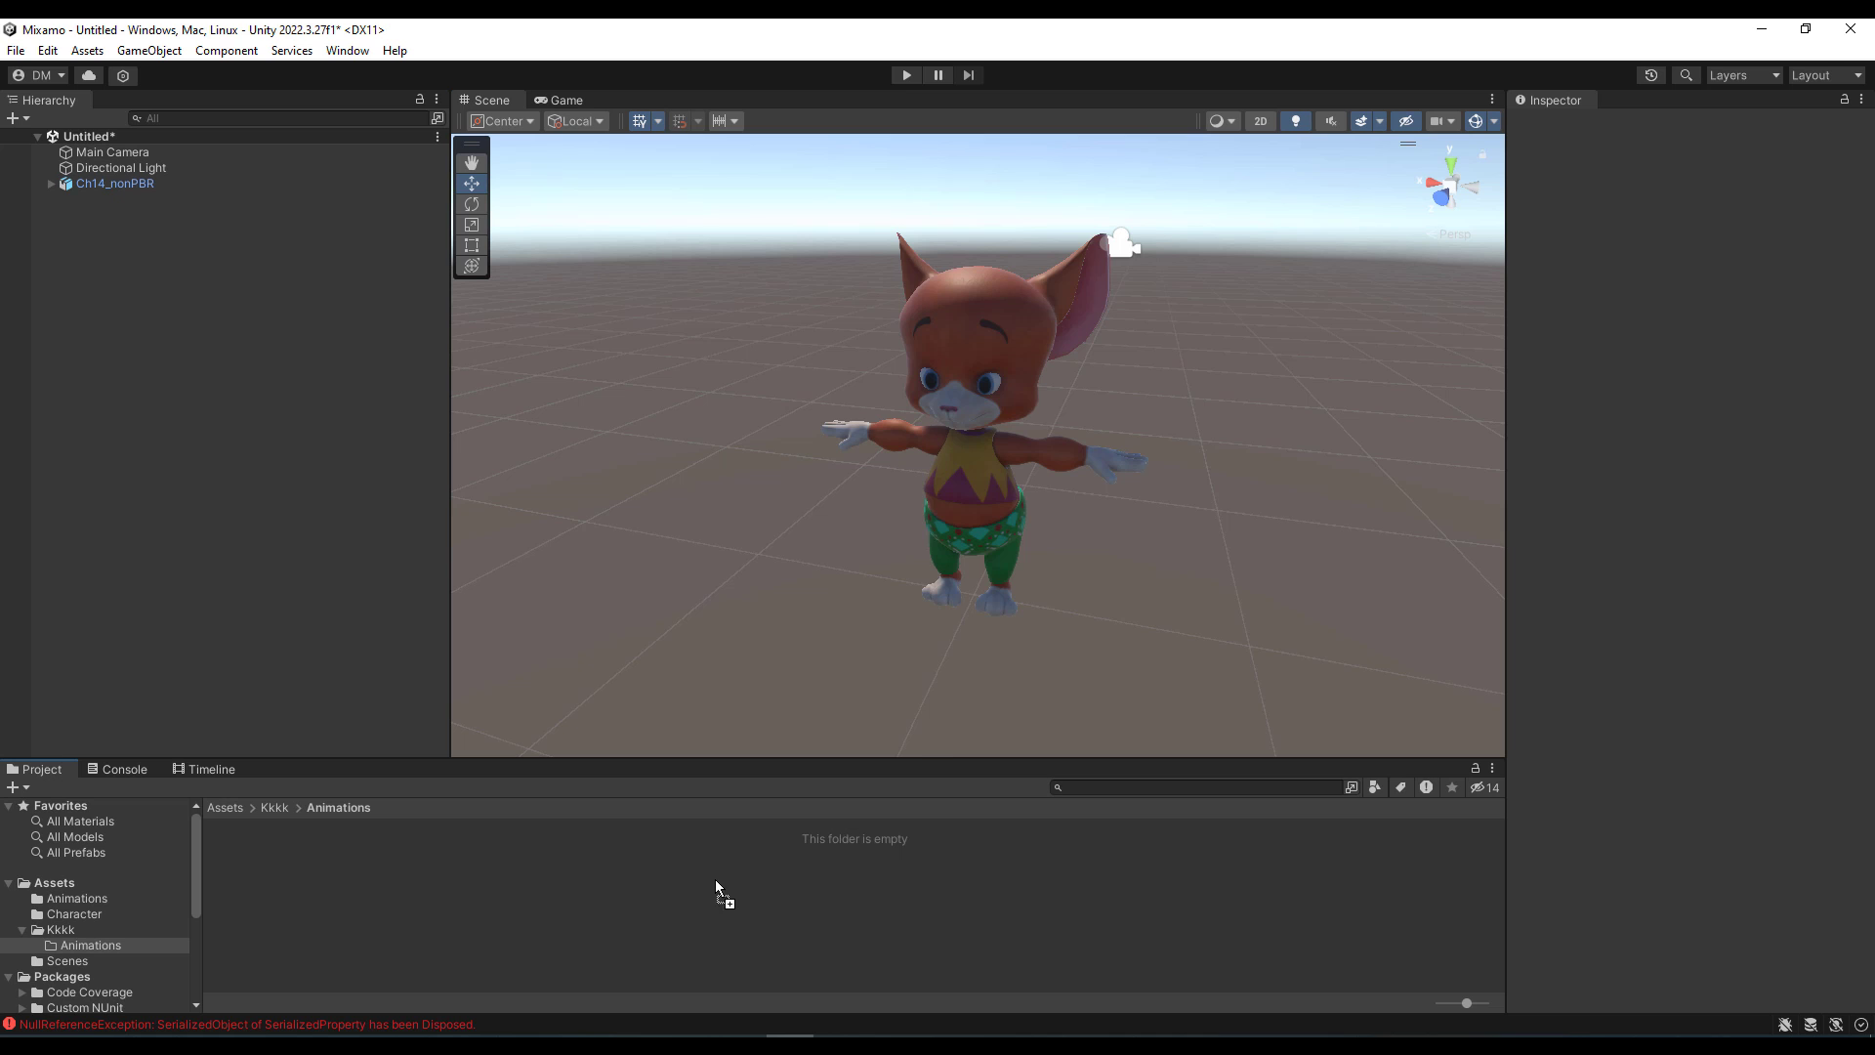
{"action": "left_click_drag", "start_coordinate": [611, 893], "coordinate": [611, 892]}
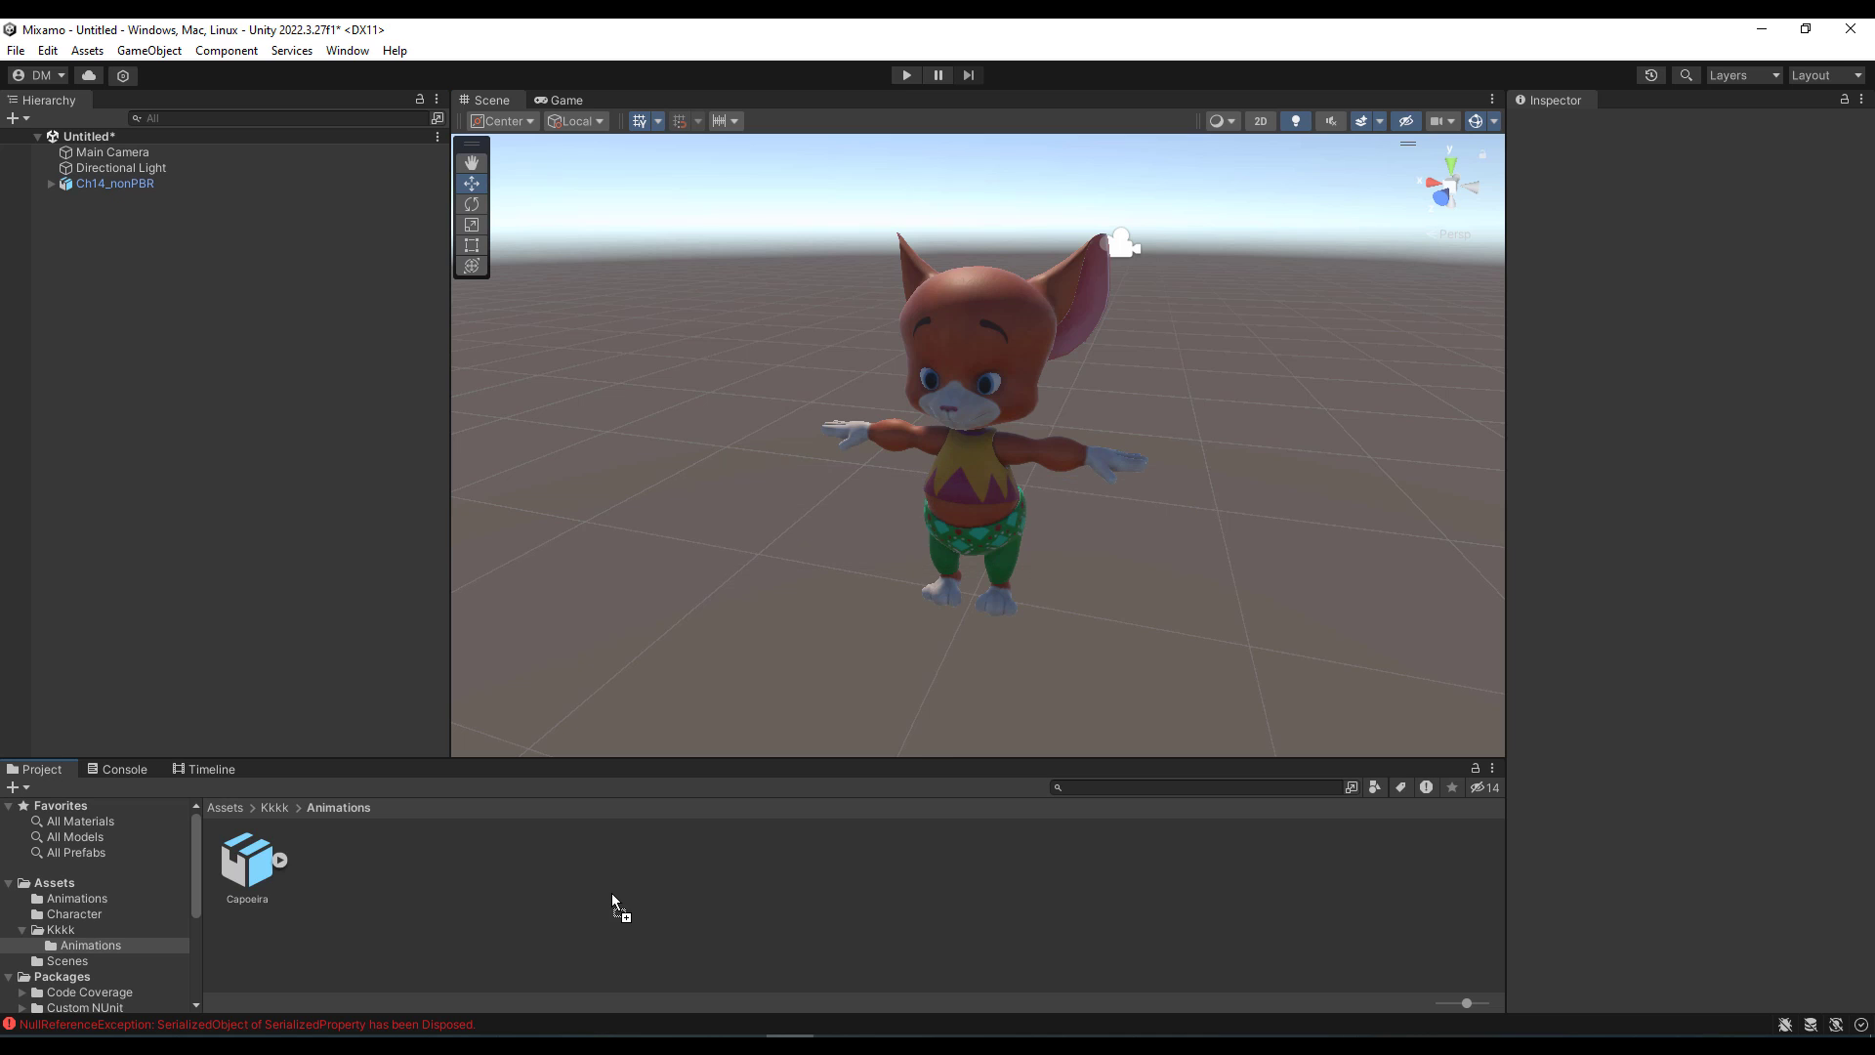
{"action": "left_click", "coordinate": [242, 871]}
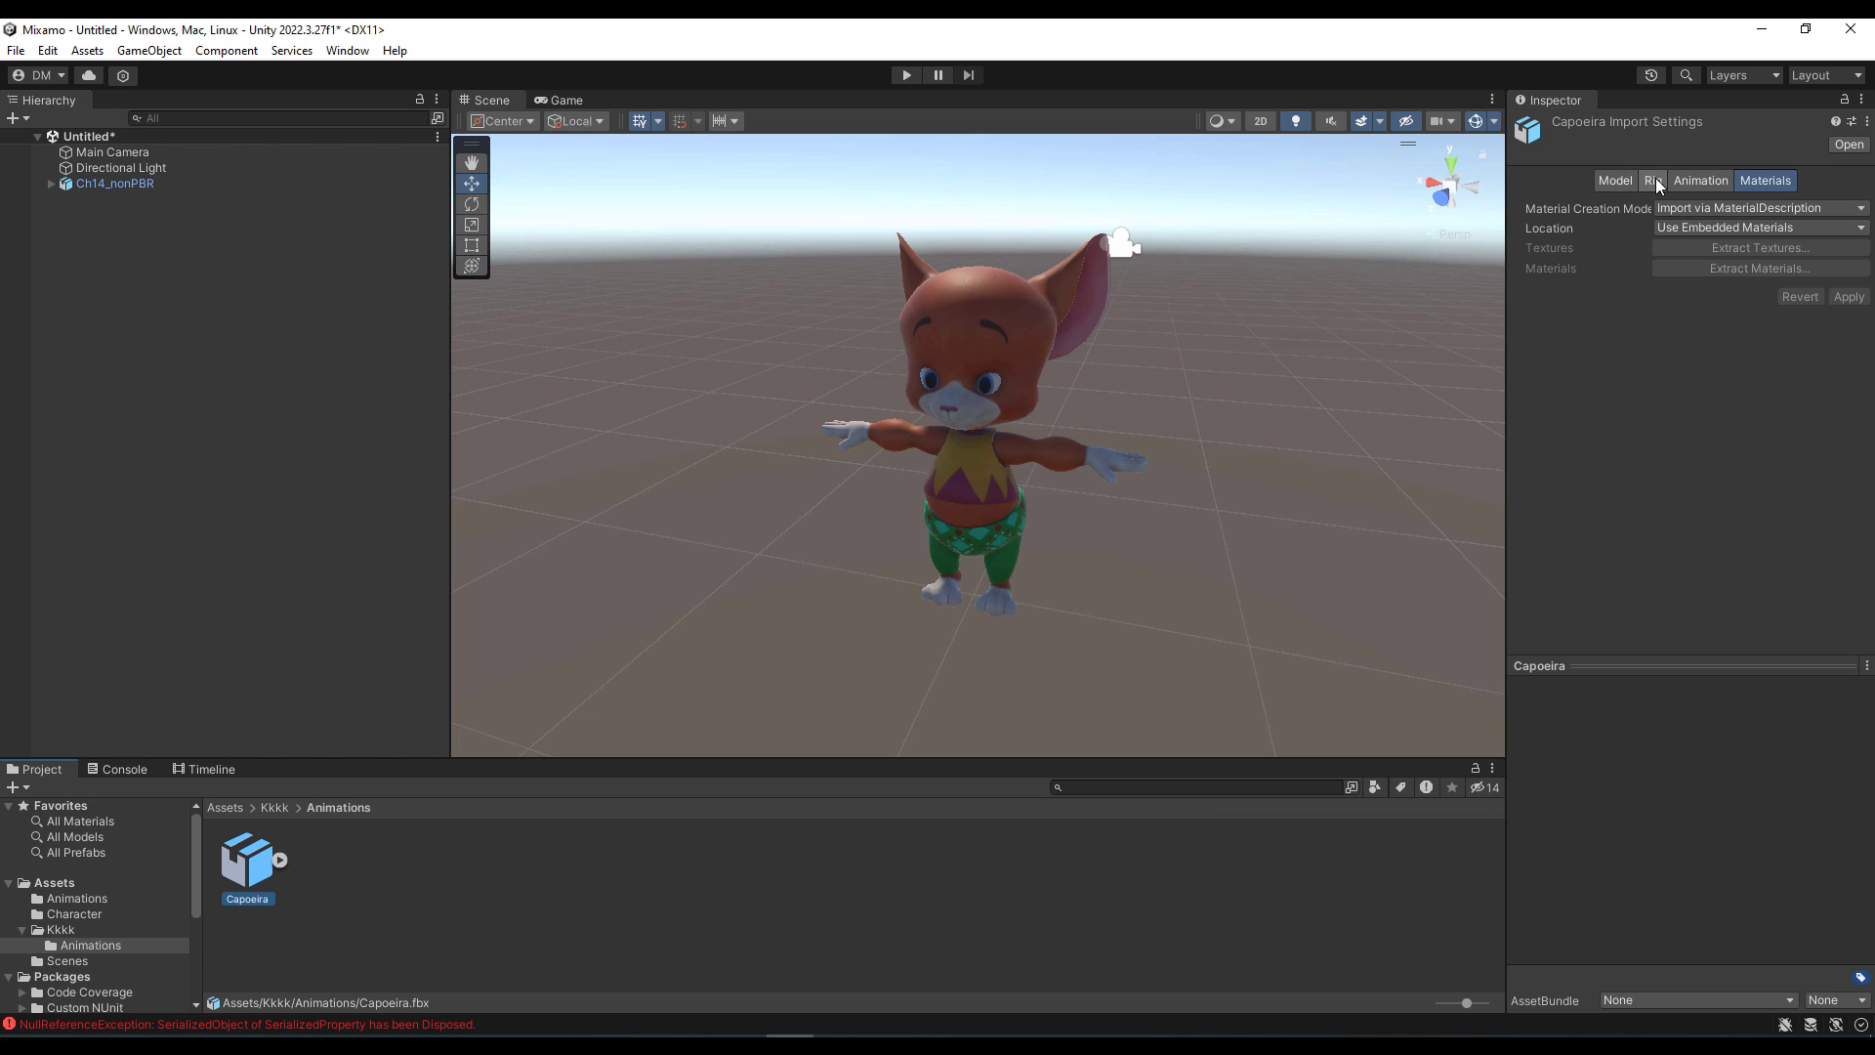
Step: Make Capoeira's rig Humanoid, copying the avatar from Ch14_nonPBRAvatar, and apply
{"action": "left_click", "coordinate": [1658, 186]}
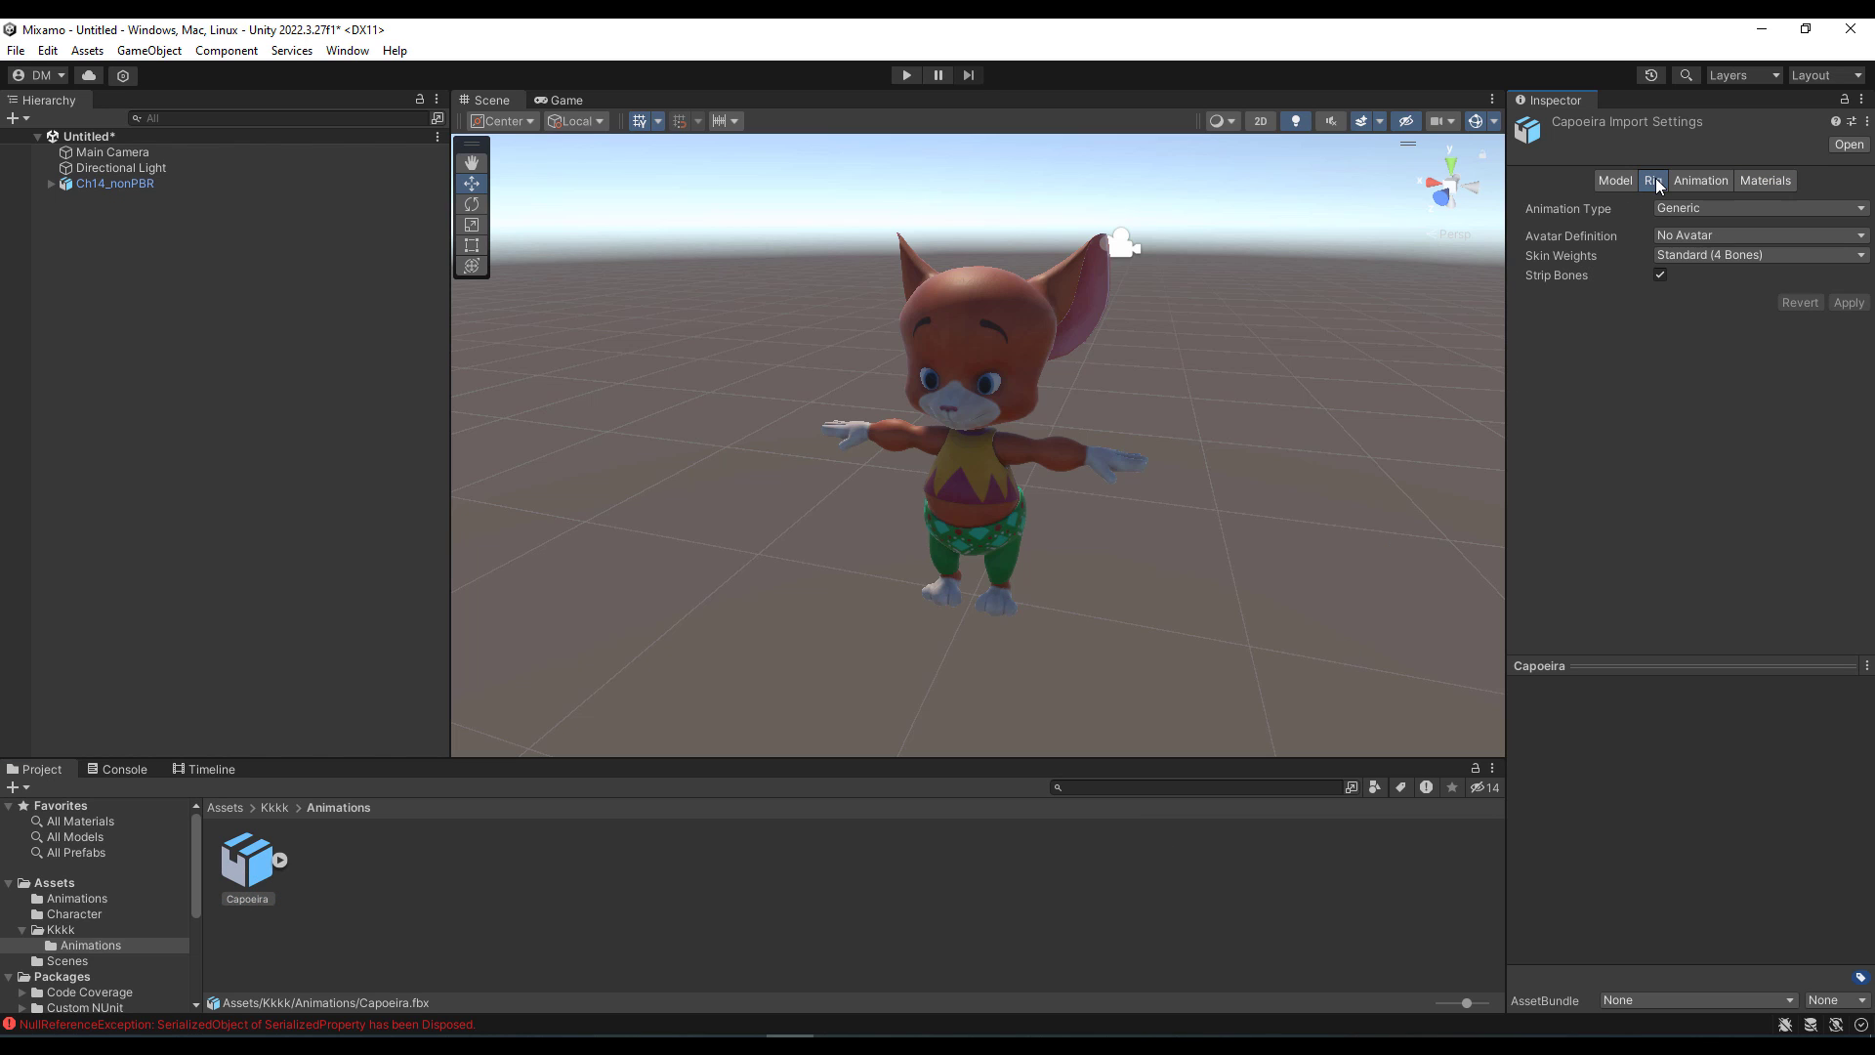
{"action": "left_click", "coordinate": [1743, 209]}
{"action": "left_click", "coordinate": [1720, 295]}
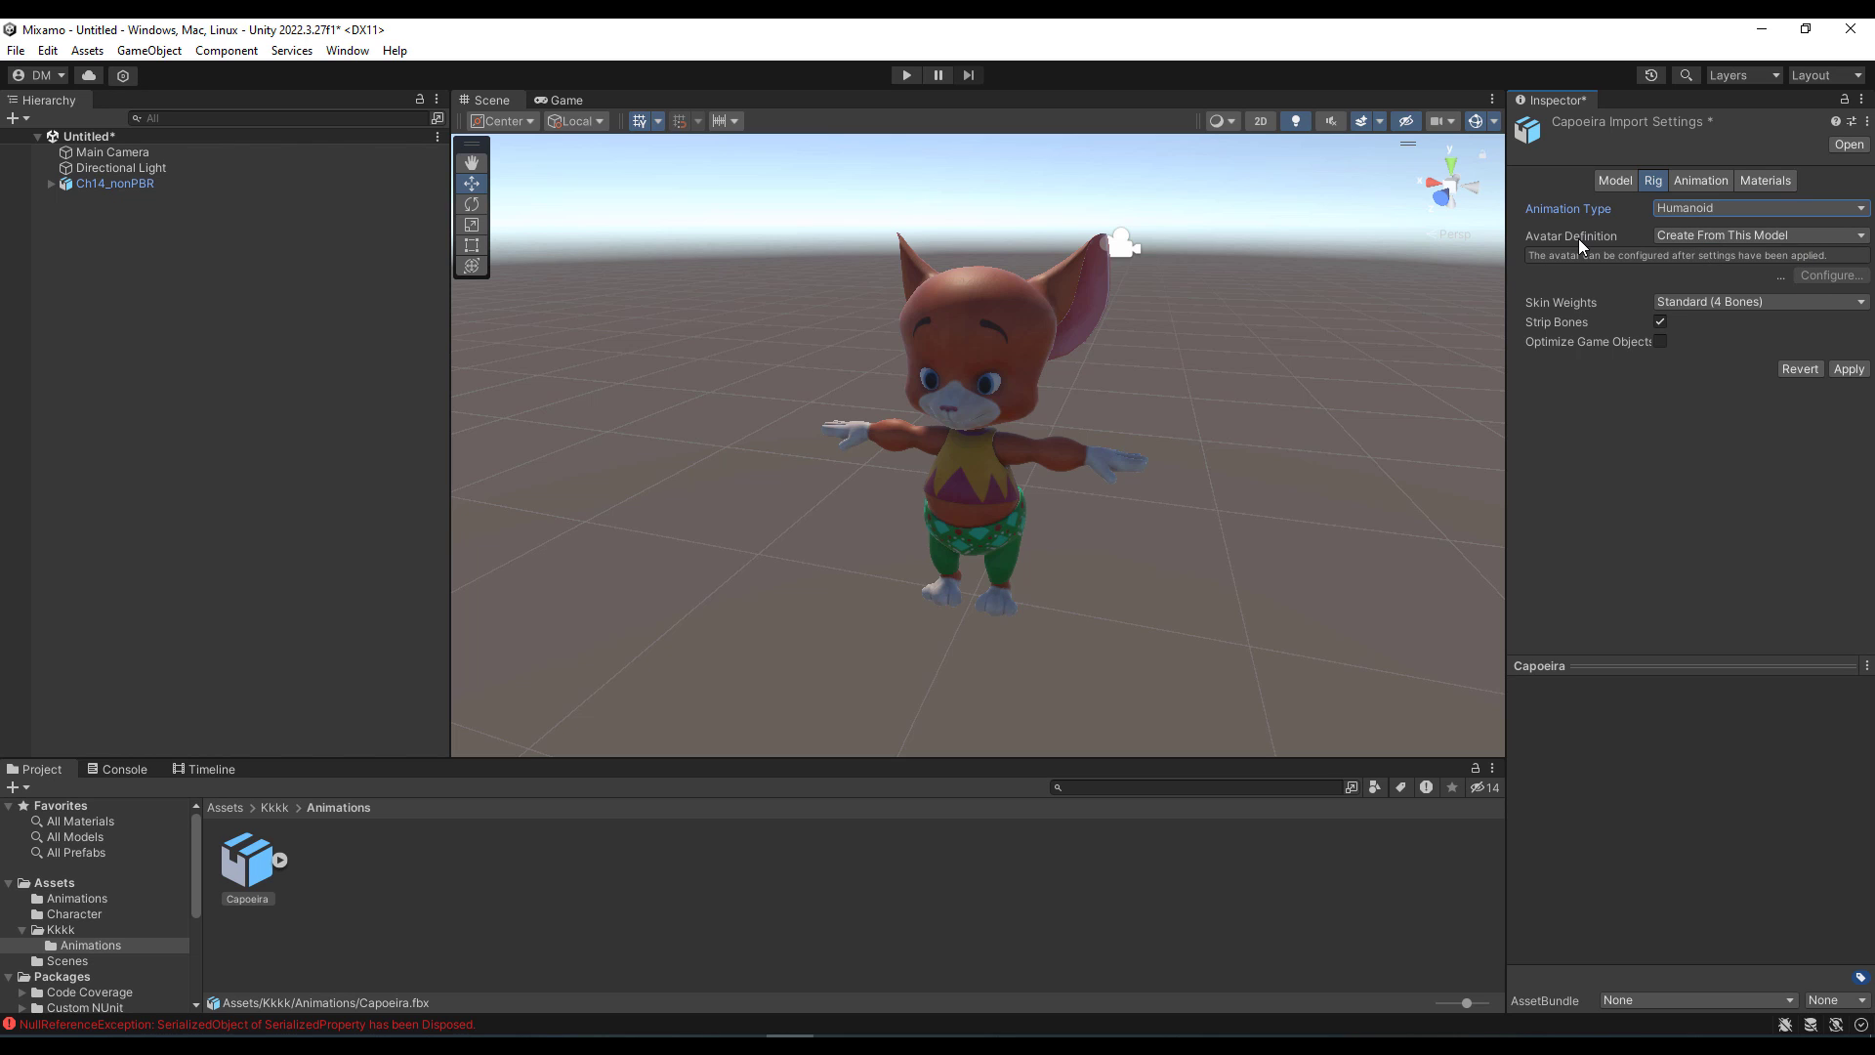
{"action": "left_click", "coordinate": [1861, 235]}
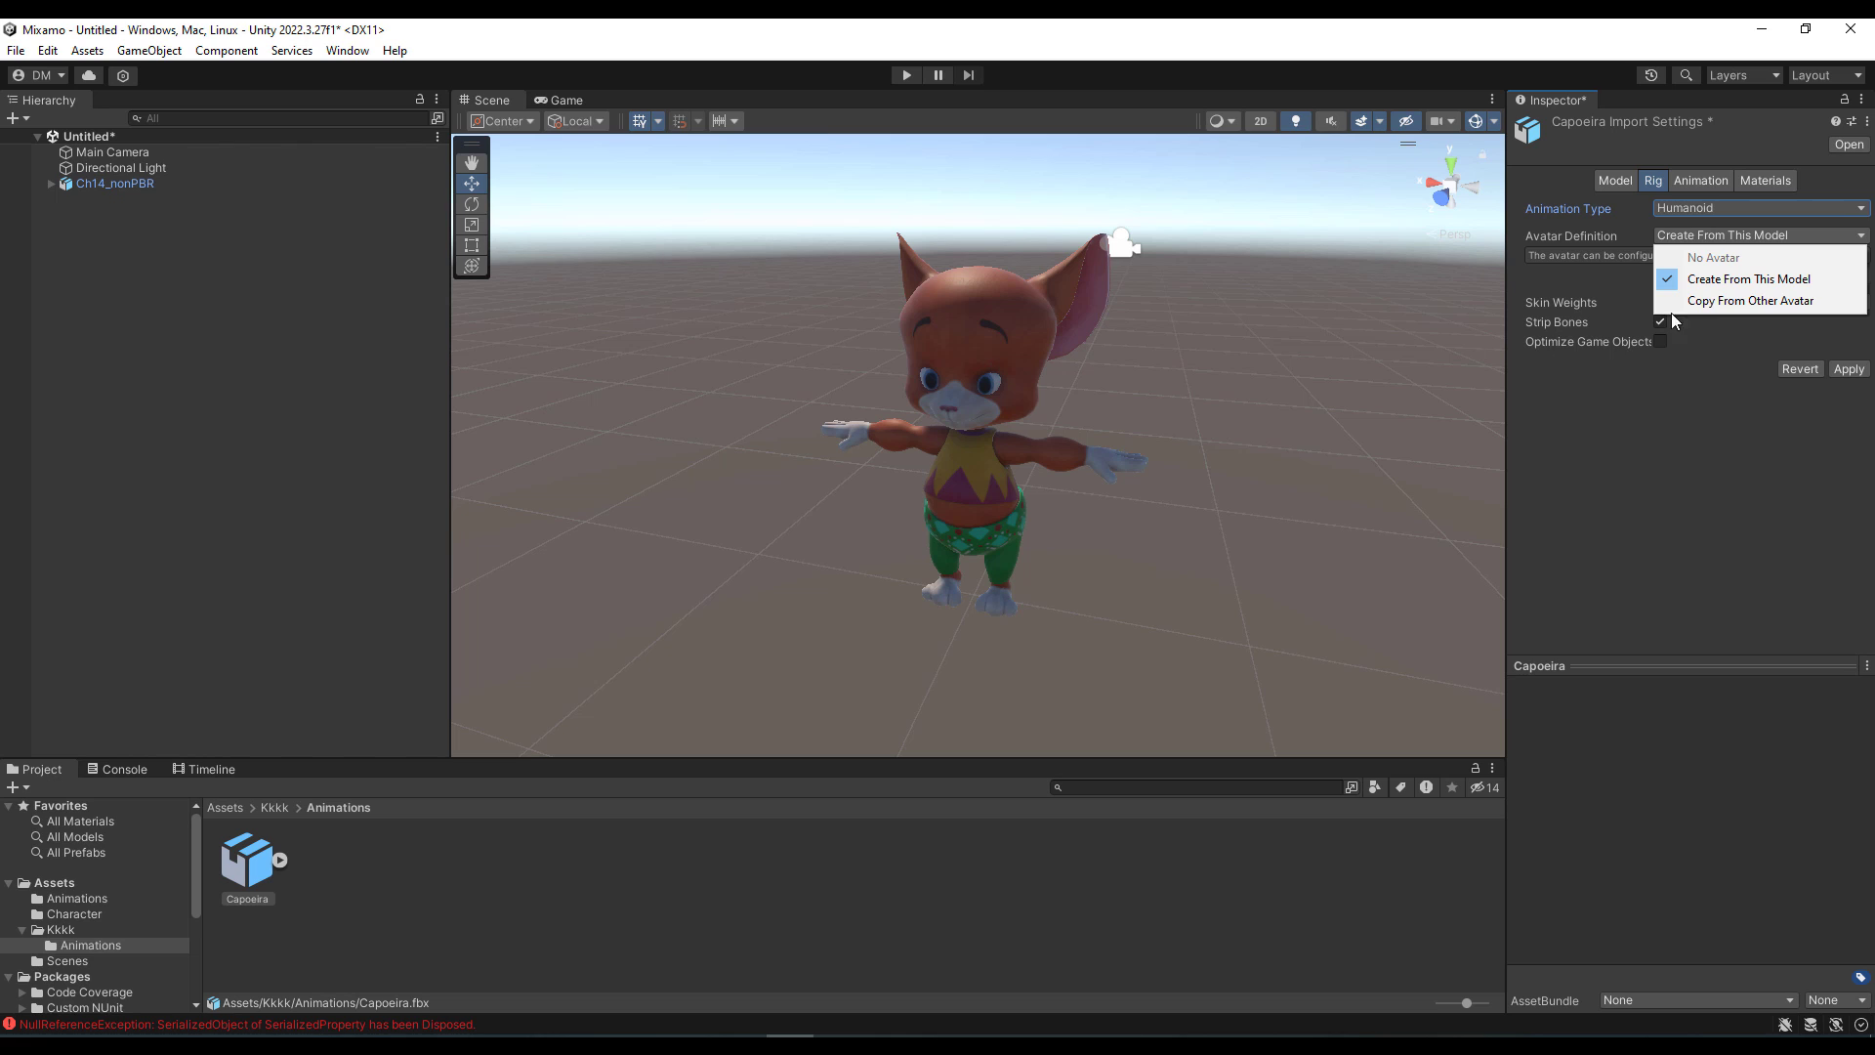
{"action": "left_click", "coordinate": [1713, 307]}
{"action": "left_click", "coordinate": [1861, 311]}
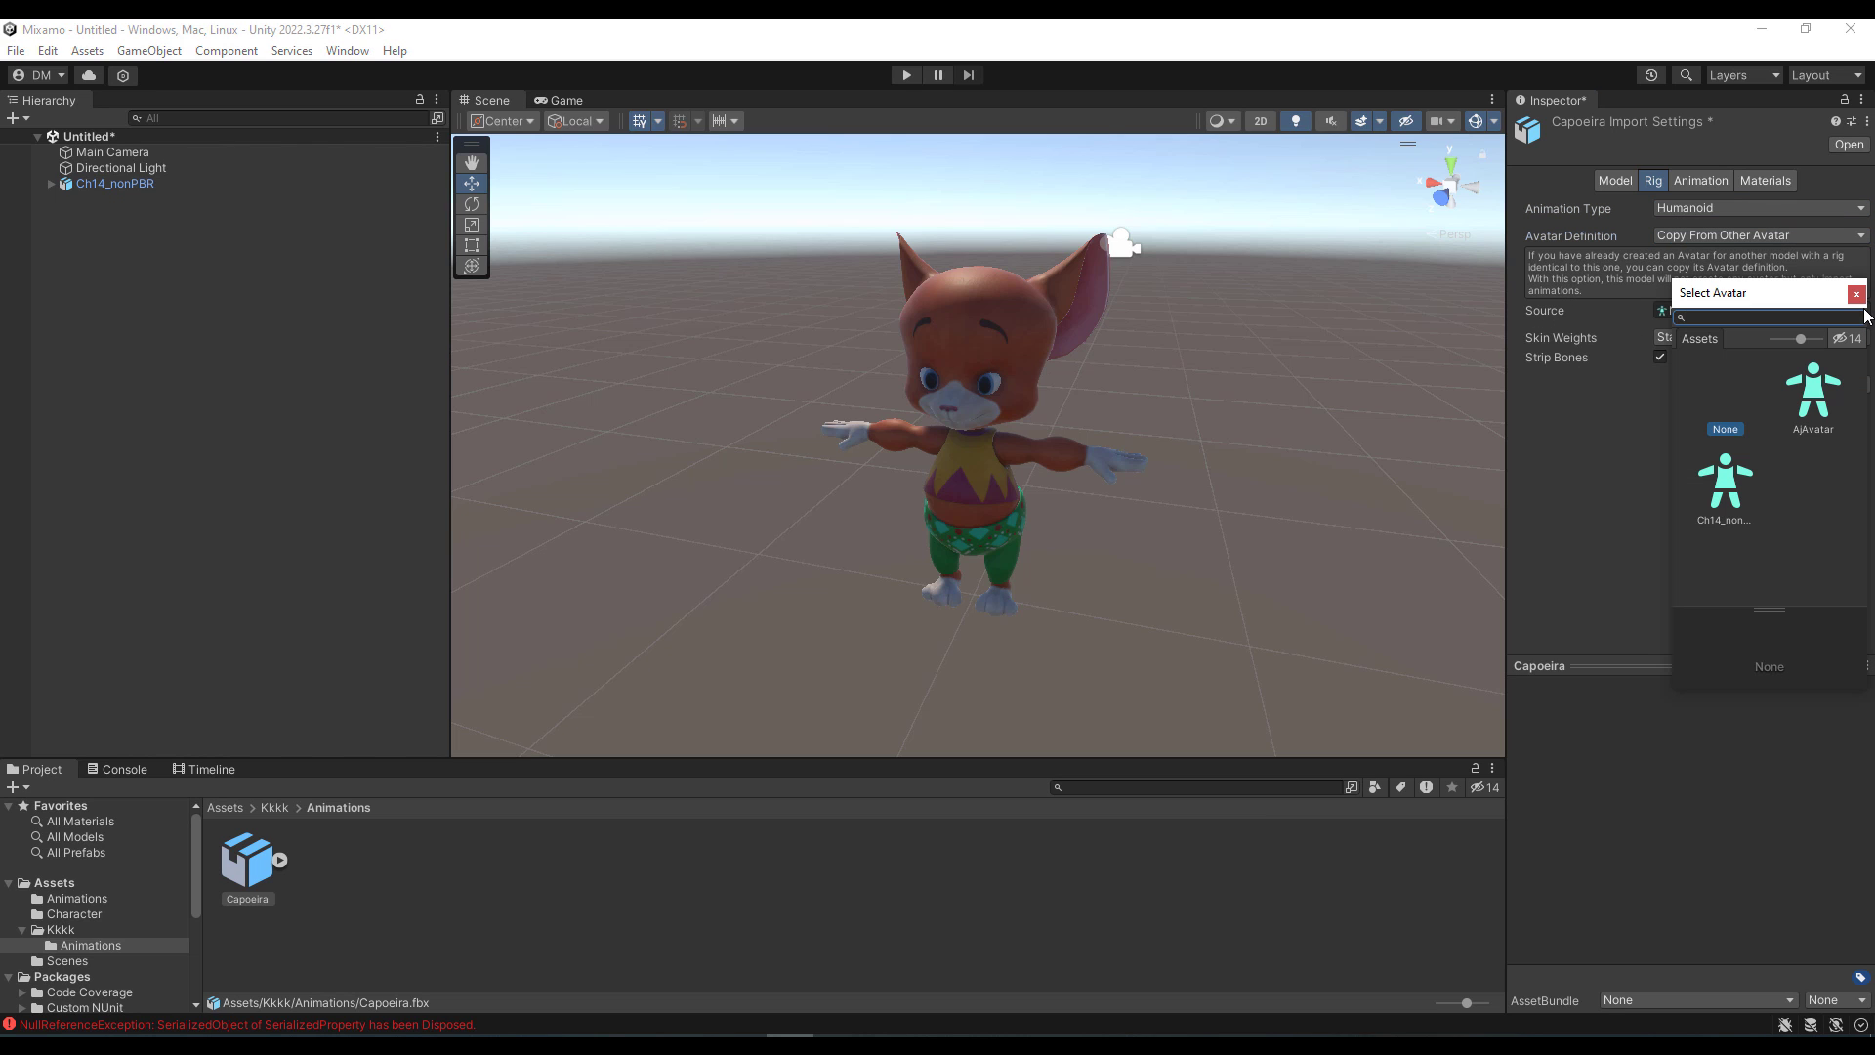
{"action": "left_click", "coordinate": [1724, 496]}
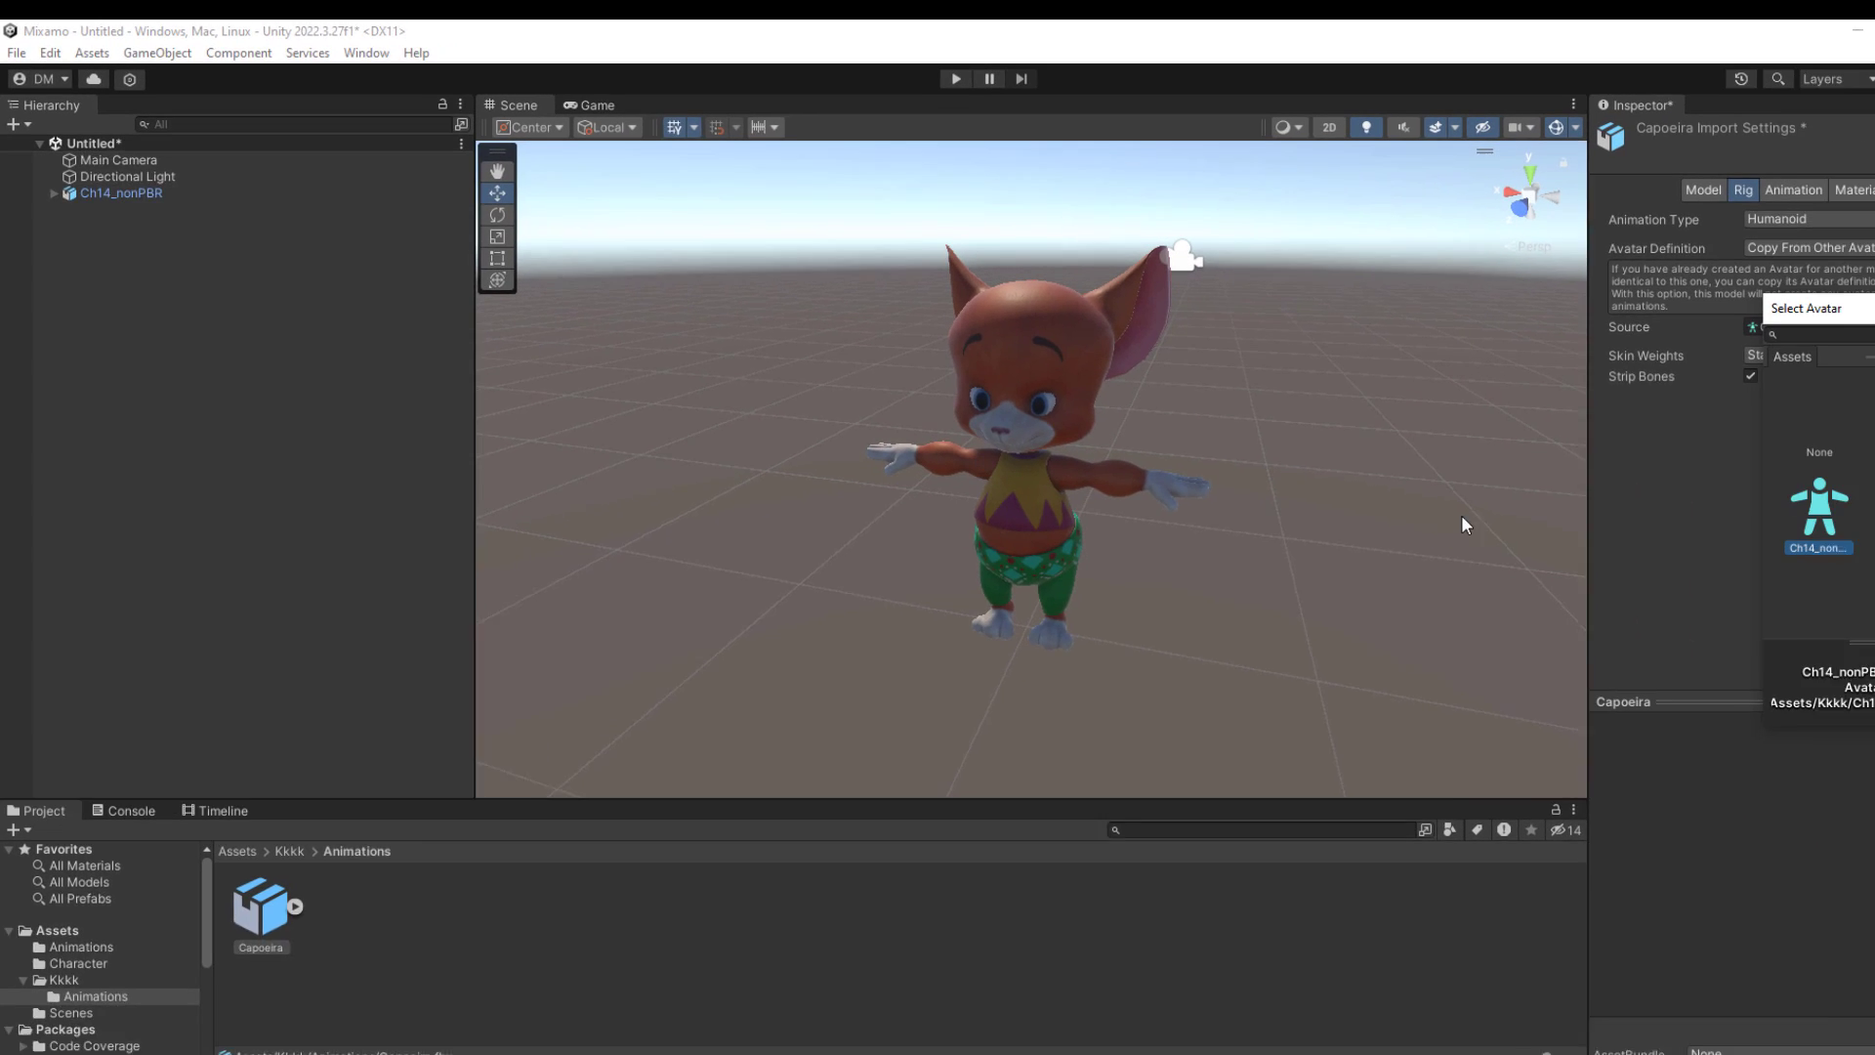
{"action": "double_click", "coordinate": [1725, 485]}
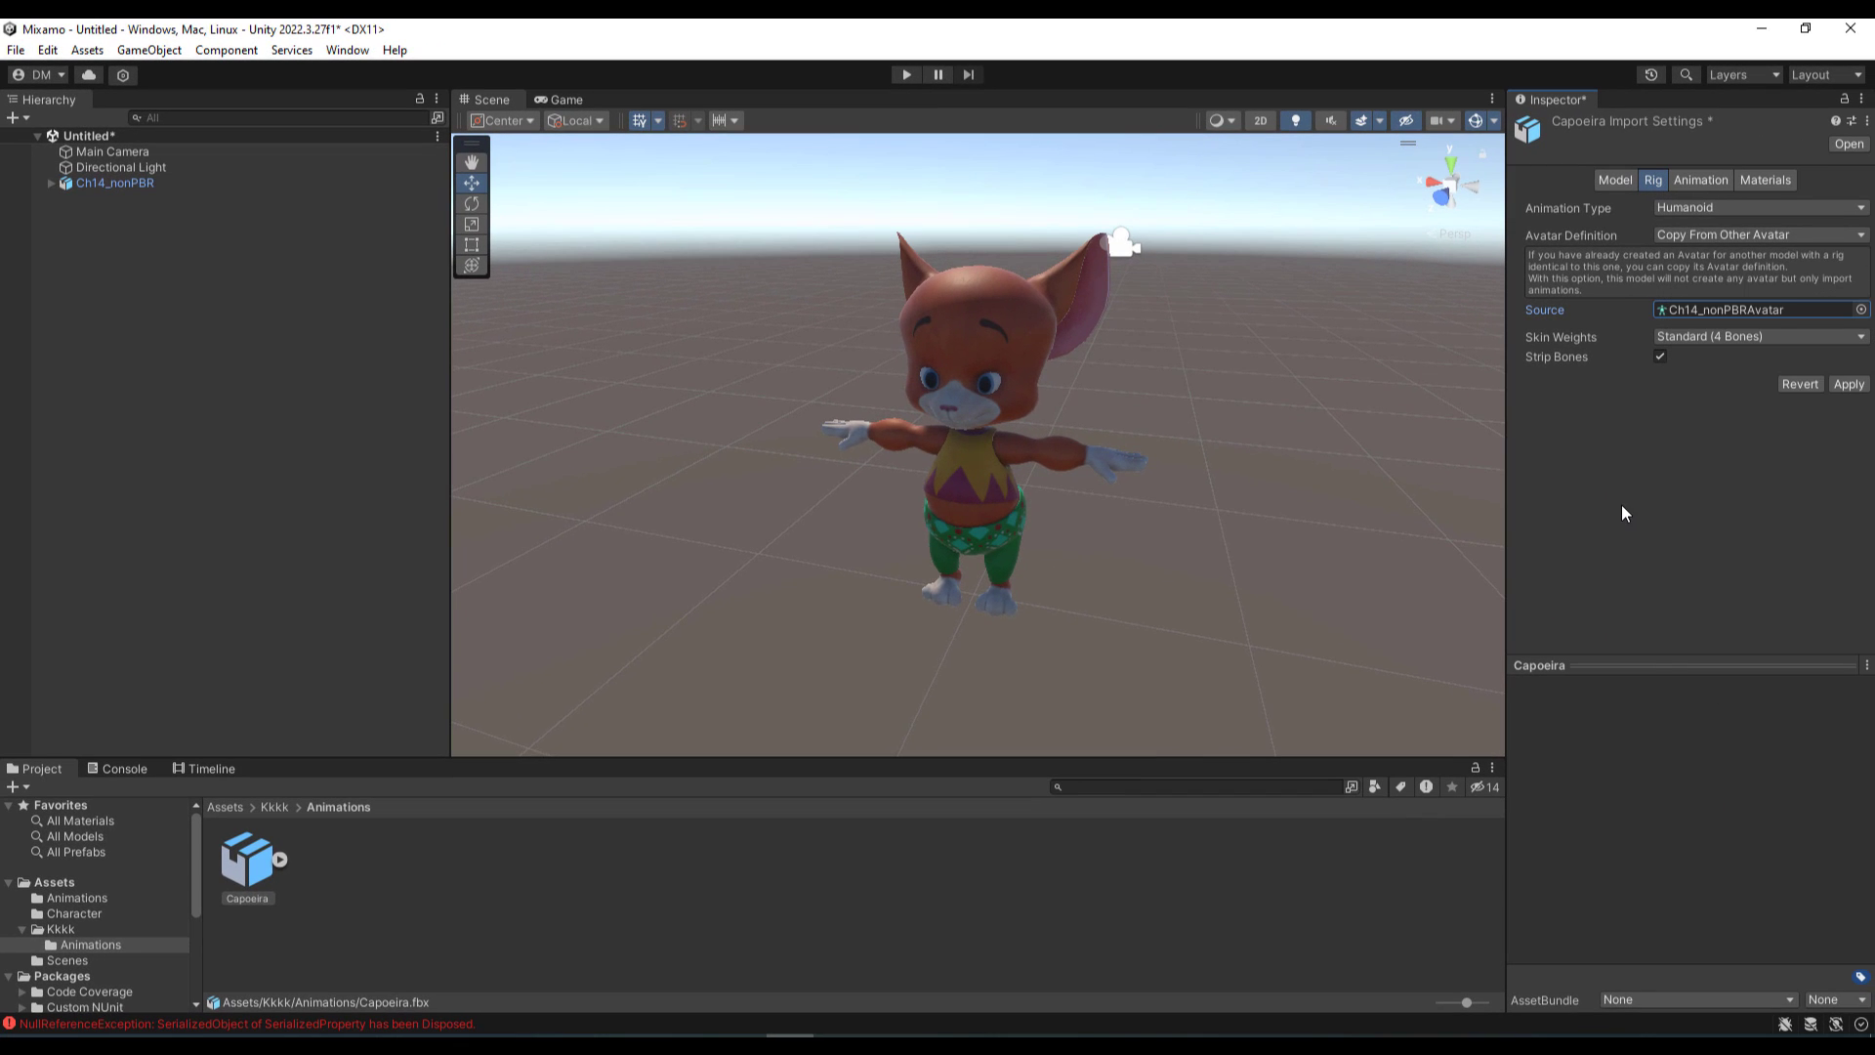
{"action": "left_click", "coordinate": [1849, 384]}
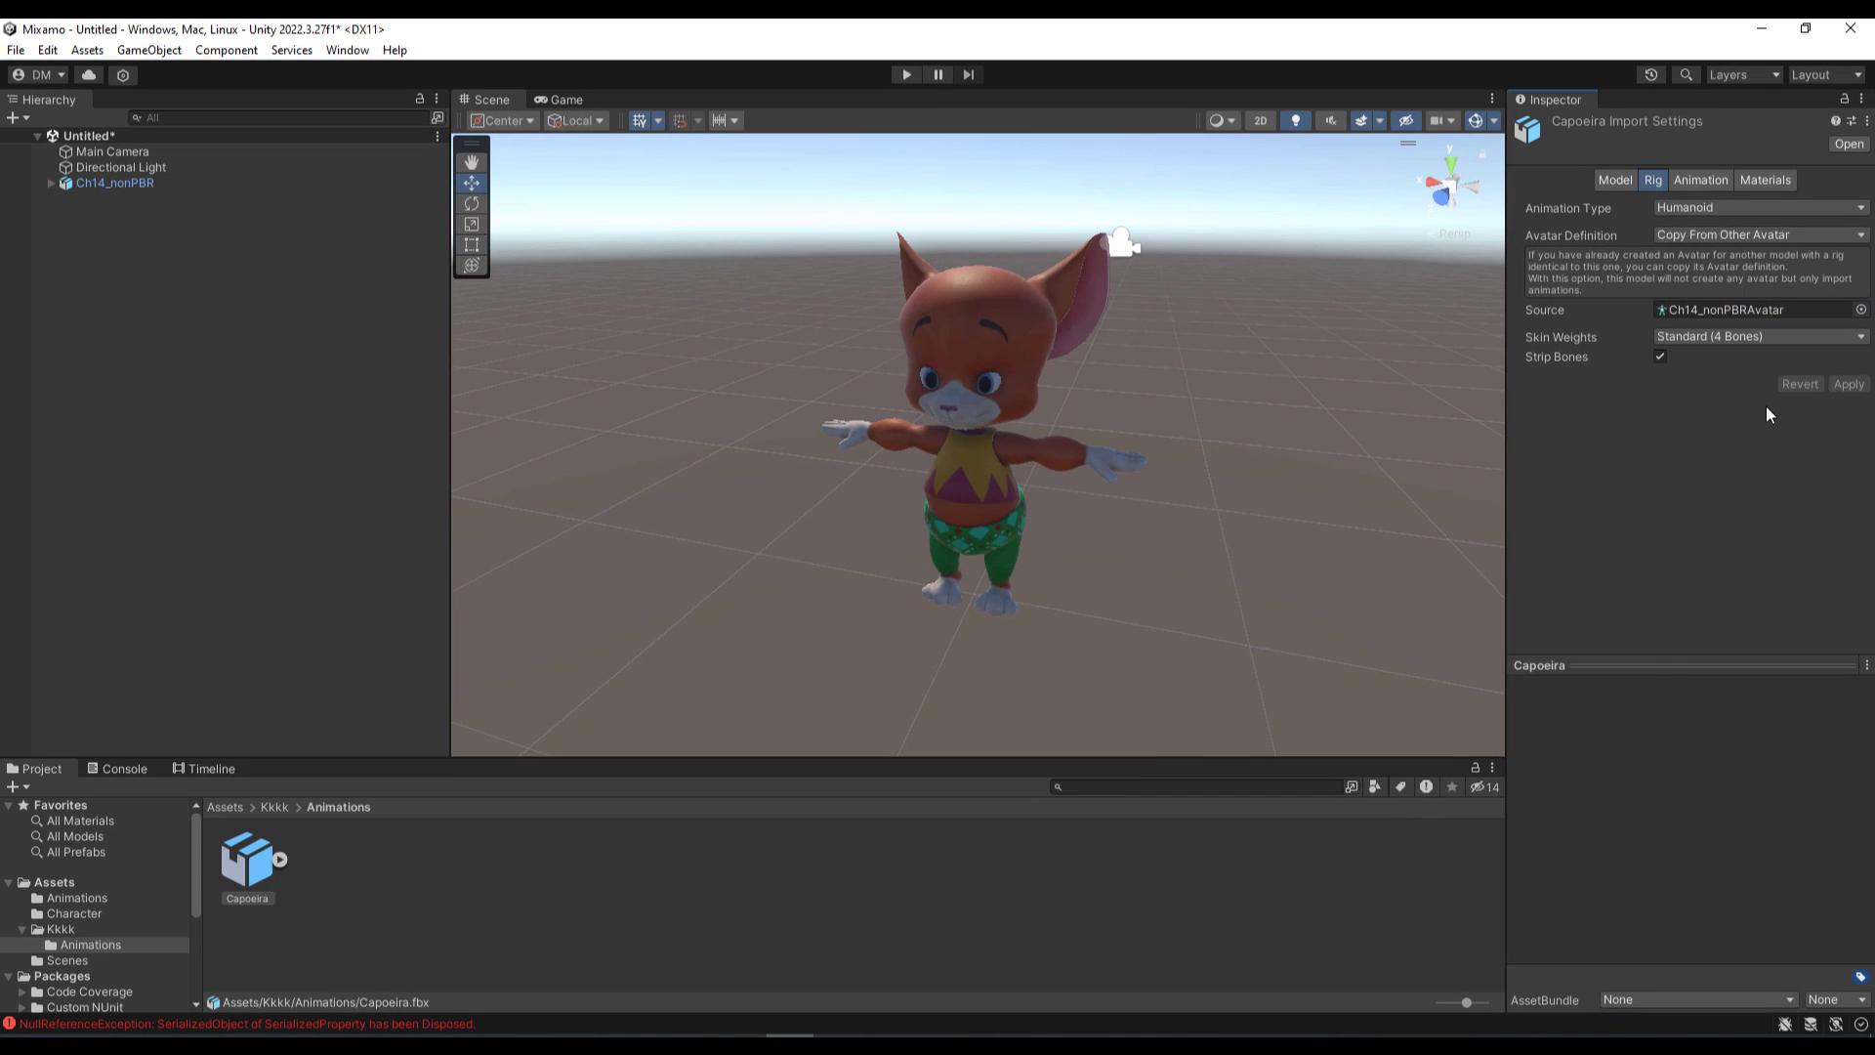
Step: Enable Loop Time on Capoeira's mixamo.com clip and play it on the character in the preview
{"action": "left_click", "coordinate": [1692, 180]}
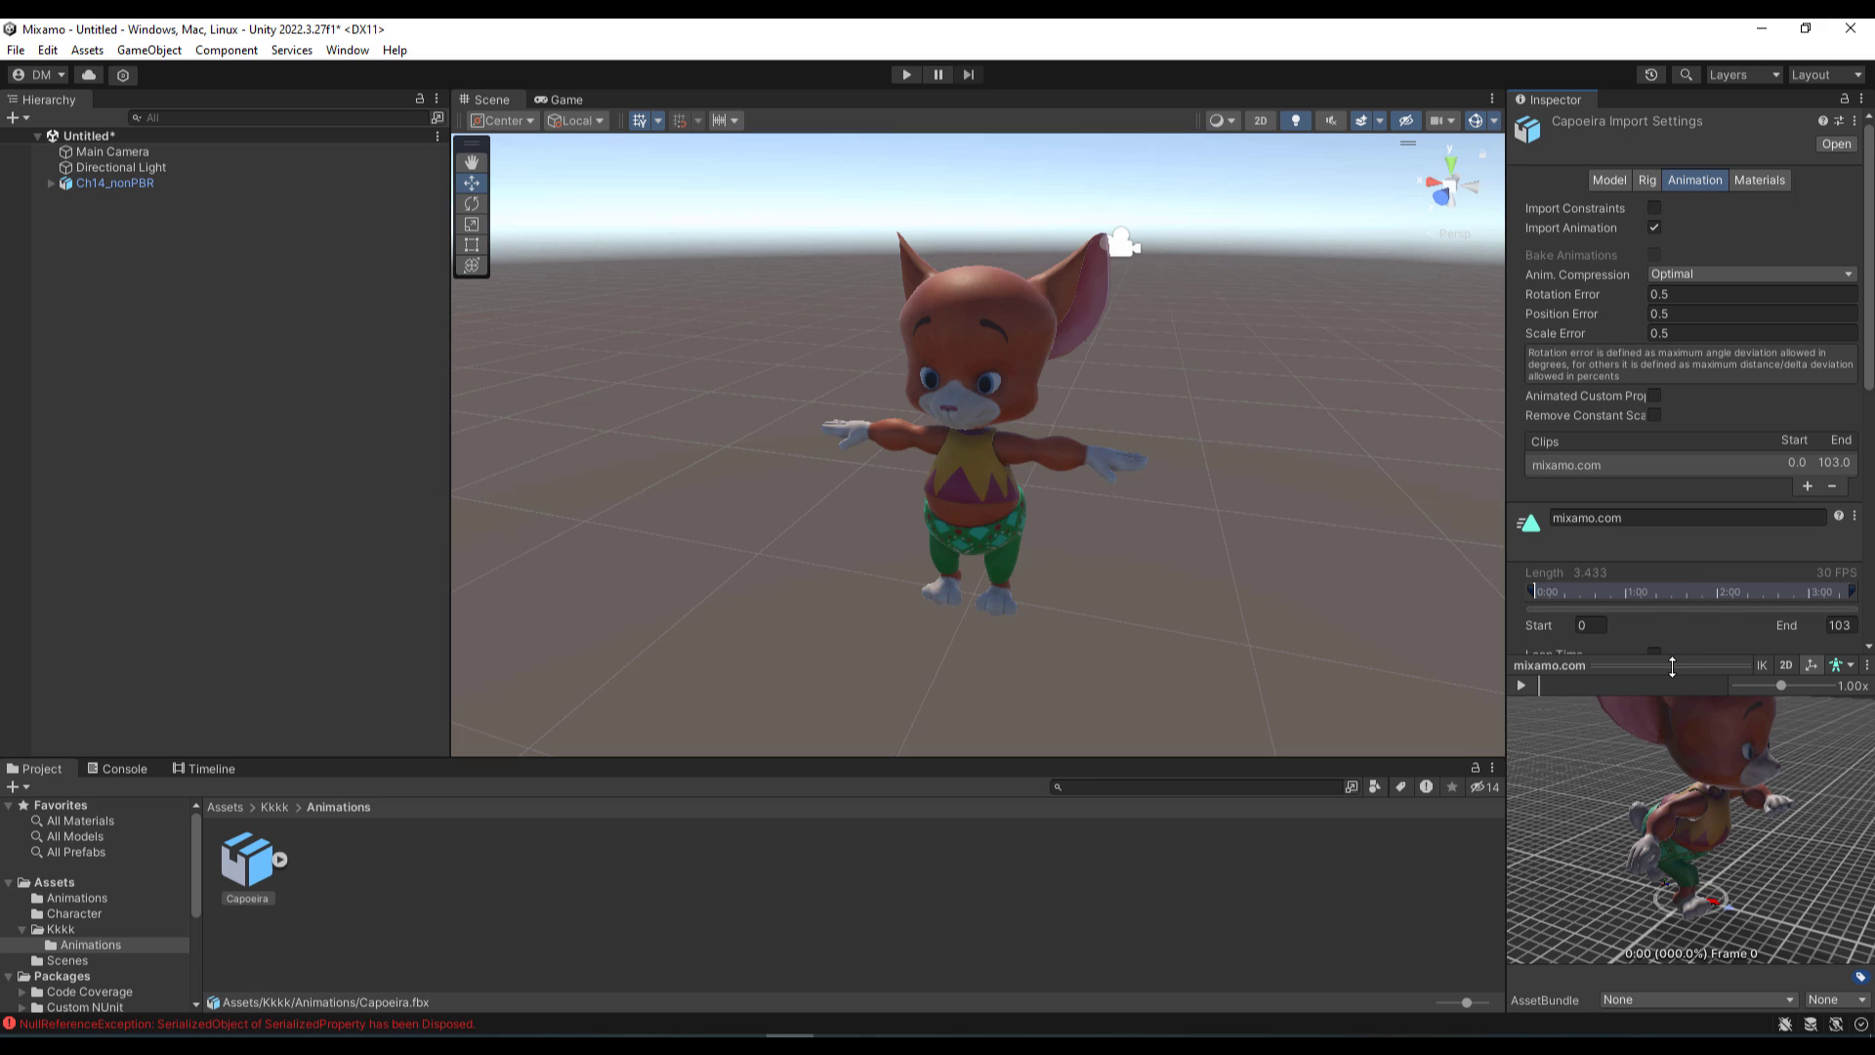
{"action": "left_click_drag", "start_coordinate": [1670, 667], "coordinate": [1664, 738]}
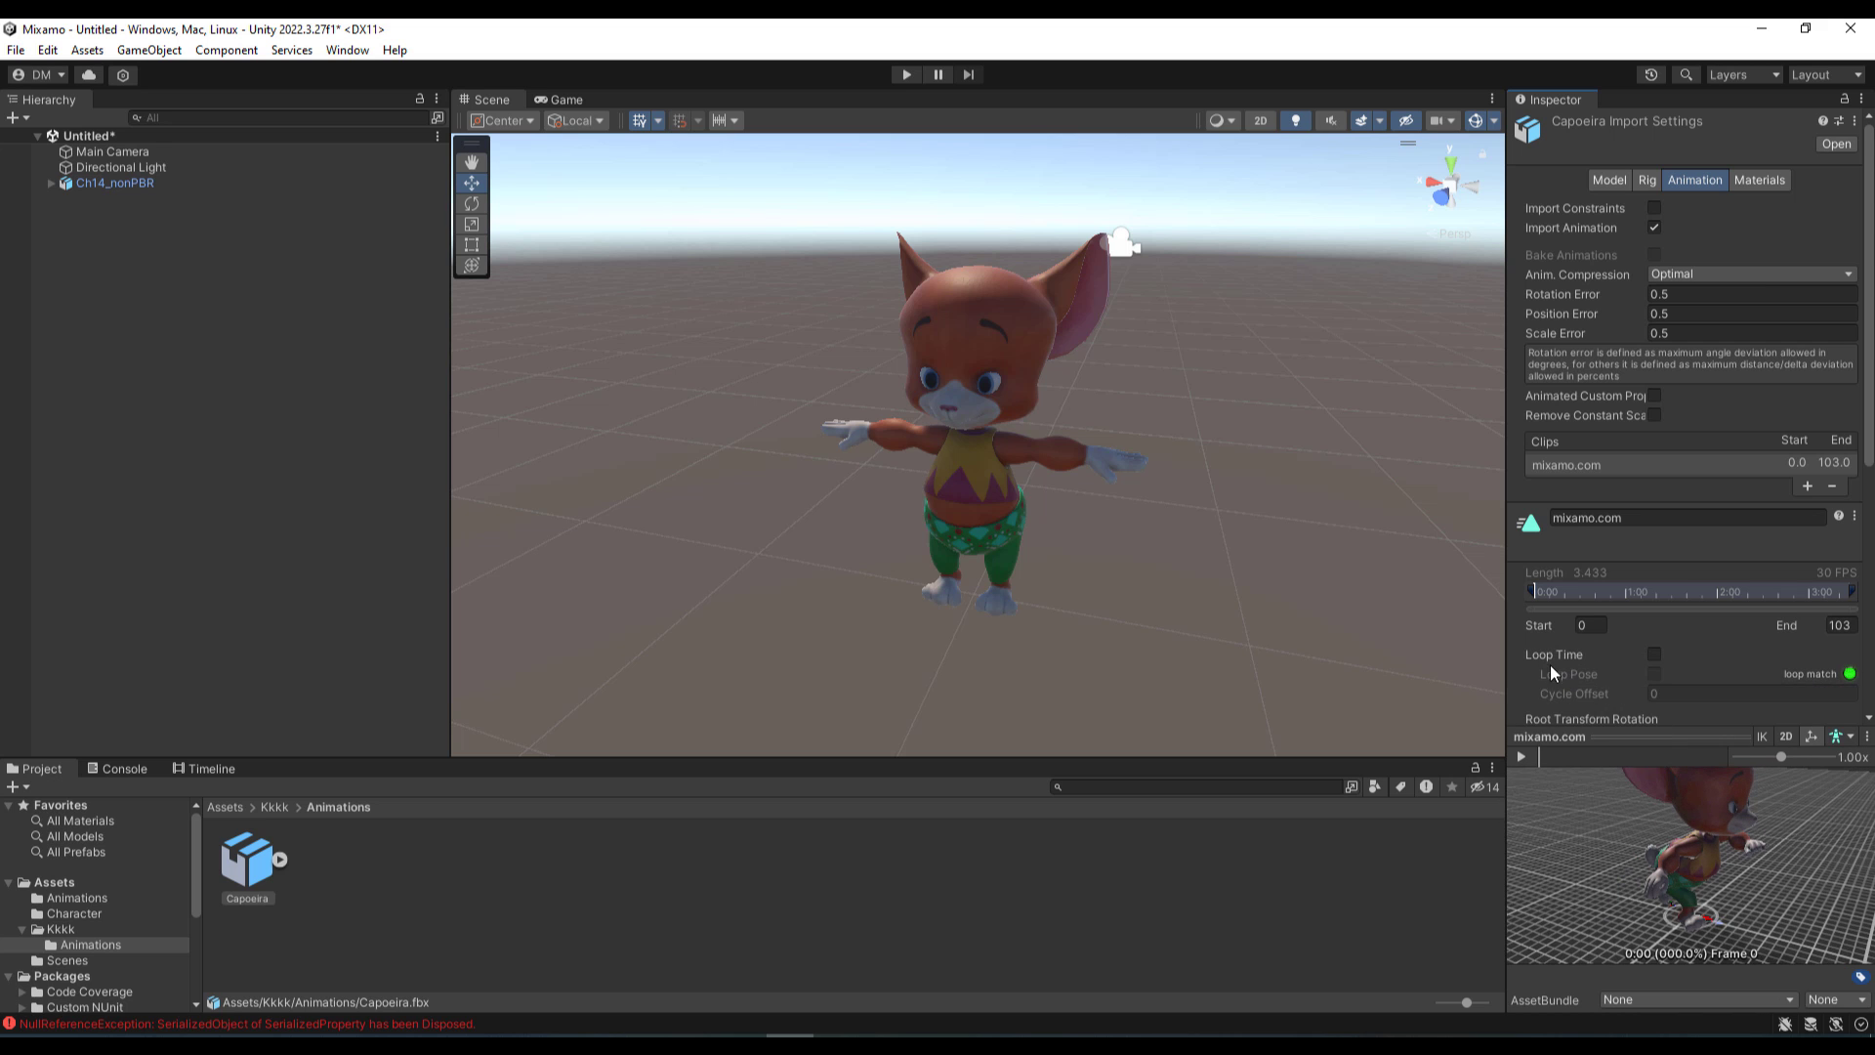
{"action": "left_click", "coordinate": [1654, 654]}
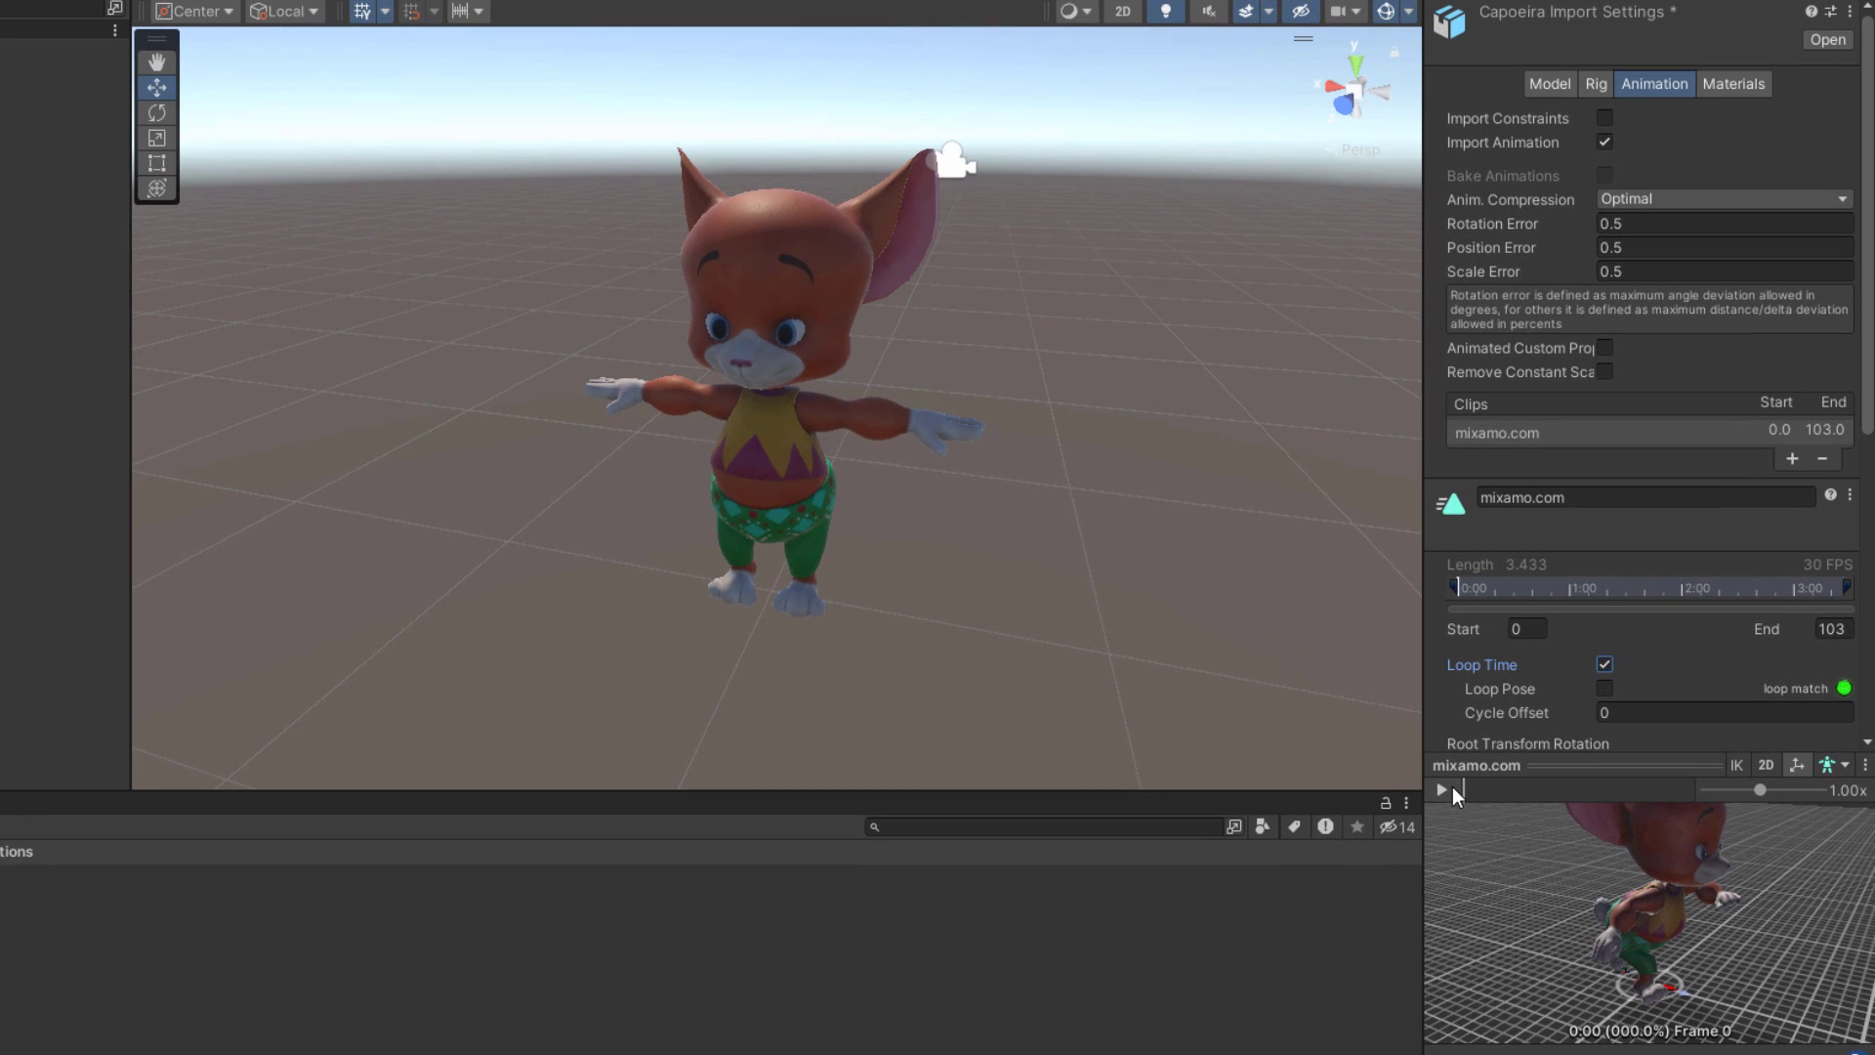
{"action": "left_click", "coordinate": [1446, 789]}
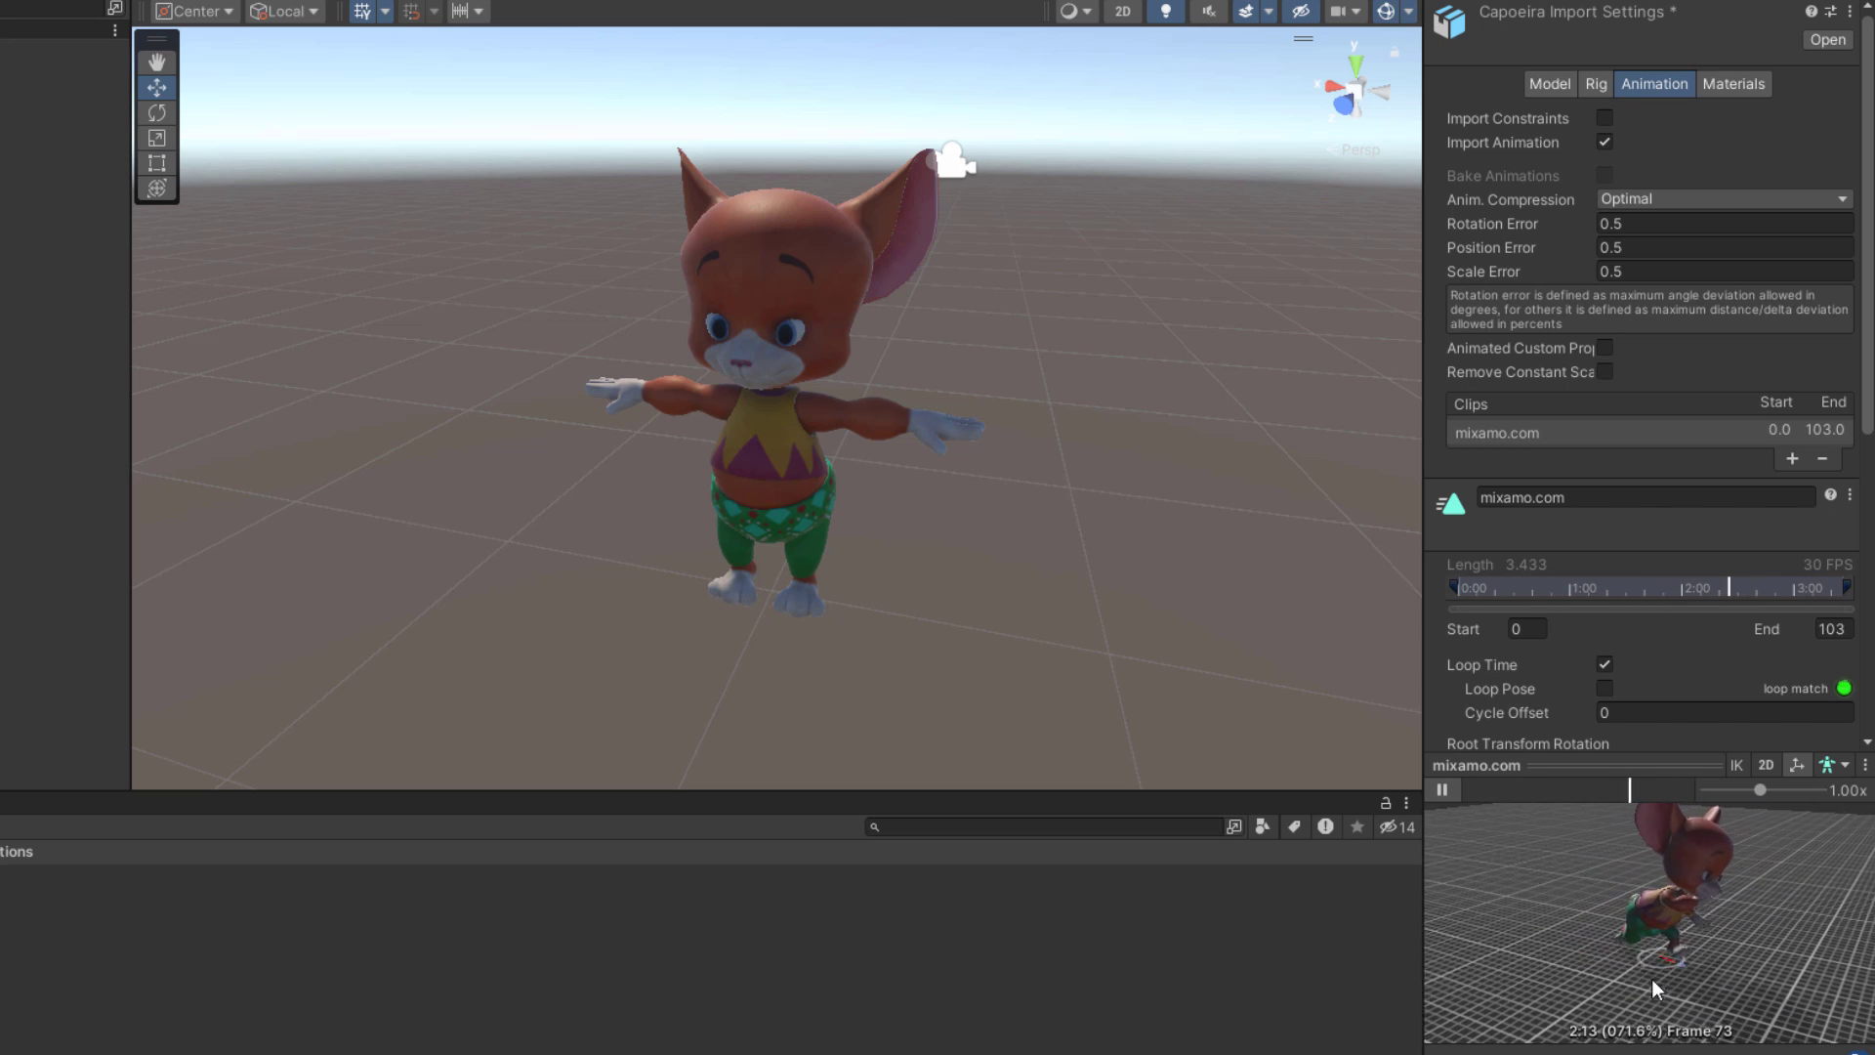
{"action": "mouse_move", "coordinate": [1651, 978]}
{"action": "left_mouse_down"}
{"action": "mouse_move", "coordinate": [1797, 936]}
{"action": "mouse_move", "coordinate": [1557, 935]}
{"action": "left_mouse_up"}
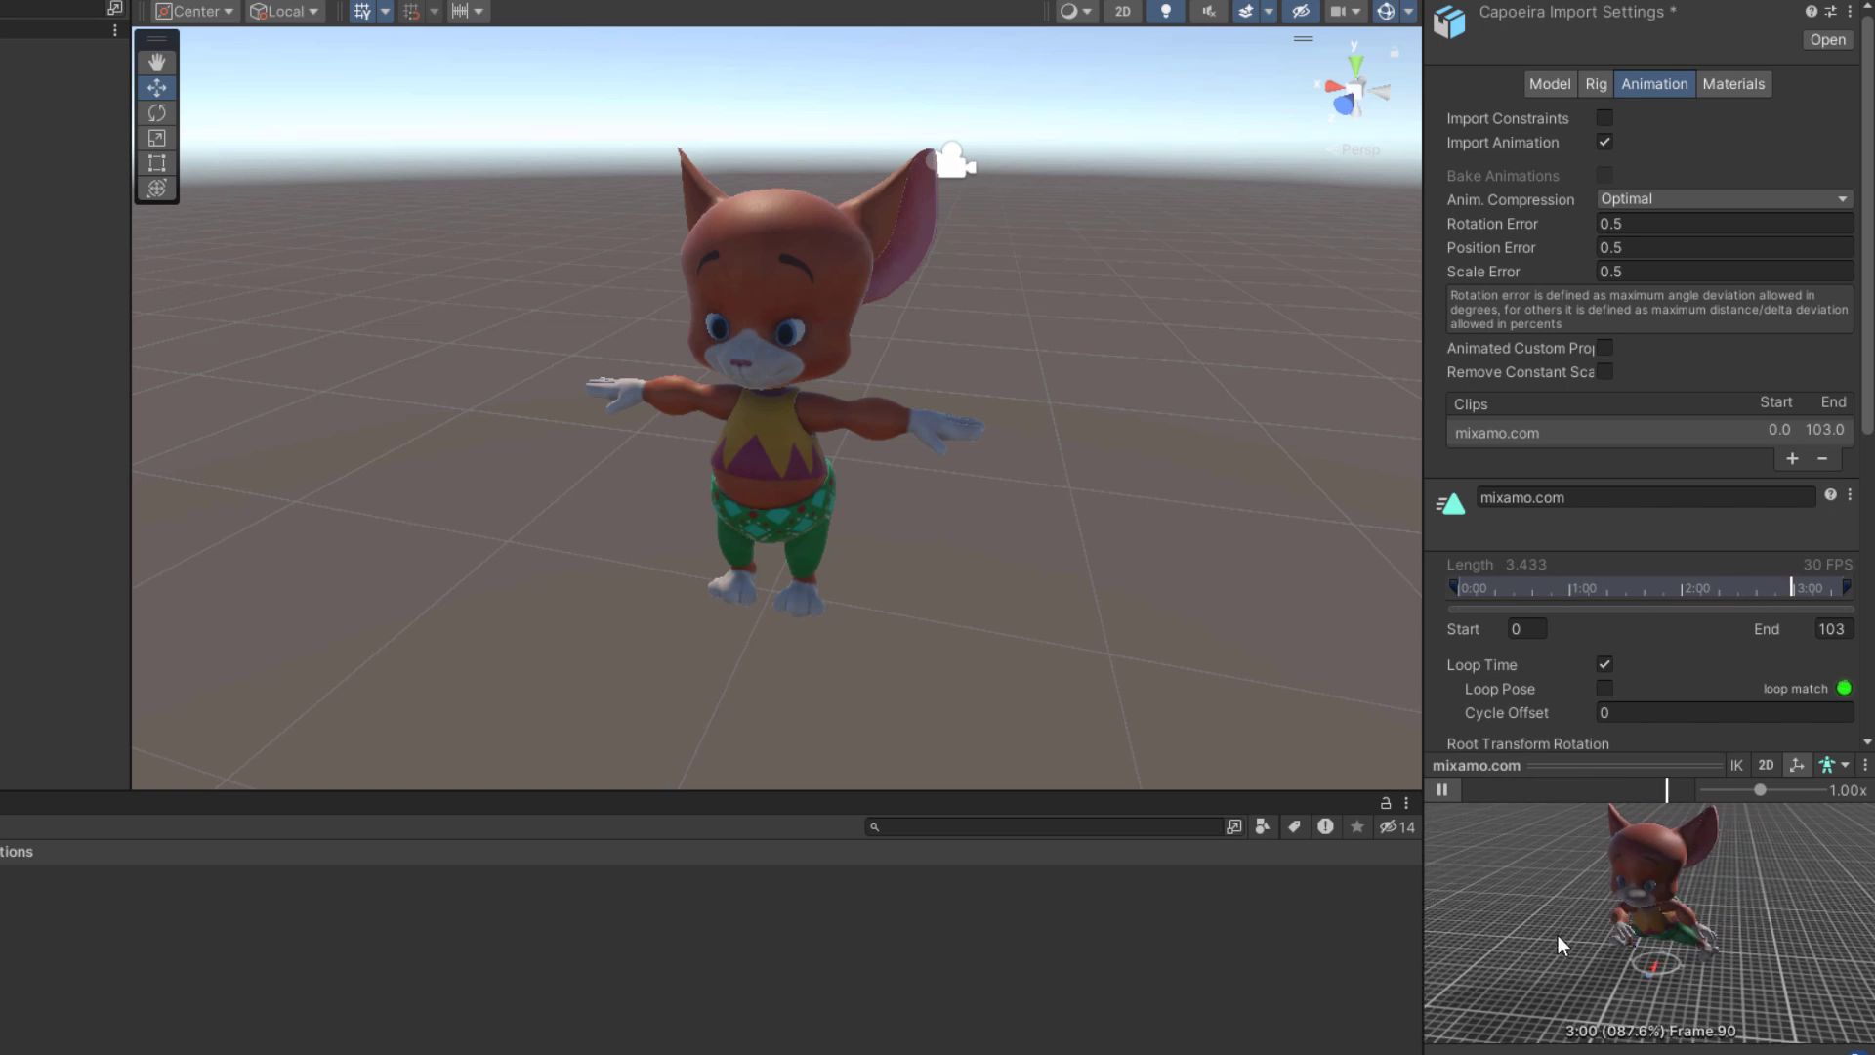
{"action": "left_click", "coordinate": [1568, 78]}
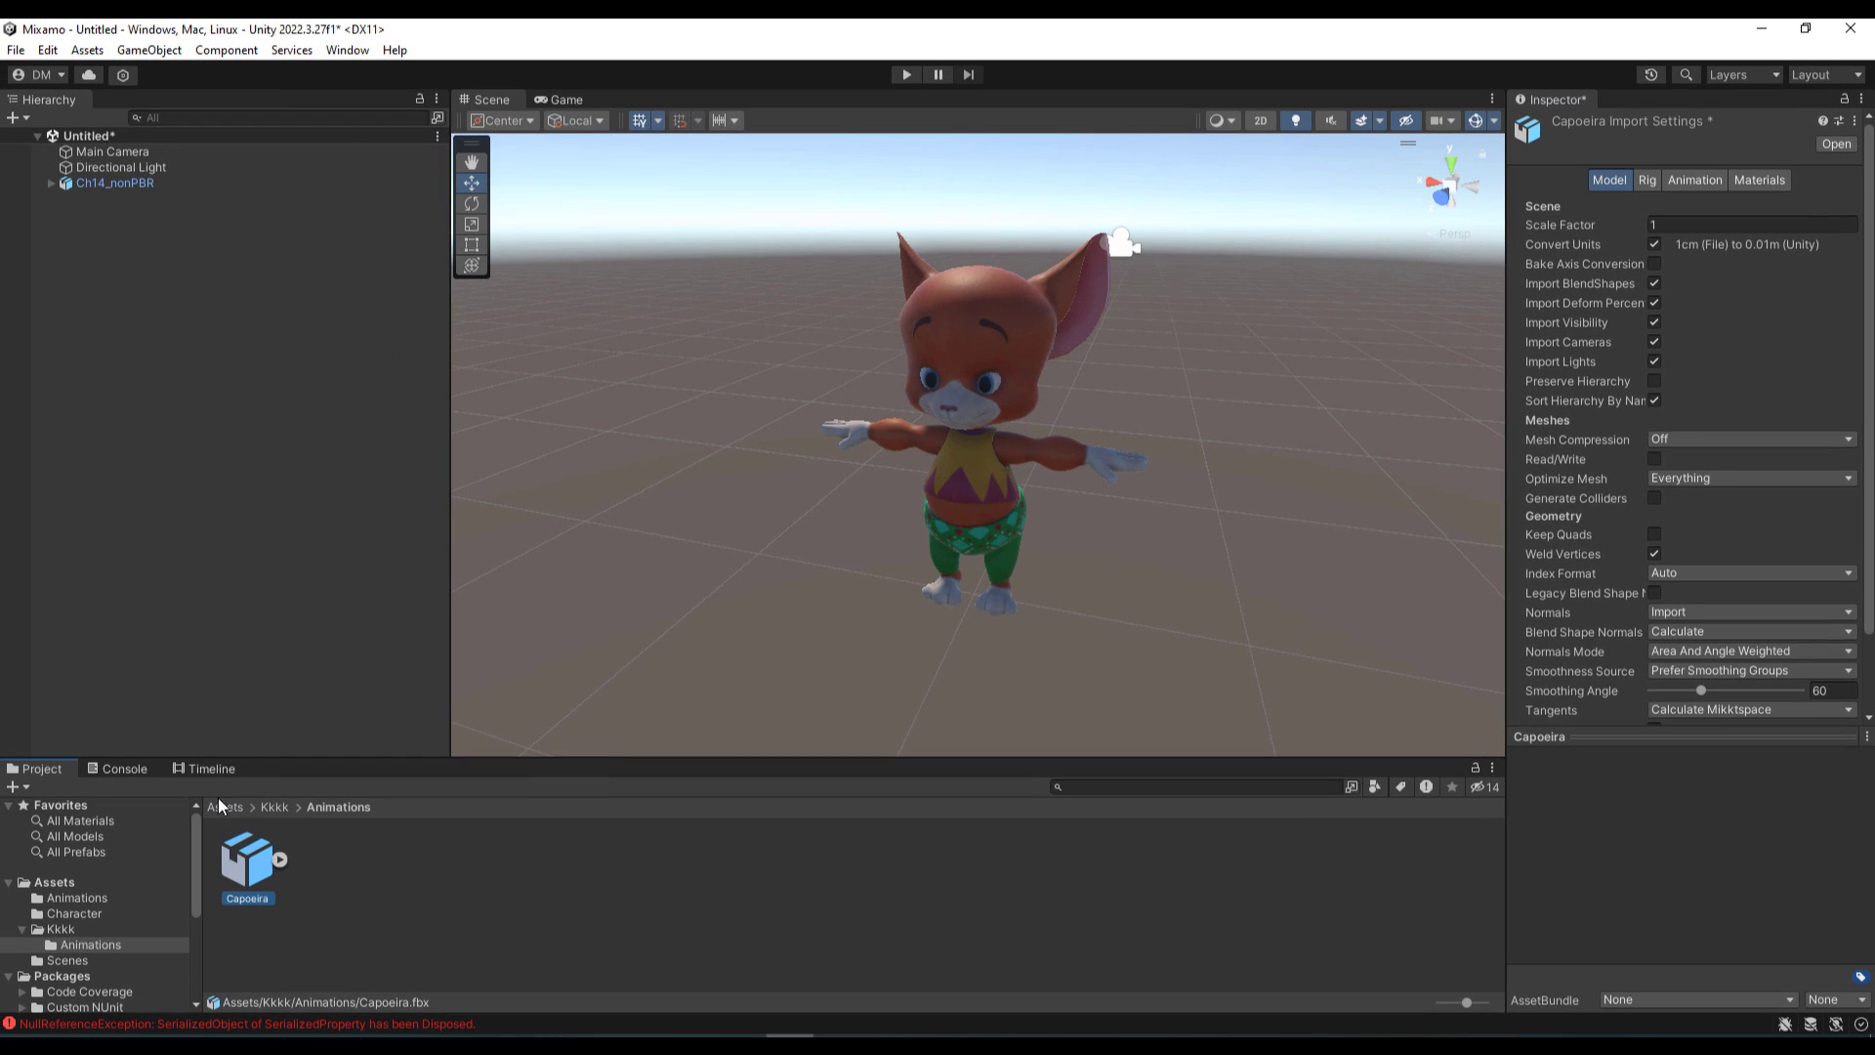
Step: Open the Timeline window and save the pending Capoeira import changes
{"action": "left_click", "coordinate": [209, 769]}
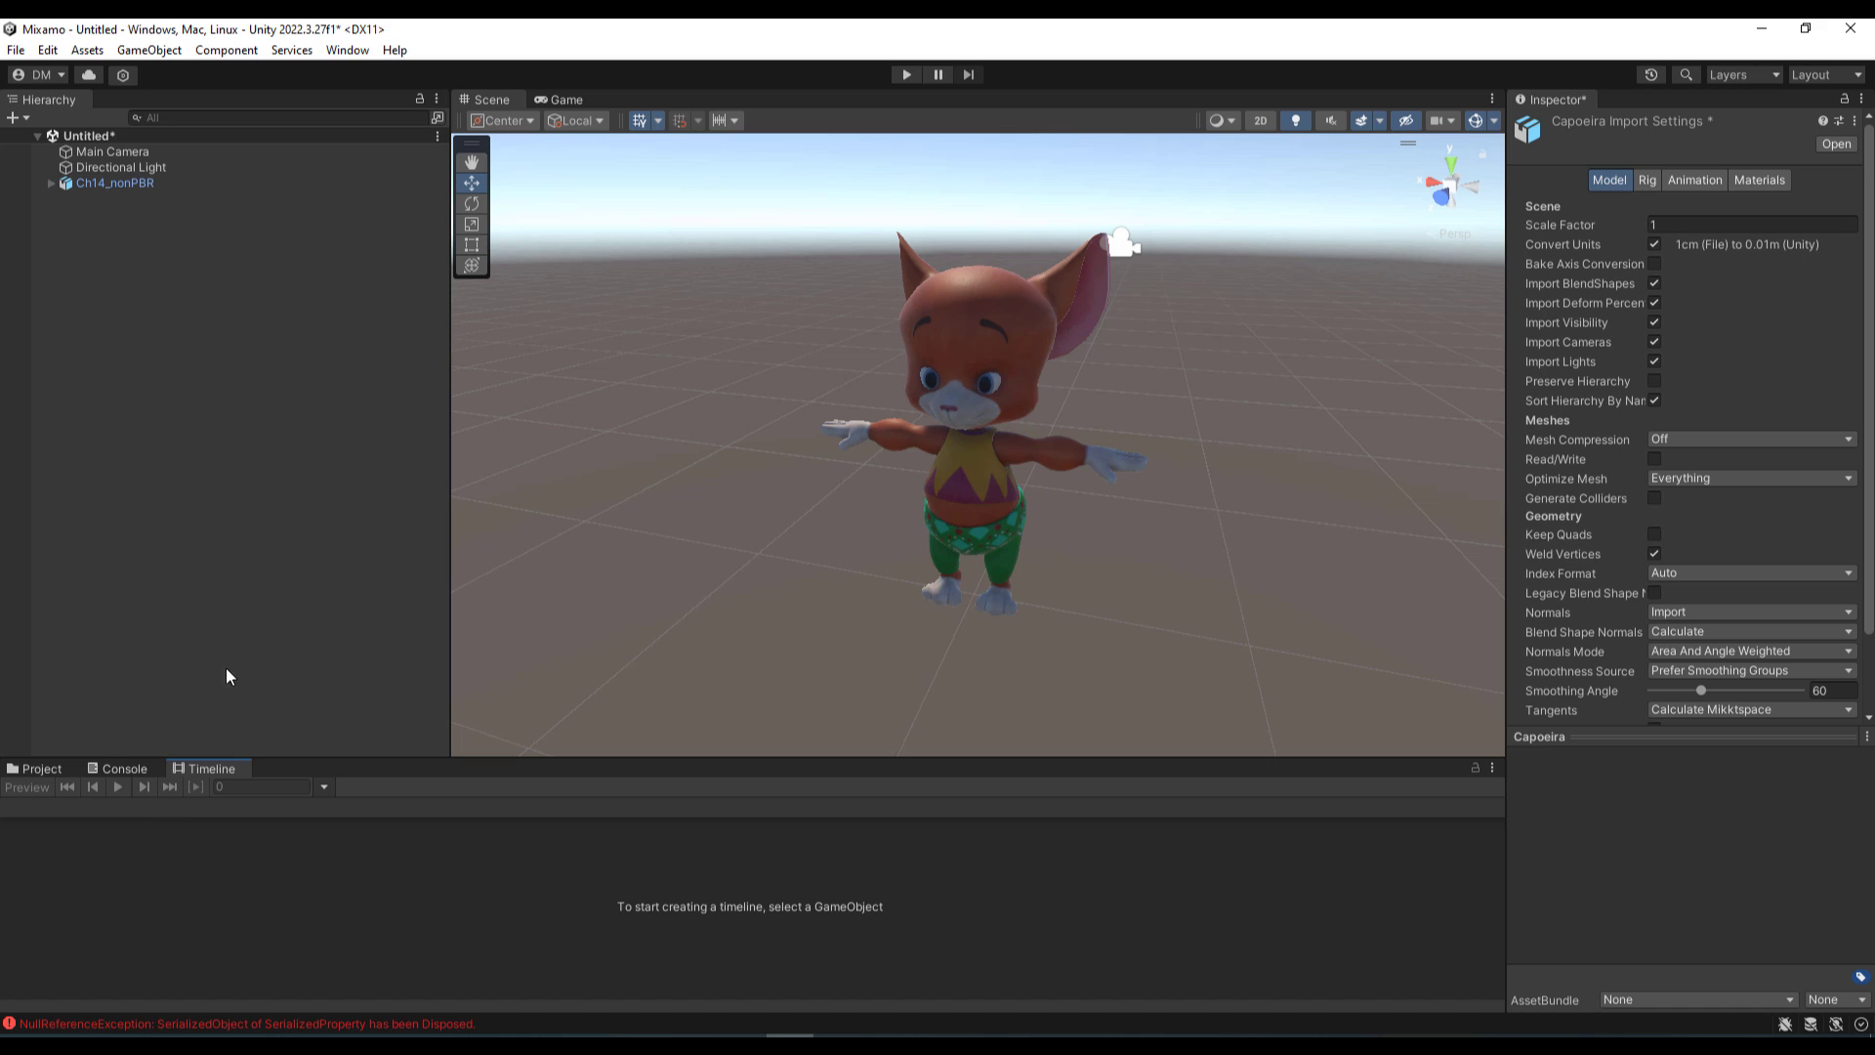
{"action": "left_click", "coordinate": [111, 228]}
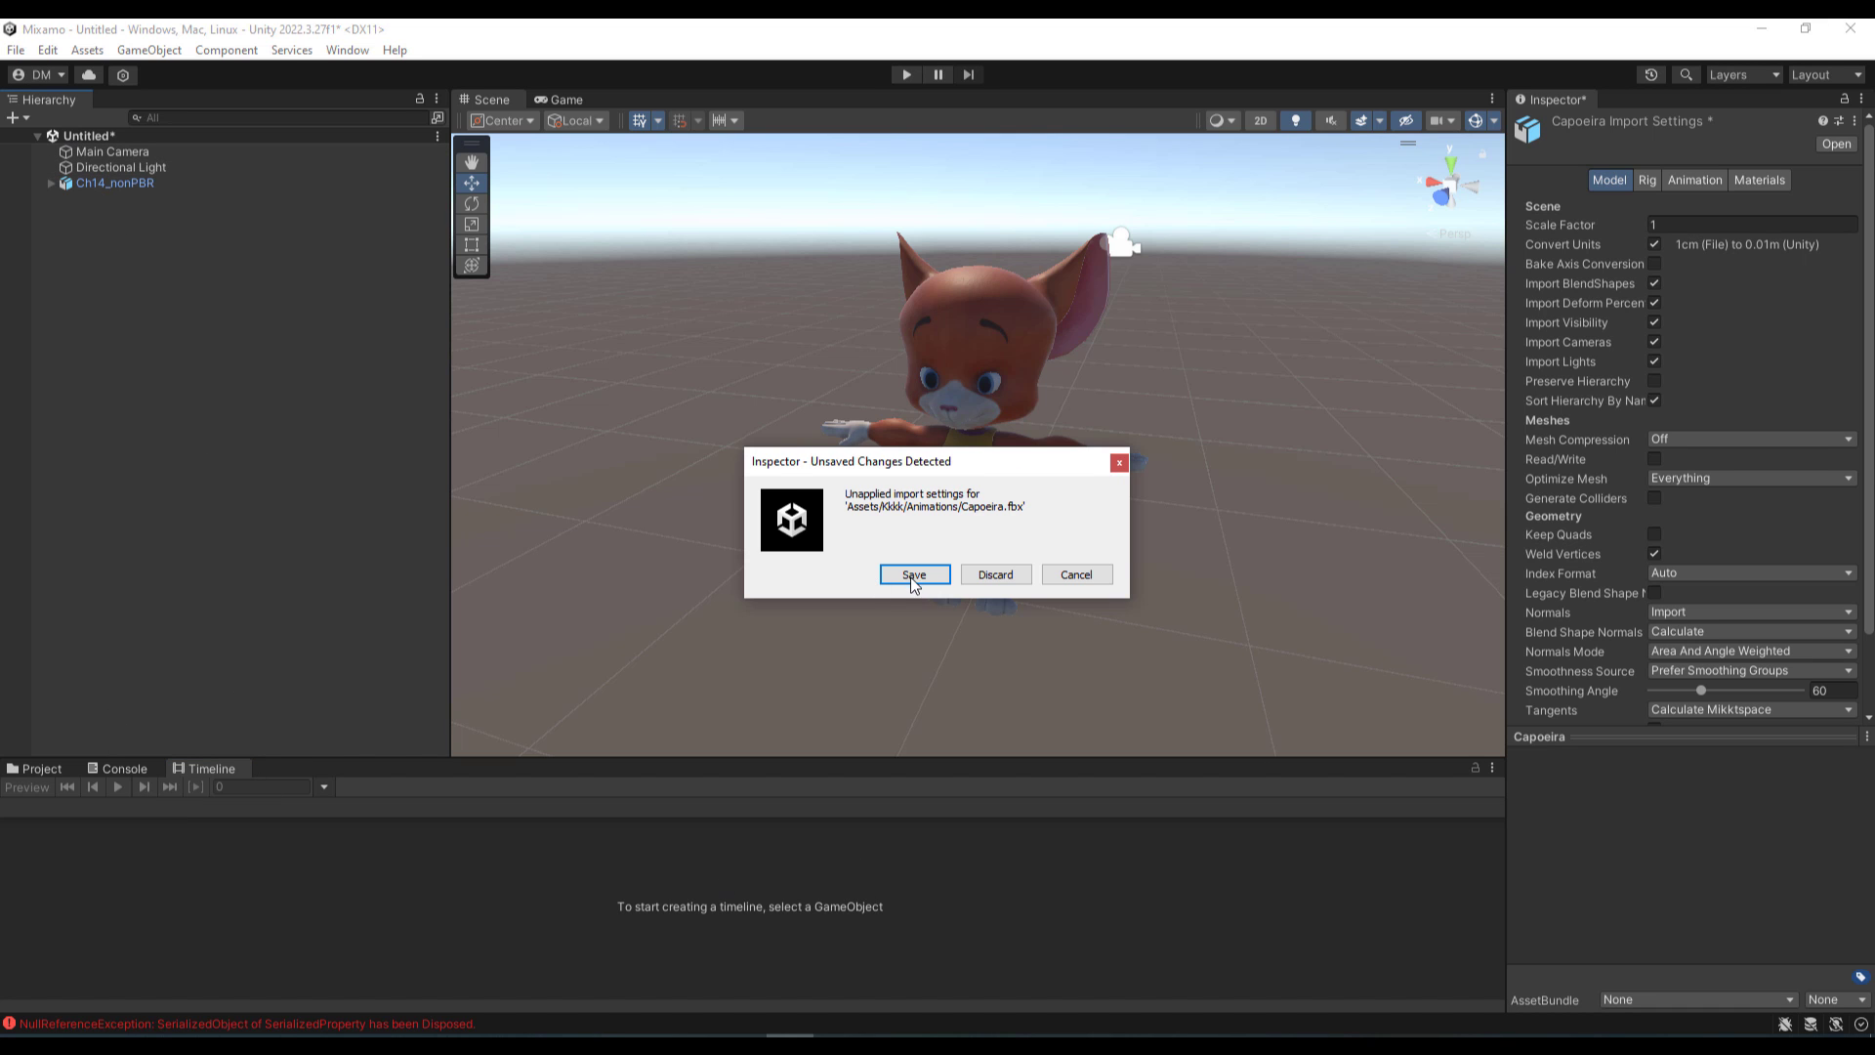
{"action": "left_click", "coordinate": [912, 581]}
Step: Add an empty GameObject named Timeline3 to the scene and select it
{"action": "right_click", "coordinate": [106, 223]}
{"action": "left_click", "coordinate": [45, 236]}
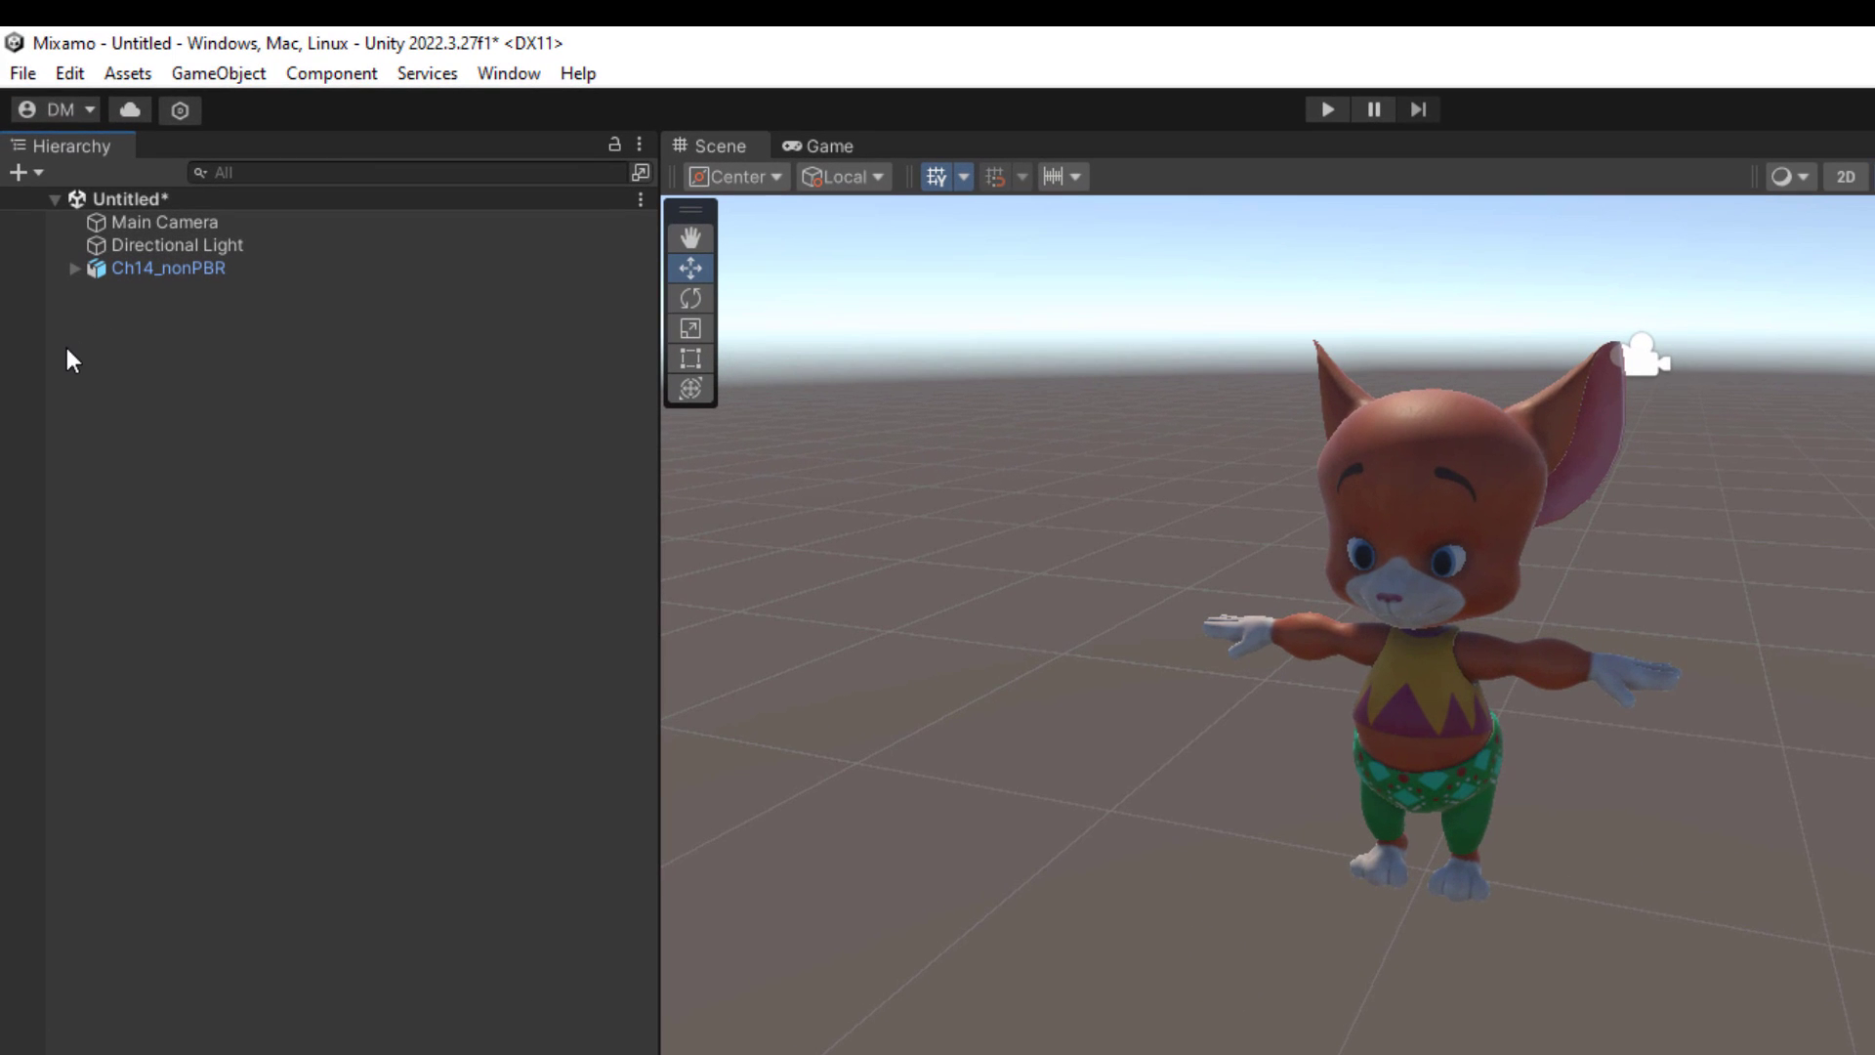
{"action": "right_click", "coordinate": [115, 318]}
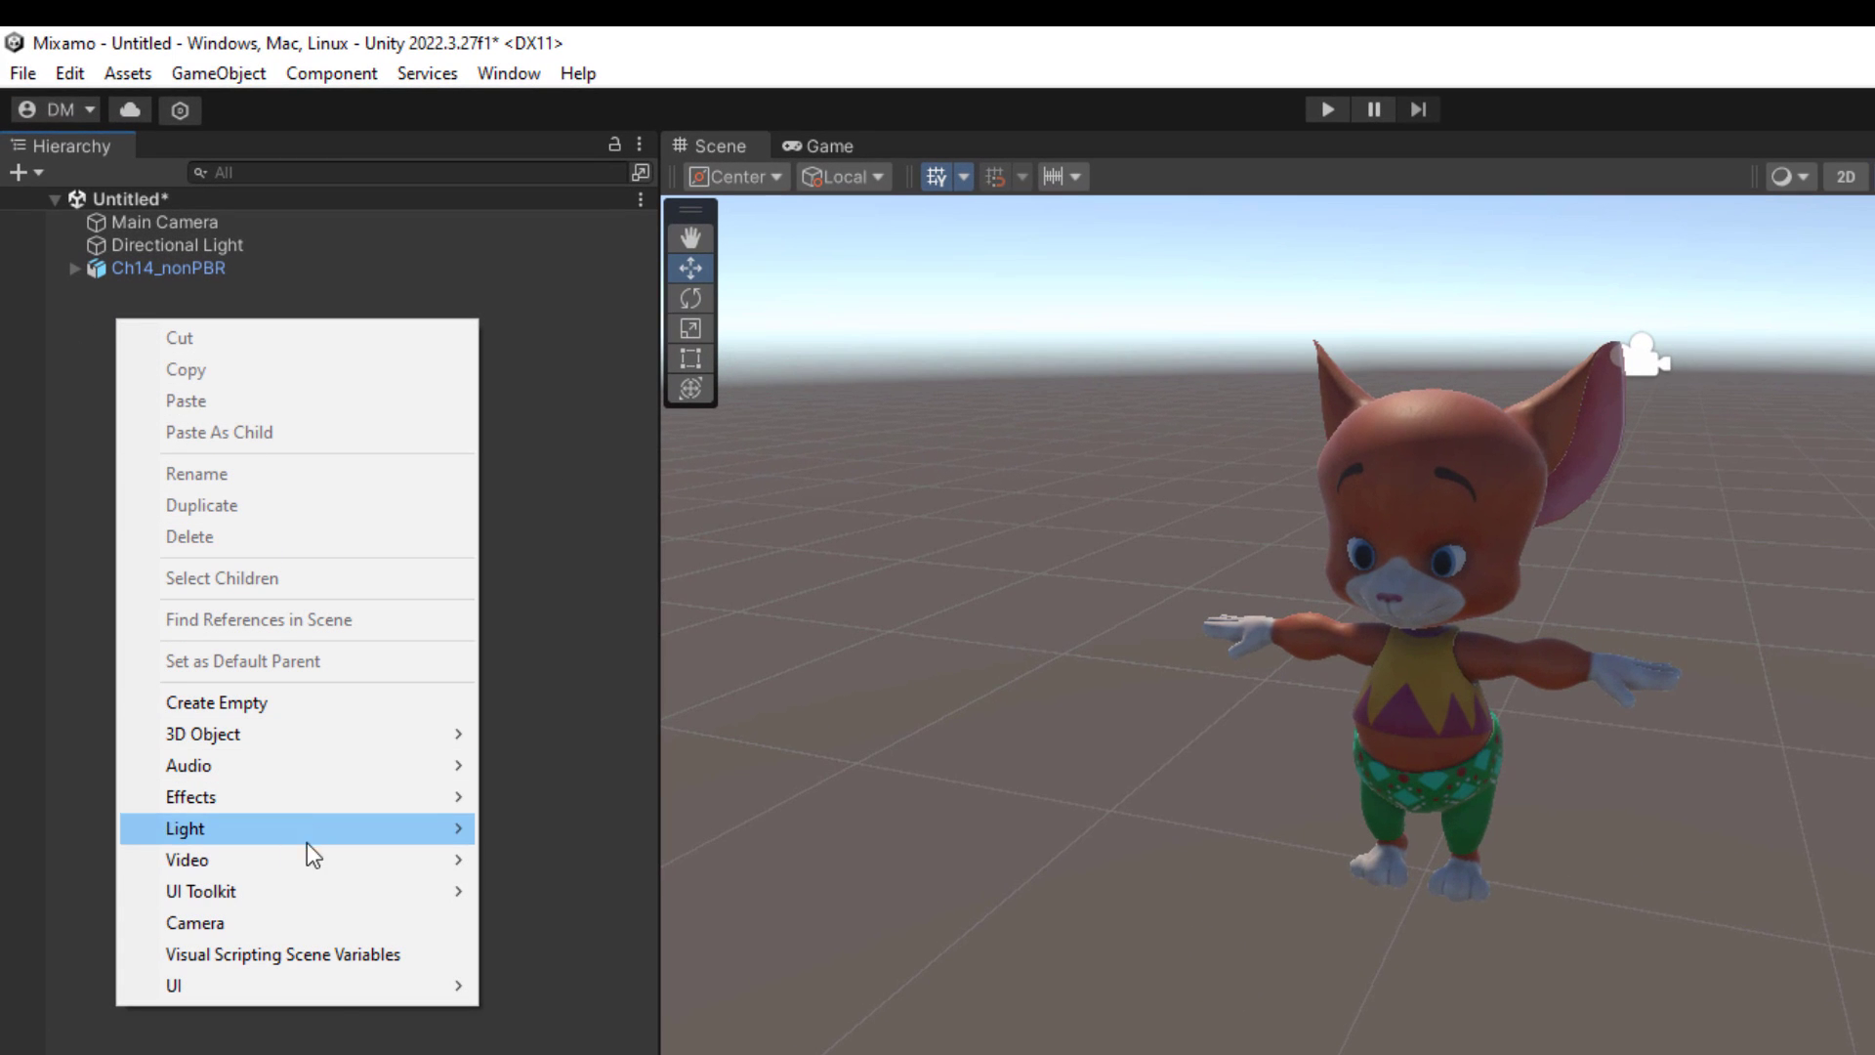
{"action": "left_click", "coordinate": [277, 711]}
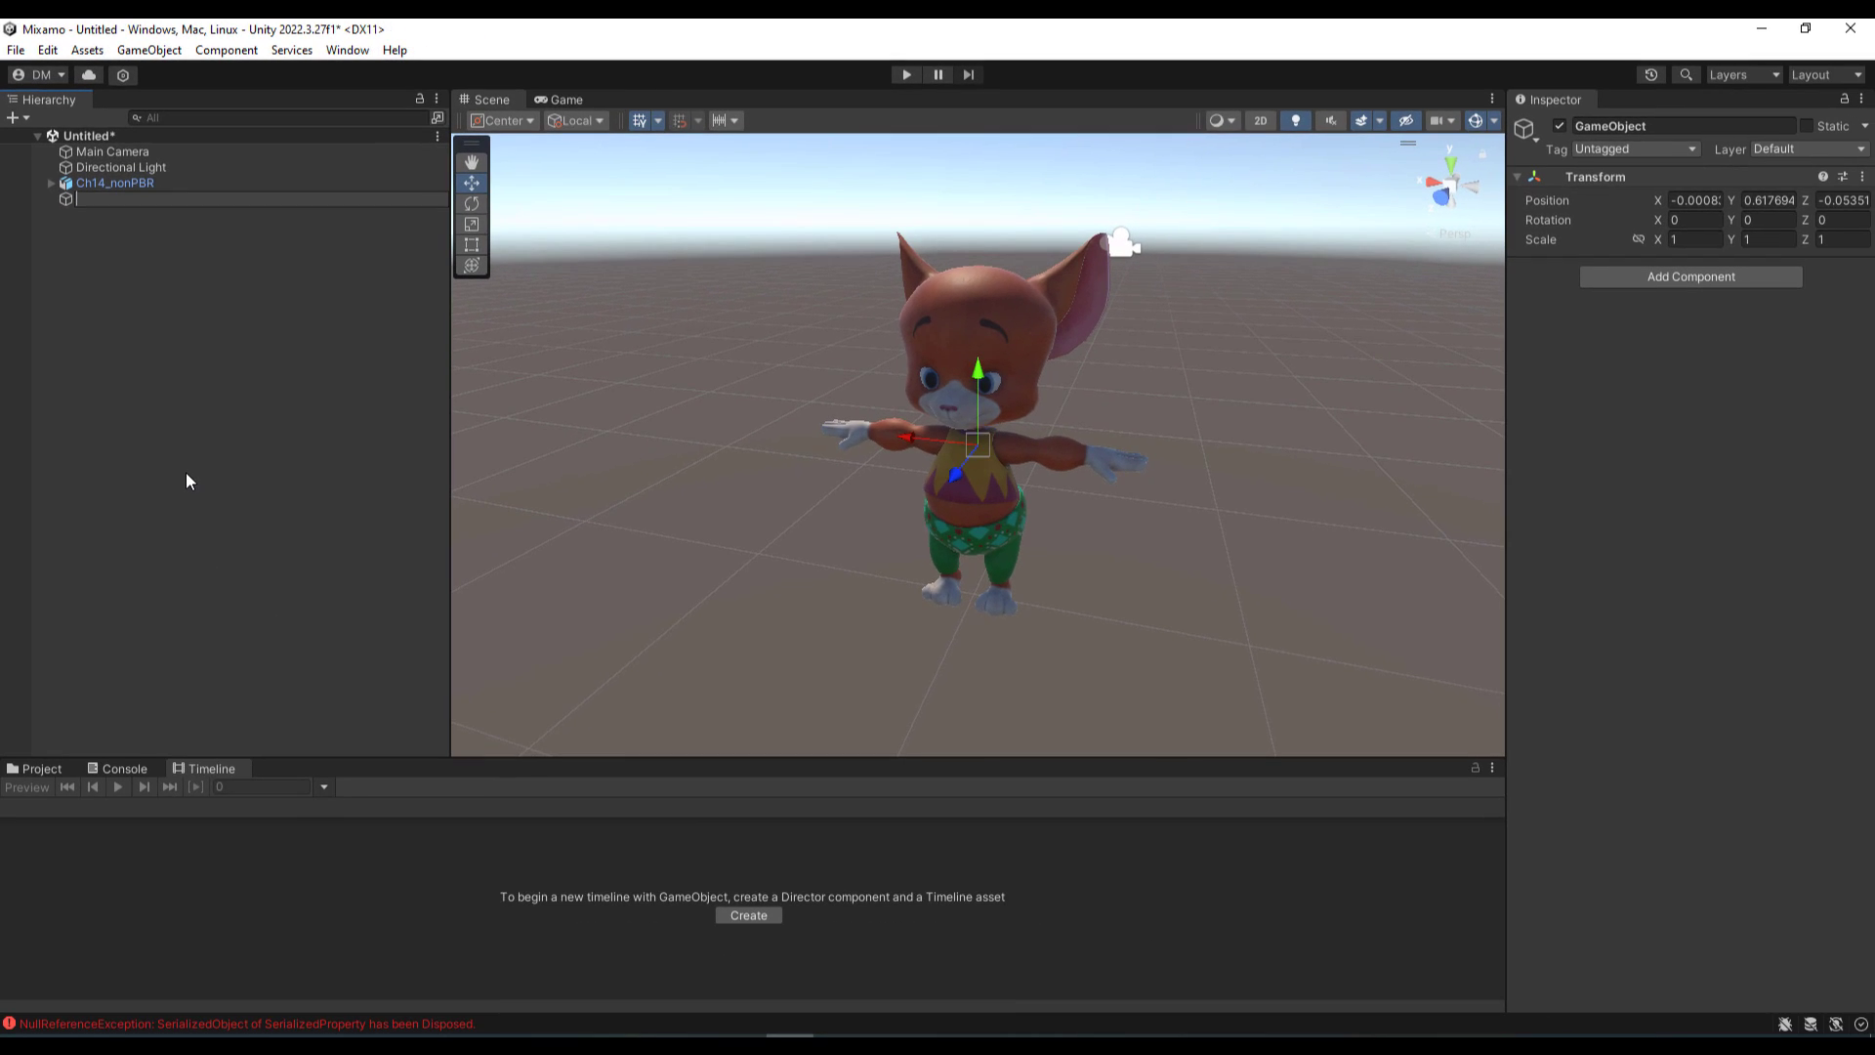
{"action": "type", "text": "Timeli"}
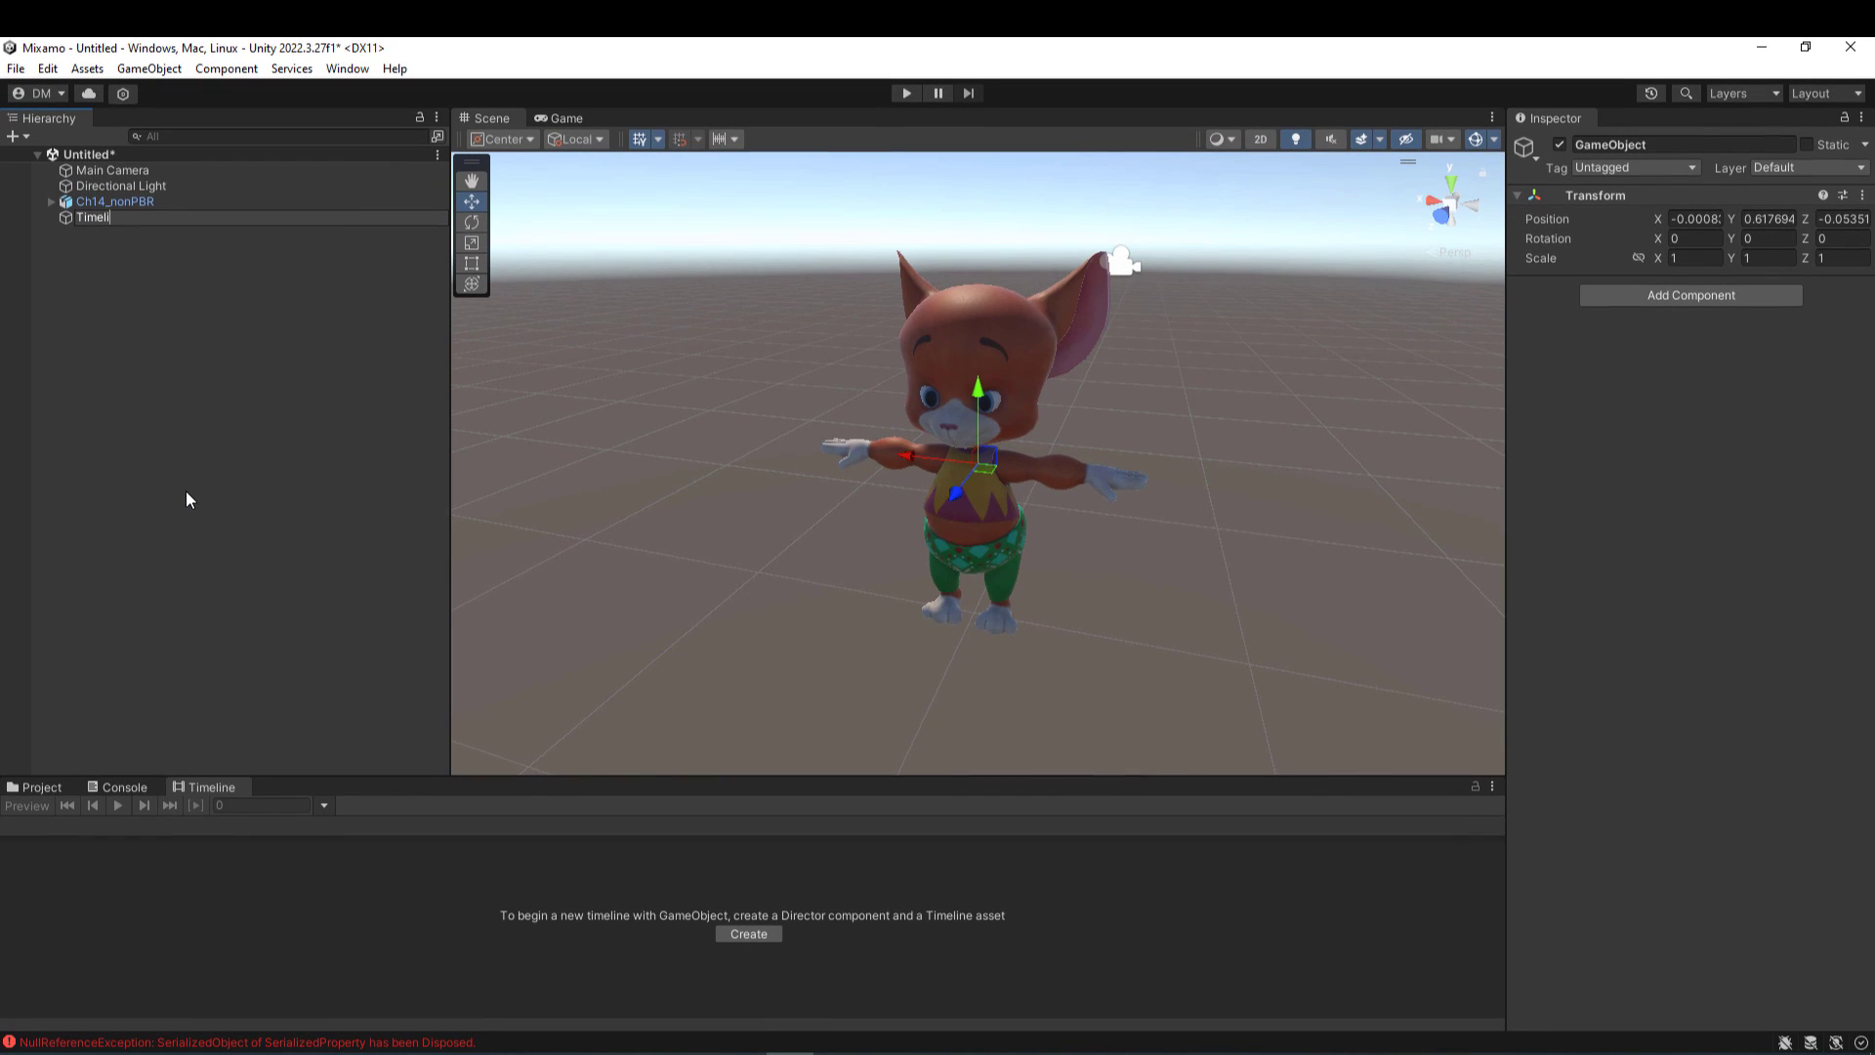
{"action": "type", "text": "ne3"}
{"action": "left_click", "coordinate": [189, 499]}
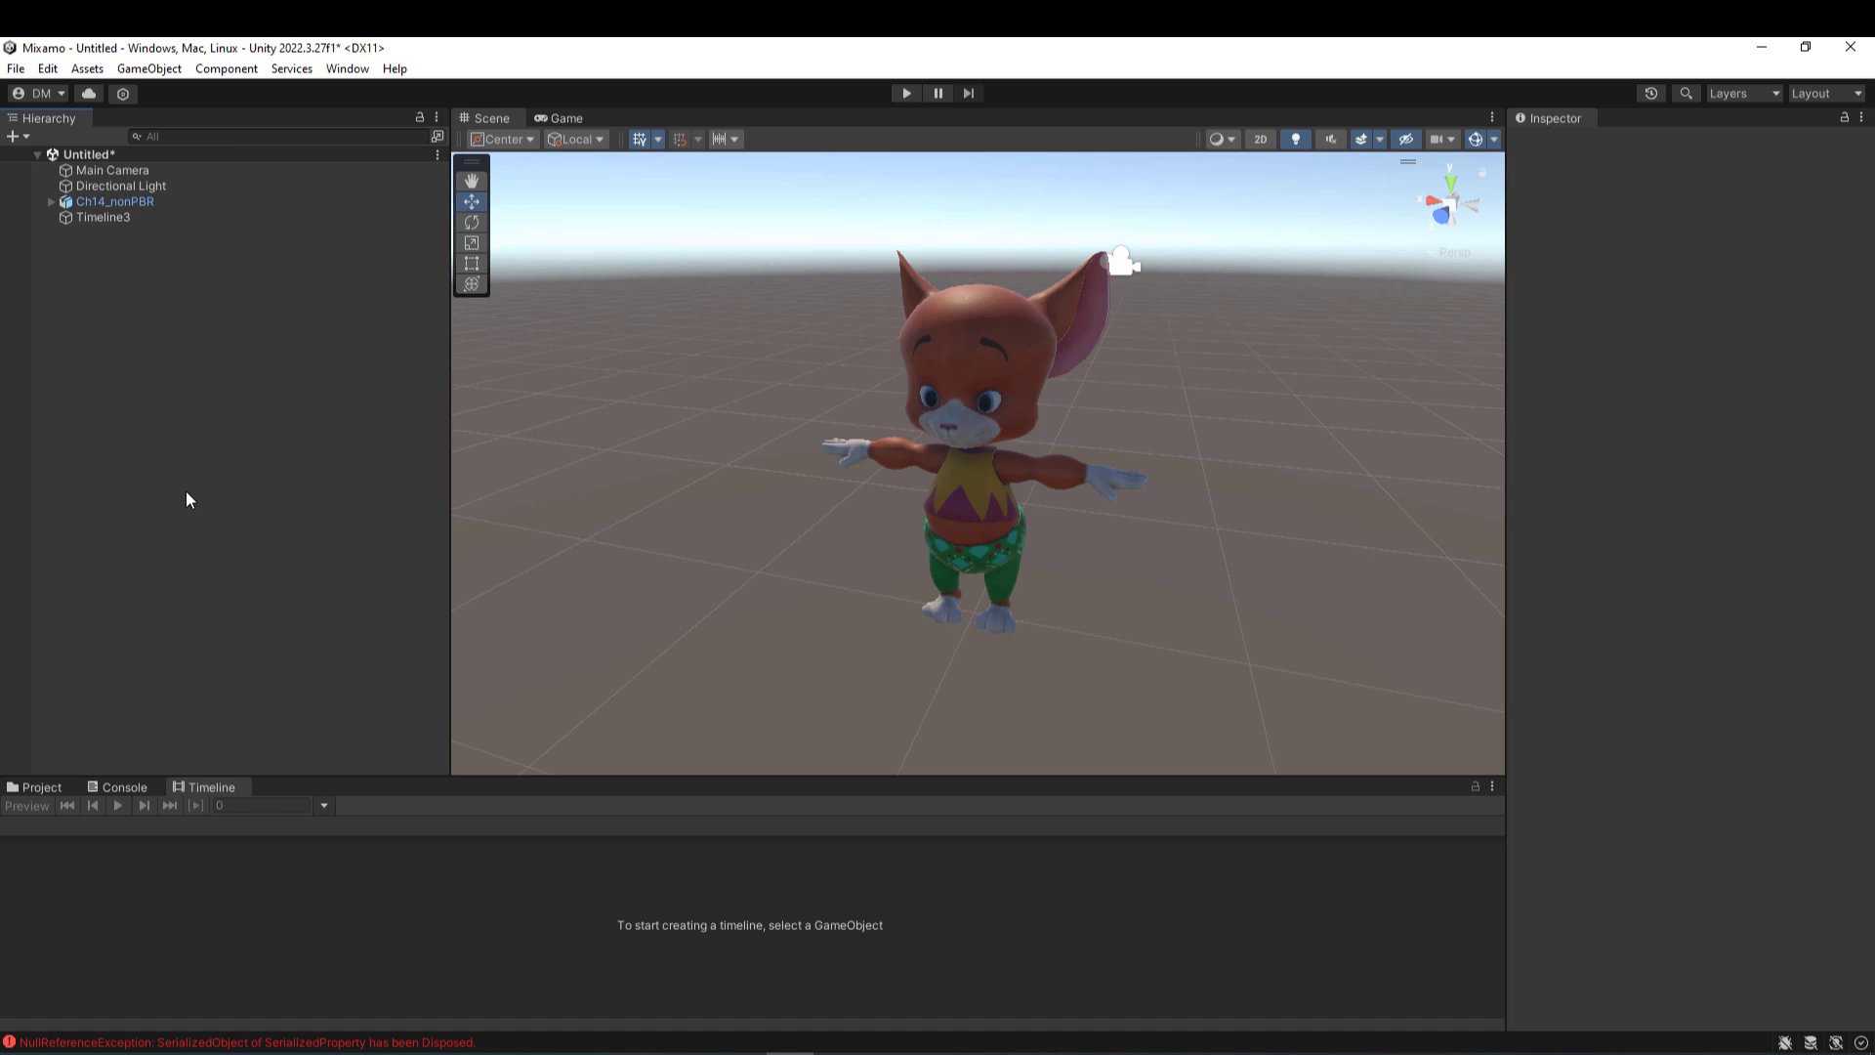
{"action": "left_click", "coordinate": [108, 216]}
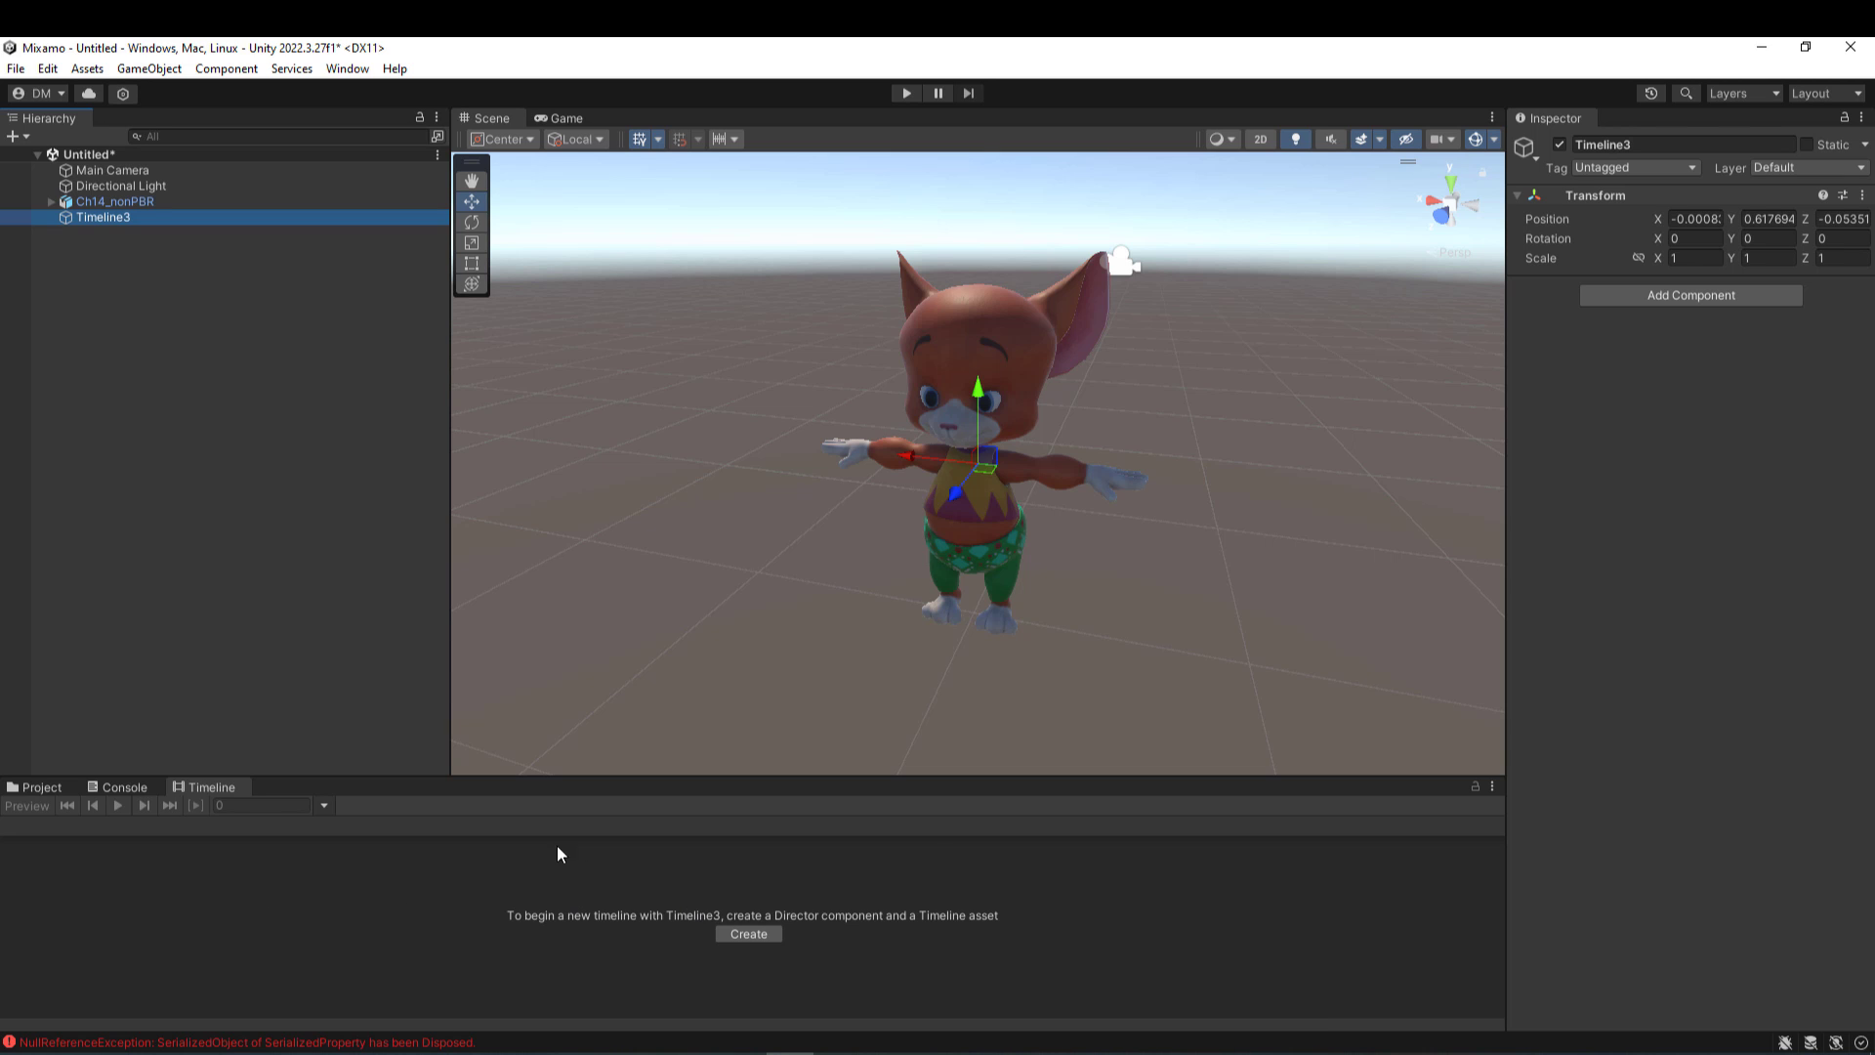
Step: Create Timeline3Timeline.playable for Timeline3 and save it in Assets/Kkkk/Animations
{"action": "left_click", "coordinate": [740, 934]}
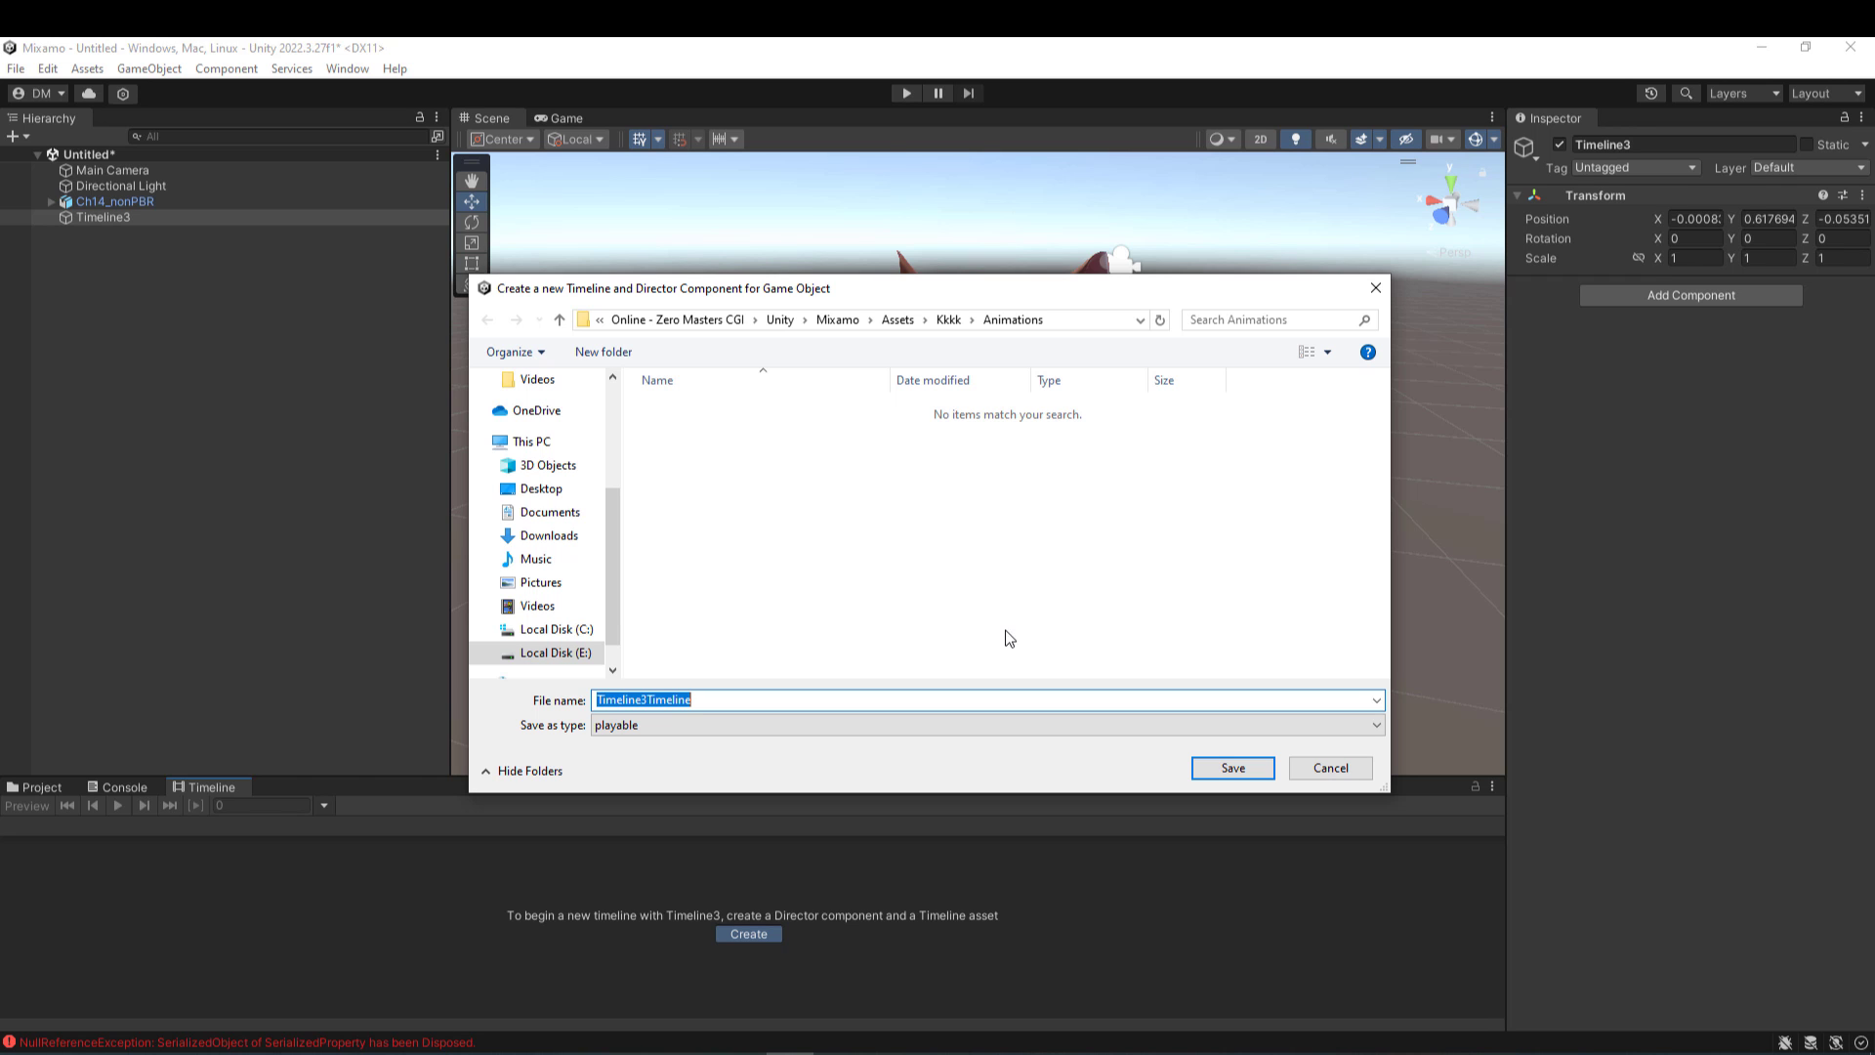
{"action": "left_click", "coordinate": [1232, 767]}
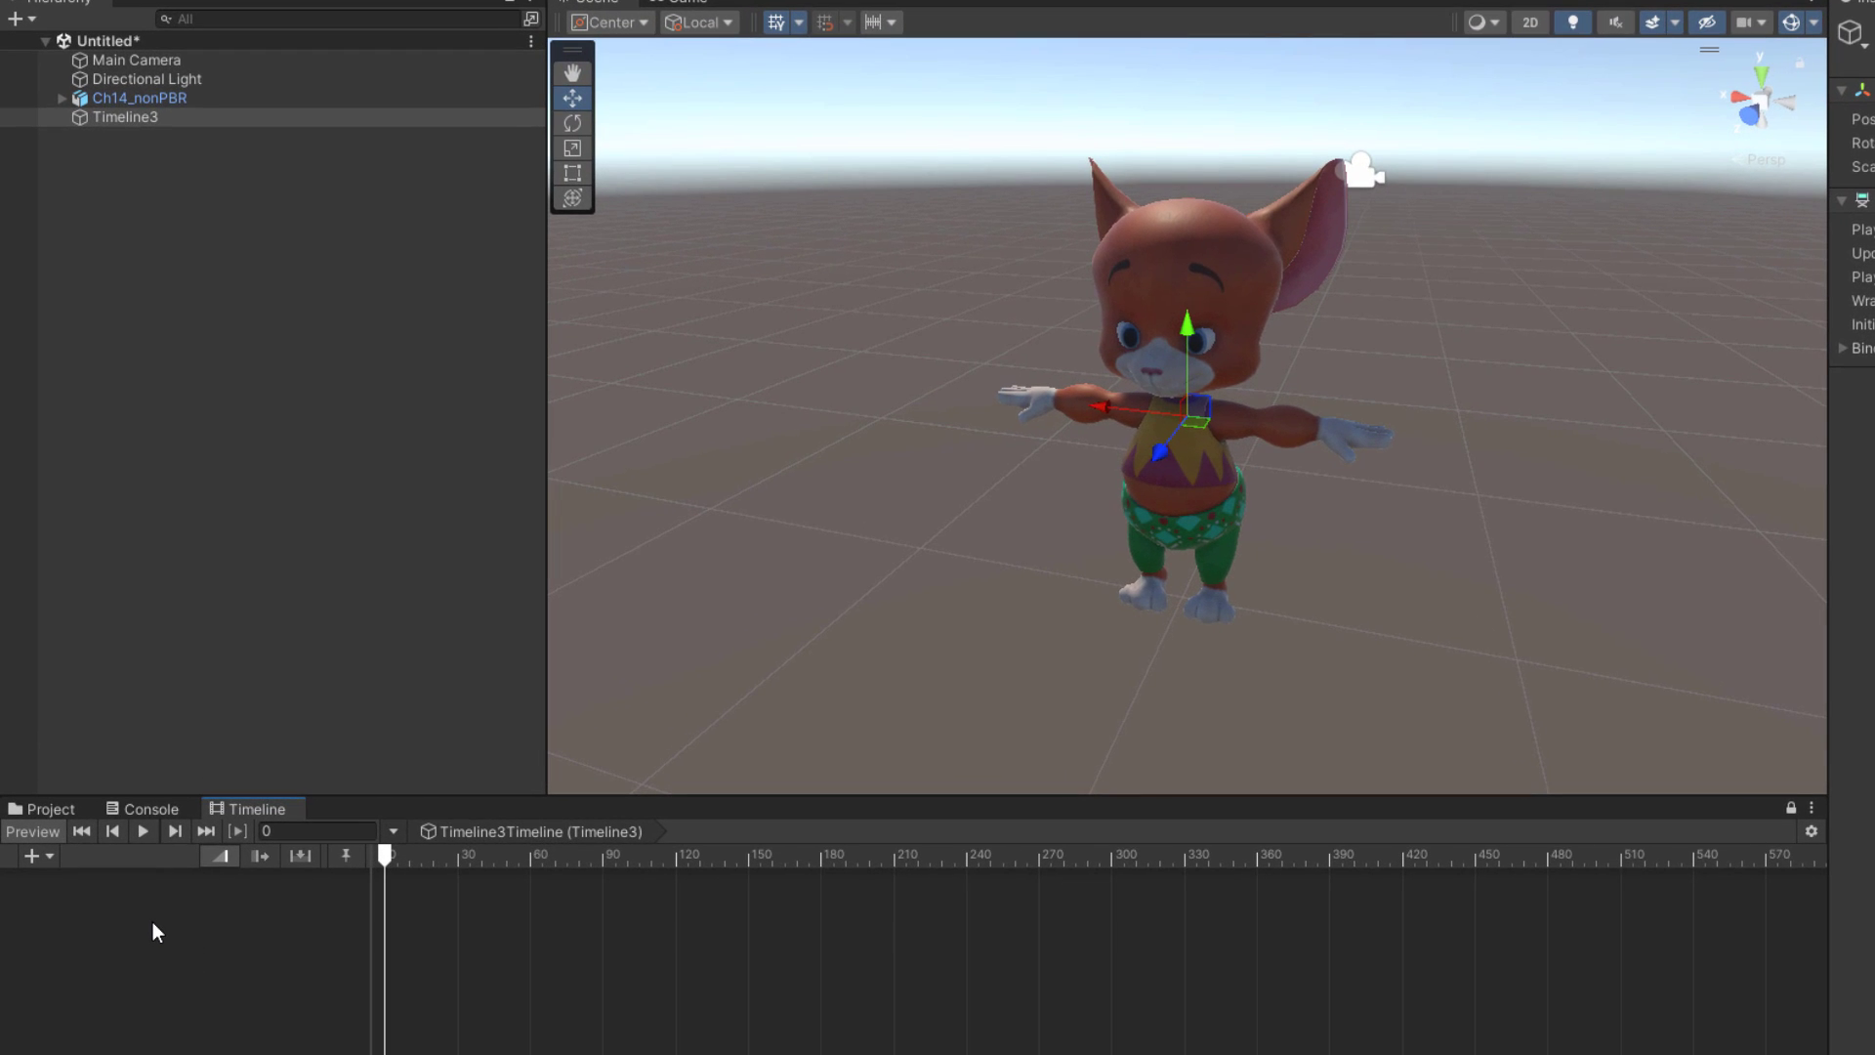
Step: Add an Animation track bound to Ch14_nonPBR's Animator
{"action": "right_click", "coordinate": [152, 924]}
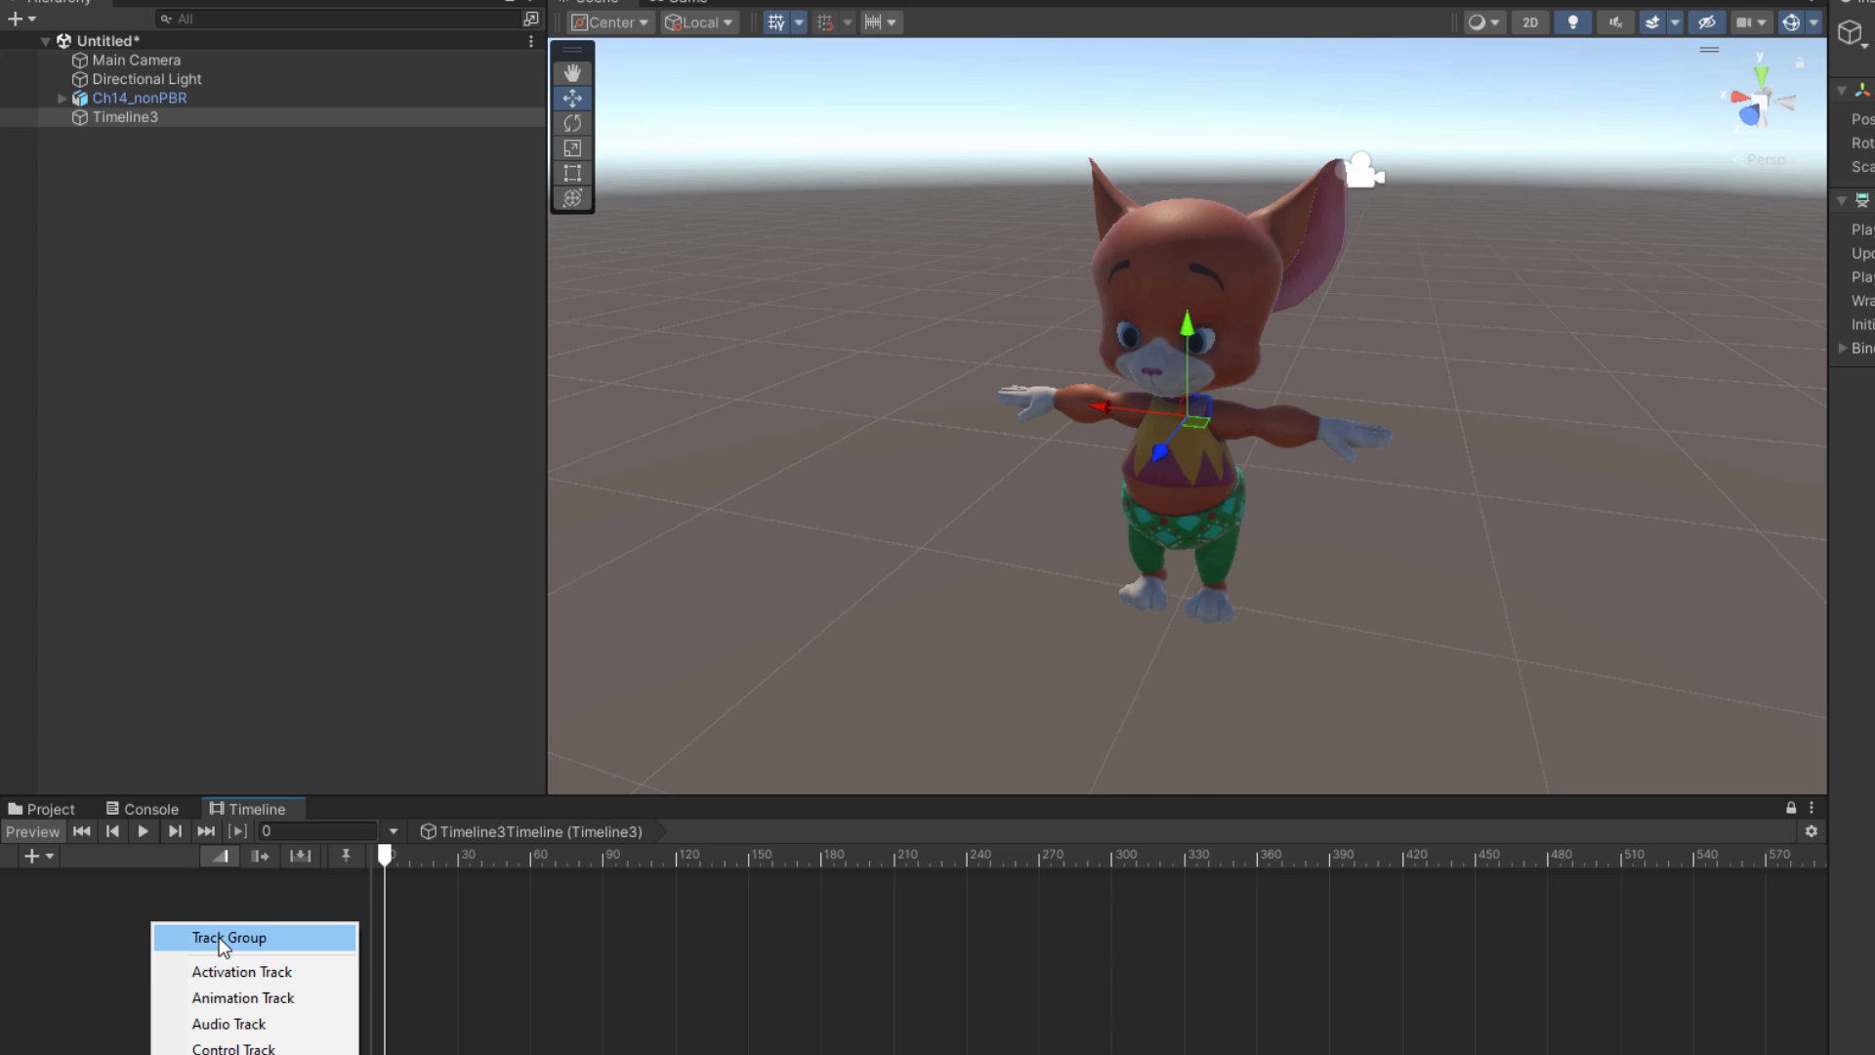
{"action": "left_click", "coordinate": [271, 998]}
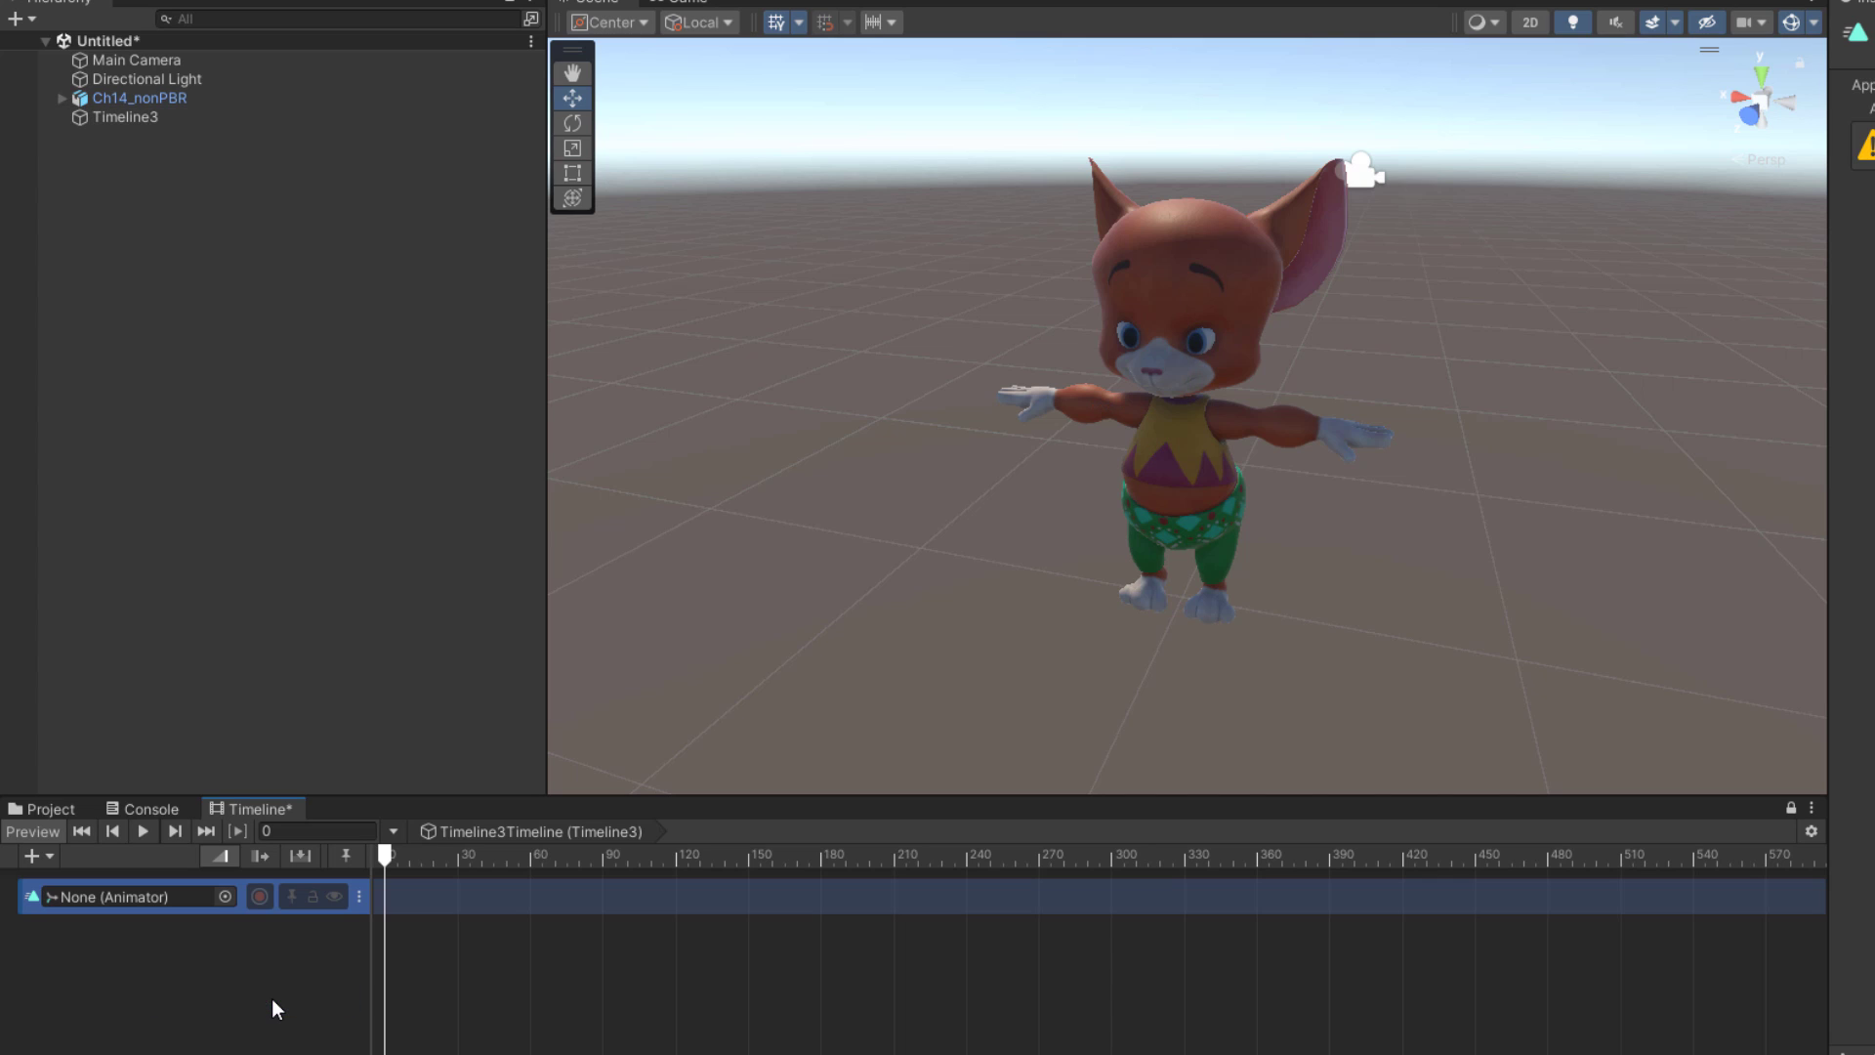
{"action": "left_click", "coordinate": [226, 899]}
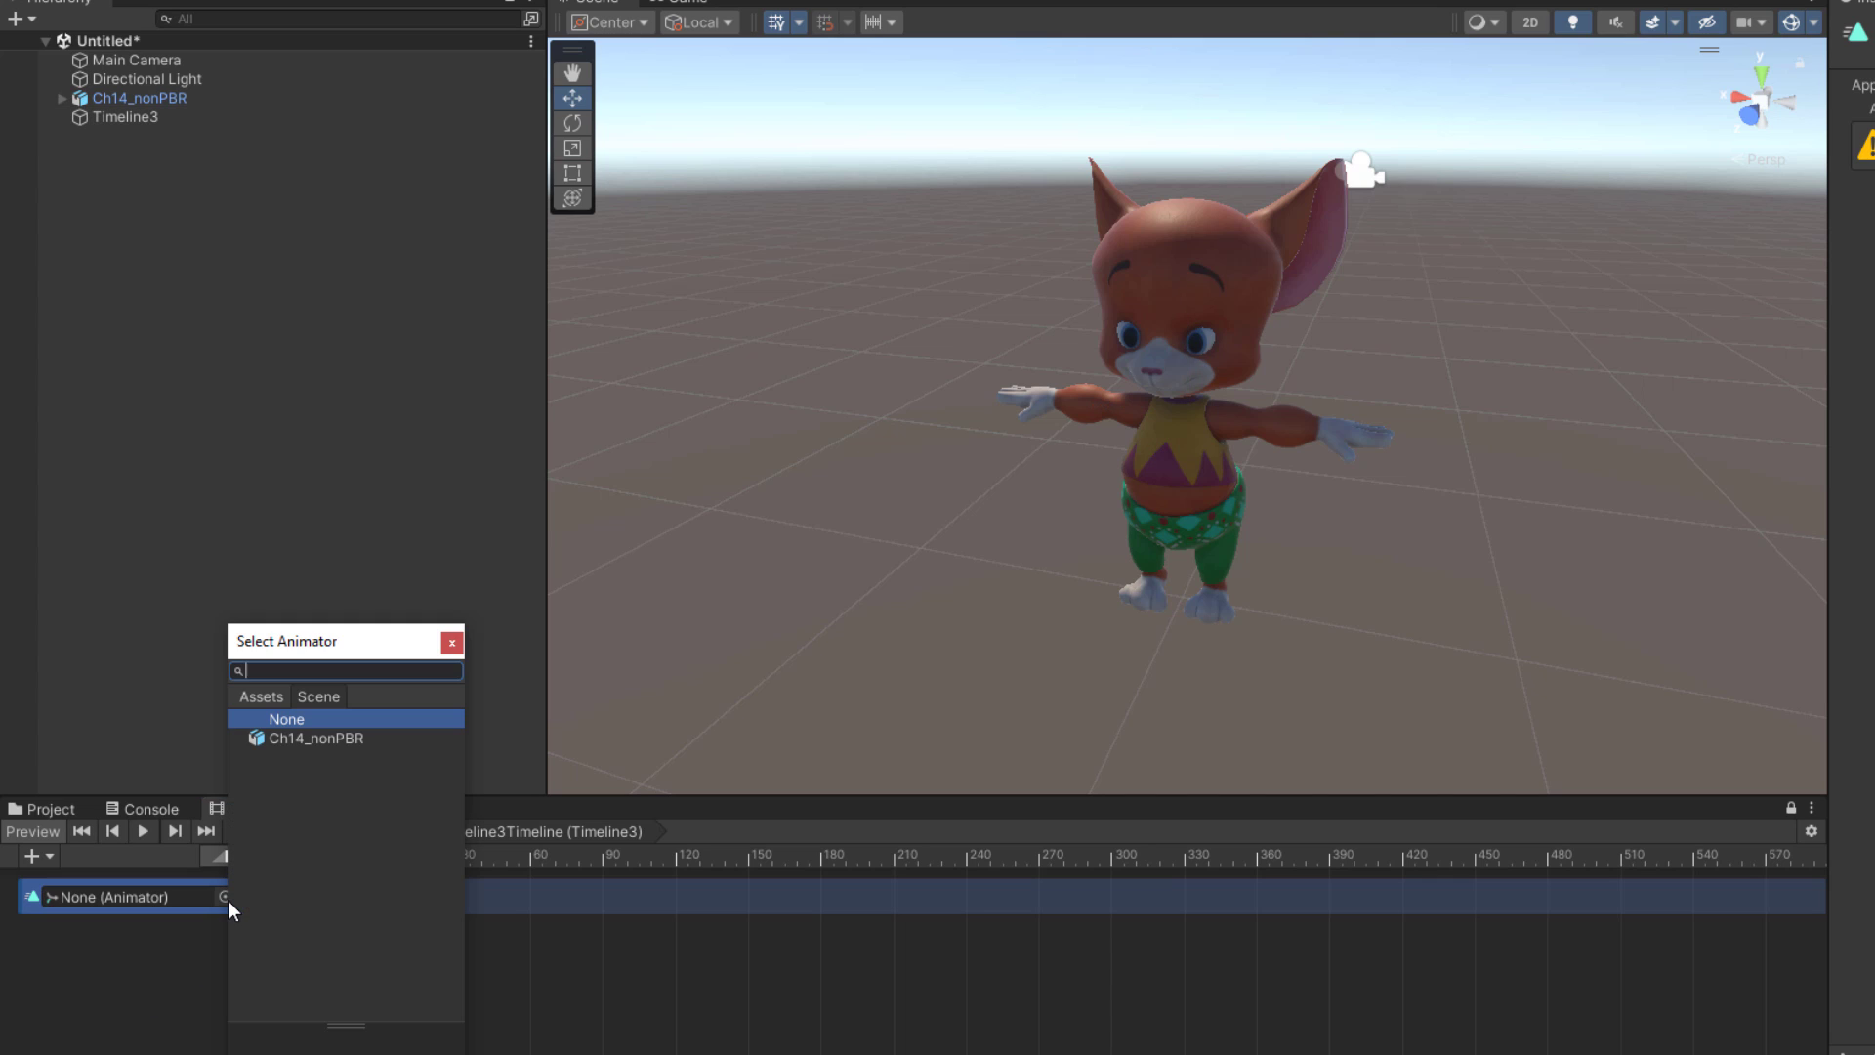
{"action": "left_click", "coordinate": [314, 740]}
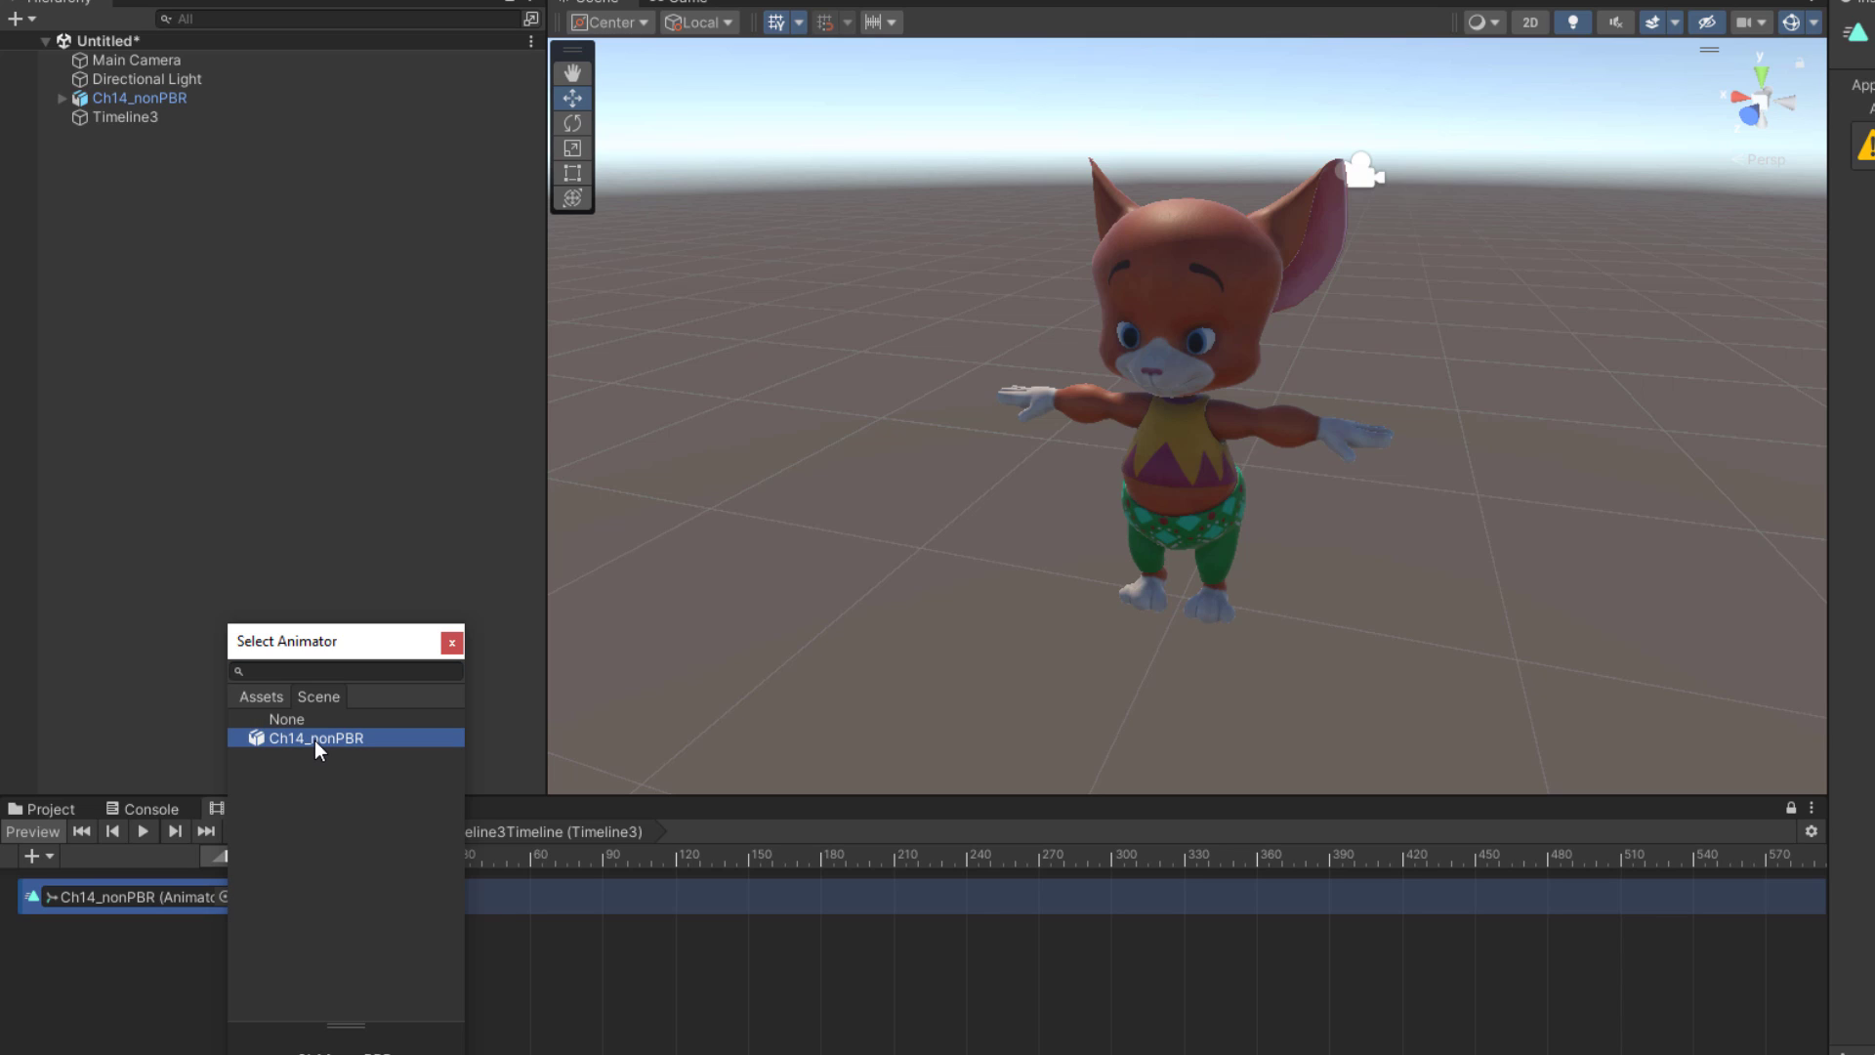
{"action": "double_click", "coordinate": [314, 740]}
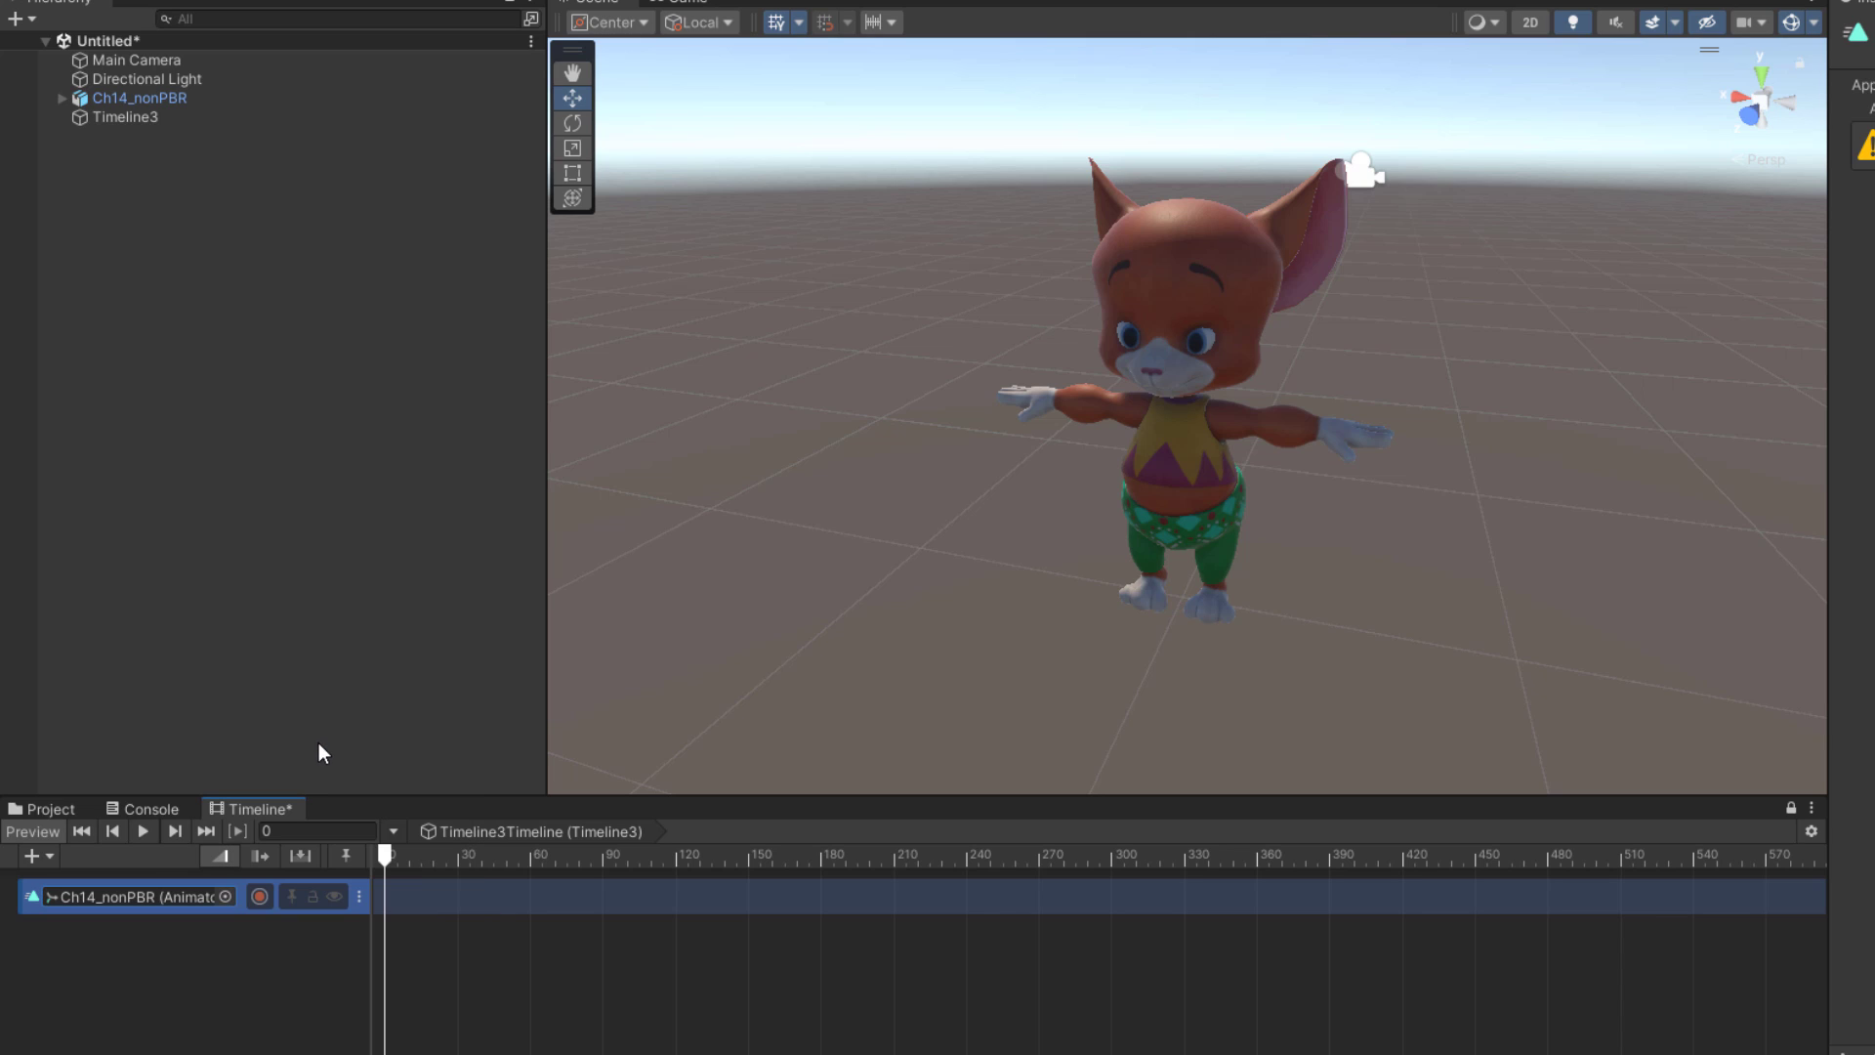
{"action": "right_click", "coordinate": [414, 905]}
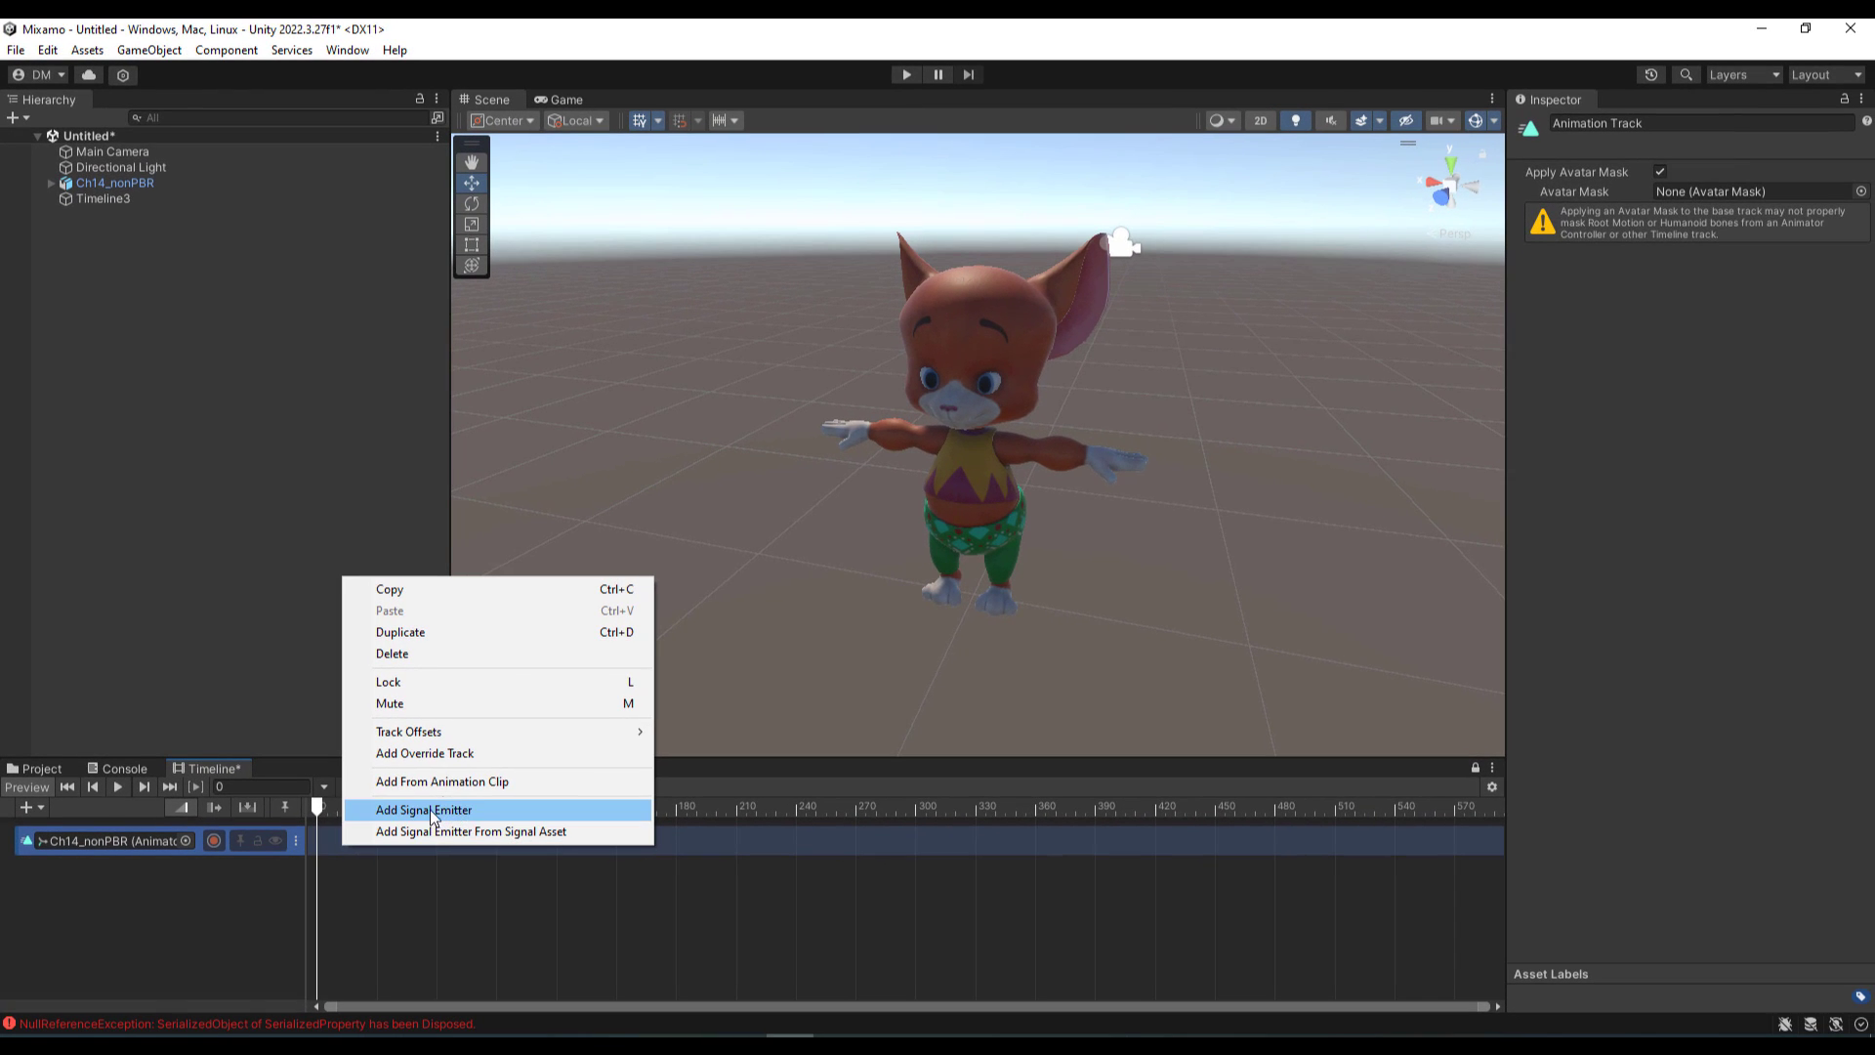
{"action": "left_click", "coordinate": [459, 782]}
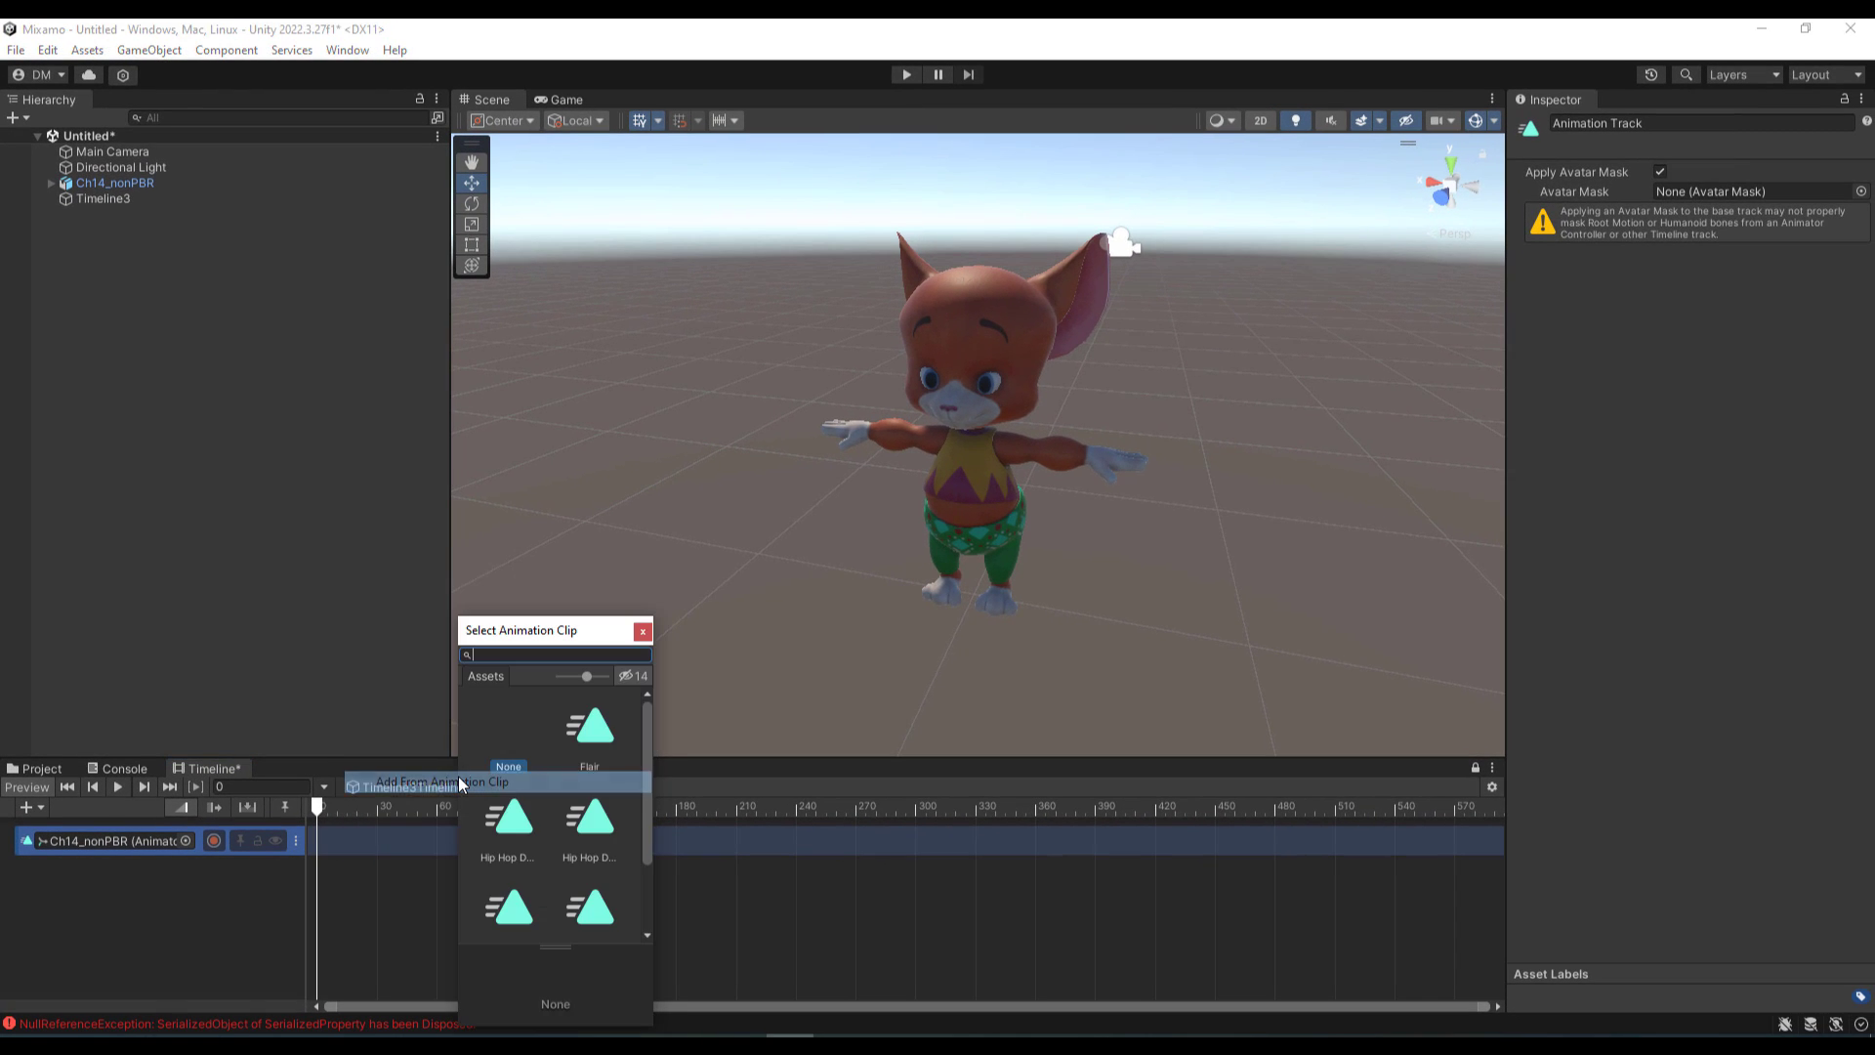
Step: Redock the Timeline editor beside the Project panel and open Assets/Kkkk/Animations
{"action": "left_click", "coordinate": [210, 770]}
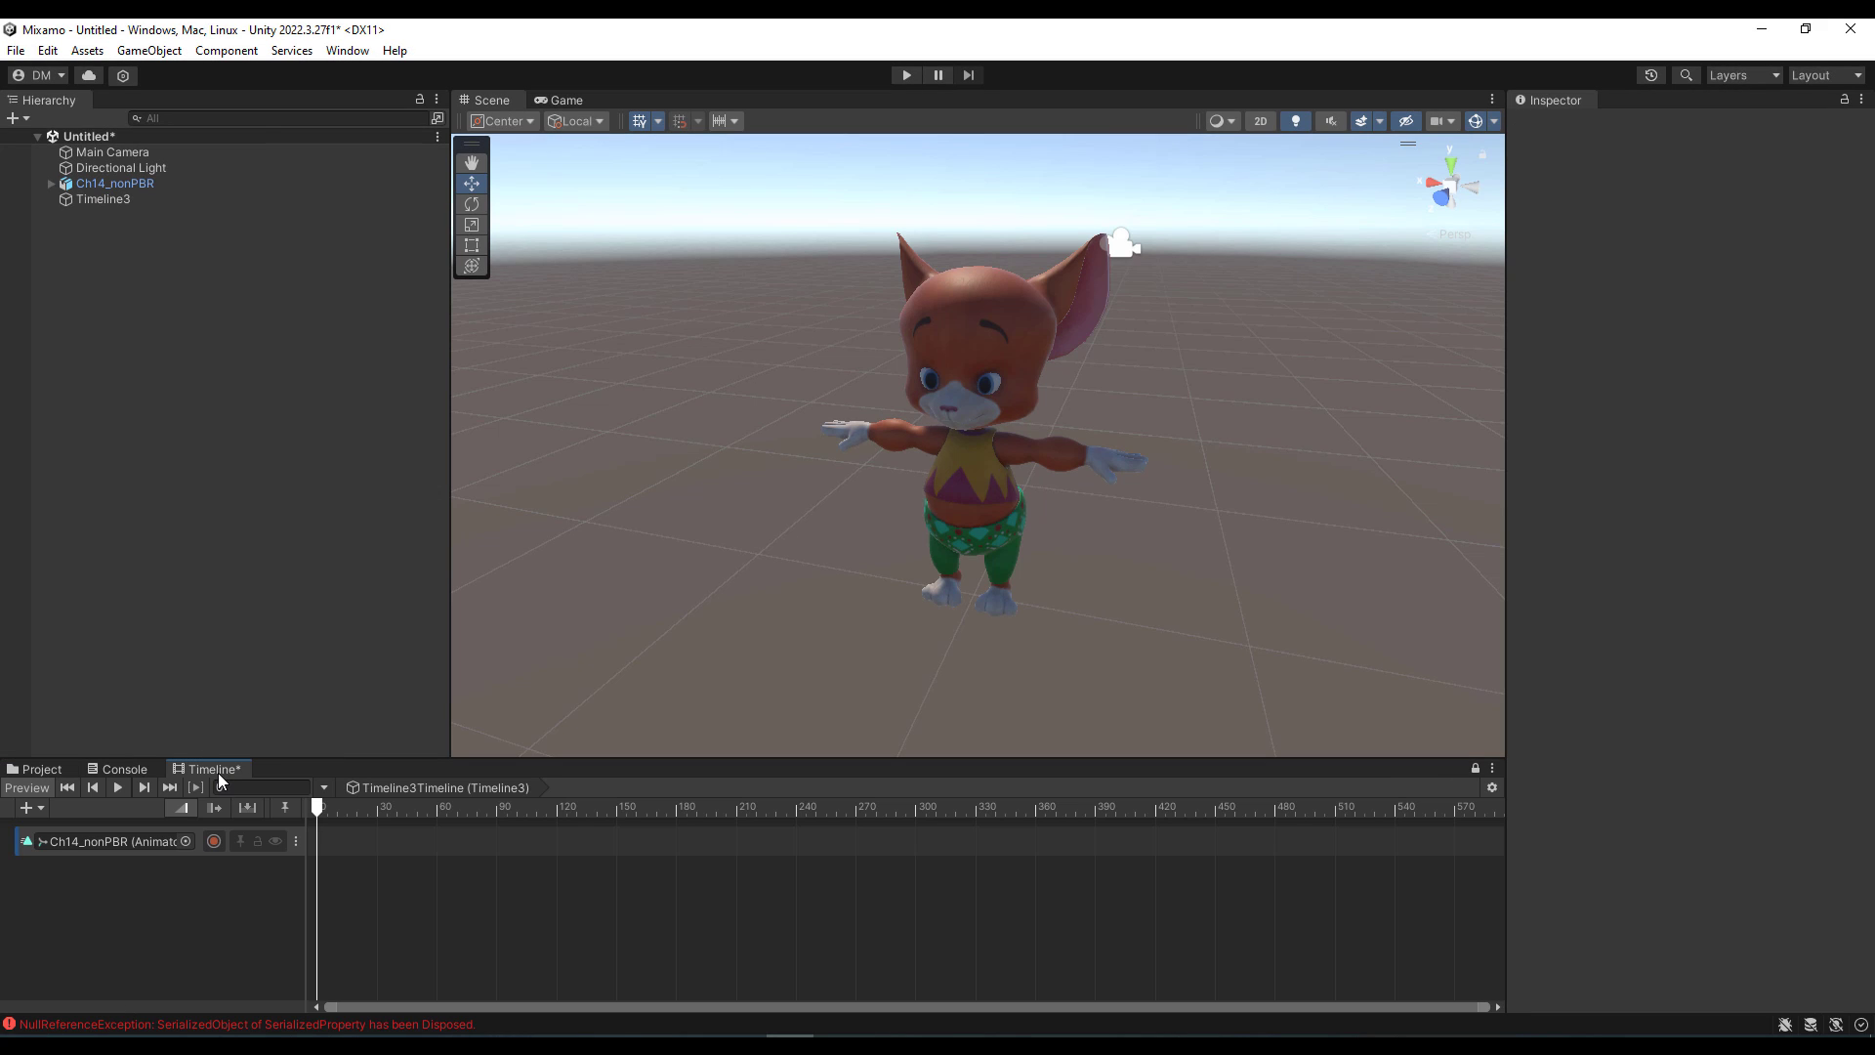
{"action": "left_click_drag", "start_coordinate": [215, 770], "coordinate": [248, 755]}
{"action": "left_click_drag", "start_coordinate": [334, 696], "coordinate": [341, 690]}
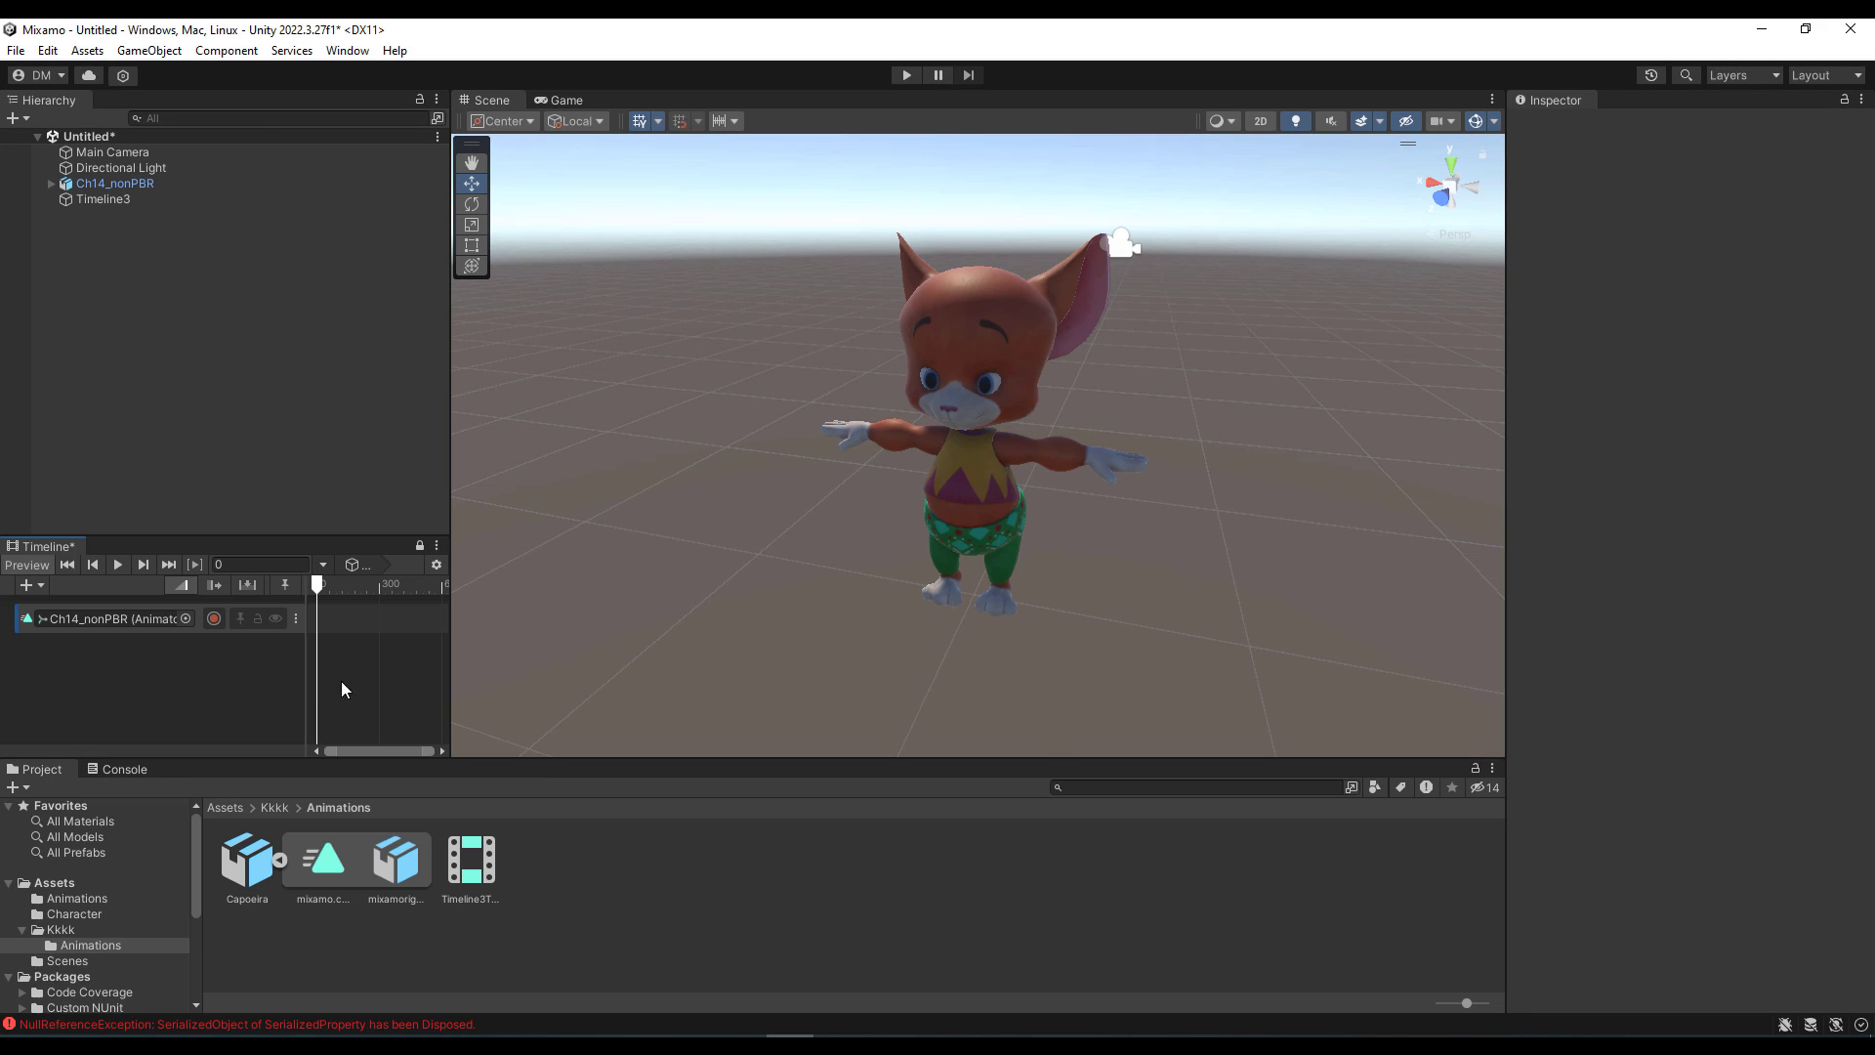
{"action": "key", "text": "BackSpace"}
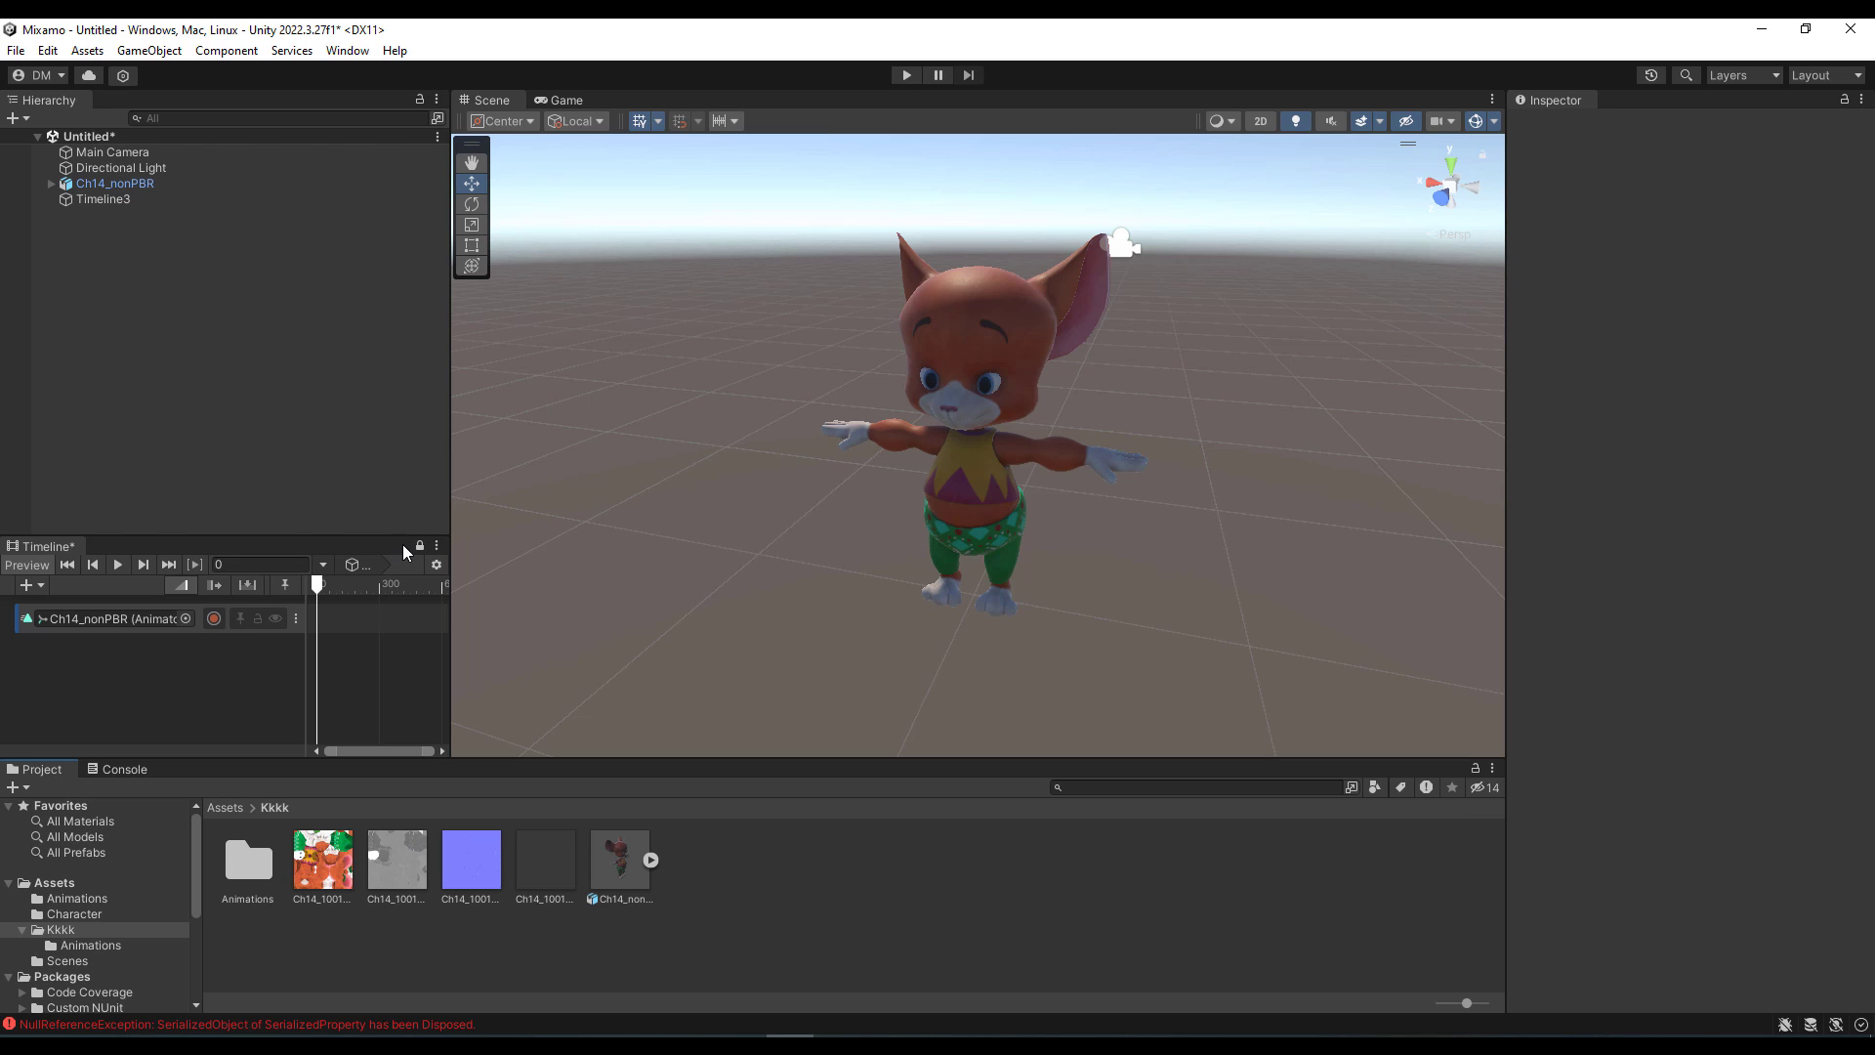
{"action": "left_click_drag", "start_coordinate": [452, 538], "coordinate": [547, 530]}
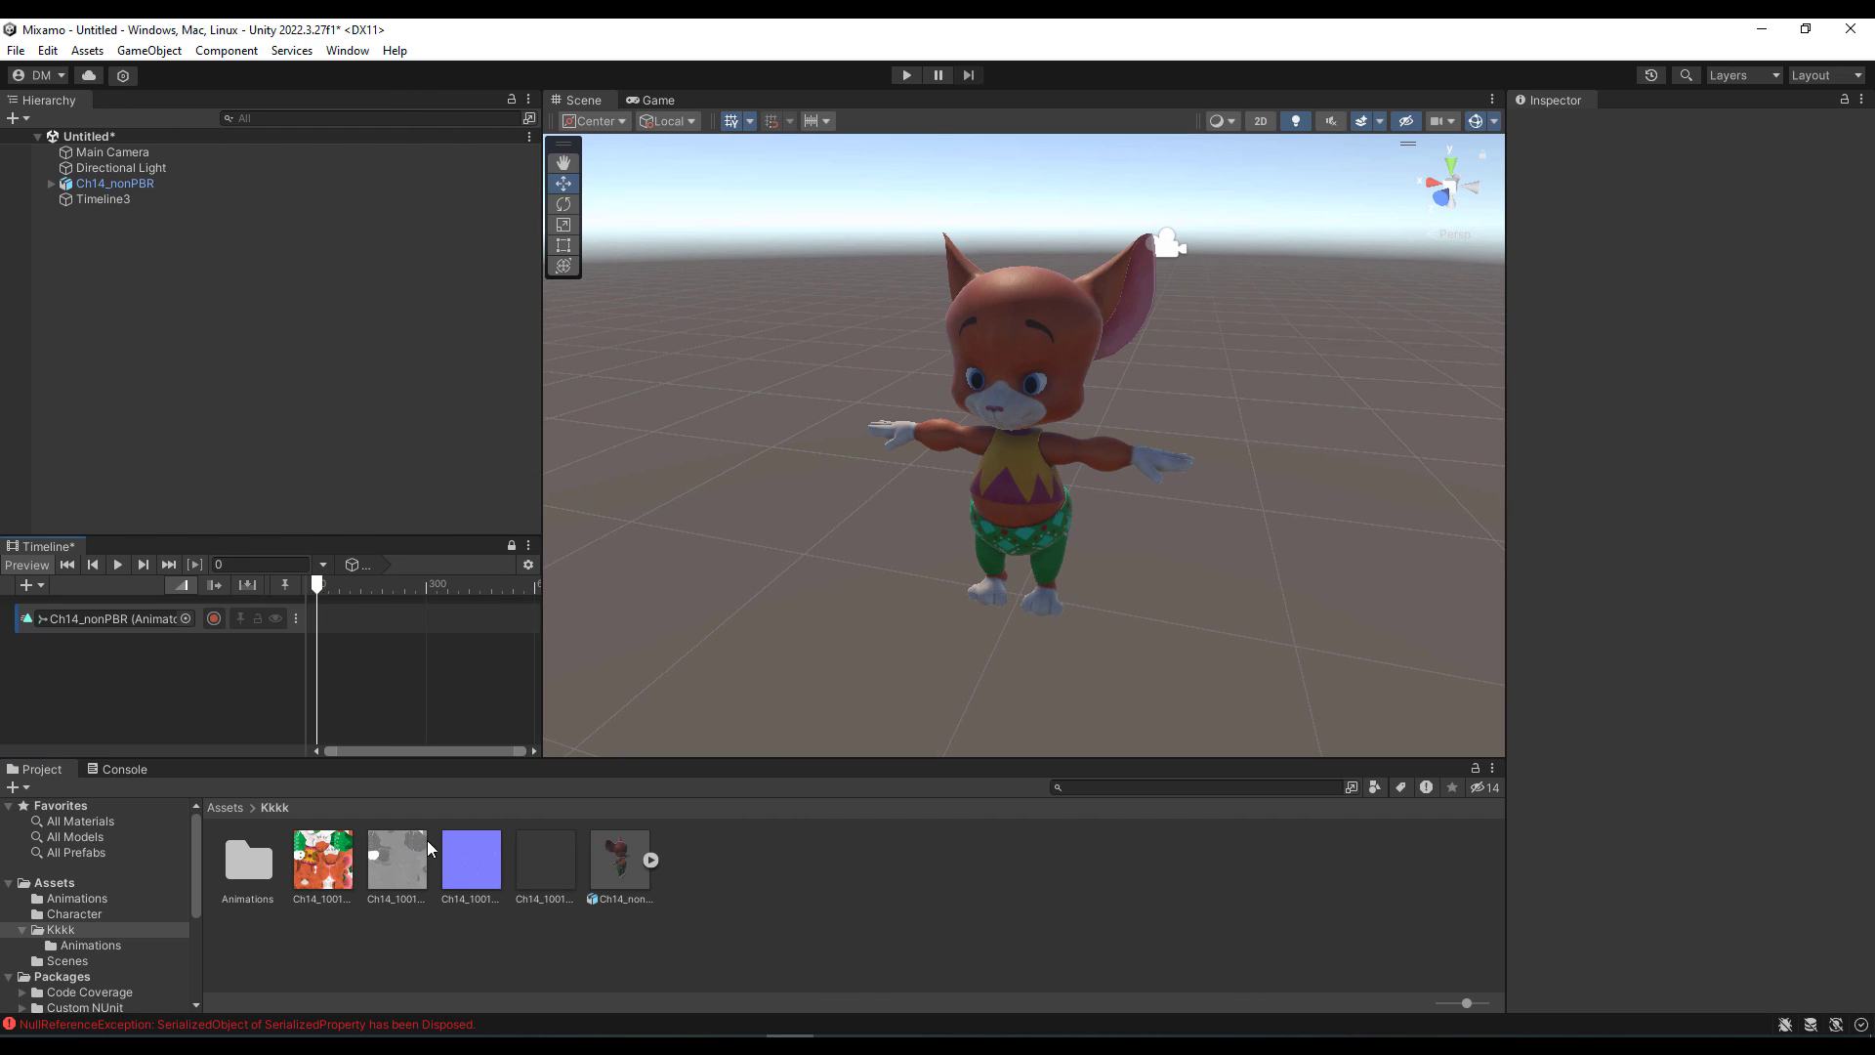
{"action": "double_click", "coordinate": [254, 867]}
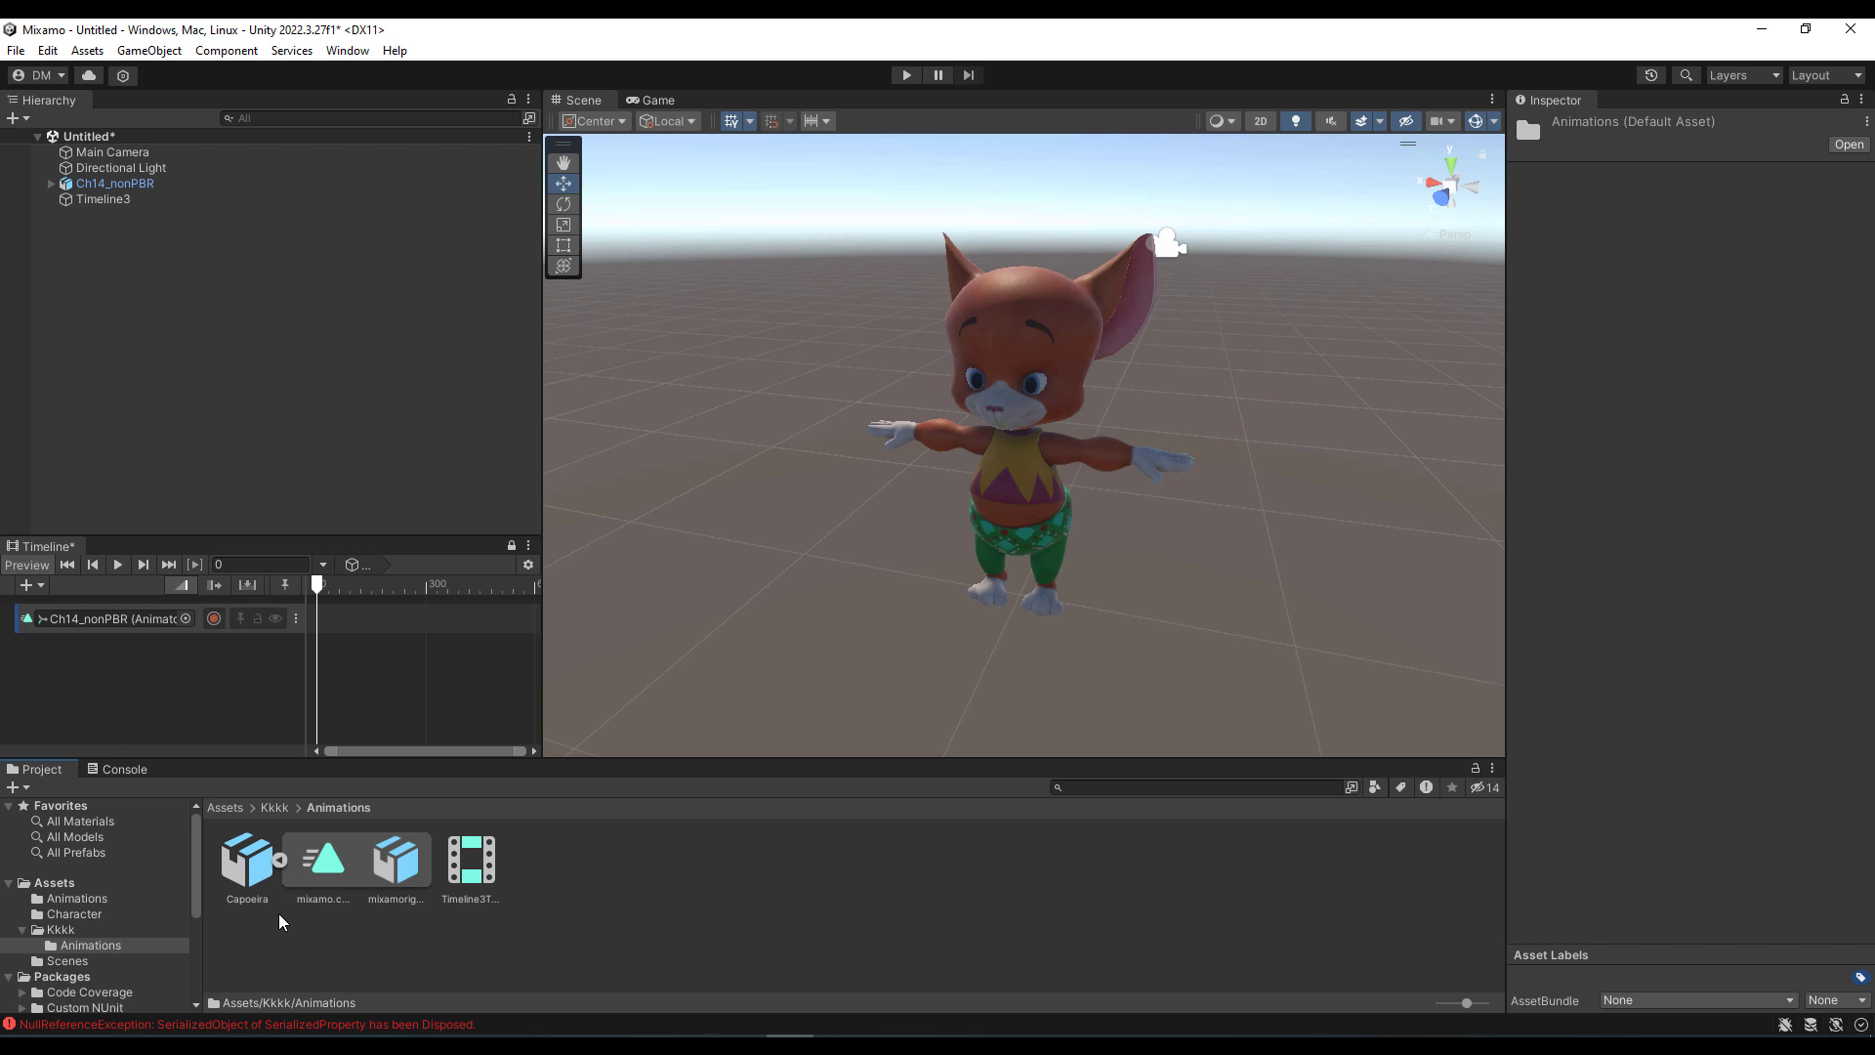
Step: Place Capoeira's mixamo.com clip at the start of the Ch14_nonPBR track
{"action": "left_click", "coordinate": [264, 874]}
{"action": "left_click", "coordinate": [279, 859]}
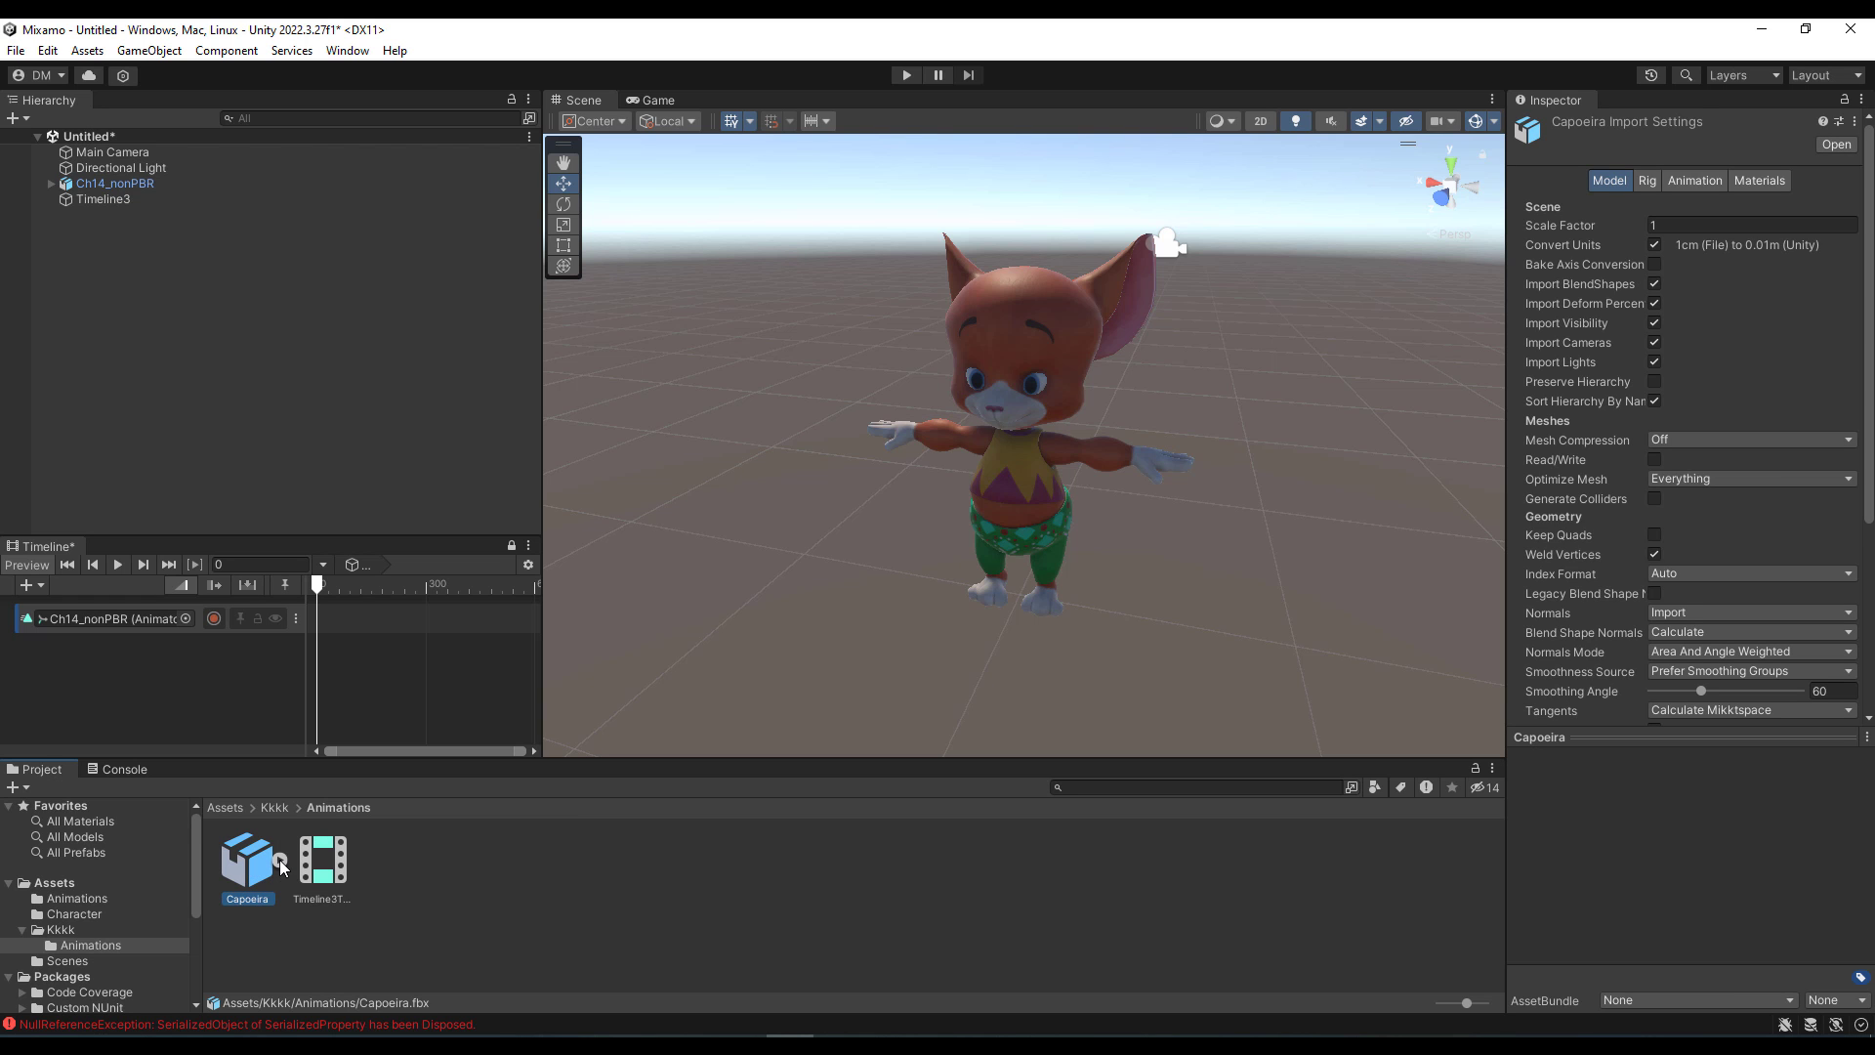
{"action": "left_click", "coordinate": [279, 859]}
{"action": "left_click", "coordinate": [320, 864]}
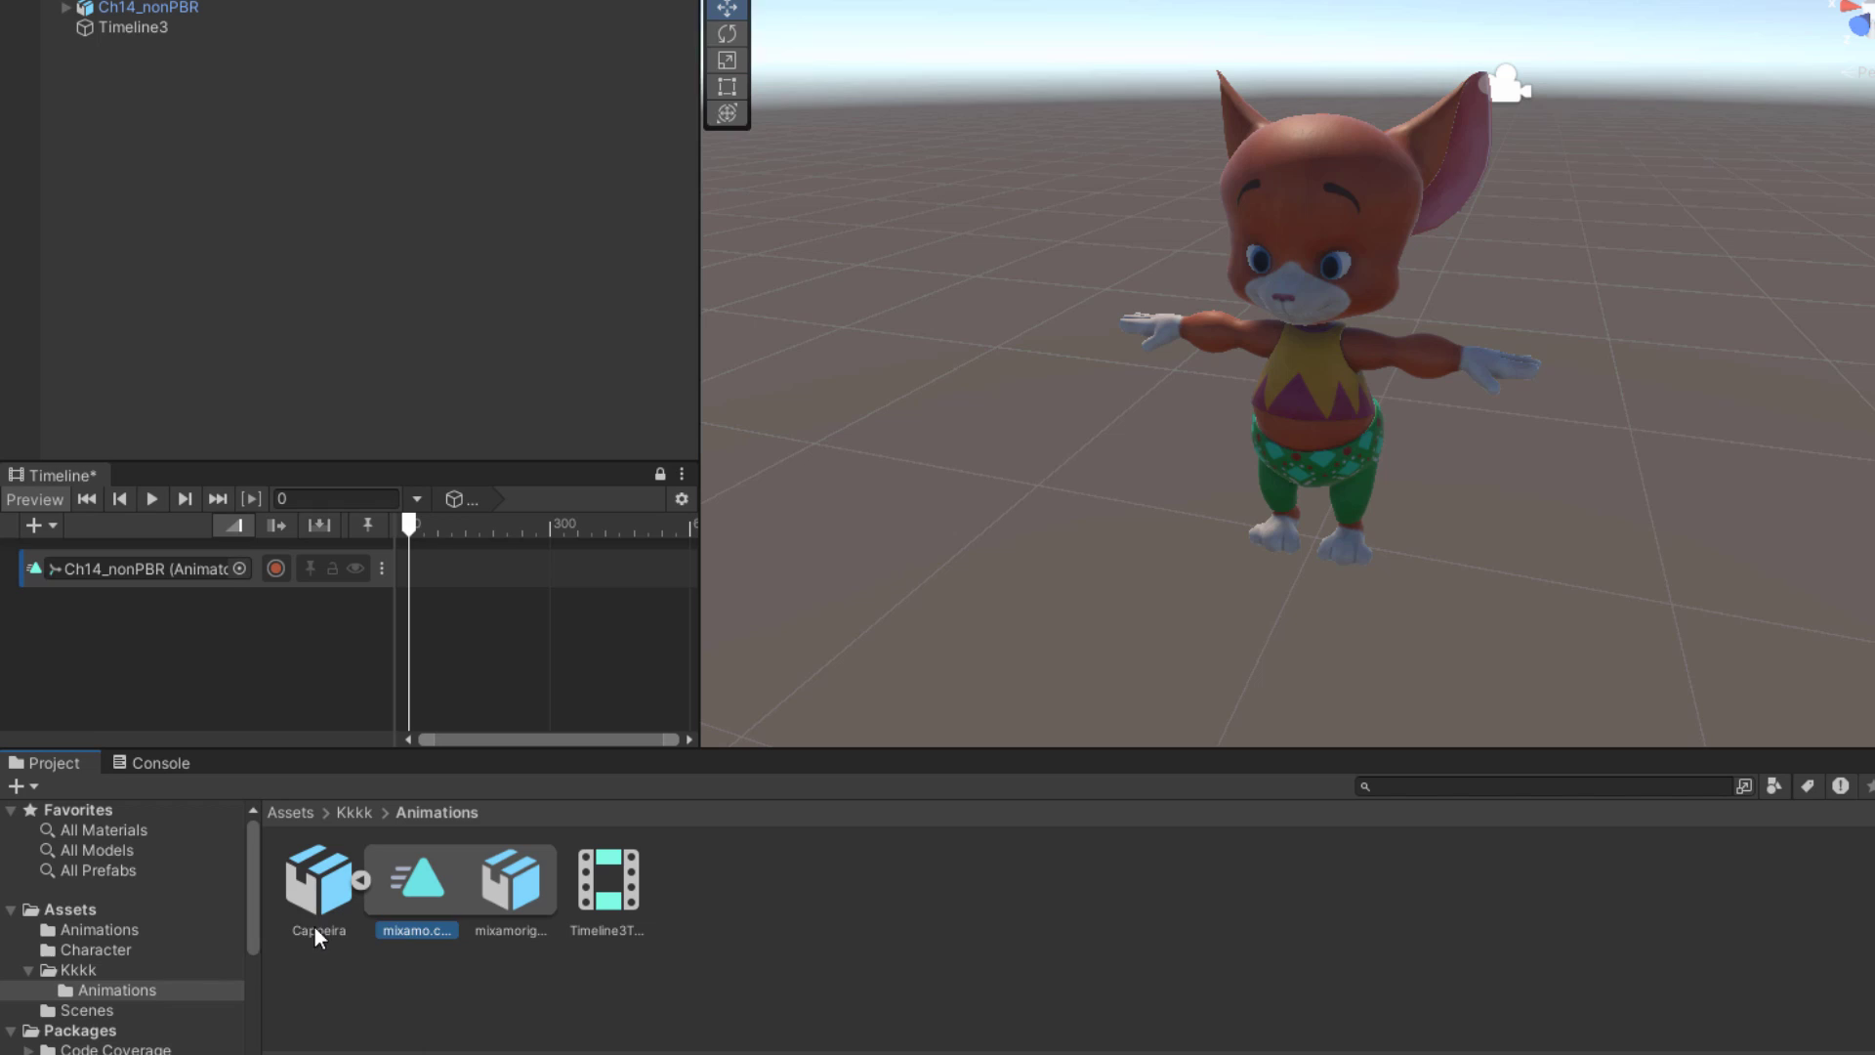
{"action": "left_click", "coordinate": [237, 864]}
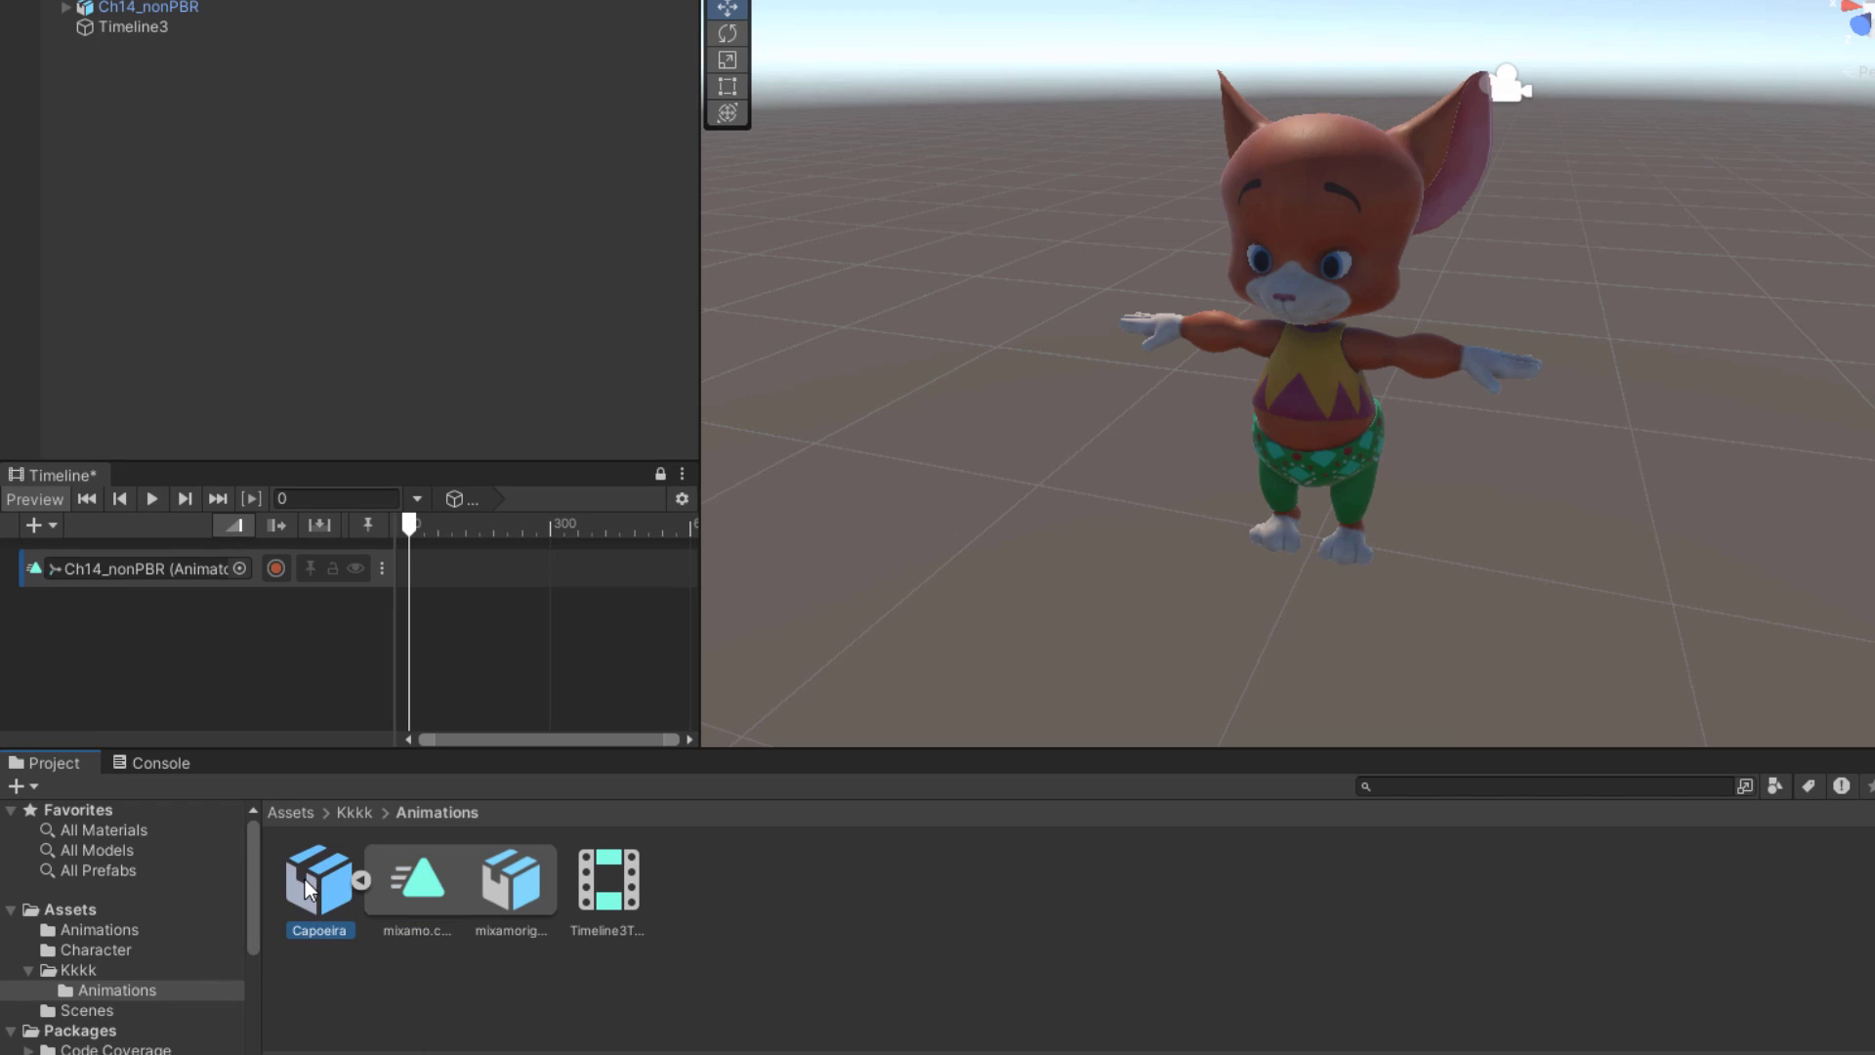
{"action": "left_click", "coordinate": [418, 894]}
{"action": "left_click_drag", "start_coordinate": [418, 893], "coordinate": [477, 614]}
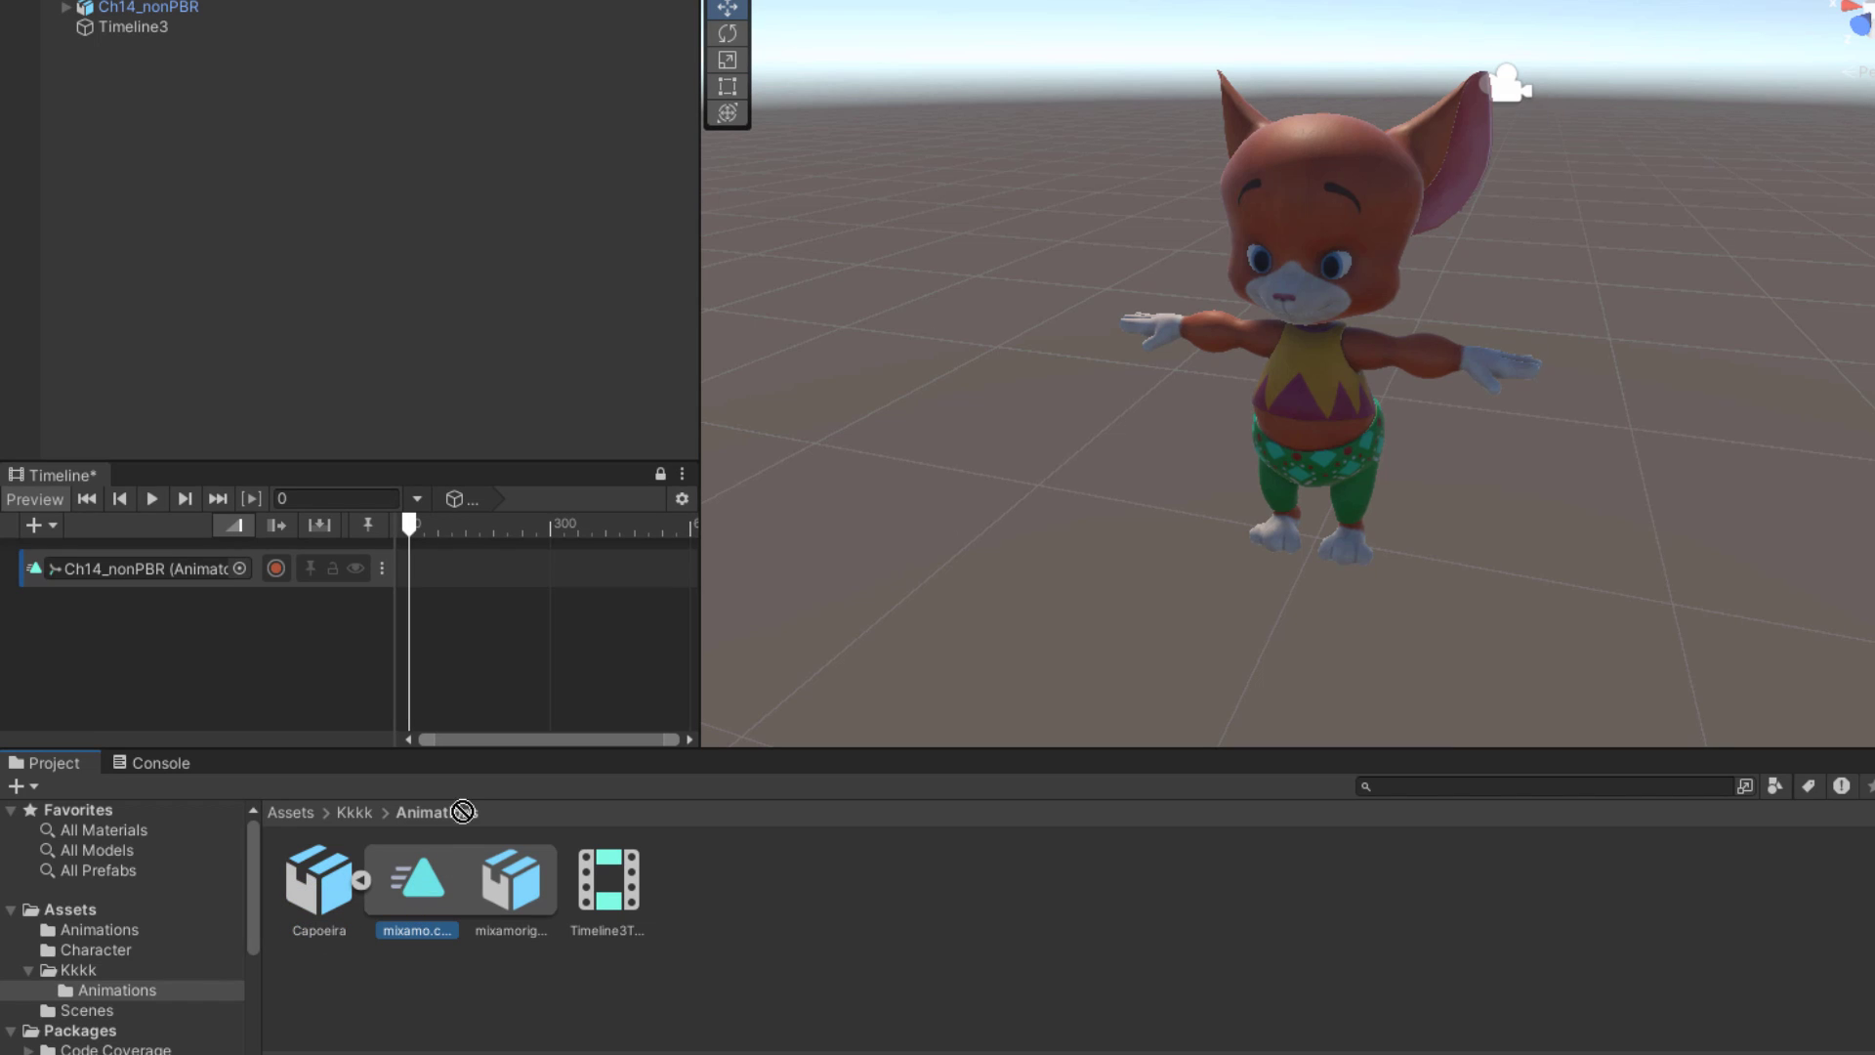
{"action": "left_click_drag", "start_coordinate": [428, 554], "coordinate": [430, 559]}
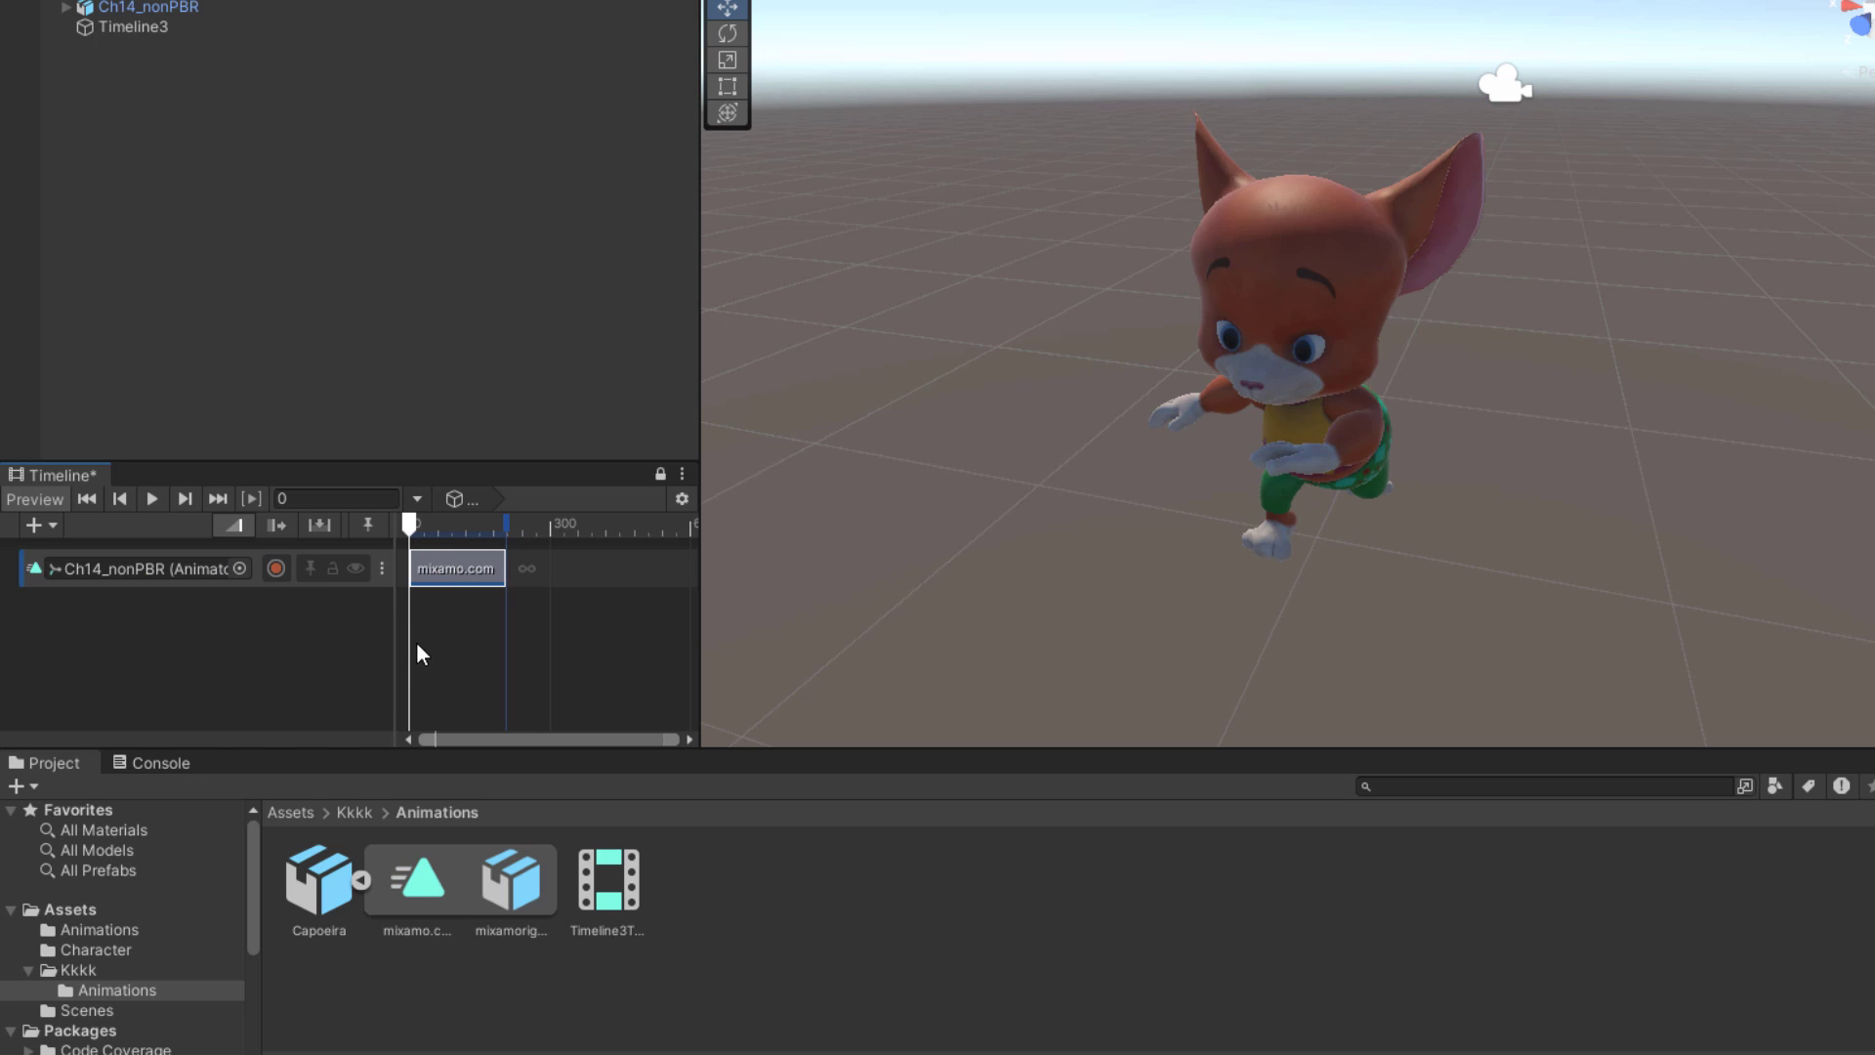
{"action": "left_click", "coordinate": [442, 682]}
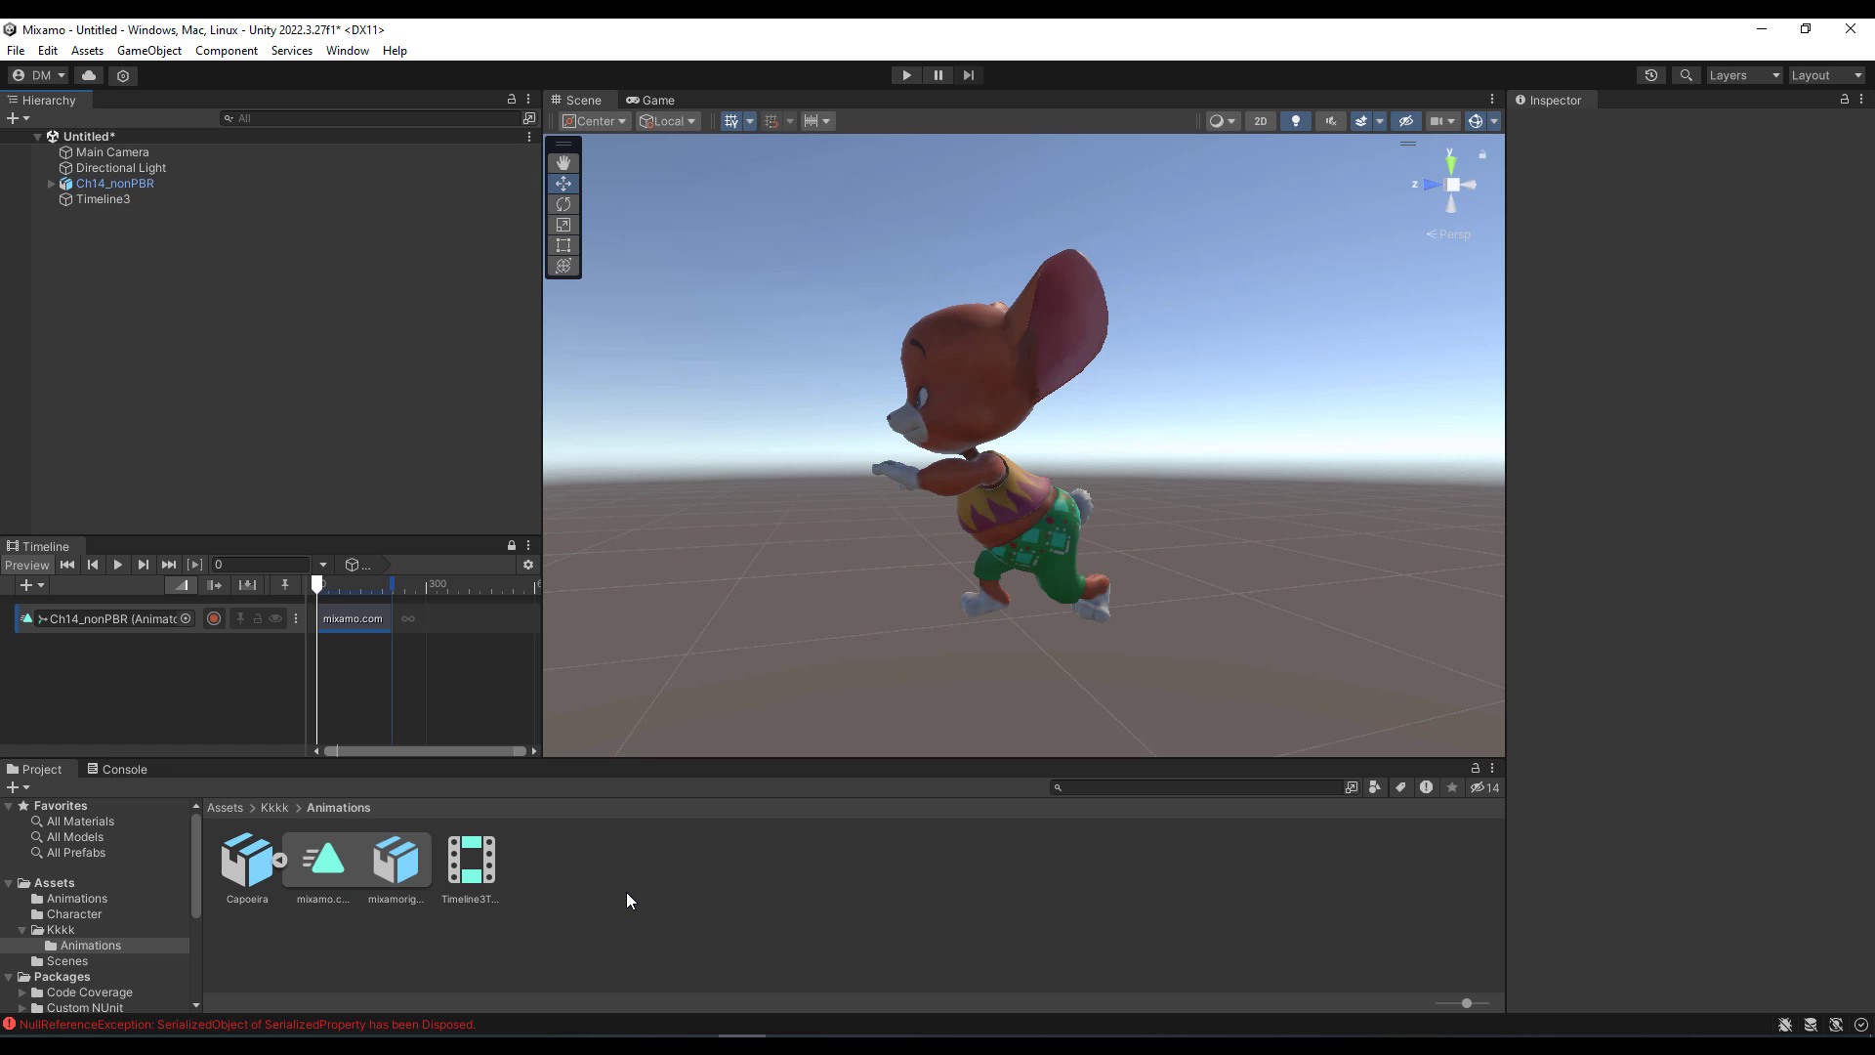
Step: Inspect the mixamo.com clip, then dock the Timeline editor alongside Project and Console
{"action": "left_click", "coordinate": [330, 621]}
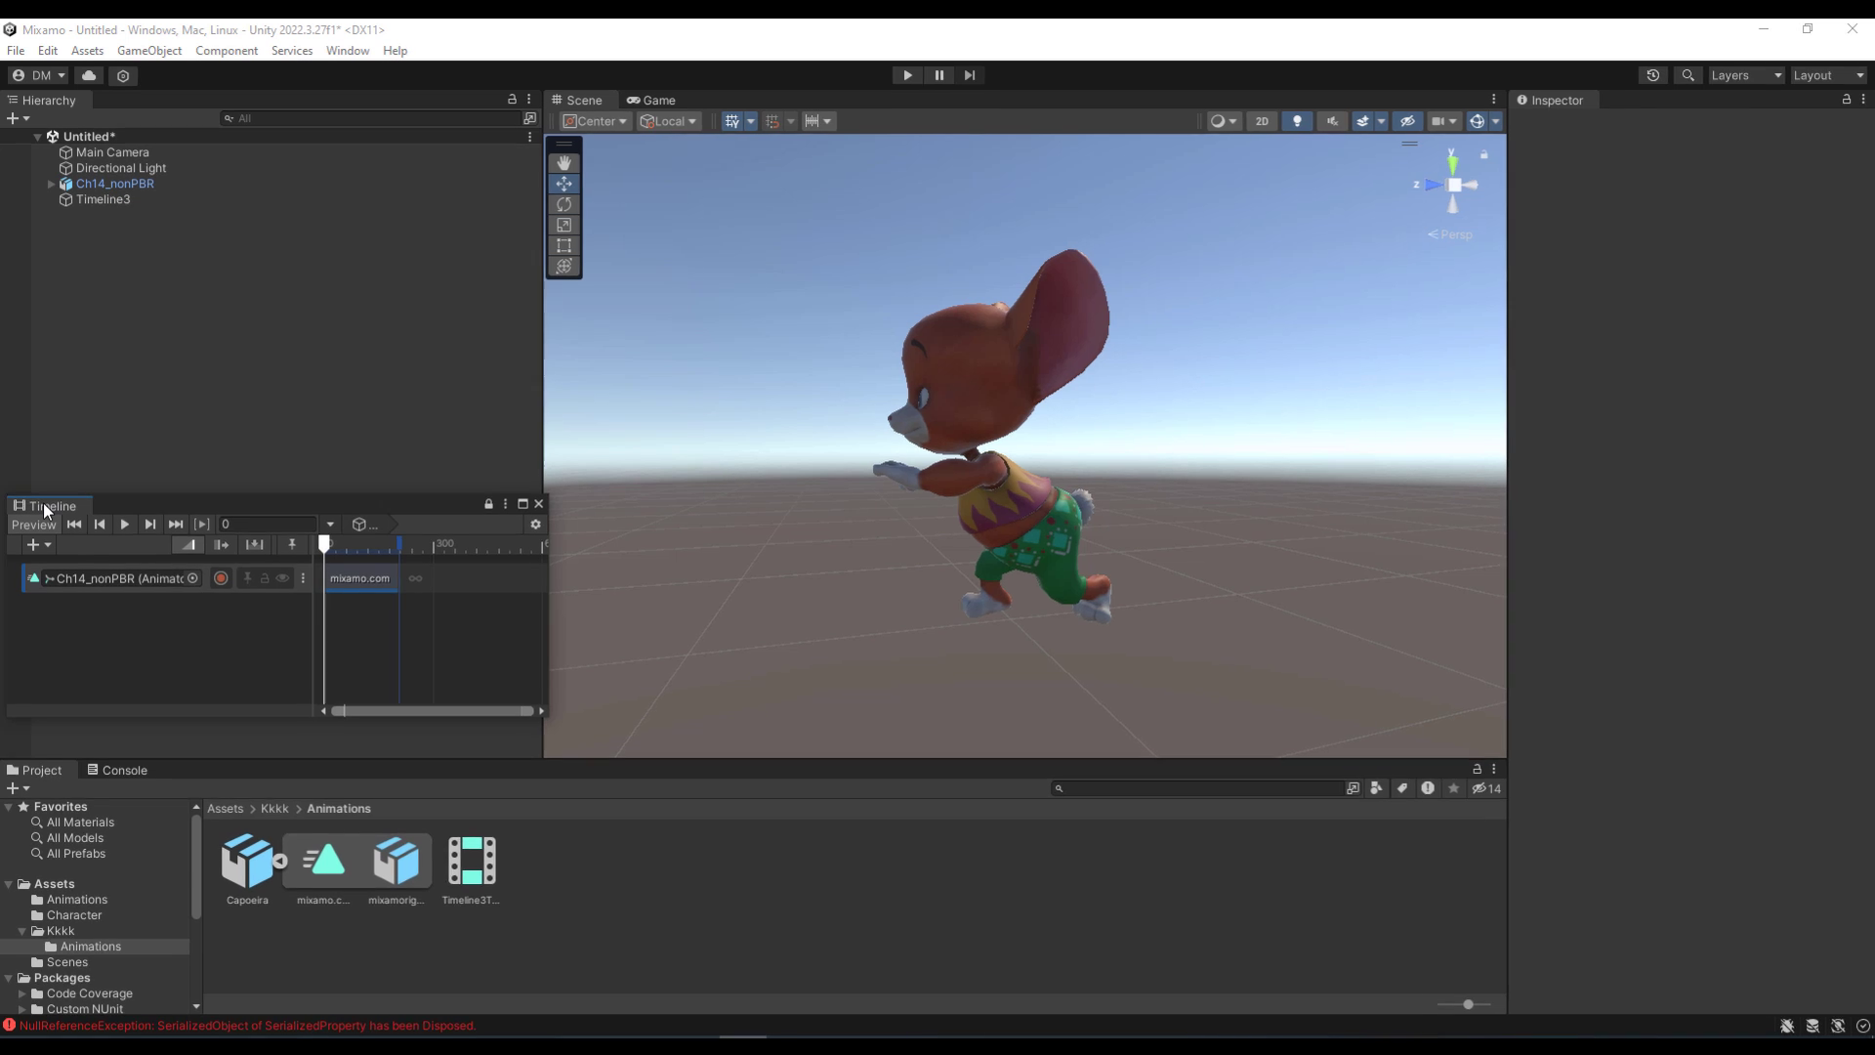
{"action": "mouse_move", "coordinate": [44, 606]}
{"action": "left_mouse_down"}
{"action": "mouse_move", "coordinate": [215, 759]}
{"action": "mouse_move", "coordinate": [242, 858]}
{"action": "left_mouse_up"}
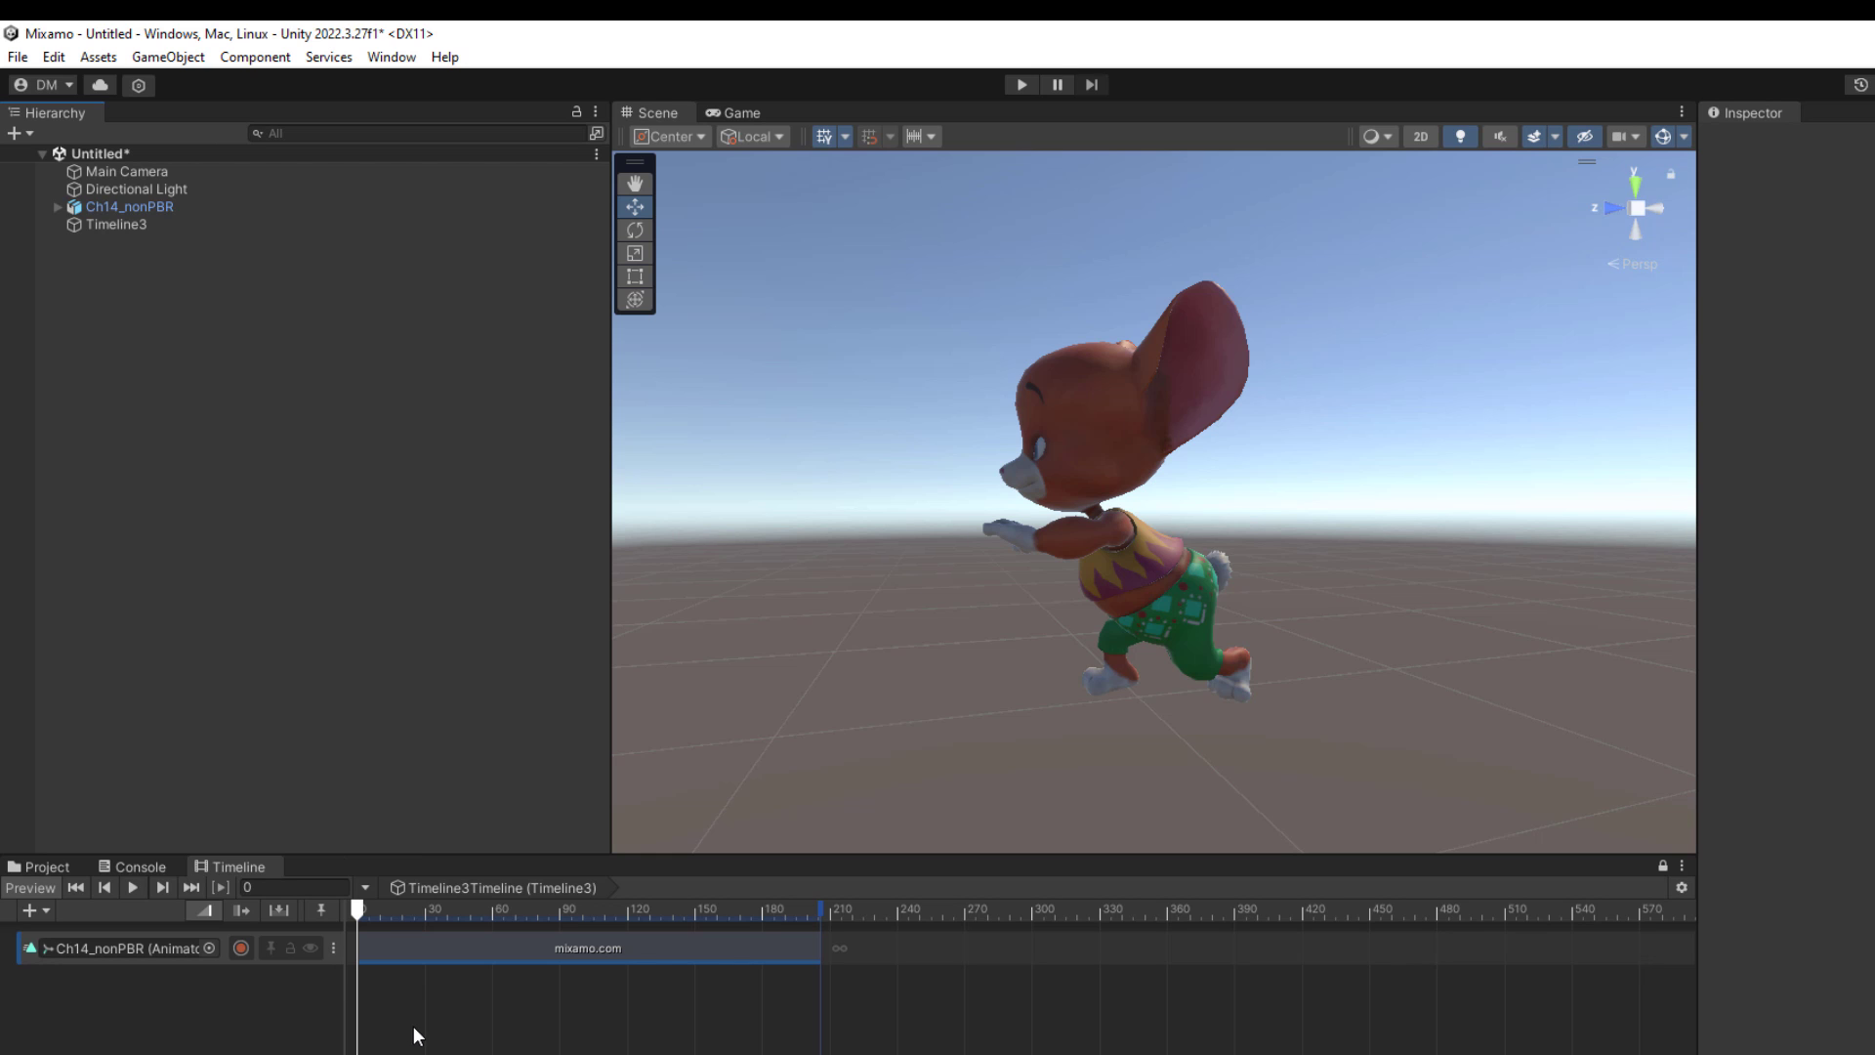
Step: Extend the mixamo.com clip to about frame 577, adding two loops, and play the dance
{"action": "left_click", "coordinate": [118, 789]}
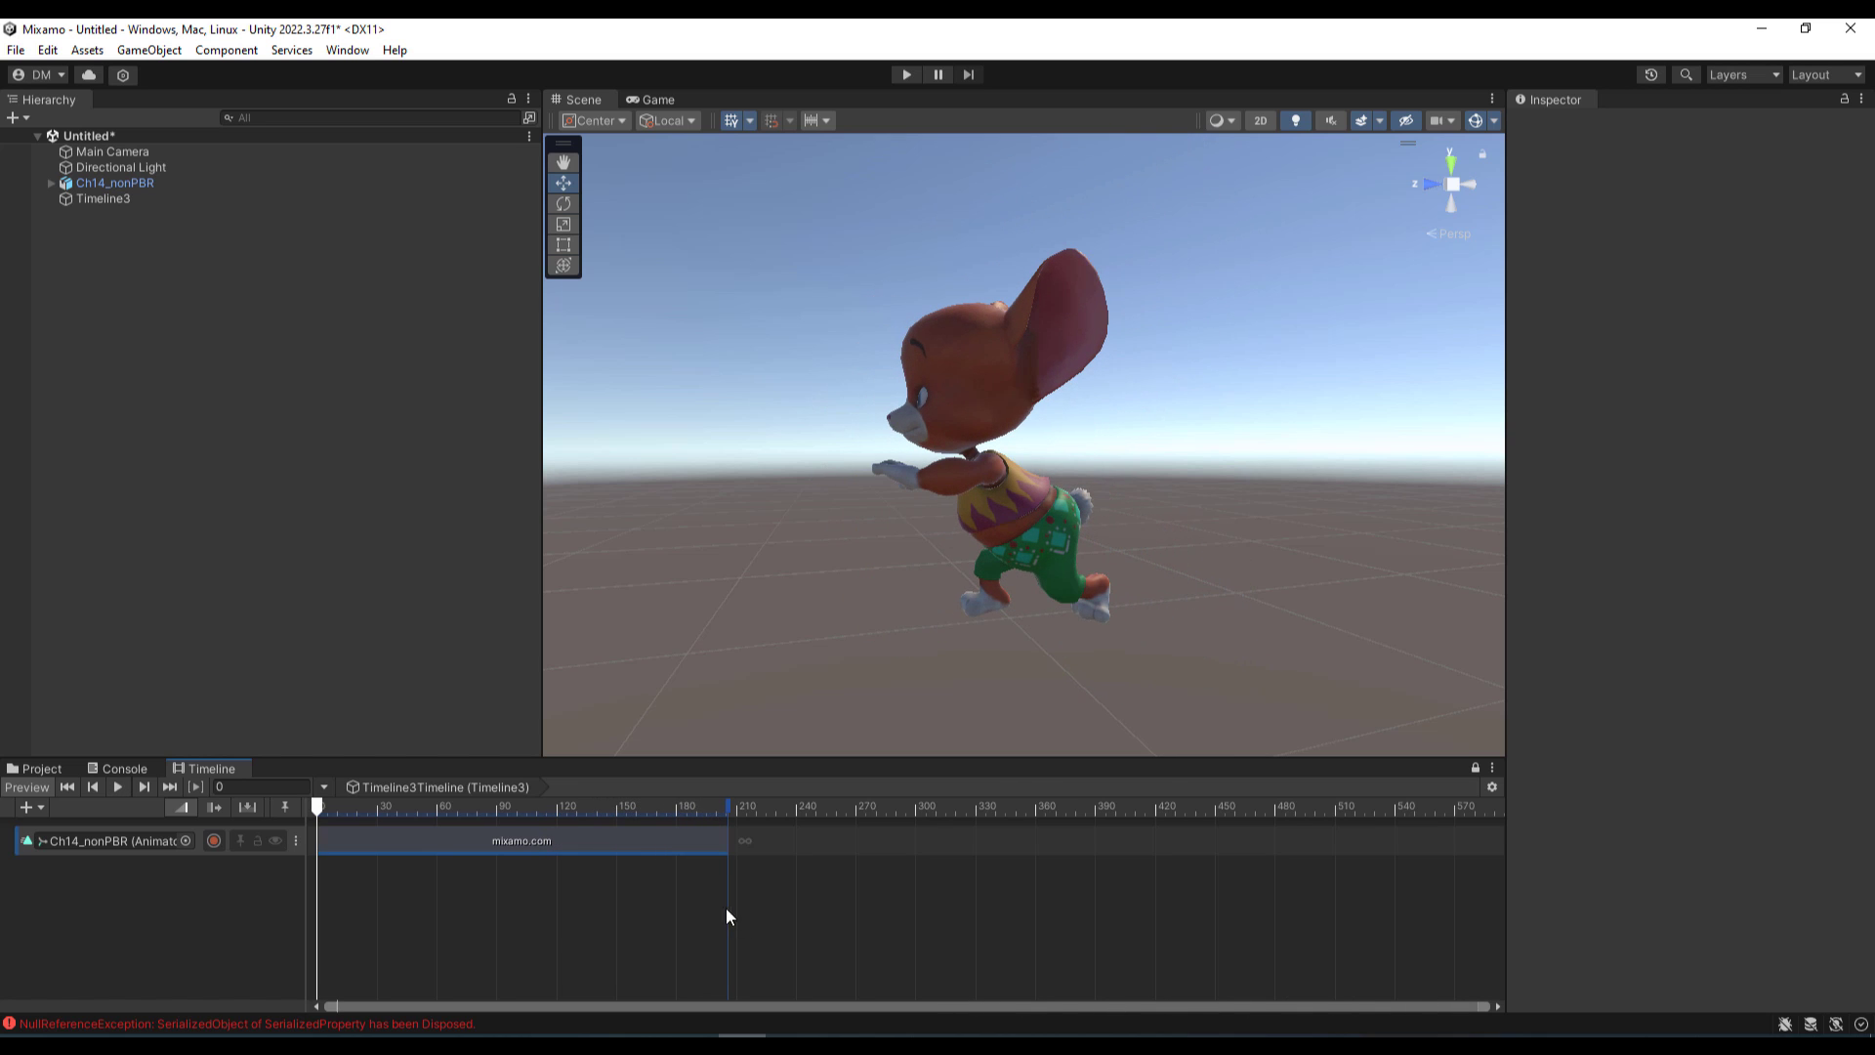
{"action": "left_click", "coordinate": [705, 838]}
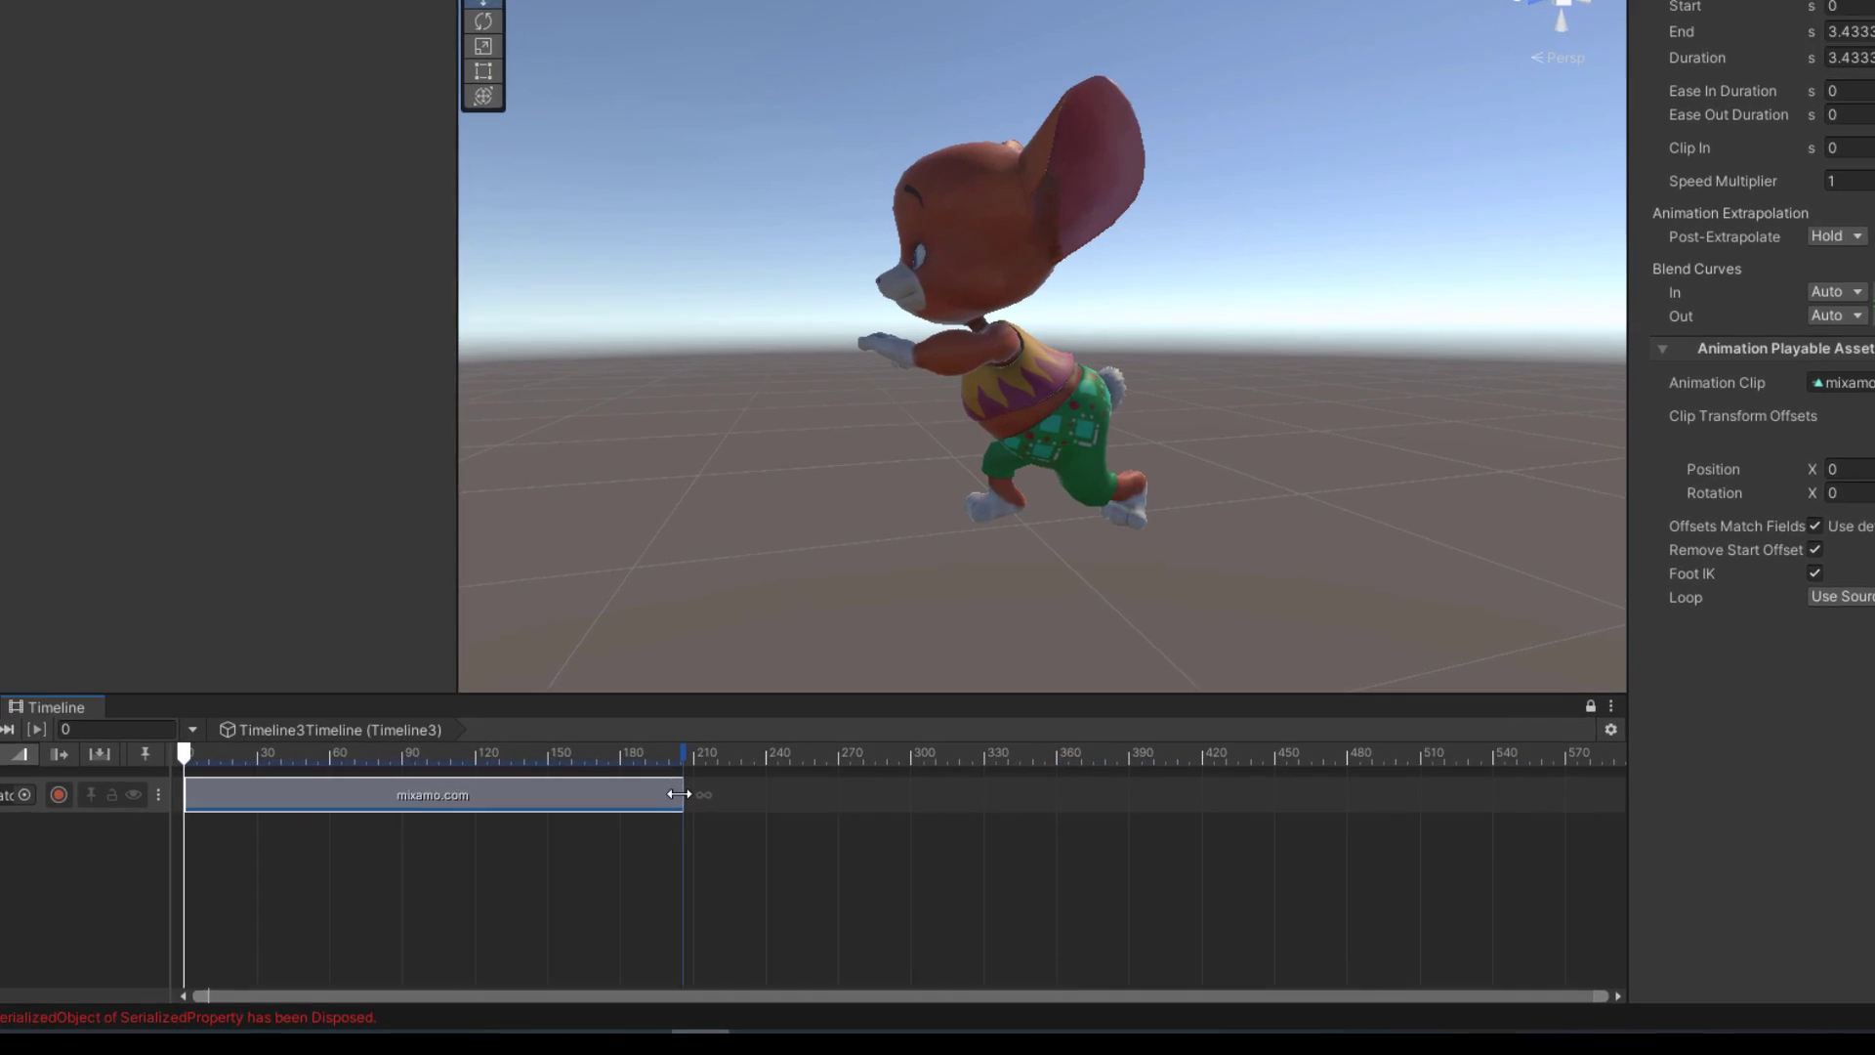
{"action": "left_click_drag", "start_coordinate": [727, 840], "coordinate": [741, 841]}
{"action": "left_click_drag", "start_coordinate": [680, 773], "coordinate": [1157, 787]}
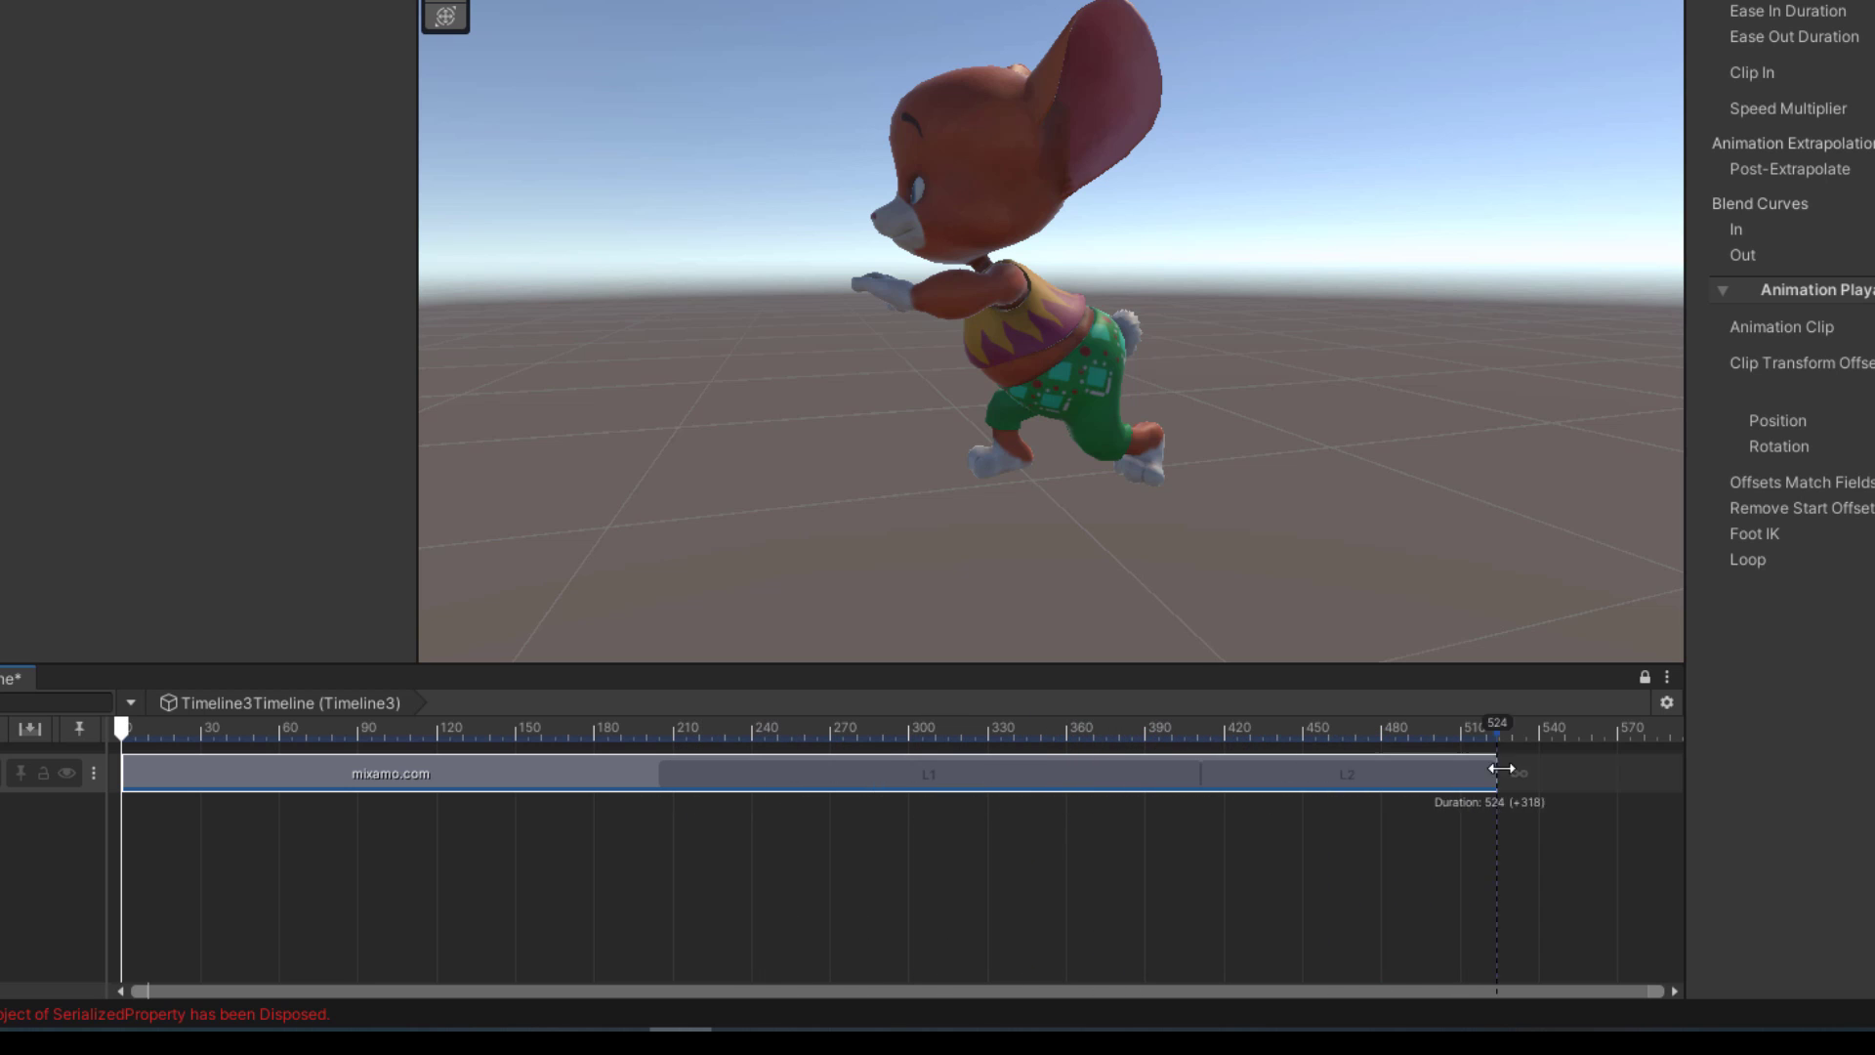
{"action": "left_click_drag", "start_coordinate": [1157, 787], "coordinate": [1641, 755]}
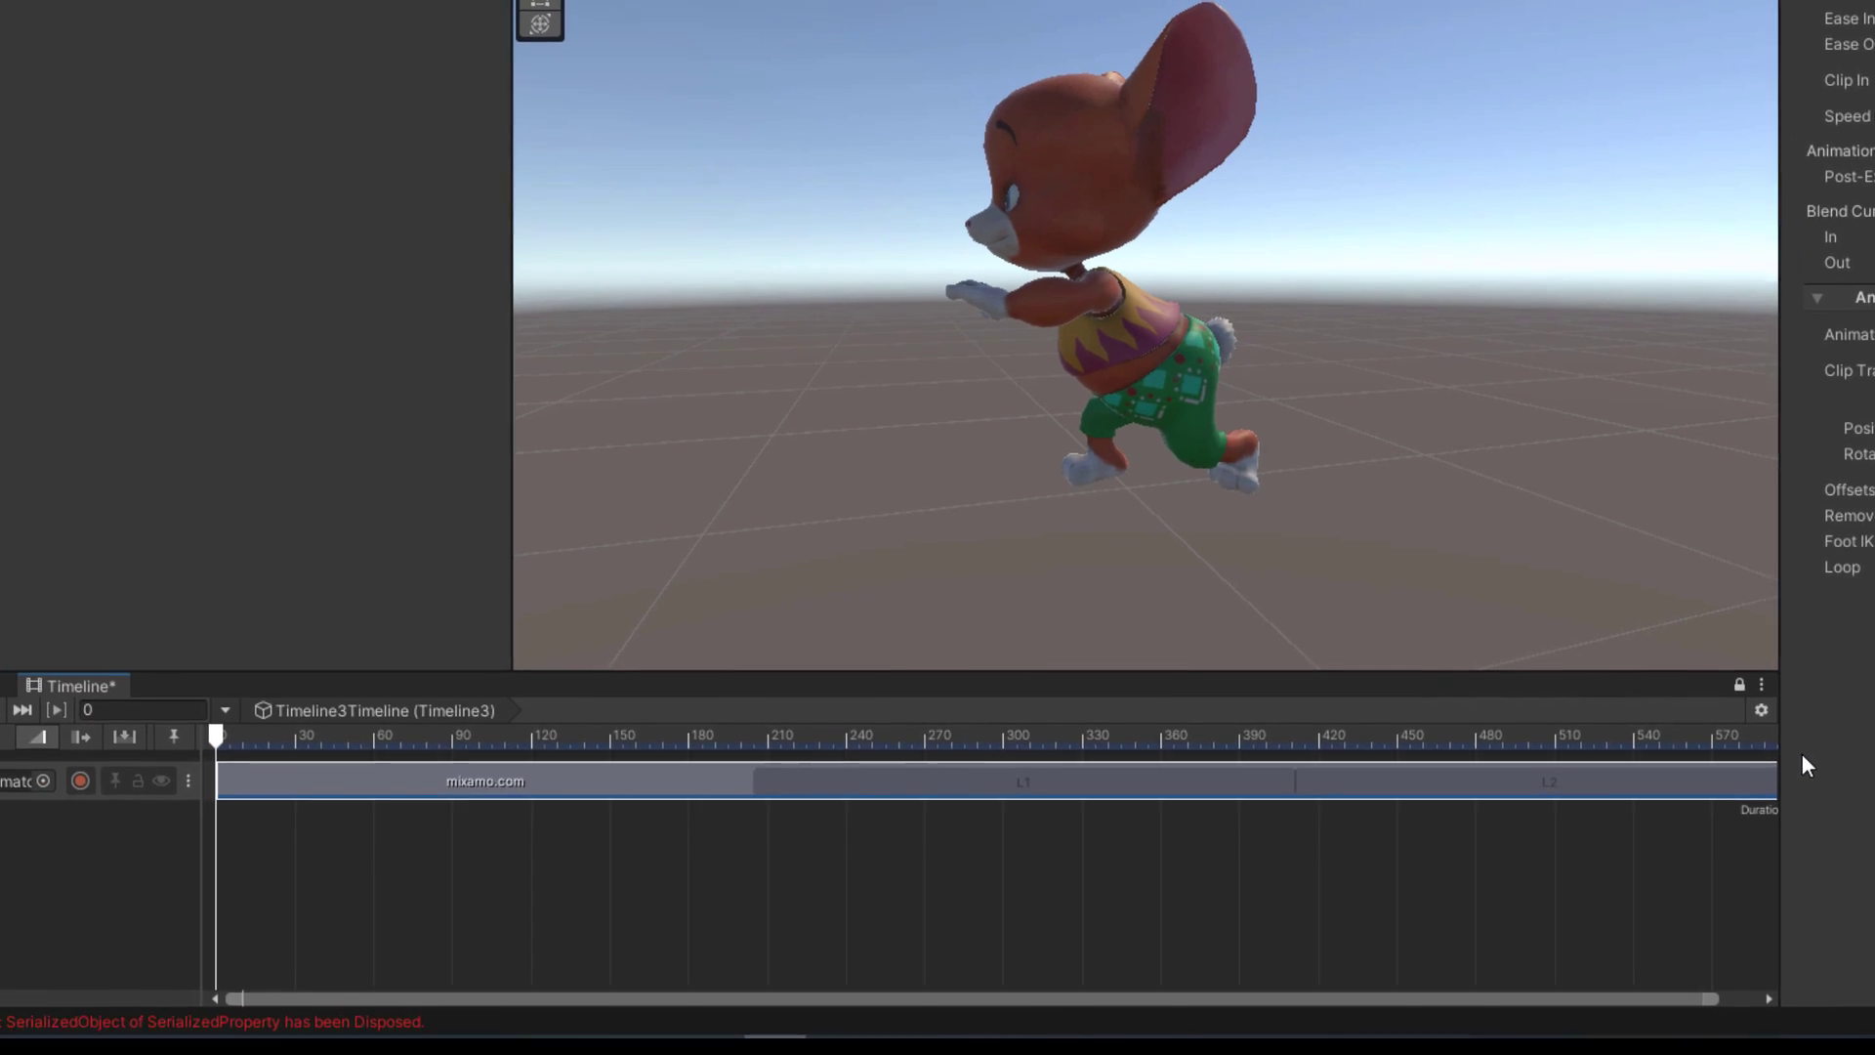
{"action": "key", "text": "space"}
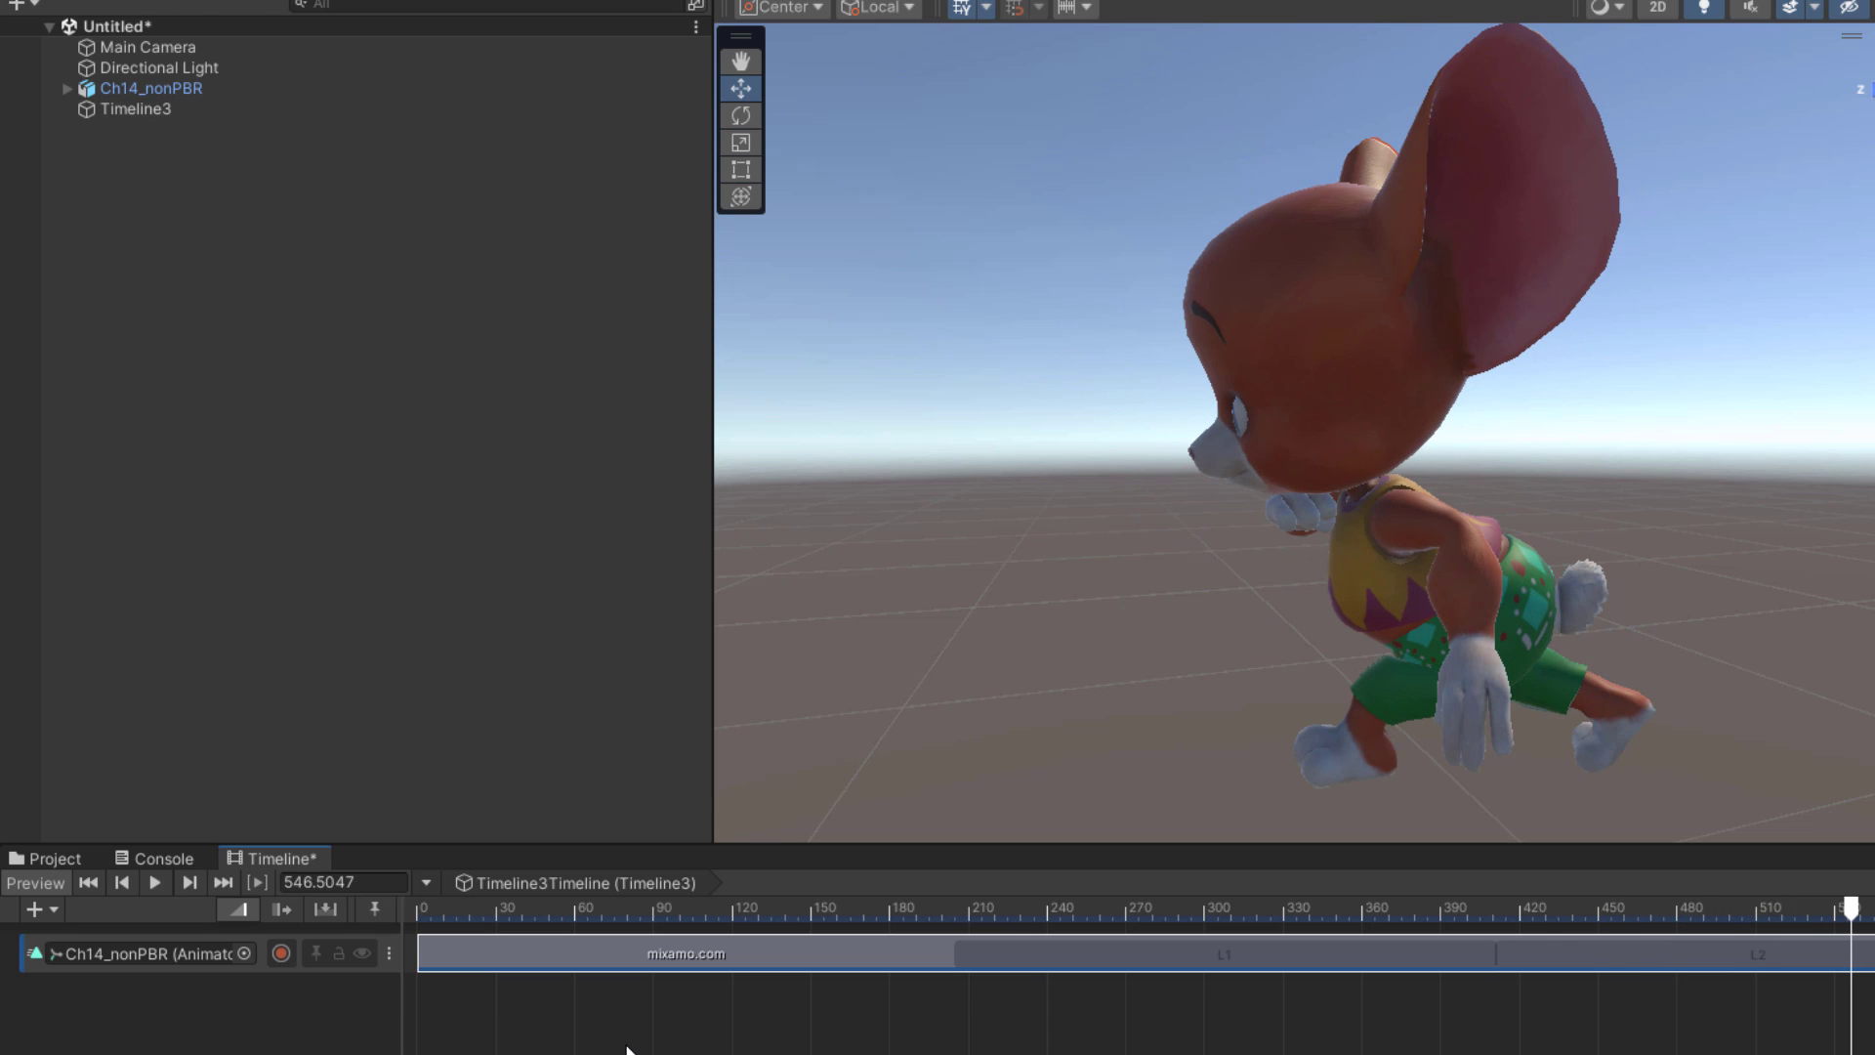
{"action": "mouse_move", "coordinate": [1123, 508]}
{"action": "left_mouse_down", "text": "alt"}
{"action": "mouse_move", "coordinate": [1402, 511]}
{"action": "mouse_move", "coordinate": [127, 231]}
{"action": "left_mouse_up", "text": "alt"}
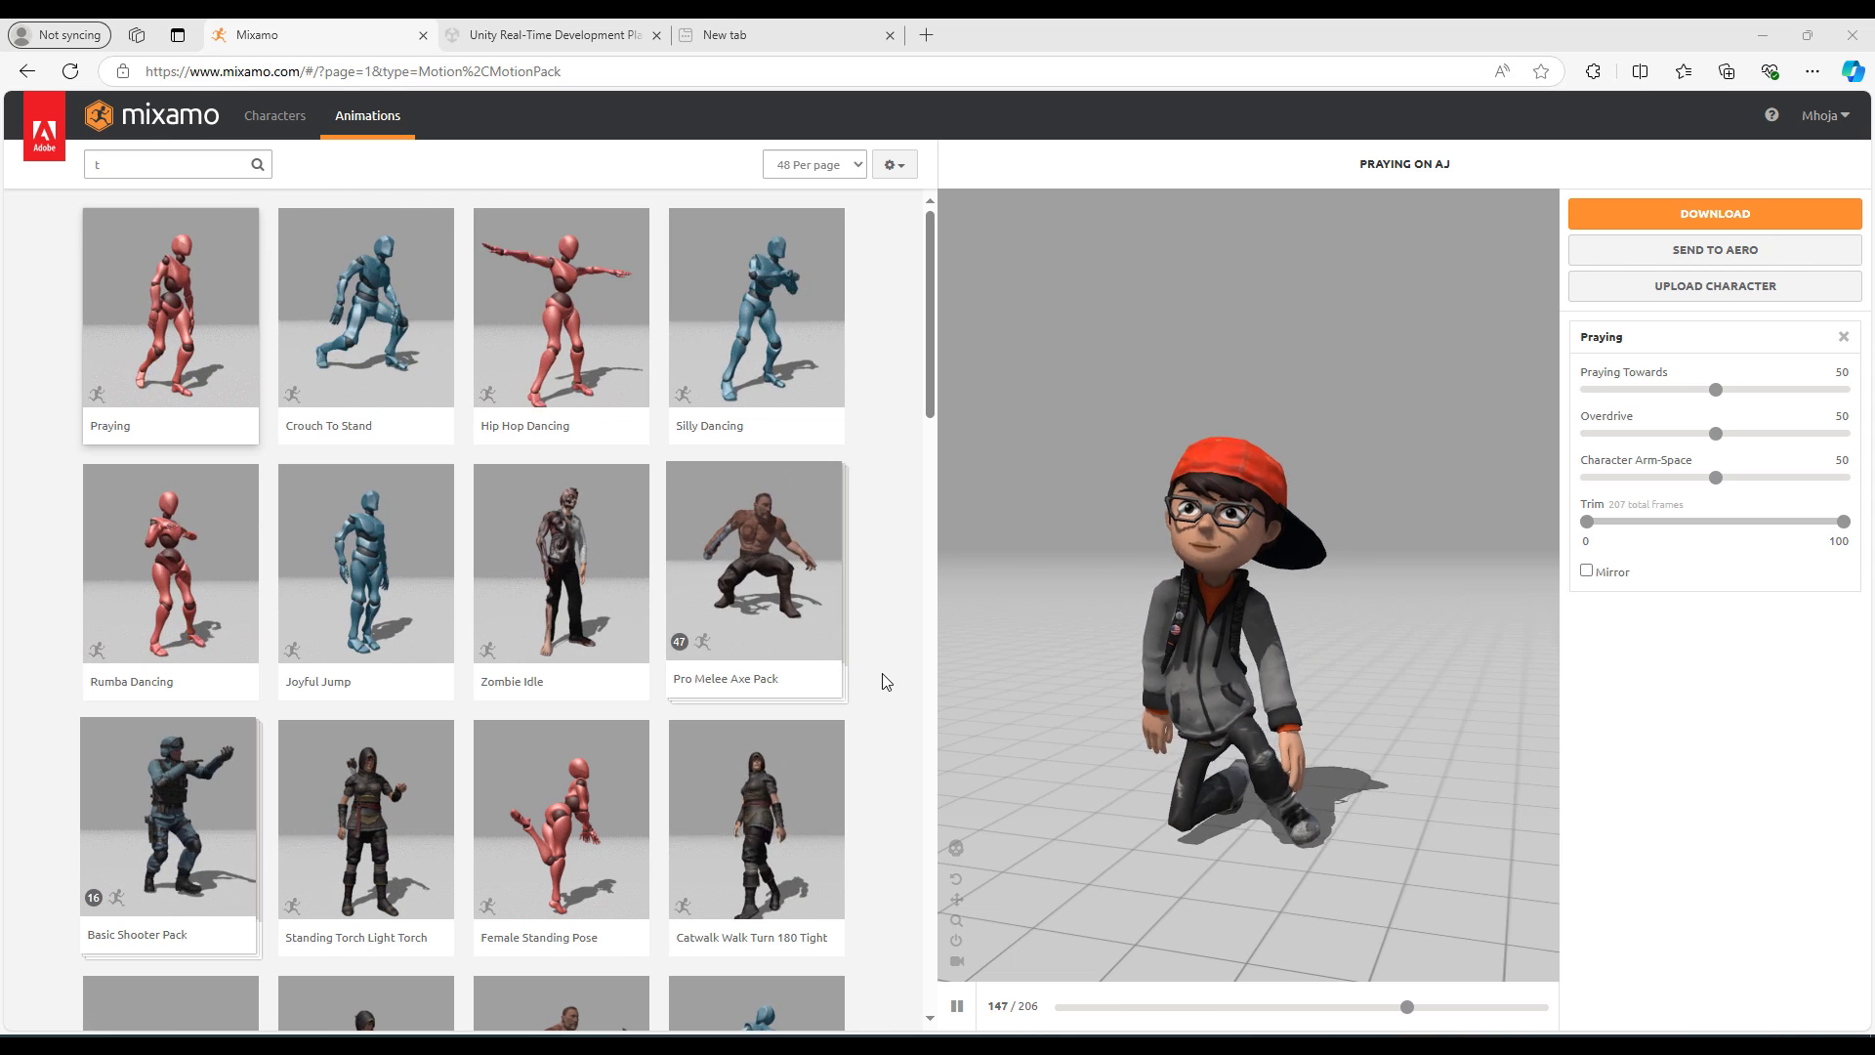
Step: Clear the Mixamo animation search to list all animations, then return to Unity
{"action": "left_click", "coordinate": [199, 166]}
{"action": "key", "text": "BackSpace"}
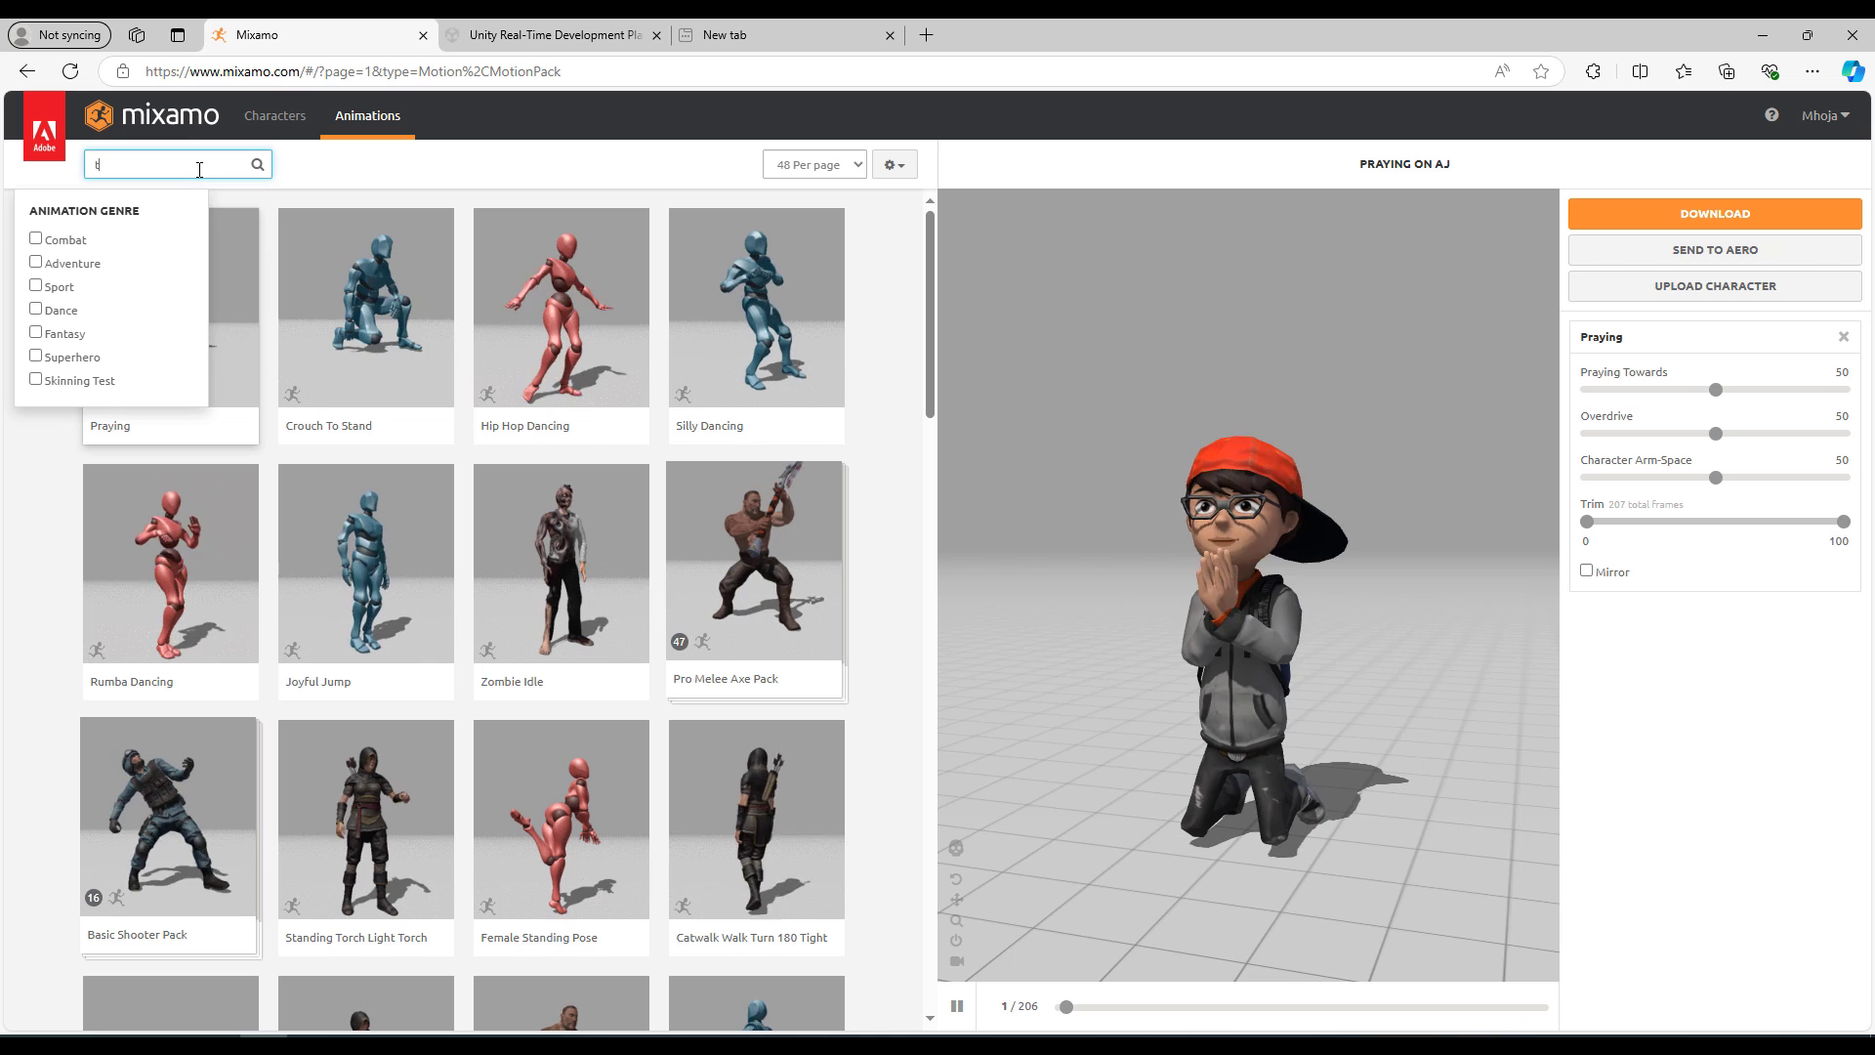
{"action": "left_click", "coordinate": [1030, 245]}
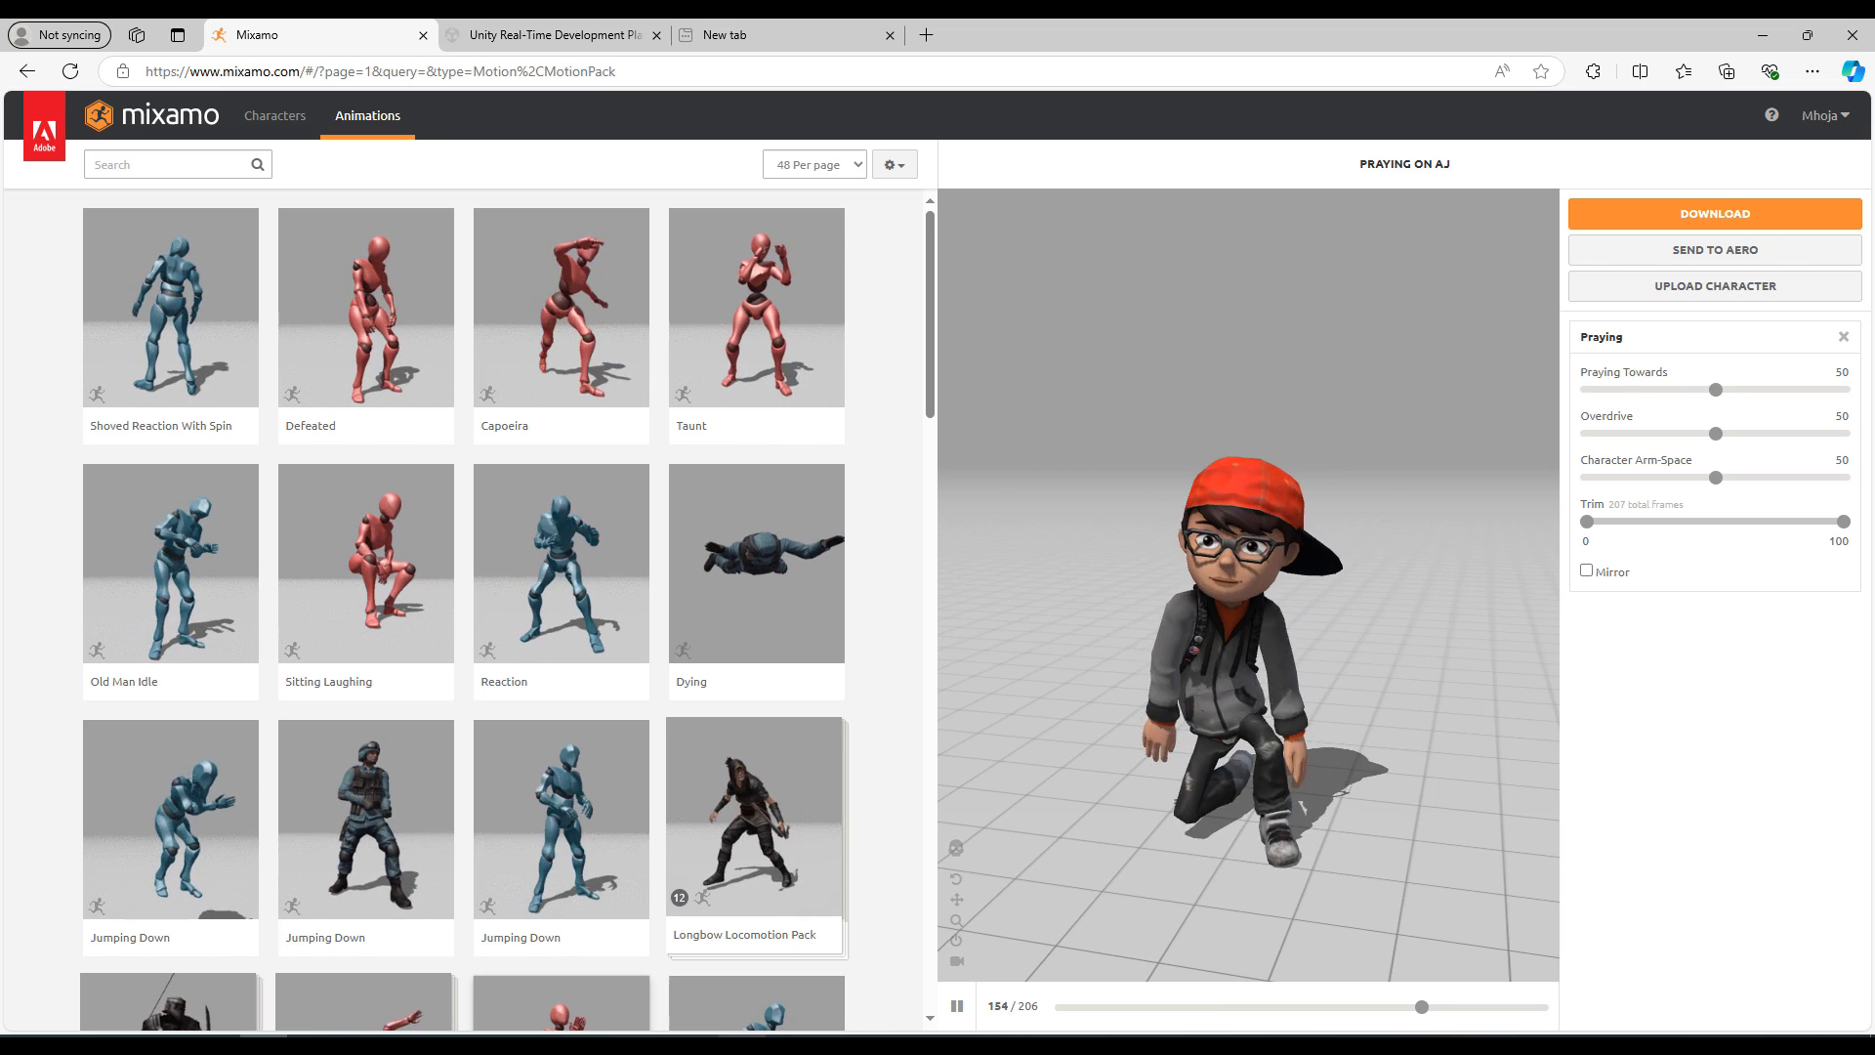
{"action": "key", "text": "alt+Tab"}
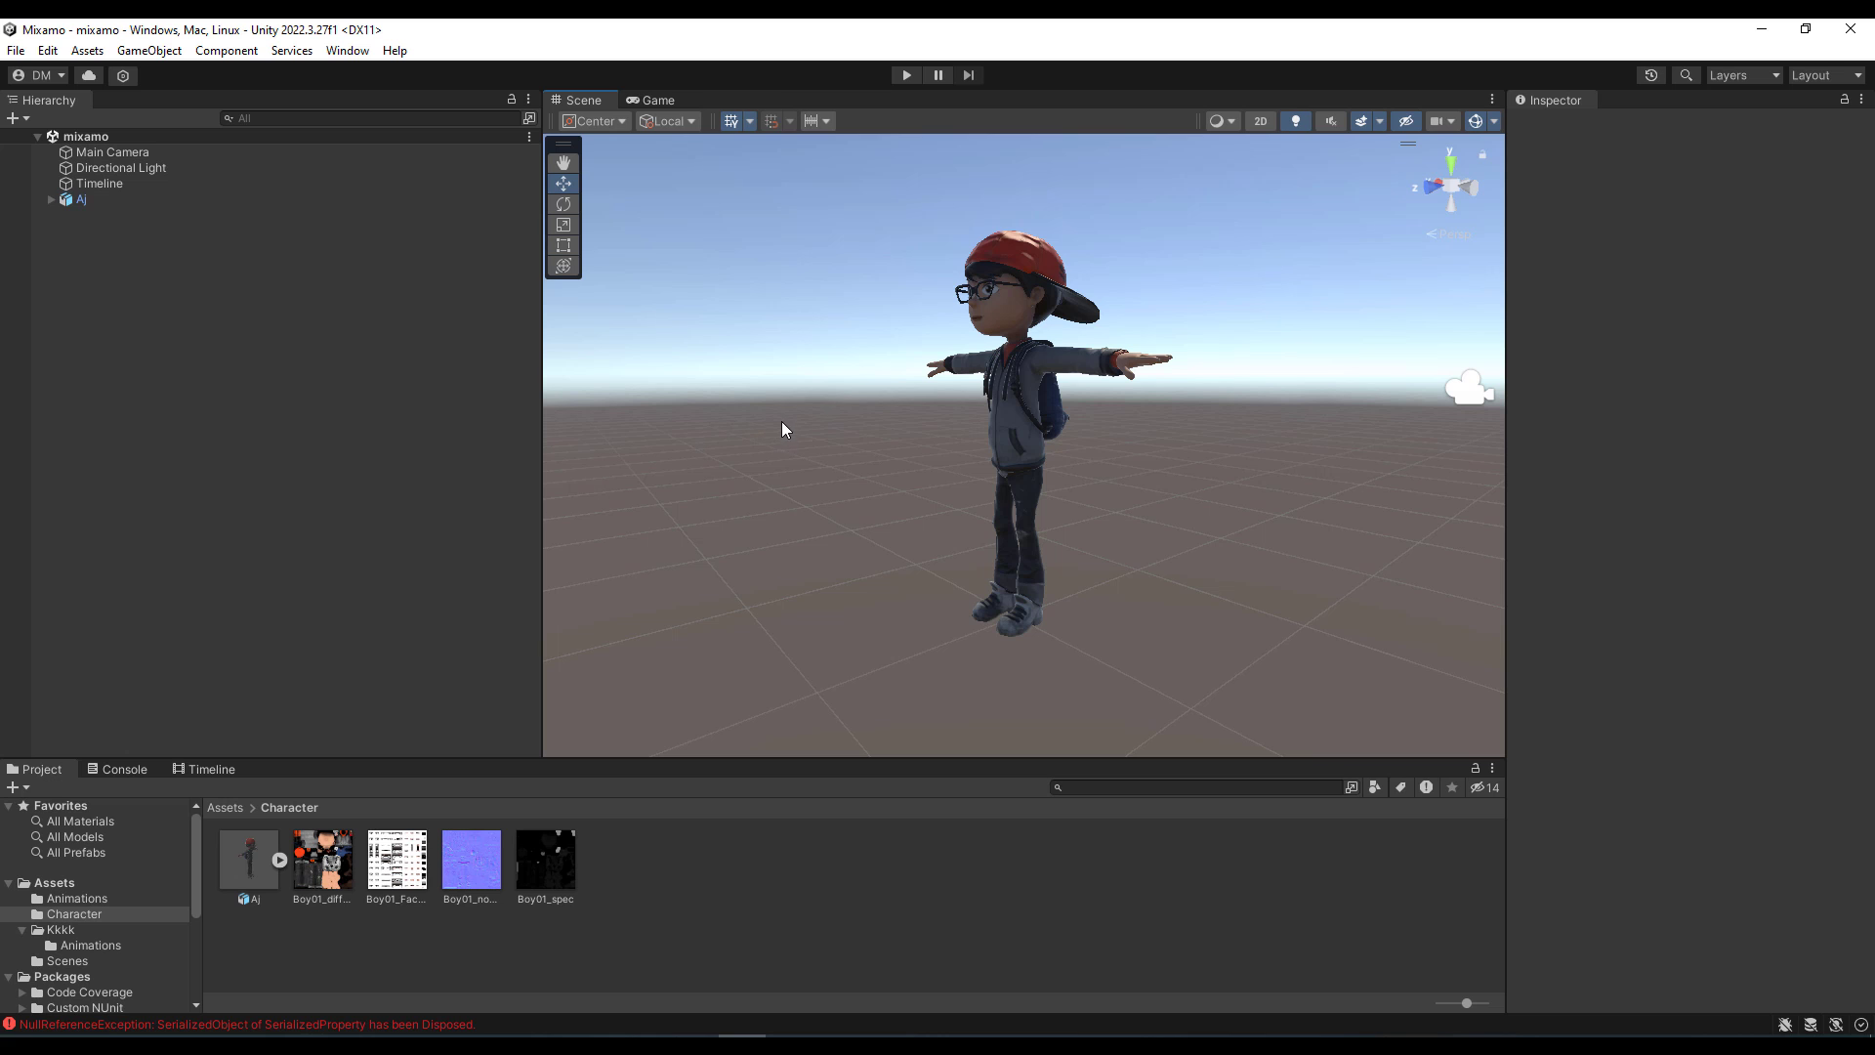
Step: Orbit around Aj, then show the Timeline object's Aj track with Hip Hop Dancing 2 and Swing Dancing clips
{"action": "left_click_drag", "start_coordinate": [787, 431], "coordinate": [1249, 446], "text": "alt"}
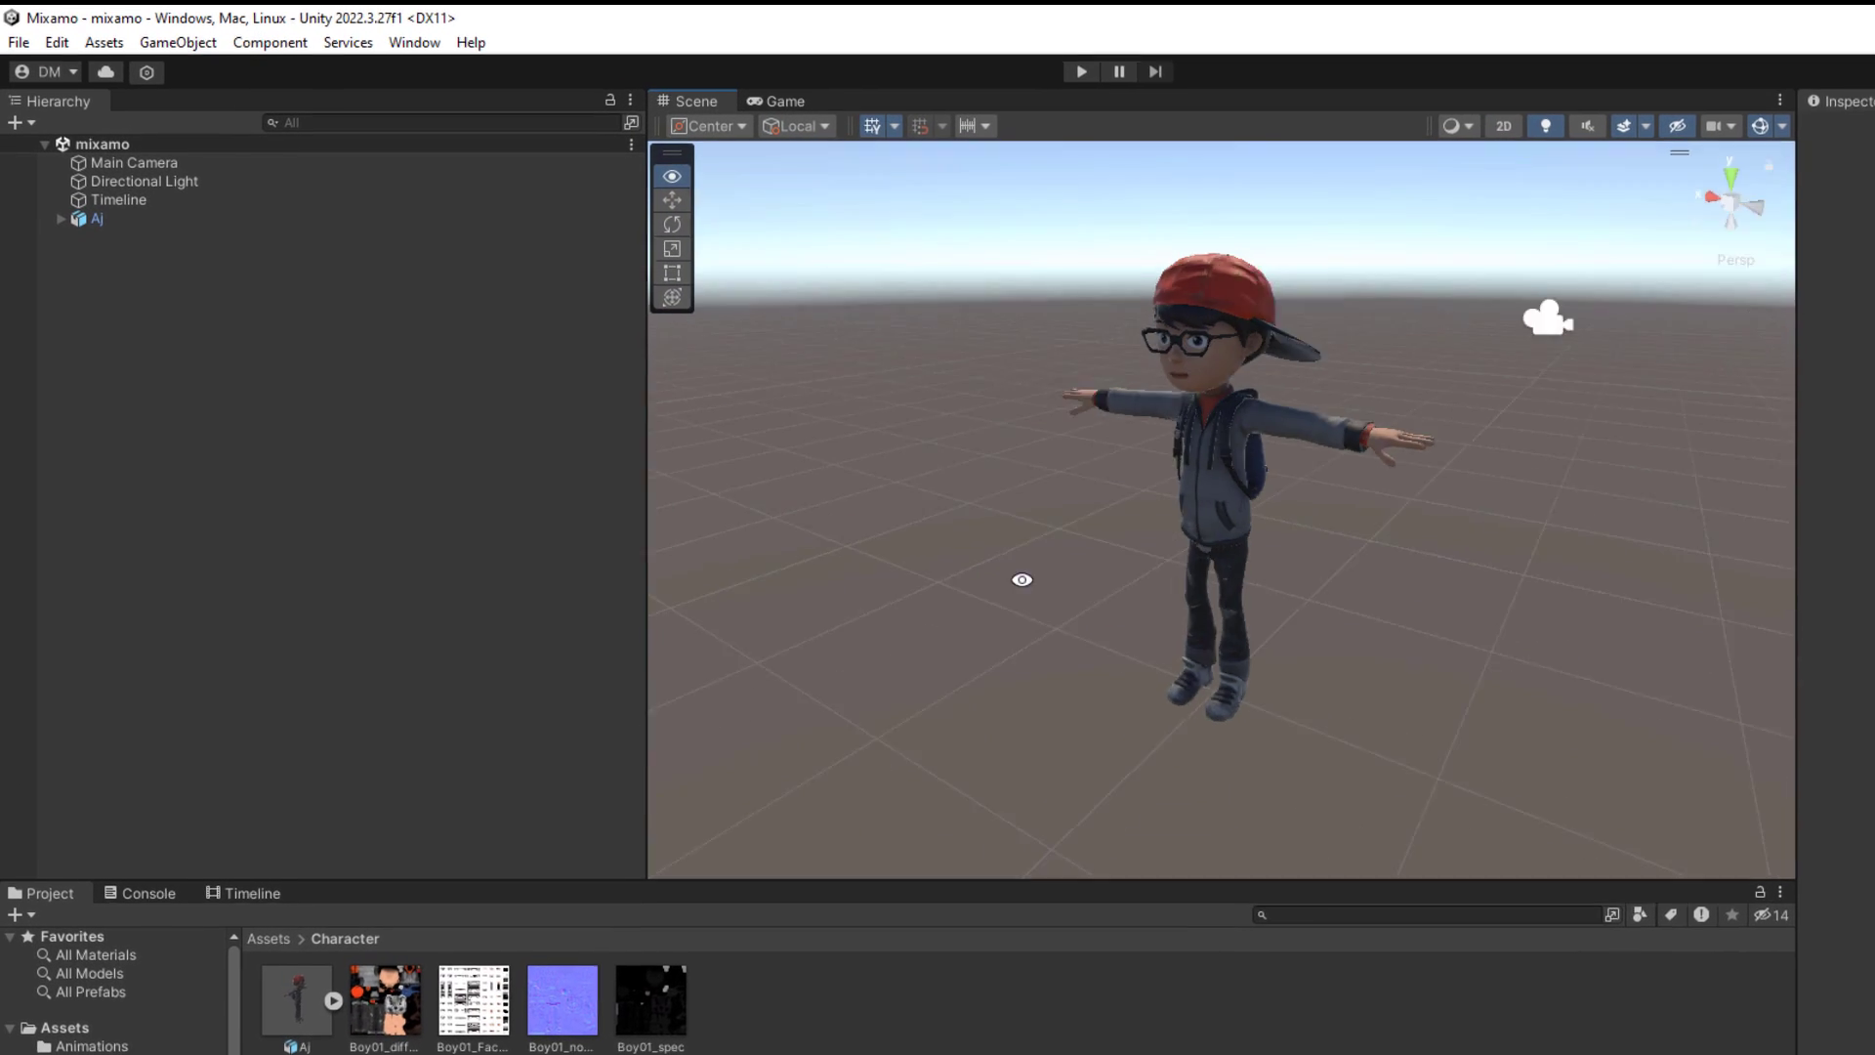
{"action": "left_click_drag", "start_coordinate": [1477, 505], "coordinate": [909, 598], "text": "alt"}
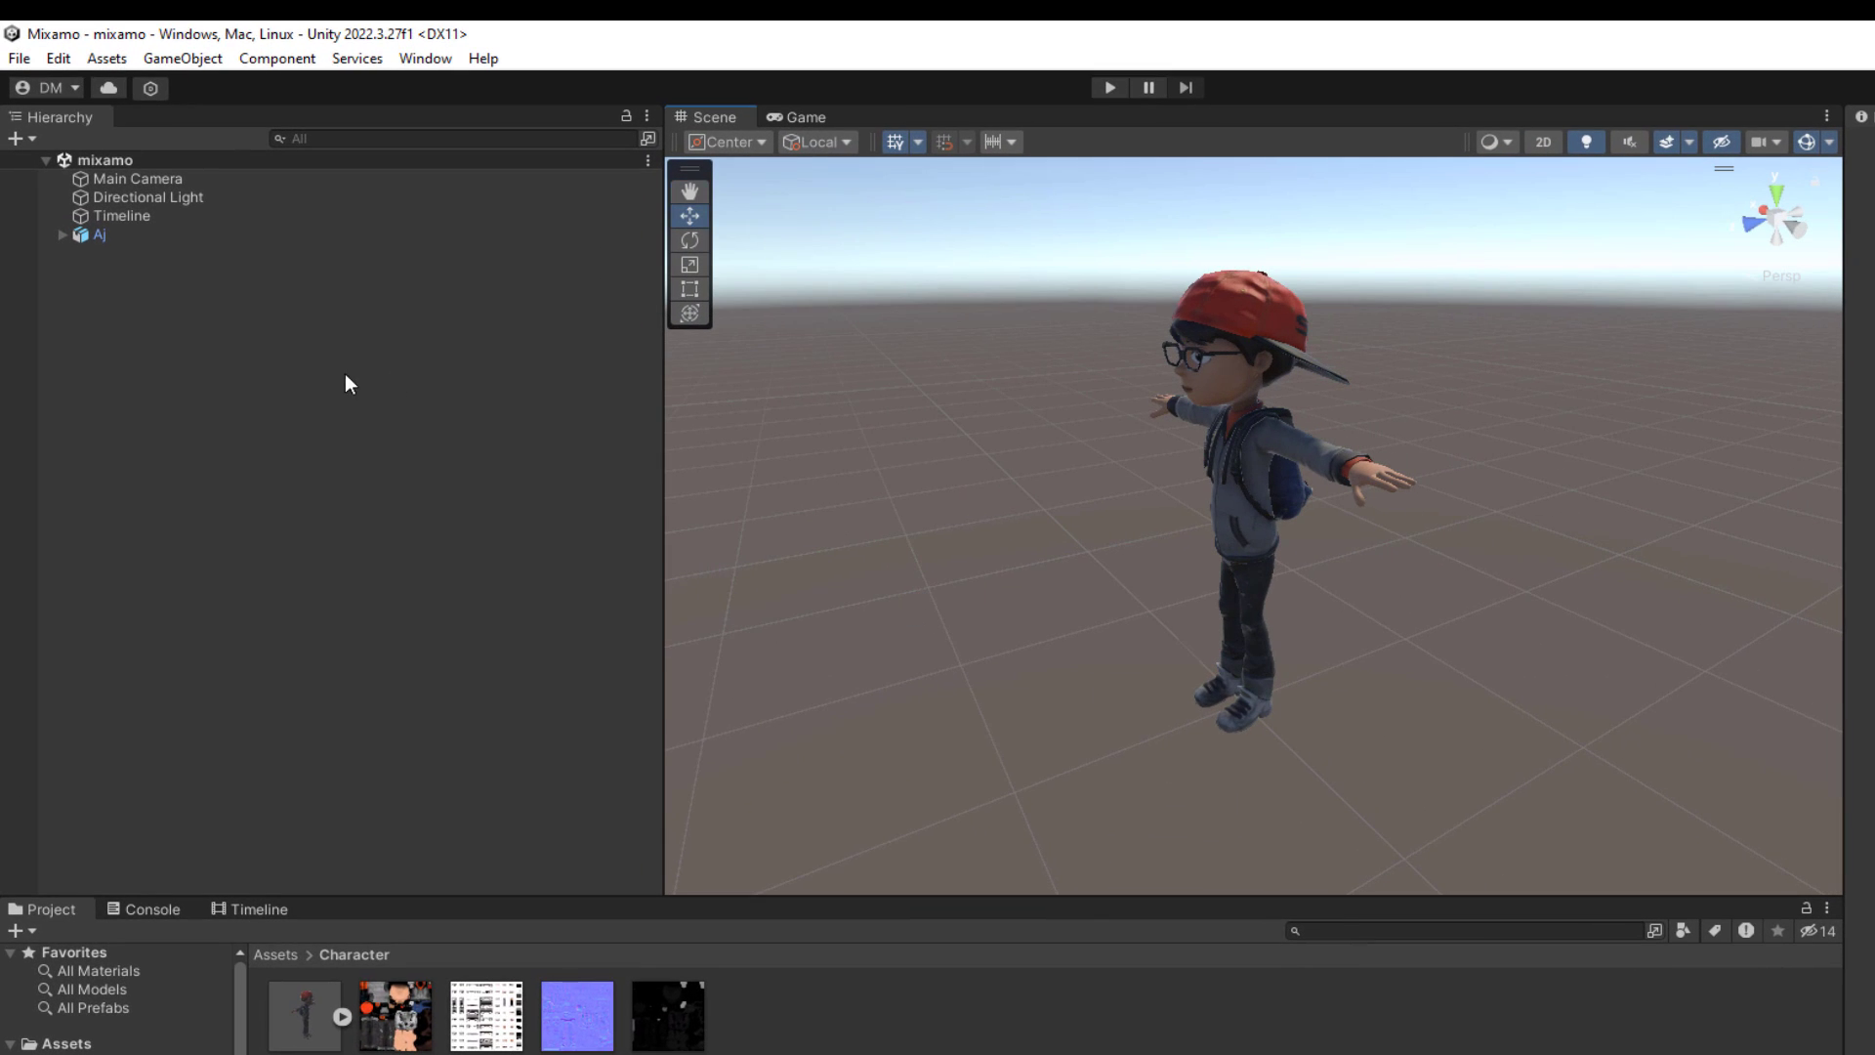
{"action": "left_click", "coordinate": [97, 232]}
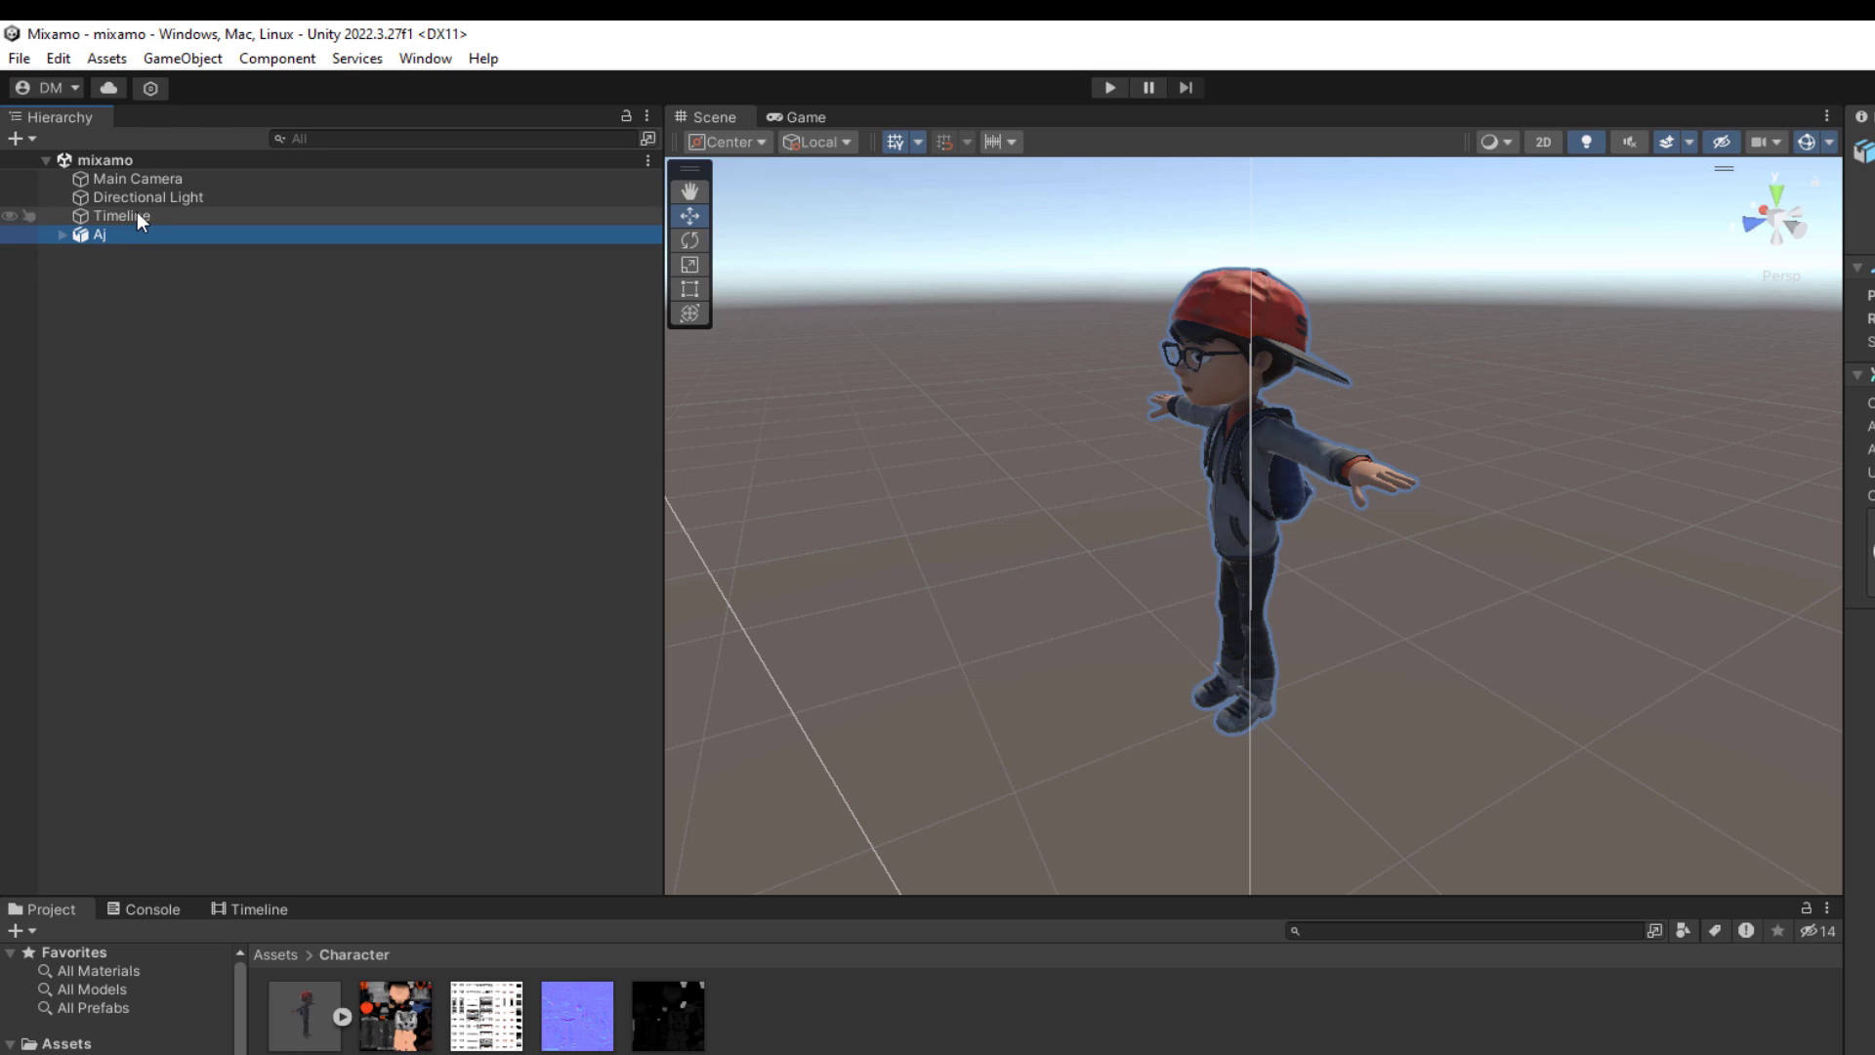
{"action": "left_click", "coordinate": [134, 211]}
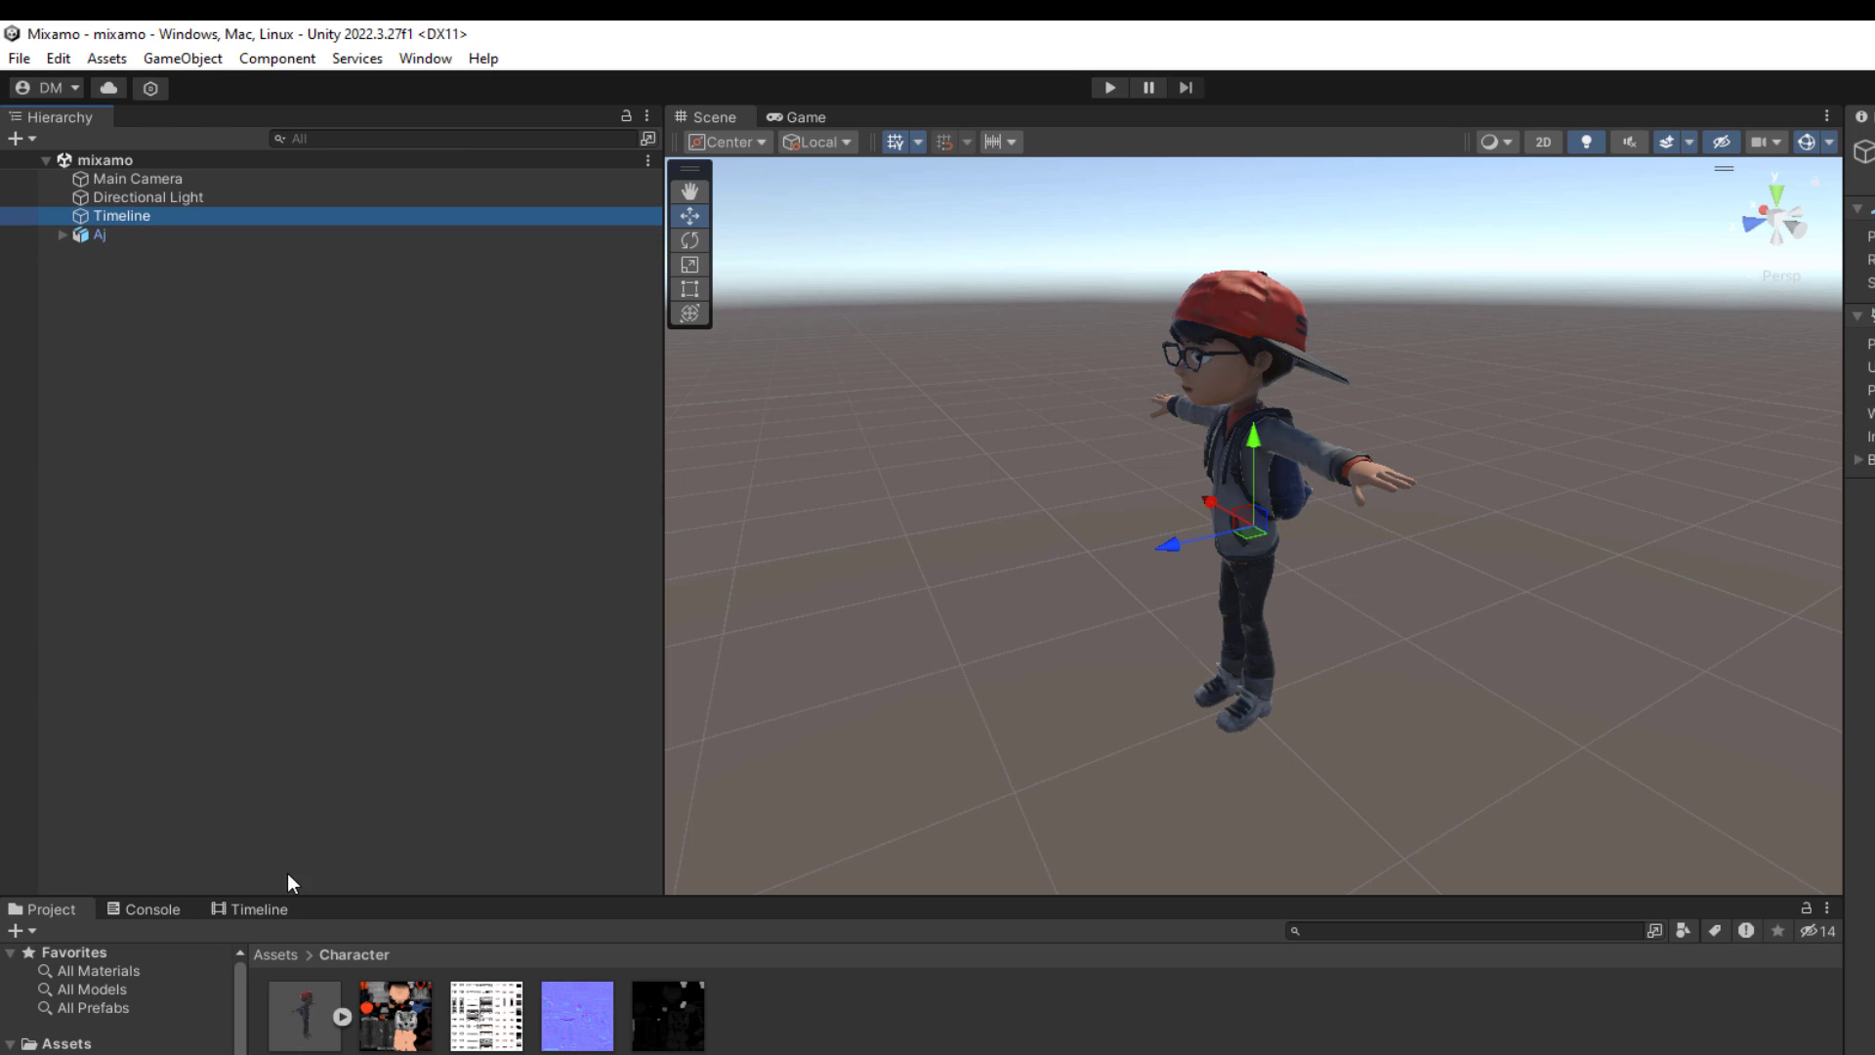
{"action": "left_click", "coordinate": [257, 913]}
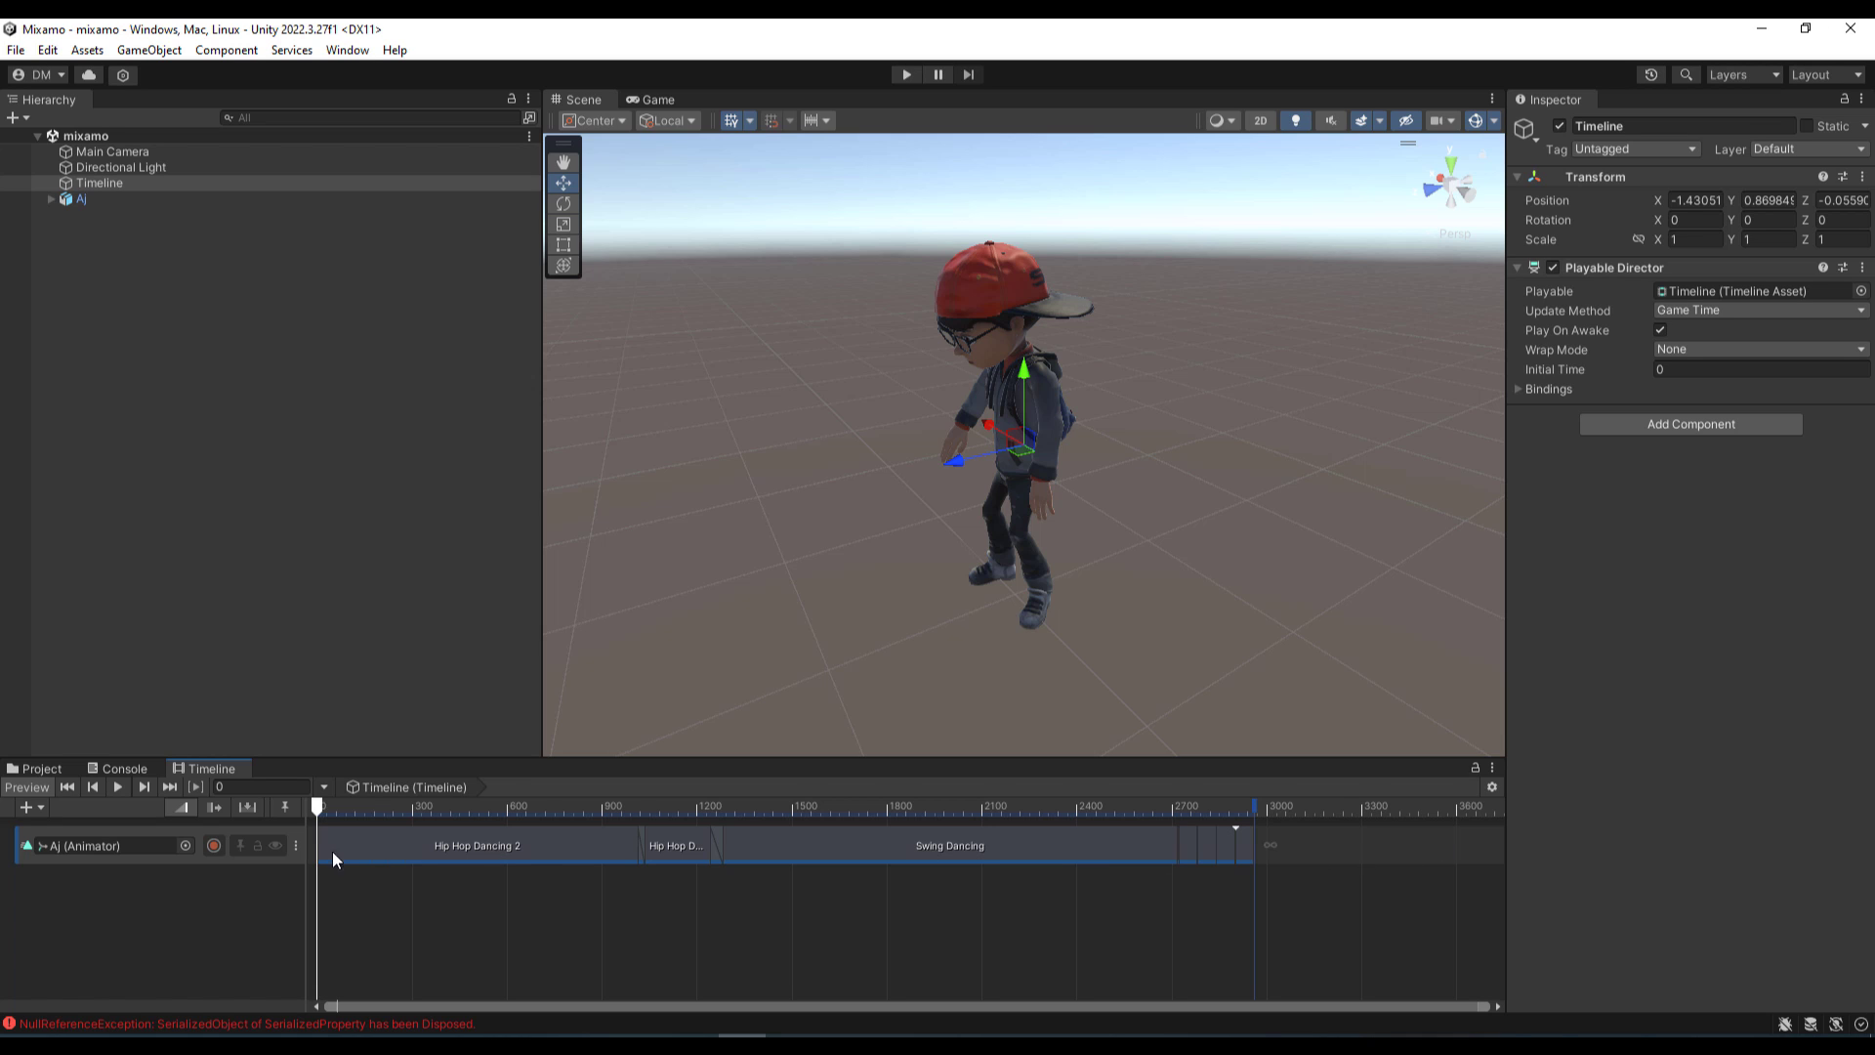
{"action": "left_click", "coordinate": [412, 844]}
{"action": "left_click", "coordinate": [650, 846]}
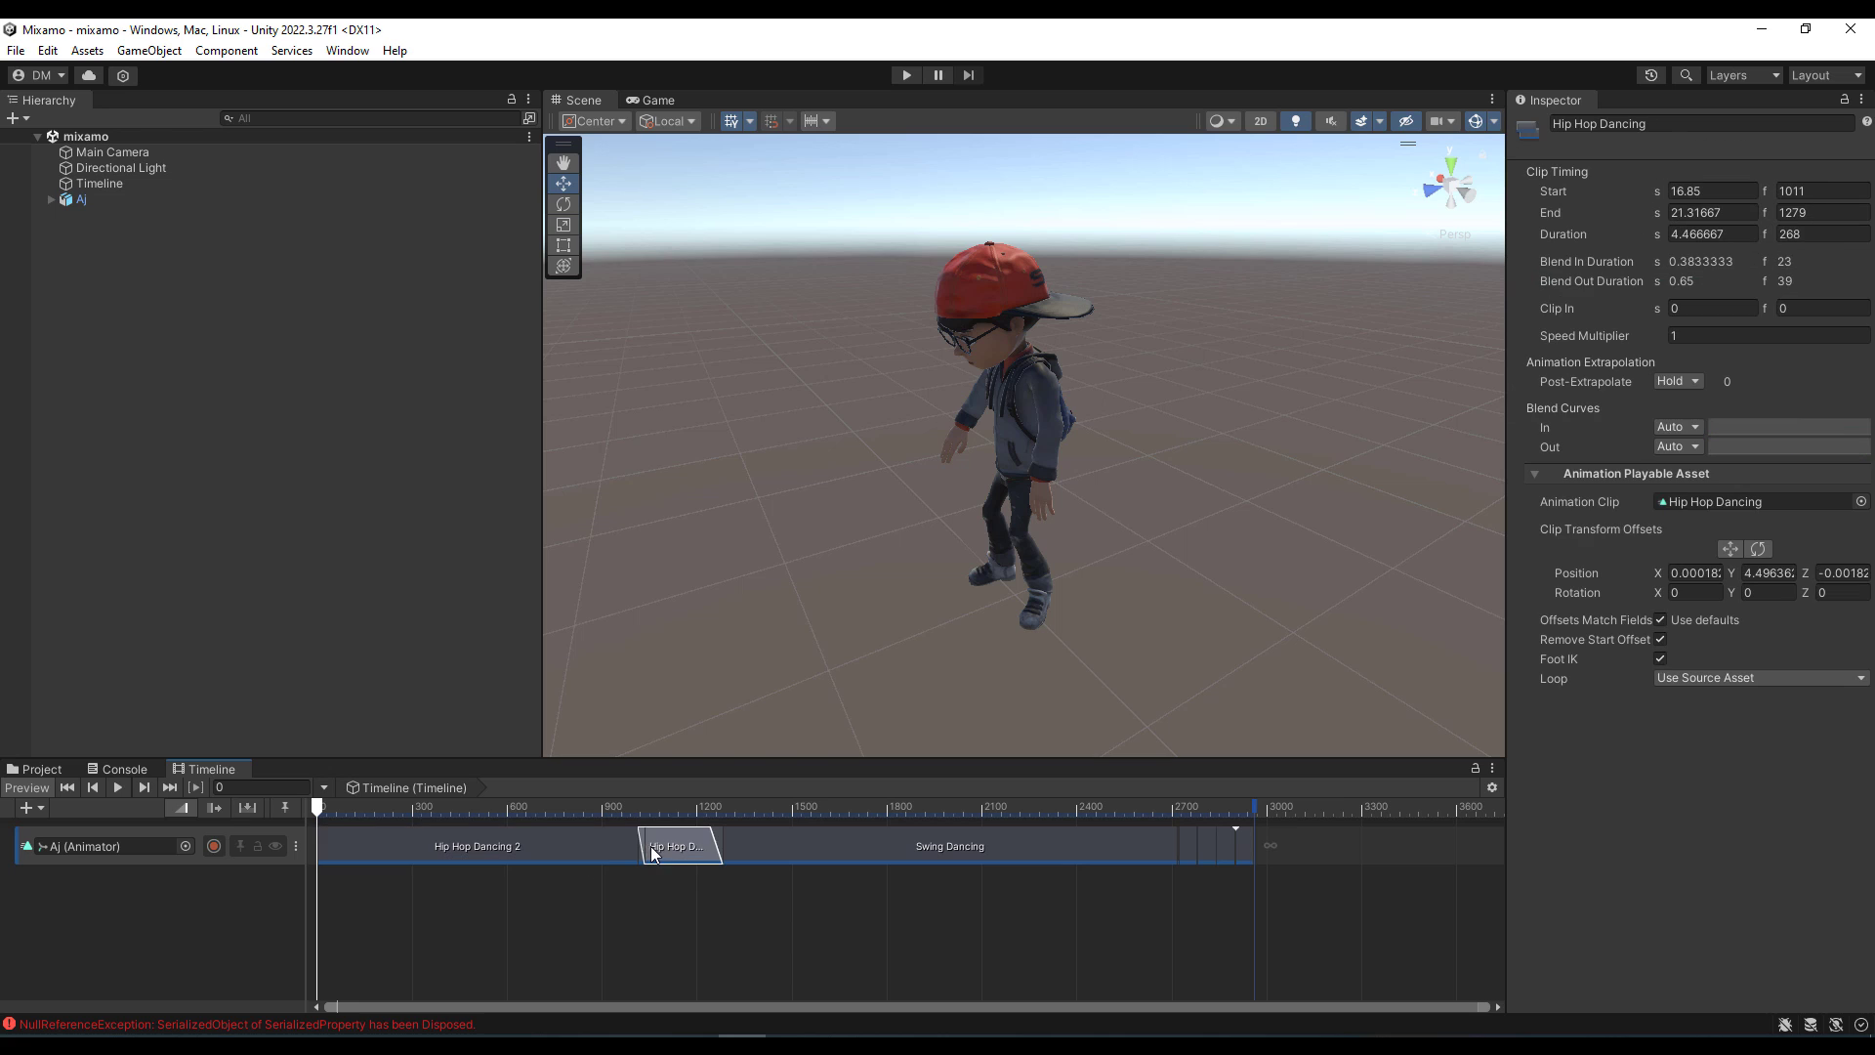
{"action": "left_click", "coordinate": [774, 838]}
{"action": "left_click", "coordinate": [1207, 844]}
{"action": "left_click", "coordinate": [1242, 844]}
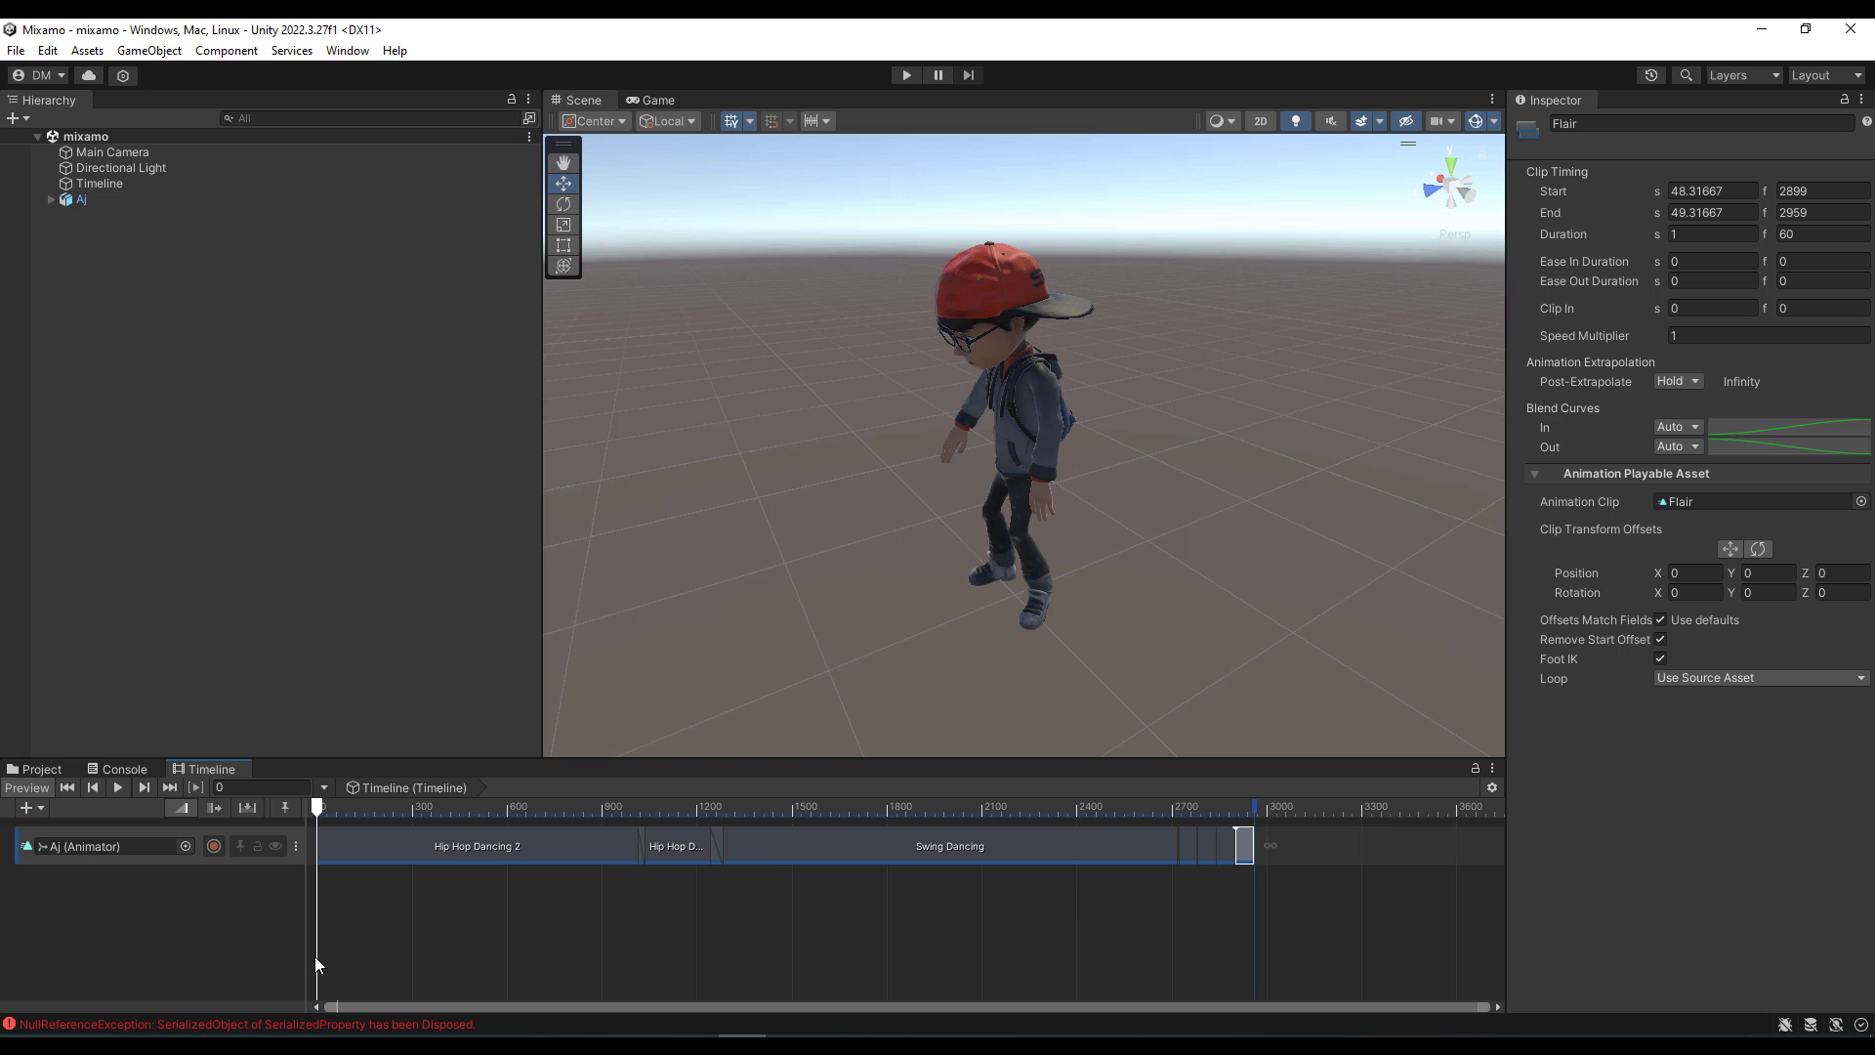
{"action": "left_click", "coordinate": [119, 789]}
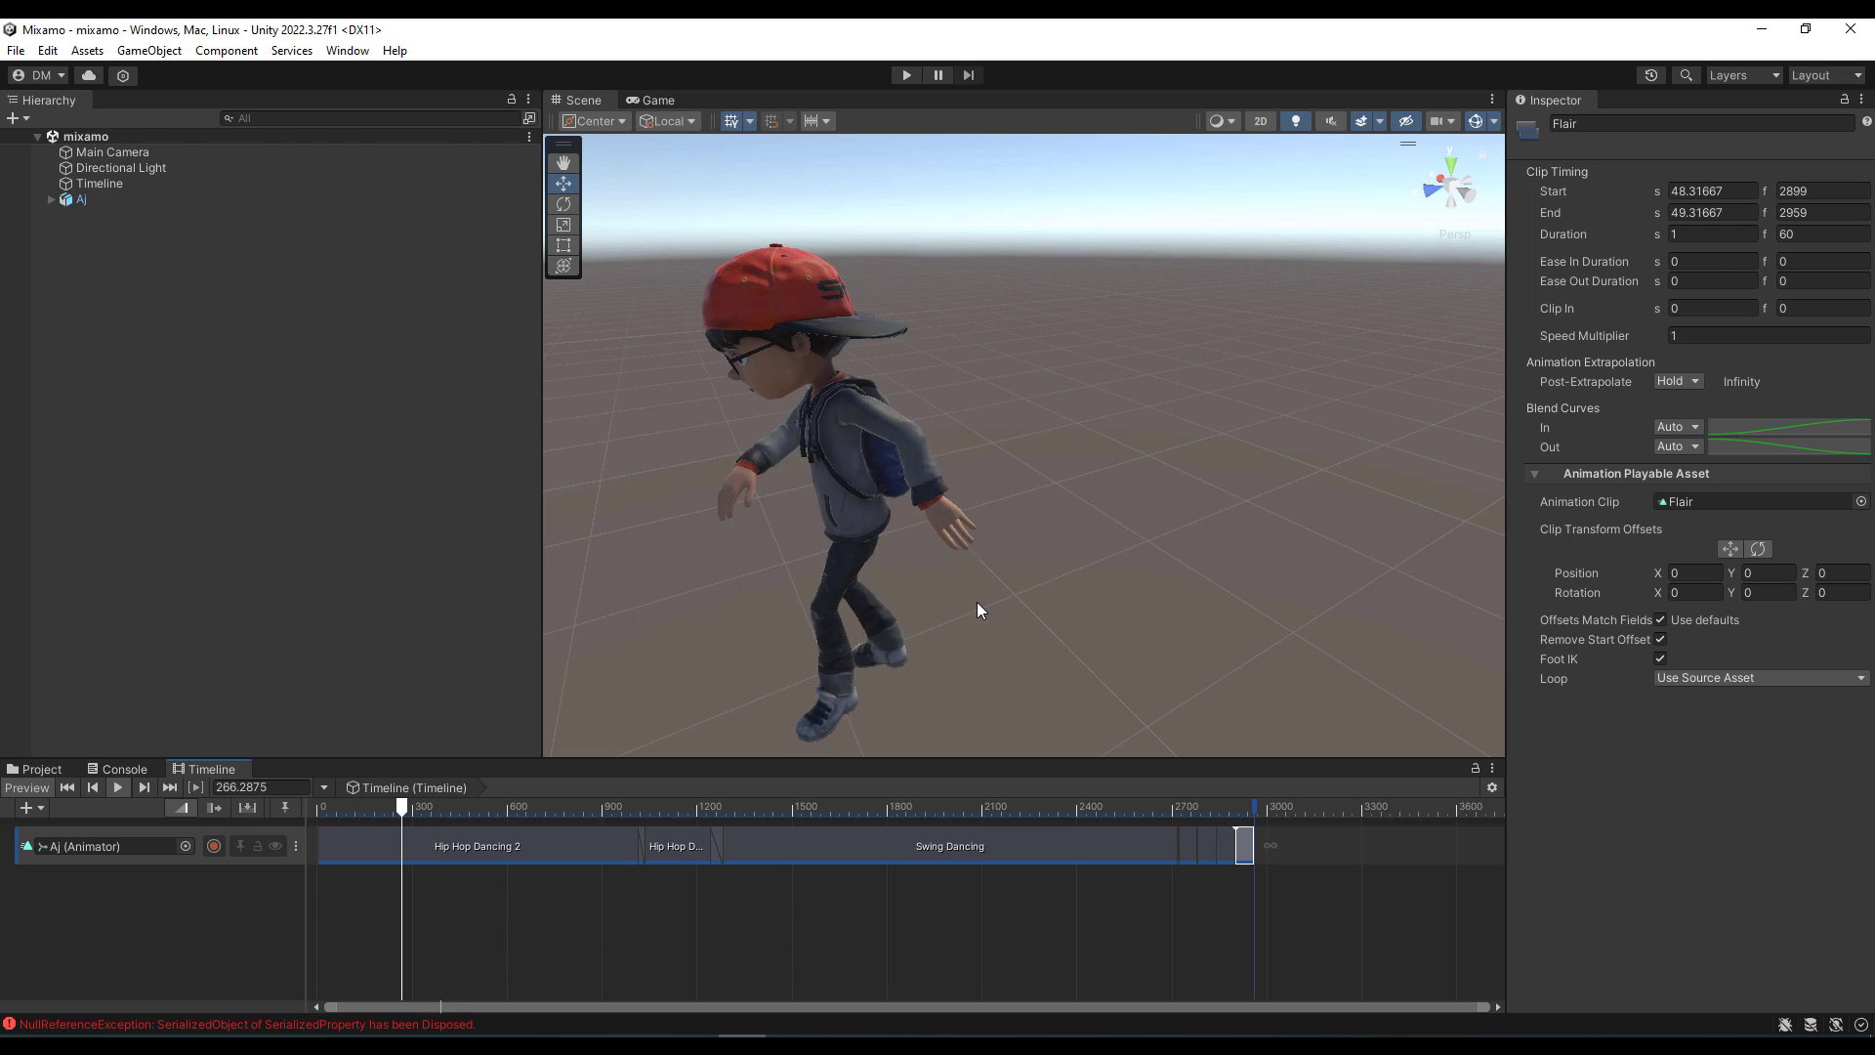
{"action": "left_click_drag", "start_coordinate": [1002, 582], "coordinate": [1160, 520], "text": "alt"}
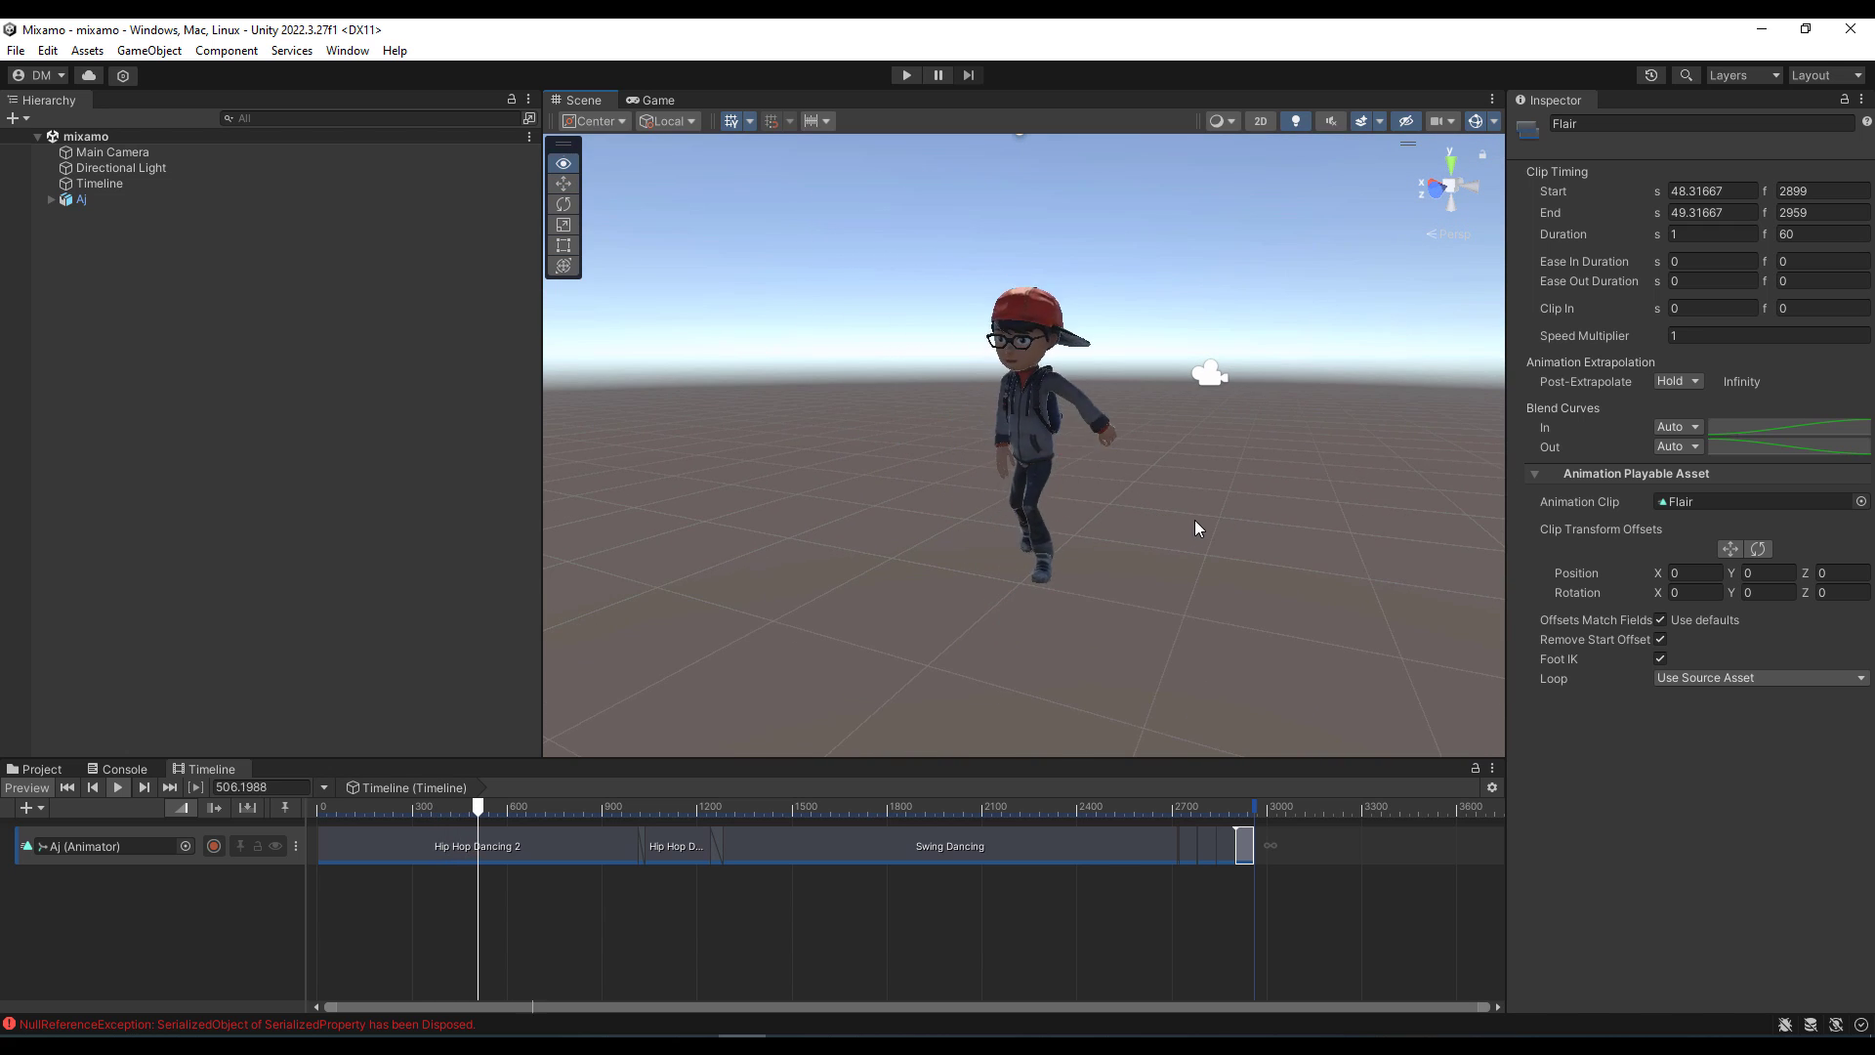
{"action": "left_click_drag", "start_coordinate": [1197, 528], "coordinate": [963, 543], "text": "alt"}
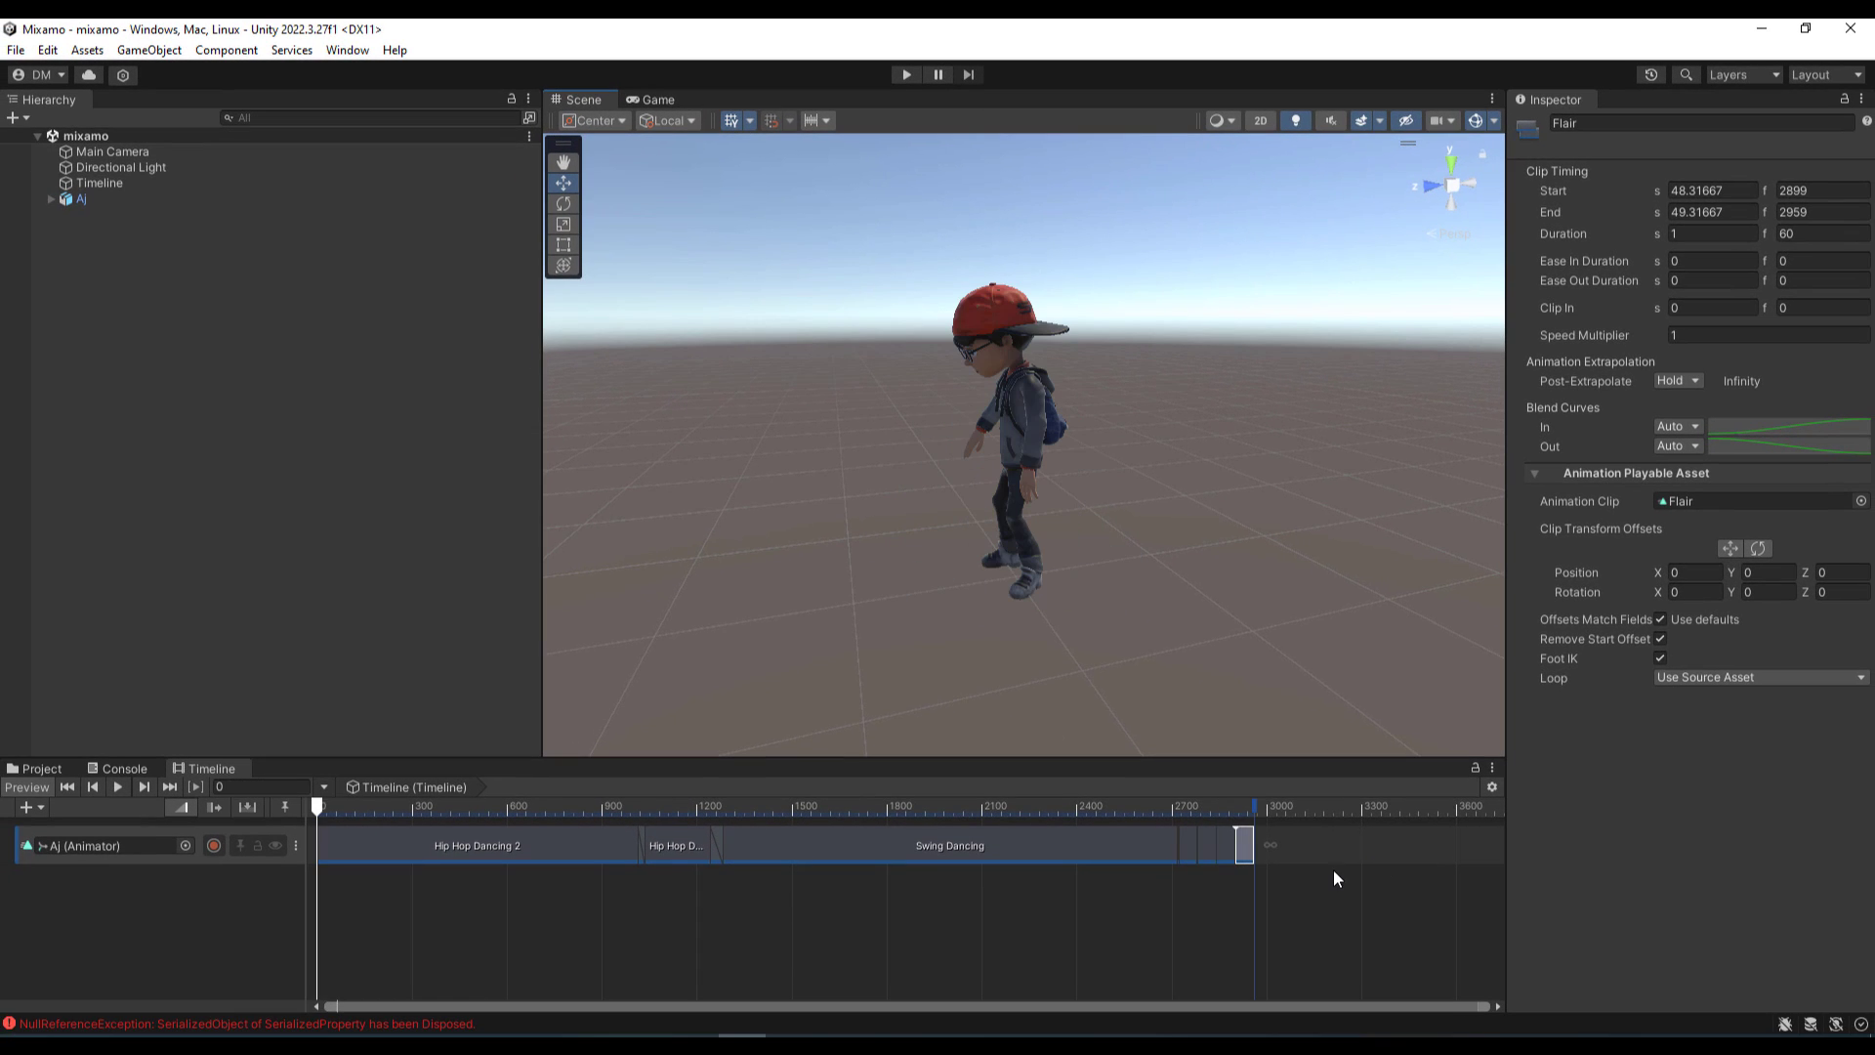
{"action": "left_click", "coordinate": [1301, 846]}
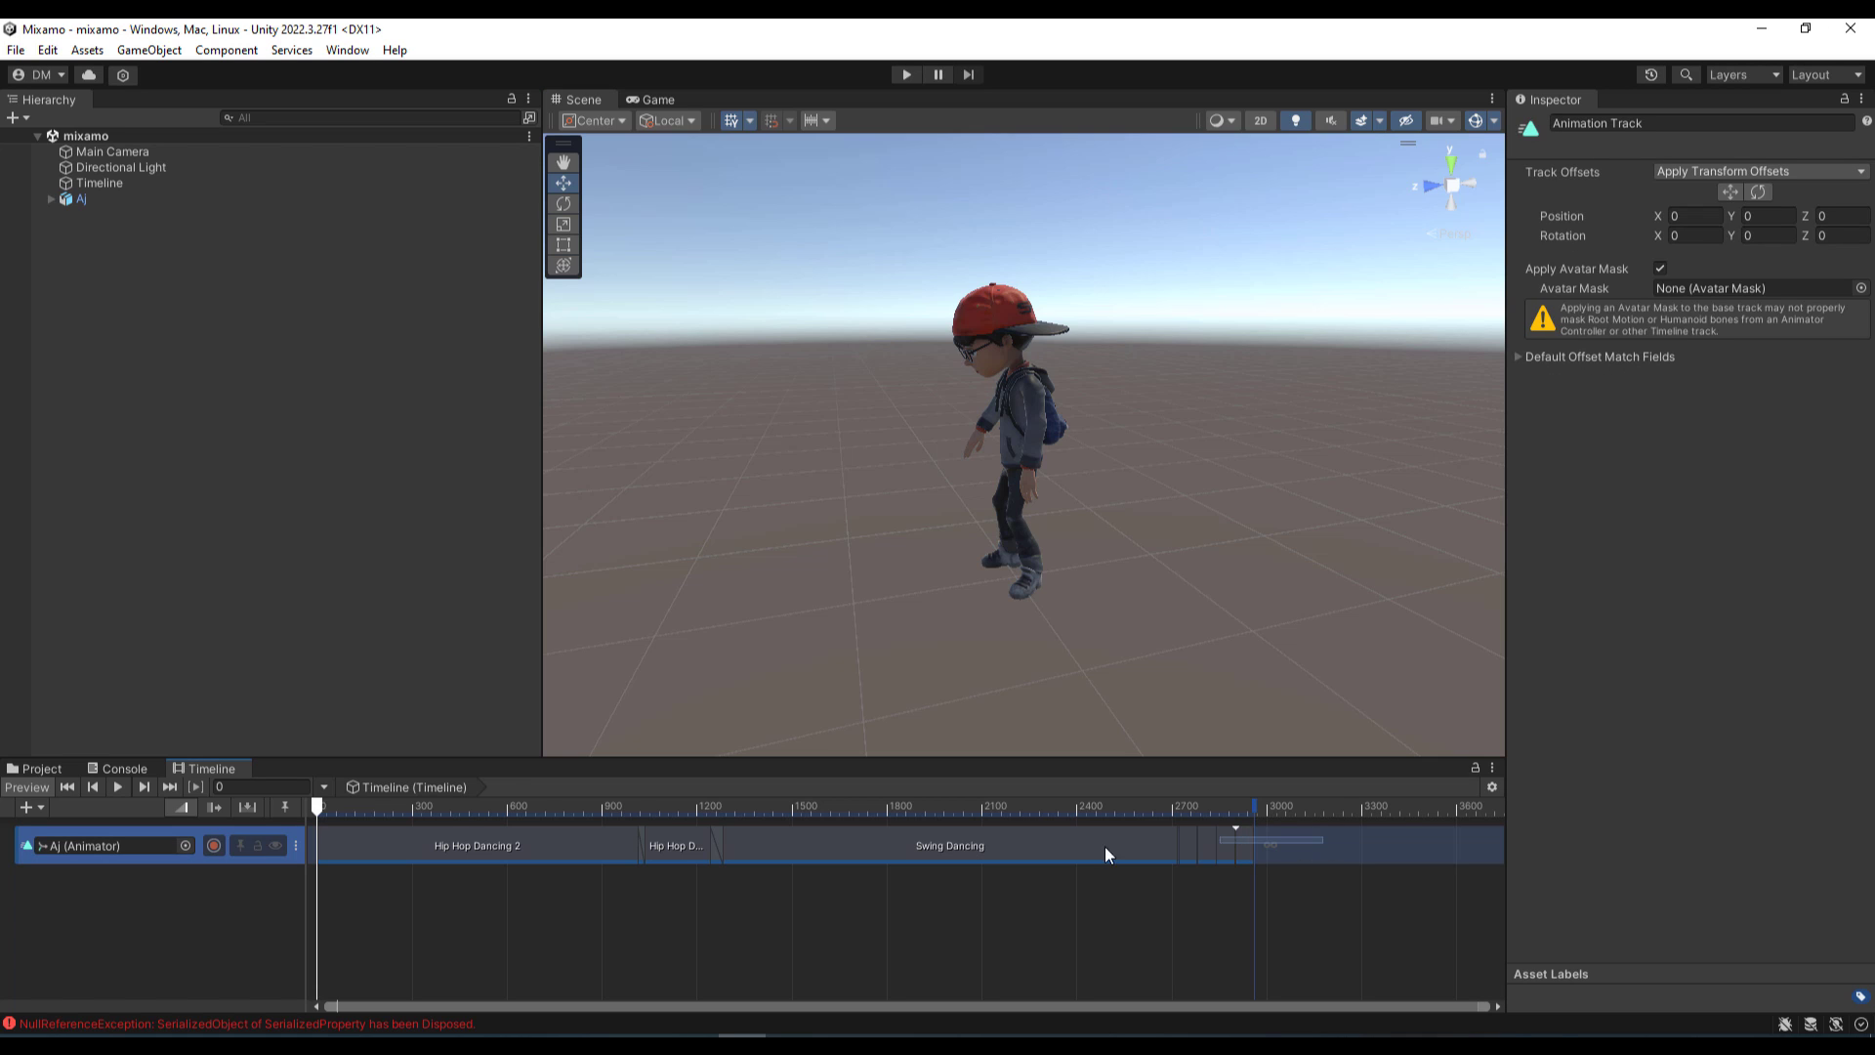
Step: Delete all dance clips and set the track's binding to None
{"action": "key", "text": "ctrl+a"}
{"action": "key", "text": "Delete"}
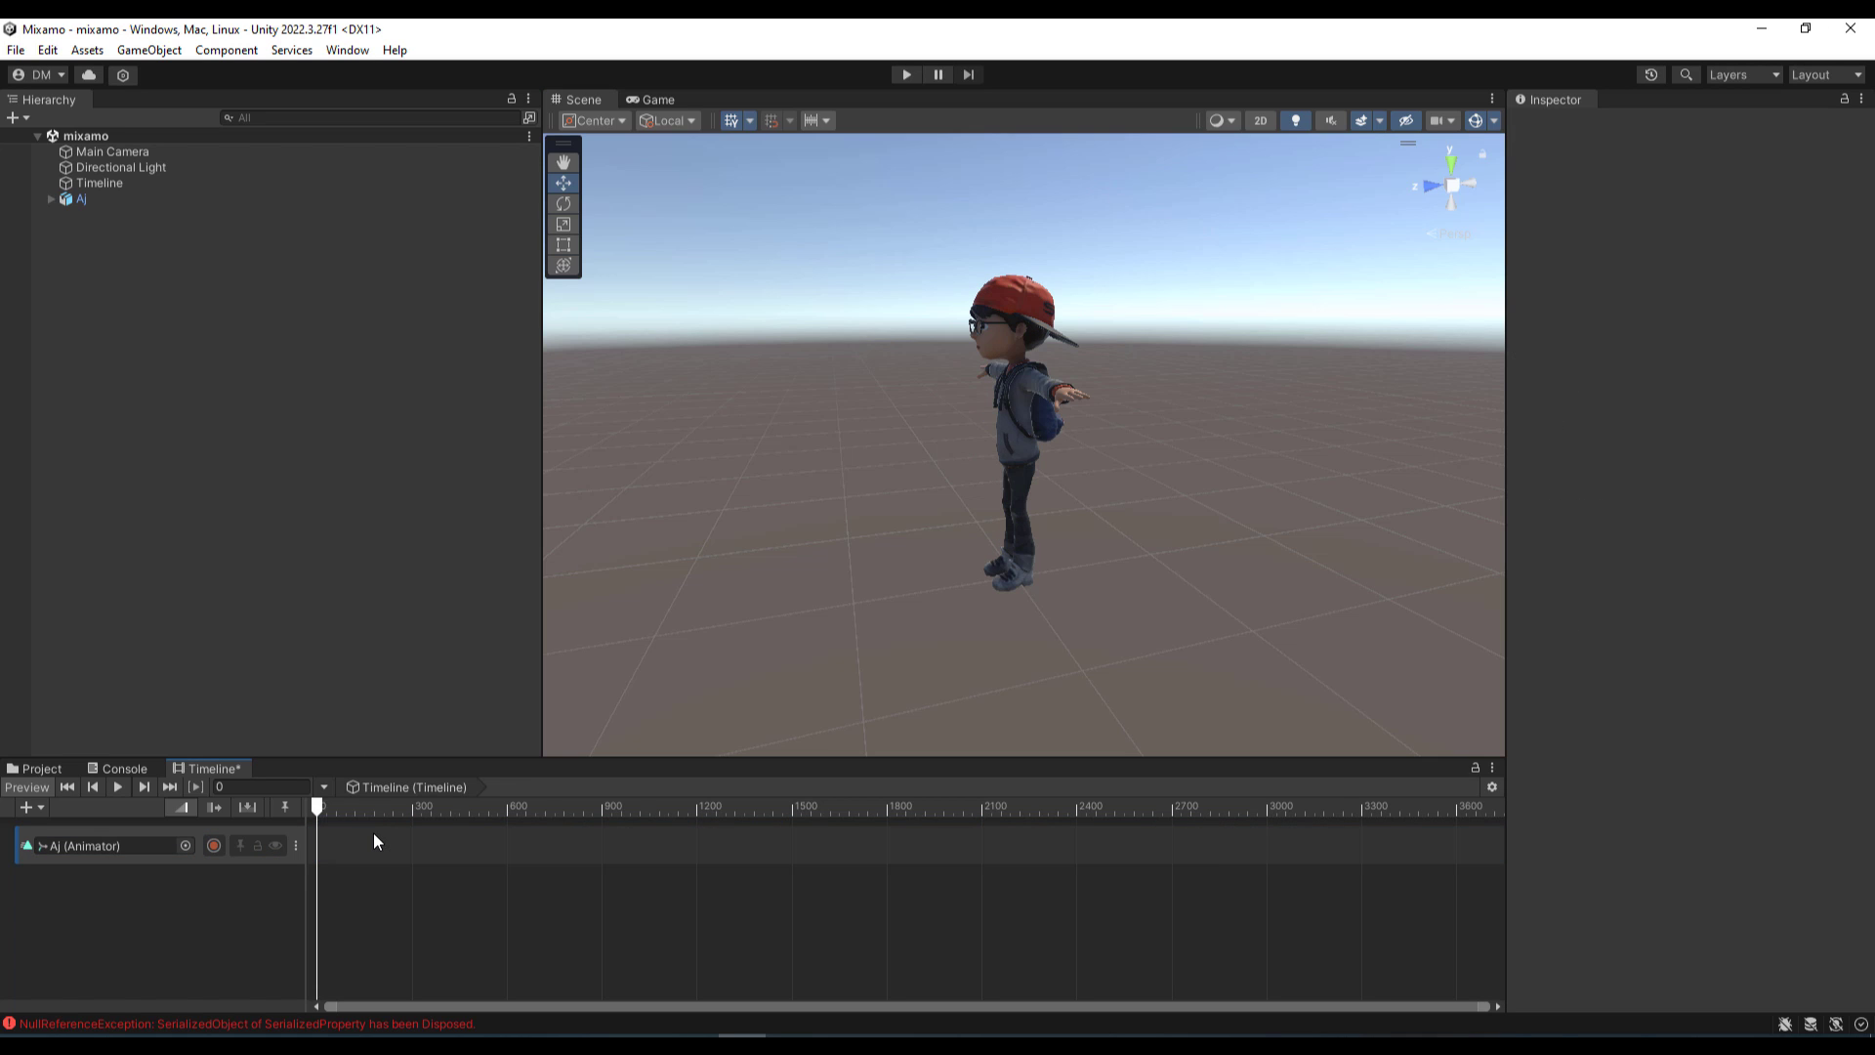
{"action": "left_click", "coordinate": [152, 848]}
{"action": "left_click", "coordinate": [184, 845]}
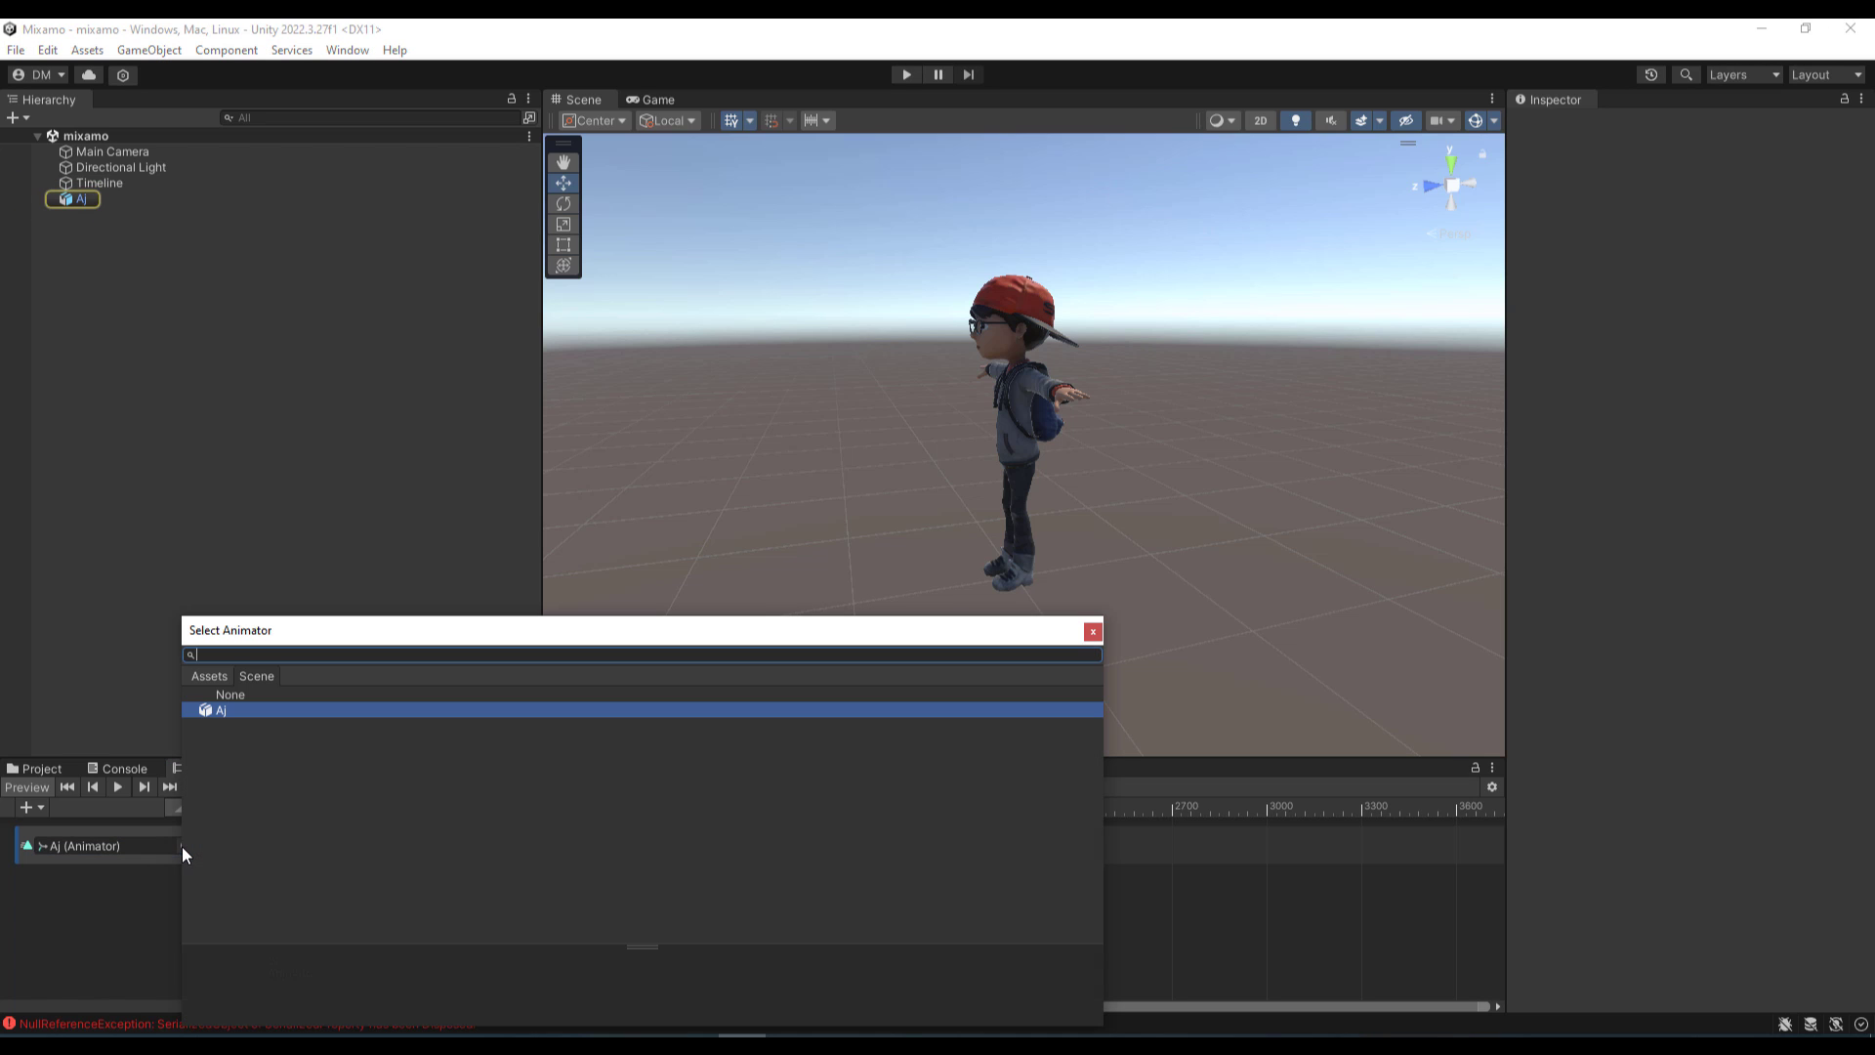
{"action": "left_click", "coordinate": [269, 694]}
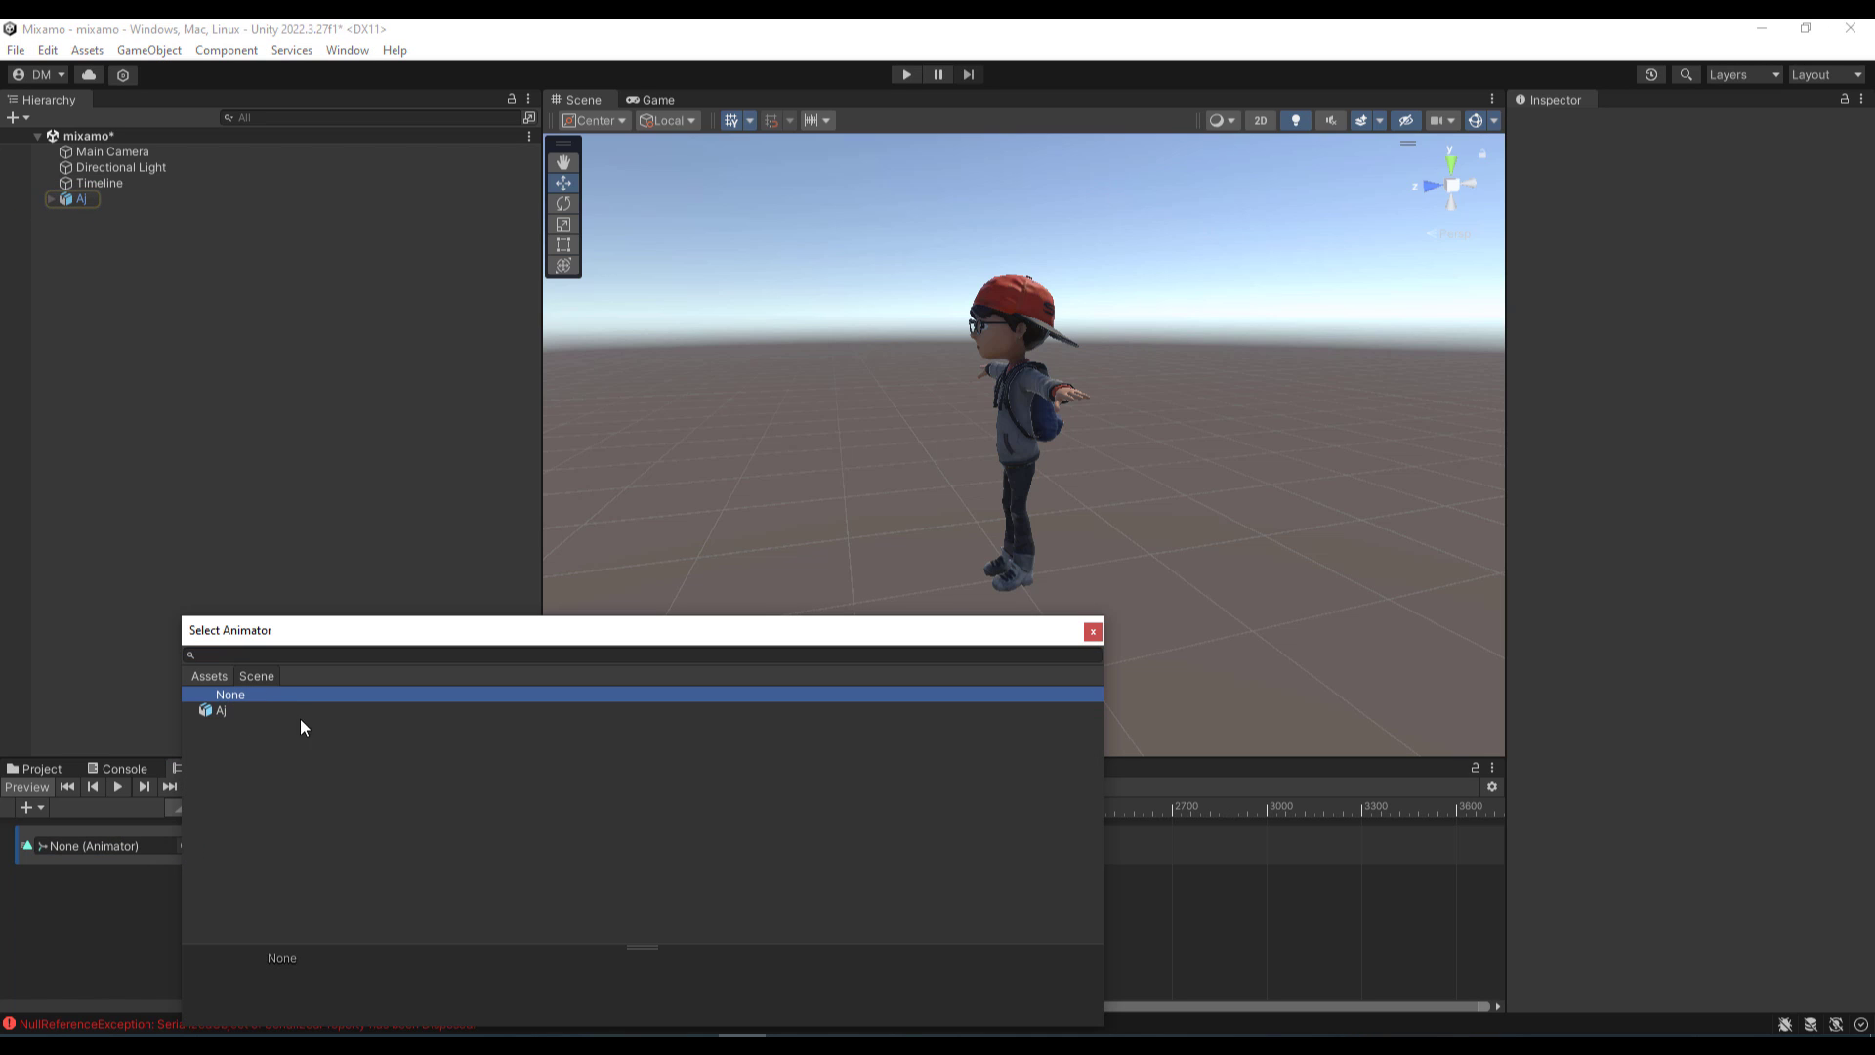
{"action": "double_click", "coordinate": [314, 694]}
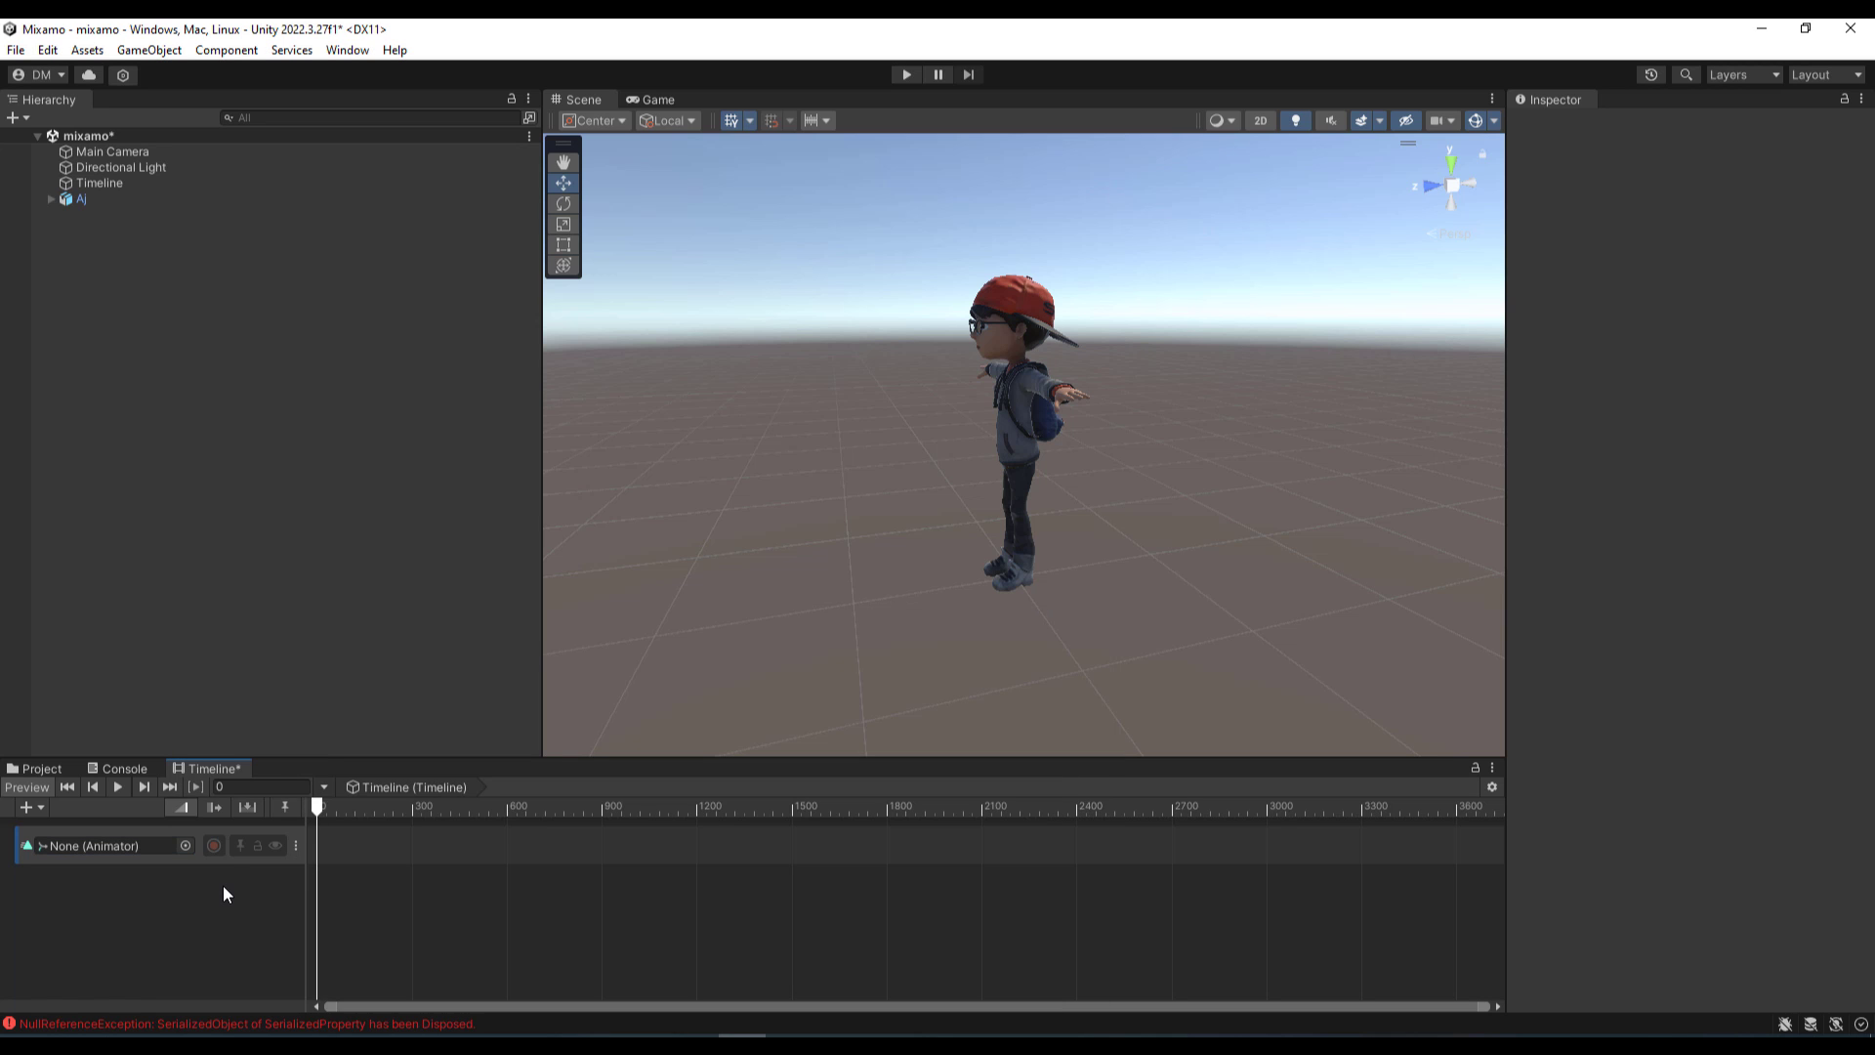
Step: Delete the unbound animation track and select the Aj character
{"action": "left_click", "coordinate": [49, 841]}
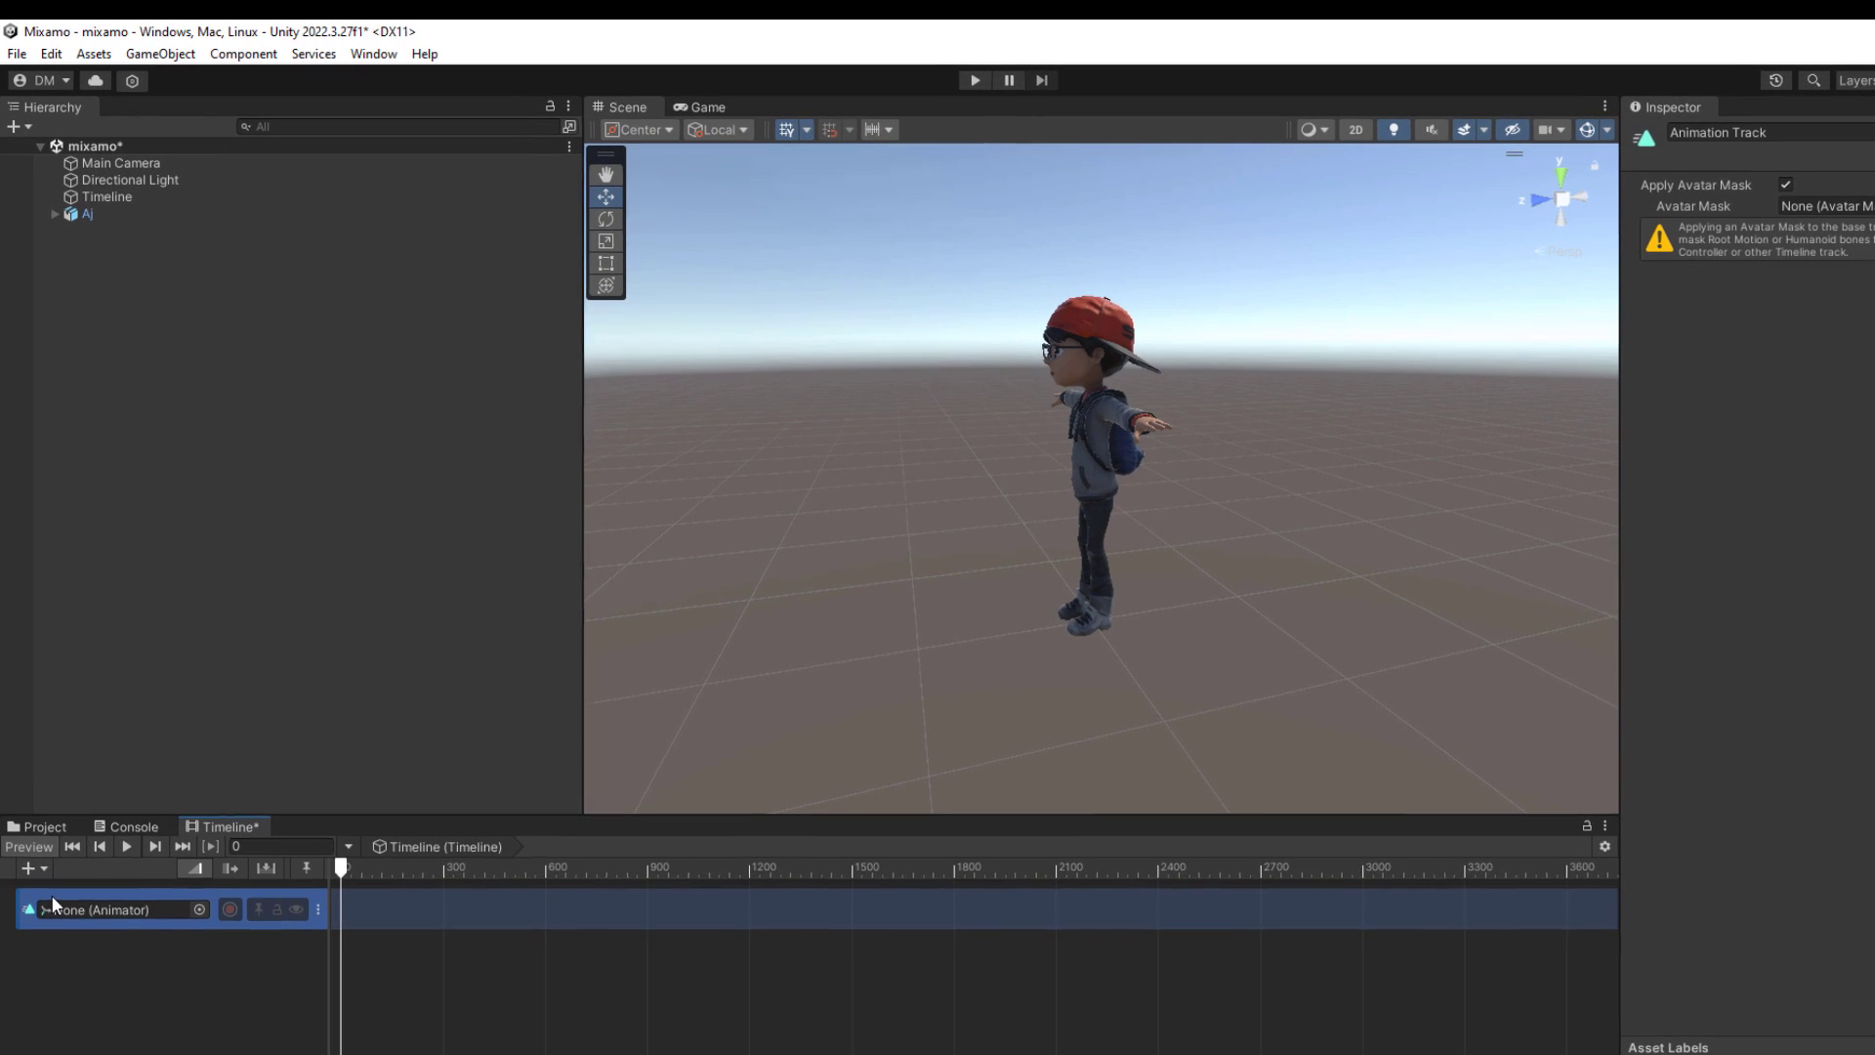
{"action": "key", "text": "Delete"}
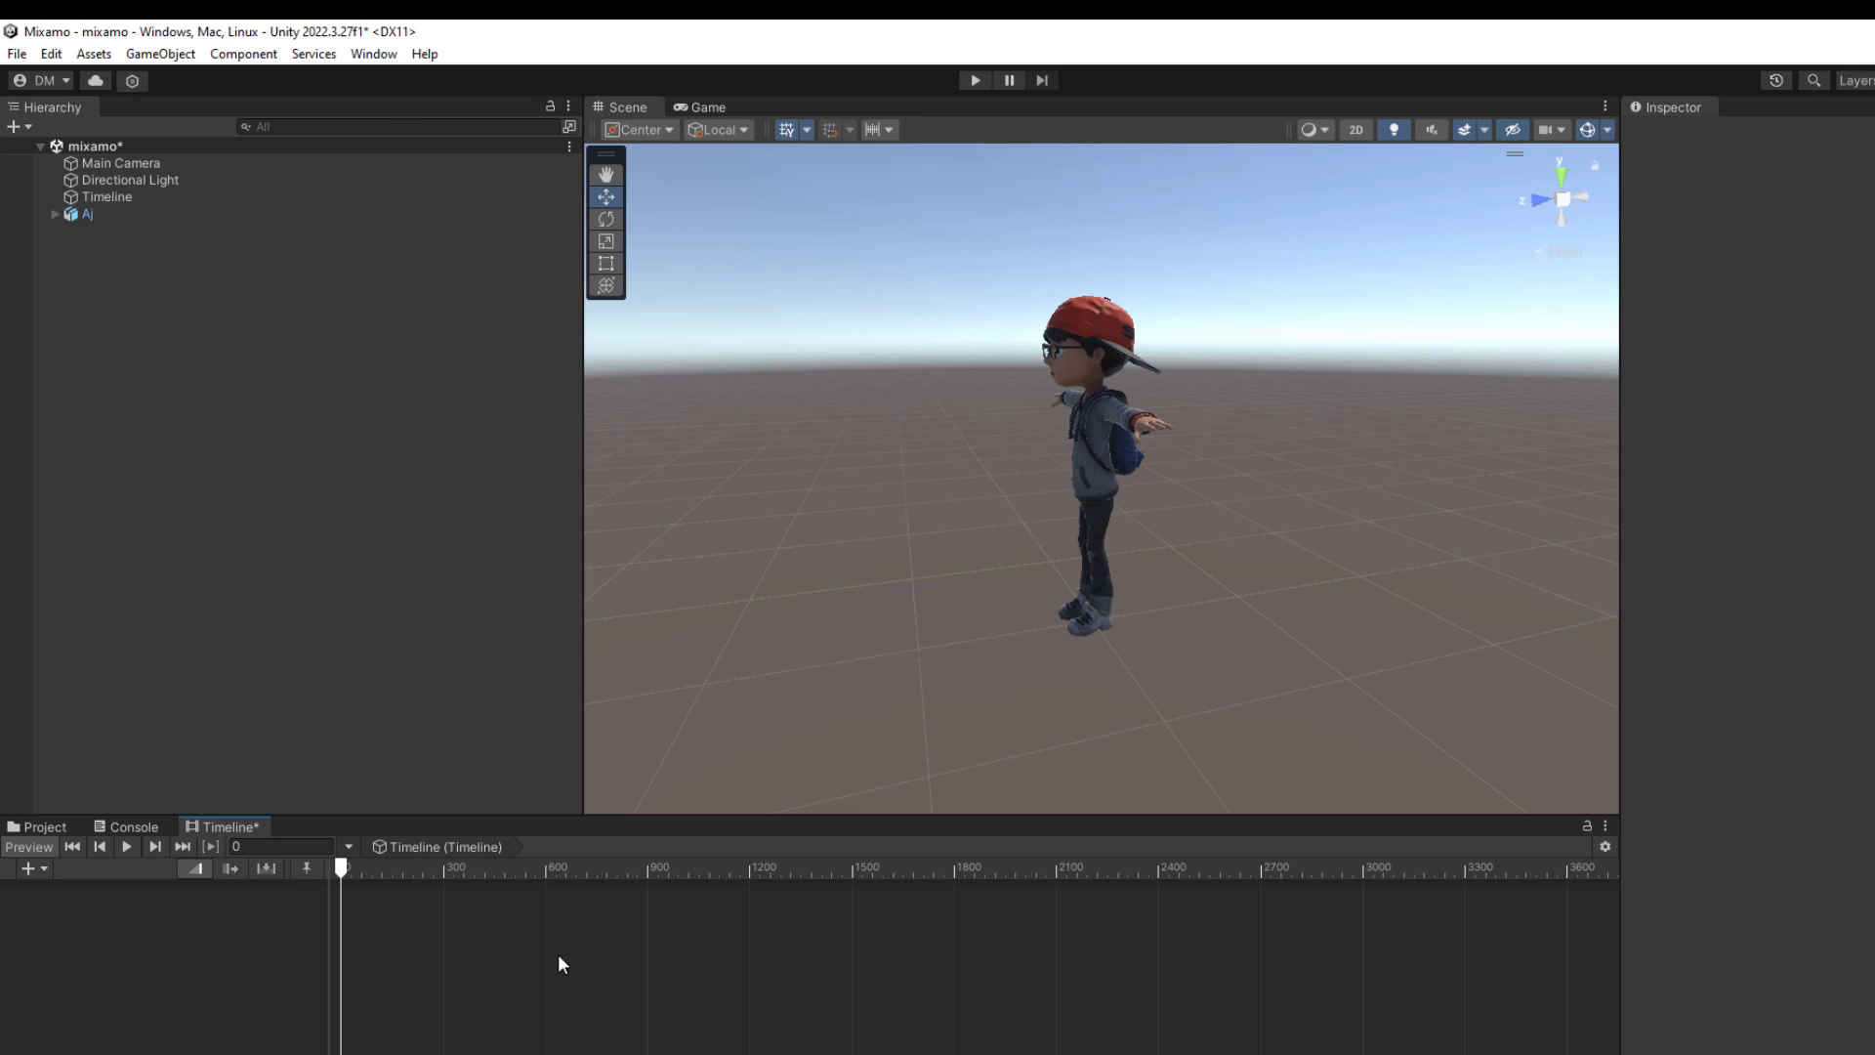
{"action": "left_click", "coordinate": [84, 214]}
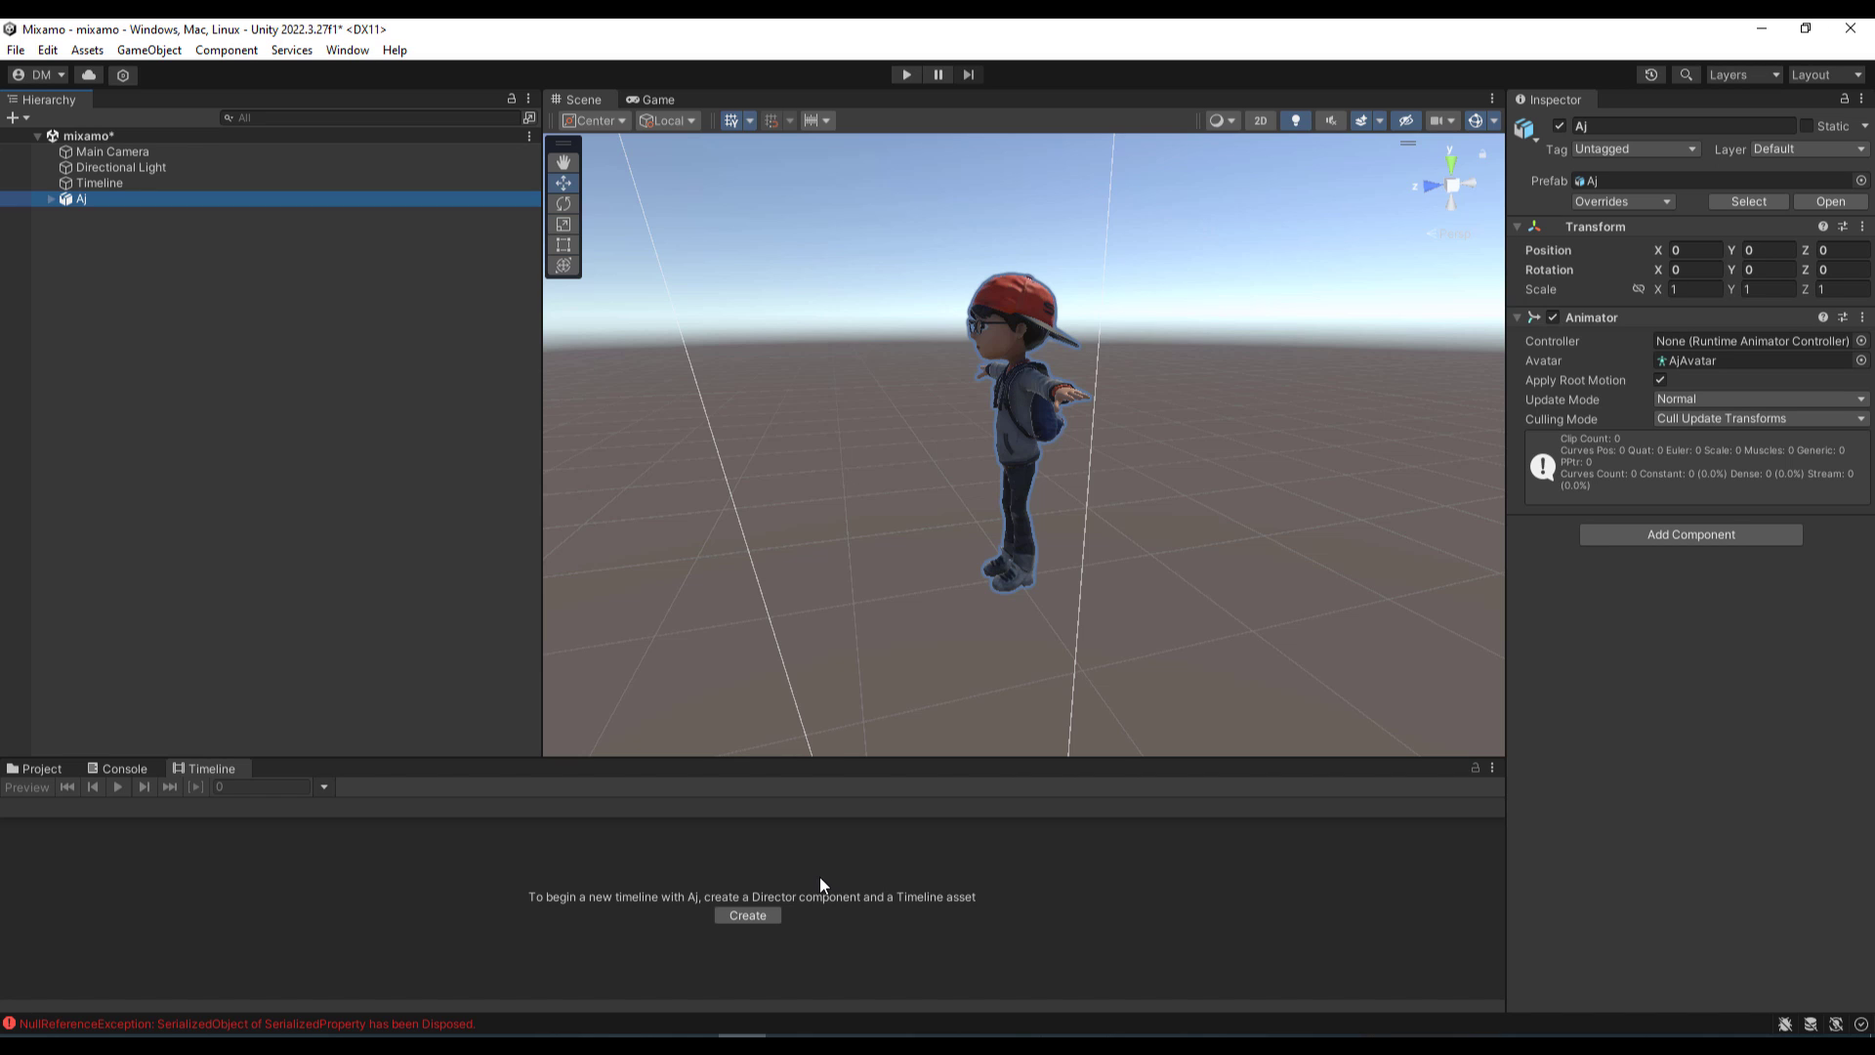
Step: Drag Aj from the Hierarchy into the Timeline and add an Animation Track bound to it
{"action": "left_click", "coordinate": [98, 186]}
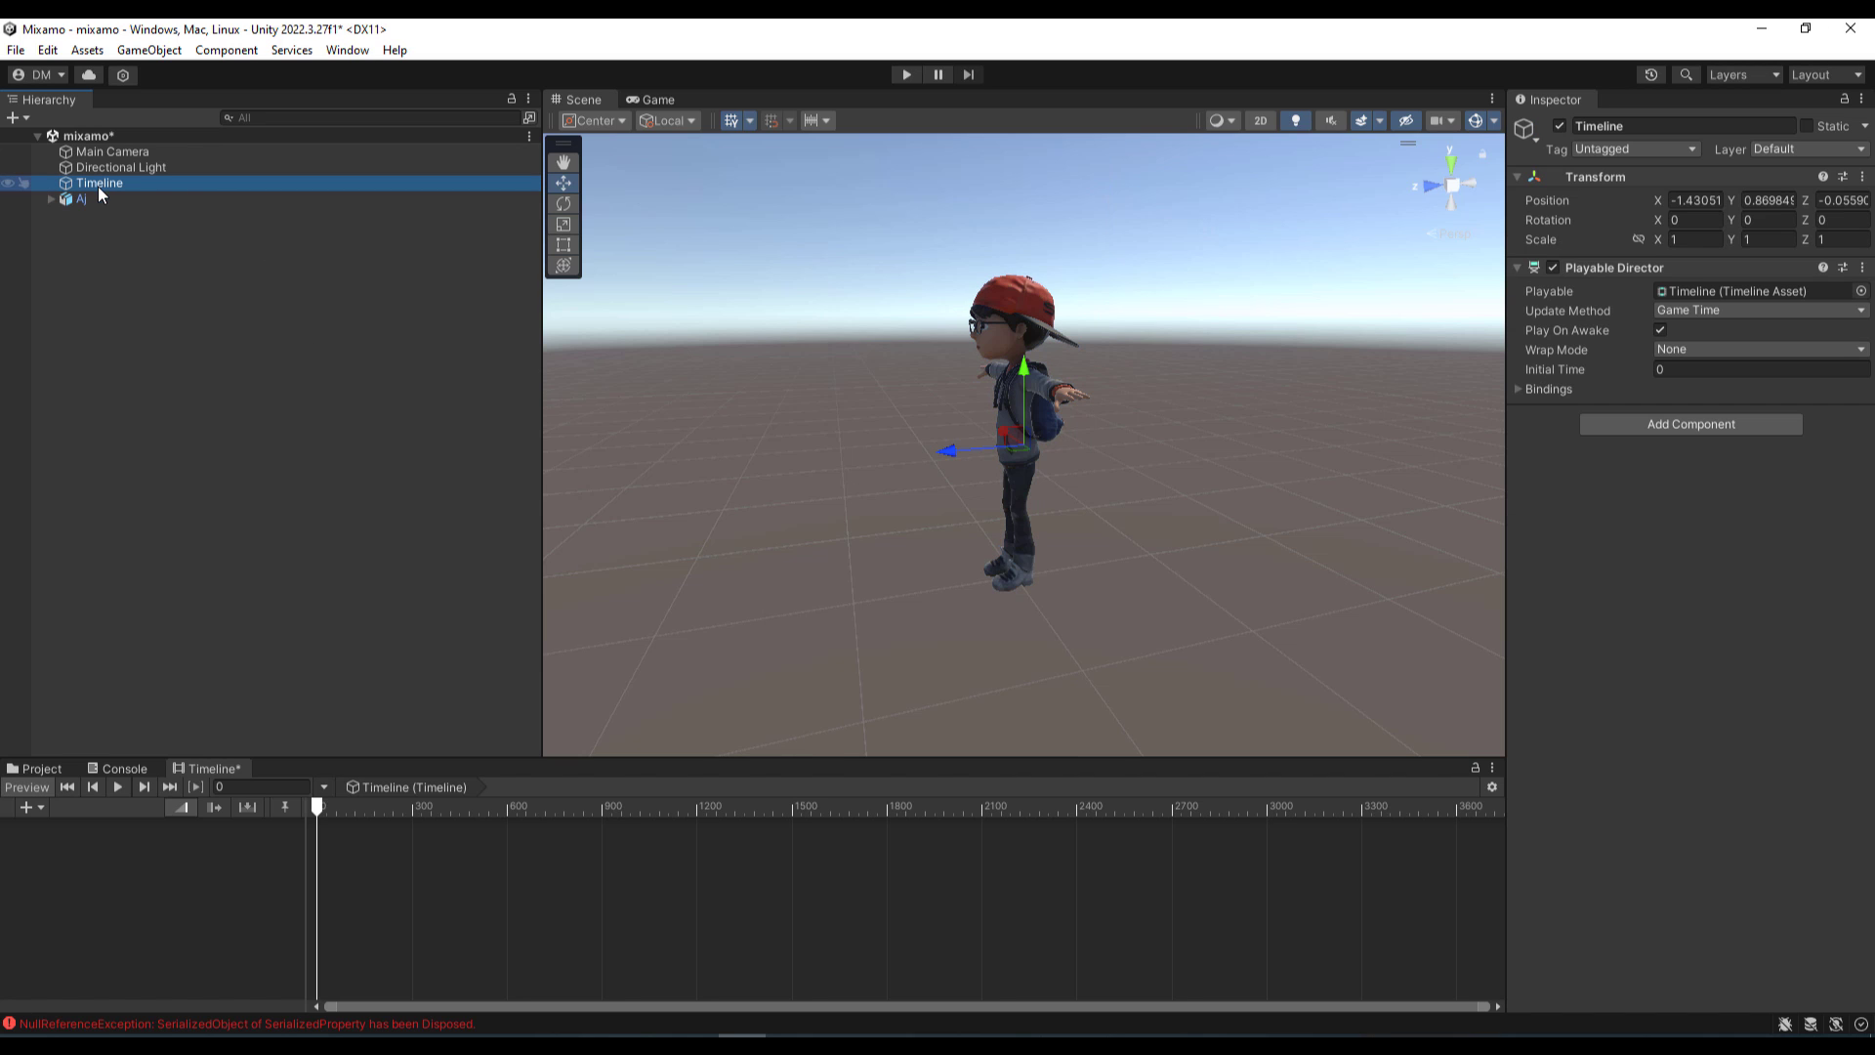
{"action": "left_click", "coordinate": [151, 838]}
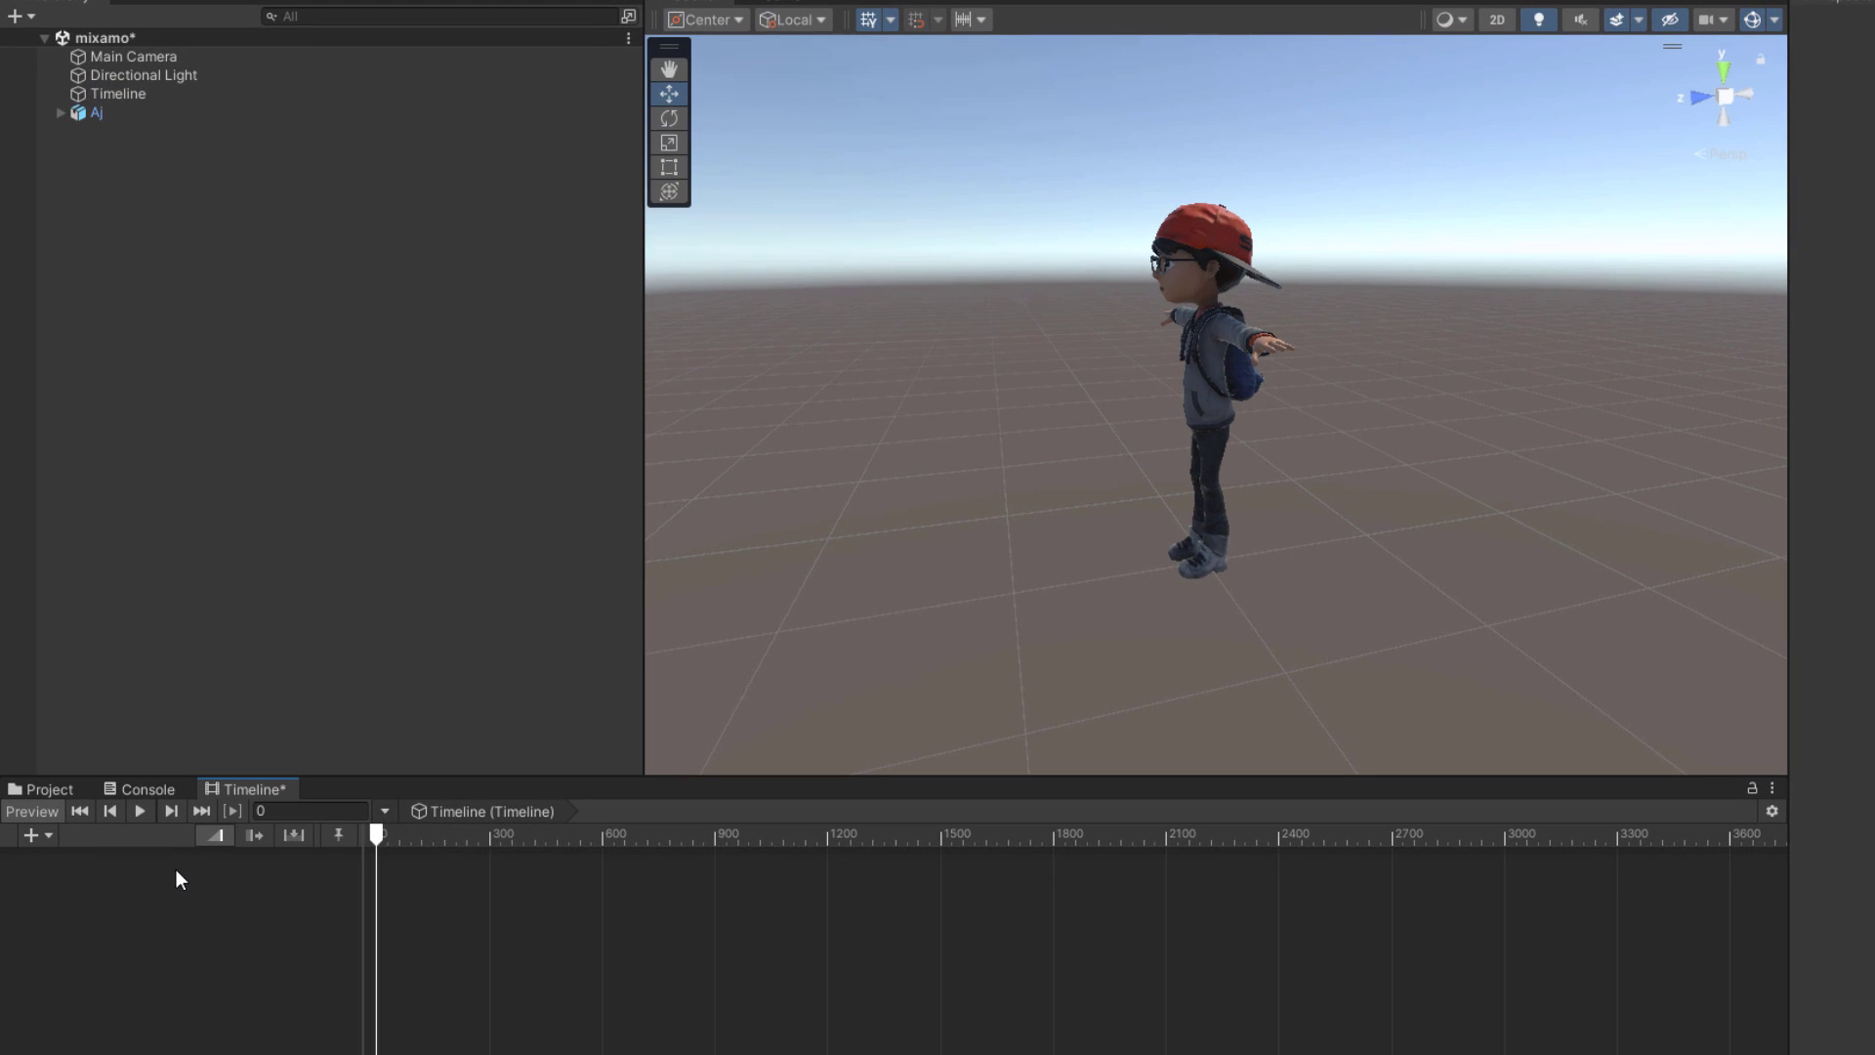
{"action": "right_click", "coordinate": [176, 869]}
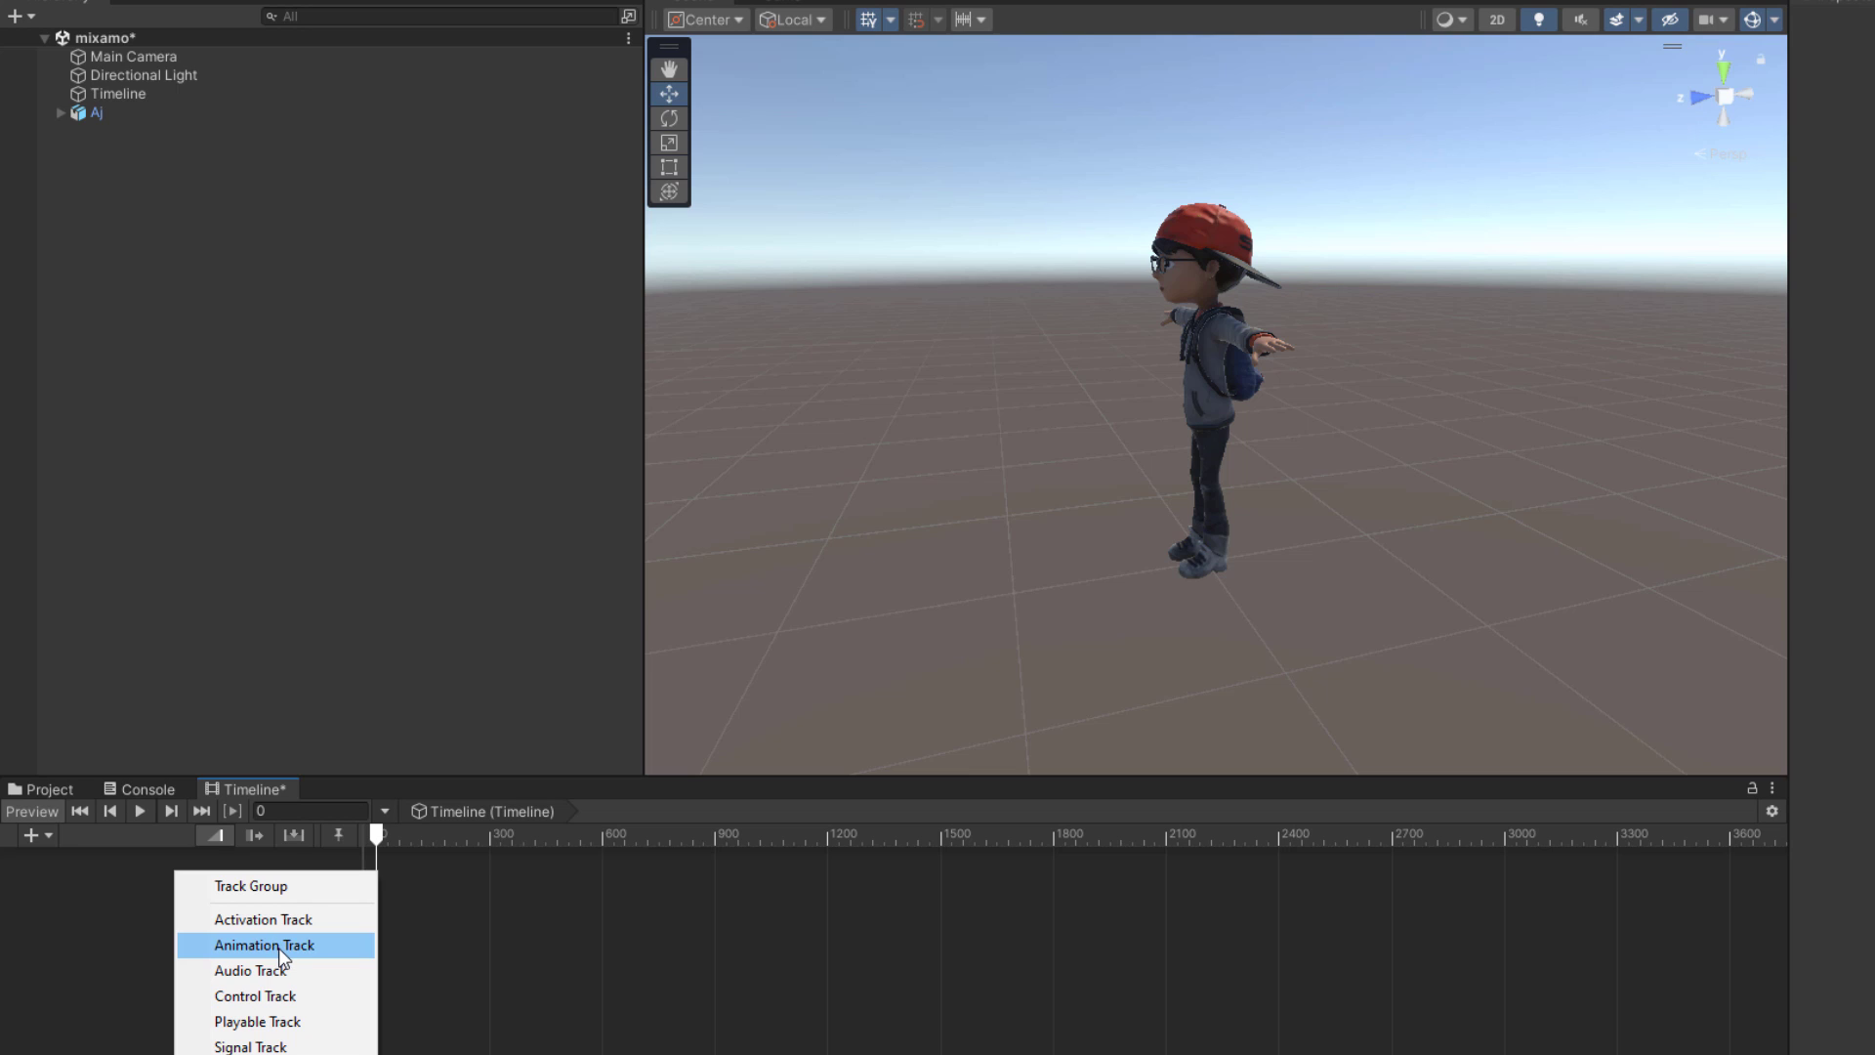
{"action": "left_click", "coordinate": [116, 932]}
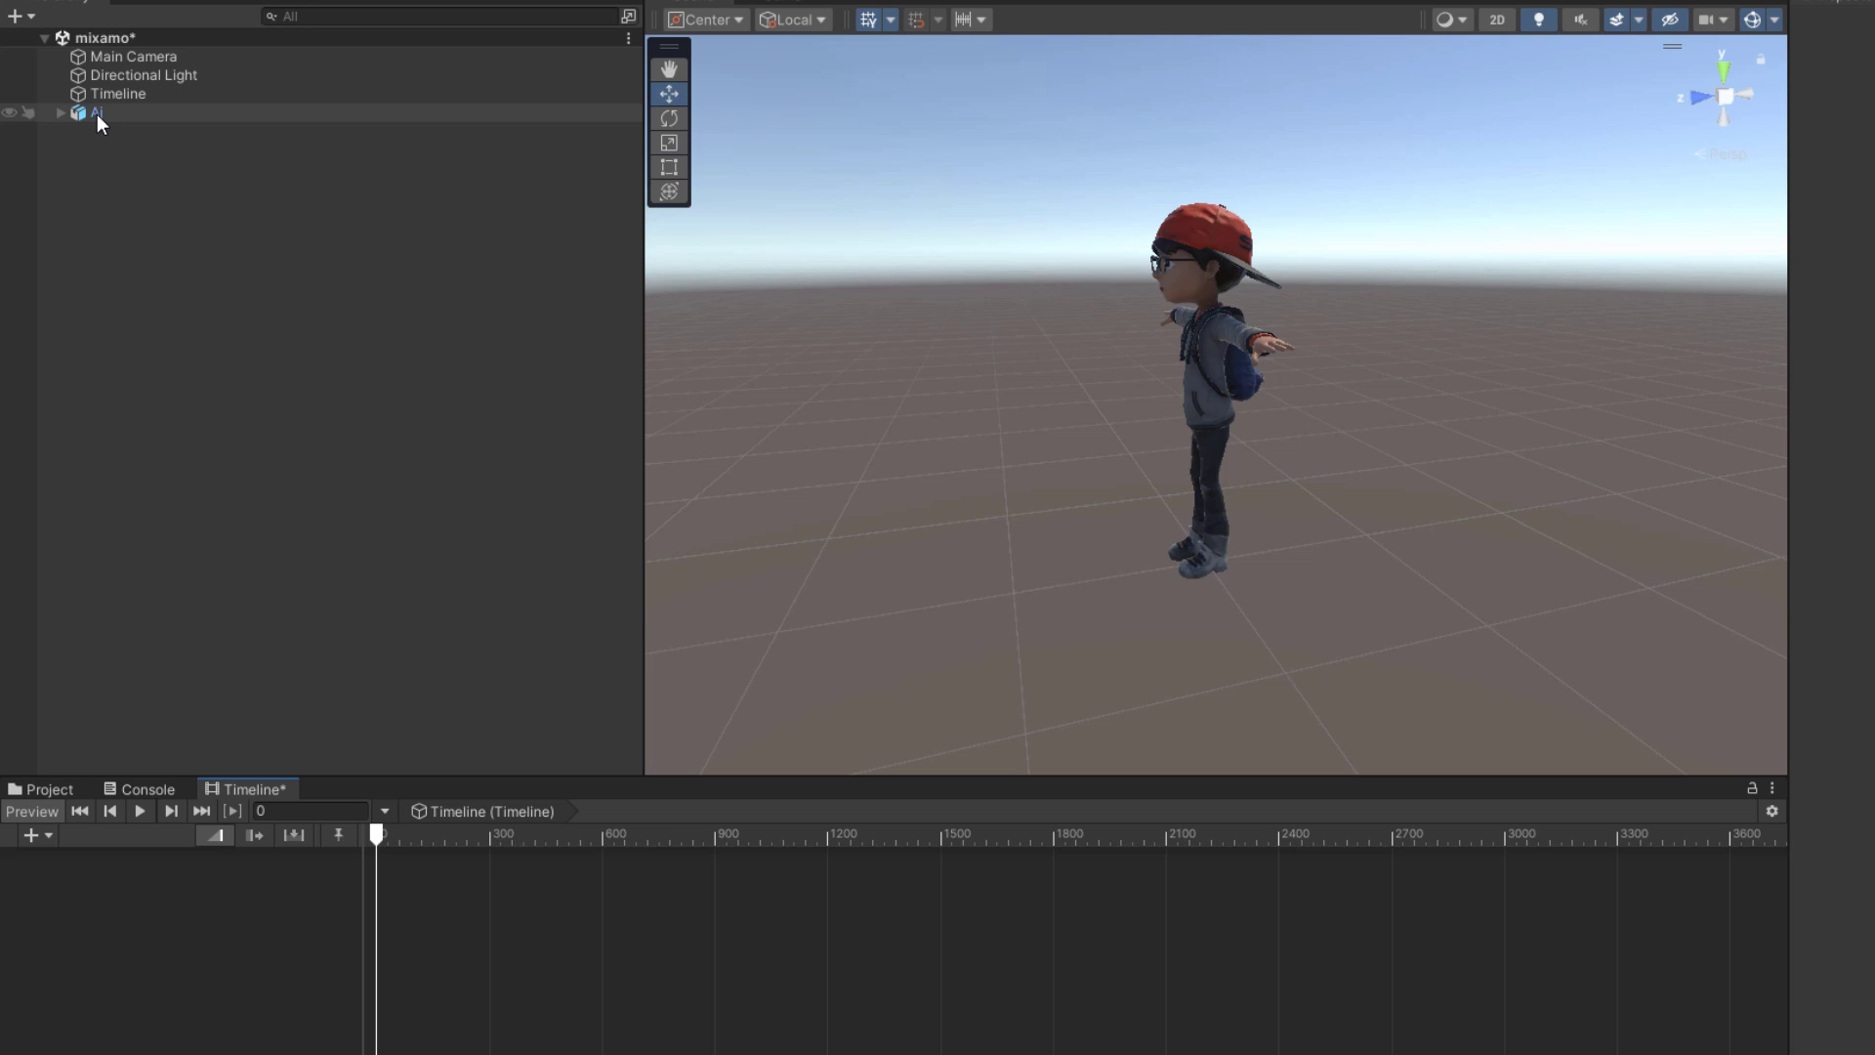
{"action": "left_click", "coordinate": [96, 115]}
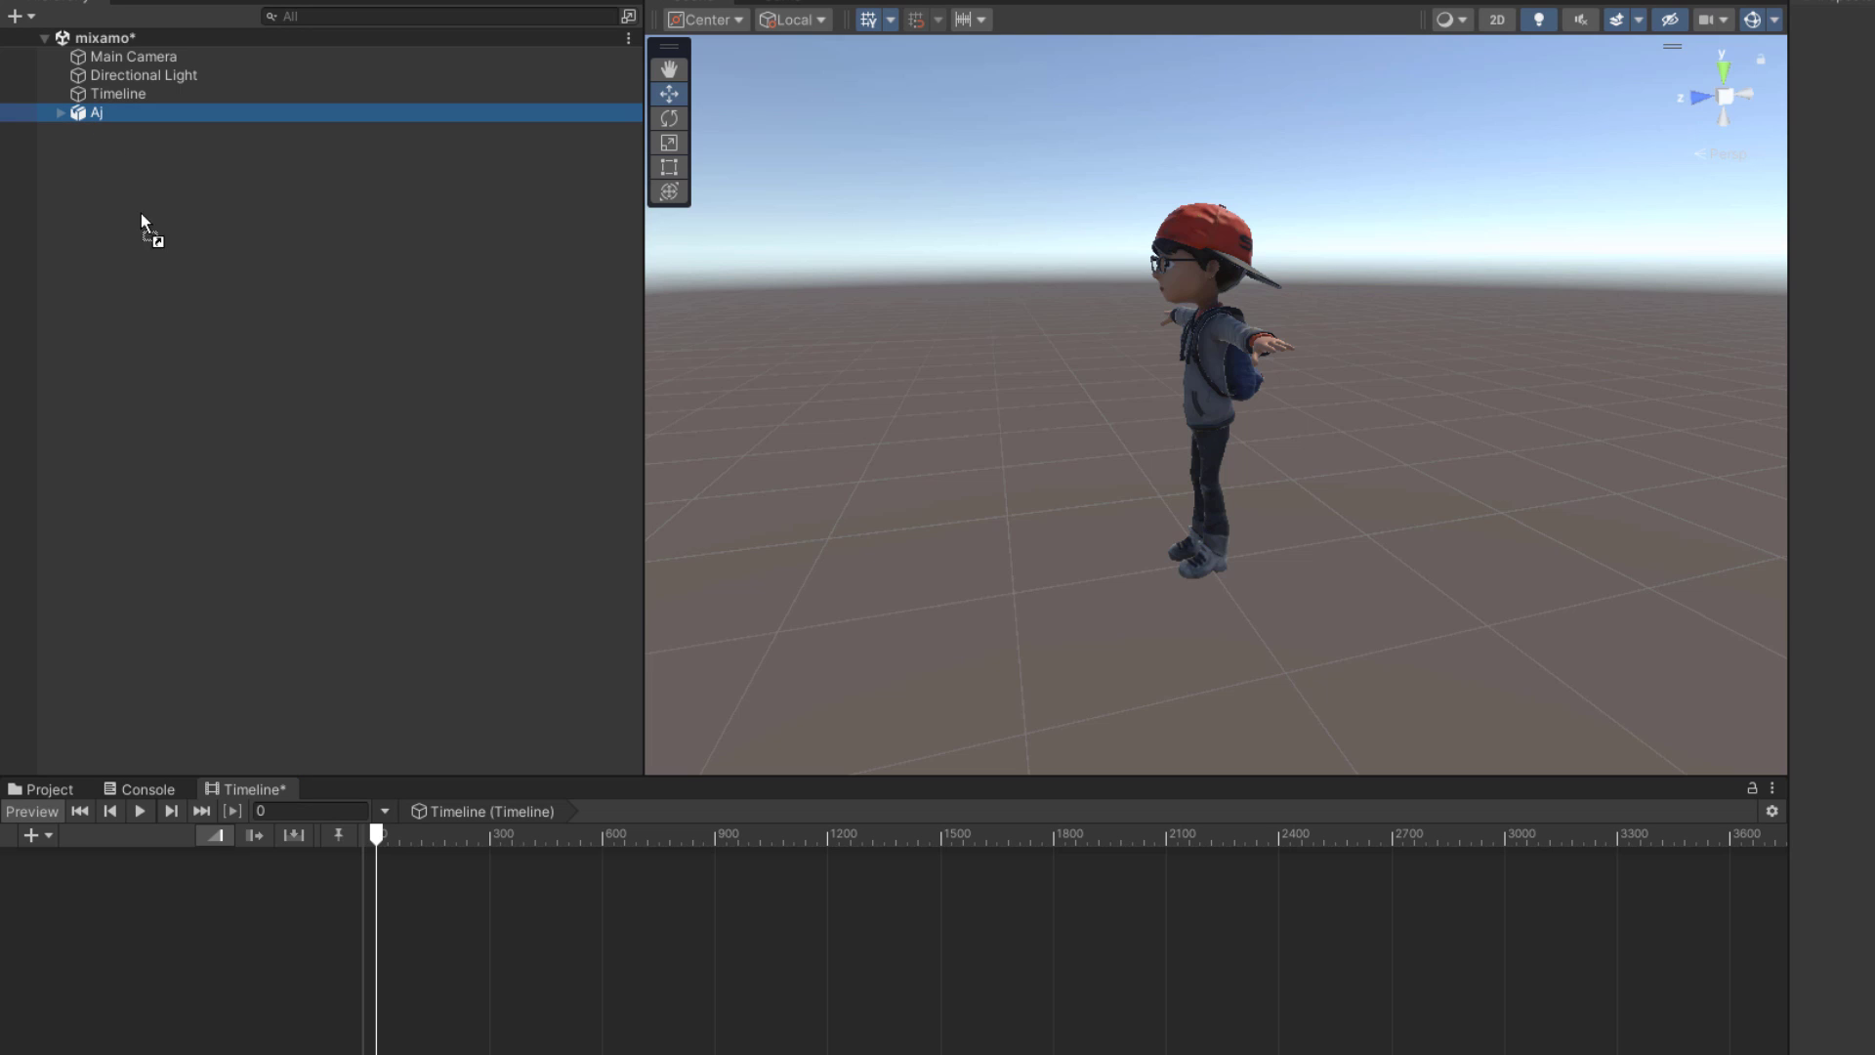
{"action": "left_click_drag", "start_coordinate": [197, 652], "coordinate": [207, 885]}
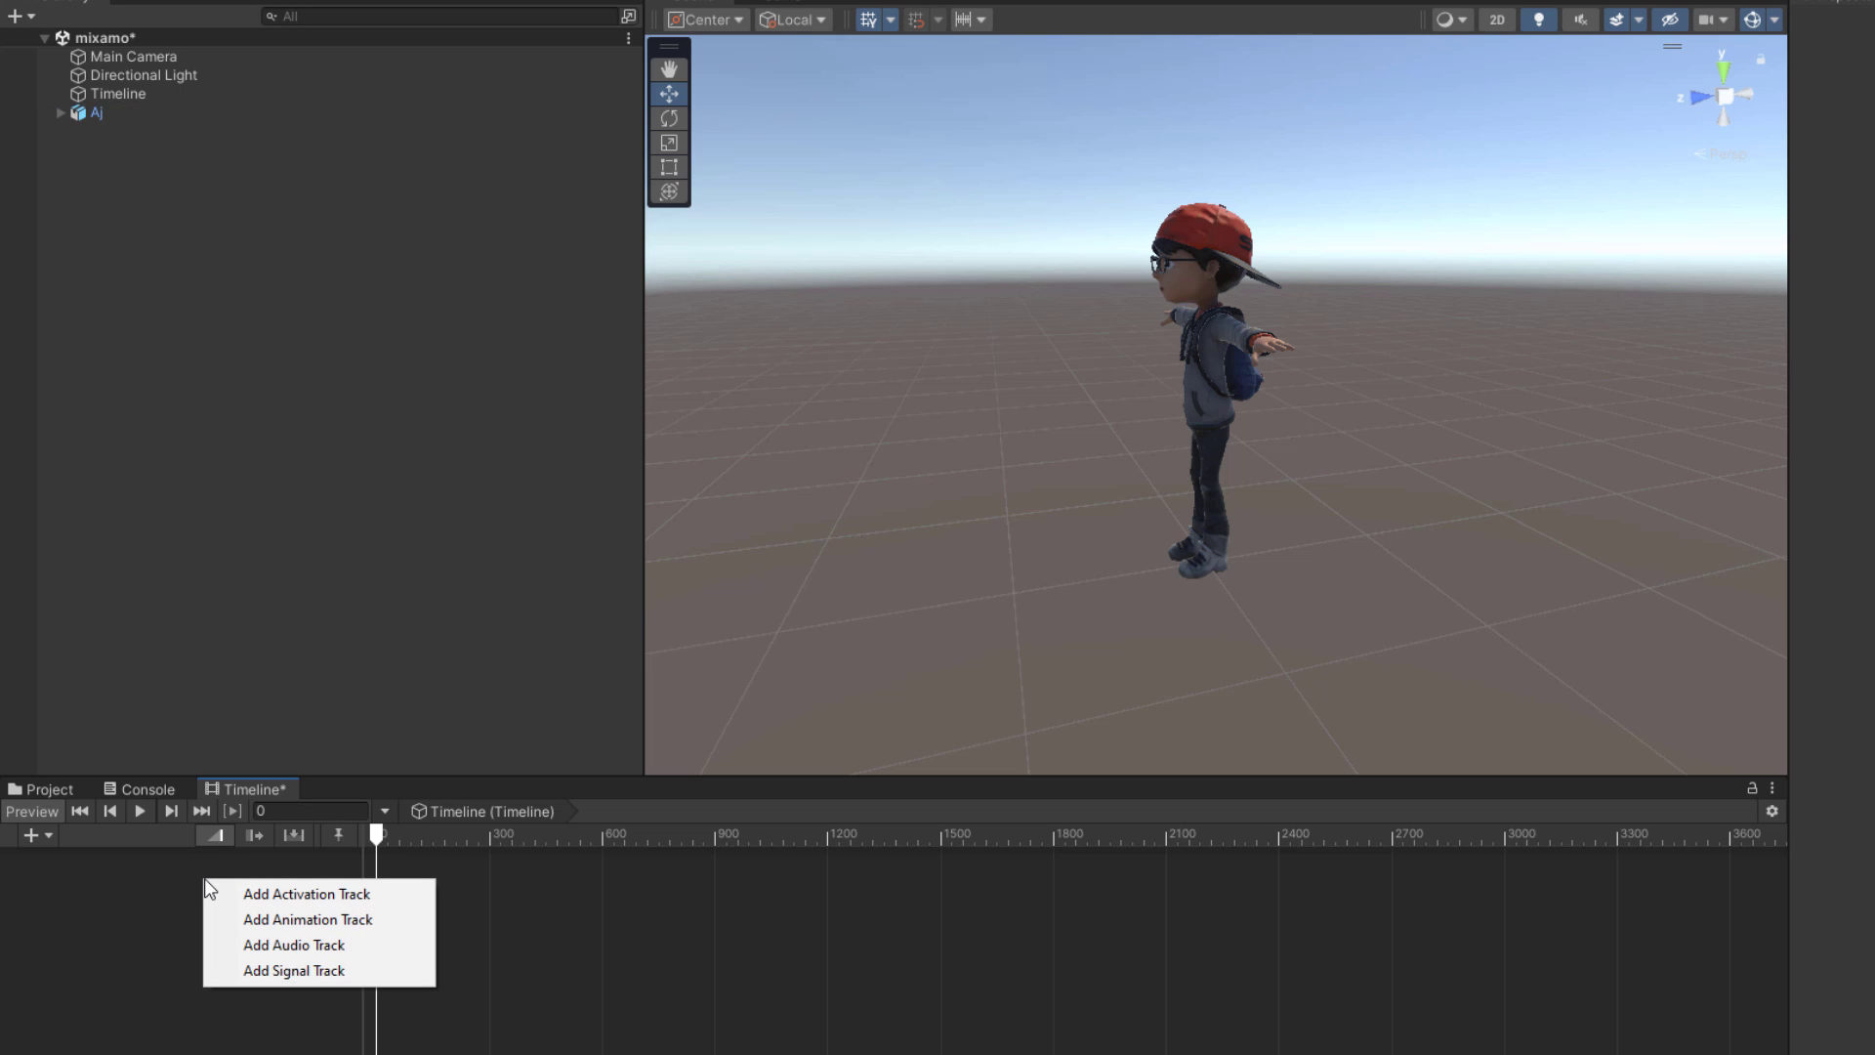
{"action": "left_click", "coordinate": [275, 924]}
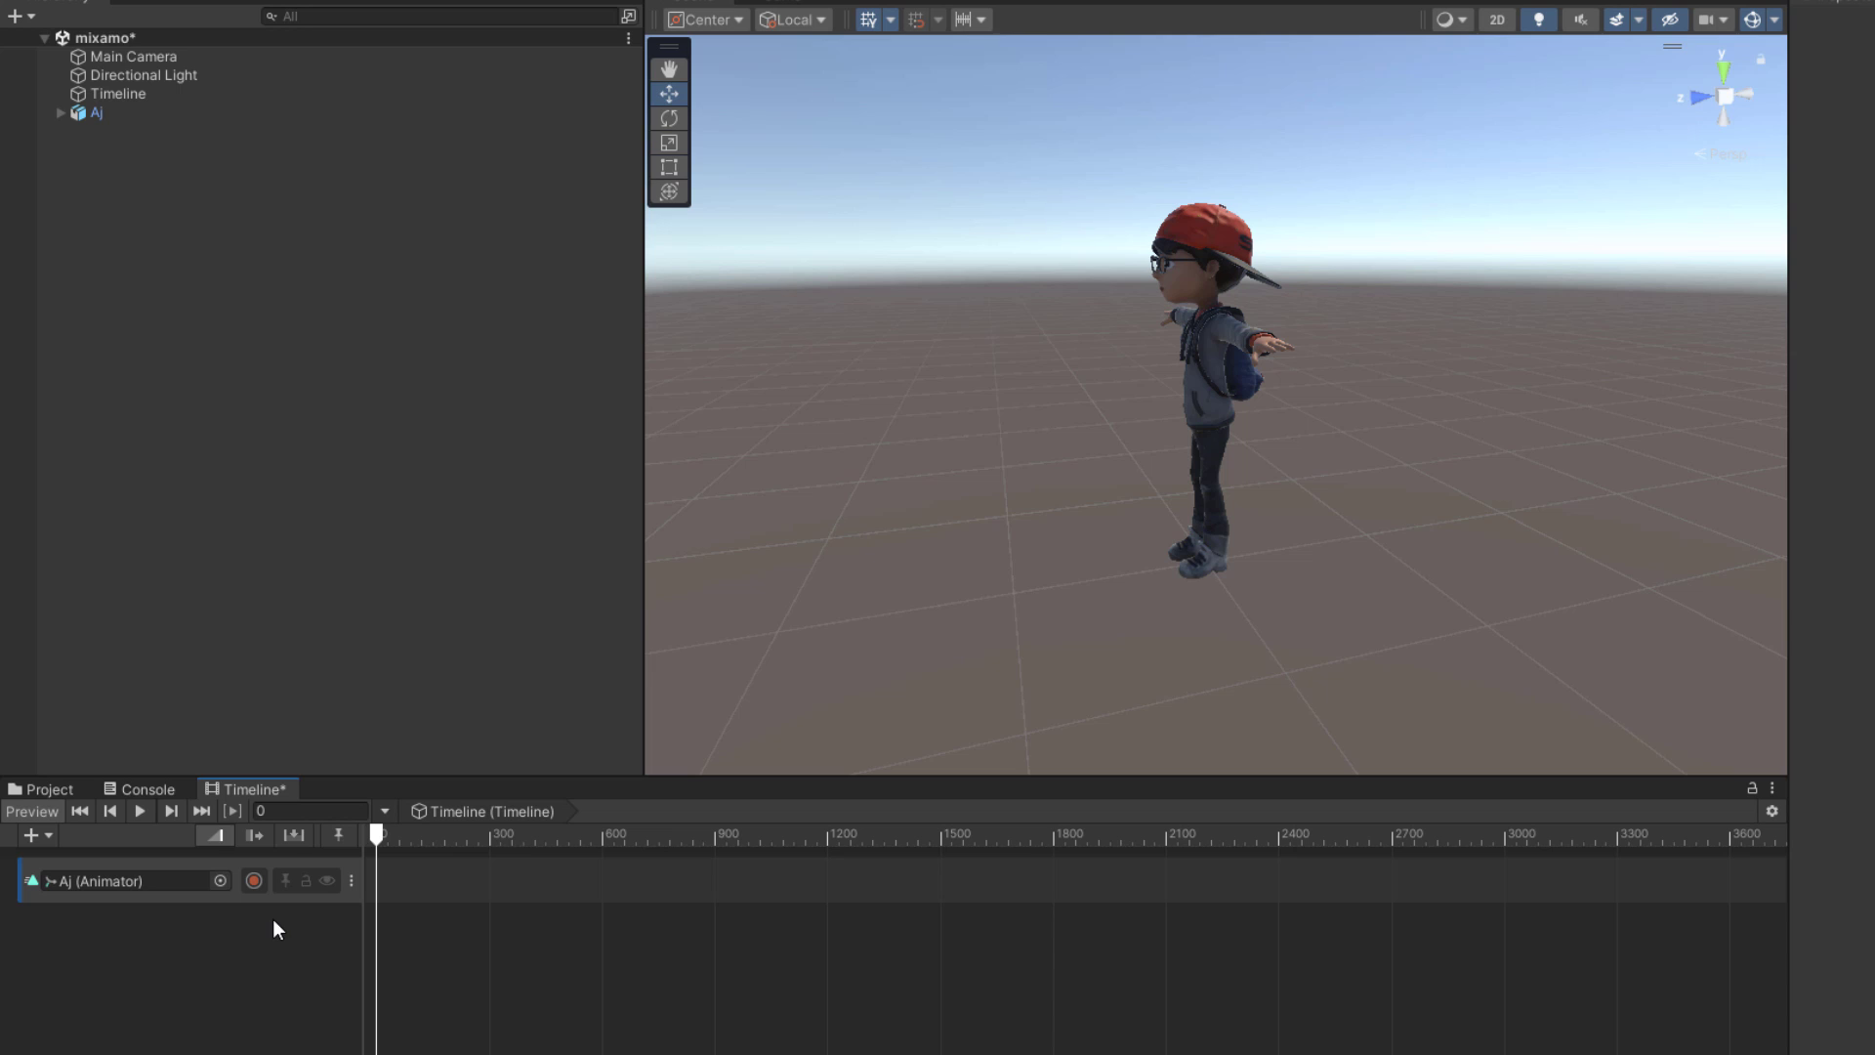
{"action": "left_click", "coordinate": [65, 793]}
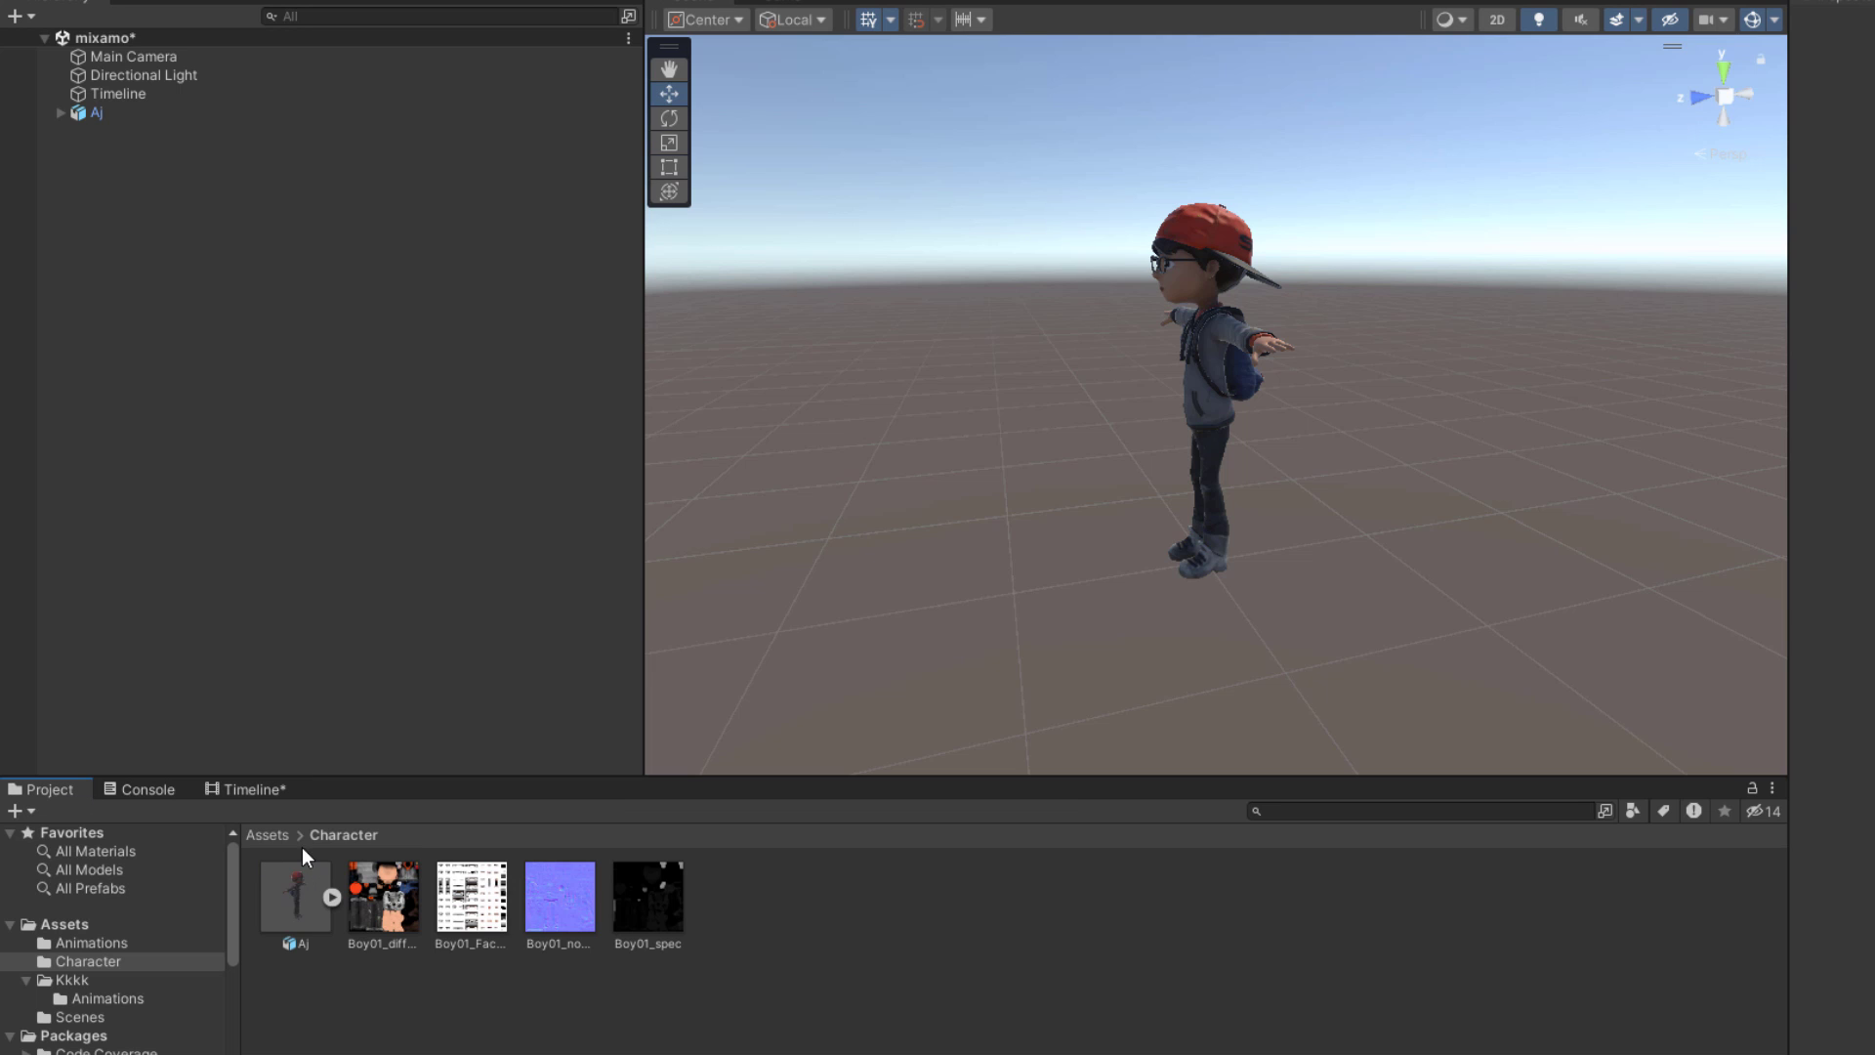
{"action": "left_click", "coordinate": [268, 835]}
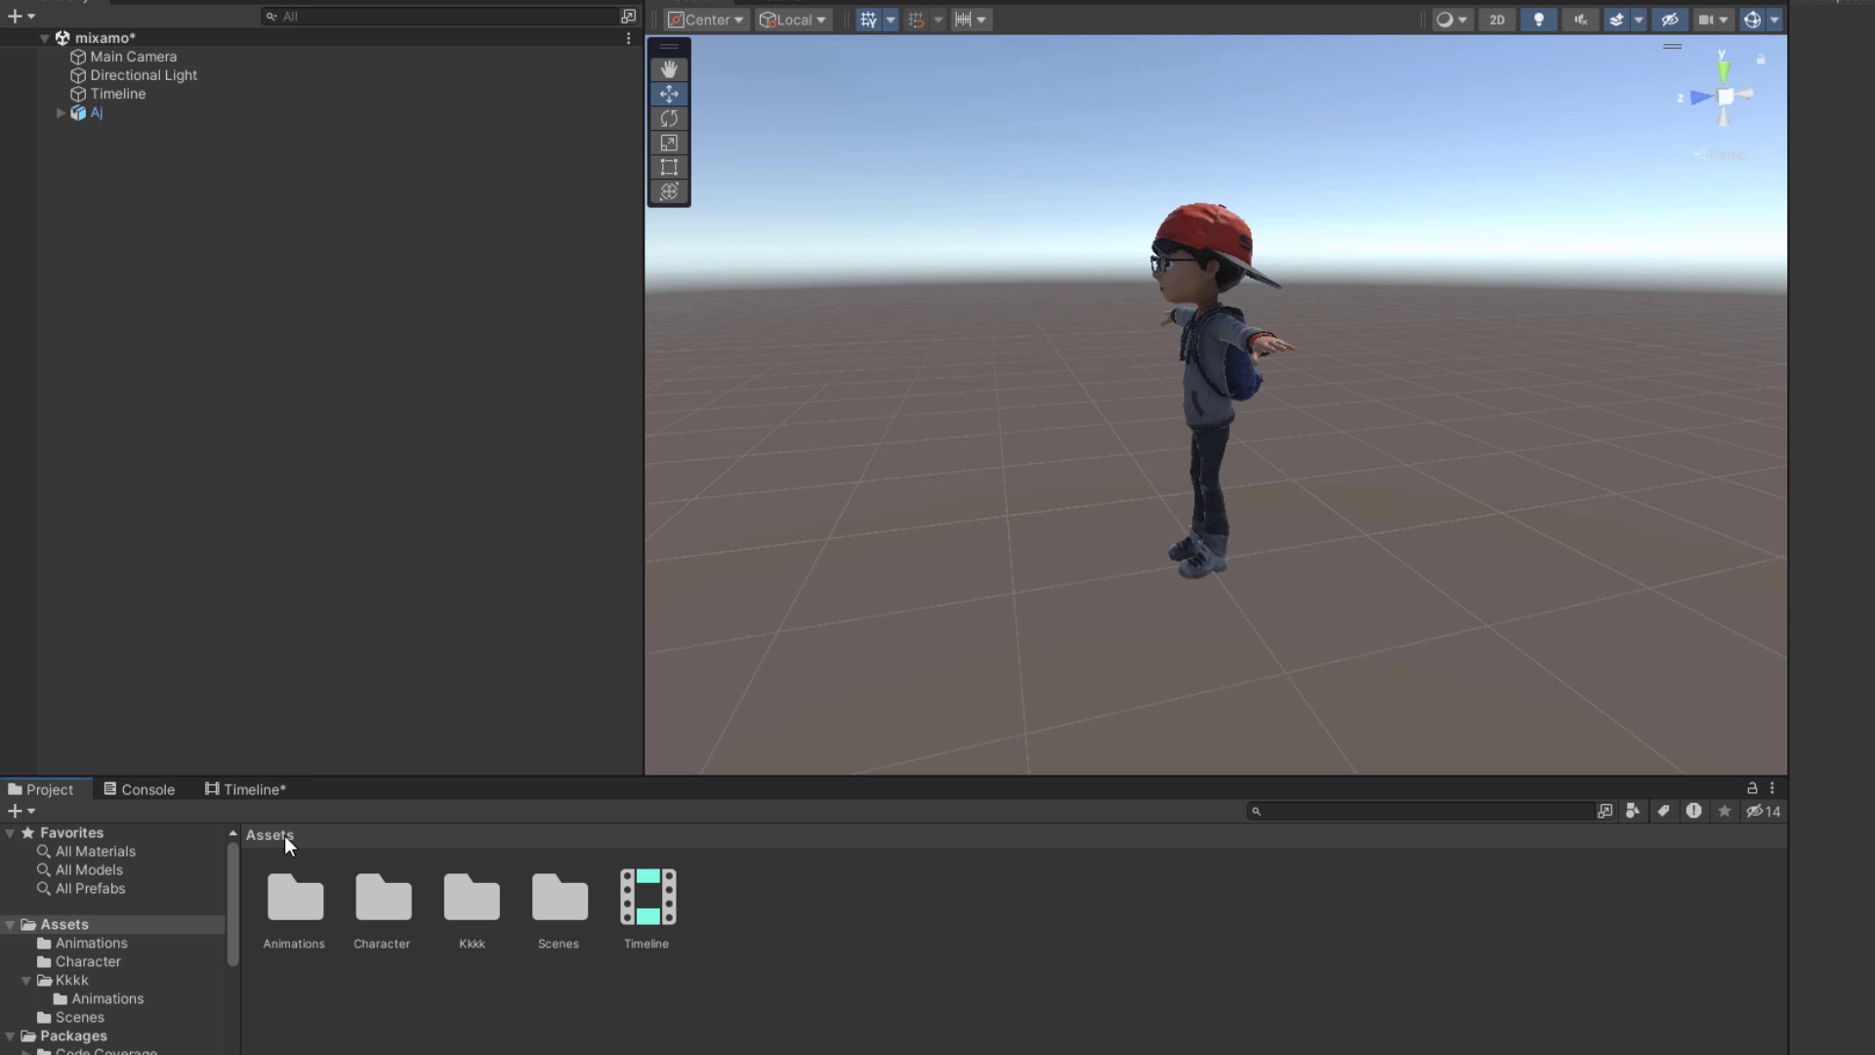
{"action": "double_click", "coordinate": [298, 918]}
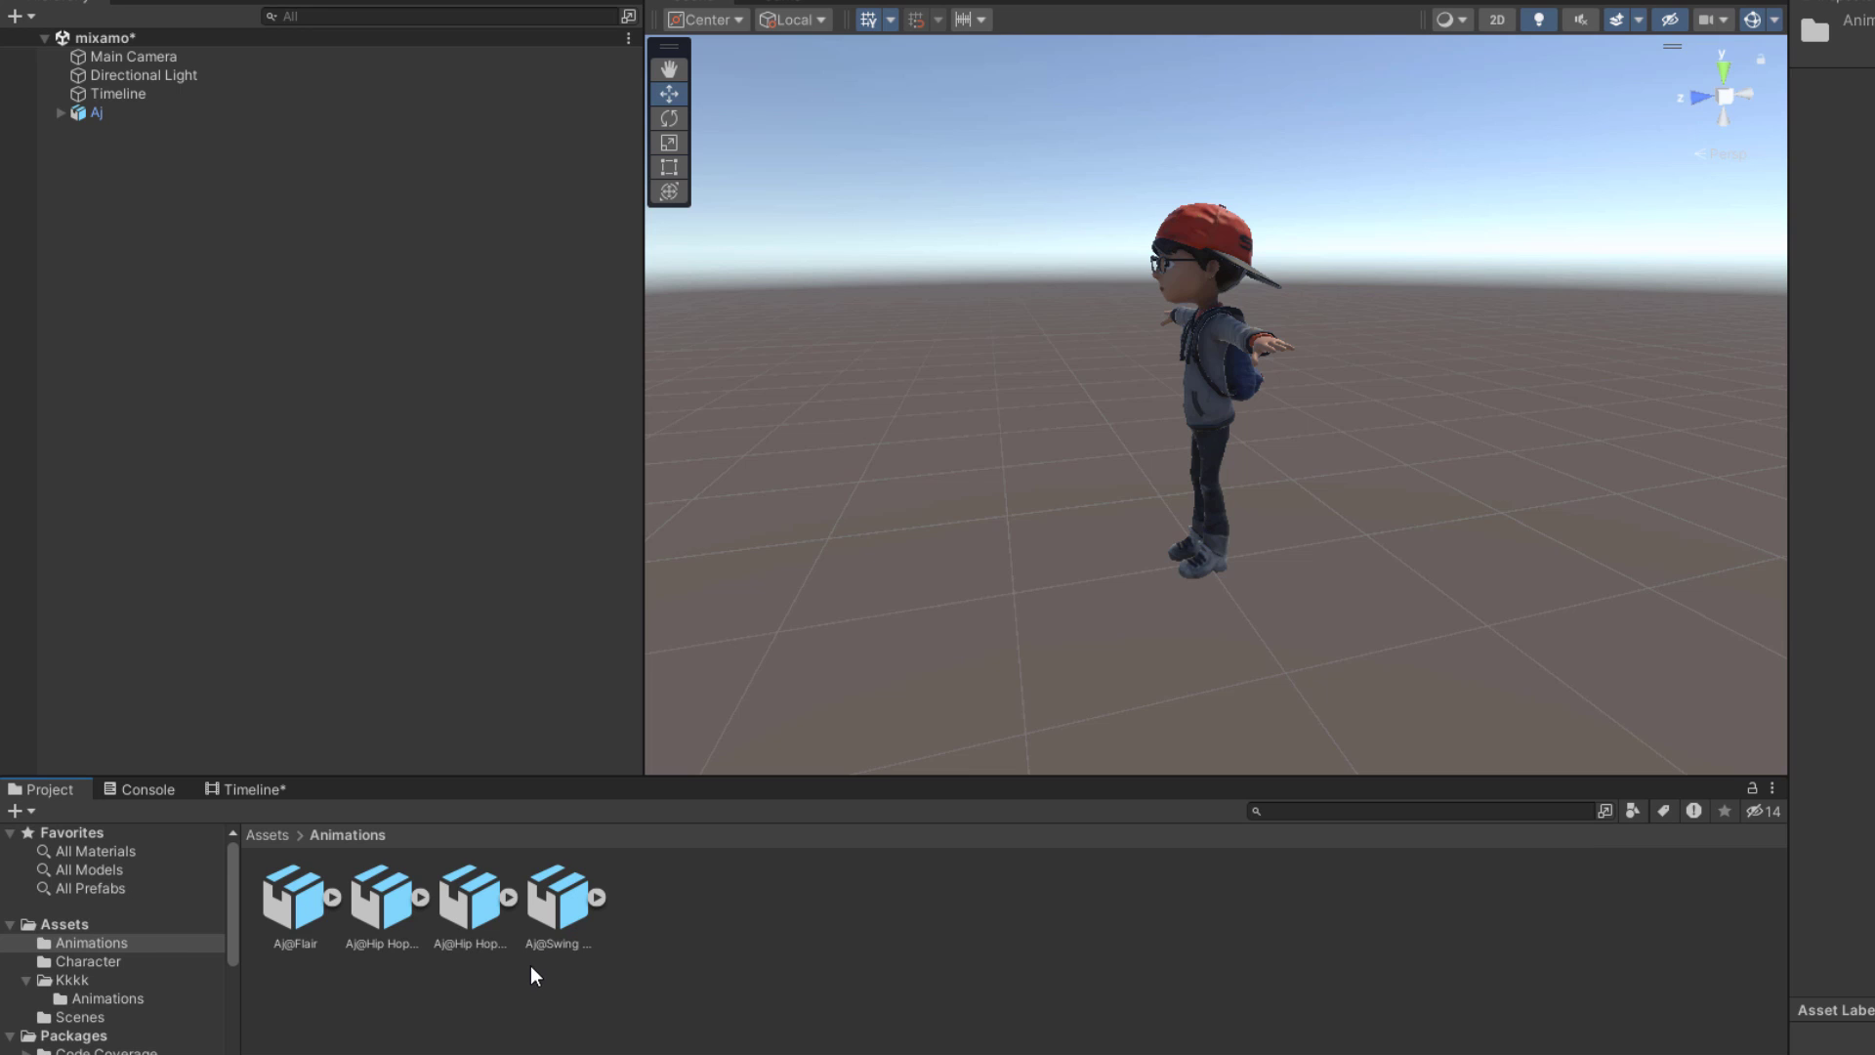
{"action": "left_click", "coordinate": [246, 789]}
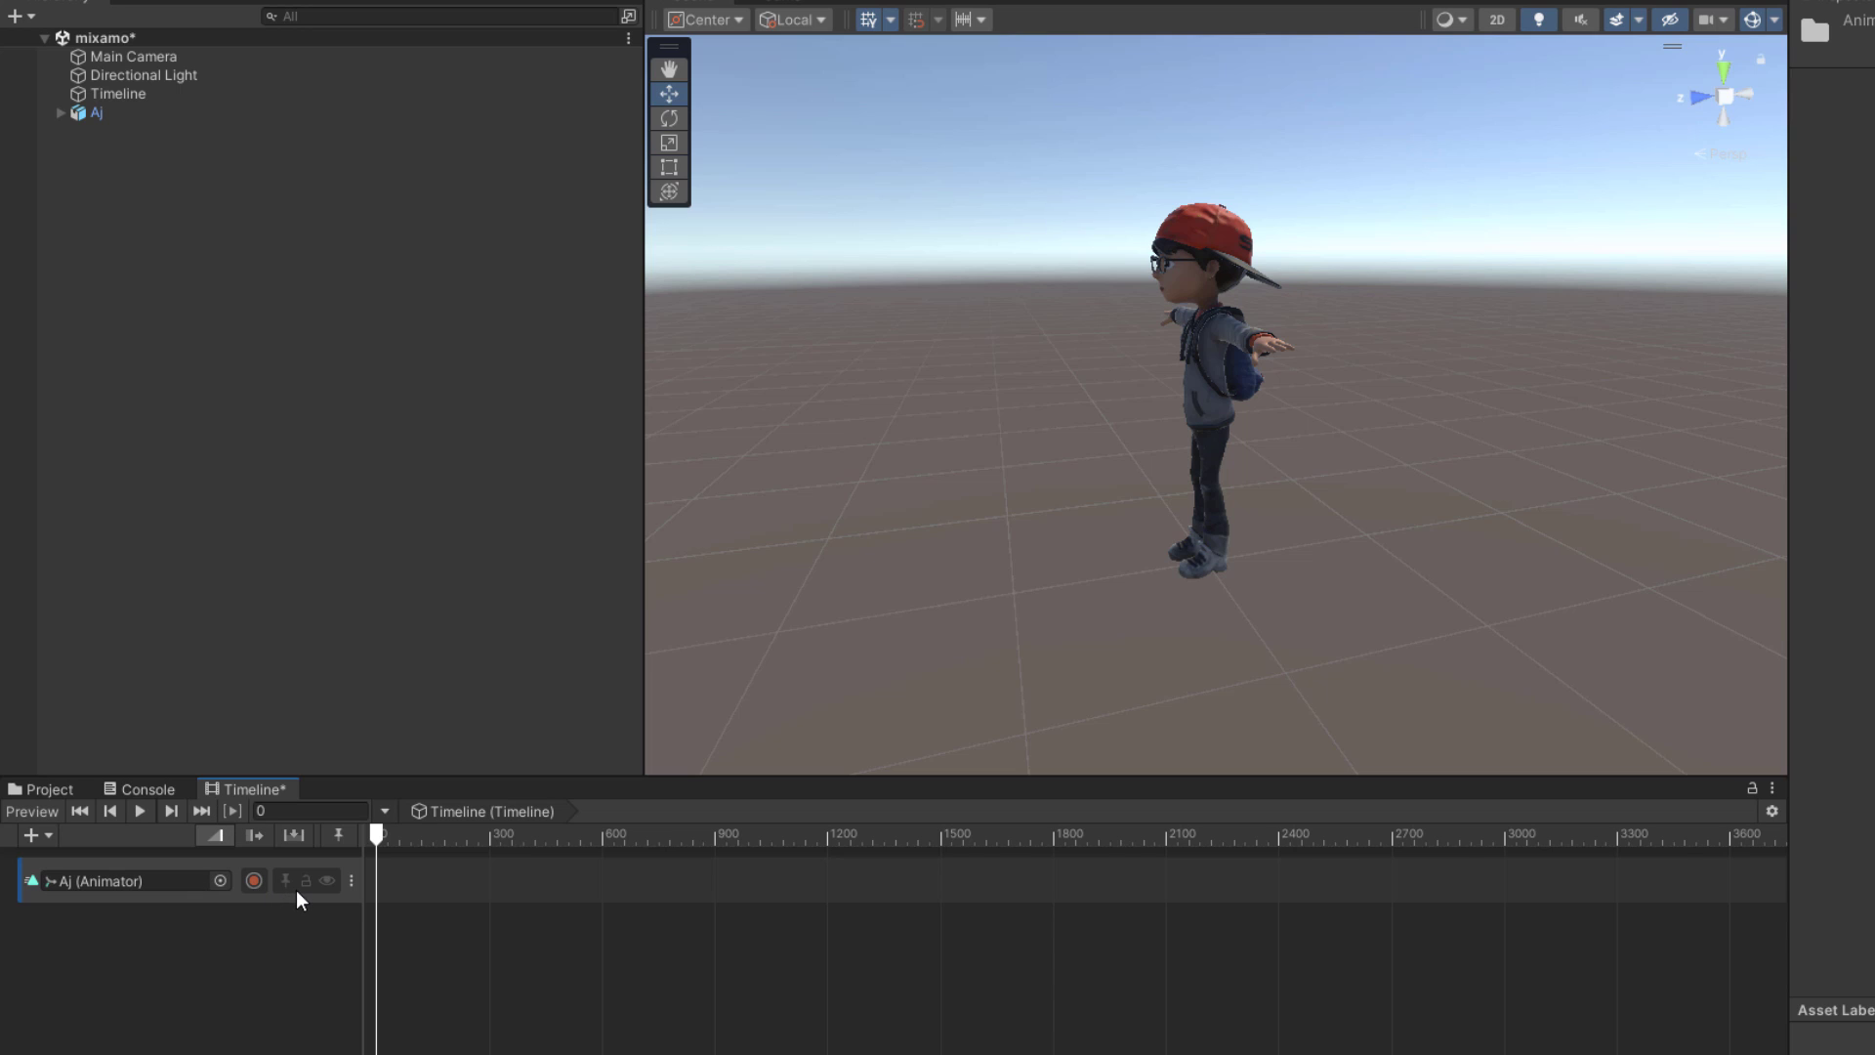
{"action": "left_click", "coordinate": [220, 881]}
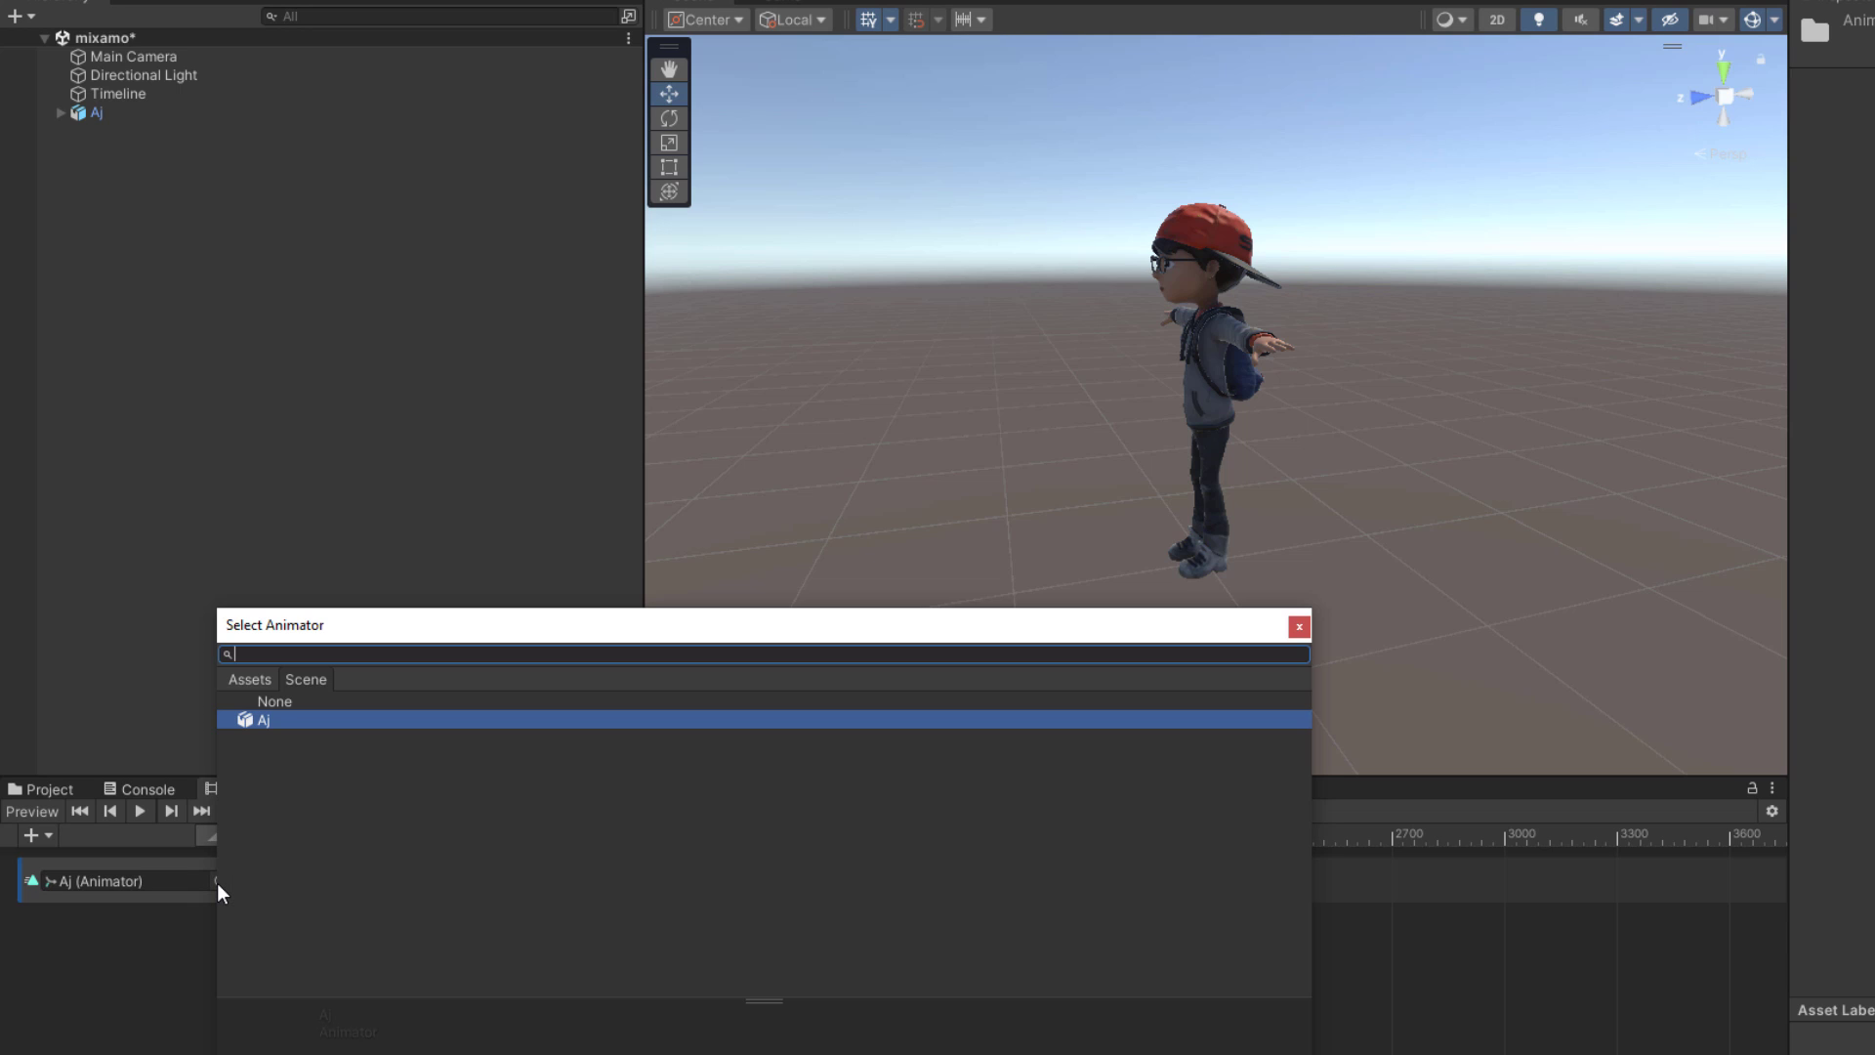
{"action": "double_click", "coordinate": [286, 723]}
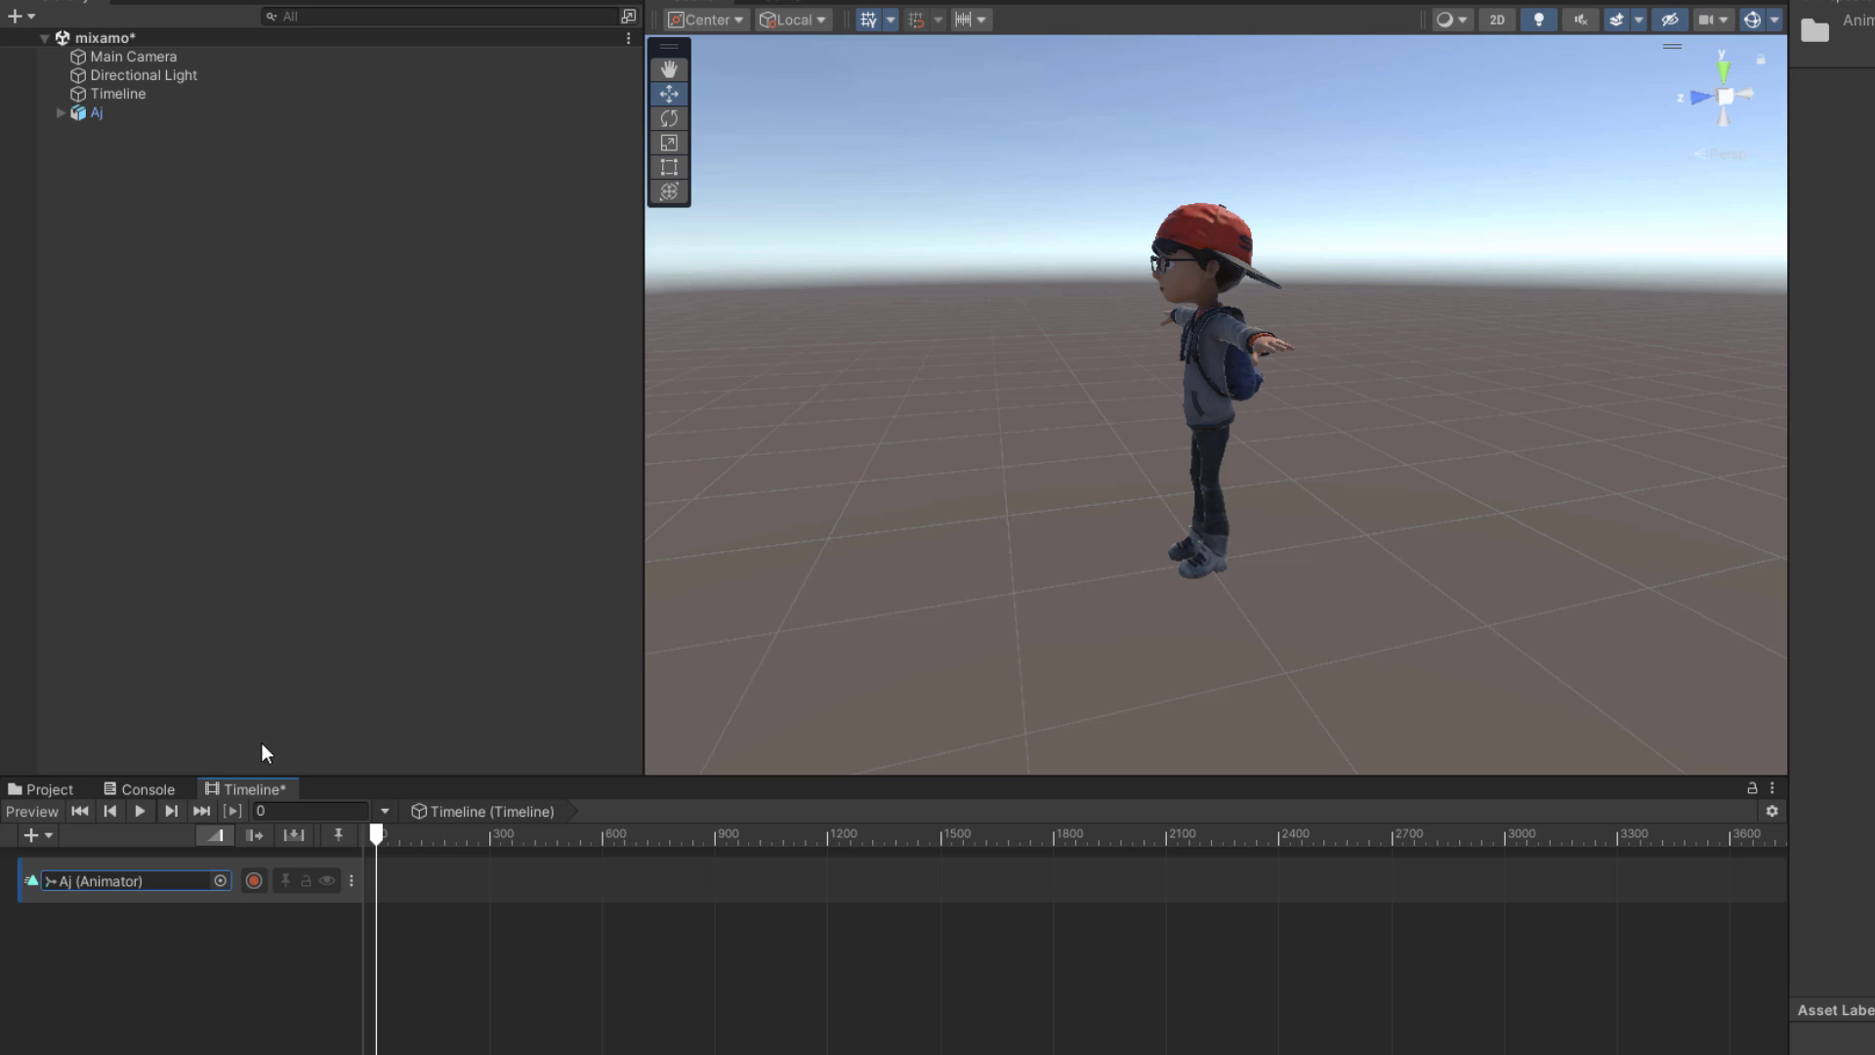
{"action": "left_click", "coordinate": [412, 891]}
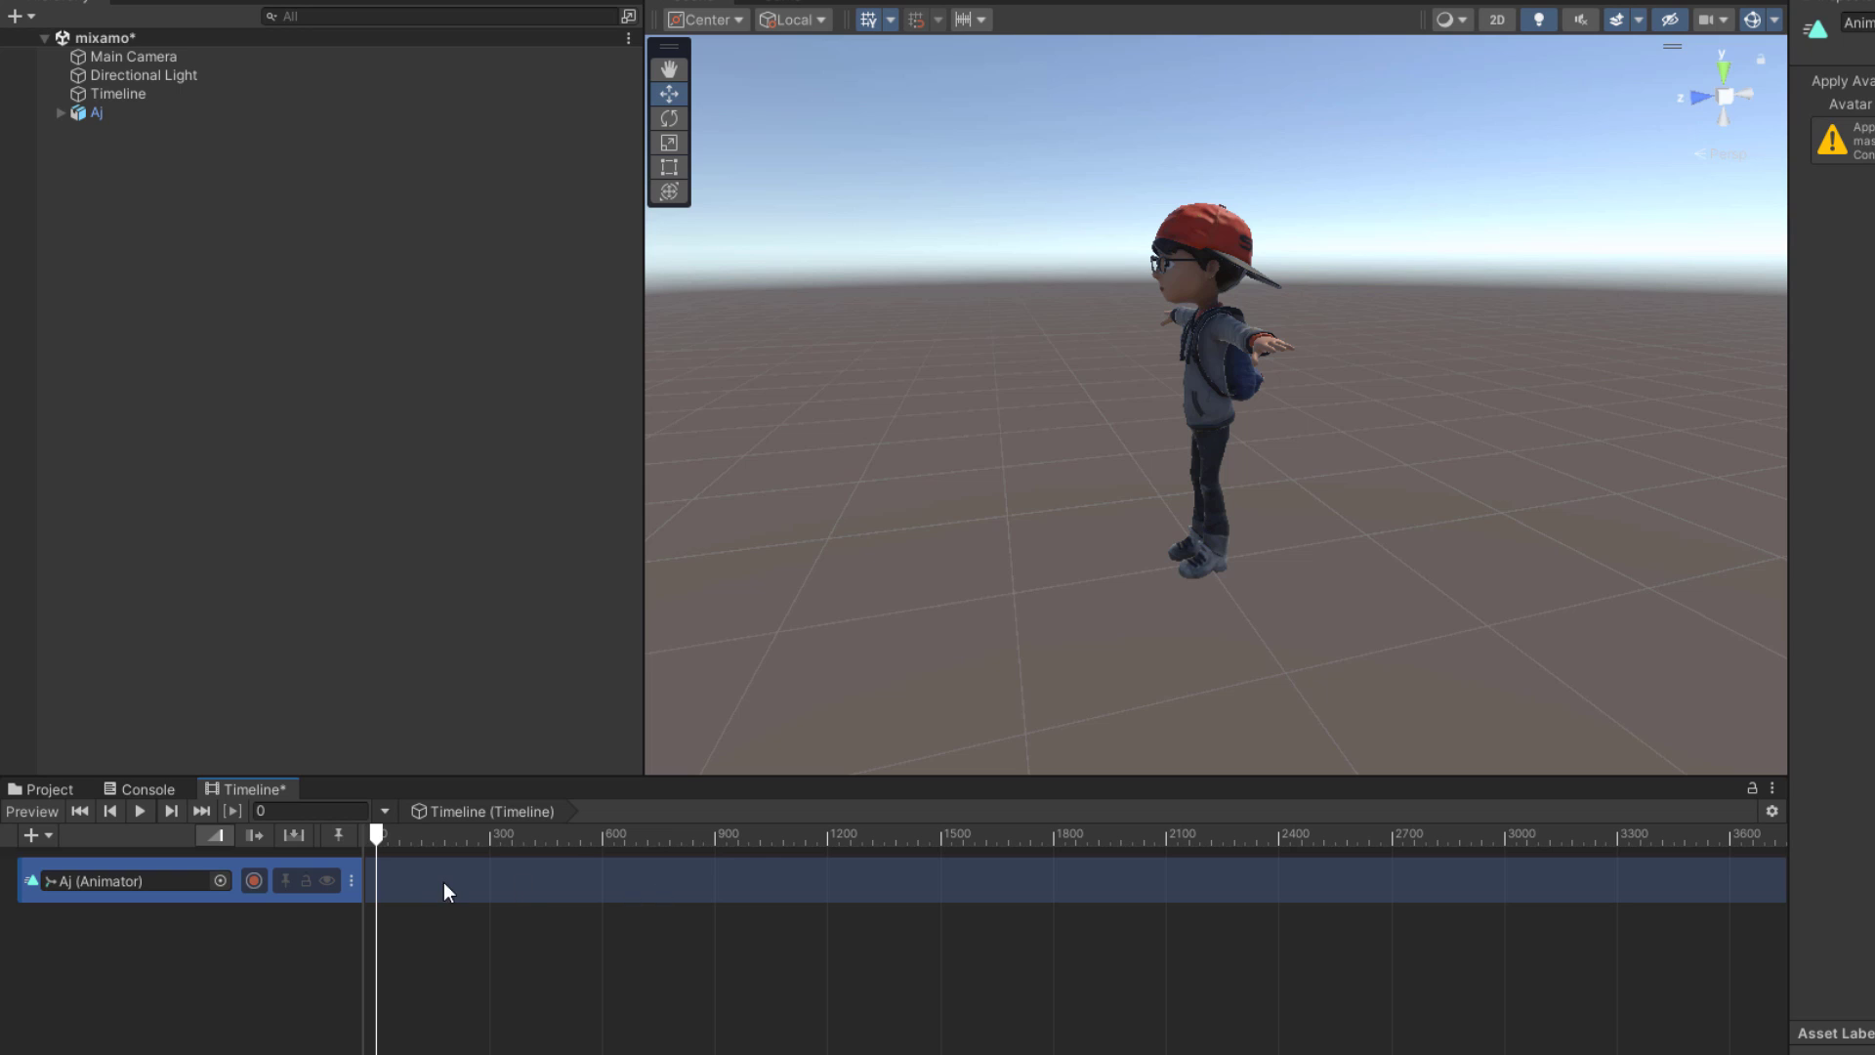
Step: Add the Flair clip to the Aj track from the animation clip picker
{"action": "right_click", "coordinate": [401, 888]}
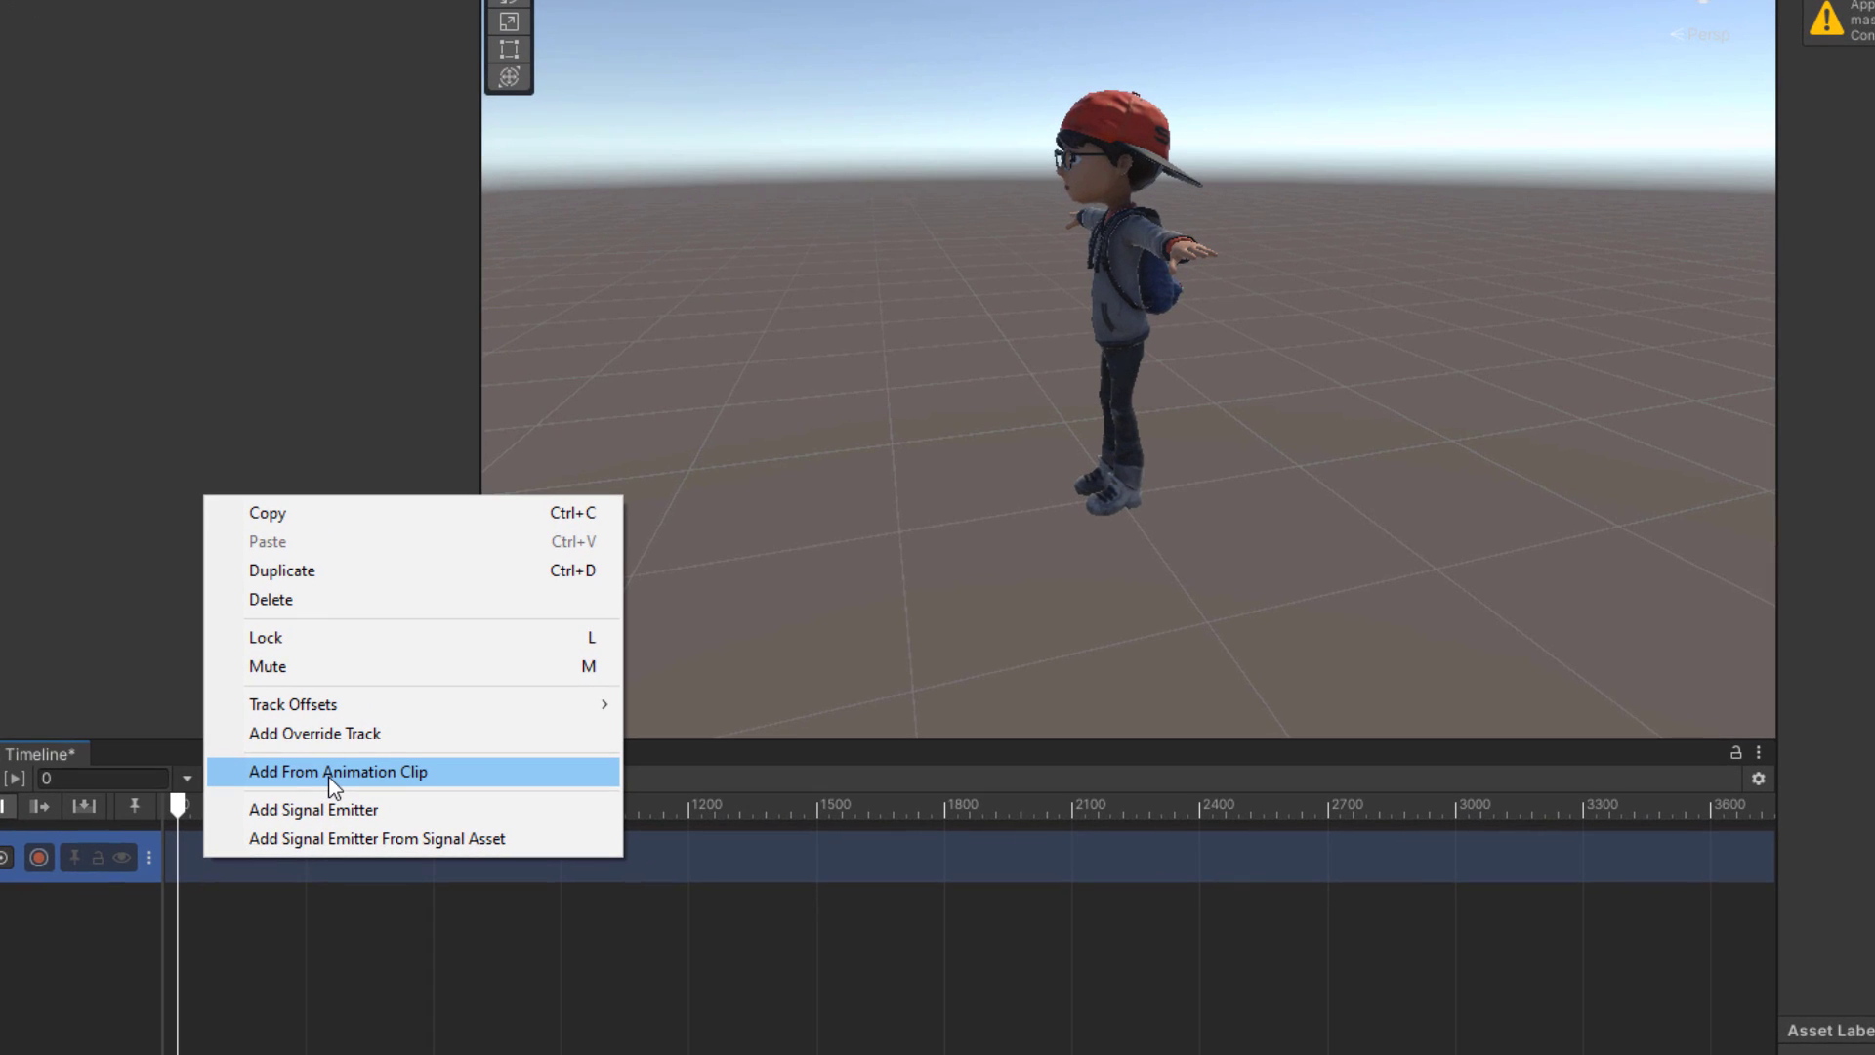
{"action": "left_click", "coordinate": [330, 772]}
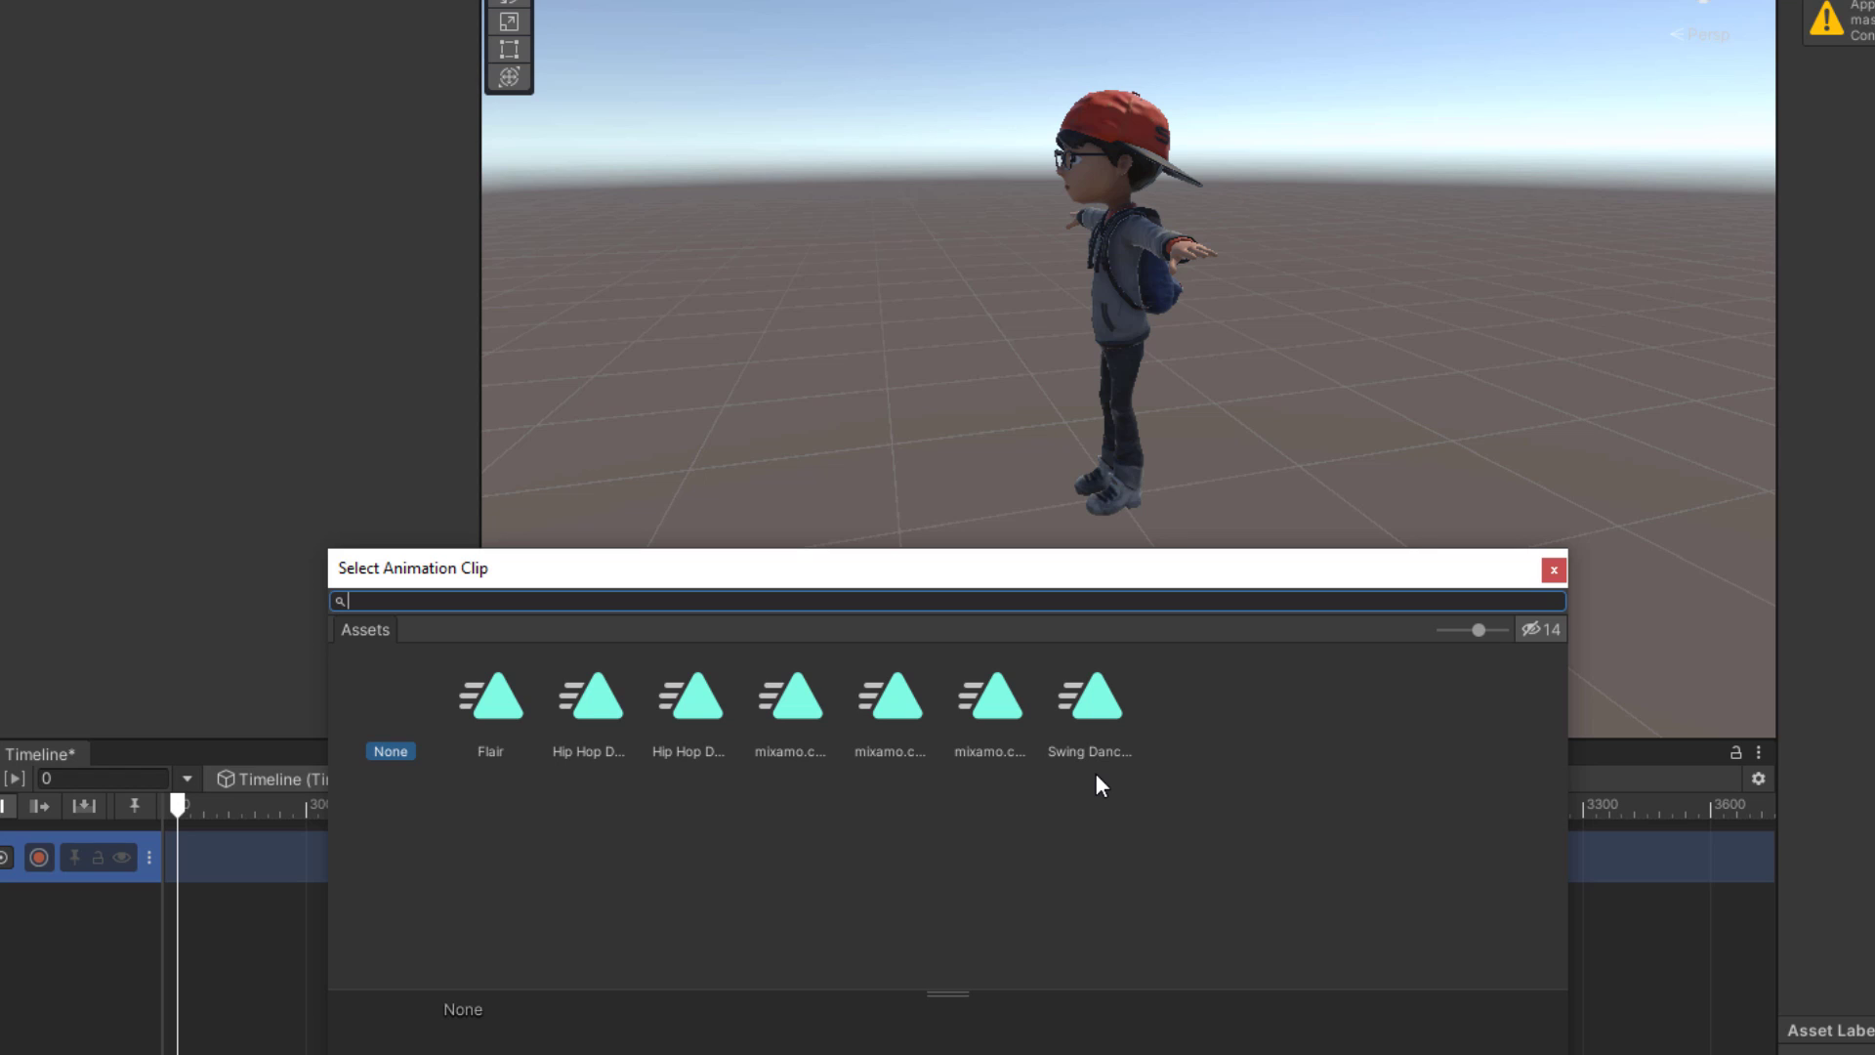
{"action": "left_click", "coordinate": [511, 711]}
{"action": "left_click", "coordinate": [594, 705]}
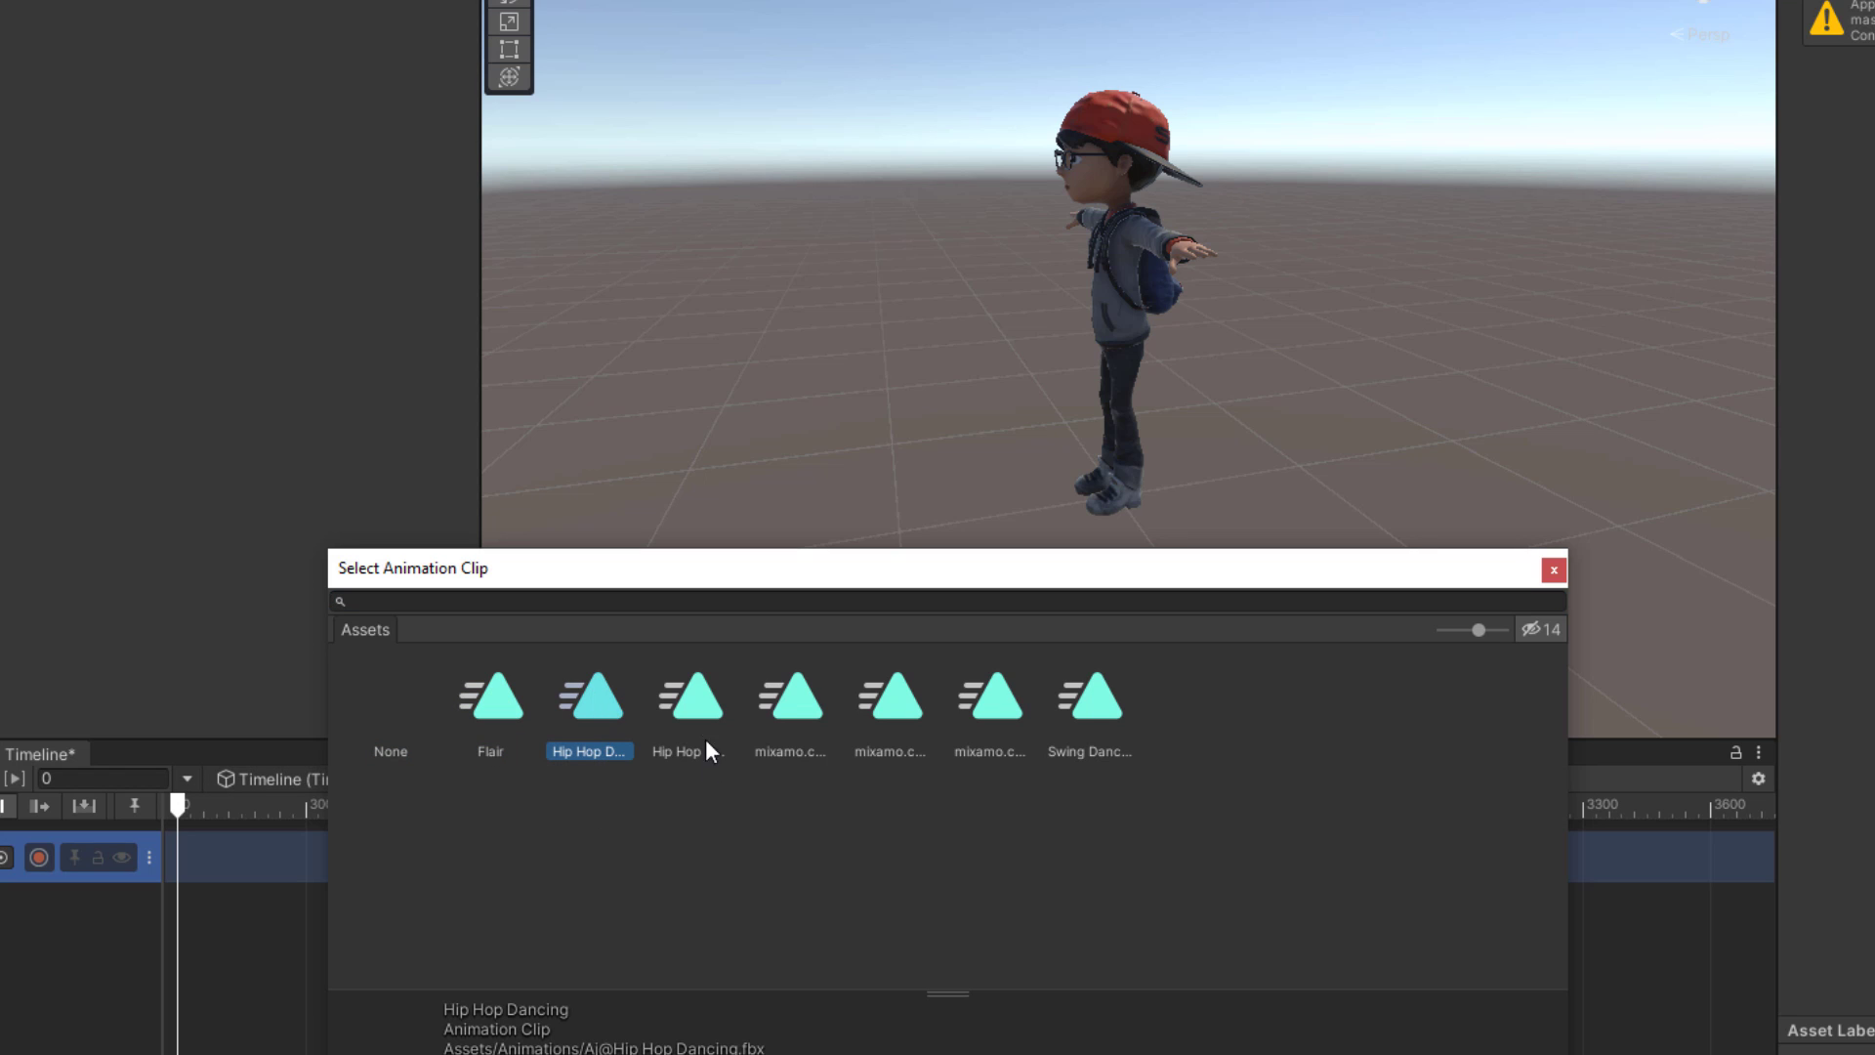
{"action": "left_click", "coordinate": [690, 708]}
{"action": "left_click", "coordinate": [791, 709]}
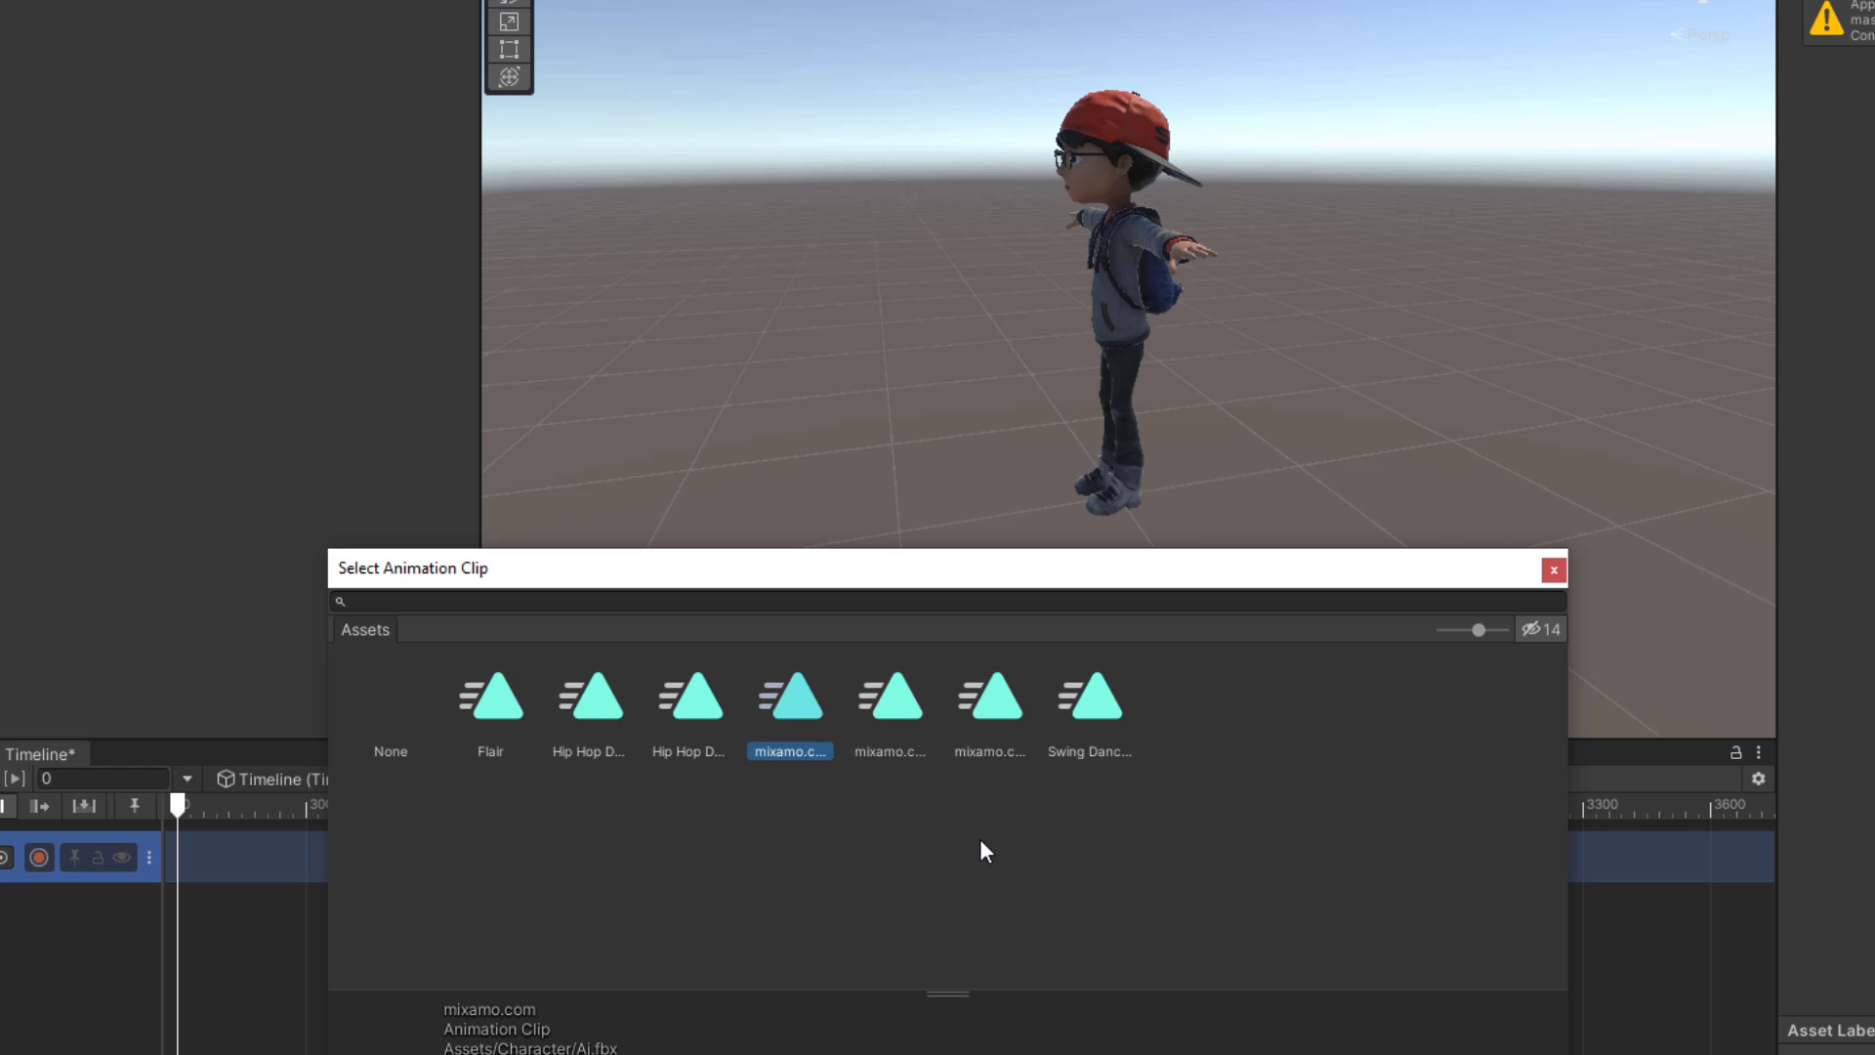
{"action": "double_click", "coordinate": [492, 700]}
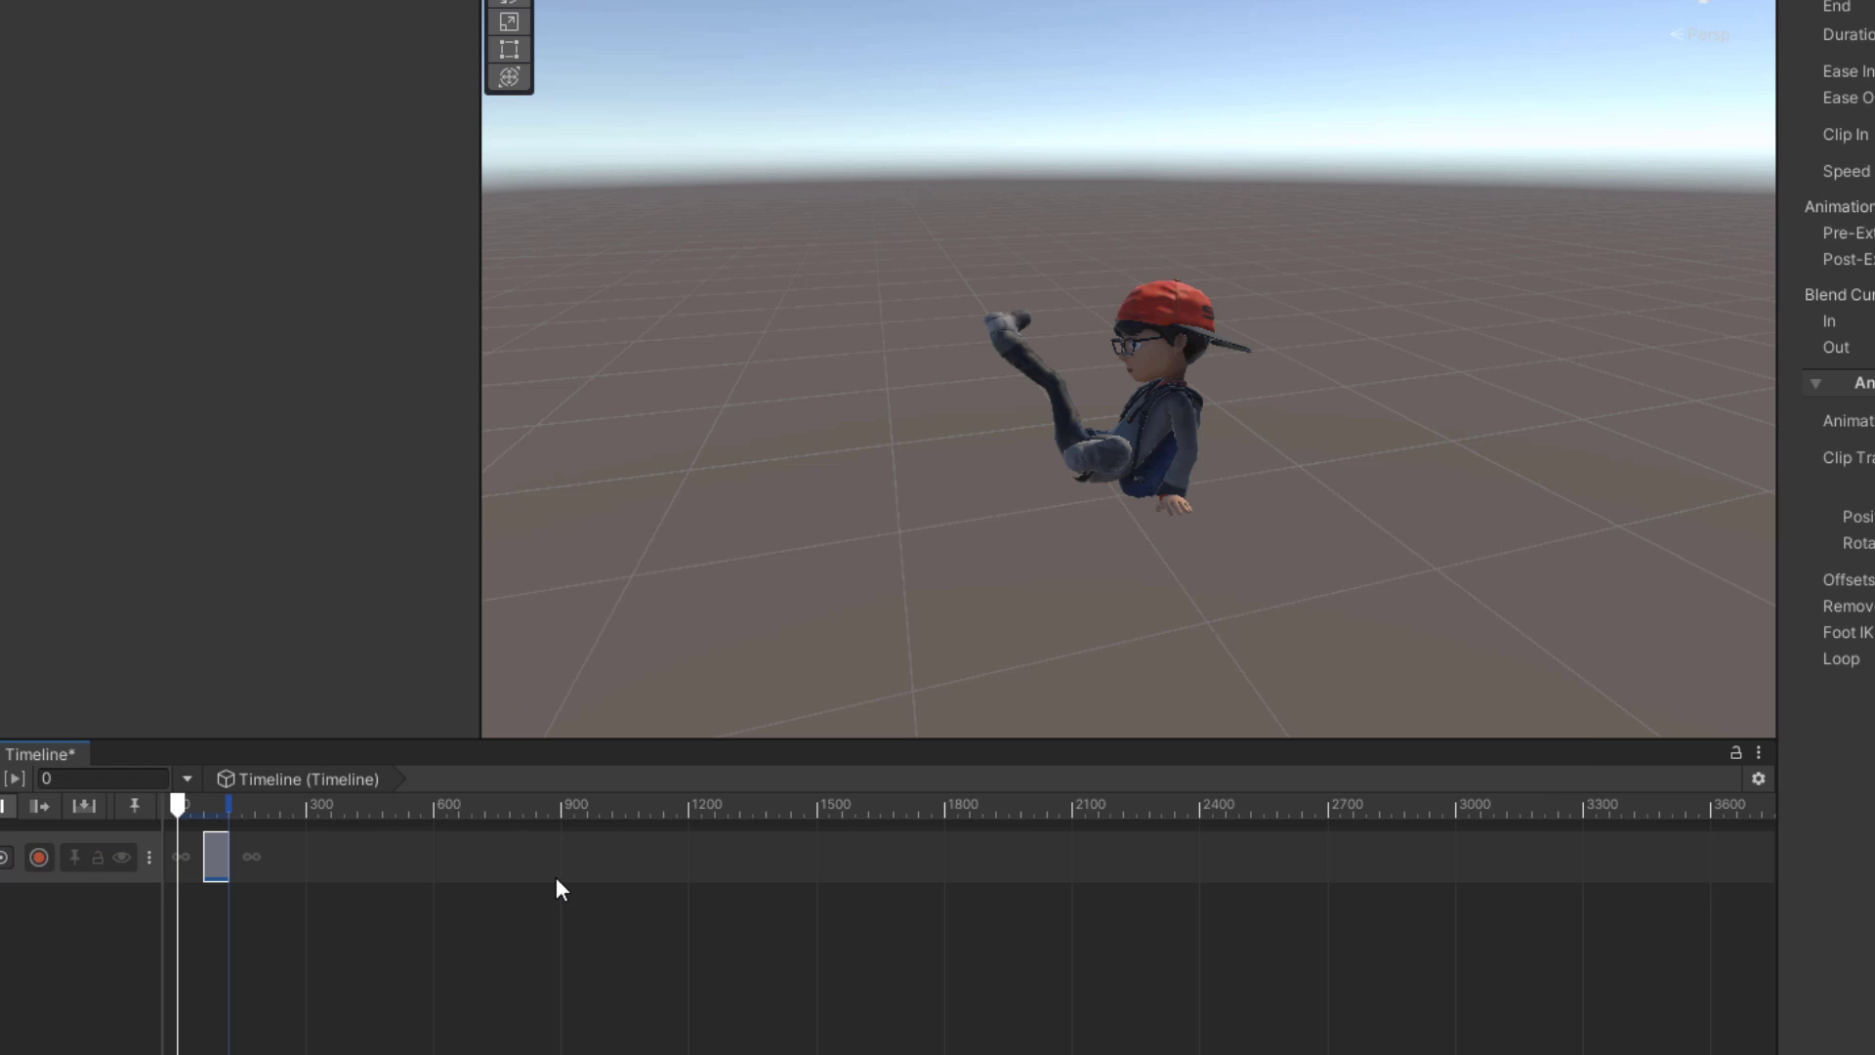
Step: Preview Flair, try lengthening the clip, then undo the stretch
{"action": "key", "text": "space"}
{"action": "left_click_drag", "start_coordinate": [227, 856], "coordinate": [851, 859]}
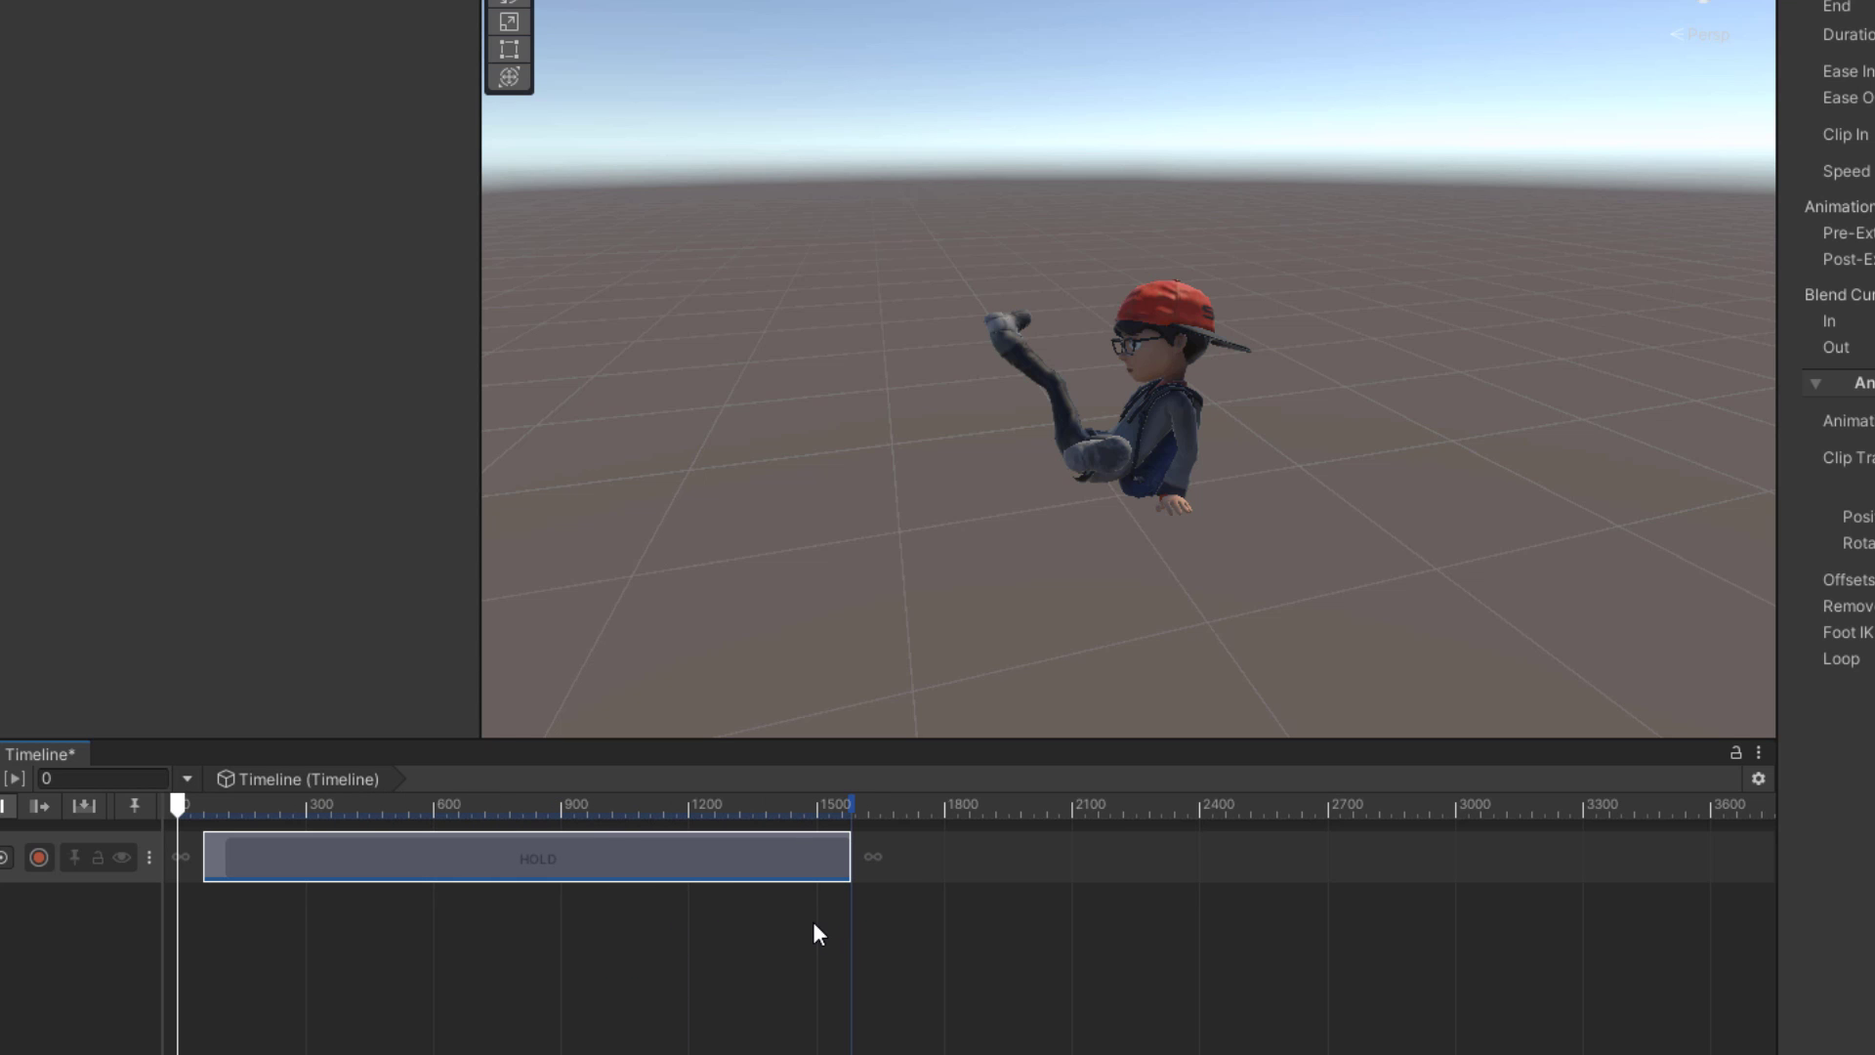
{"action": "key", "text": "space"}
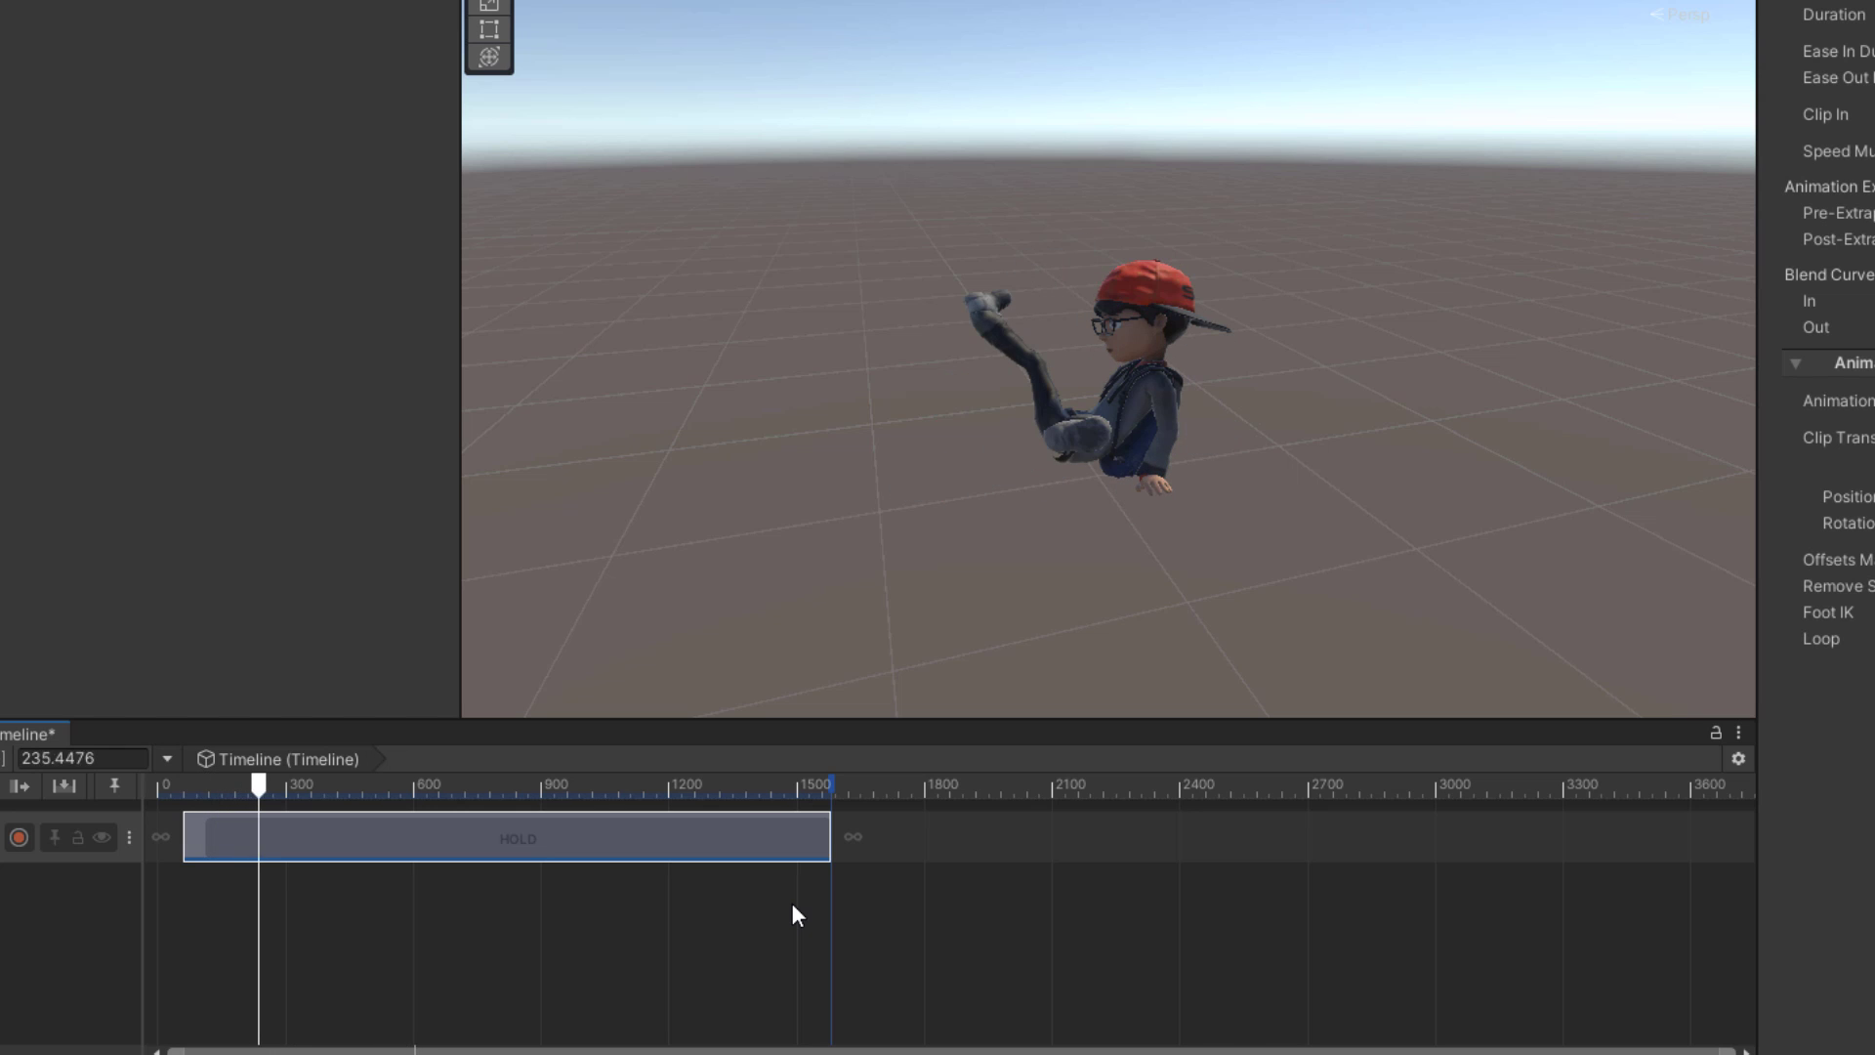
{"action": "key", "text": "ctrl+z"}
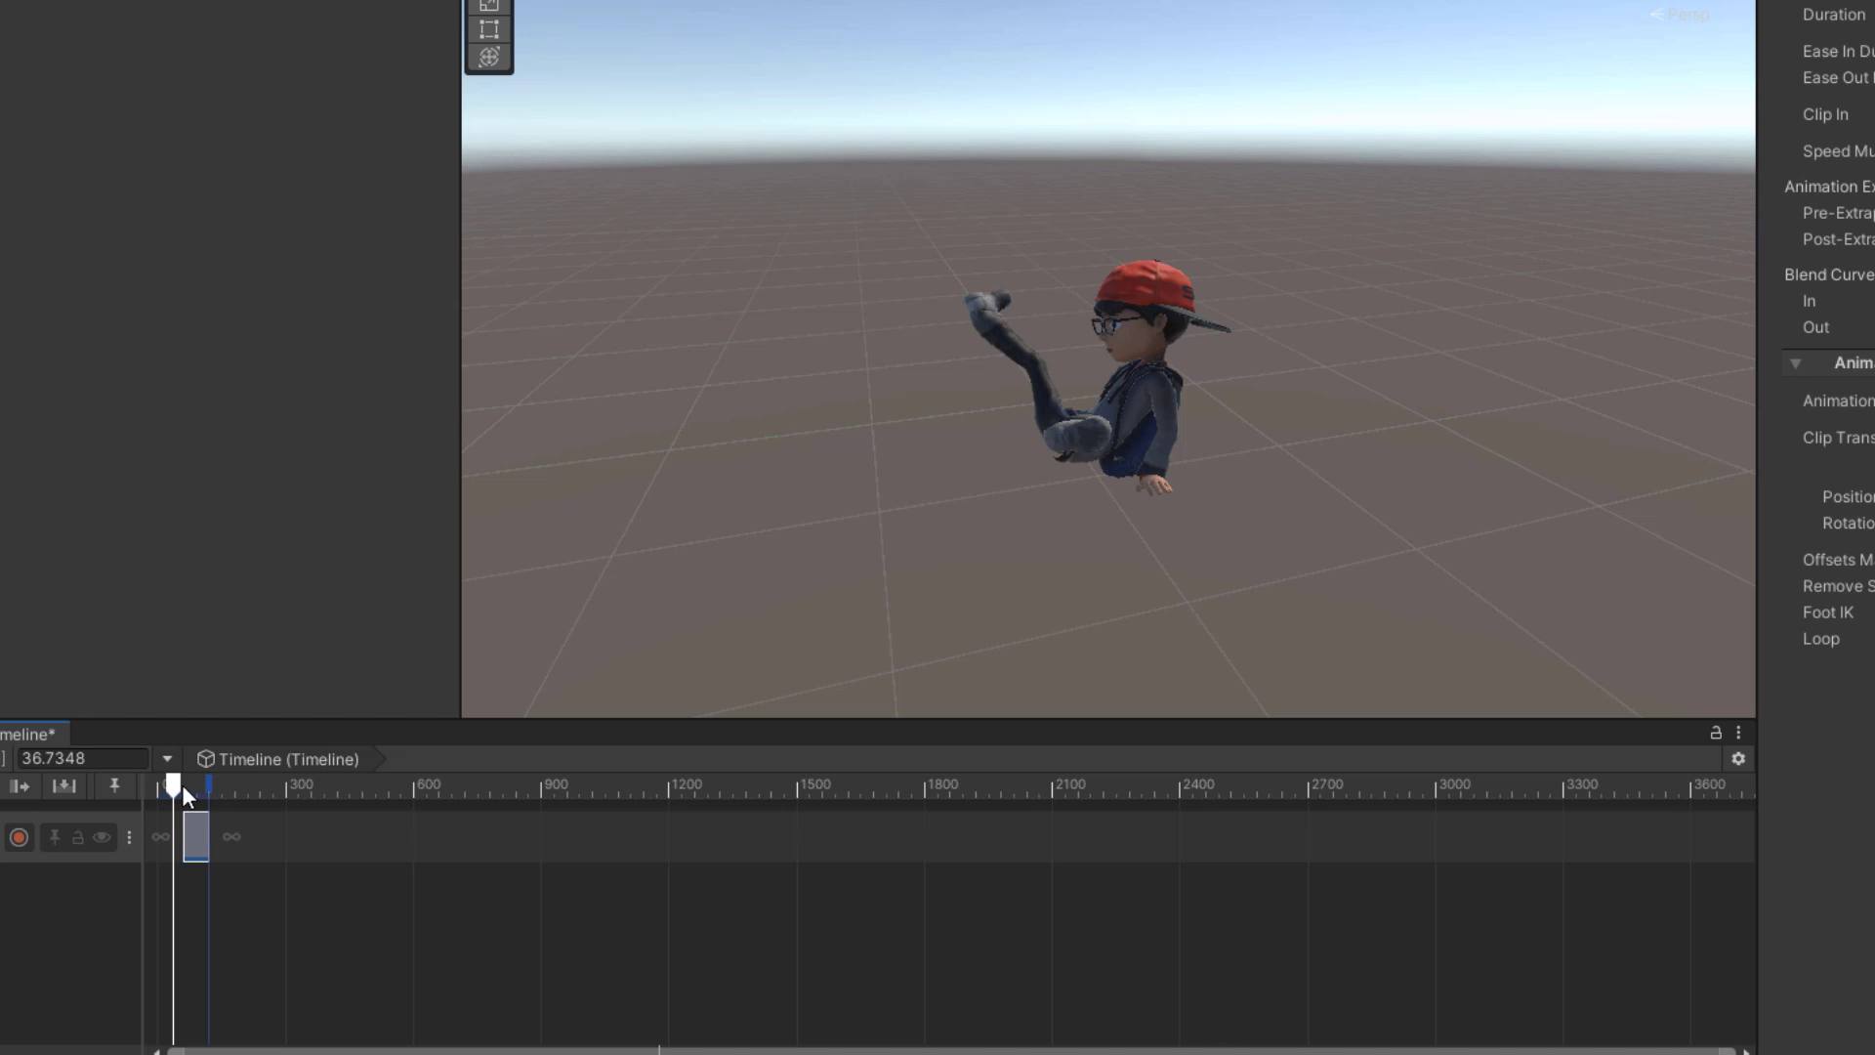
{"action": "left_click_drag", "start_coordinate": [180, 781], "coordinate": [211, 801]}
Step: Duplicate the Flair clip twice with Ctrl+D
{"action": "key", "text": "ctrl+d"}
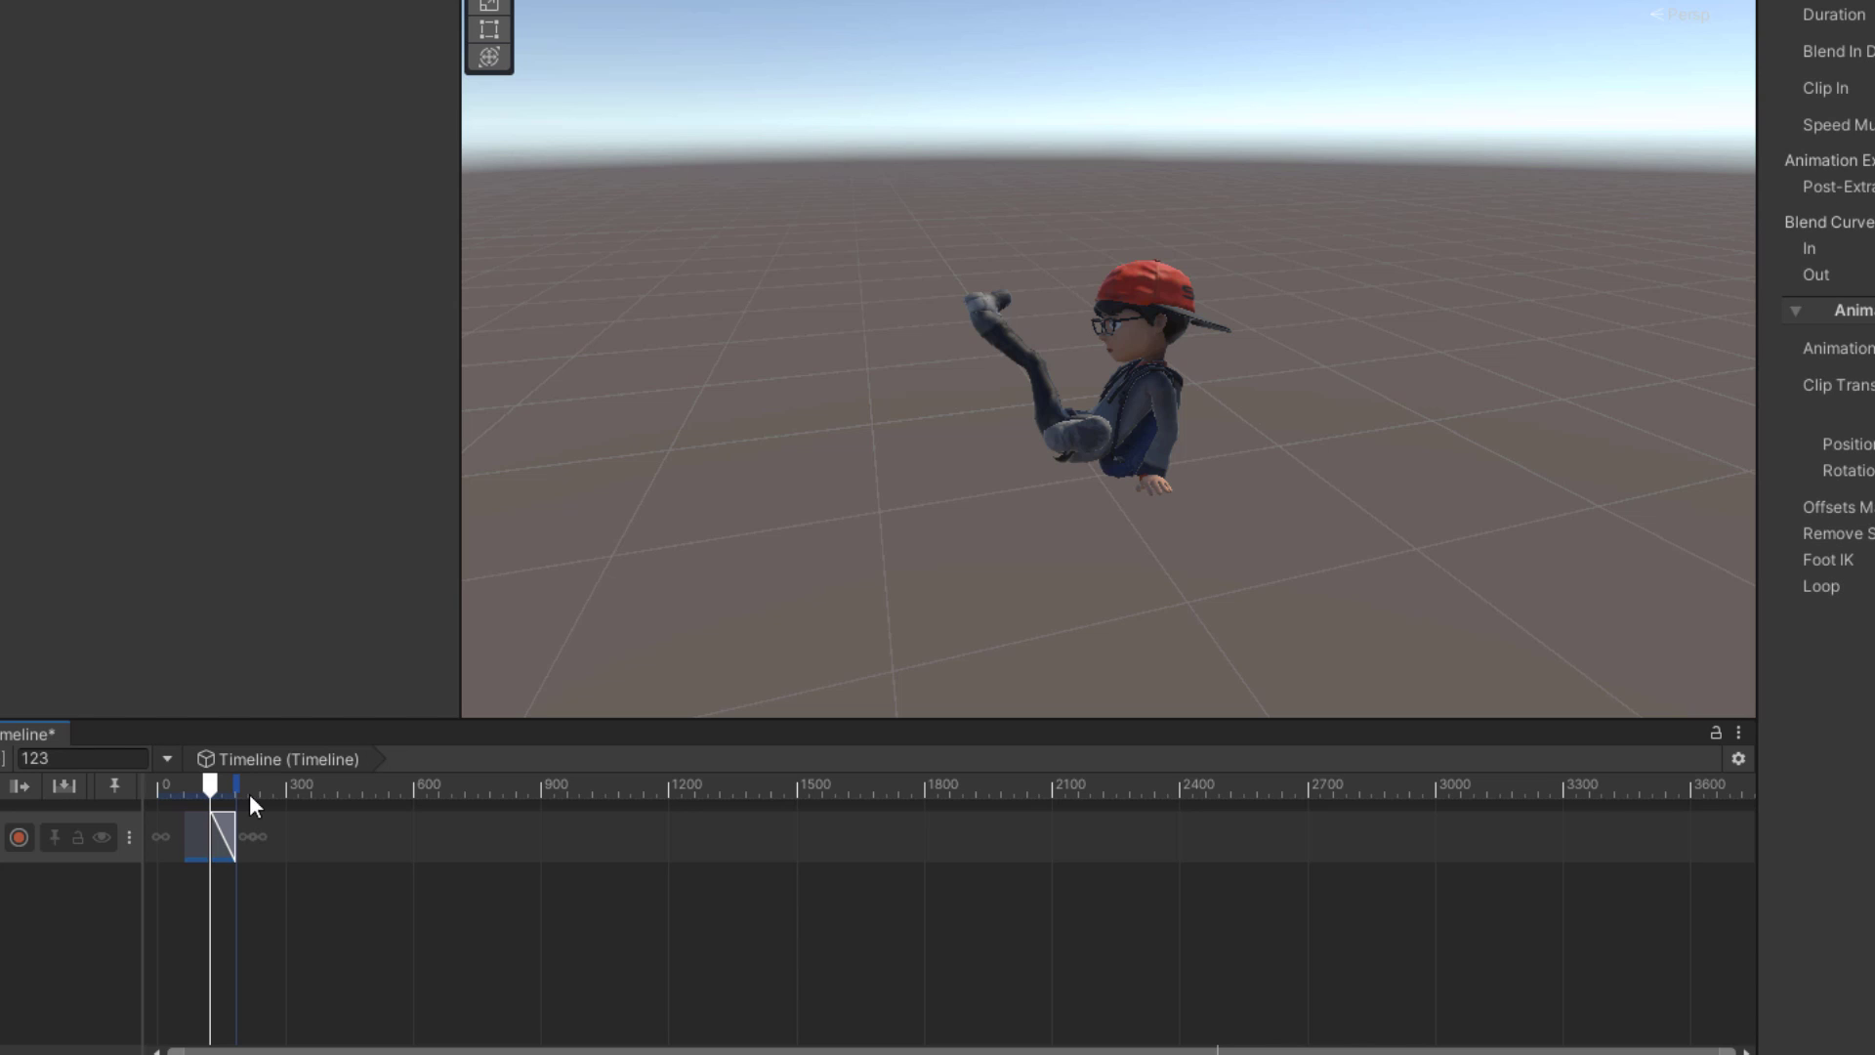
{"action": "mouse_move", "coordinate": [213, 787]}
{"action": "left_mouse_down"}
{"action": "mouse_move", "coordinate": [264, 785]}
{"action": "mouse_move", "coordinate": [285, 820]}
{"action": "mouse_move", "coordinate": [251, 837]}
{"action": "left_mouse_up"}
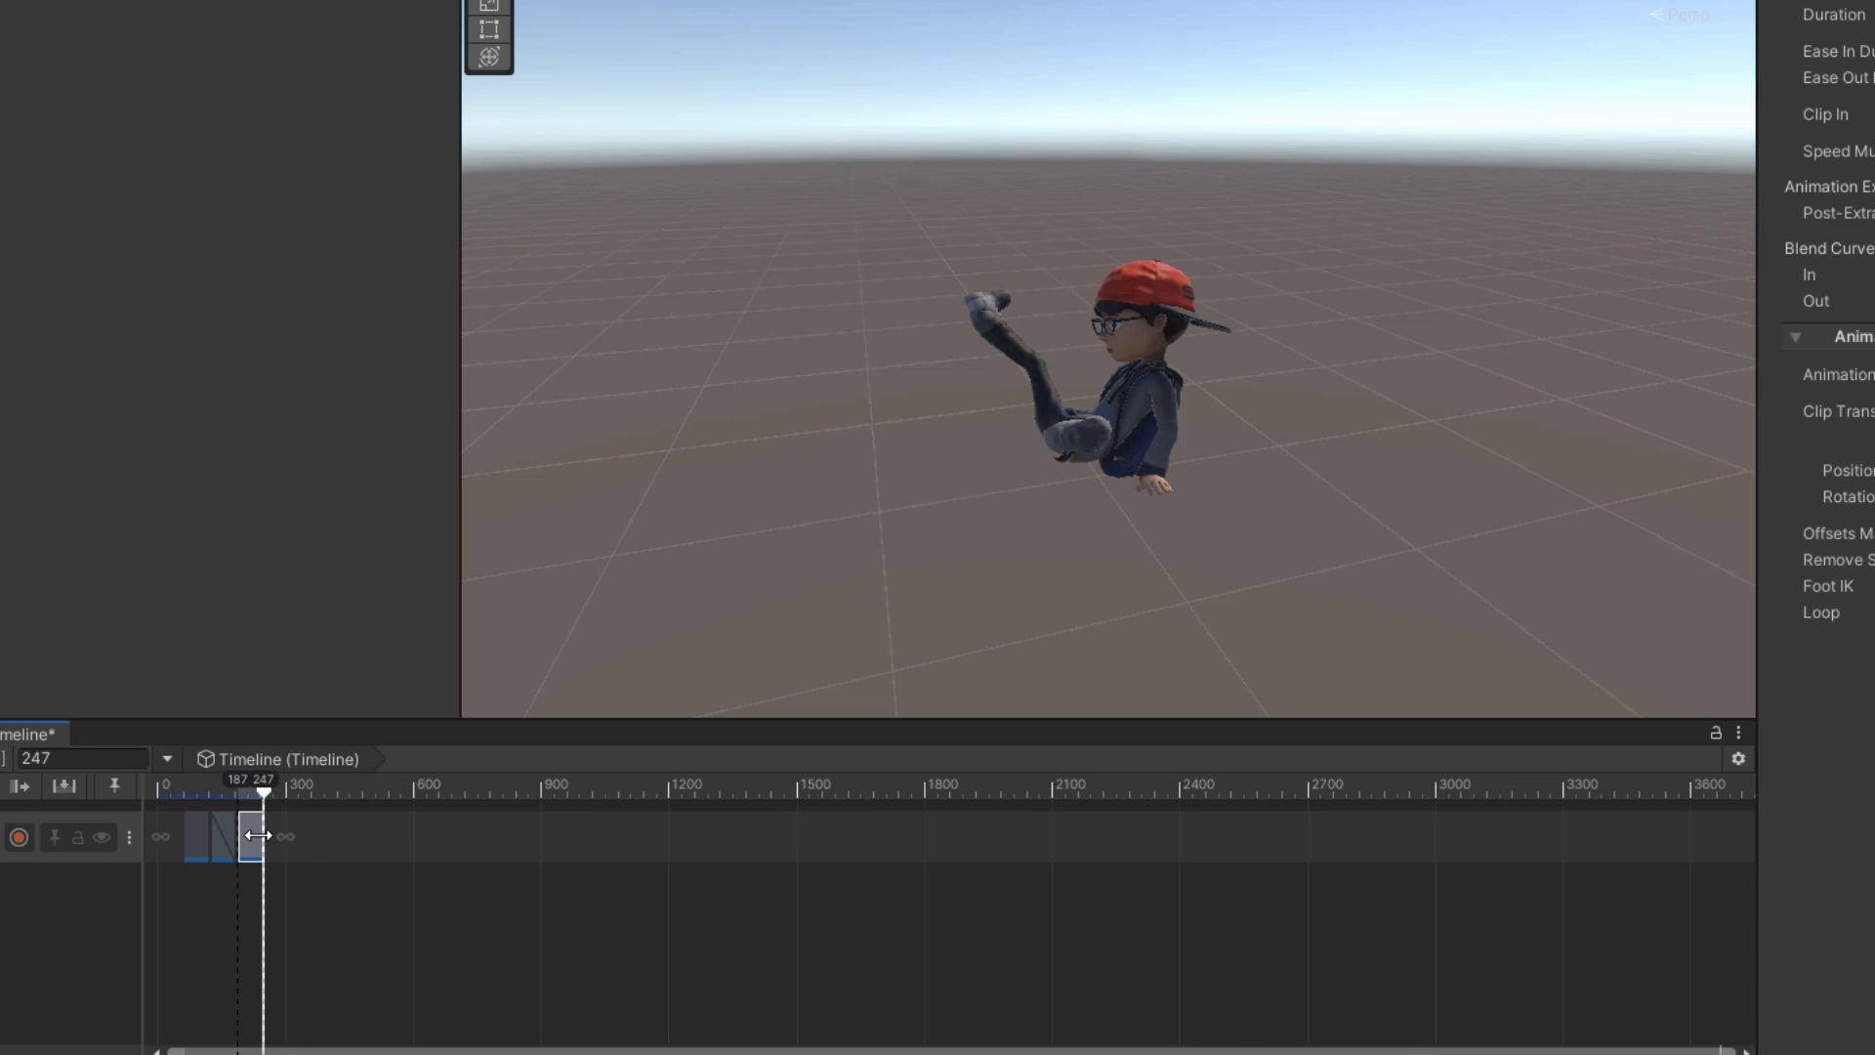
{"action": "key", "text": "ctrl+d"}
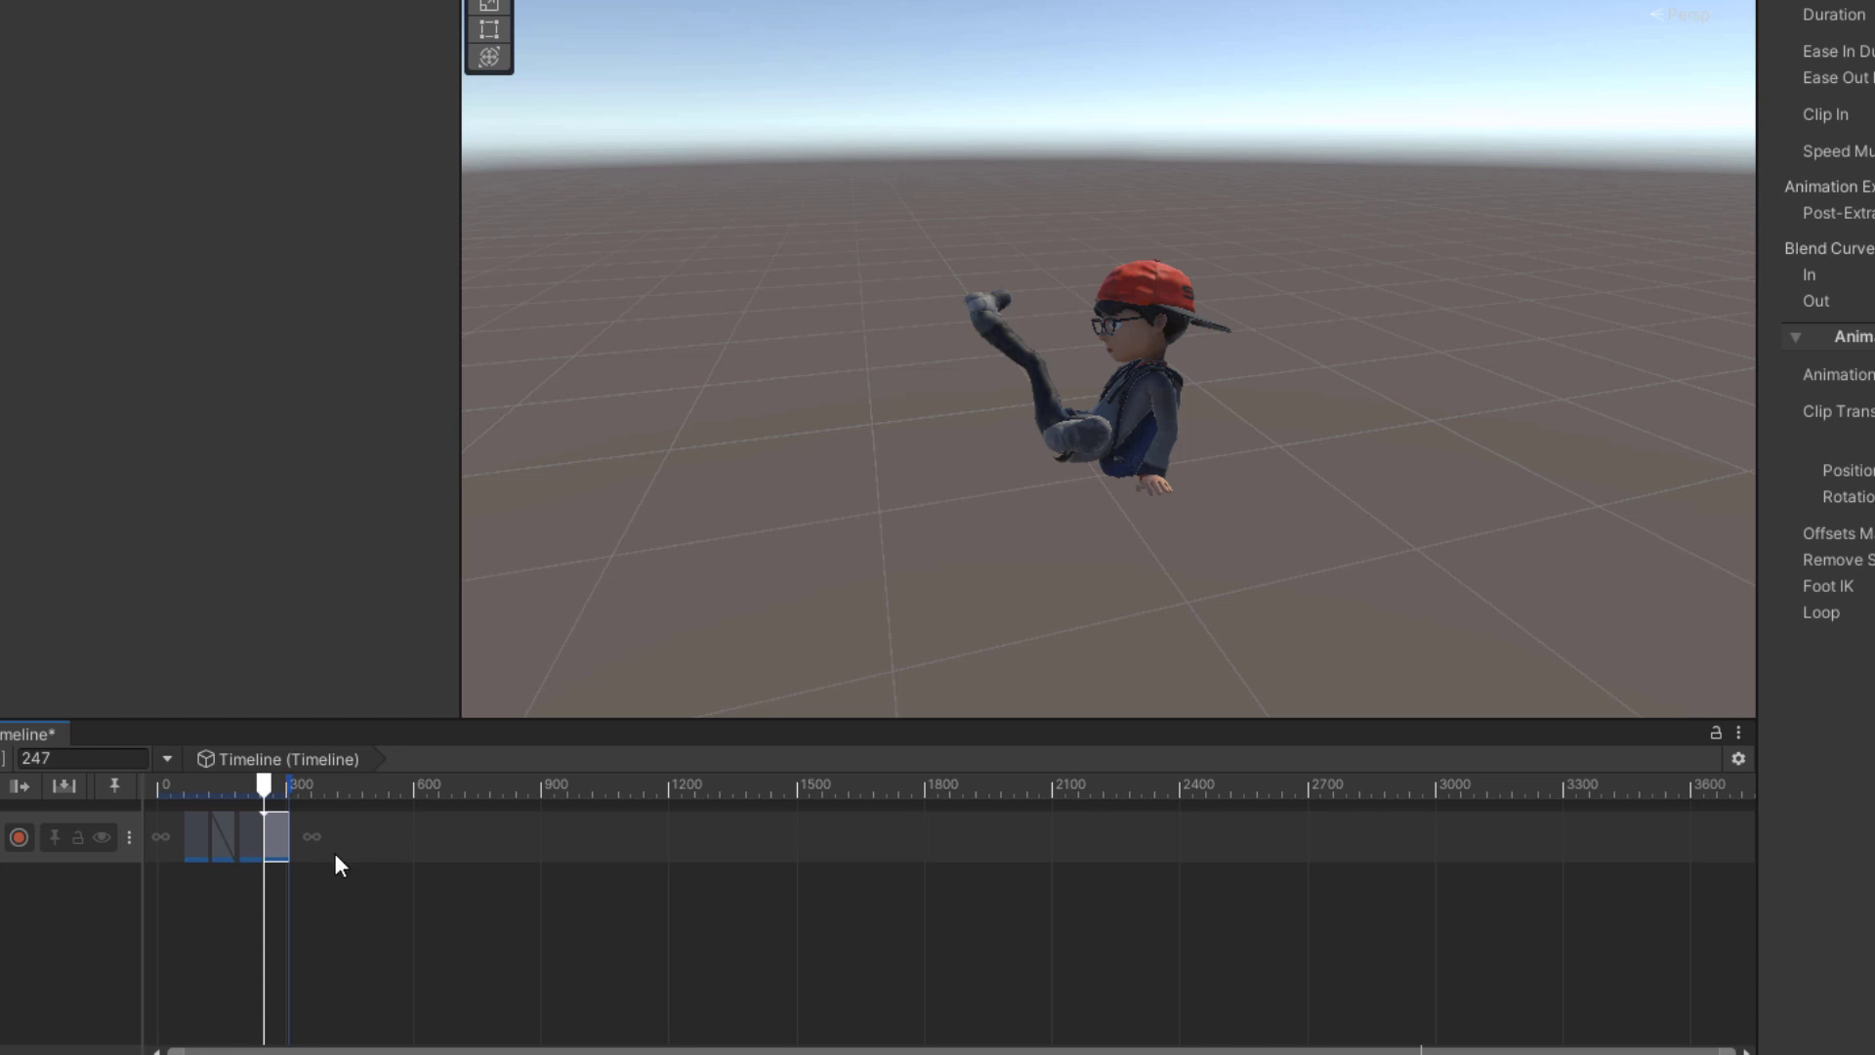
Step: Return the playhead to frame 68 and zoom the timeline in on the Flair clips
{"action": "left_click_drag", "start_coordinate": [264, 787], "coordinate": [187, 789]}
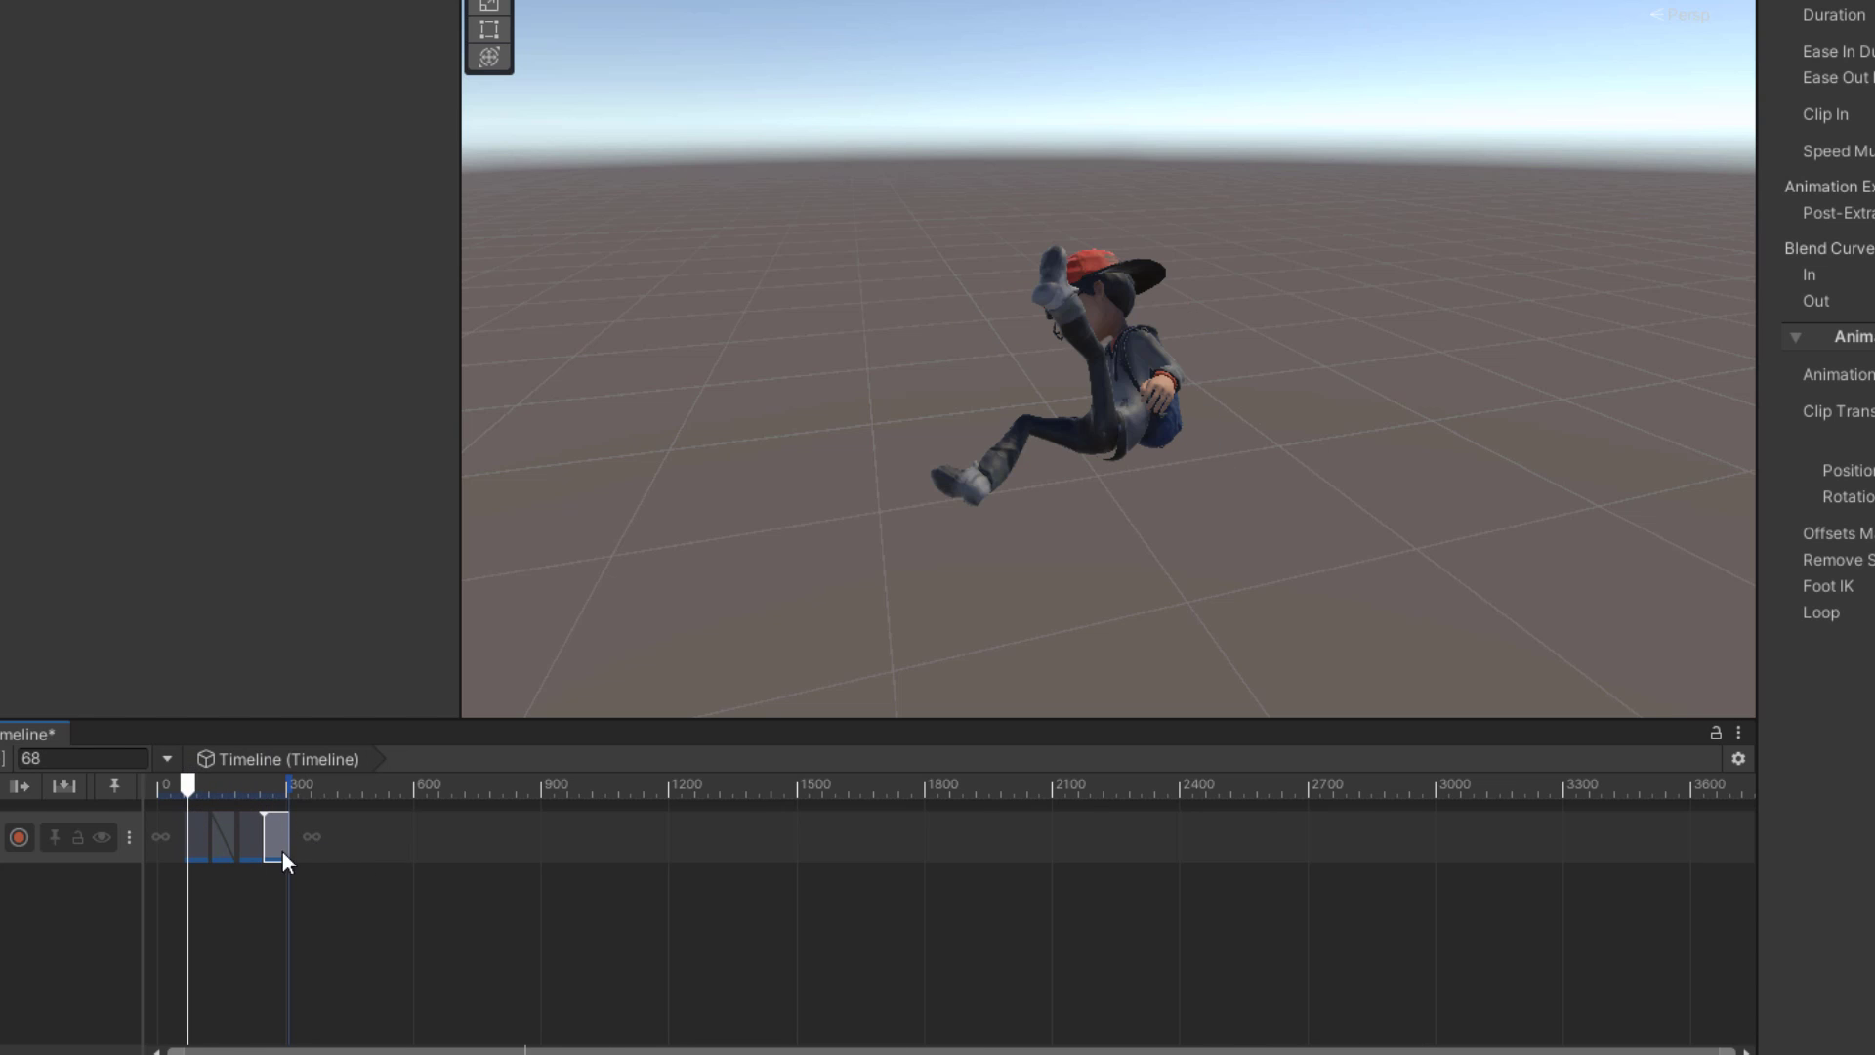
{"action": "scroll", "coordinate": [299, 877], "scroll_direction": "down", "scroll_amount": 1, "text": "ctrl"}
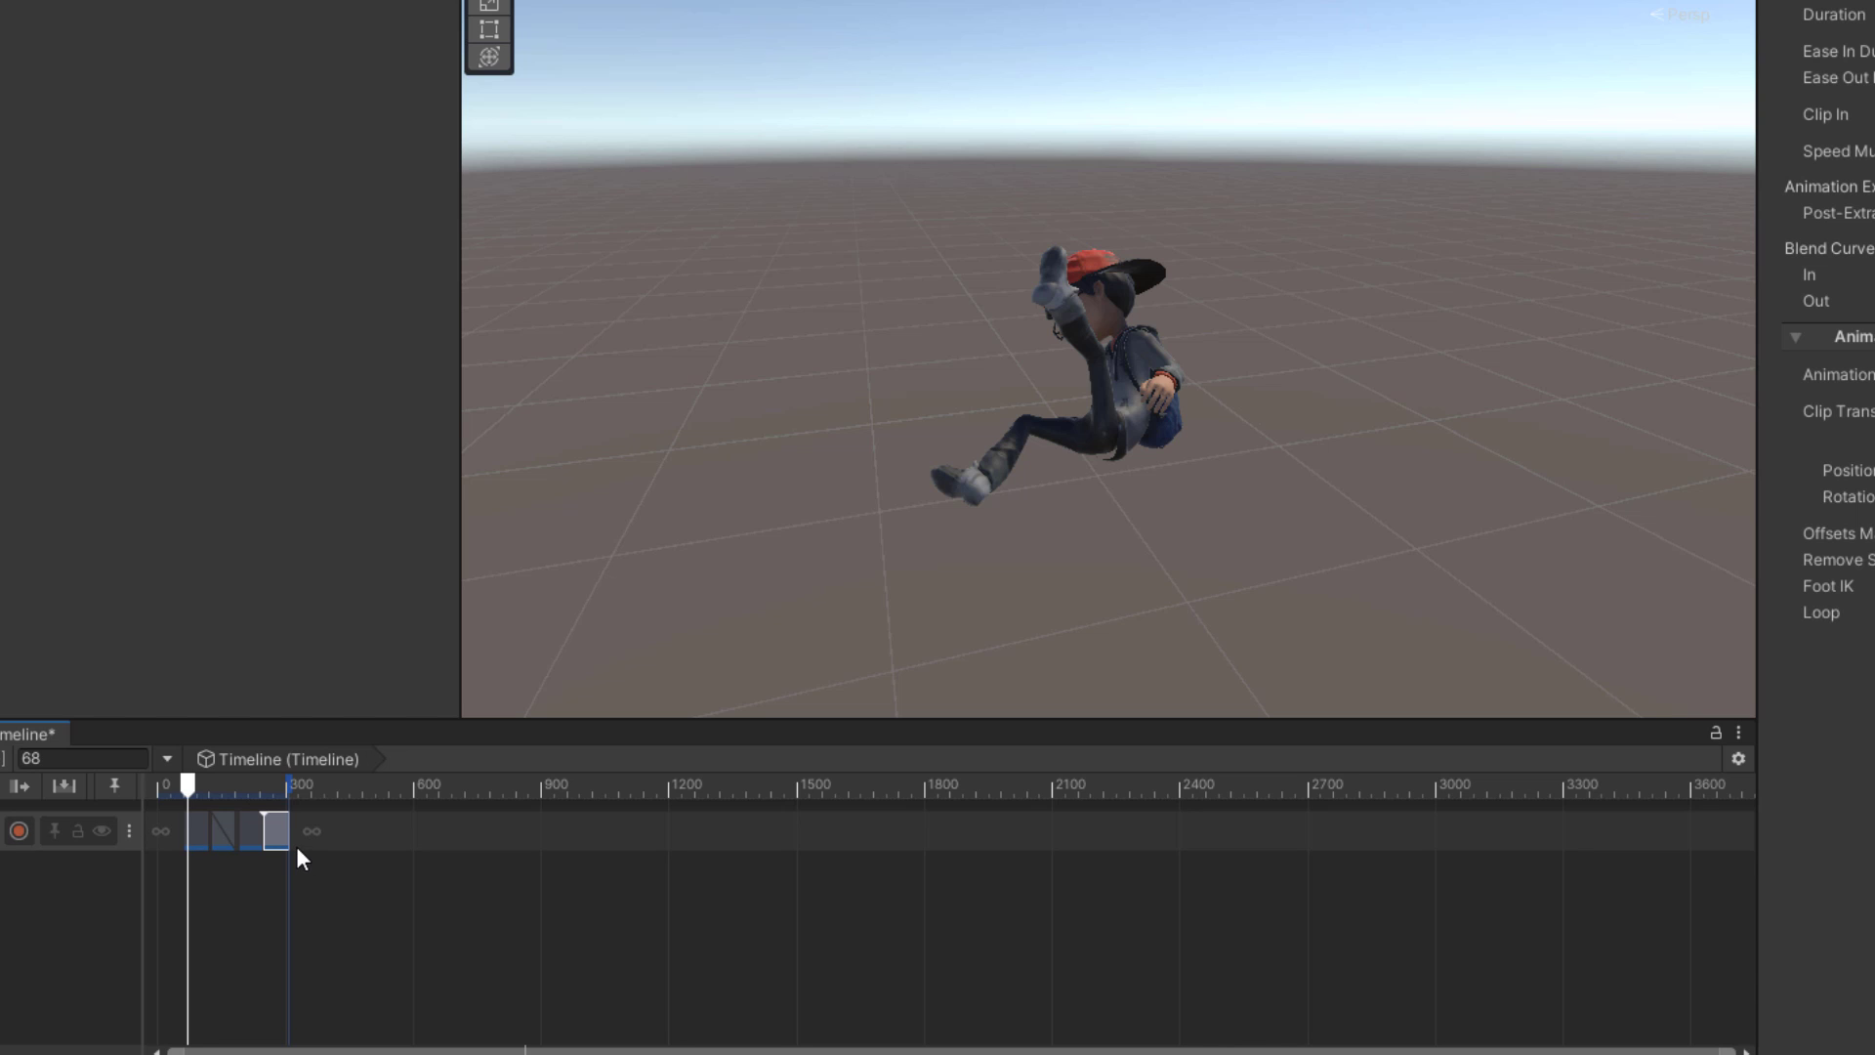
{"action": "scroll", "coordinate": [296, 846], "scroll_direction": "up", "scroll_amount": 1, "text": "ctrl"}
{"action": "scroll", "coordinate": [296, 846], "scroll_direction": "up", "scroll_amount": 2}
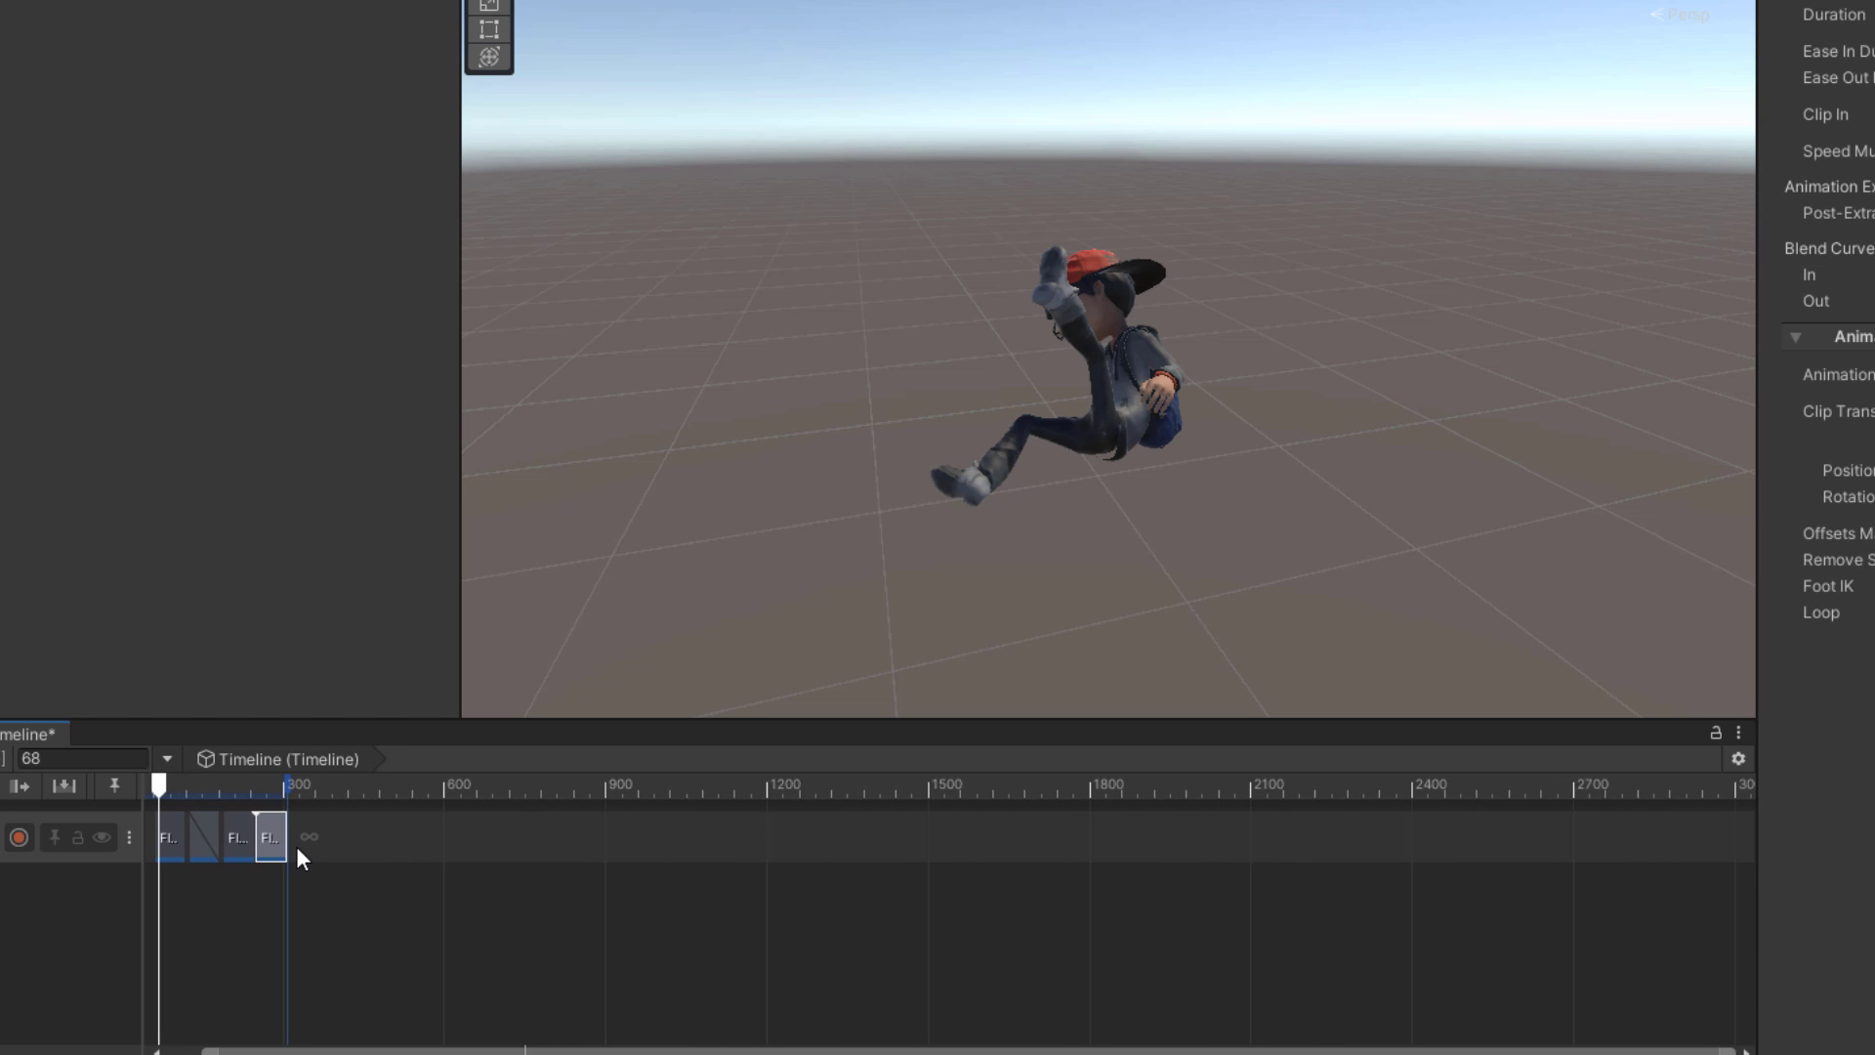
{"action": "scroll", "coordinate": [296, 846], "scroll_direction": "up", "scroll_amount": 1}
{"action": "scroll", "coordinate": [307, 840], "scroll_direction": "up", "scroll_amount": 2}
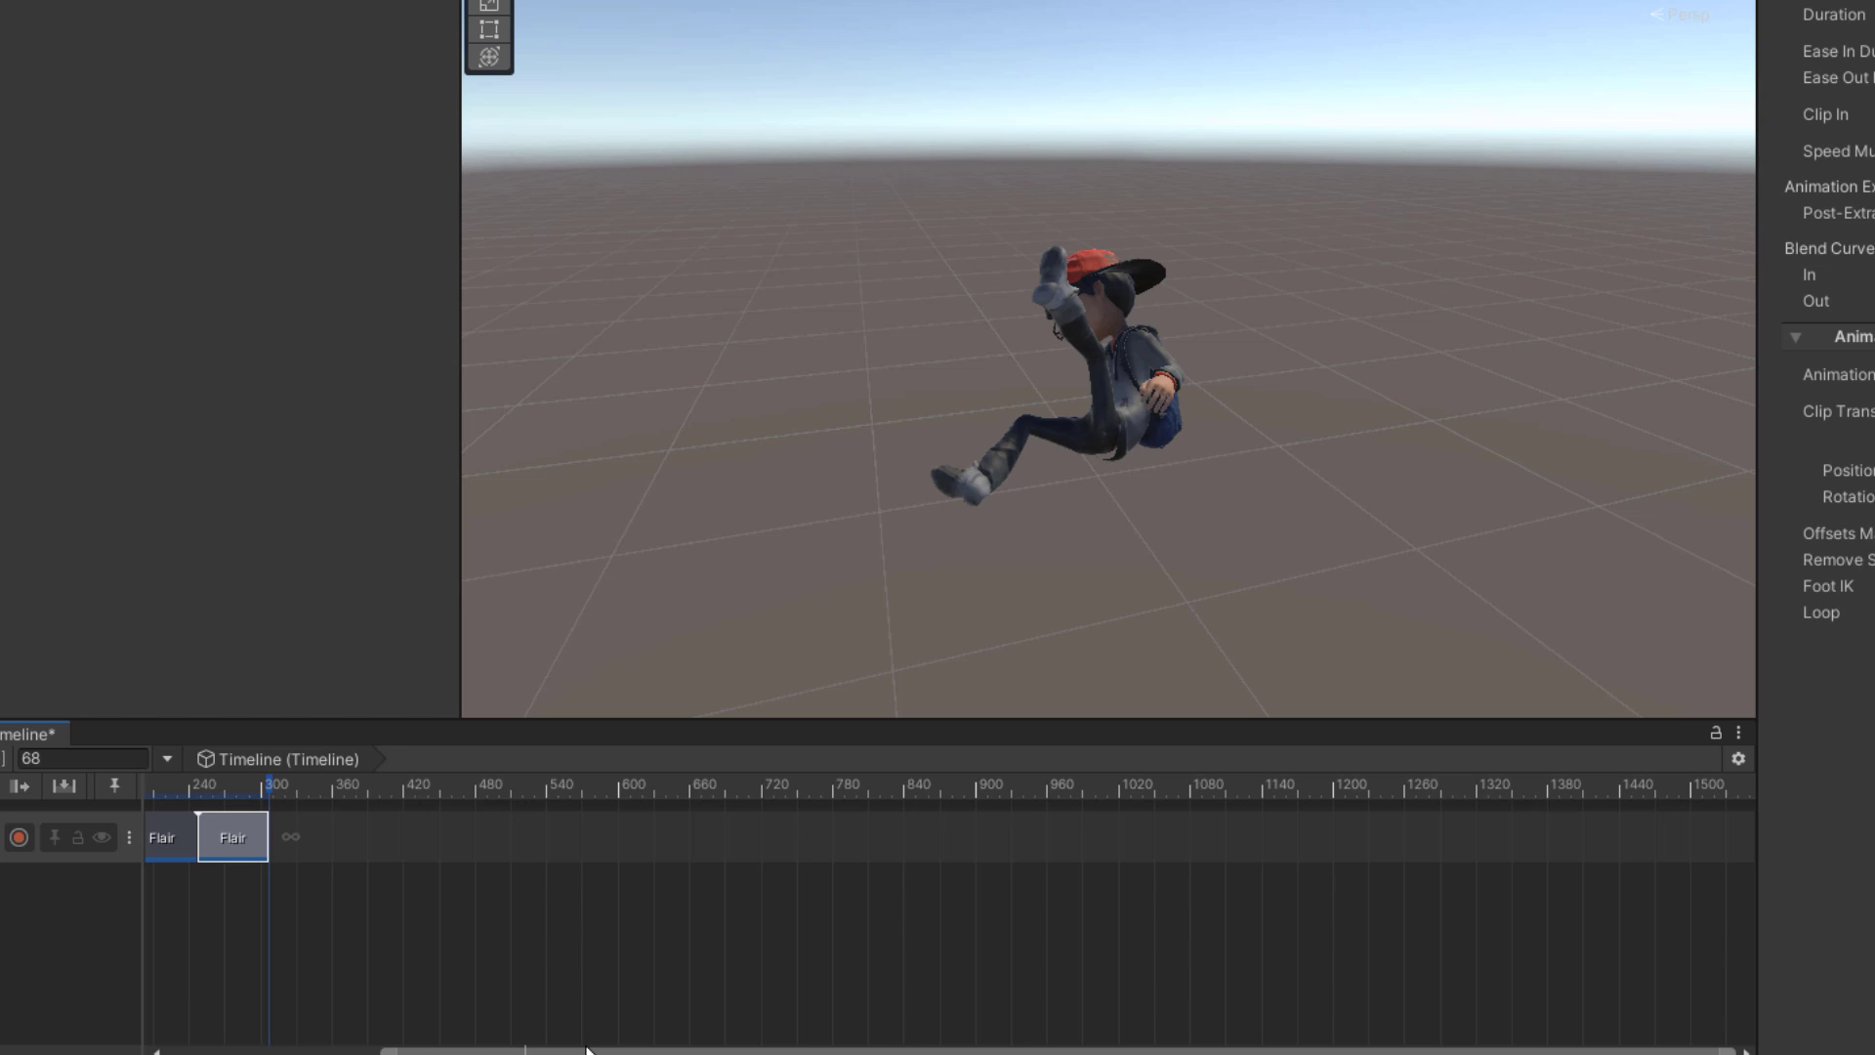
{"action": "left_click_drag", "start_coordinate": [586, 1050], "coordinate": [490, 1050]}
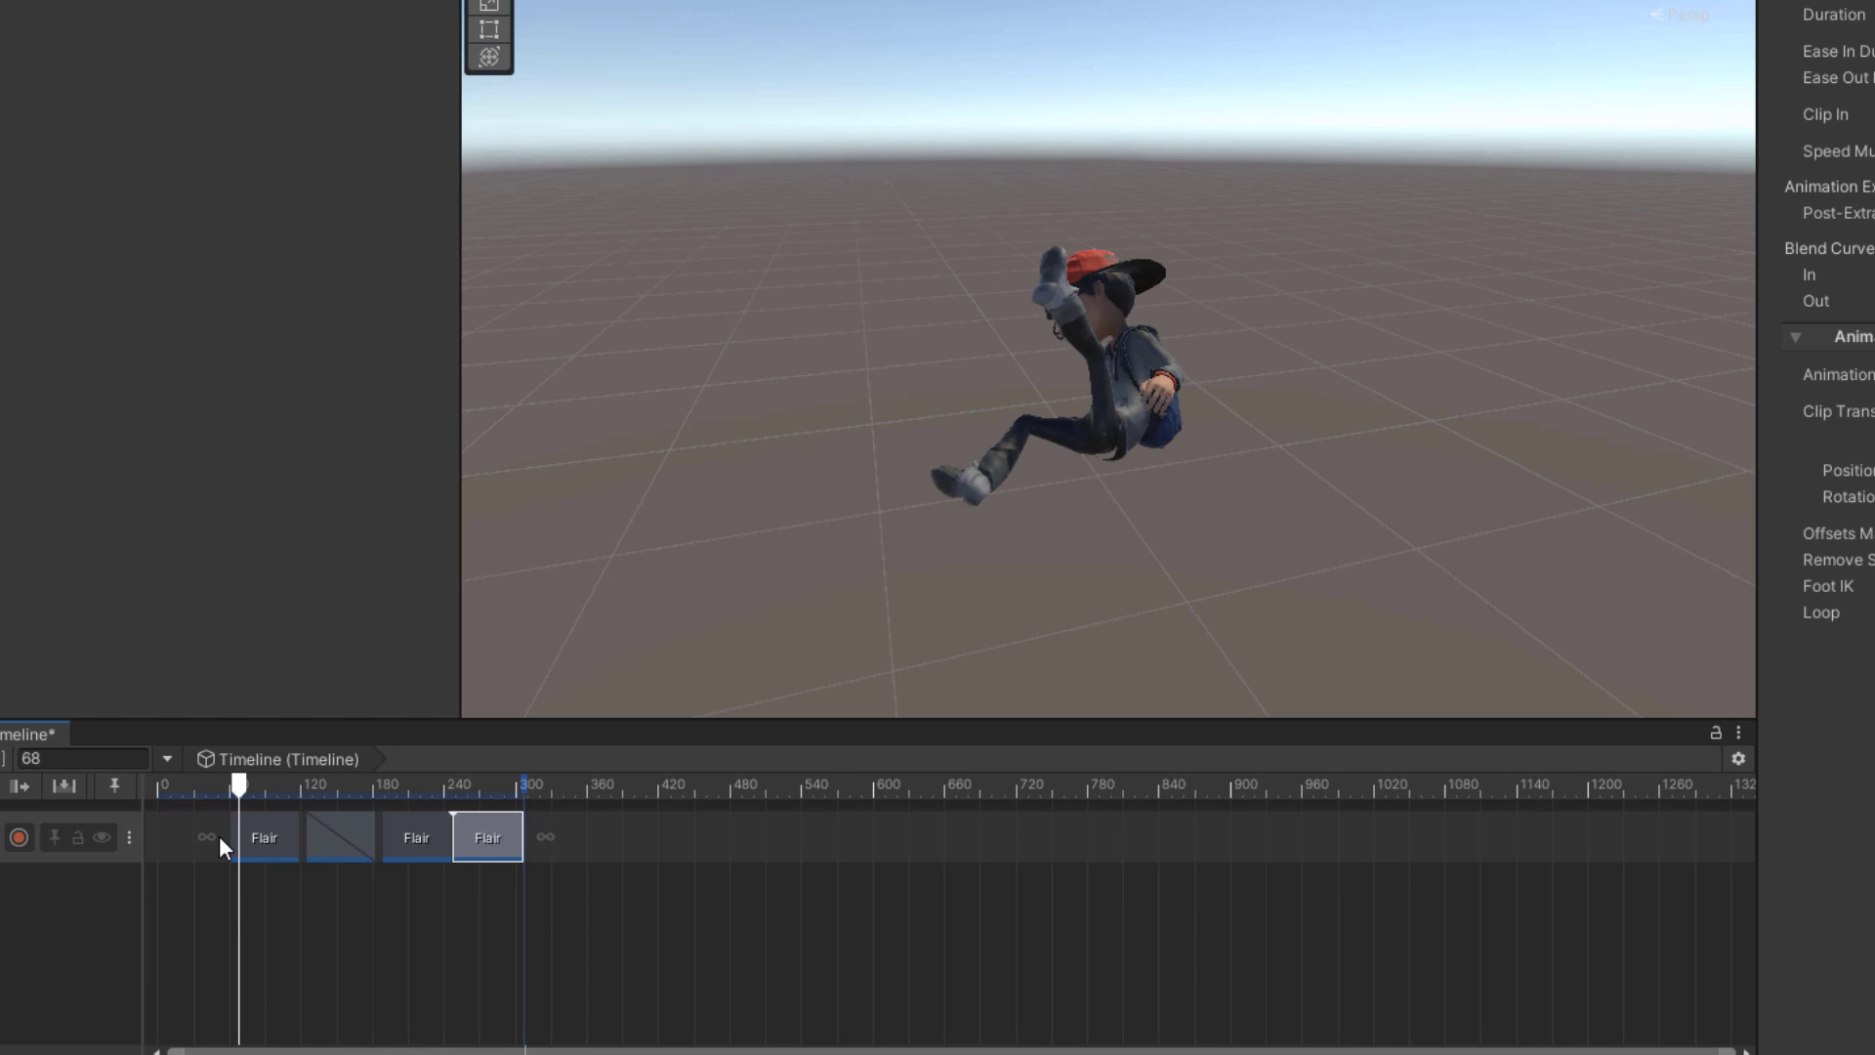
Step: Preview the clips, then slide the second Flair clip left to blend over the first
{"action": "left_click", "coordinate": [338, 840]}
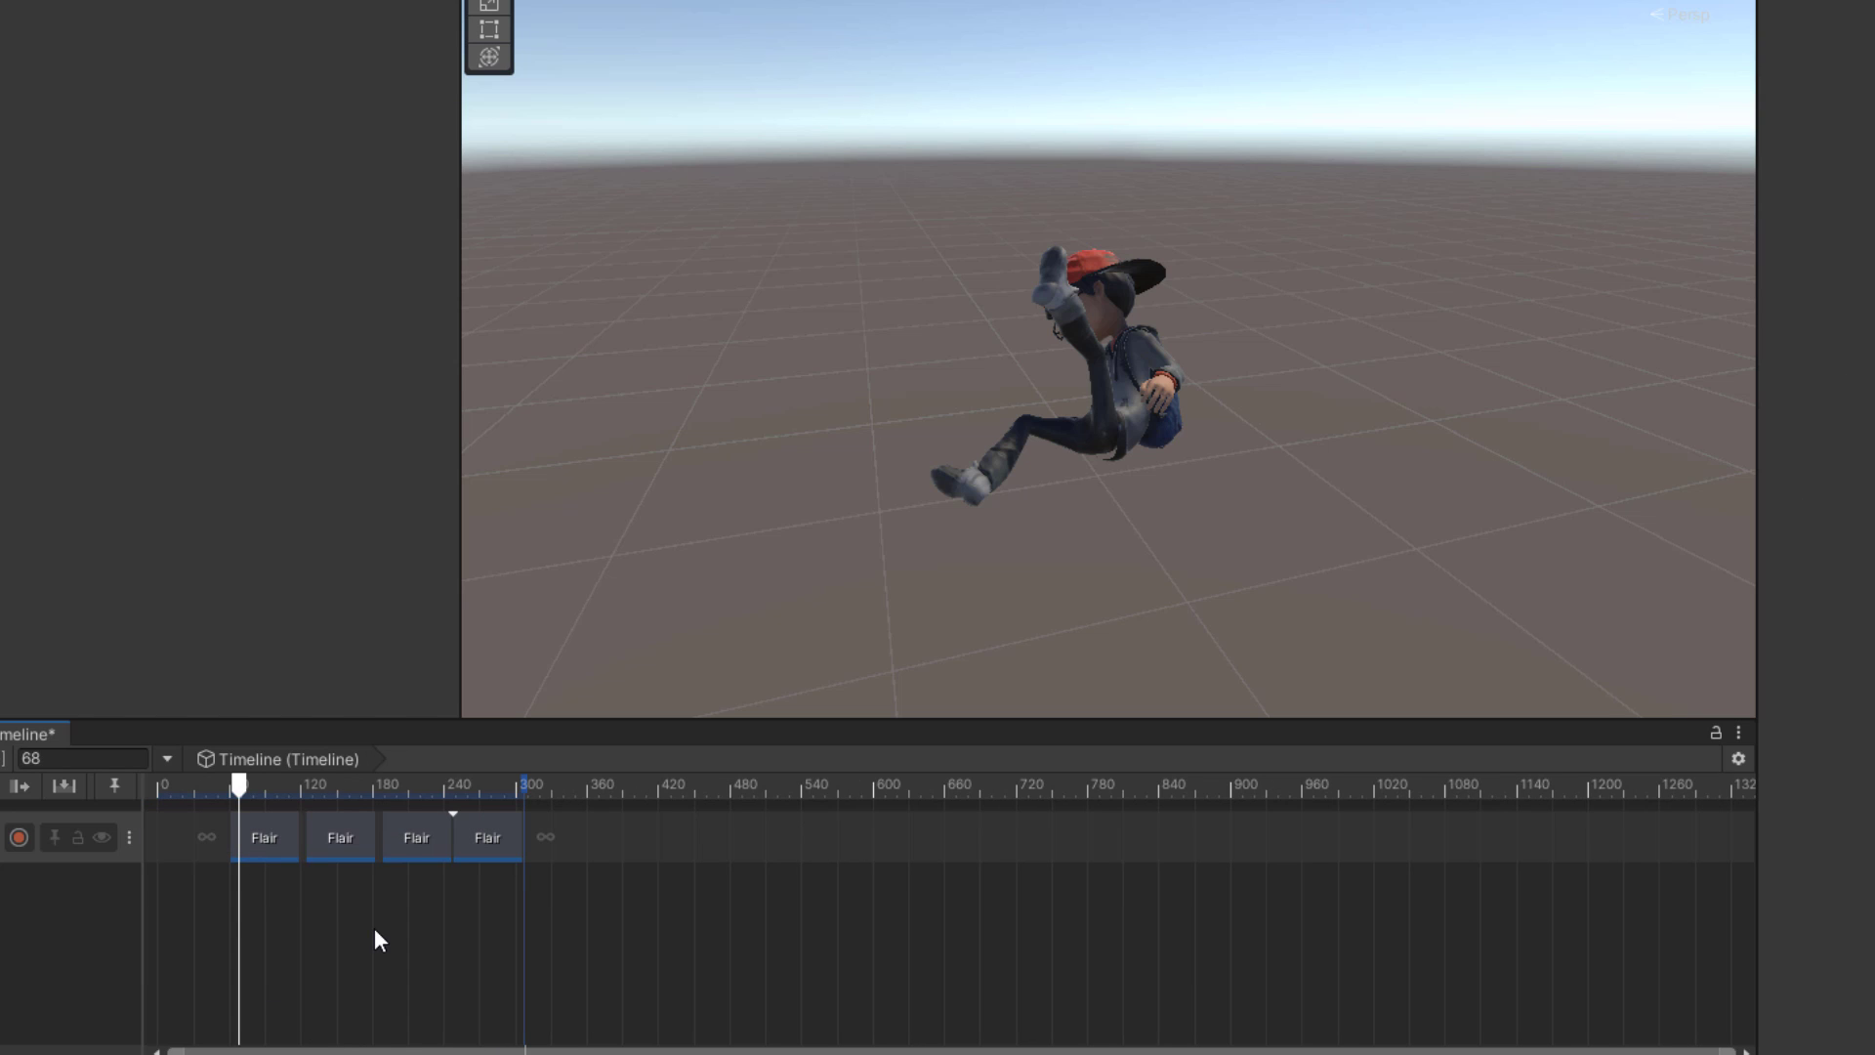
{"action": "left_click", "coordinate": [344, 842]}
{"action": "left_click", "coordinate": [251, 839]}
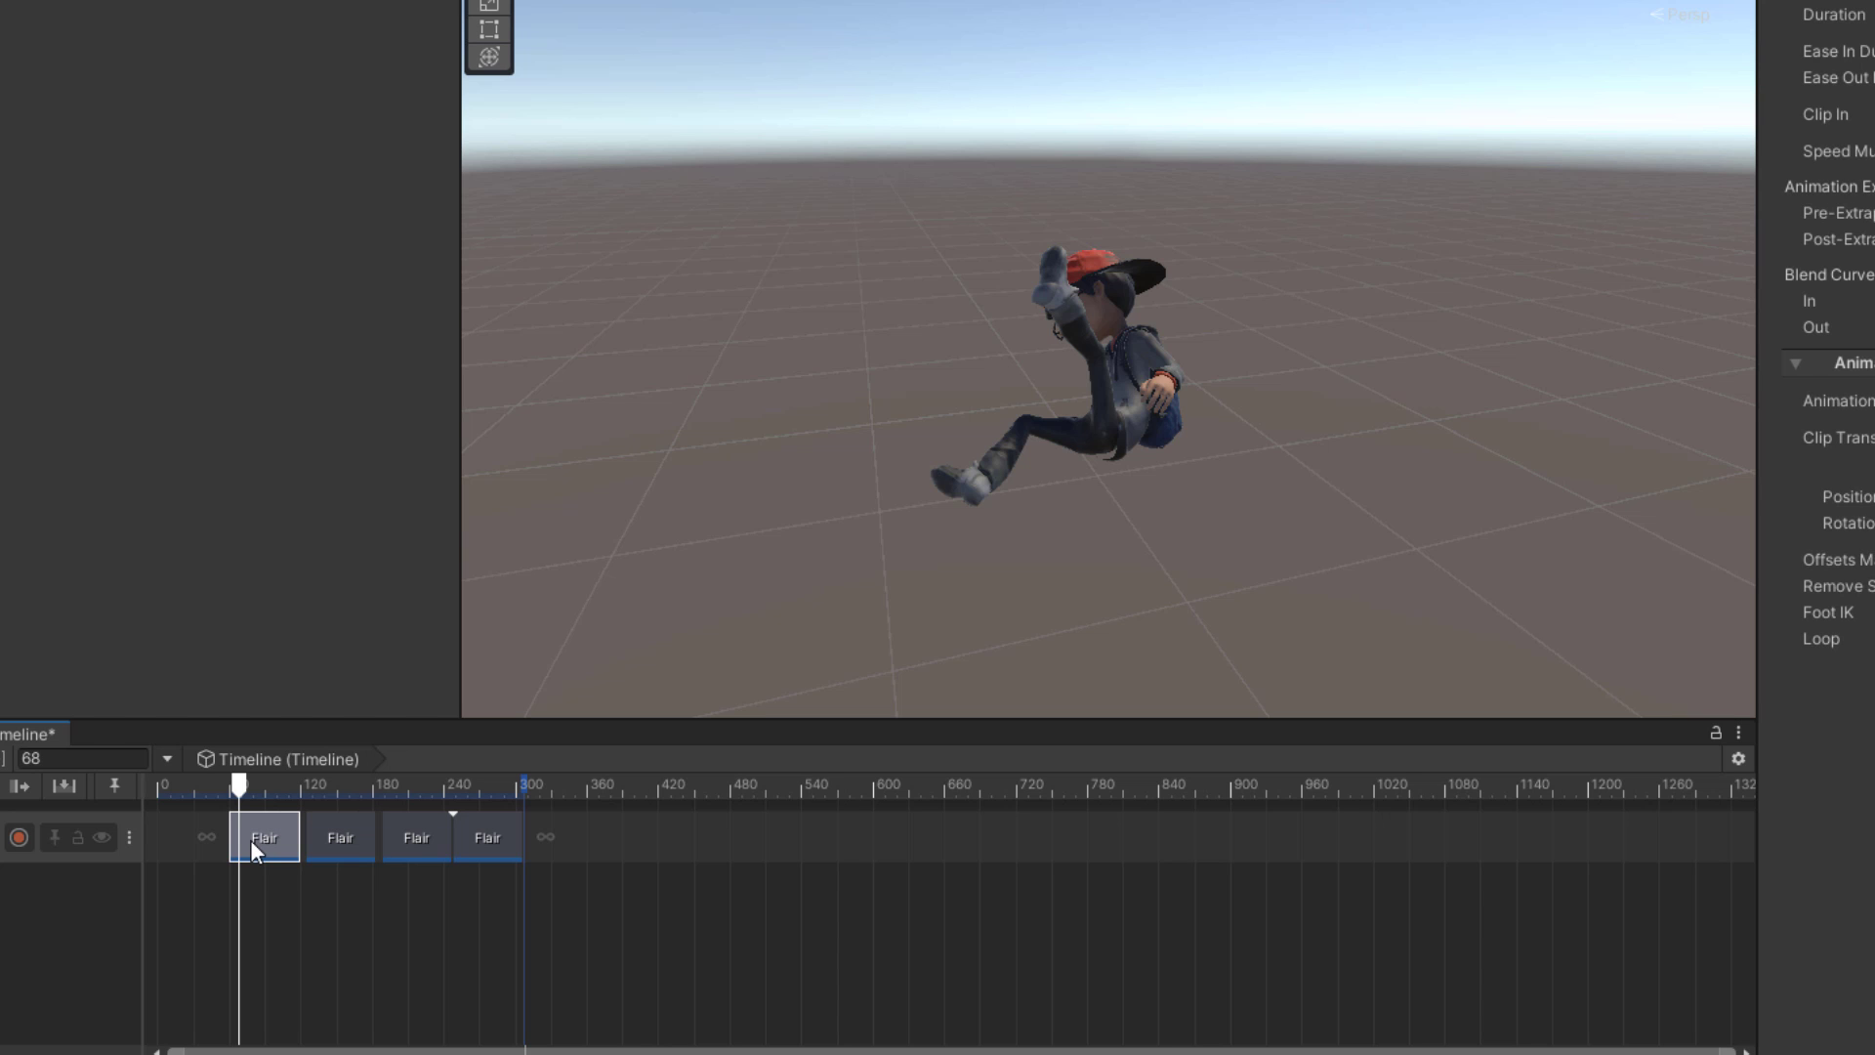
{"action": "key", "text": "space"}
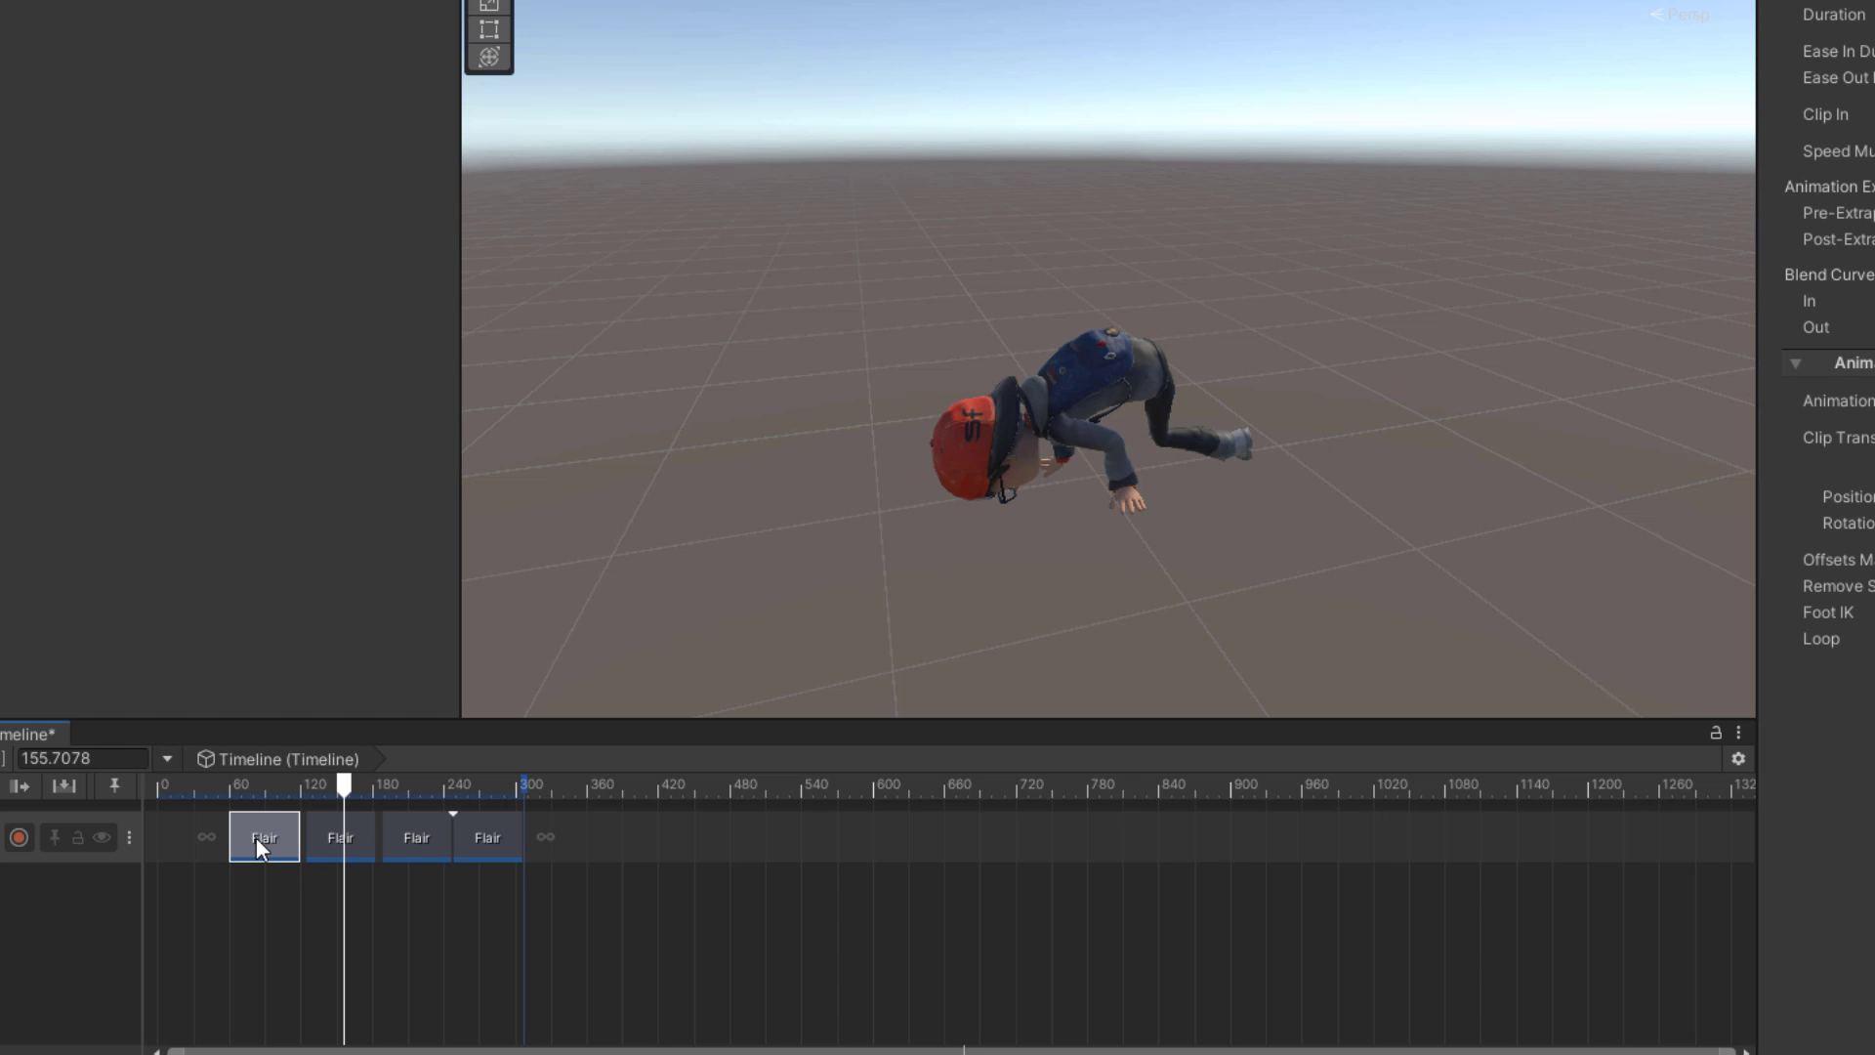
{"action": "left_click", "coordinate": [336, 842]}
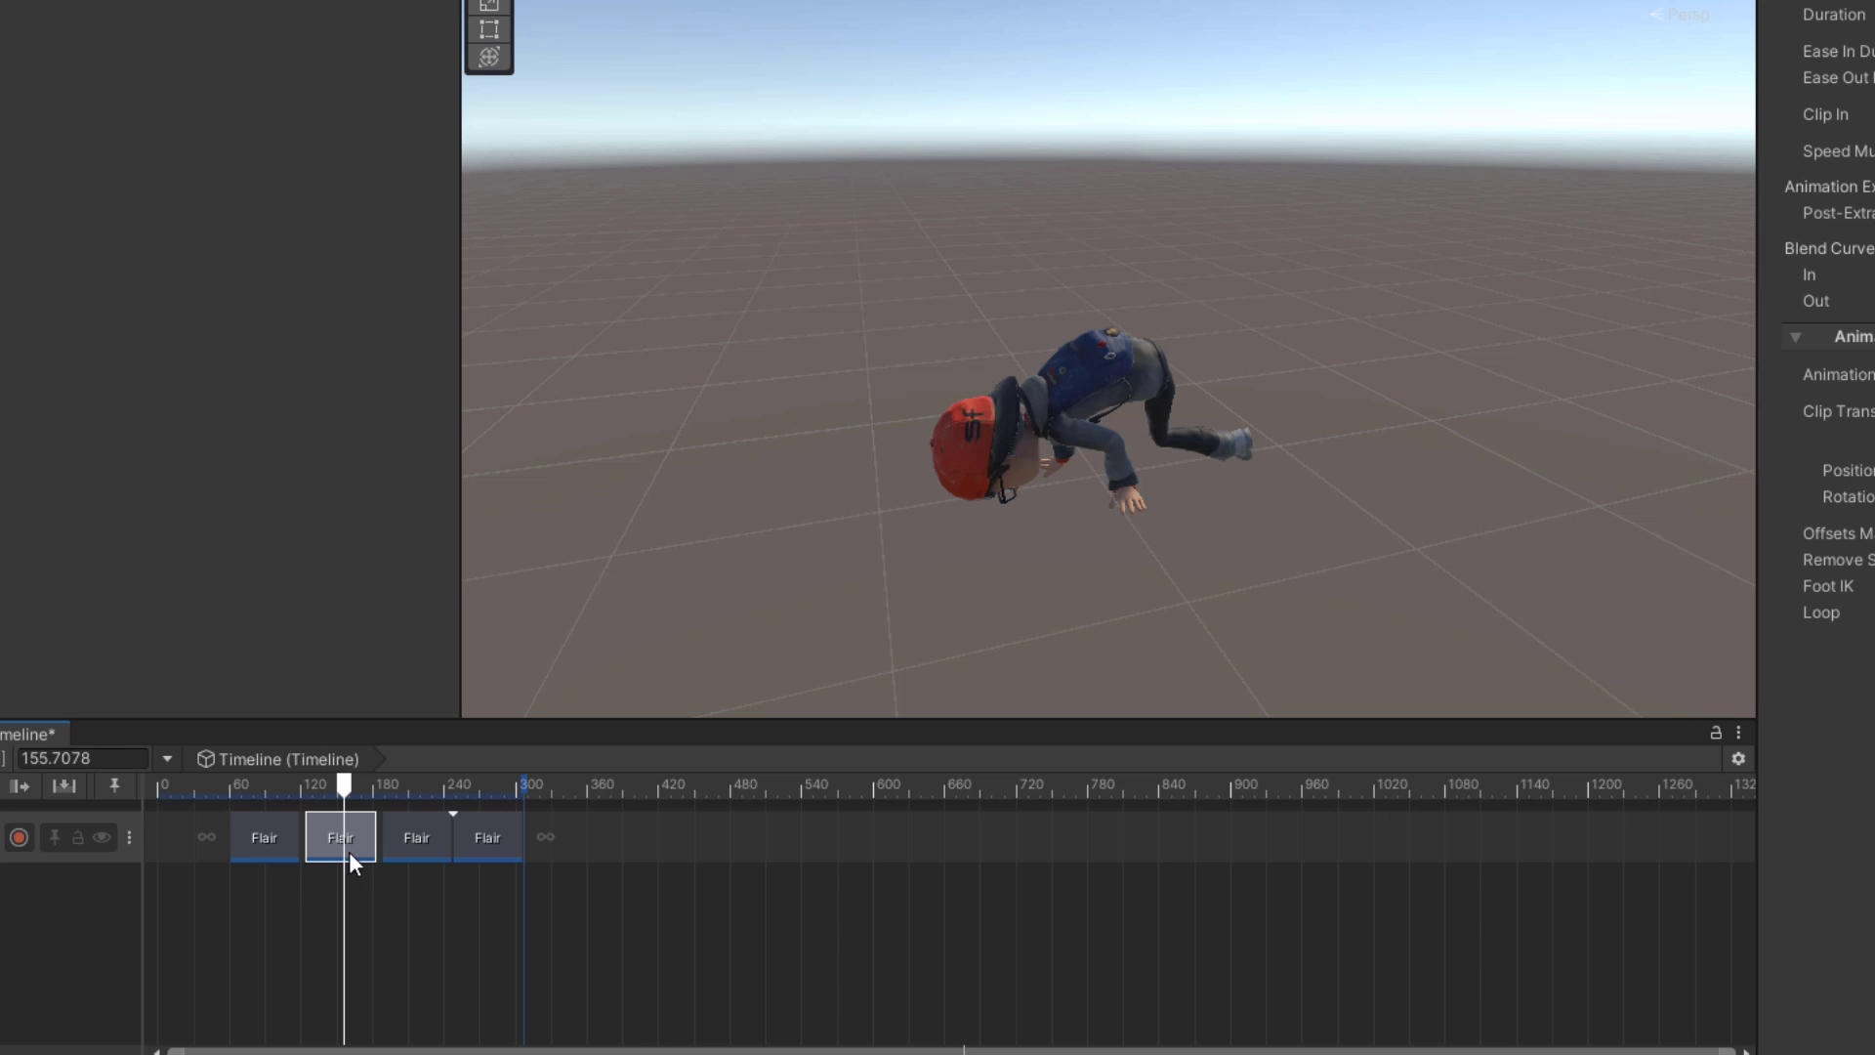
{"action": "mouse_move", "coordinate": [349, 858]}
{"action": "left_mouse_down"}
{"action": "mouse_move", "coordinate": [226, 781]}
{"action": "mouse_move", "coordinate": [210, 808]}
{"action": "mouse_move", "coordinate": [267, 796]}
{"action": "left_mouse_up"}
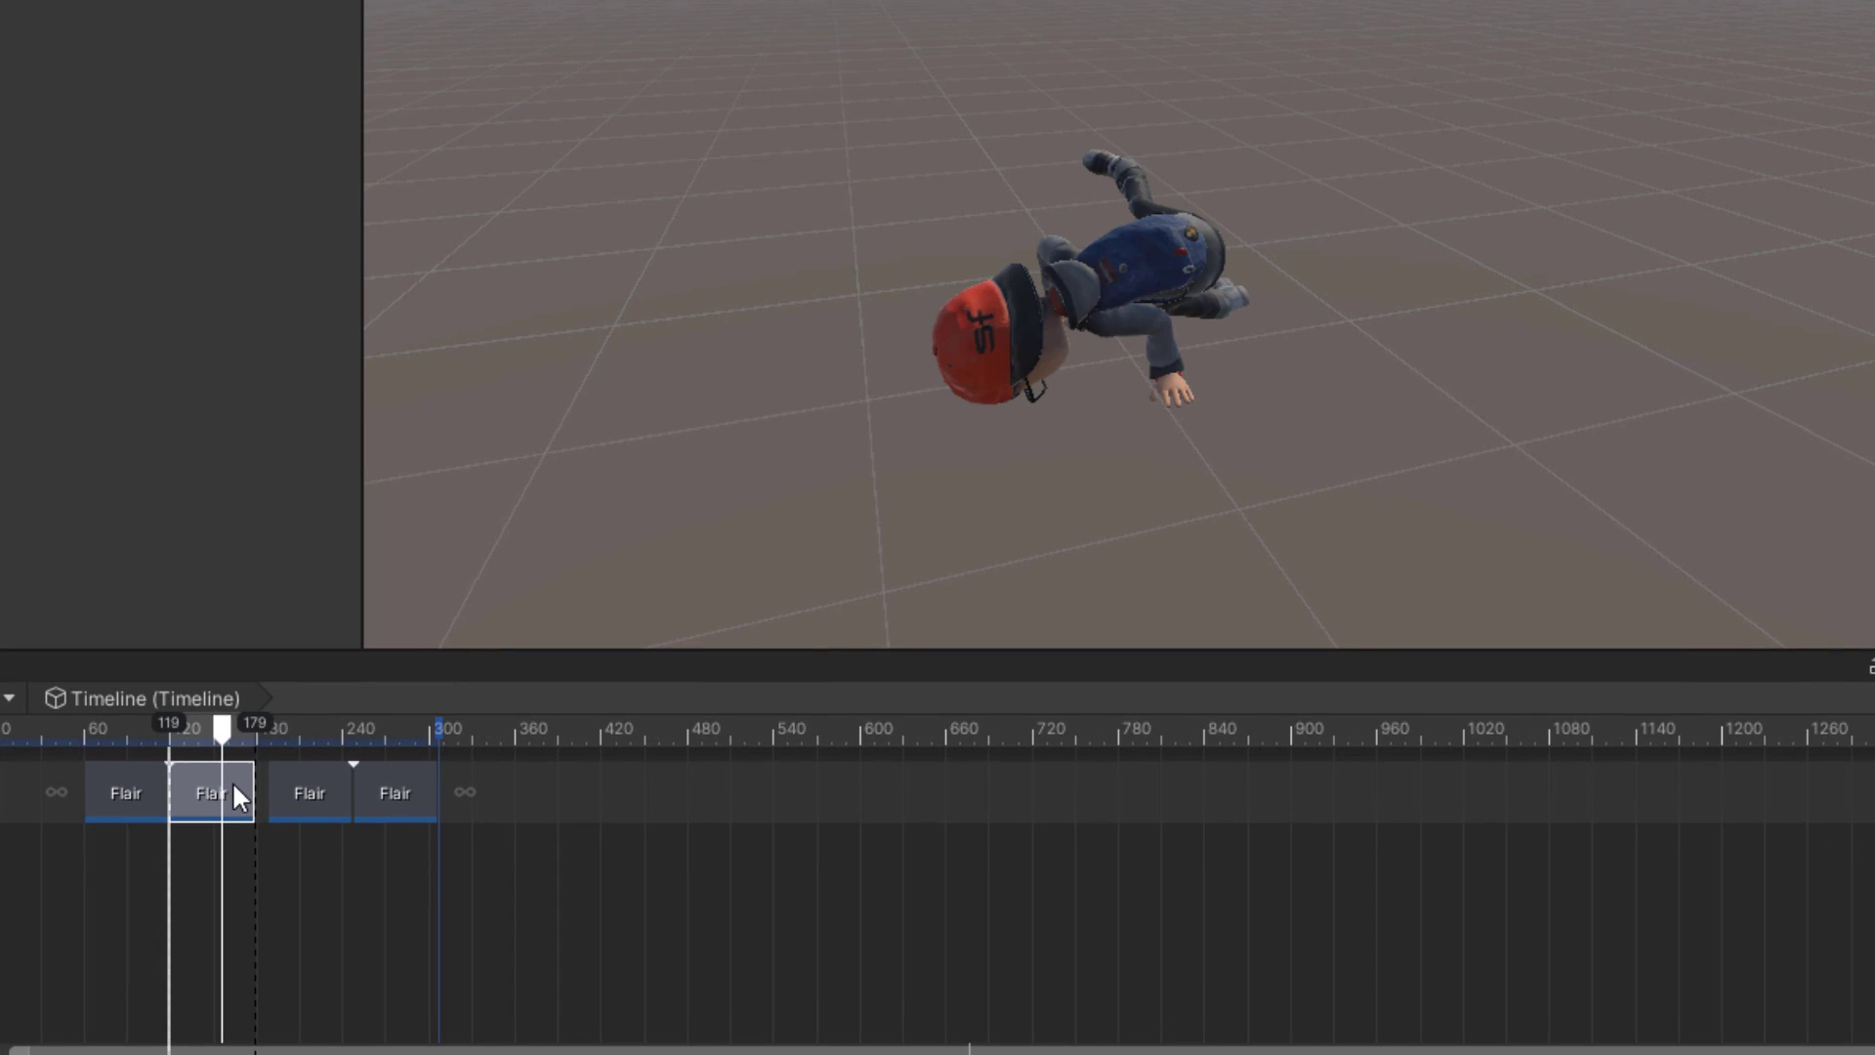
Step: Pull the third and fourth Flair clips left to blend with the earlier clips, then preview
{"action": "left_click", "coordinate": [298, 796]}
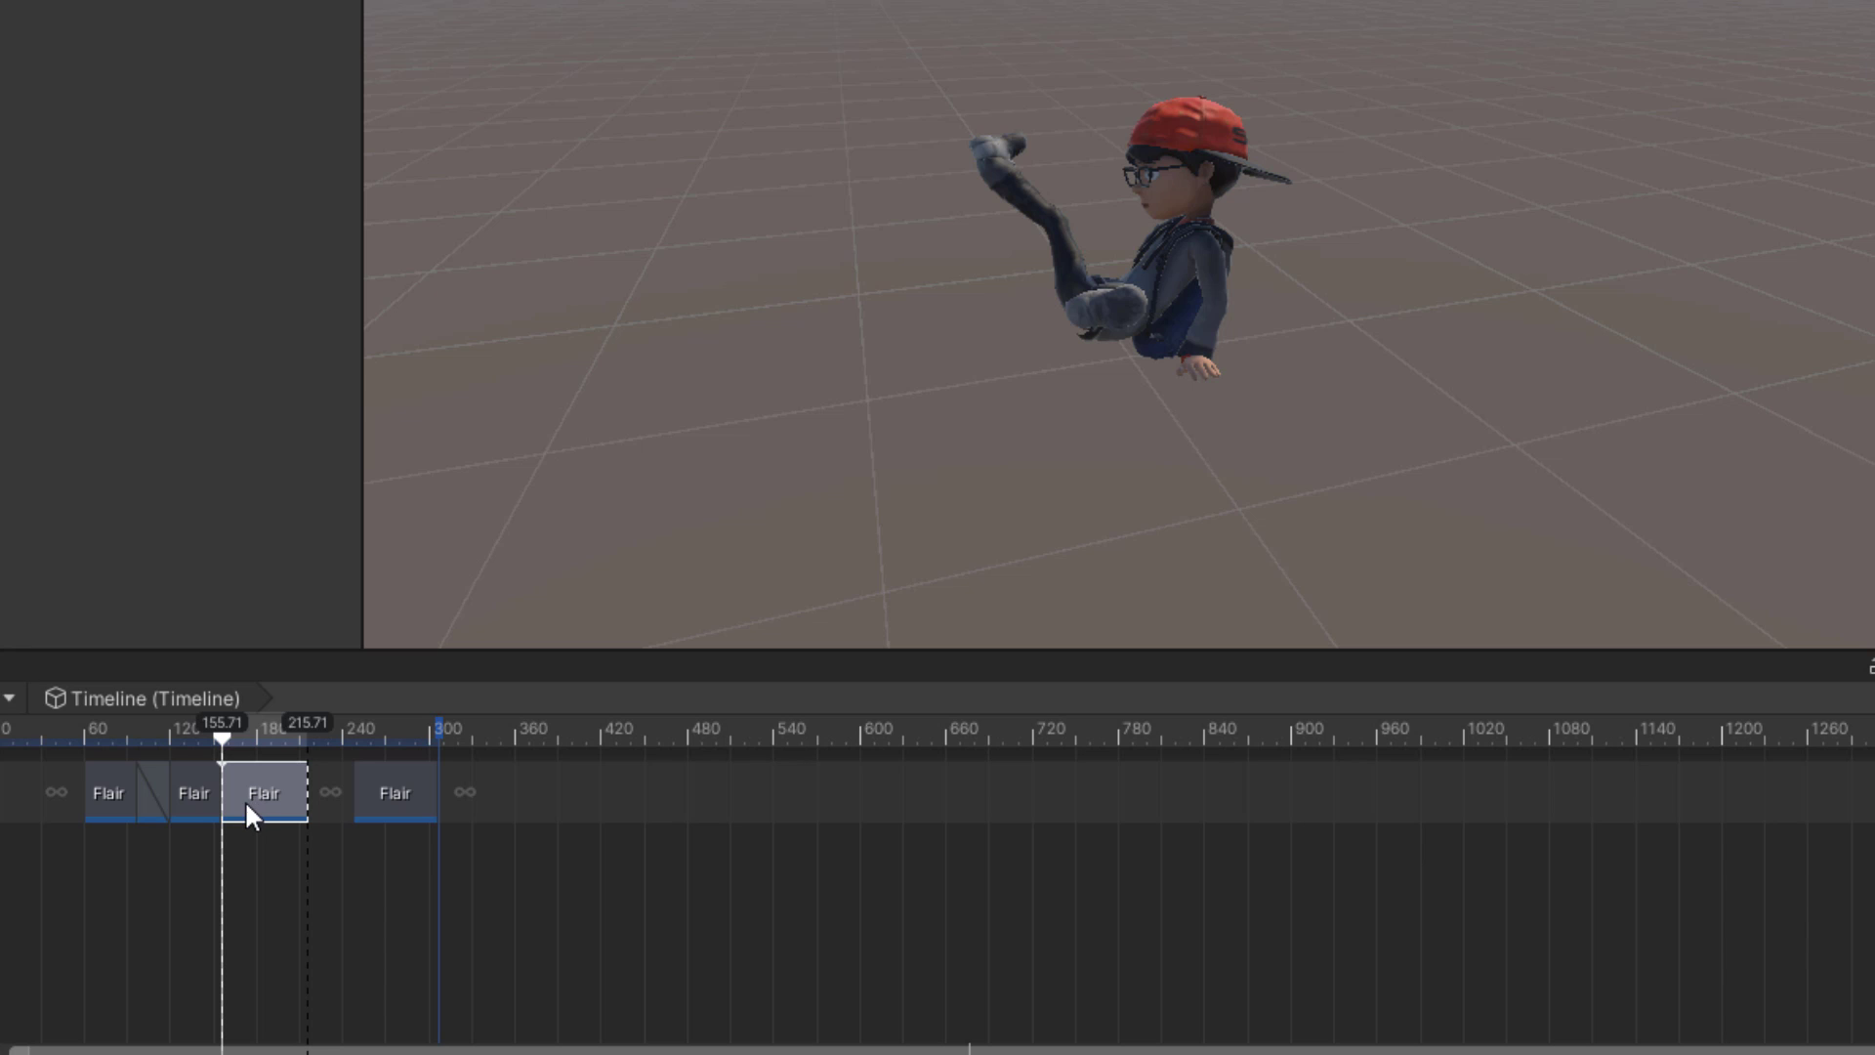
{"action": "left_click_drag", "start_coordinate": [247, 807], "coordinate": [252, 792]}
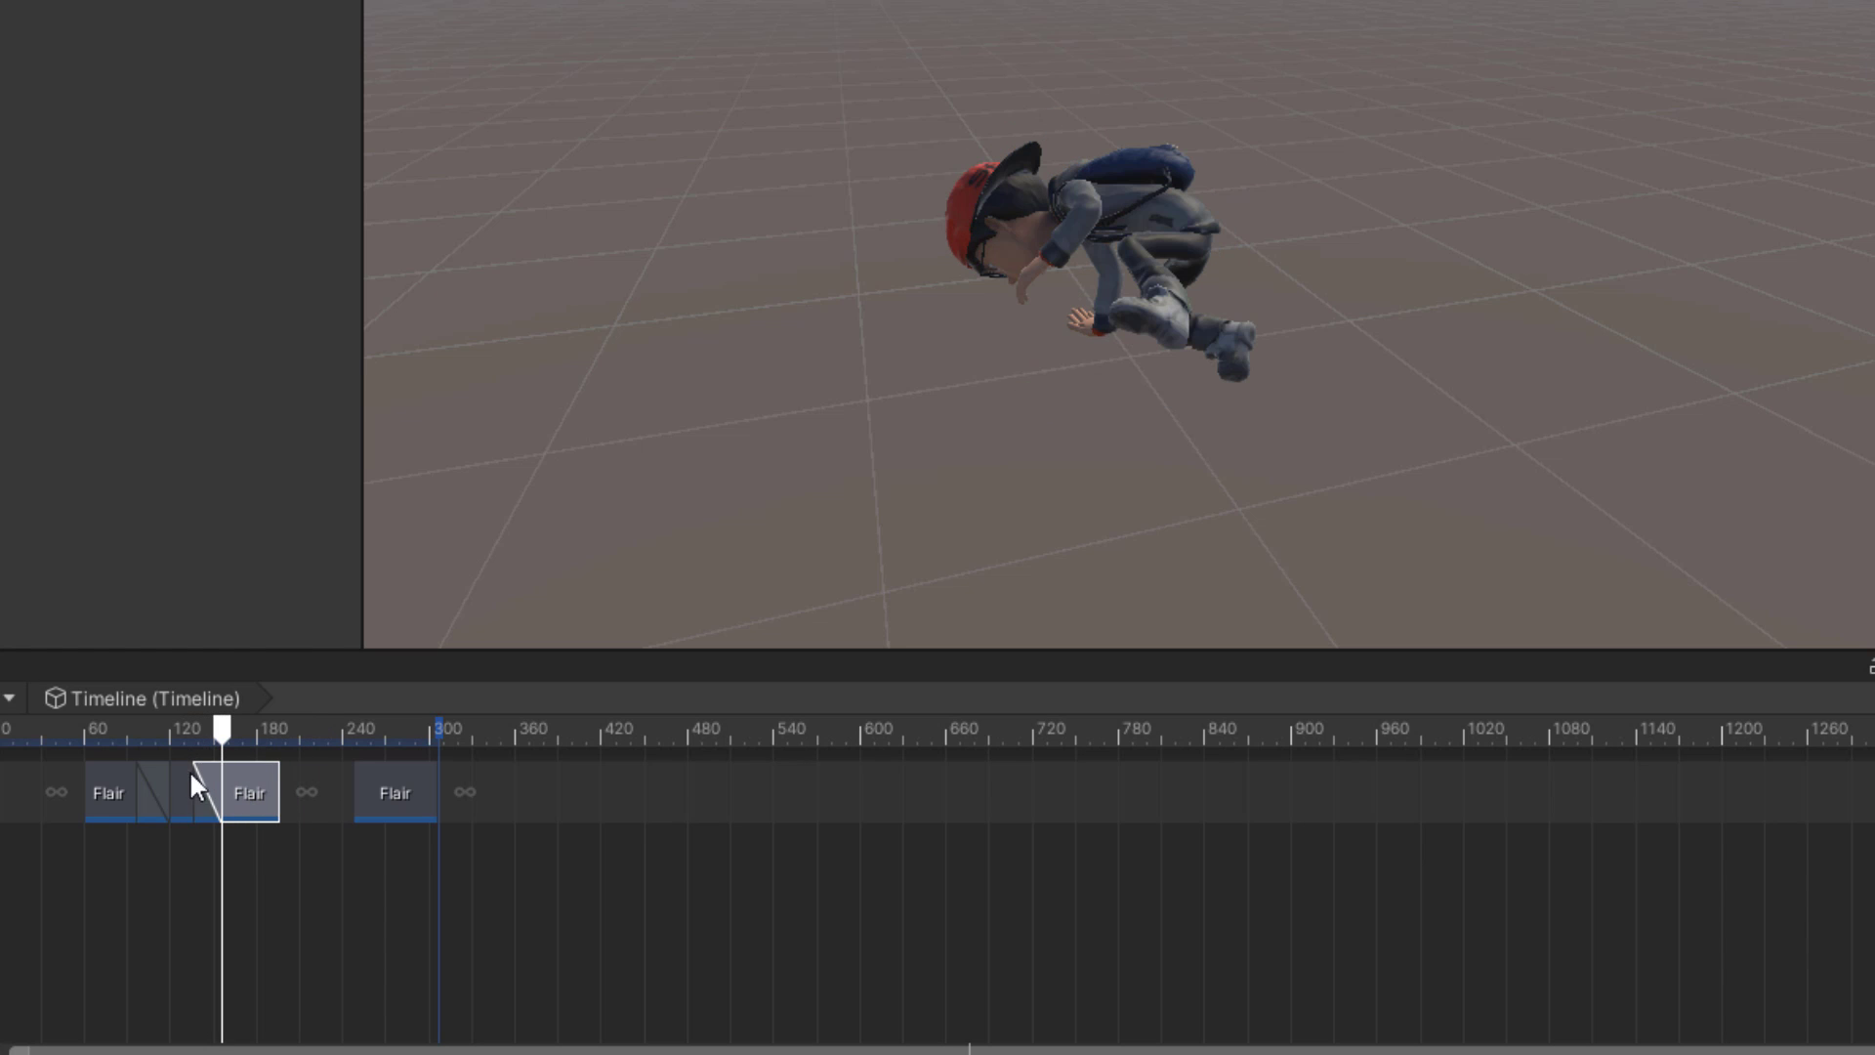
{"action": "left_click", "coordinate": [412, 793]}
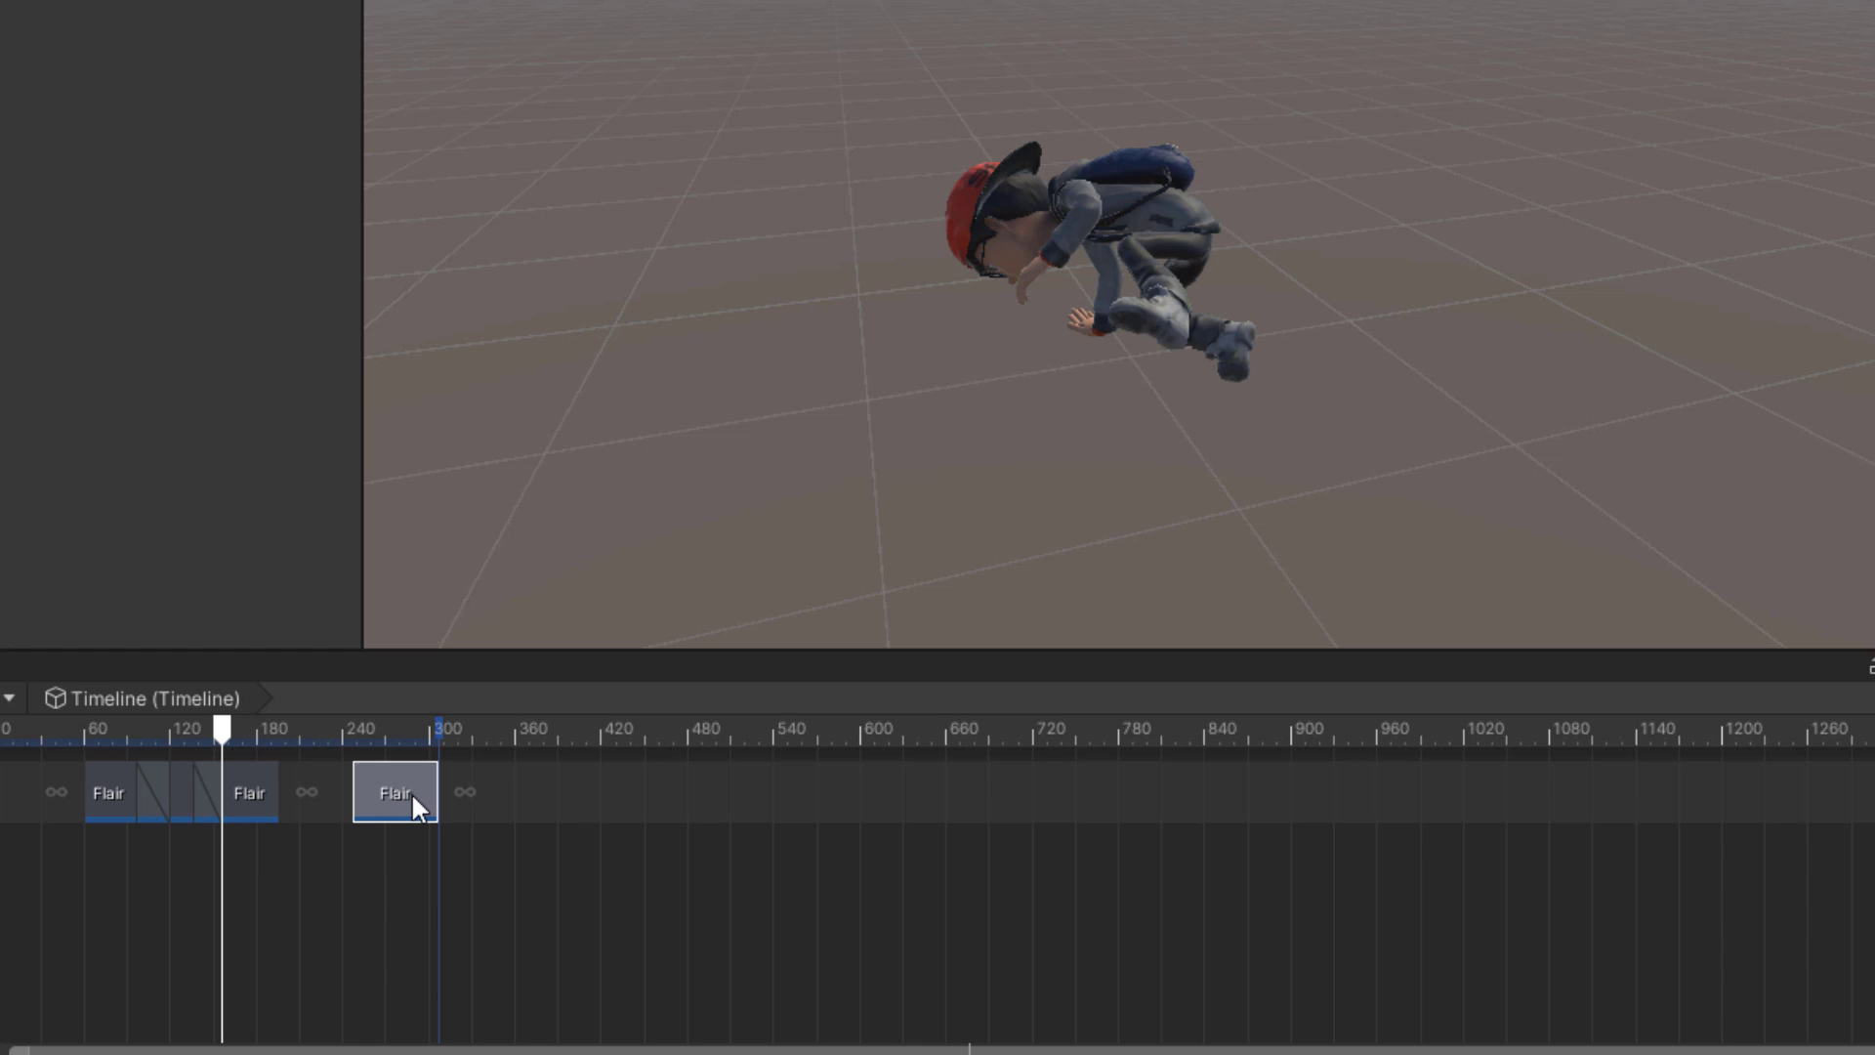
{"action": "double_click", "coordinate": [413, 793]}
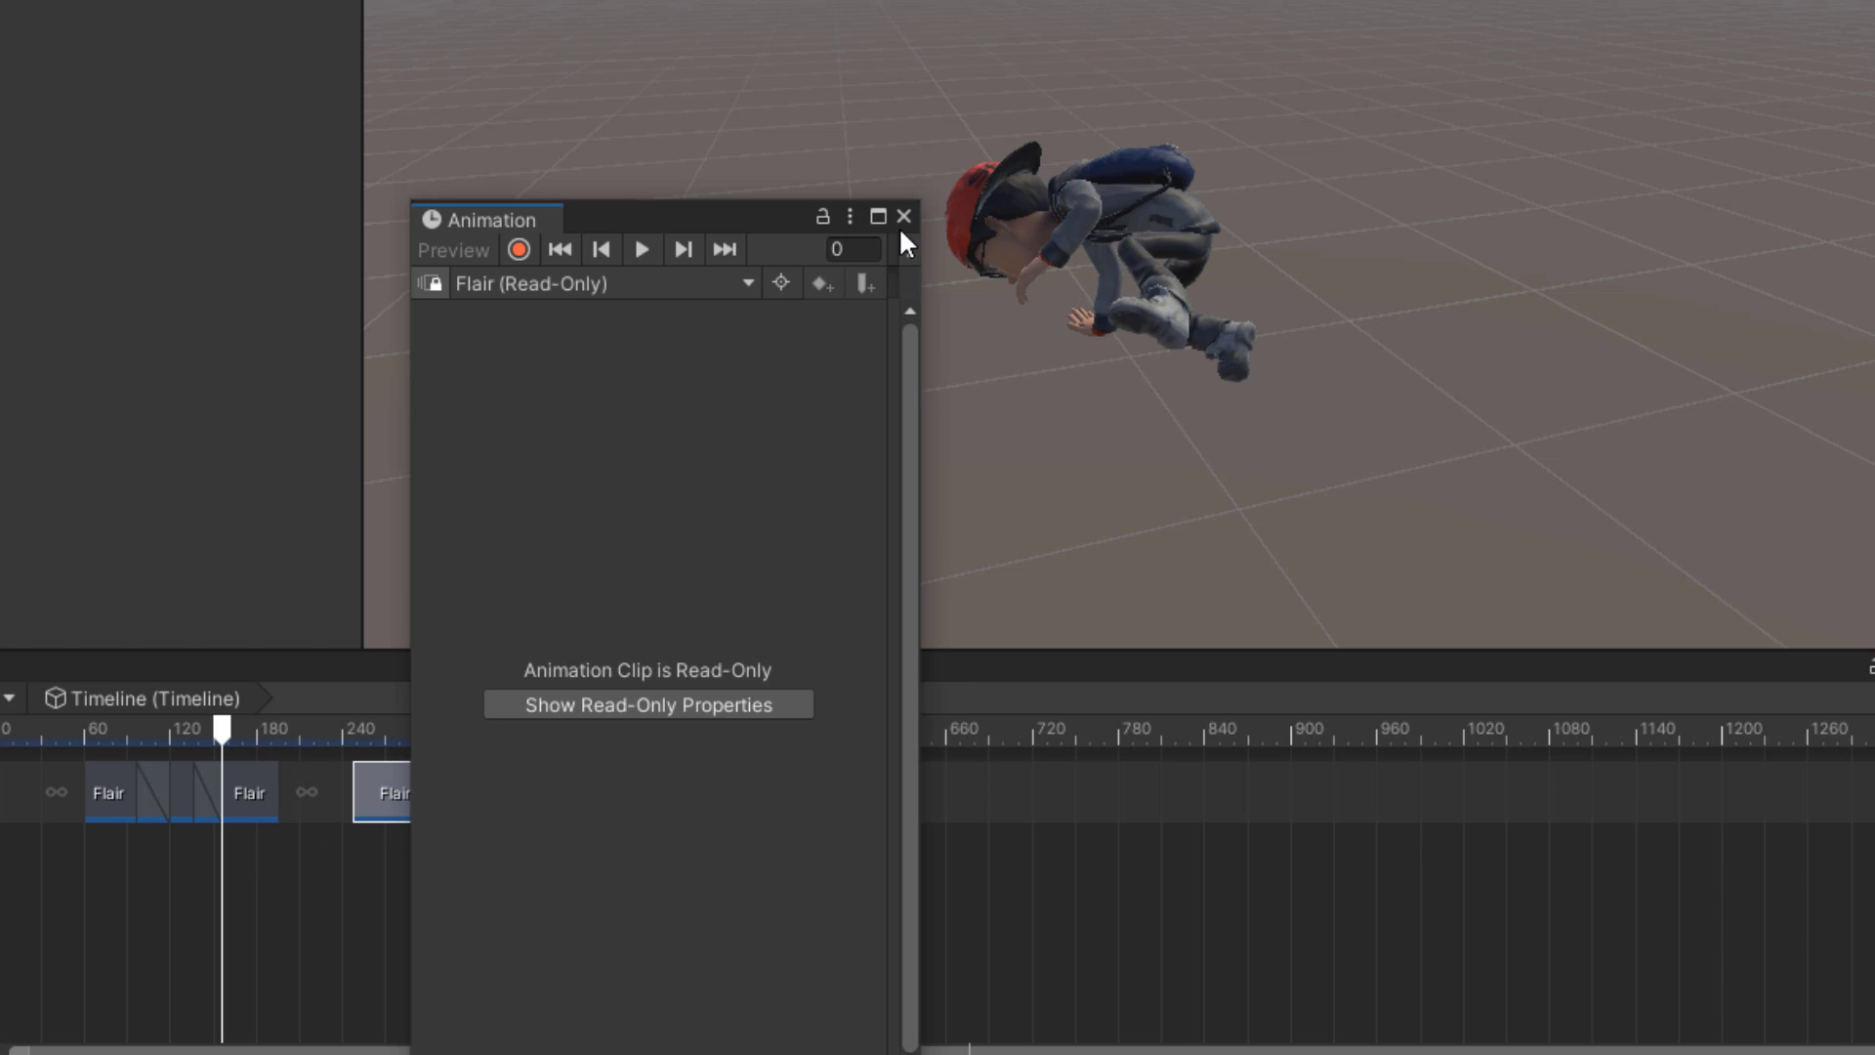
{"action": "left_click", "coordinate": [901, 216]}
{"action": "left_click_drag", "start_coordinate": [384, 795], "coordinate": [305, 786]}
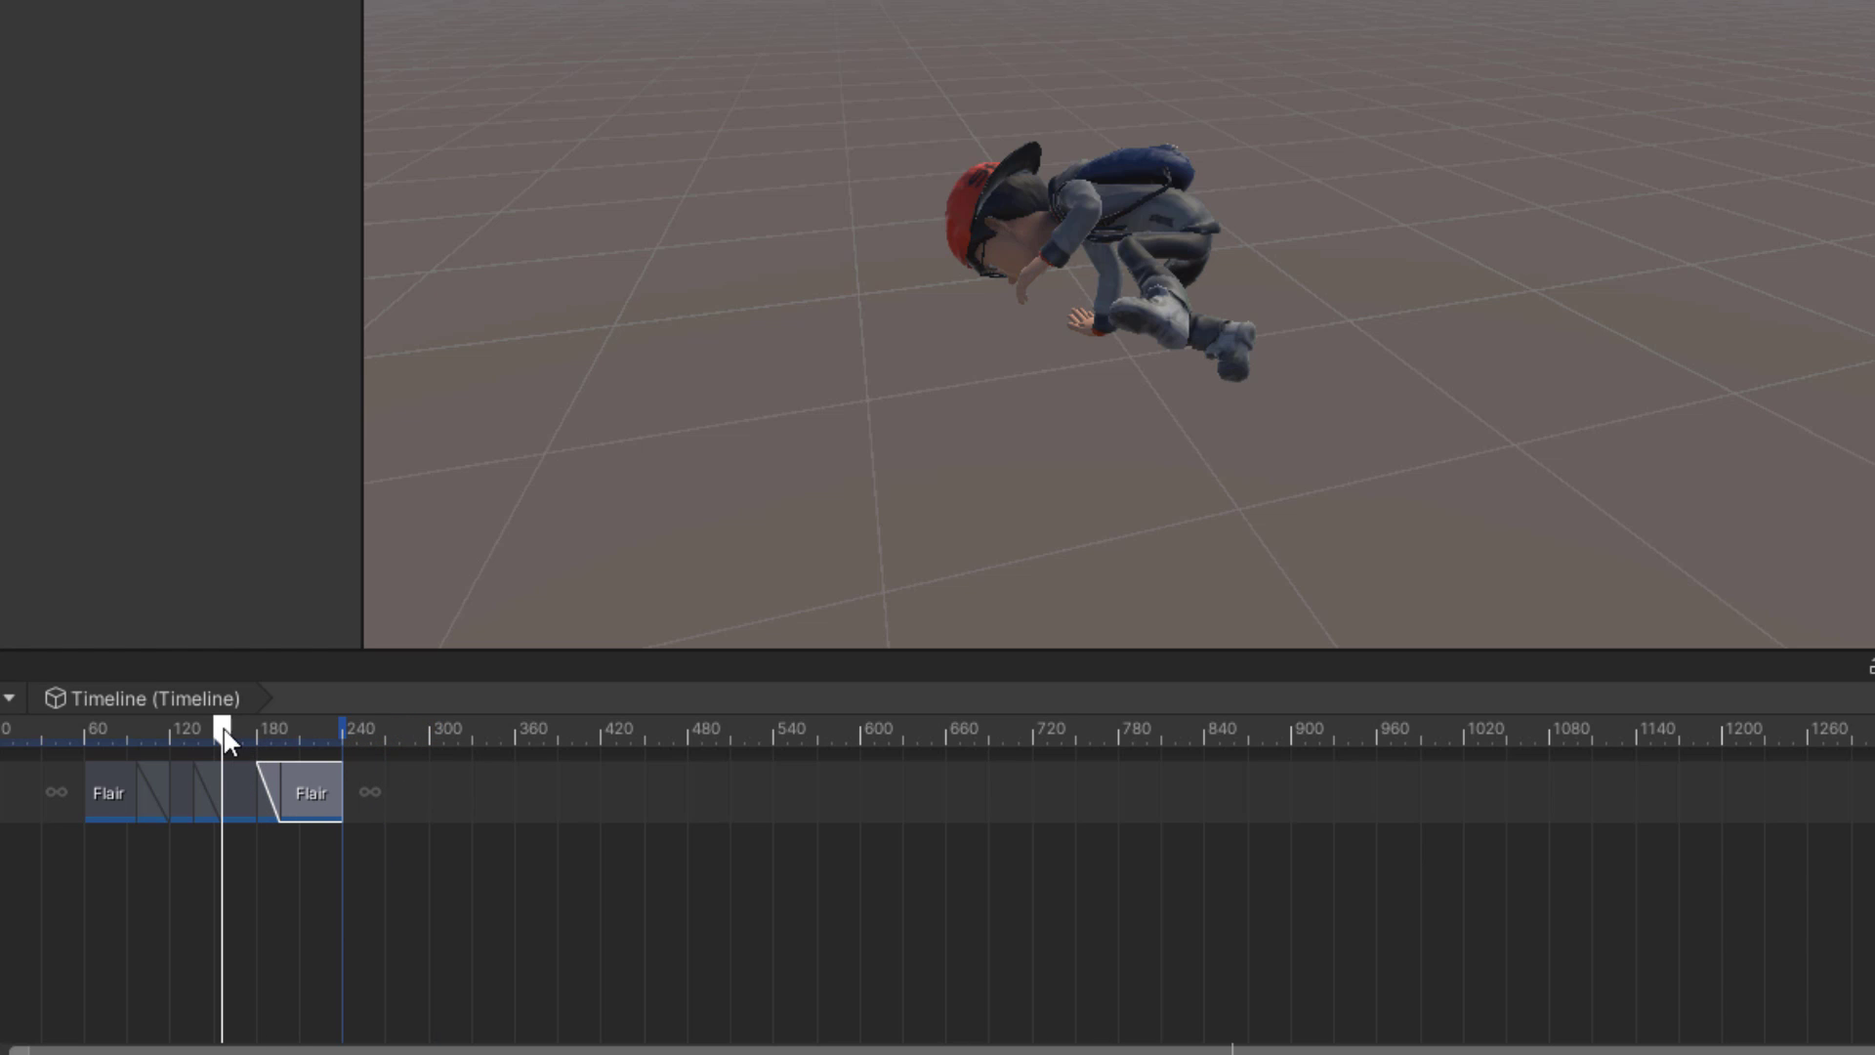
{"action": "left_click_drag", "start_coordinate": [223, 729], "coordinate": [63, 740]}
{"action": "key", "text": "space"}
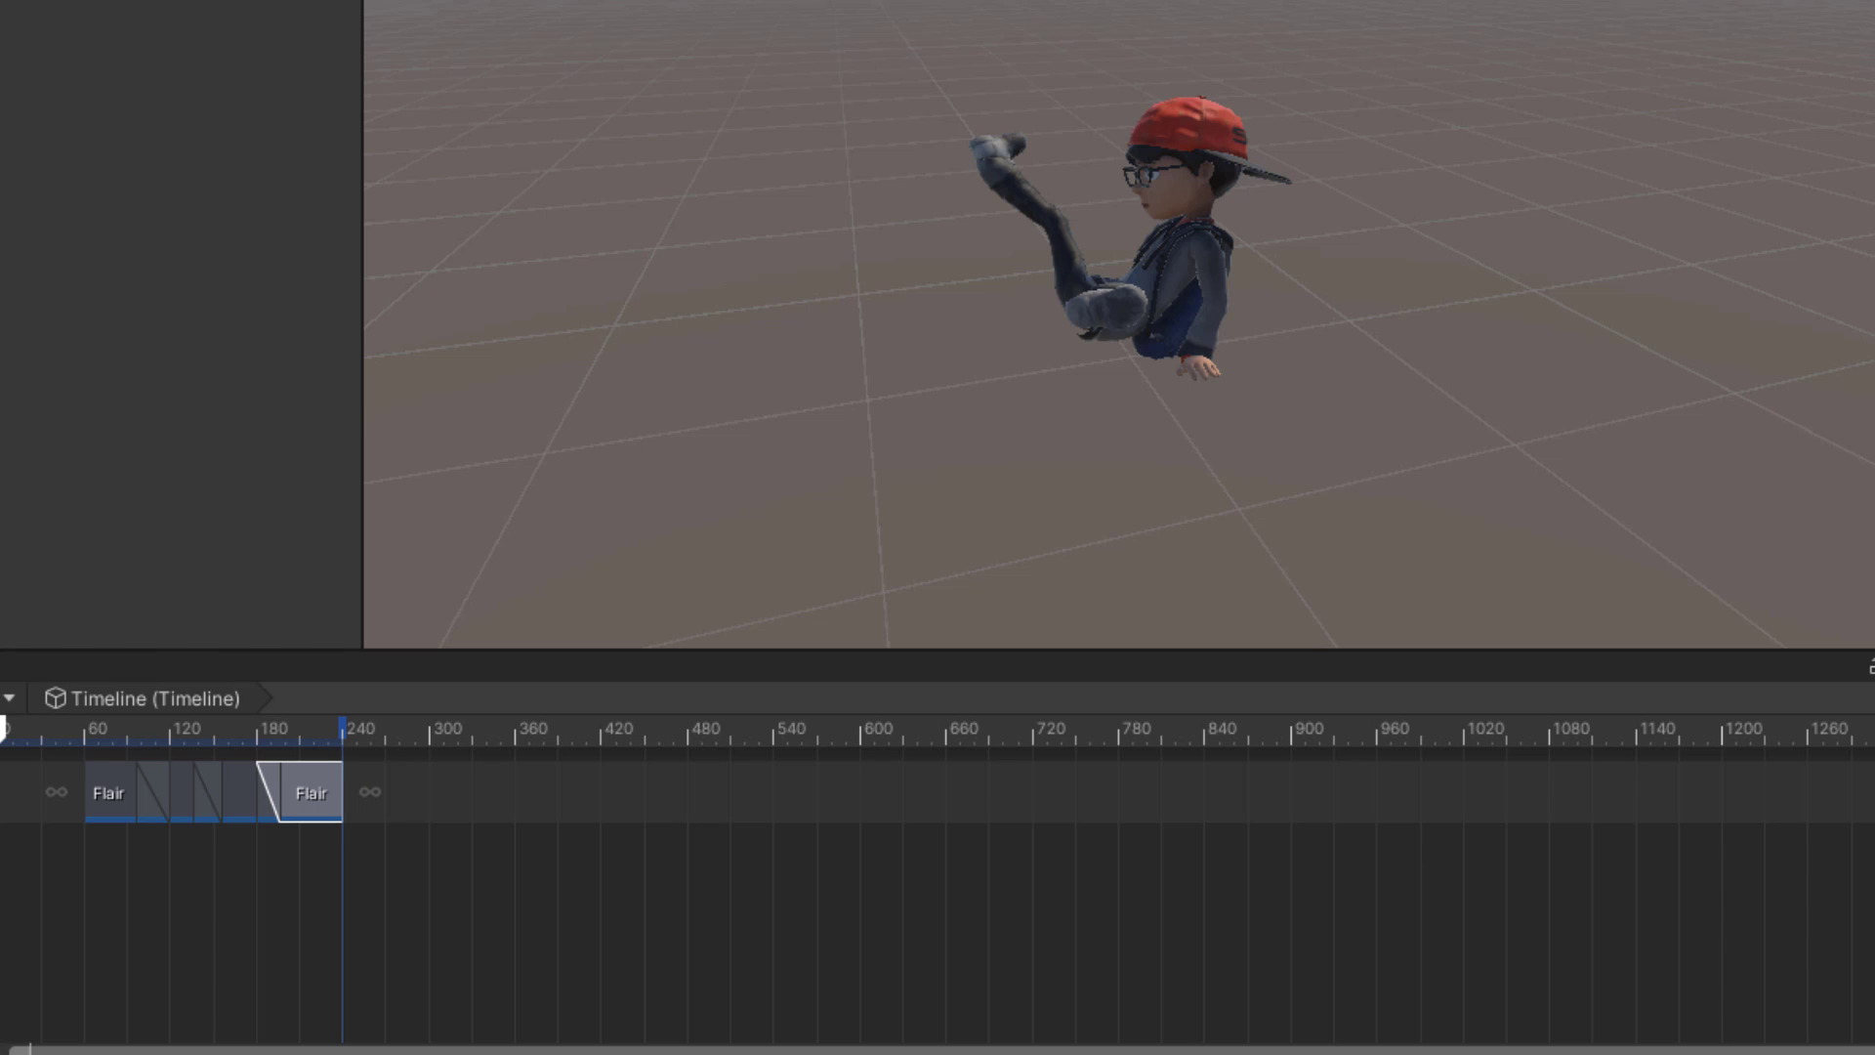
Step: Paste a new Flair clip after the last one, around frames 240–300
{"action": "left_click_drag", "start_coordinate": [3, 739], "coordinate": [367, 775]}
{"action": "key", "text": "ctrl+v"}
{"action": "left_click_drag", "start_coordinate": [424, 786], "coordinate": [400, 786]}
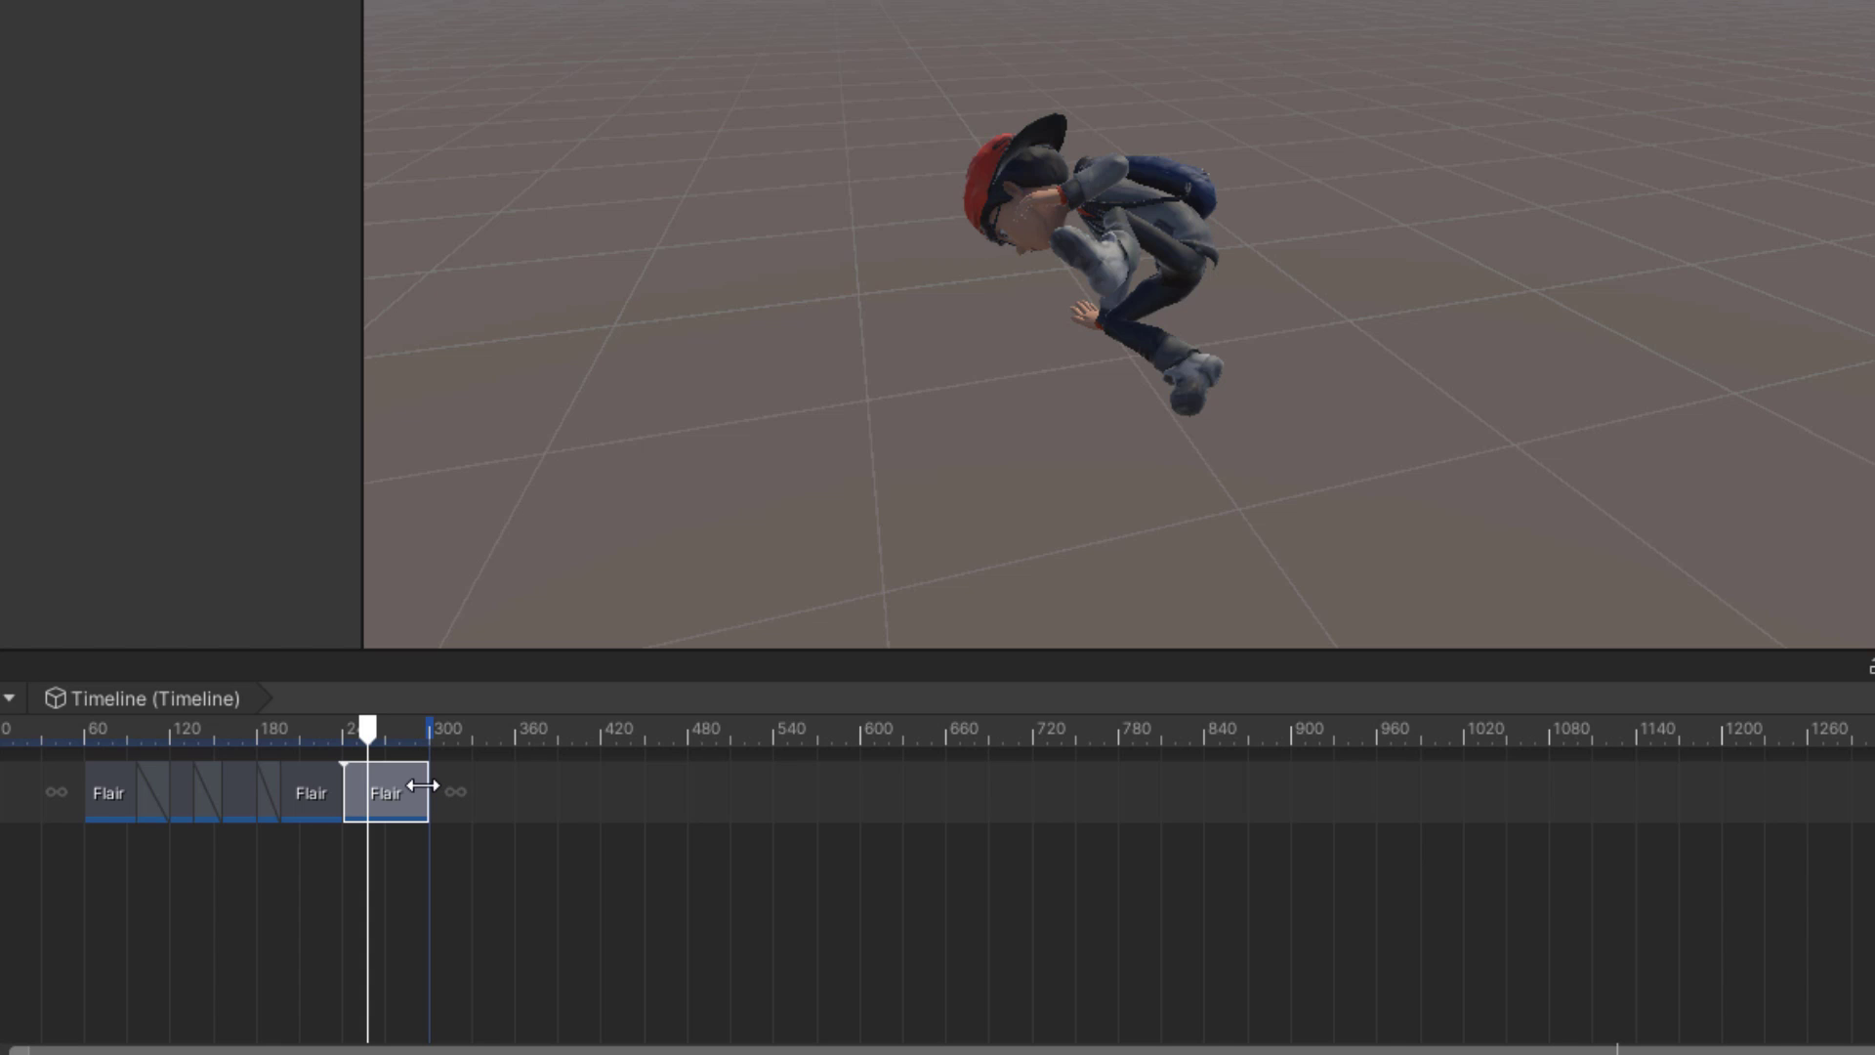
Step: Stretch the last Flair clip to 0.25x speed and preview the slow motion
{"action": "left_click_drag", "start_coordinate": [422, 786], "coordinate": [693, 776]}
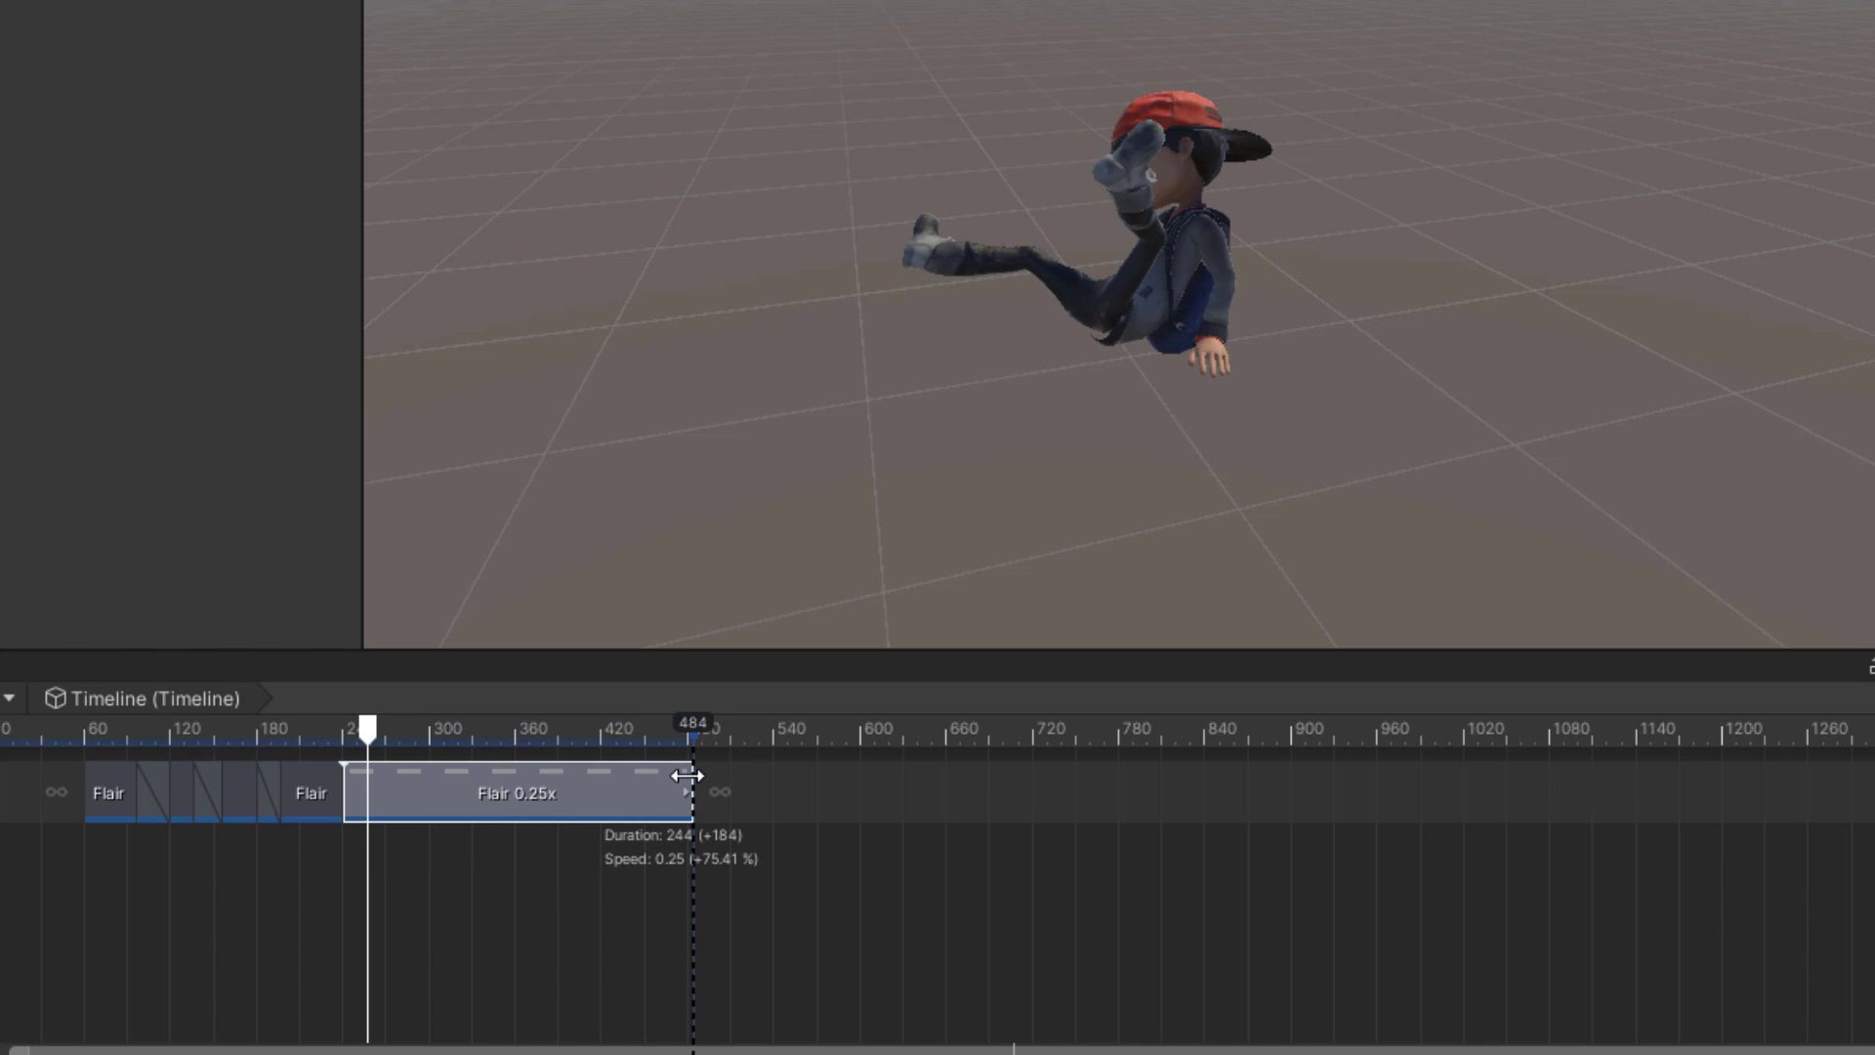
{"action": "left_click", "coordinate": [232, 730]}
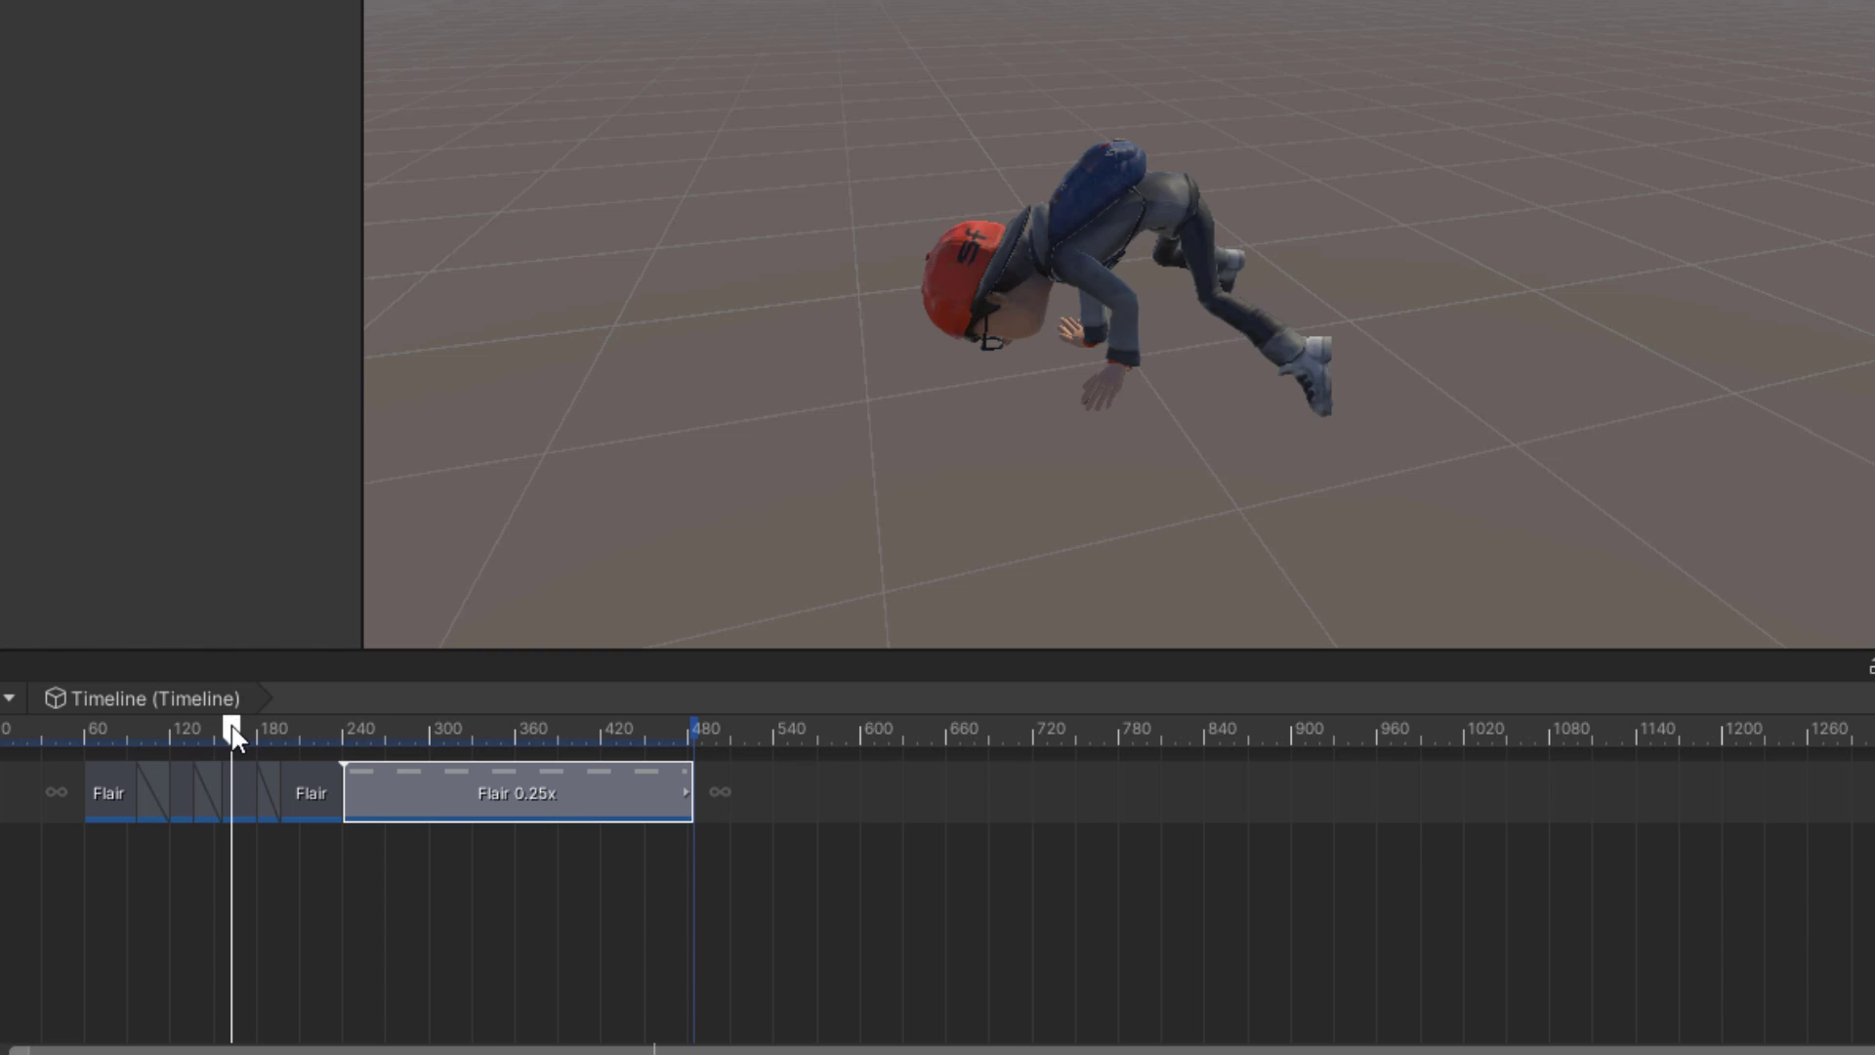
{"action": "key", "text": "space"}
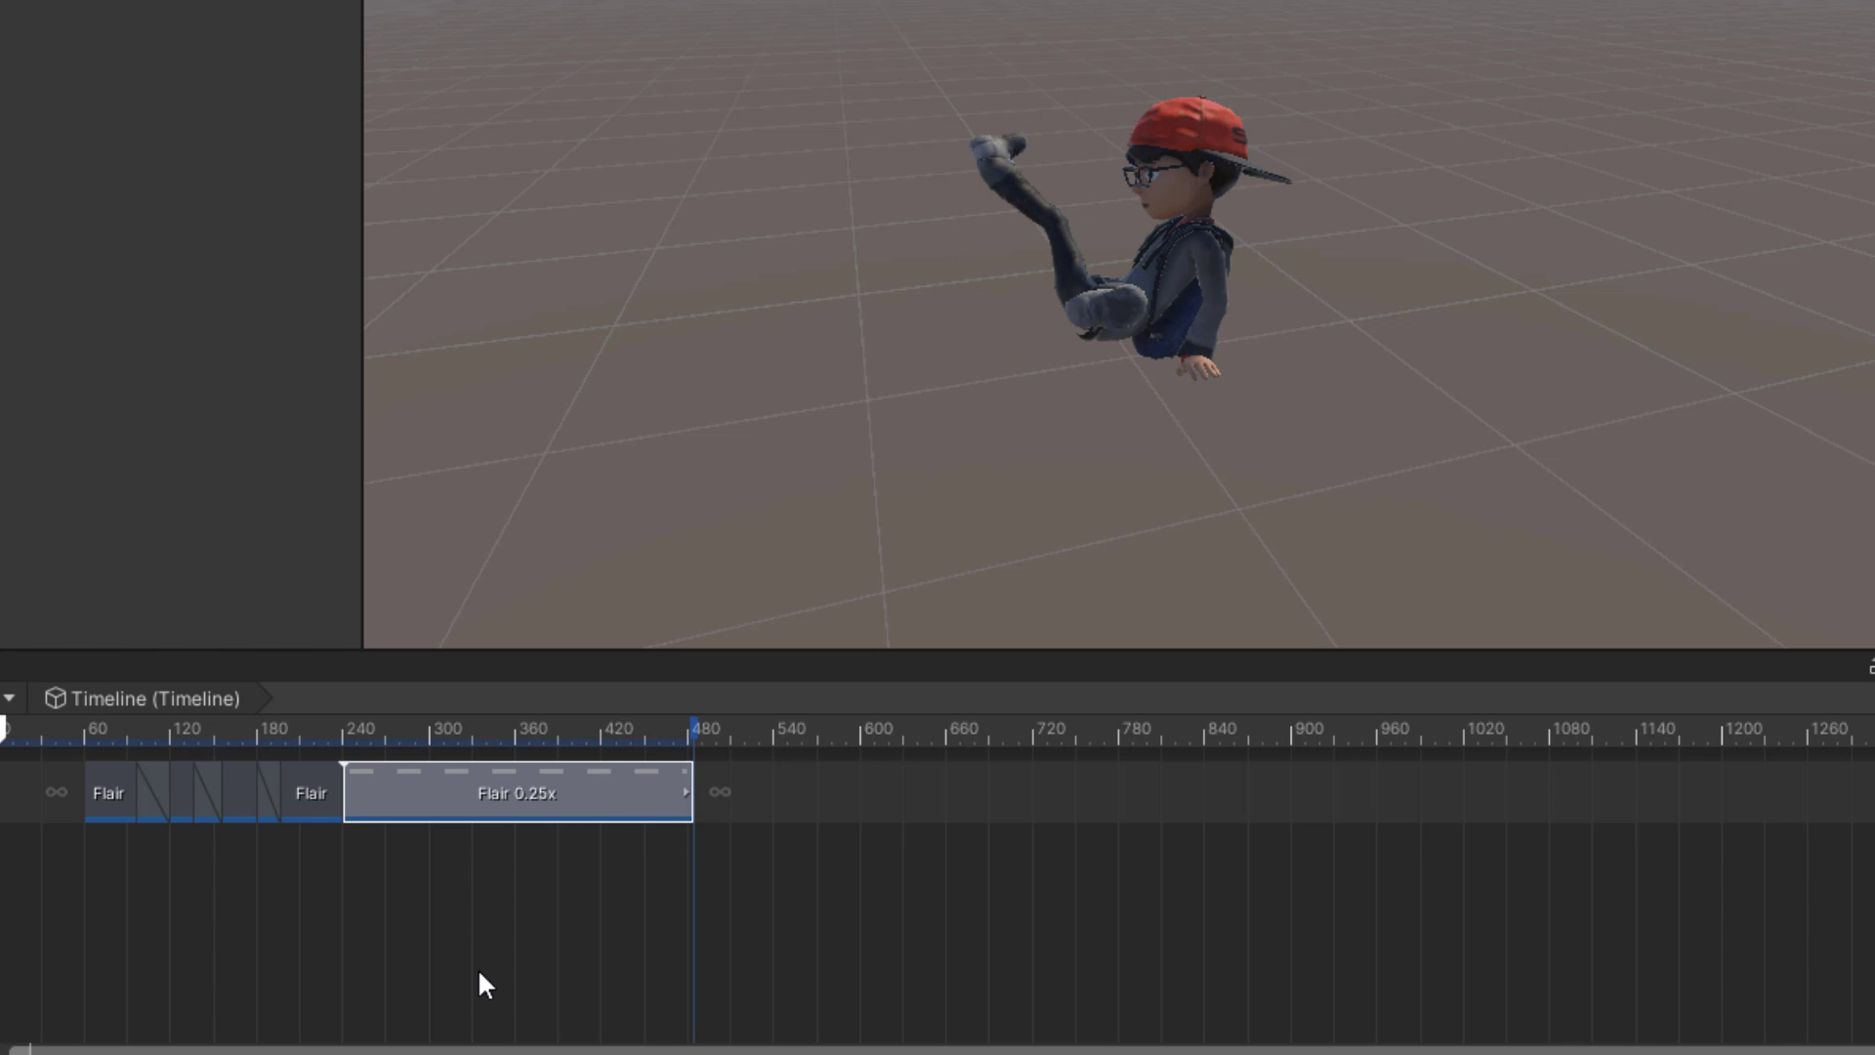
Step: Paste another Flair clip after the slowed one and overlap it to blend
{"action": "left_click", "coordinate": [716, 731]}
{"action": "key", "text": "ctrl+v"}
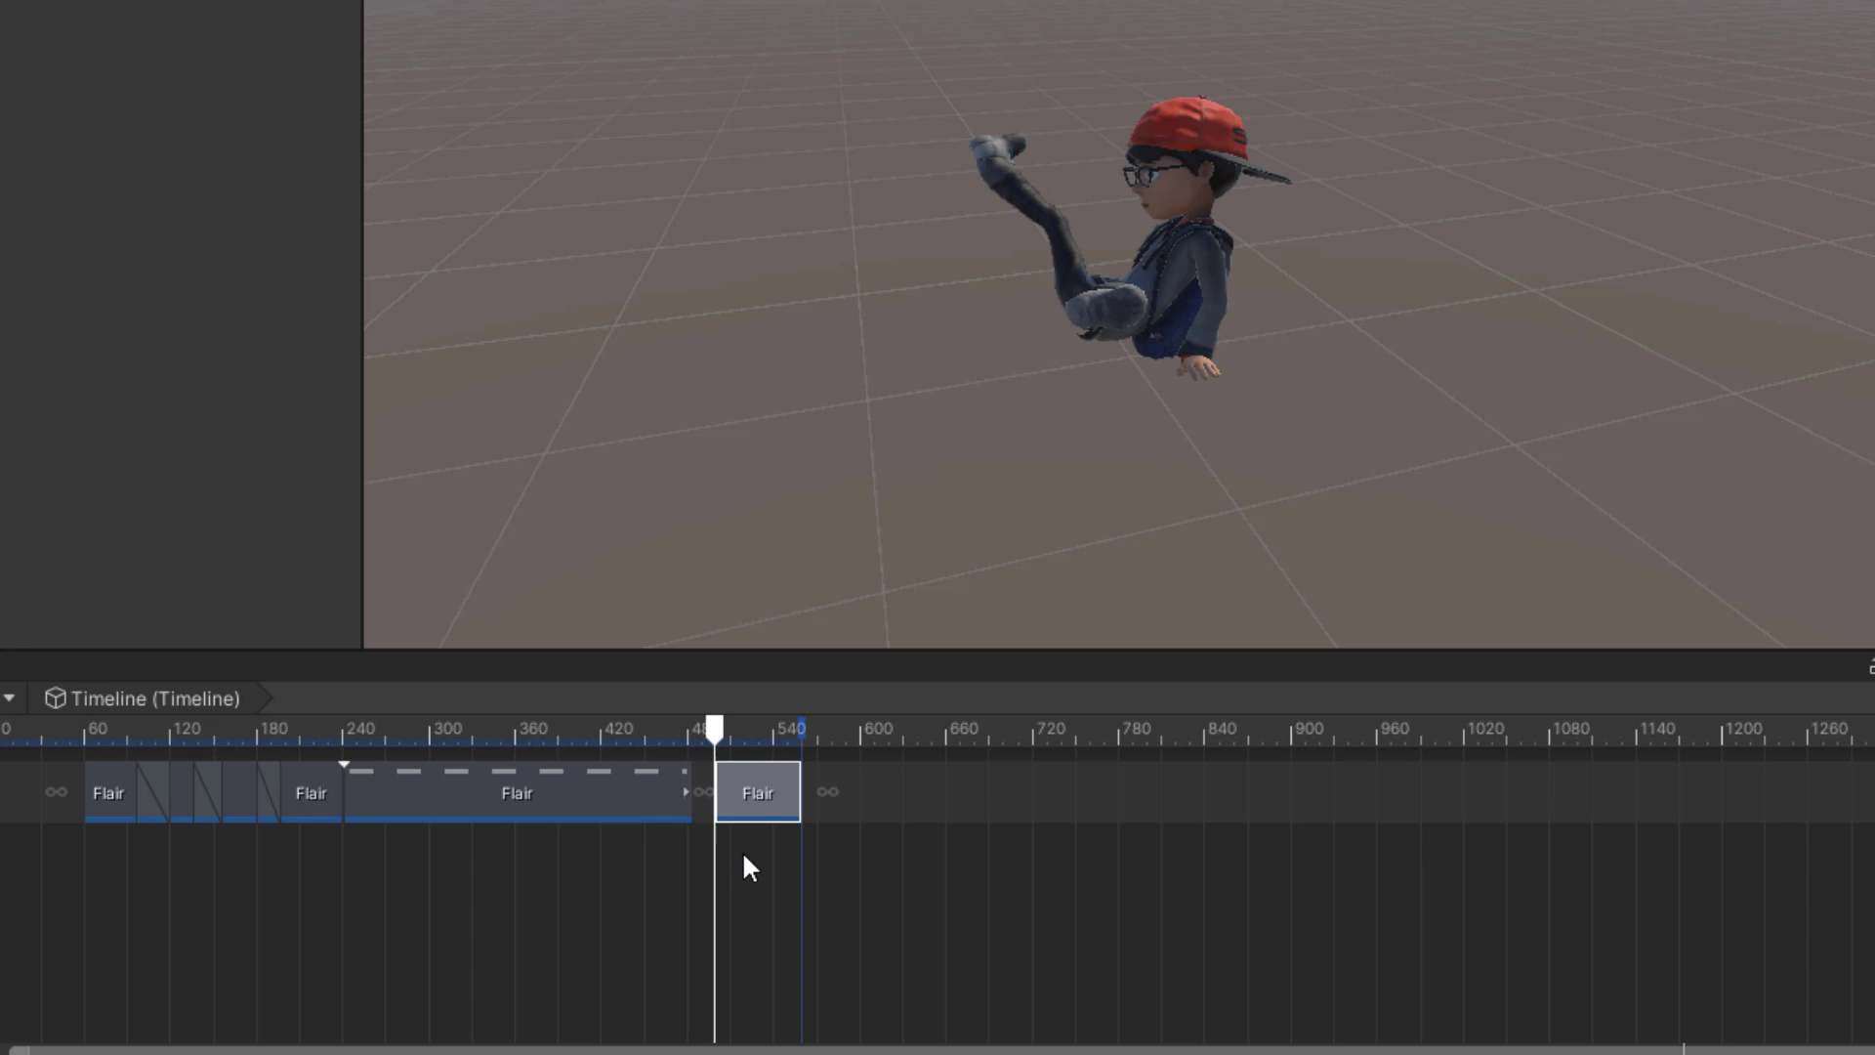
{"action": "mouse_move", "coordinate": [750, 789]}
{"action": "left_mouse_down"}
{"action": "mouse_move", "coordinate": [419, 734]}
{"action": "mouse_move", "coordinate": [41, 754]}
{"action": "left_mouse_up"}
{"action": "key", "text": "space"}
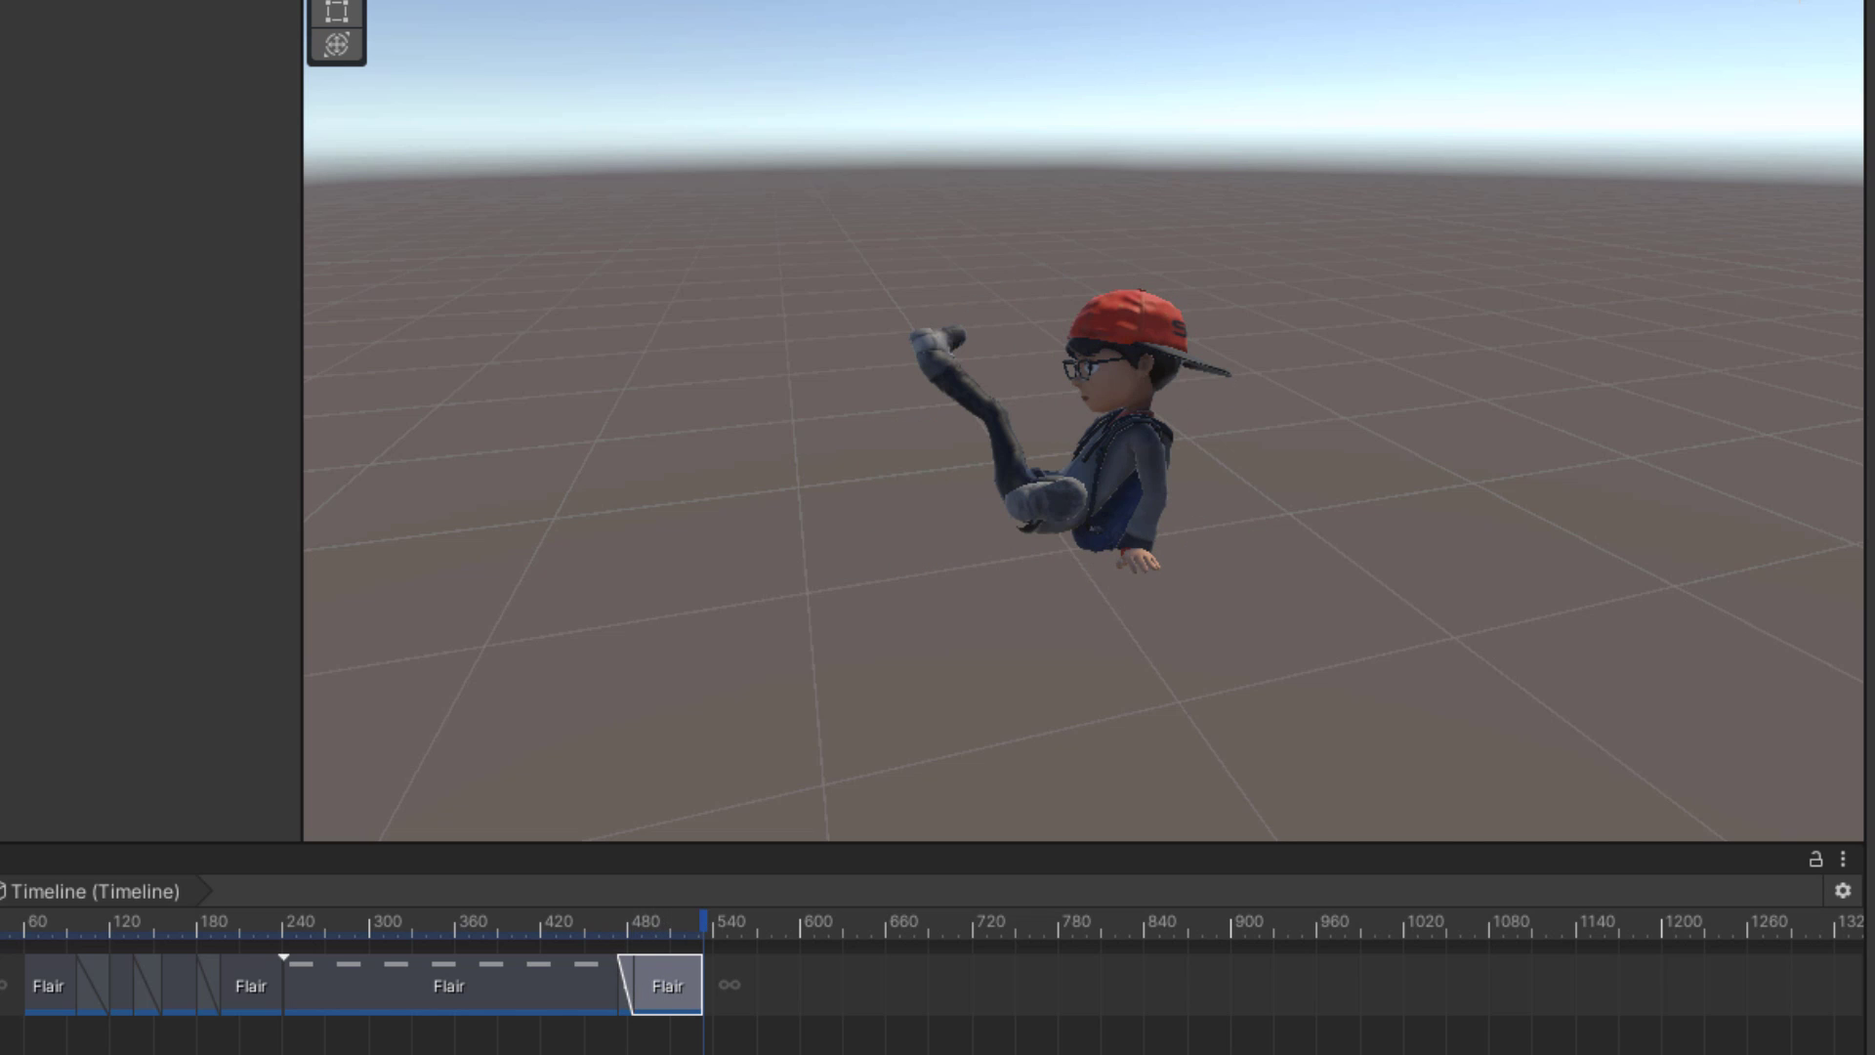
{"action": "left_click_drag", "start_coordinate": [382, 942], "coordinate": [725, 967]}
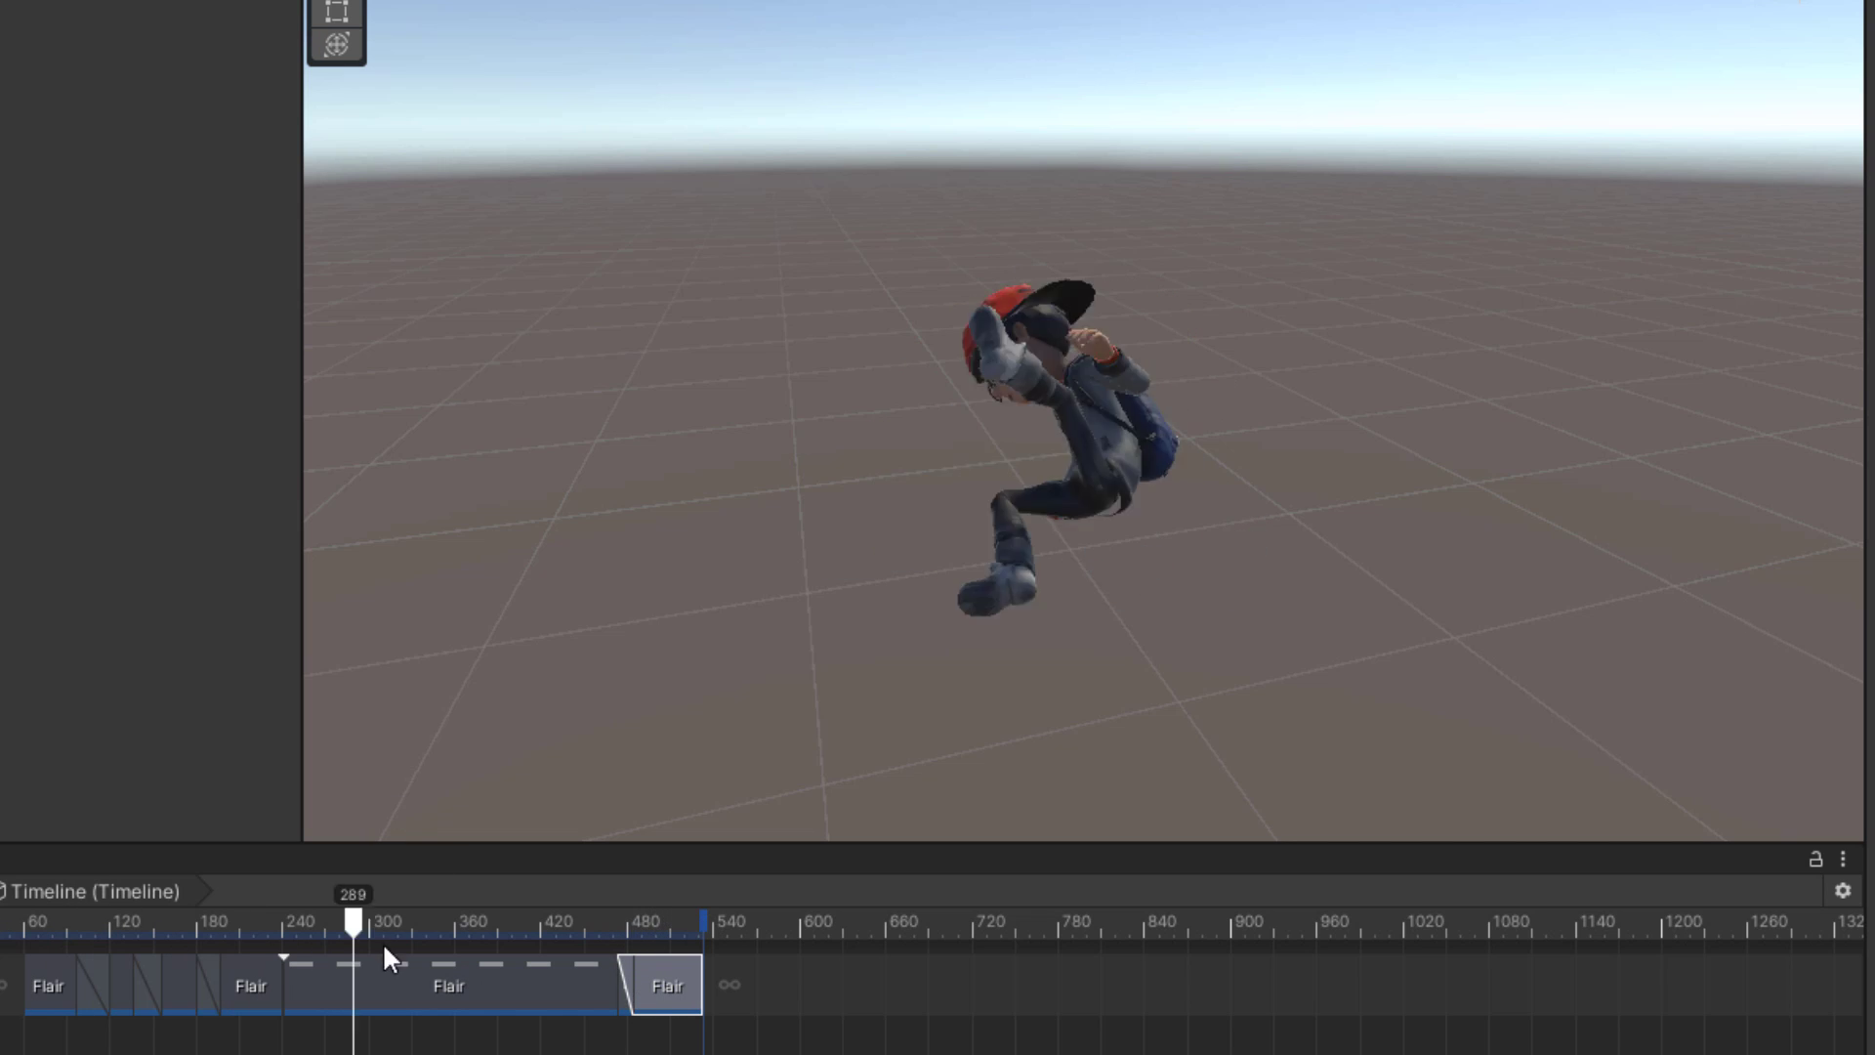
Step: Add the Hip Hop Dancing clip to the Aj track after Flair and preview it
{"action": "right_click", "coordinate": [734, 991]}
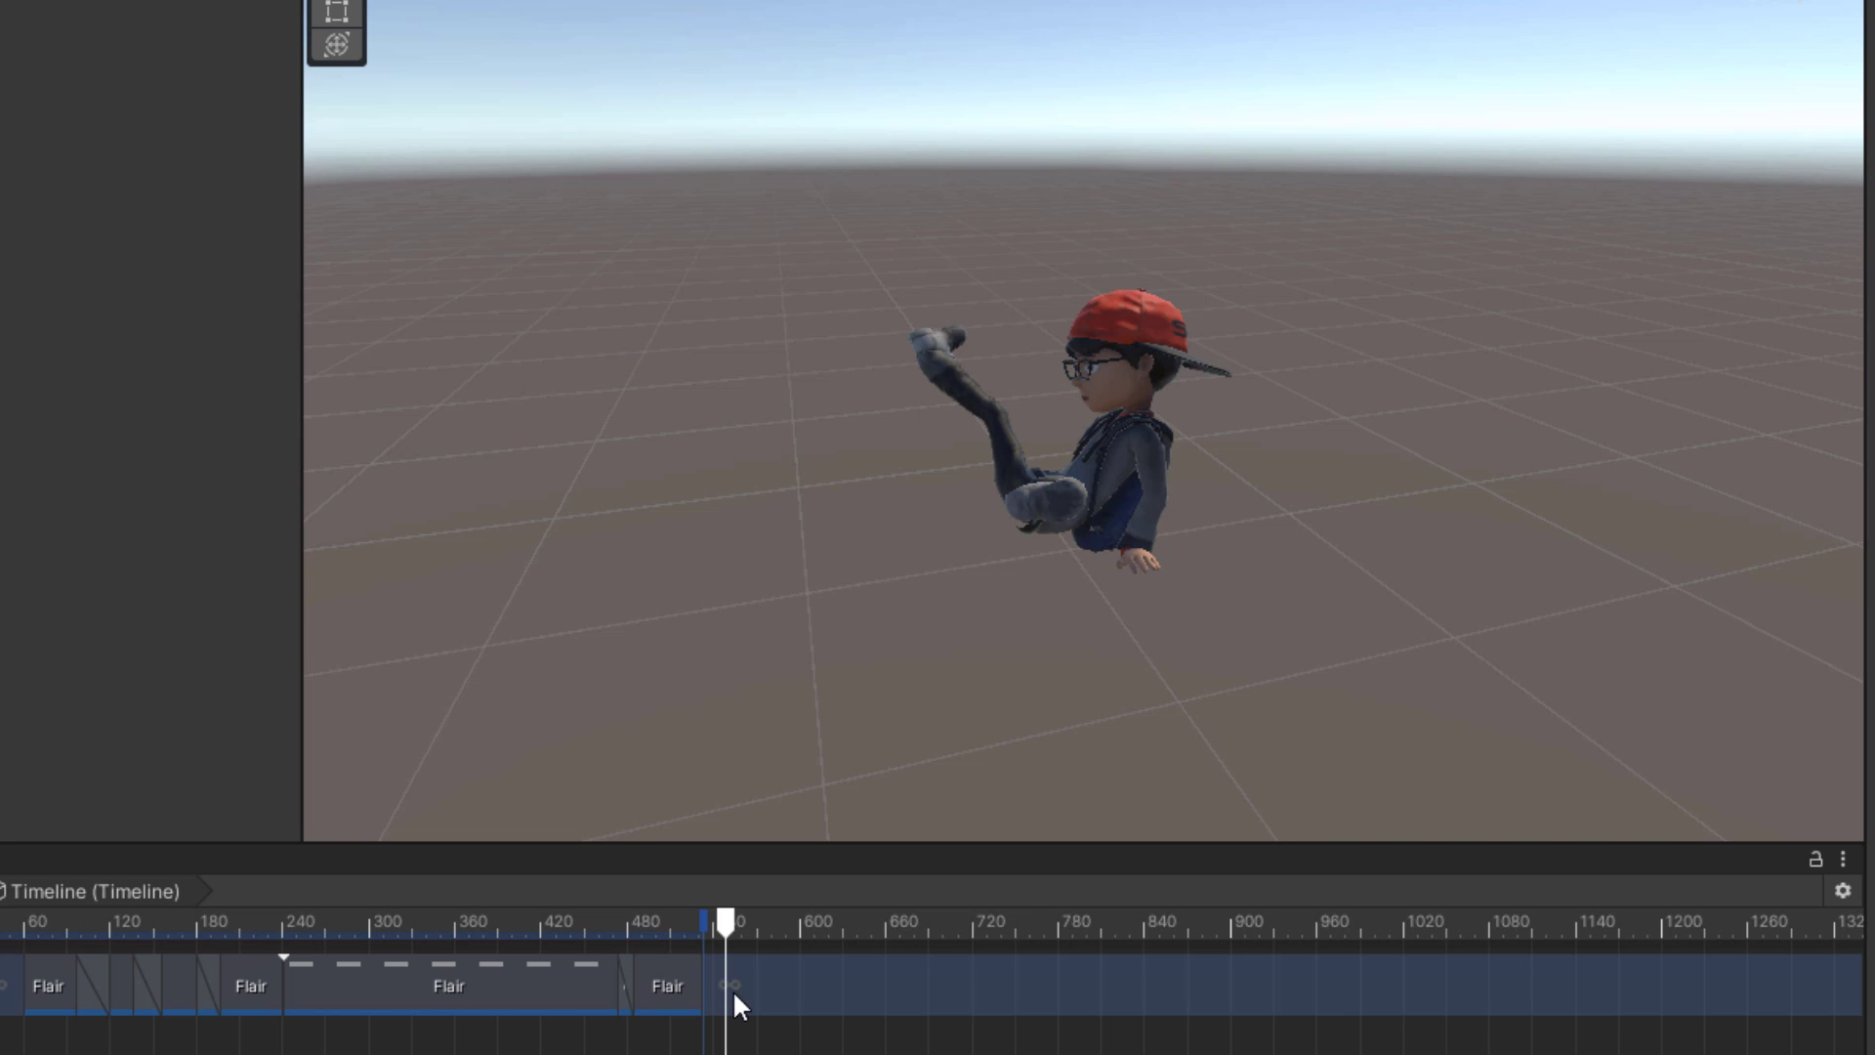
{"action": "left_click", "coordinate": [887, 877]}
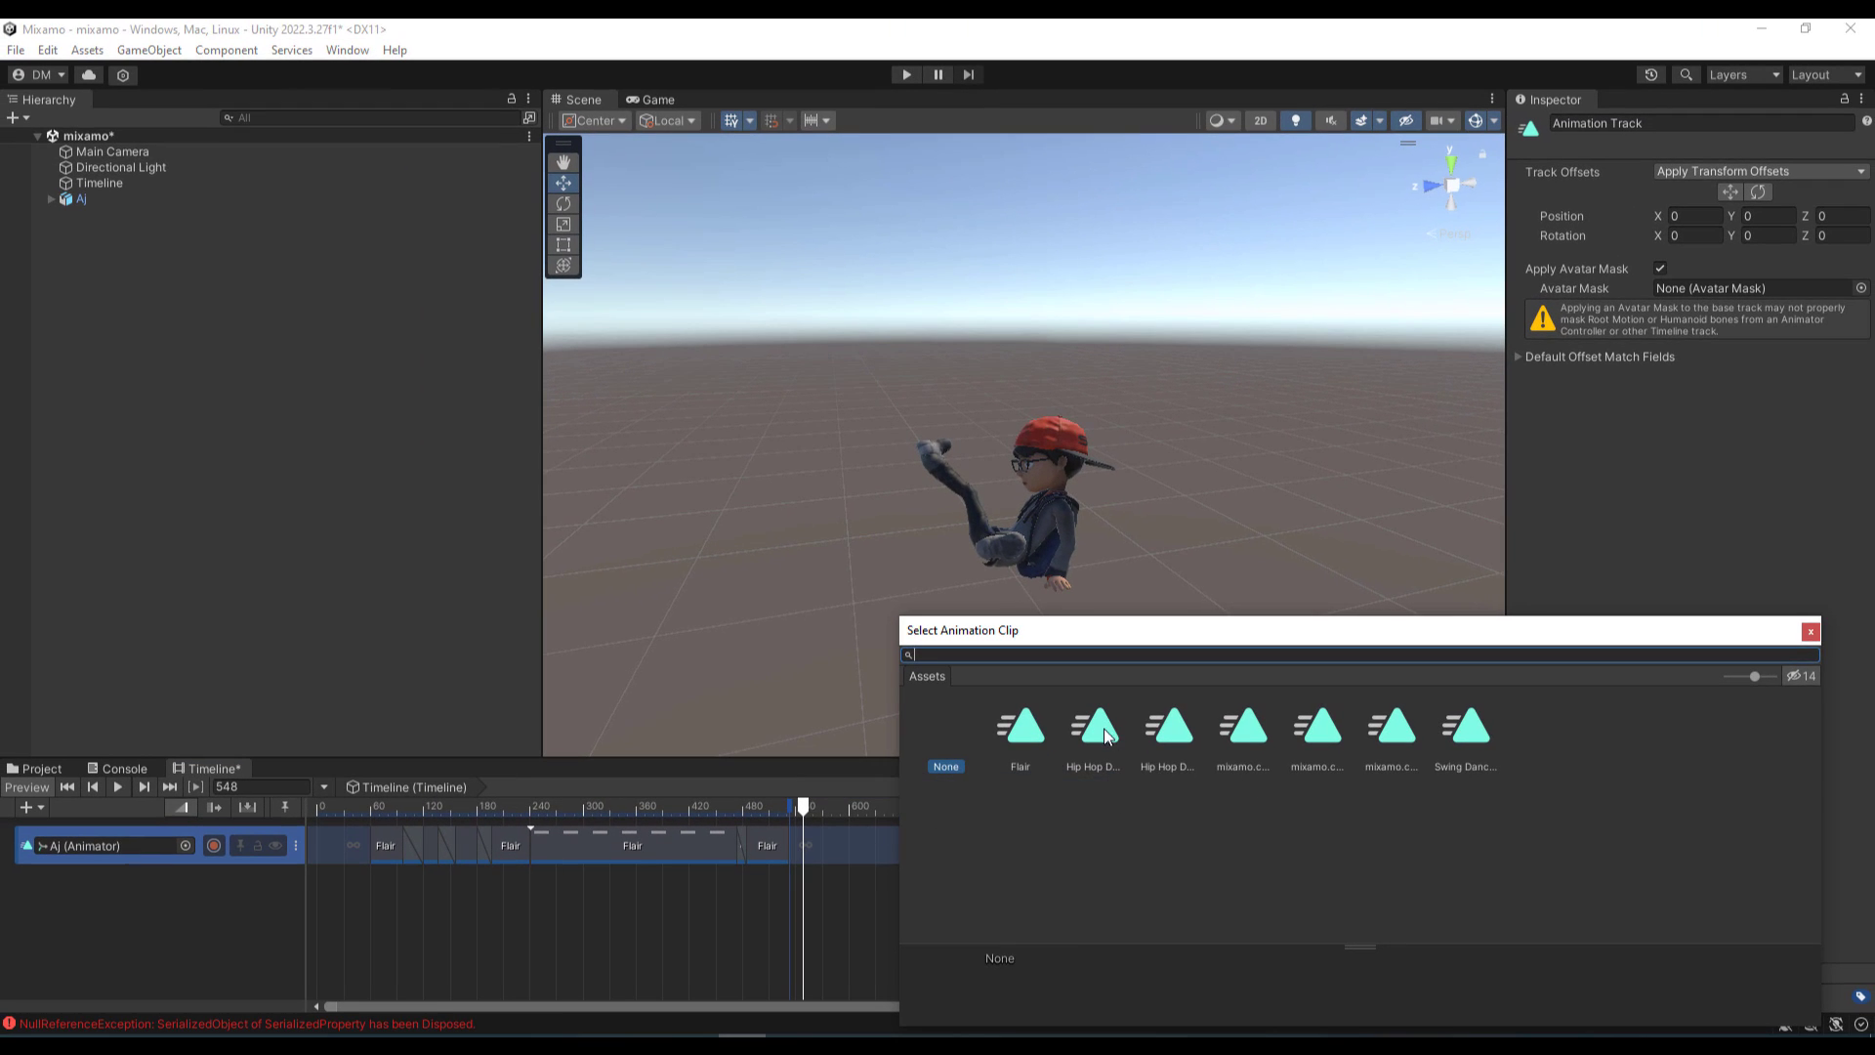
{"action": "double_click", "coordinate": [1099, 725]}
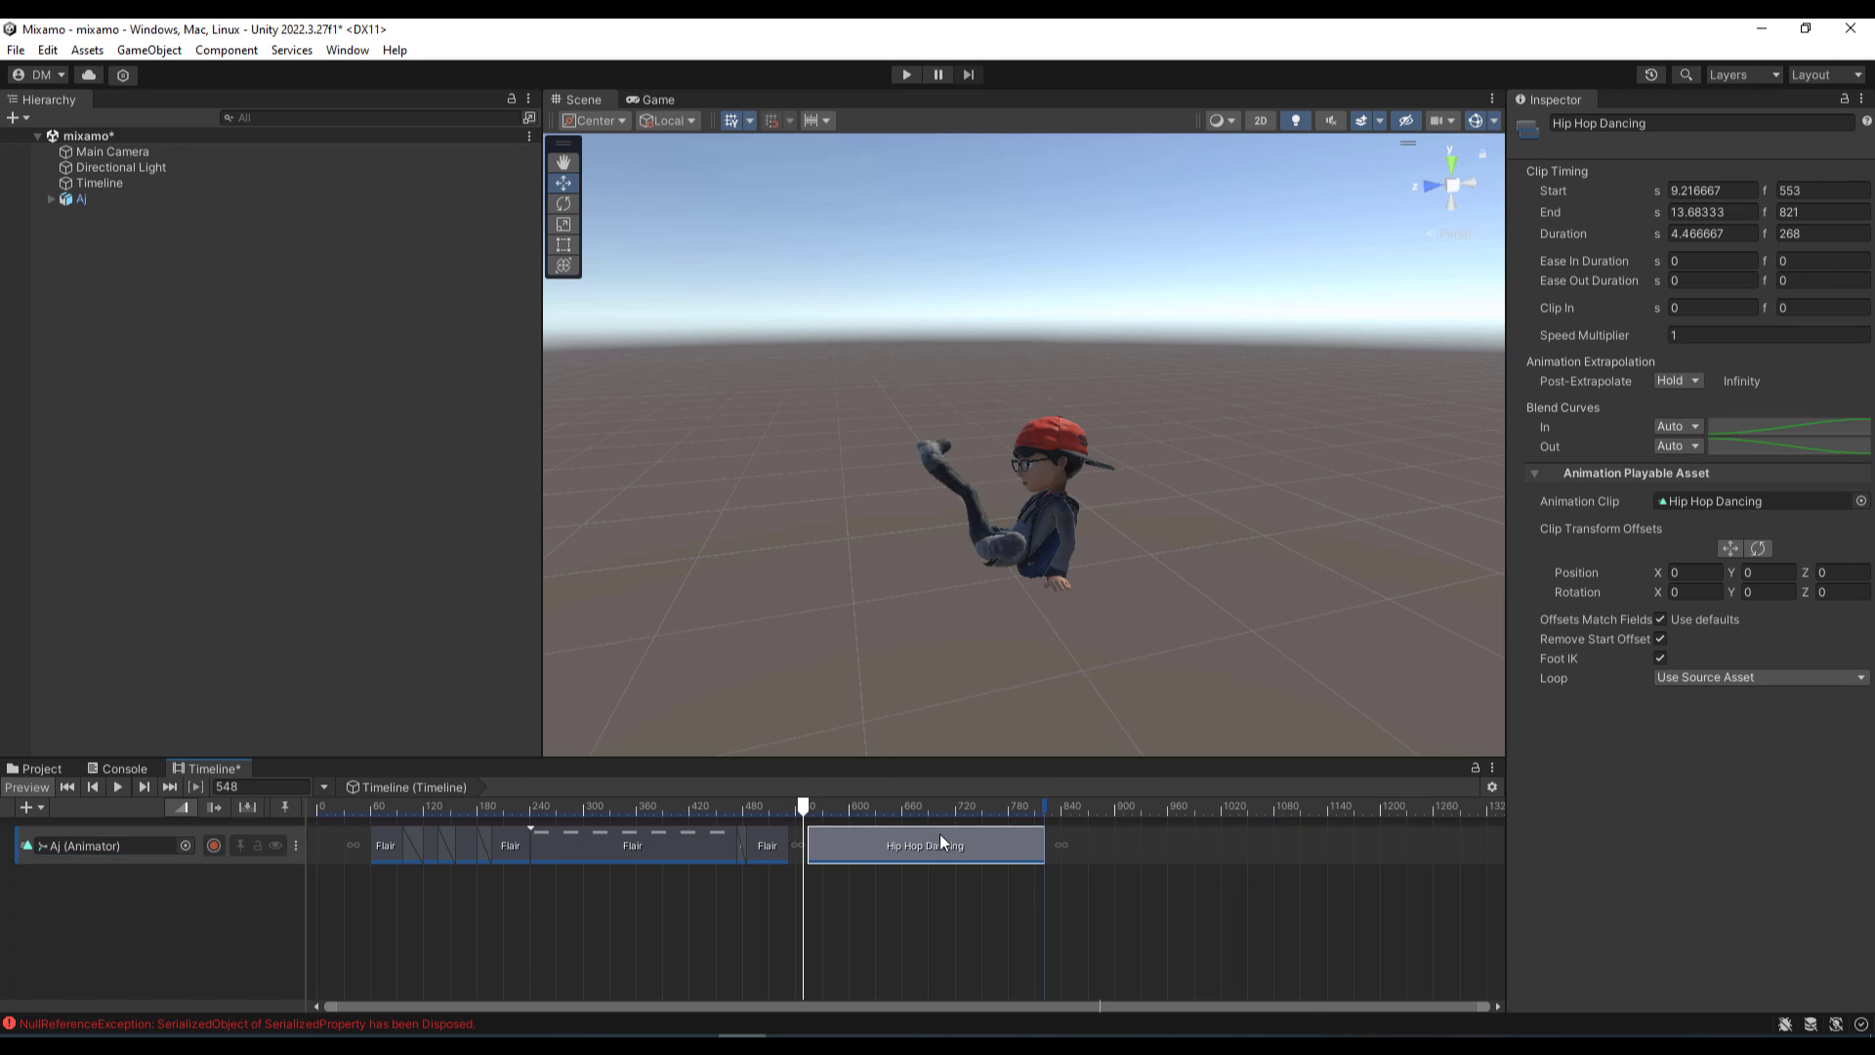
{"action": "left_click_drag", "start_coordinate": [940, 834], "coordinate": [903, 837]}
{"action": "left_click", "coordinate": [718, 797]}
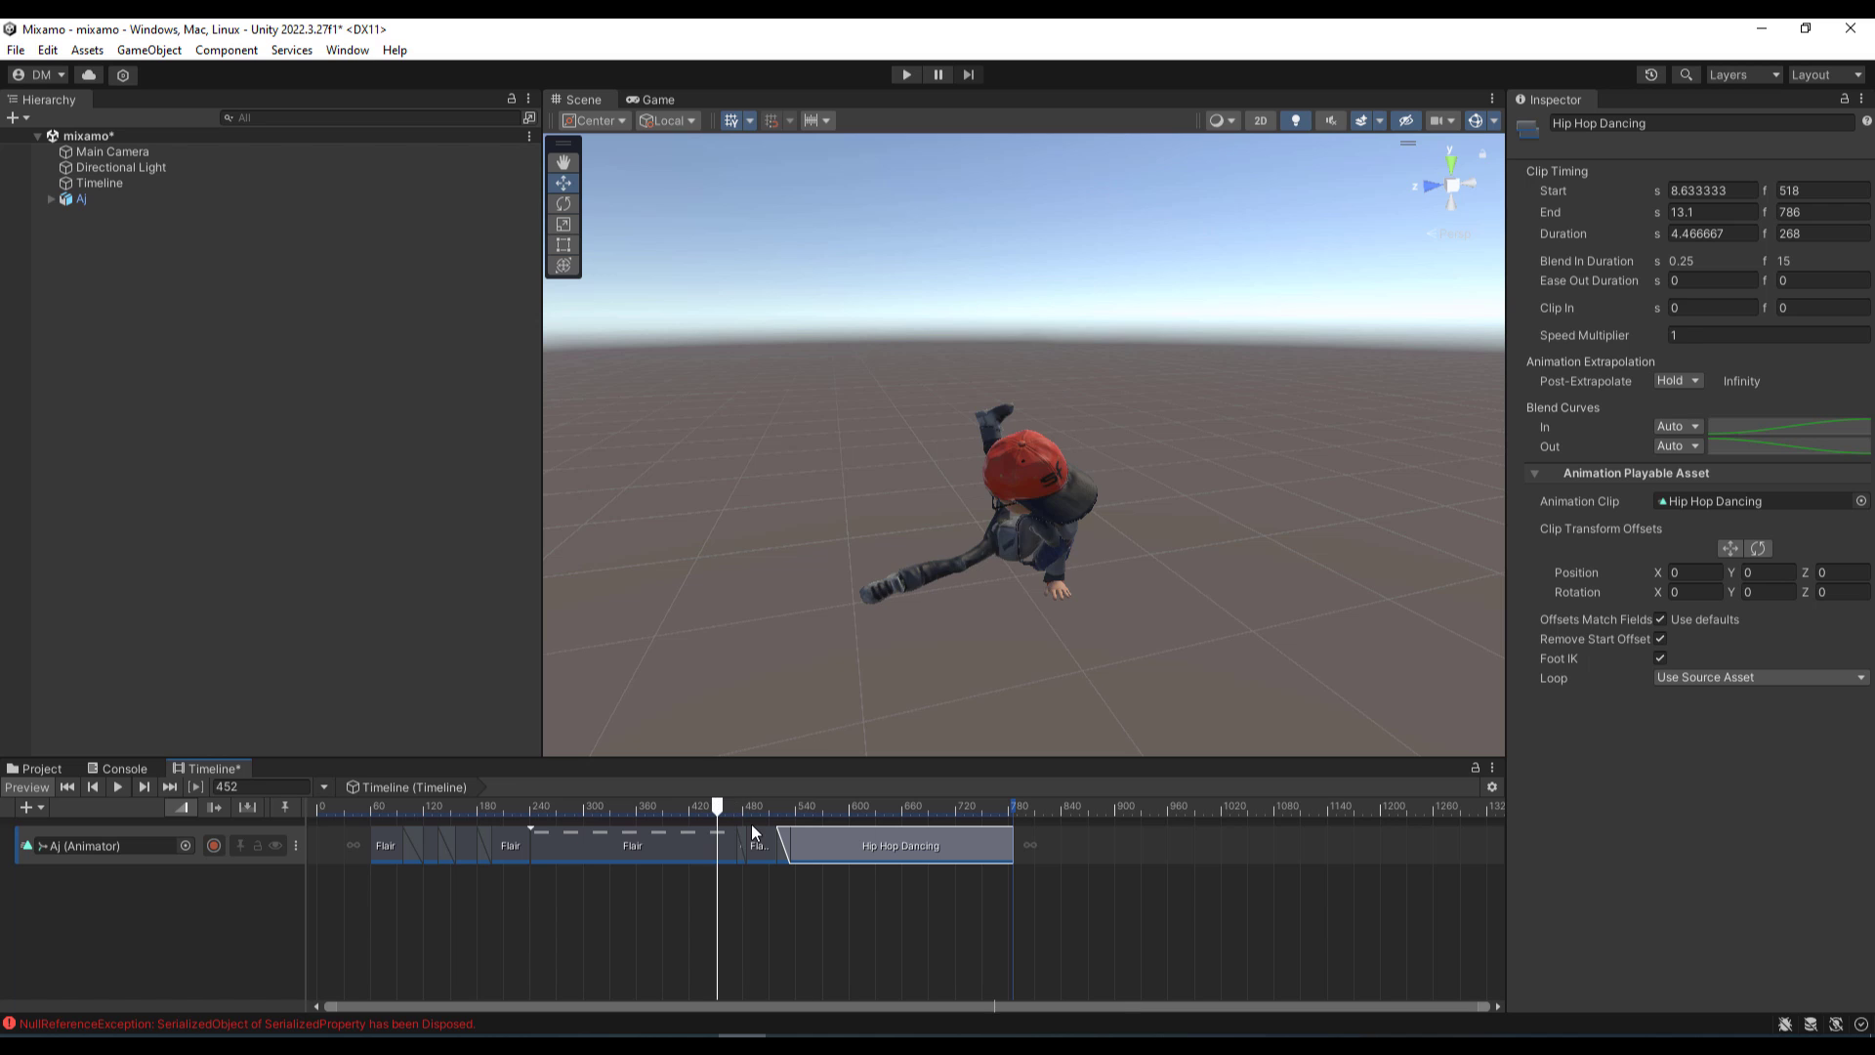
{"action": "key", "text": "space"}
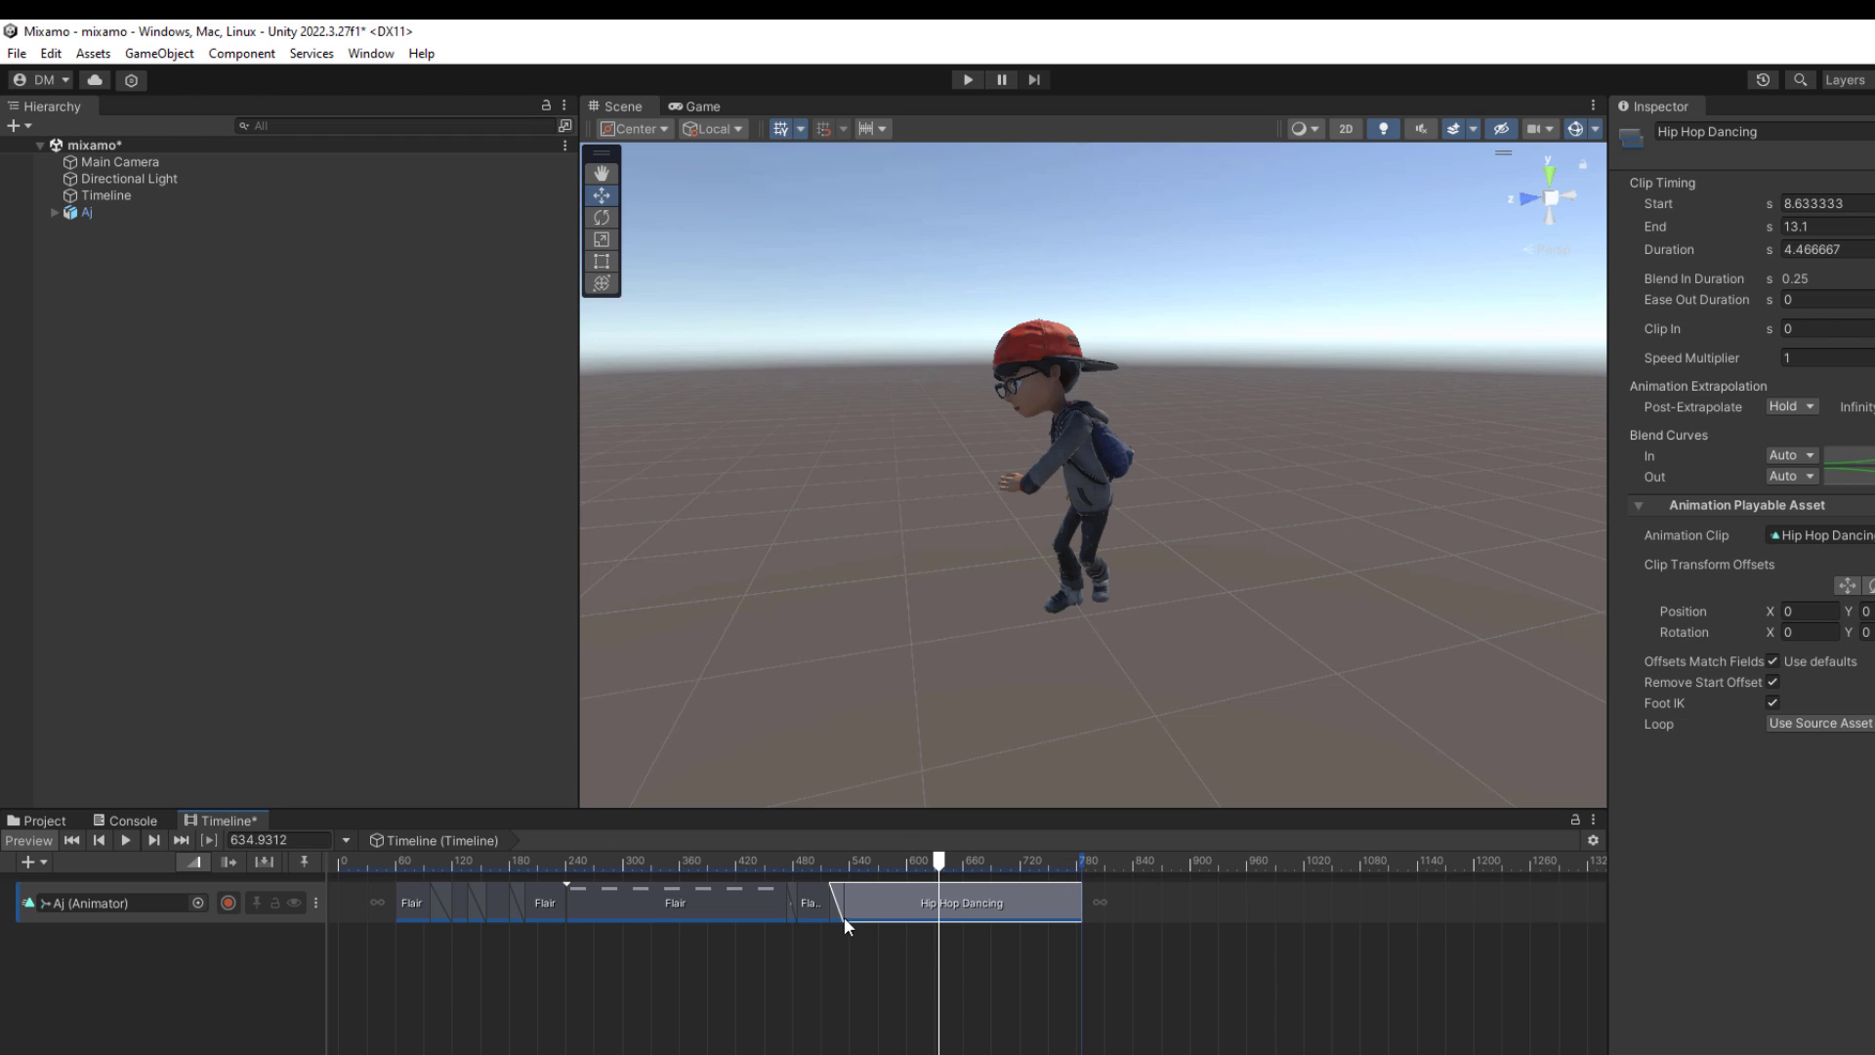
{"action": "left_click", "coordinate": [818, 896]}
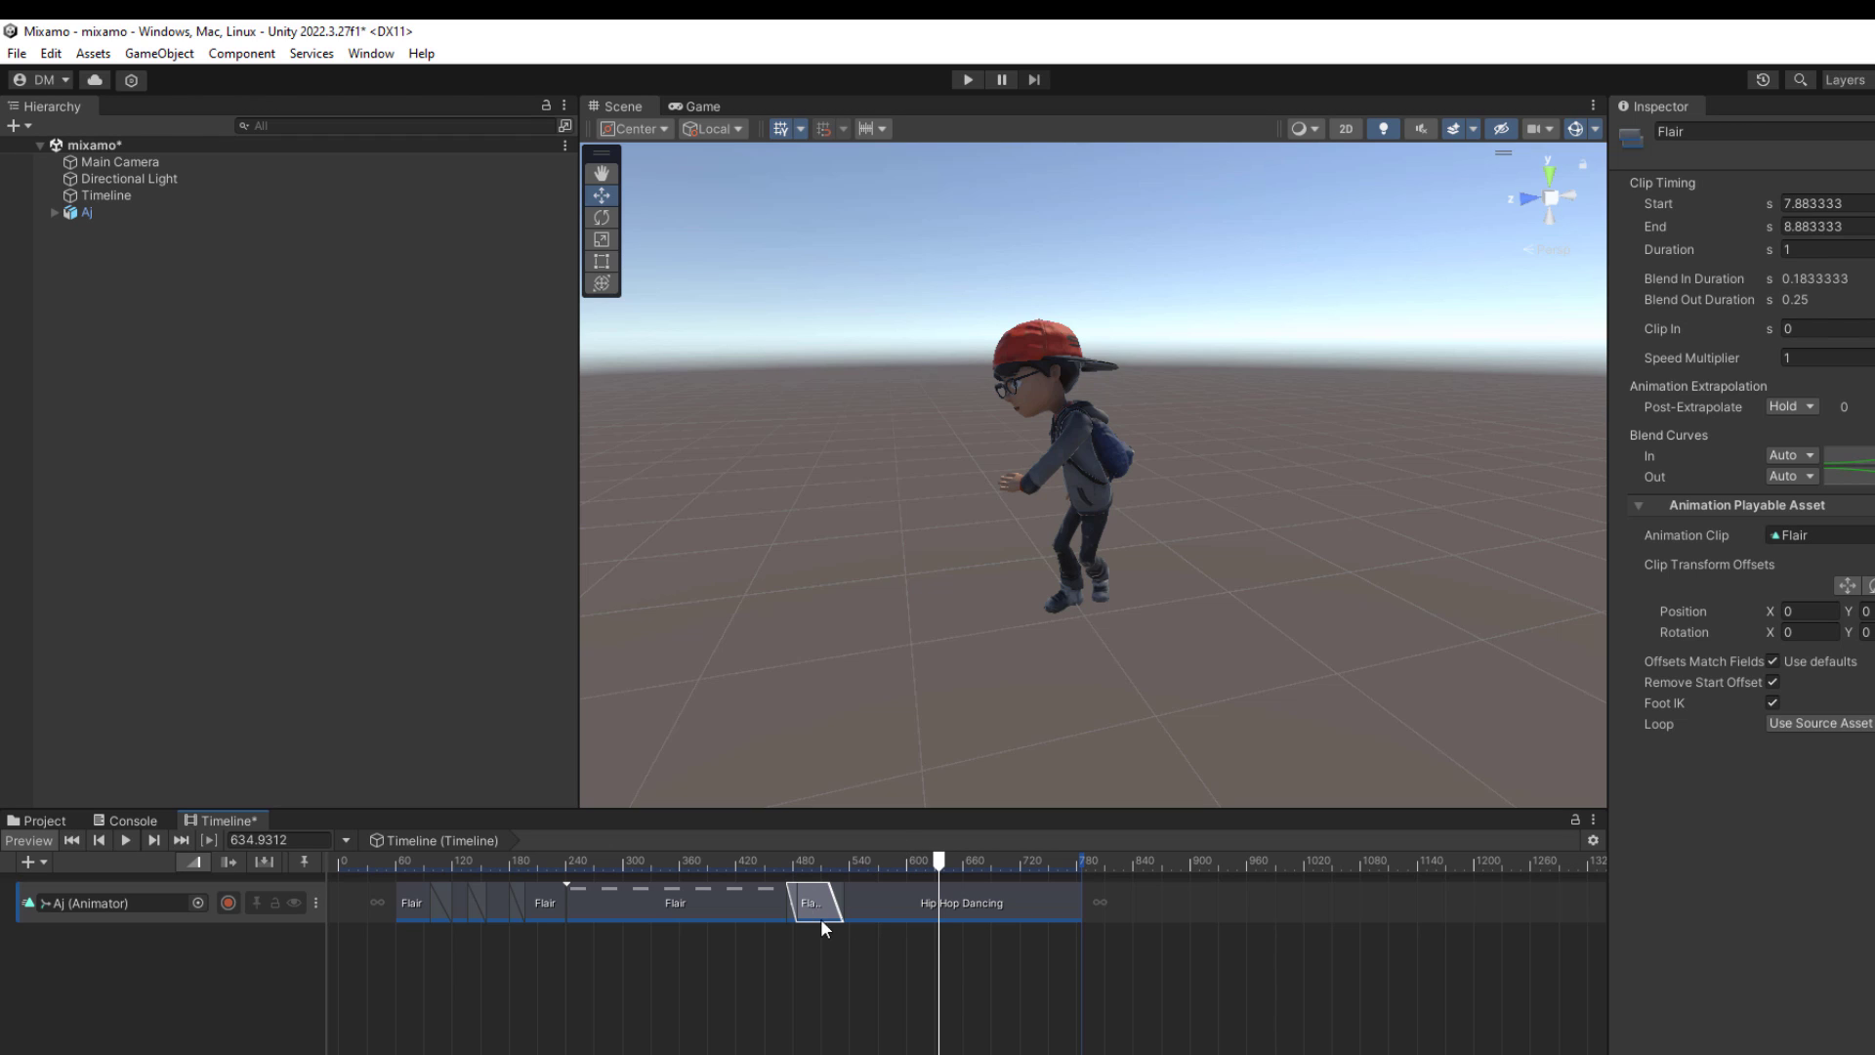
{"action": "left_click", "coordinate": [889, 887]}
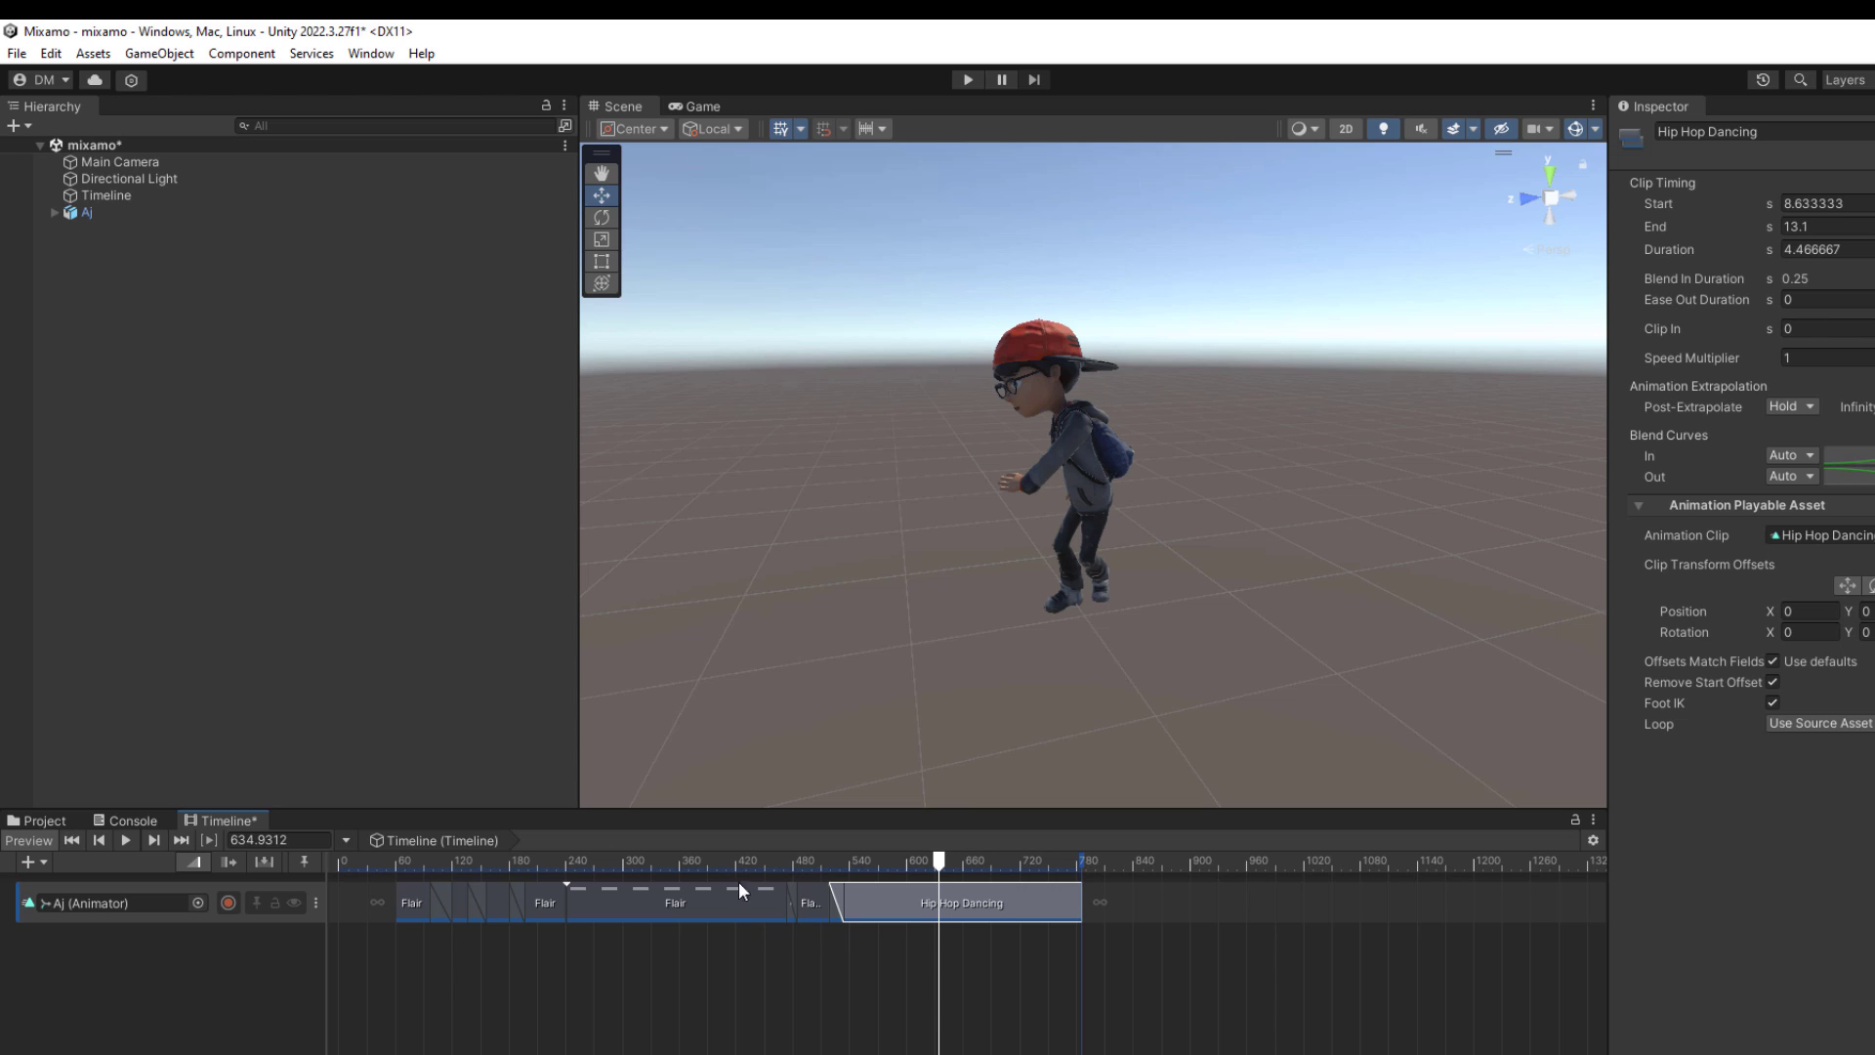
Step: Match Hip Hop Dancing's offsets to the previous clip and overlap it onto Flair
{"action": "right_click", "coordinate": [879, 894]}
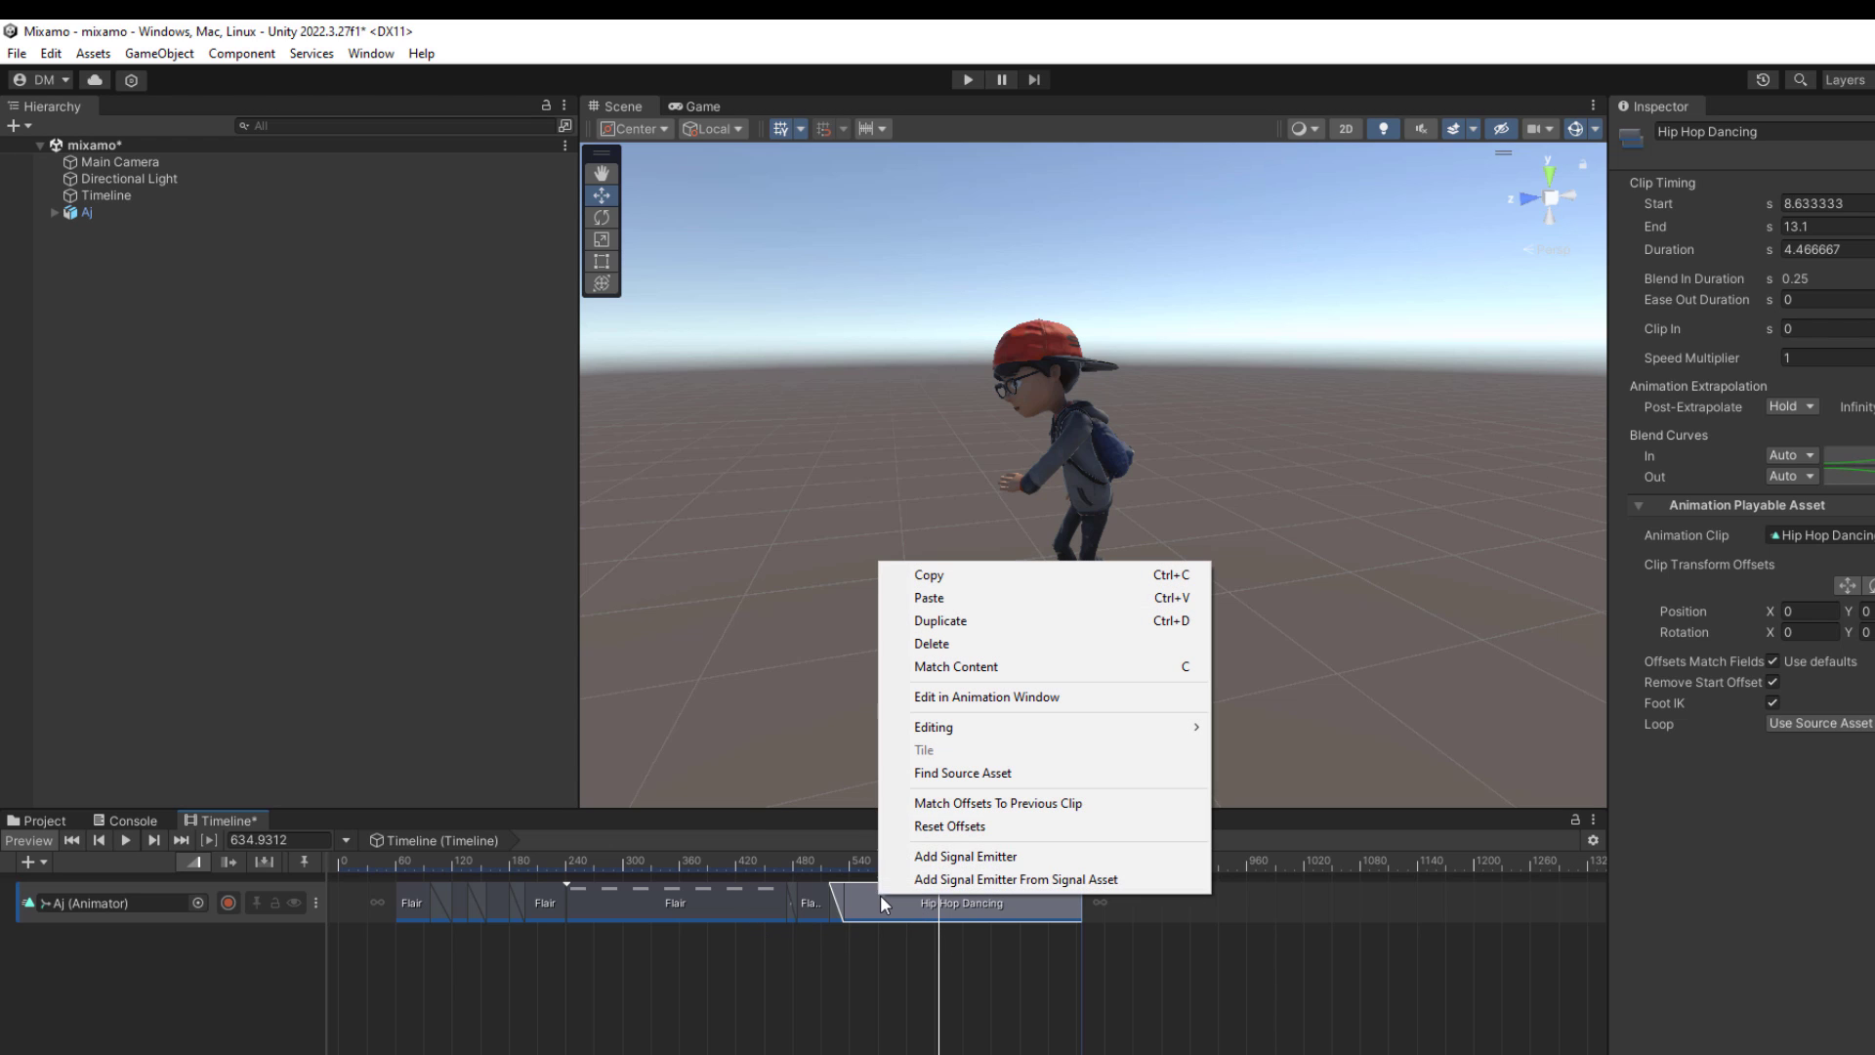
{"action": "left_click", "coordinate": [982, 801]}
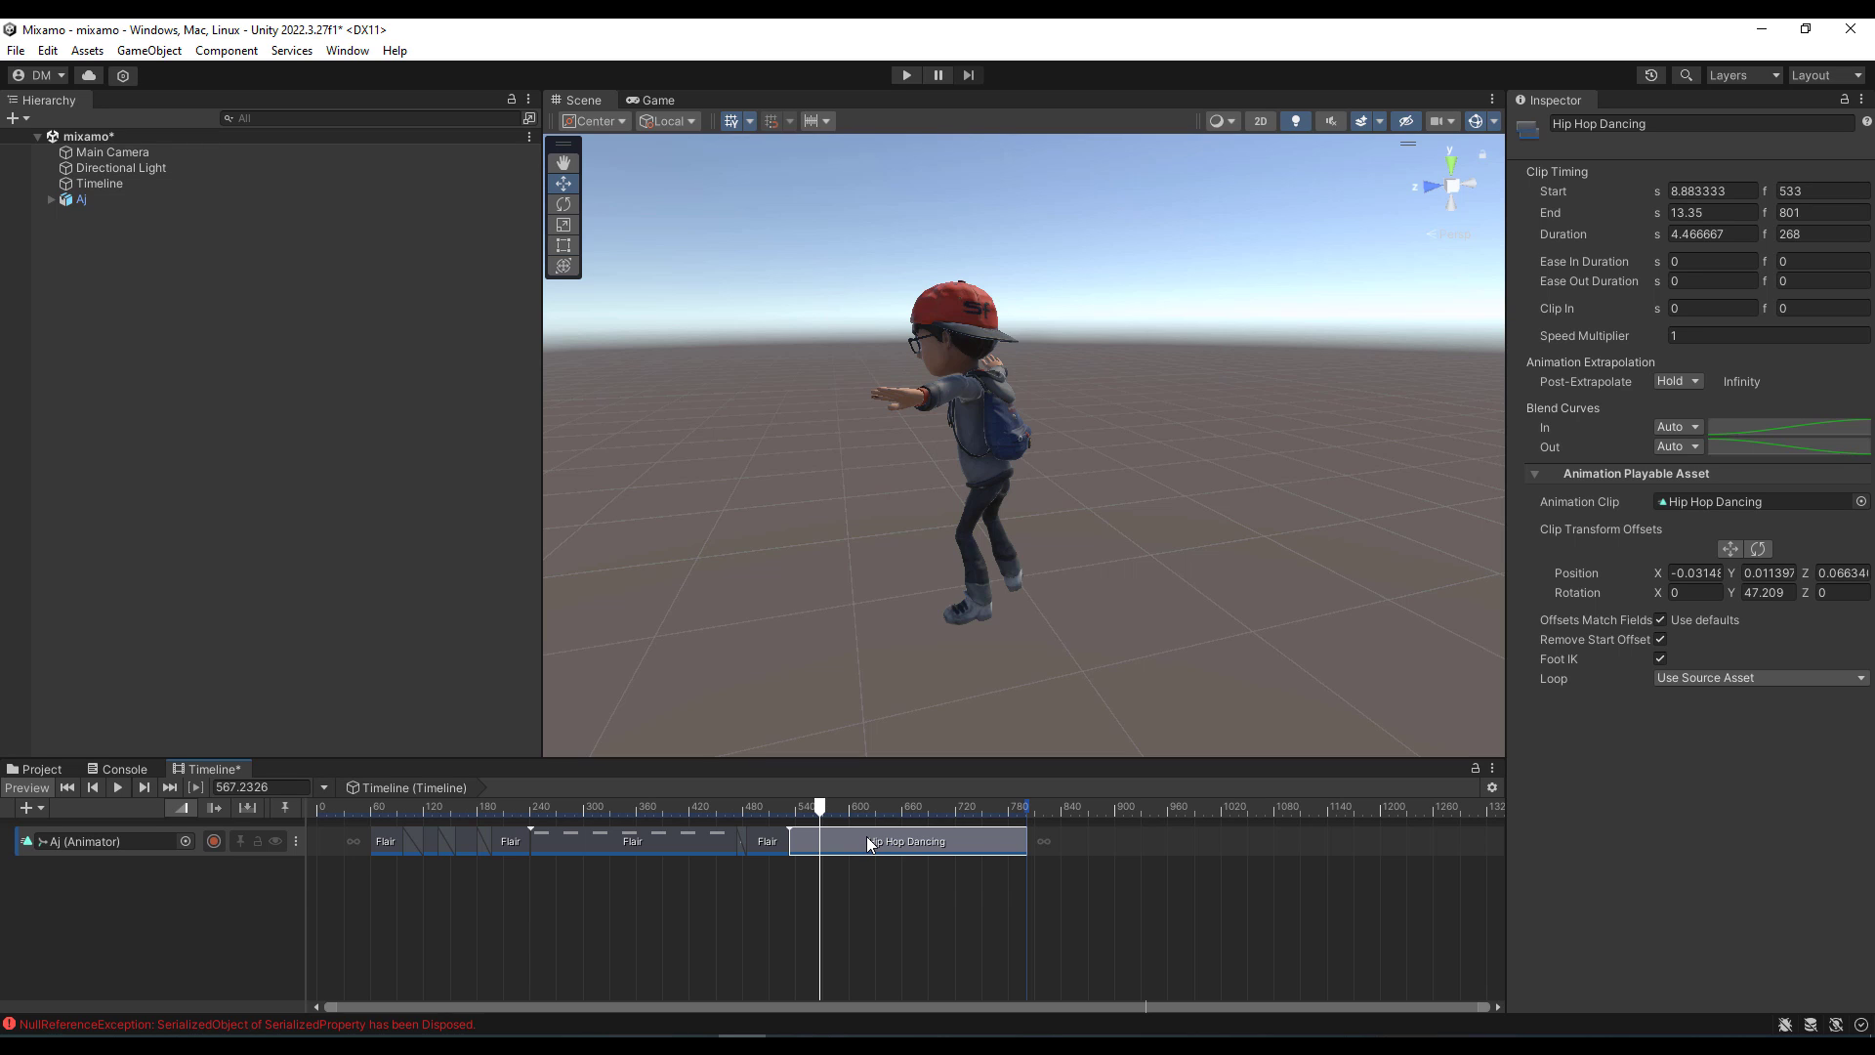
{"action": "scroll", "coordinate": [871, 853], "scroll_direction": "up", "scroll_amount": 10}
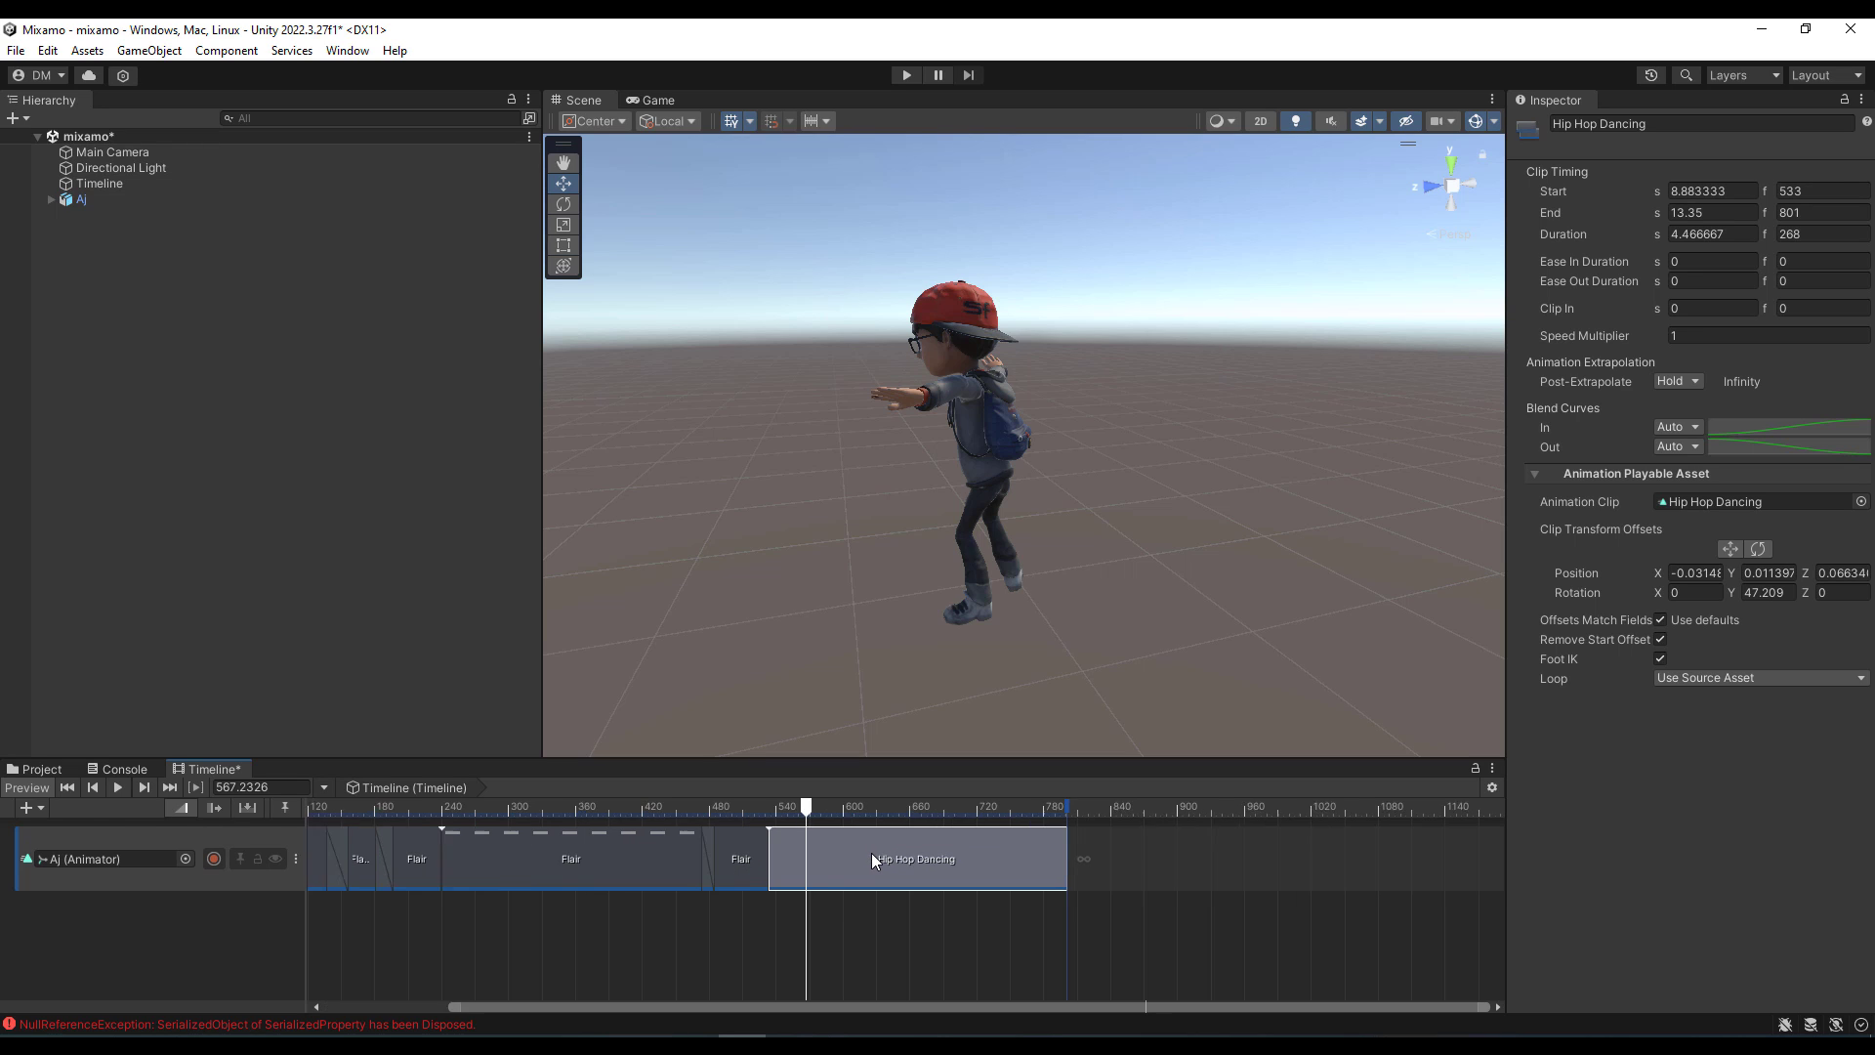
{"action": "left_click_drag", "start_coordinate": [871, 852], "coordinate": [729, 874]}
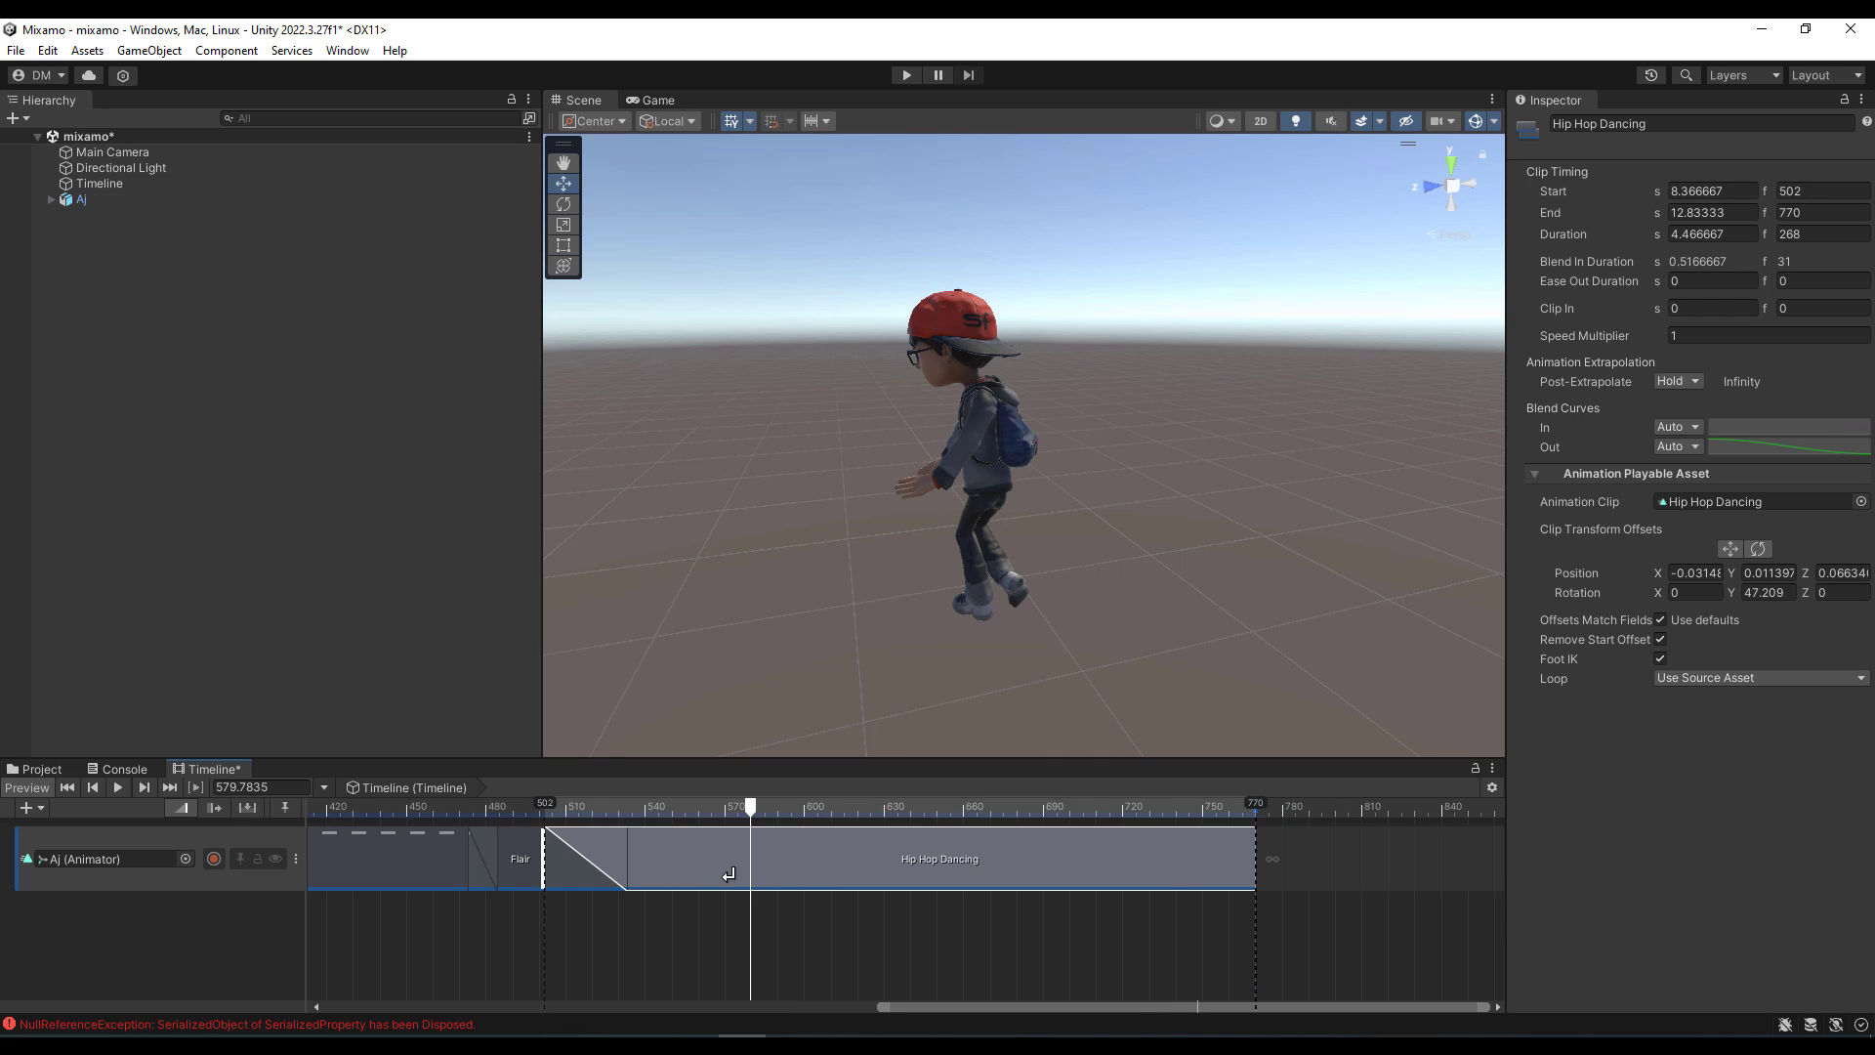
{"action": "left_click", "coordinate": [426, 809]}
{"action": "key", "text": "space"}
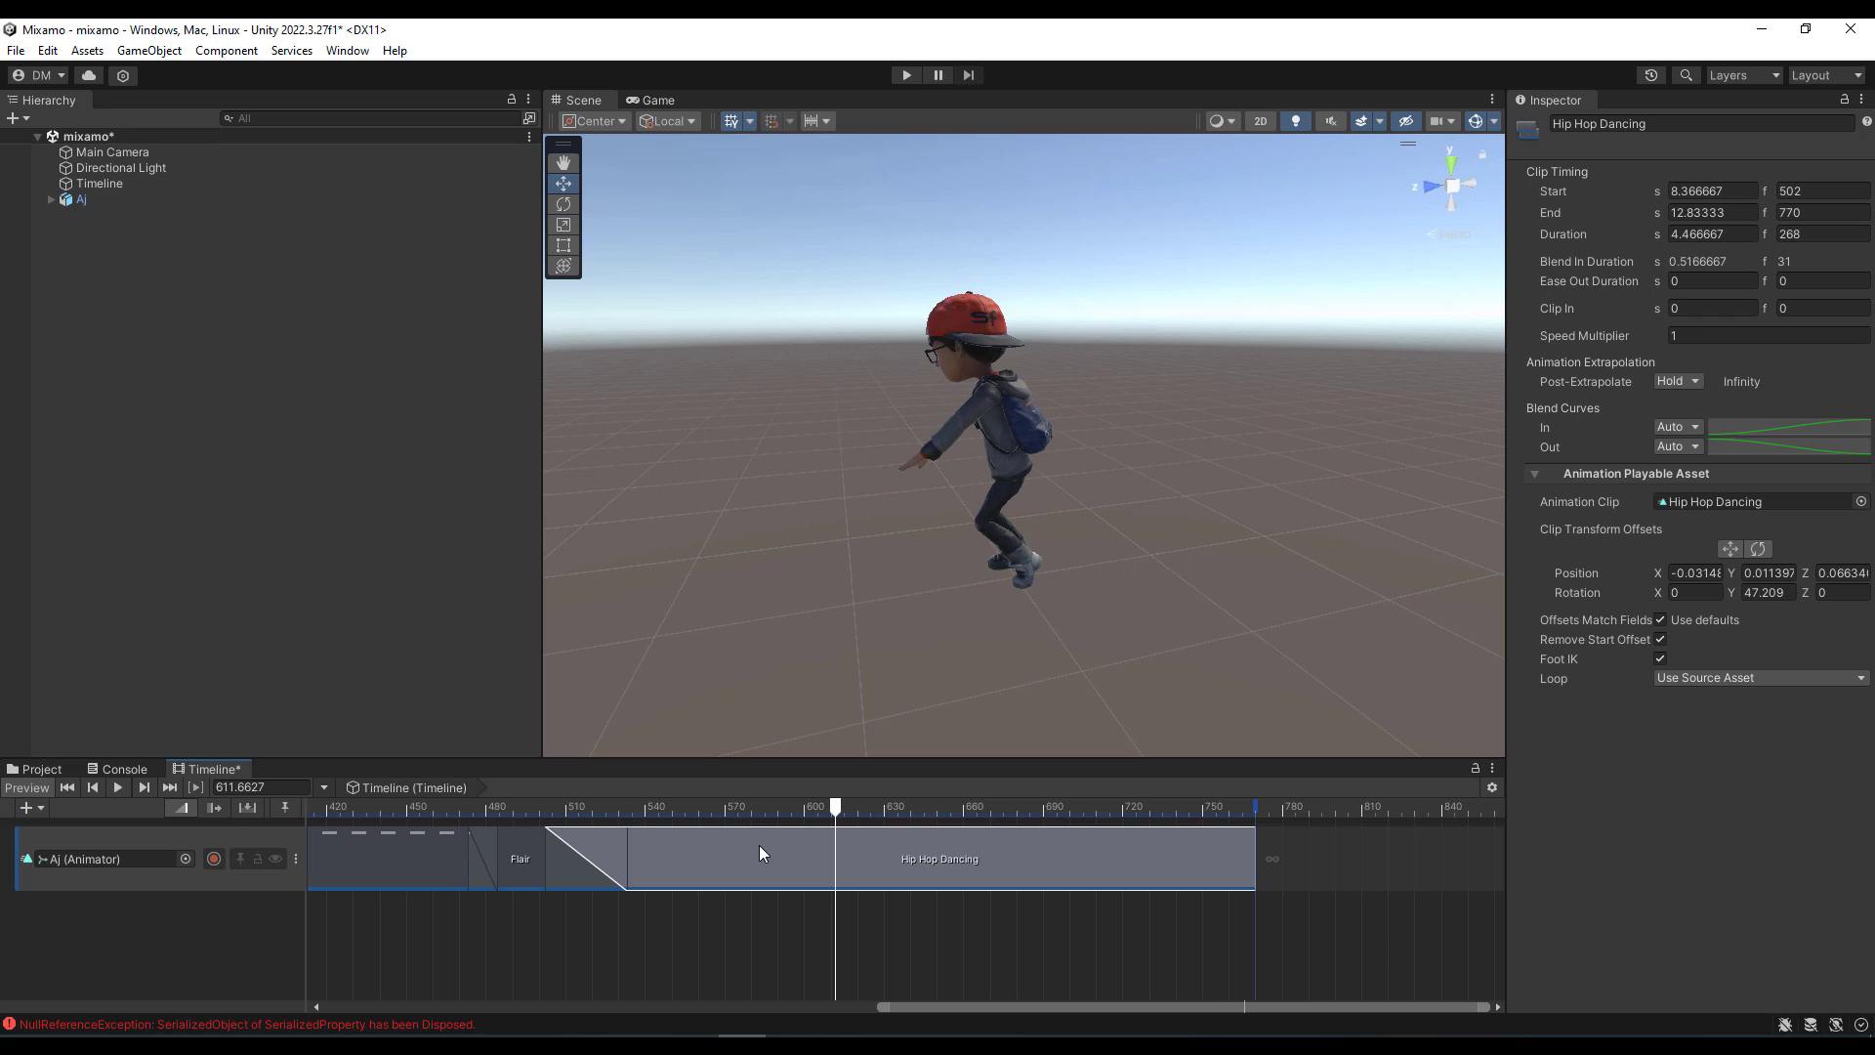
Step: Lengthen the blend into Hip Hop Dancing to about 37 frames and preview
{"action": "left_click_drag", "start_coordinate": [759, 845], "coordinate": [741, 853]}
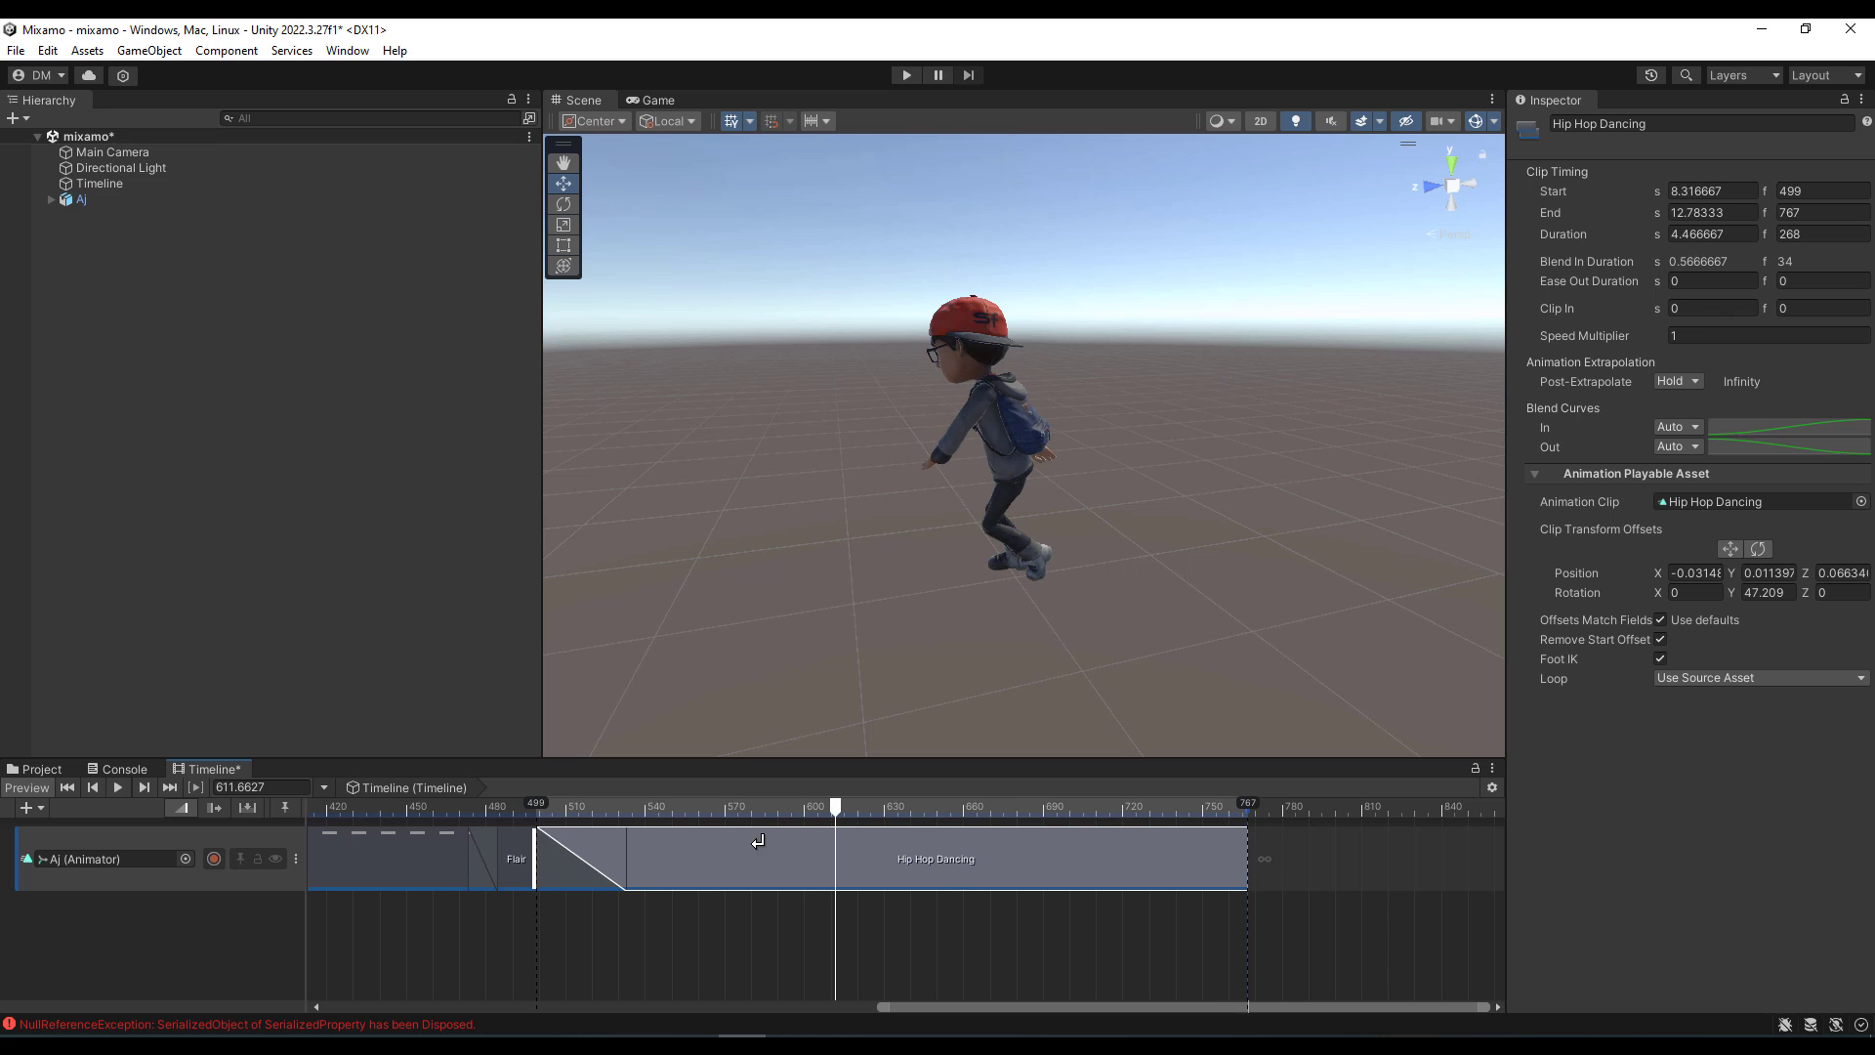
{"action": "left_click", "coordinate": [406, 812]}
{"action": "key", "text": "space"}
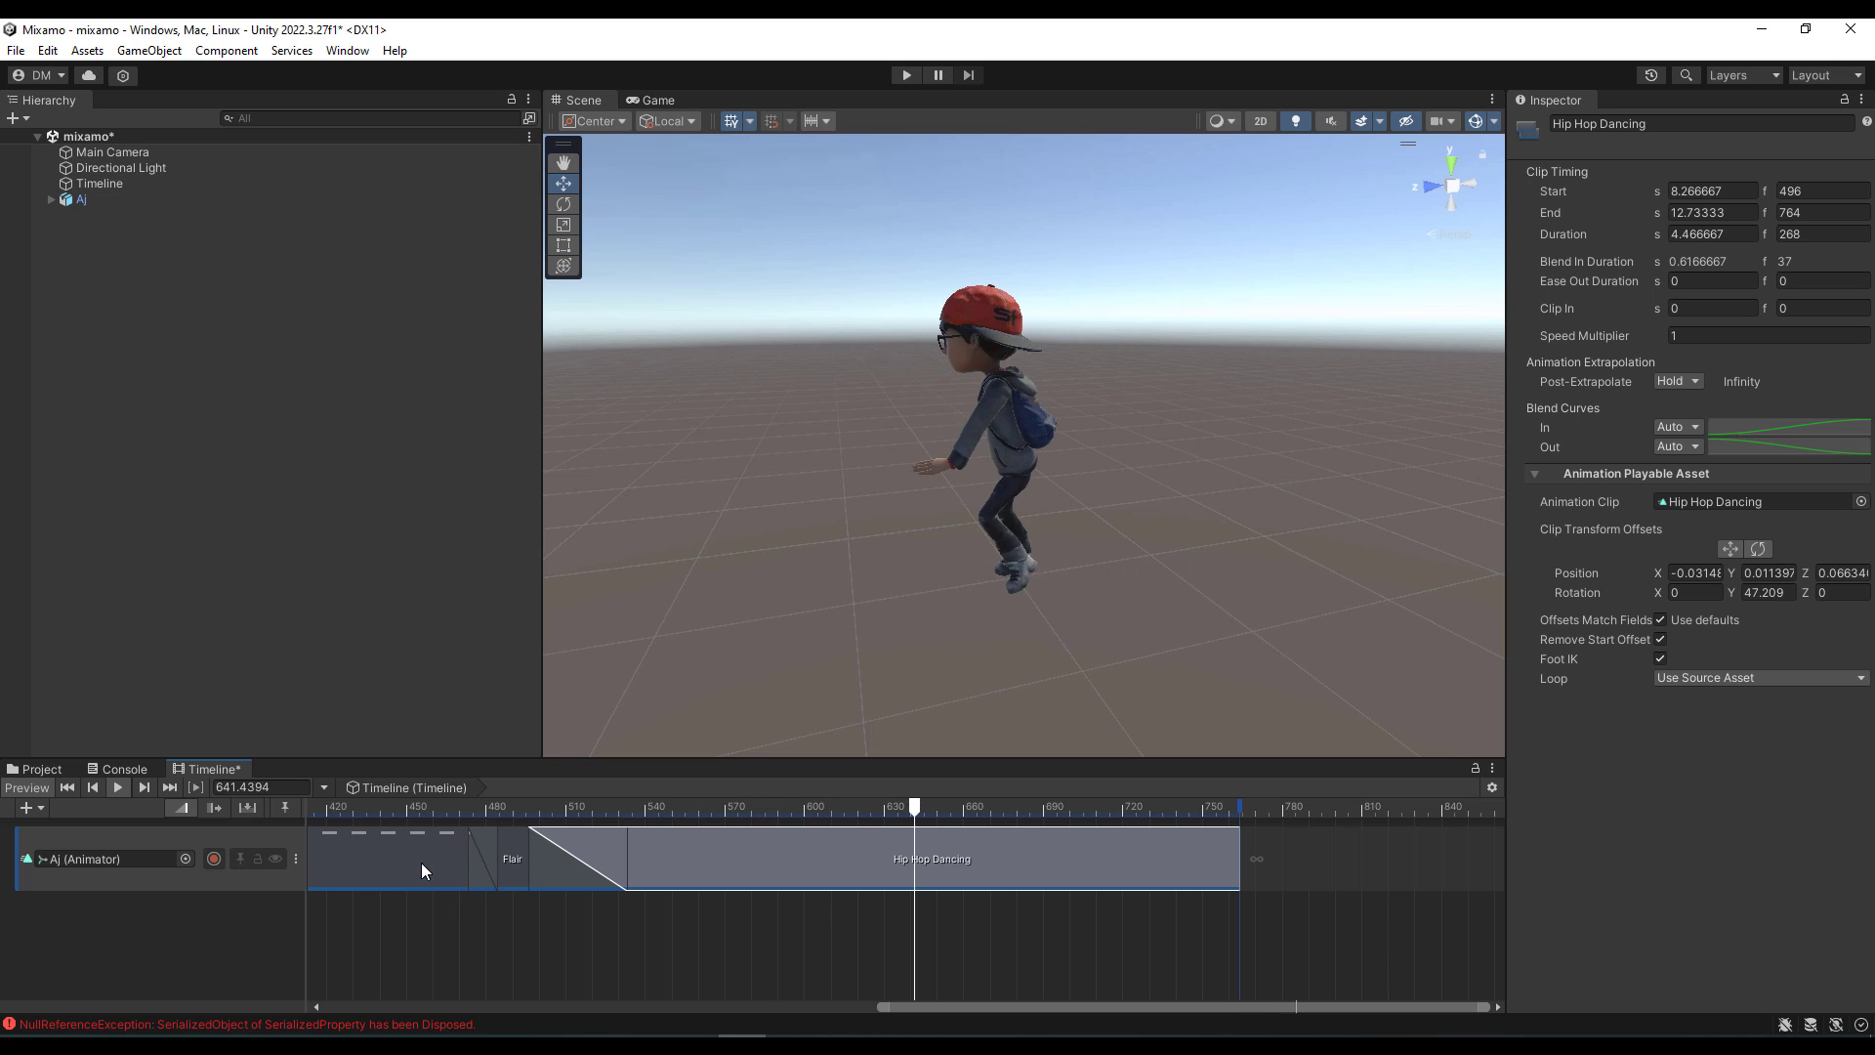
{"action": "scroll", "coordinate": [1168, 858], "scroll_direction": "down", "scroll_amount": 3}
{"action": "scroll", "coordinate": [1168, 858], "scroll_direction": "down", "scroll_amount": 3}
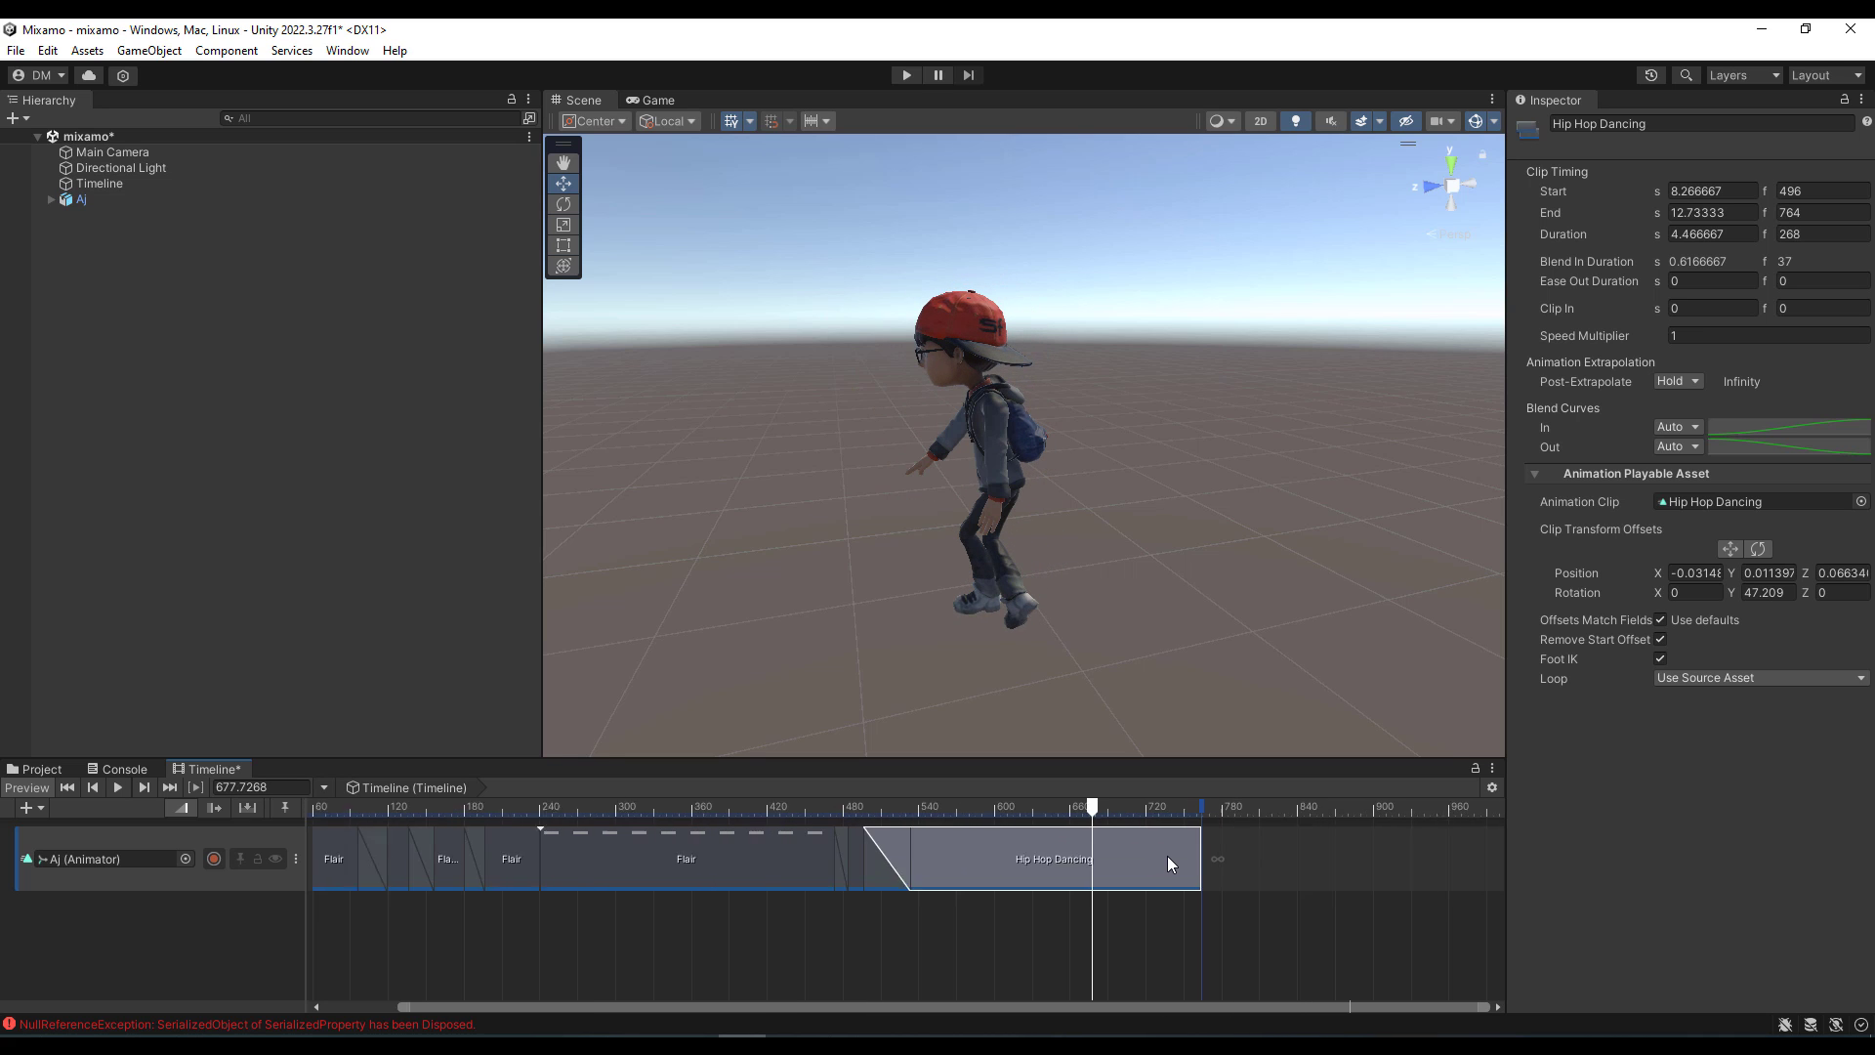
{"action": "scroll", "coordinate": [1168, 856], "scroll_direction": "down", "scroll_amount": 3}
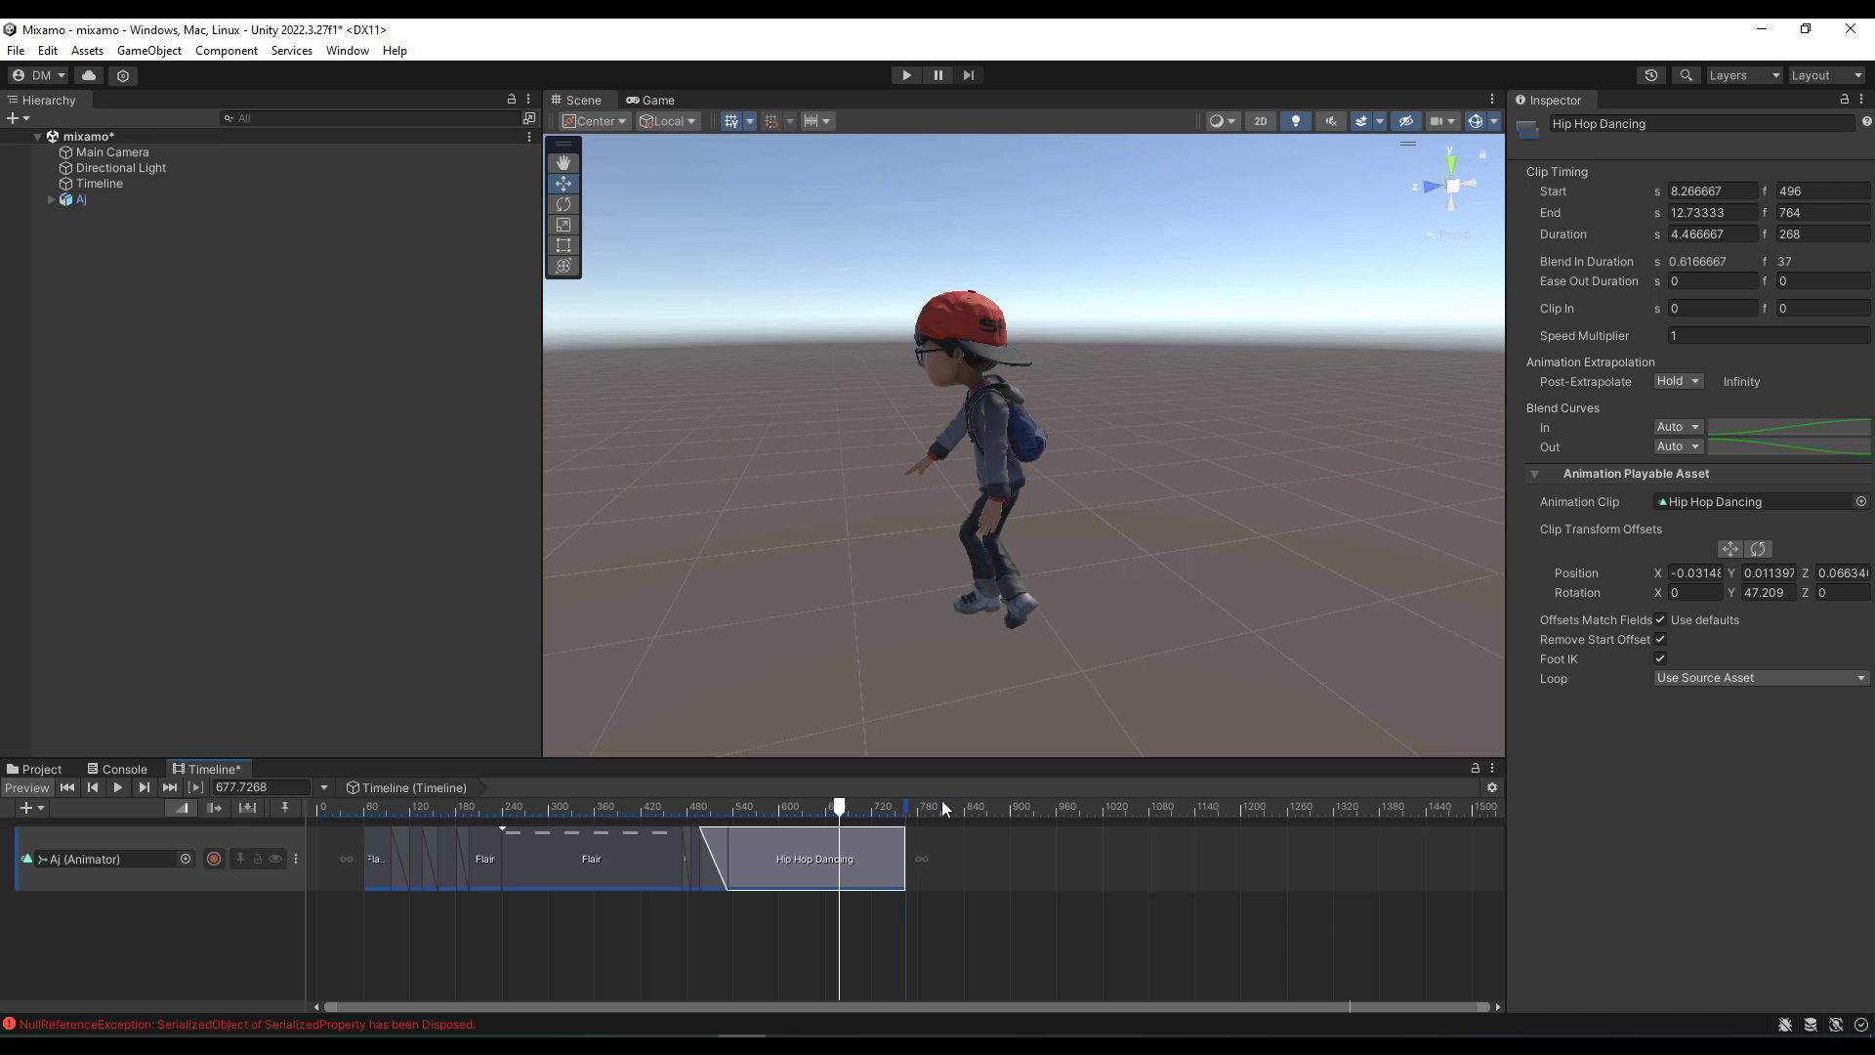
Step: Add the Swing Dancing clip and overlap it onto Hip Hop Dancing for a 57-frame blend
{"action": "right_click", "coordinate": [945, 857]}
{"action": "left_click", "coordinate": [1104, 785]}
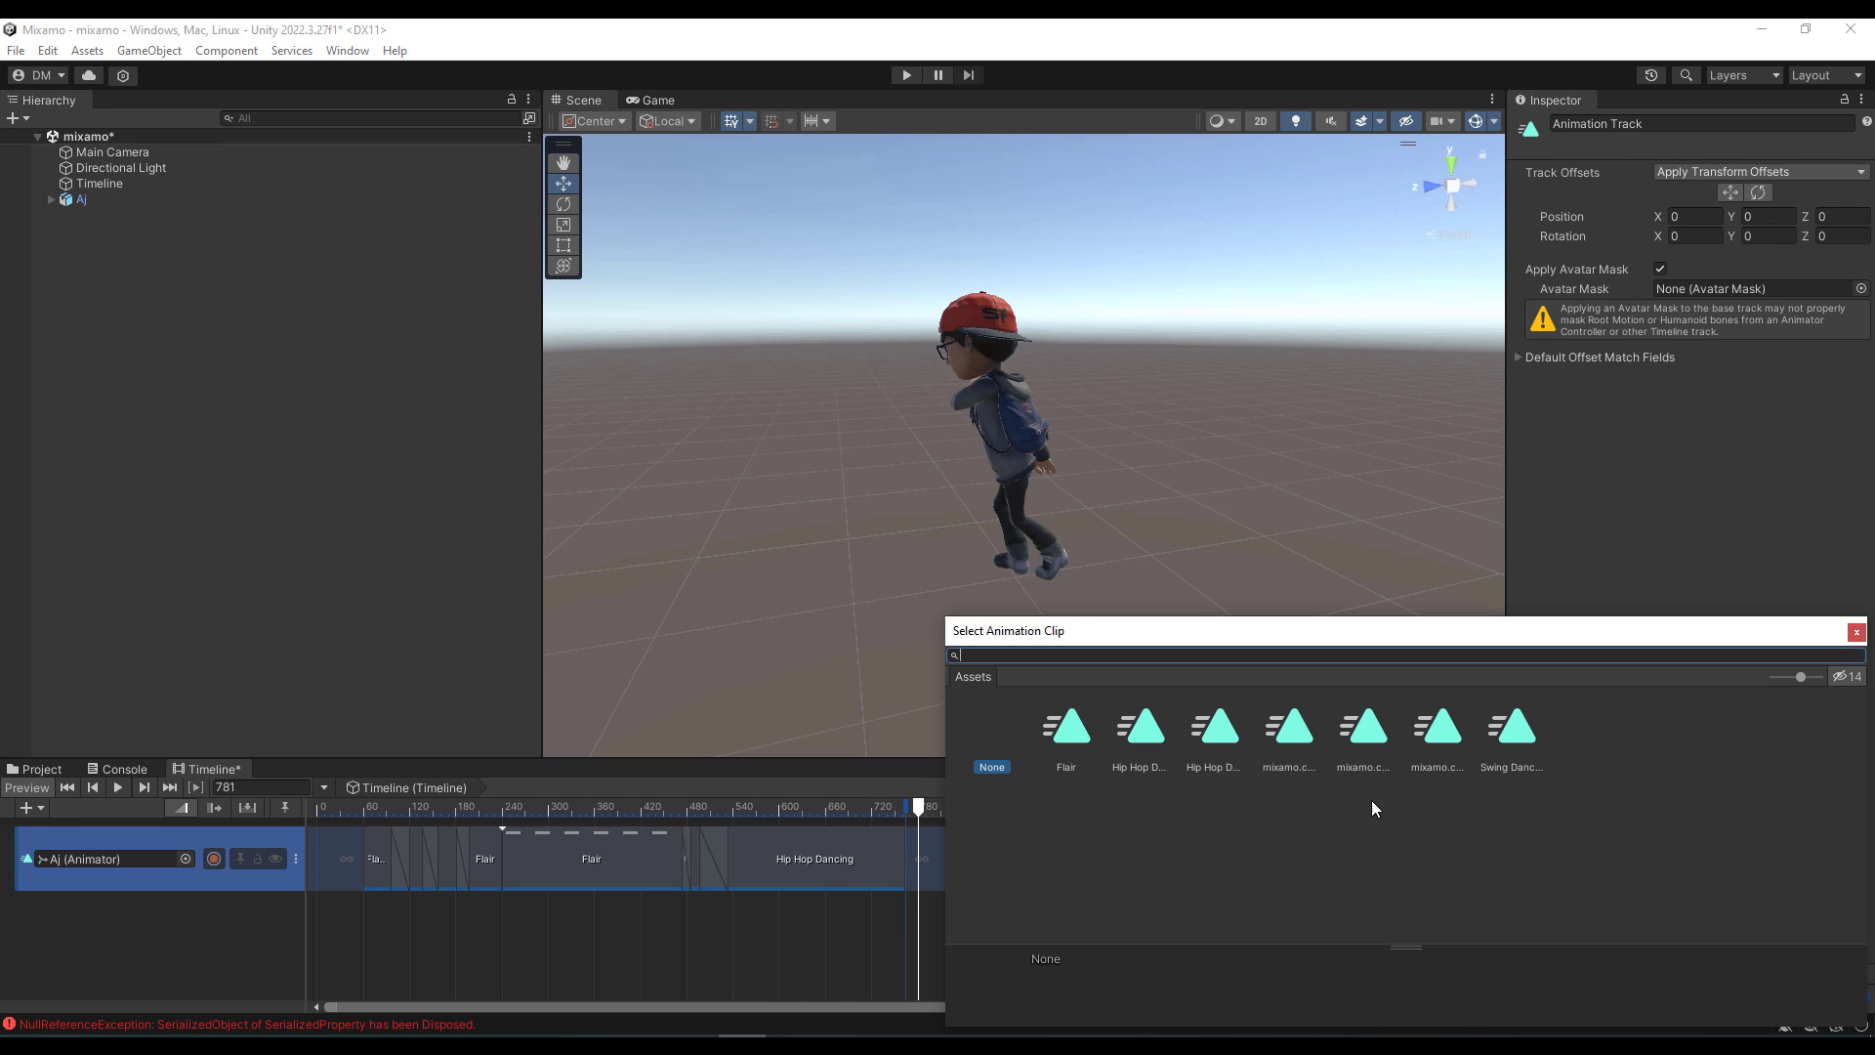
{"action": "double_click", "coordinate": [1505, 733]}
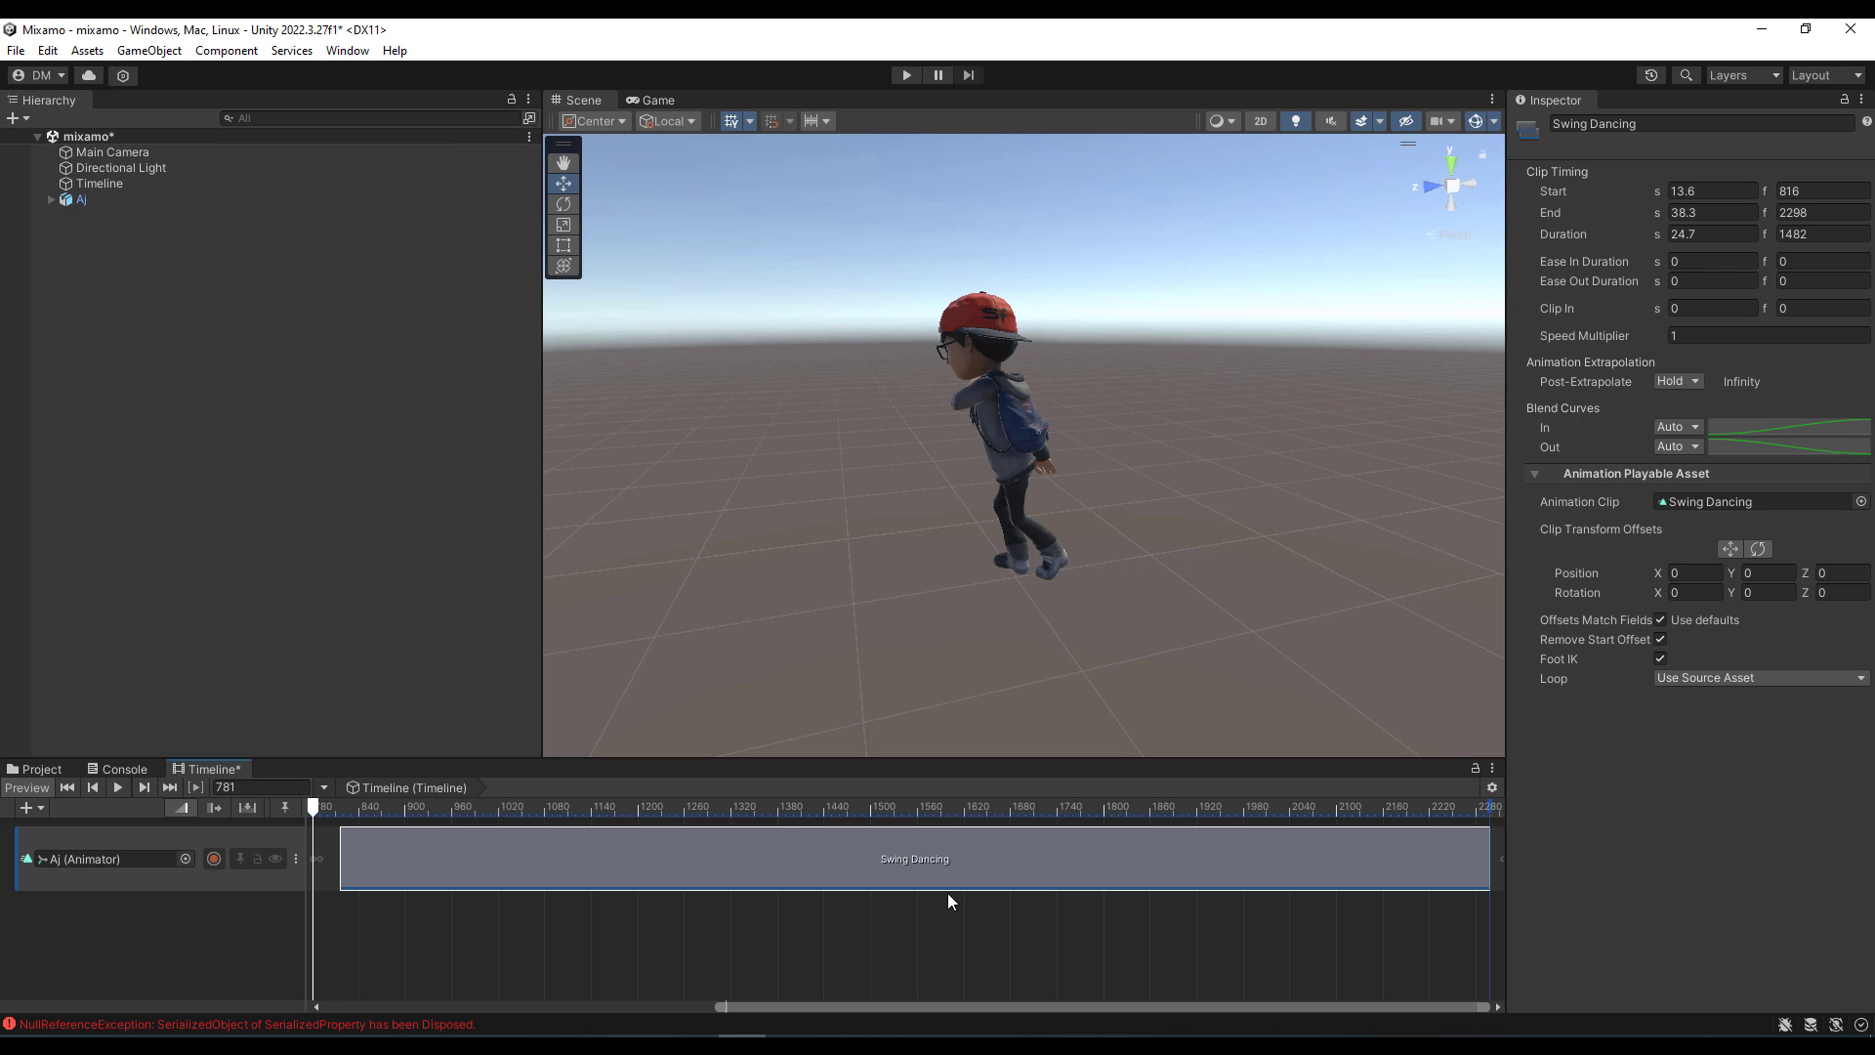
{"action": "scroll", "coordinate": [948, 893], "scroll_direction": "down", "scroll_amount": 2}
{"action": "scroll", "coordinate": [947, 892], "scroll_direction": "down", "scroll_amount": 2}
{"action": "mouse_move", "coordinate": [866, 854]}
{"action": "left_mouse_down"}
{"action": "mouse_move", "coordinate": [835, 848]}
{"action": "mouse_move", "coordinate": [819, 869]}
{"action": "left_mouse_up"}
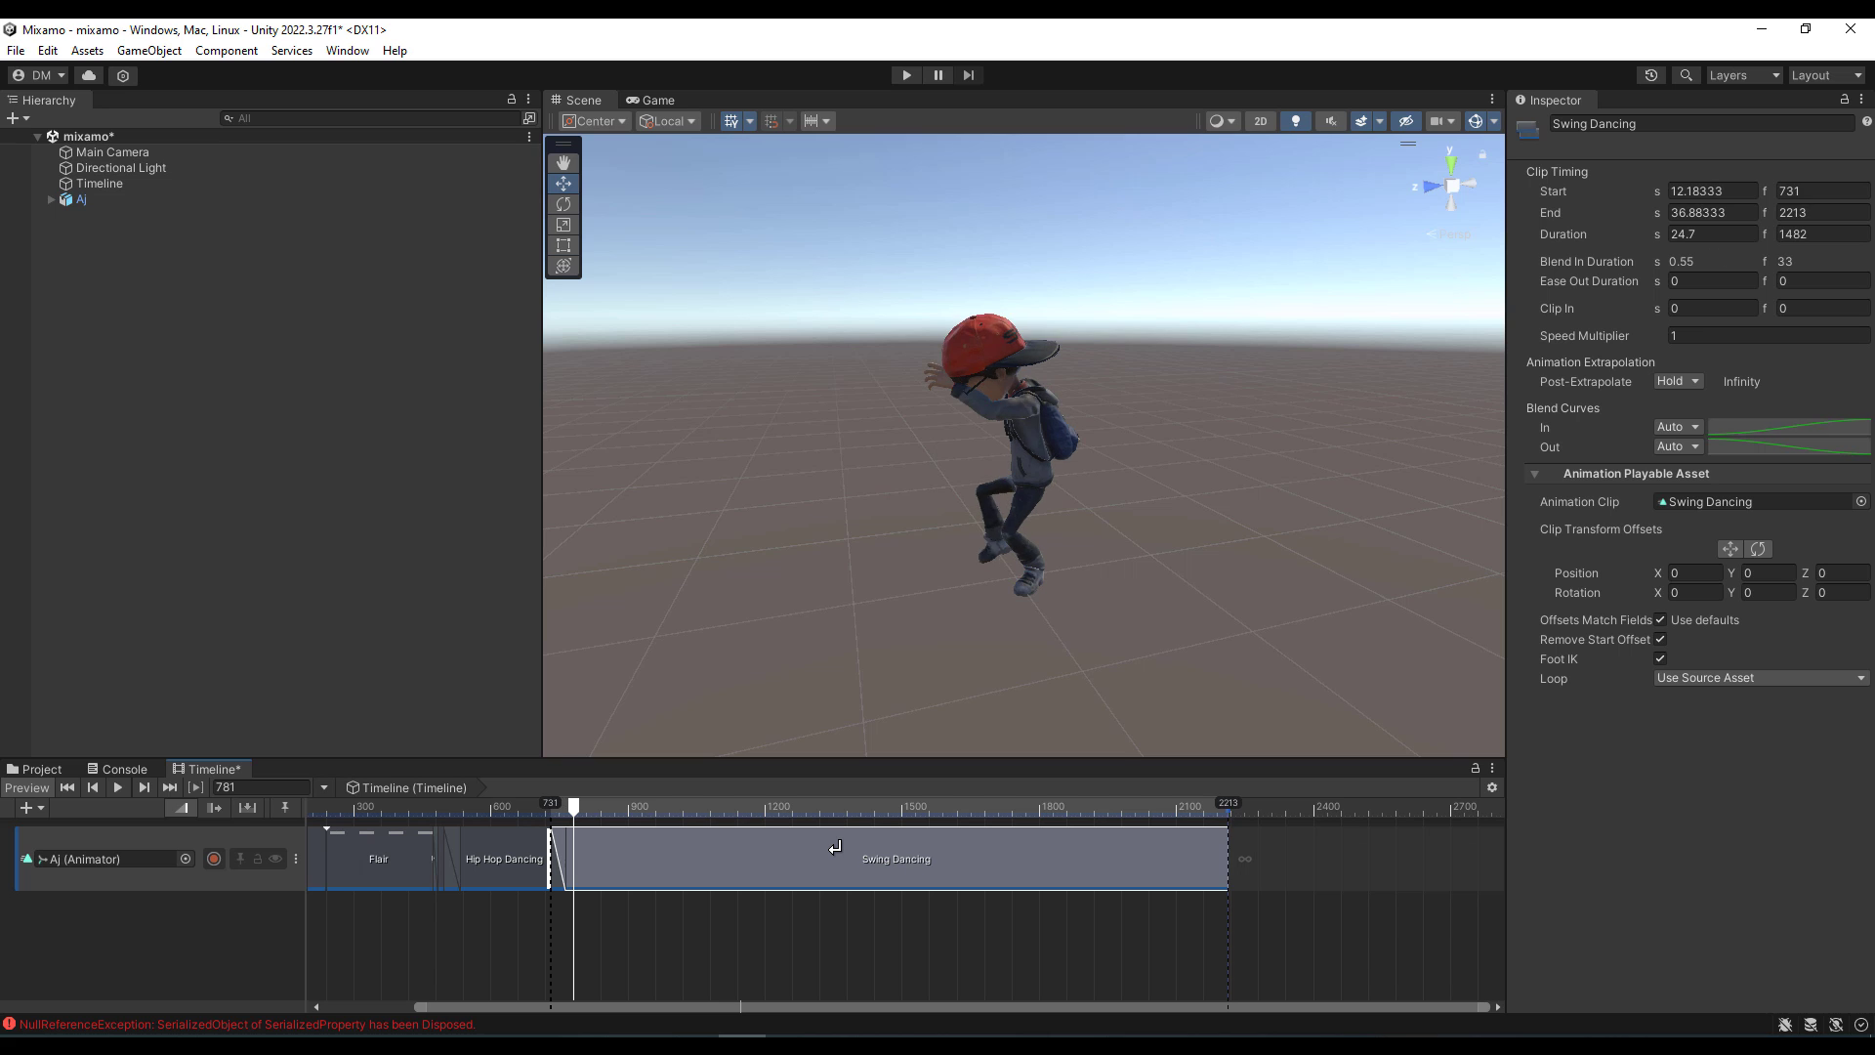
Step: Match Swing Dancing's offsets to the previous clip and preview the transition
{"action": "right_click", "coordinate": [684, 853]}
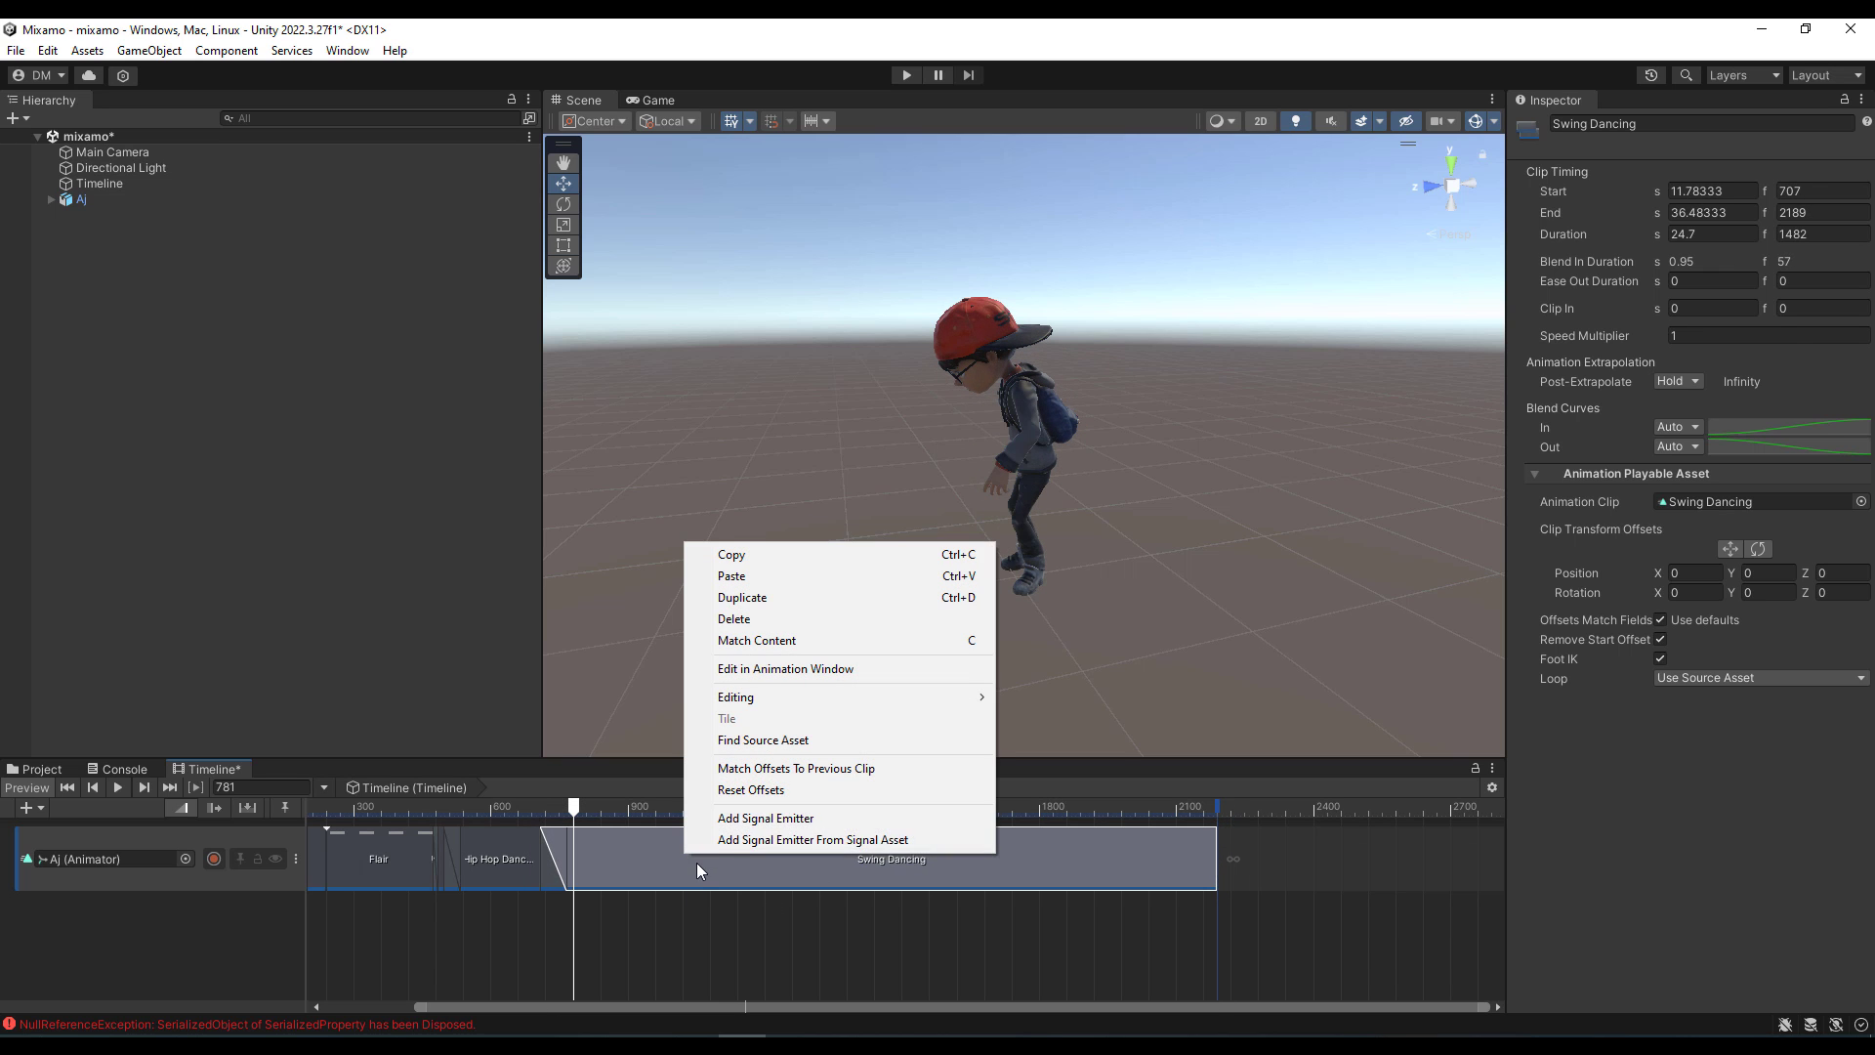
{"action": "left_click", "coordinate": [780, 771]}
{"action": "left_click_drag", "start_coordinate": [579, 807], "coordinate": [454, 826]}
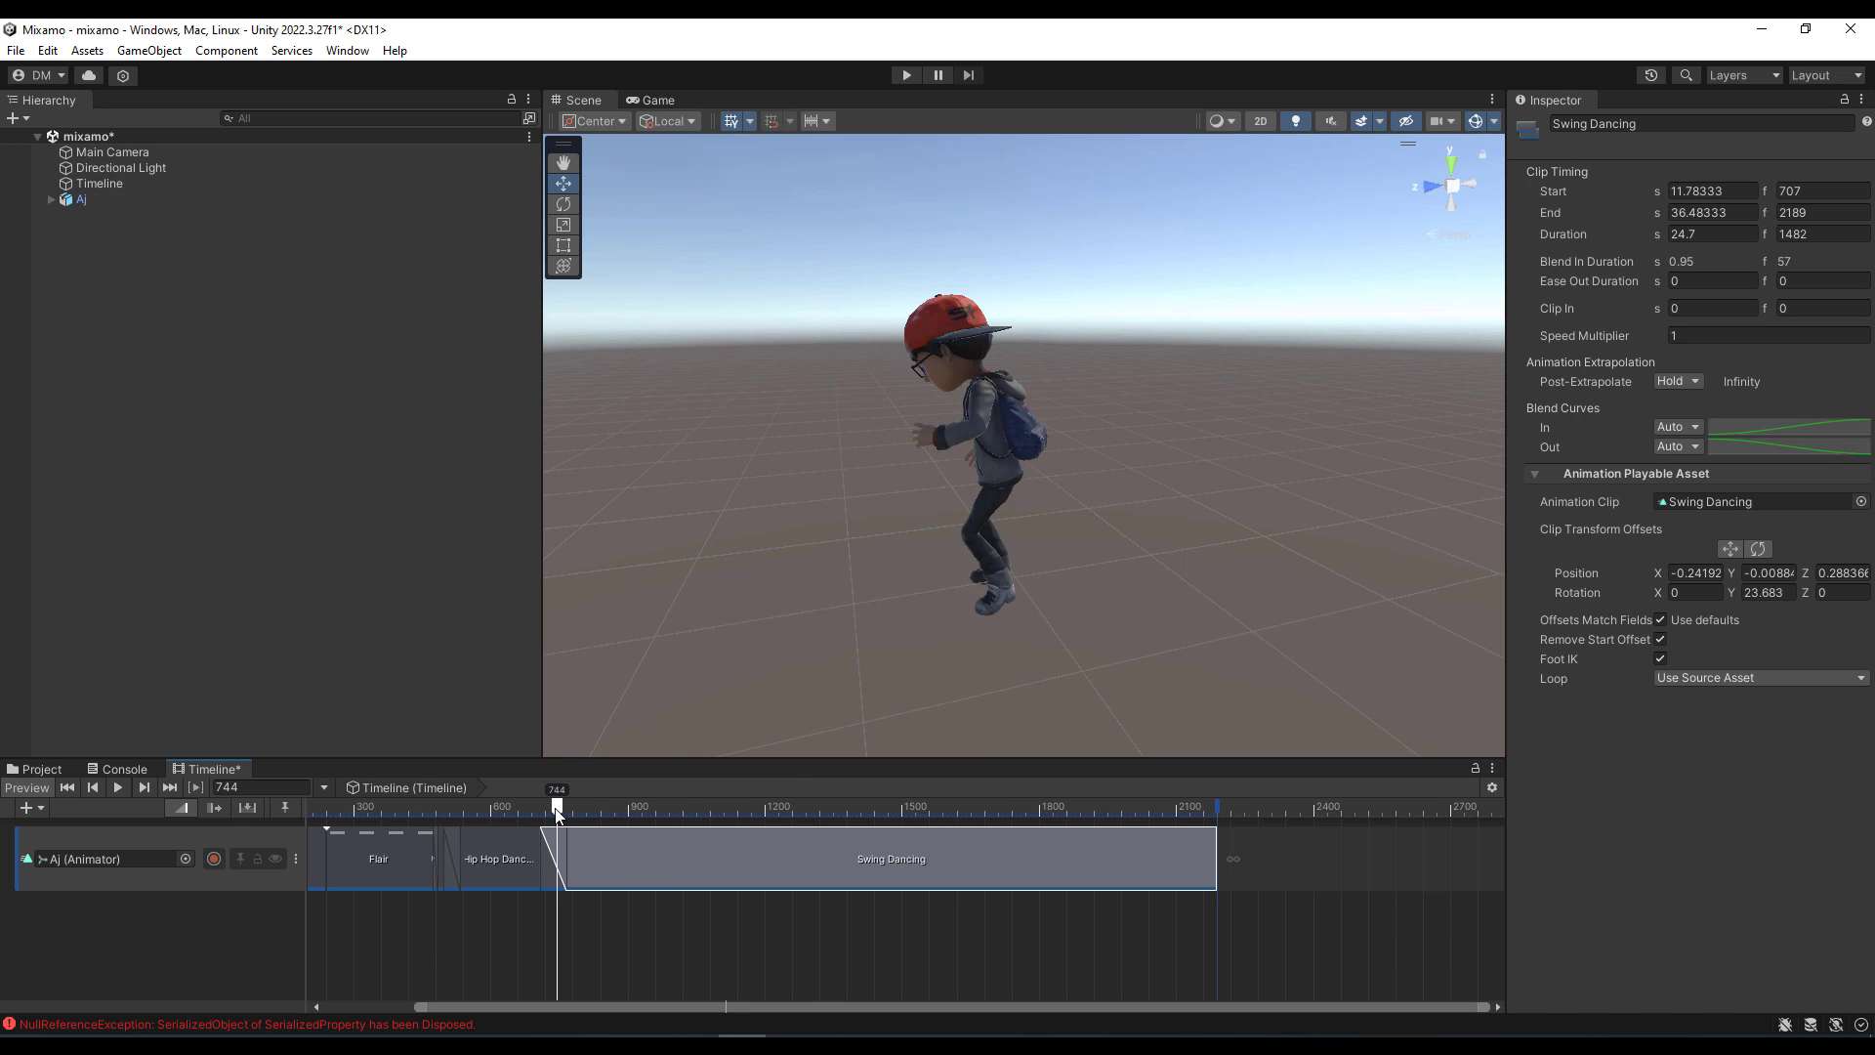
{"action": "key", "text": "space"}
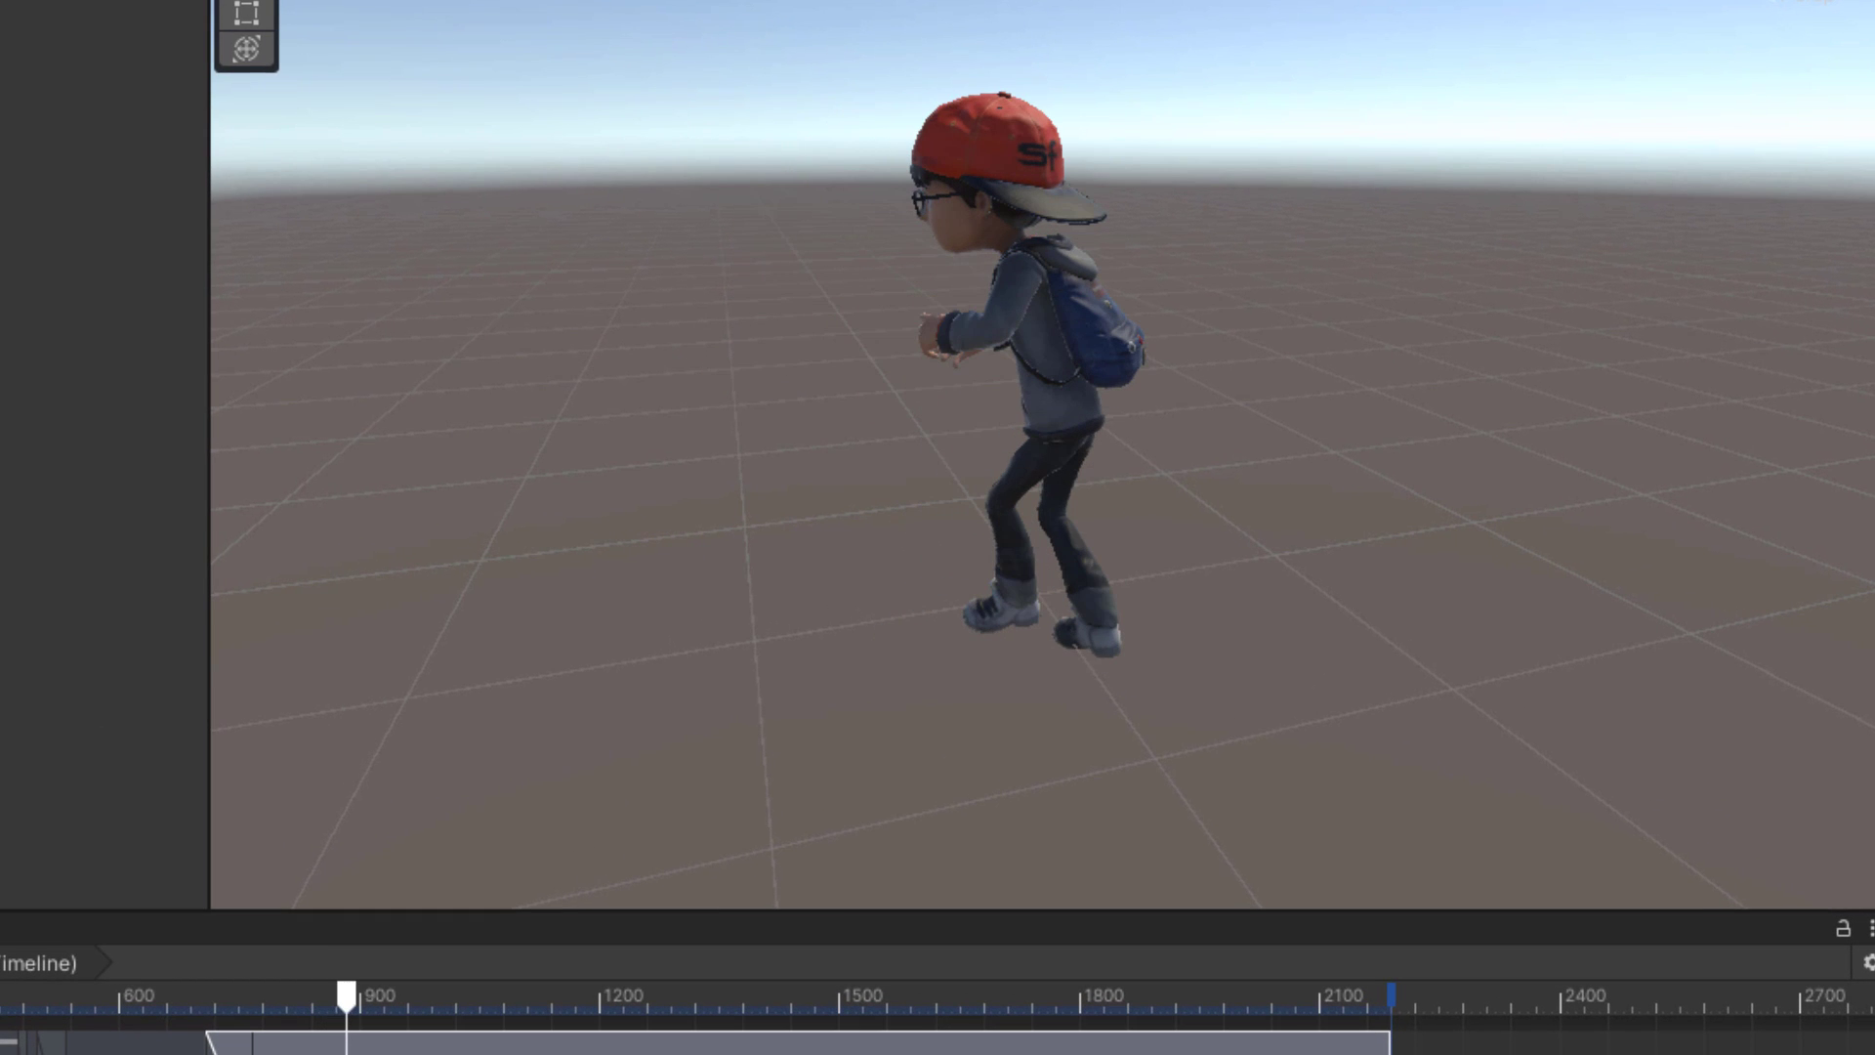
Step: Shift the Swing Dancing clip about 18 frames earlier, then rewind and view the character side-on
{"action": "left_click", "coordinate": [178, 998]}
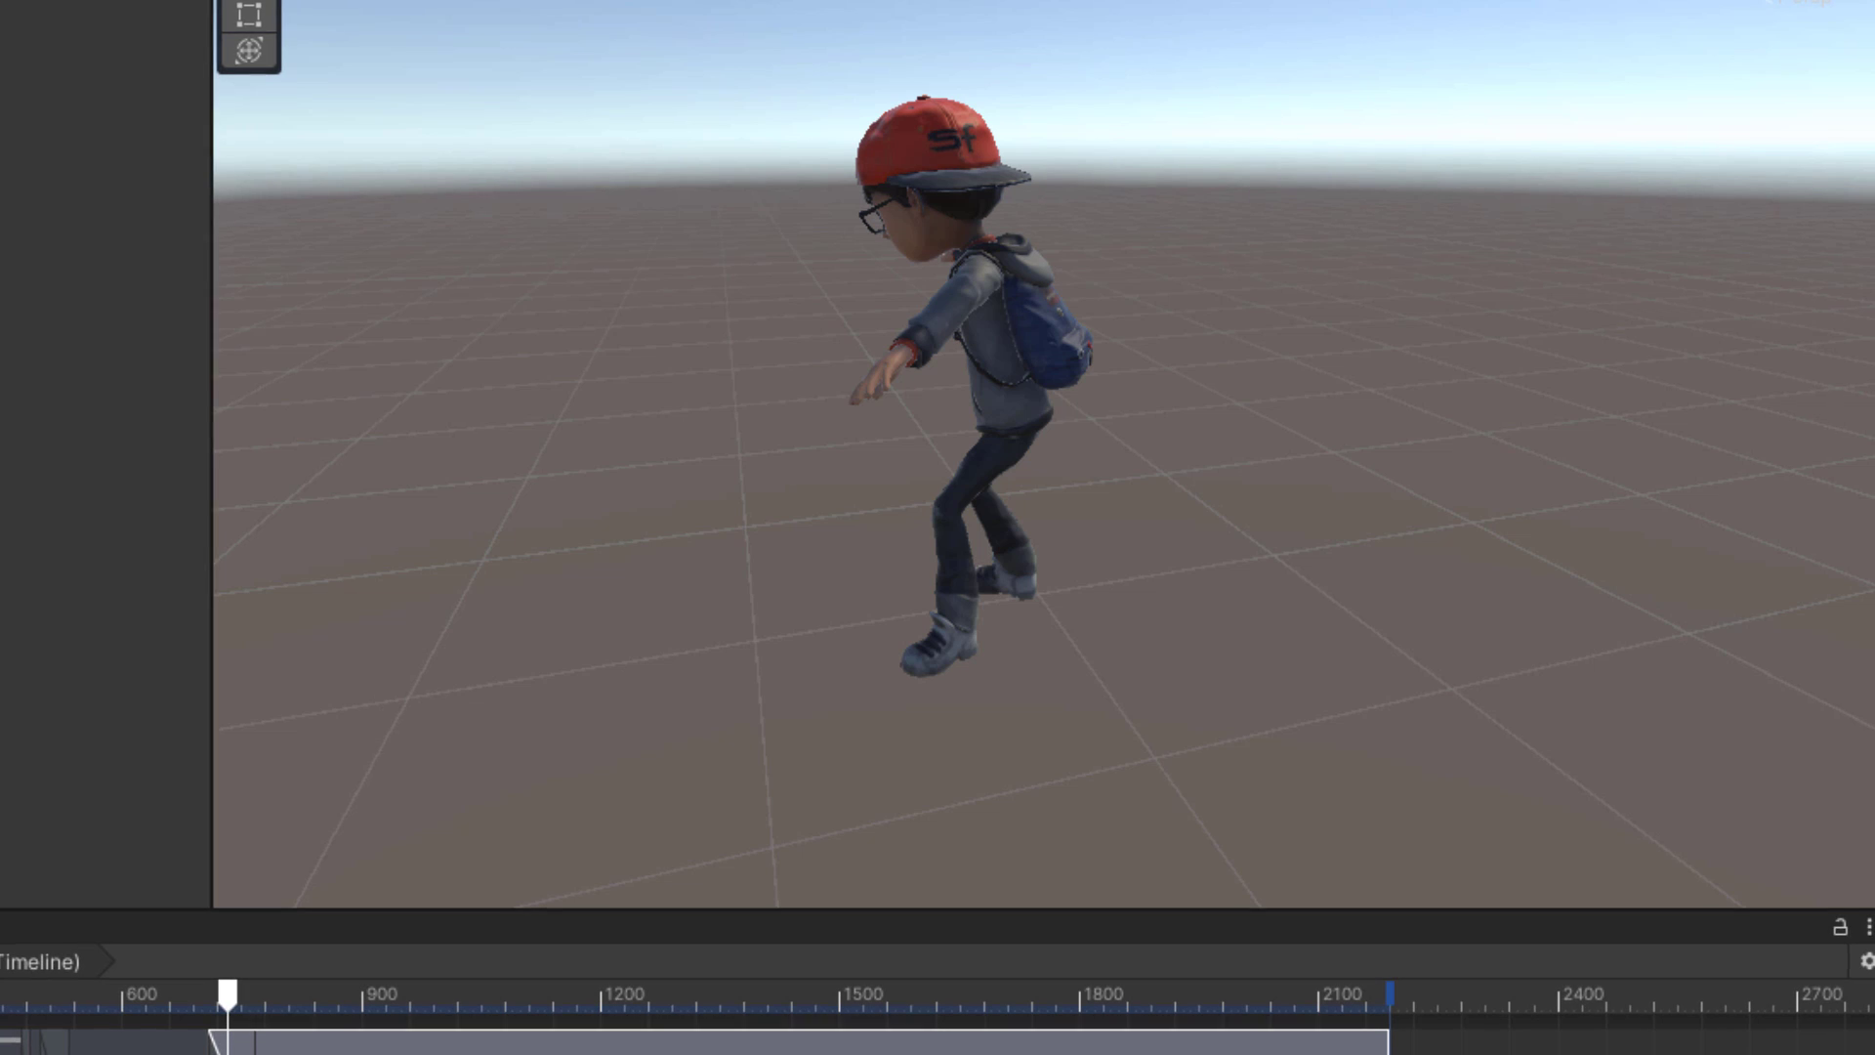
{"action": "left_click_drag", "start_coordinate": [212, 1042], "coordinate": [192, 1040]}
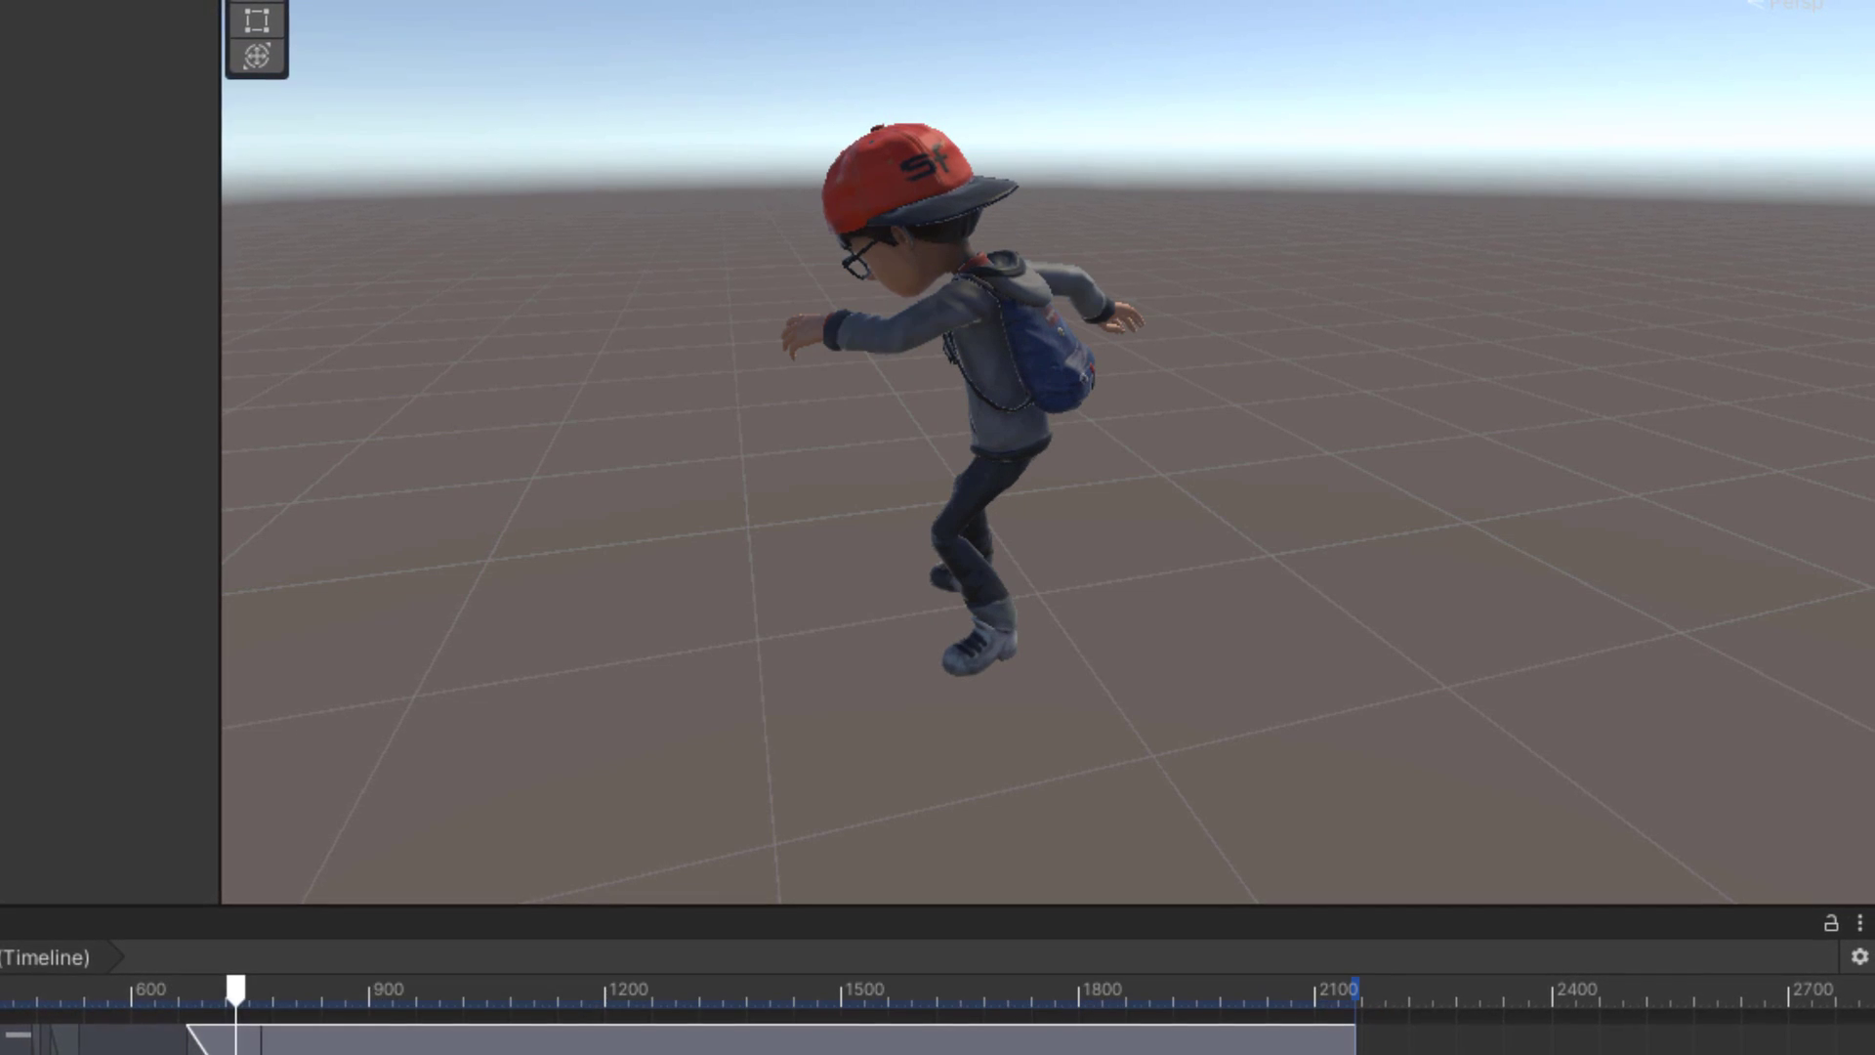
{"action": "left_click", "coordinate": [35, 988]}
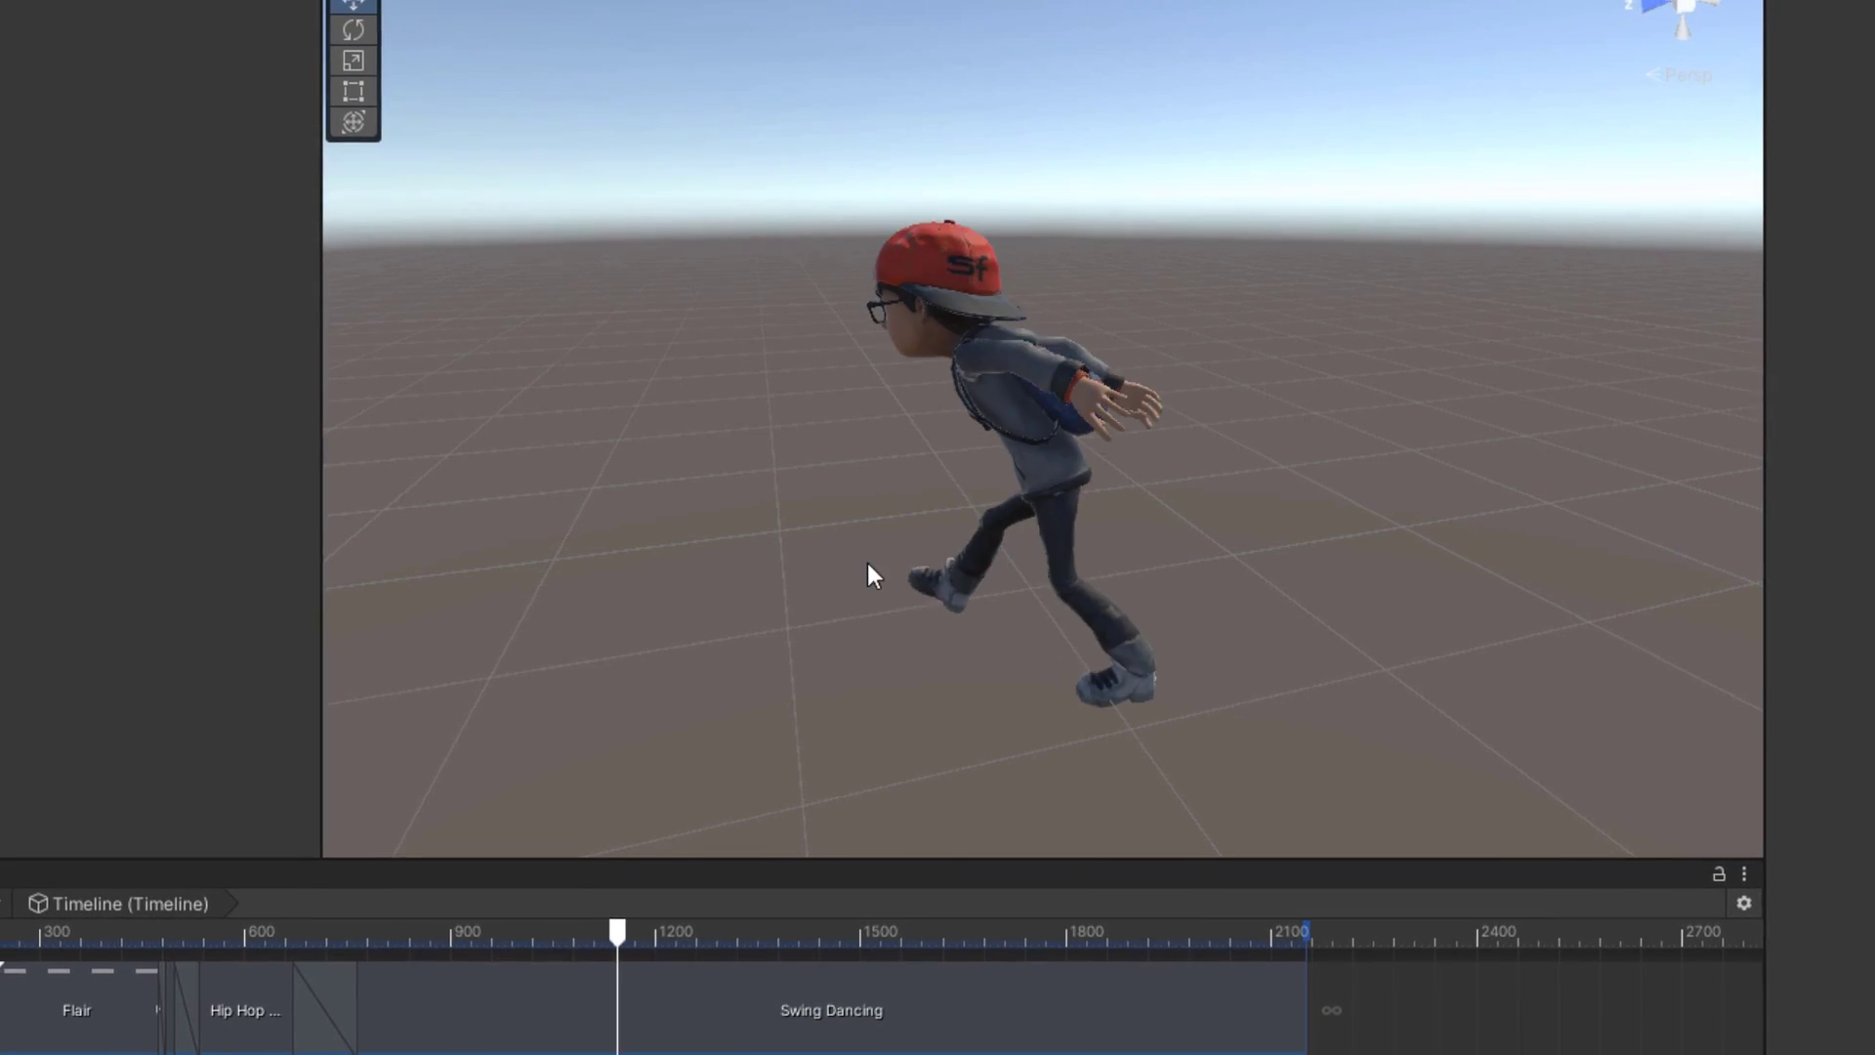
{"action": "mouse_move", "coordinate": [867, 562]}
{"action": "left_mouse_down", "text": "alt"}
{"action": "mouse_move", "coordinate": [1283, 519]}
{"action": "mouse_move", "coordinate": [808, 568]}
{"action": "left_mouse_up", "text": "alt"}
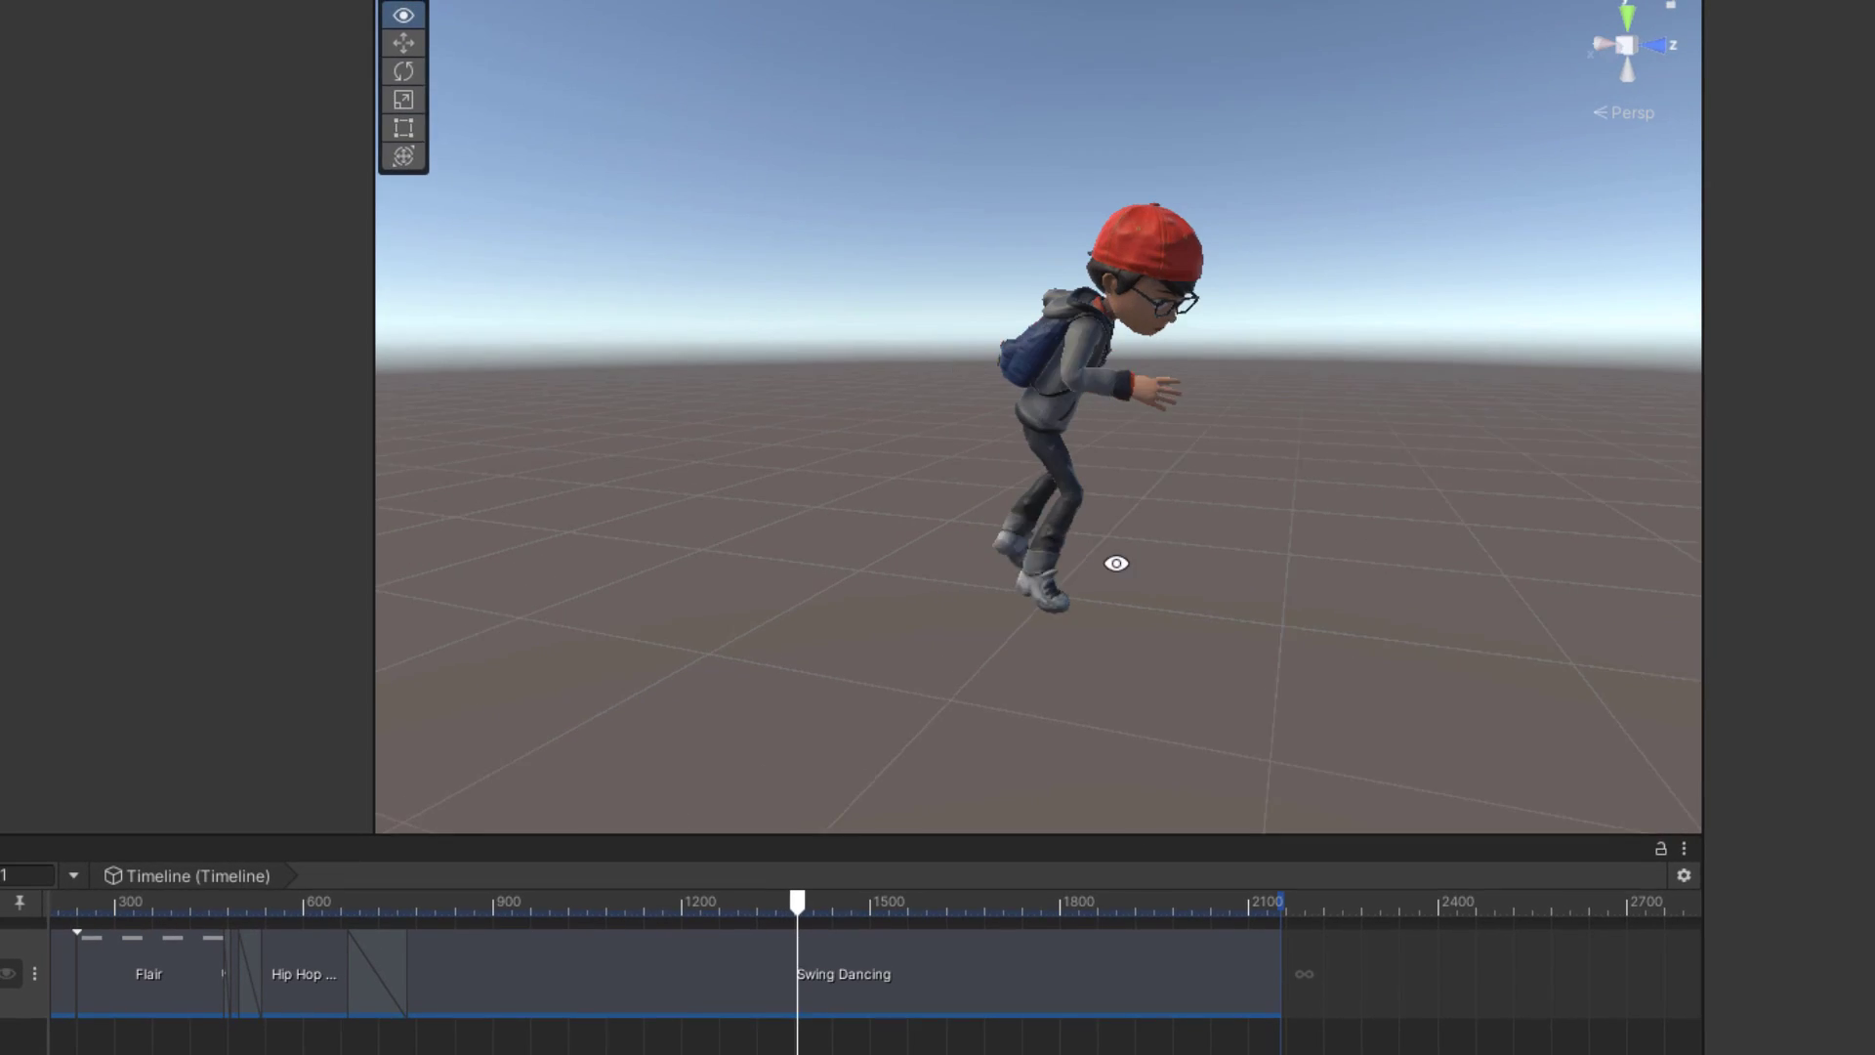
{"action": "left_click_drag", "start_coordinate": [980, 562], "coordinate": [1158, 560], "text": "alt"}
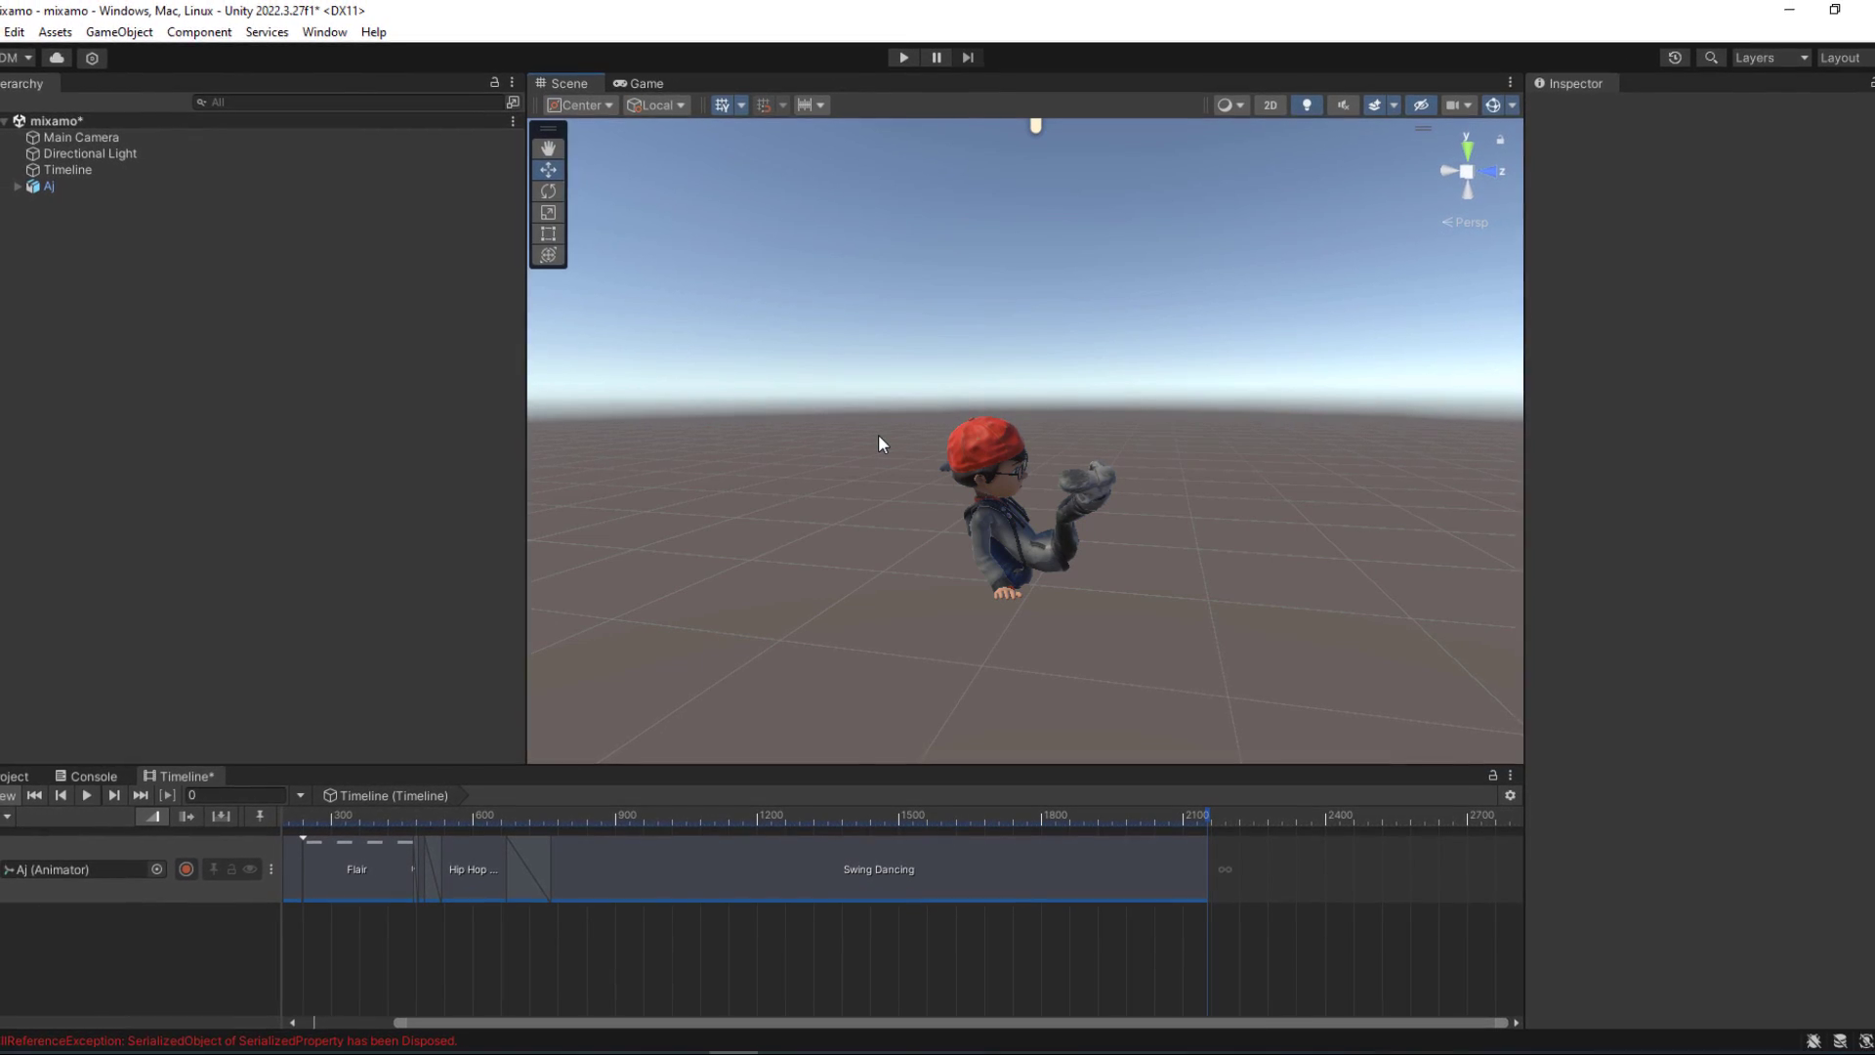
Step: Play the Aj timeline from the start through Flair, Hip Hop Dancing and Swing Dancing to frame 2100
{"action": "left_click", "coordinate": [97, 794]}
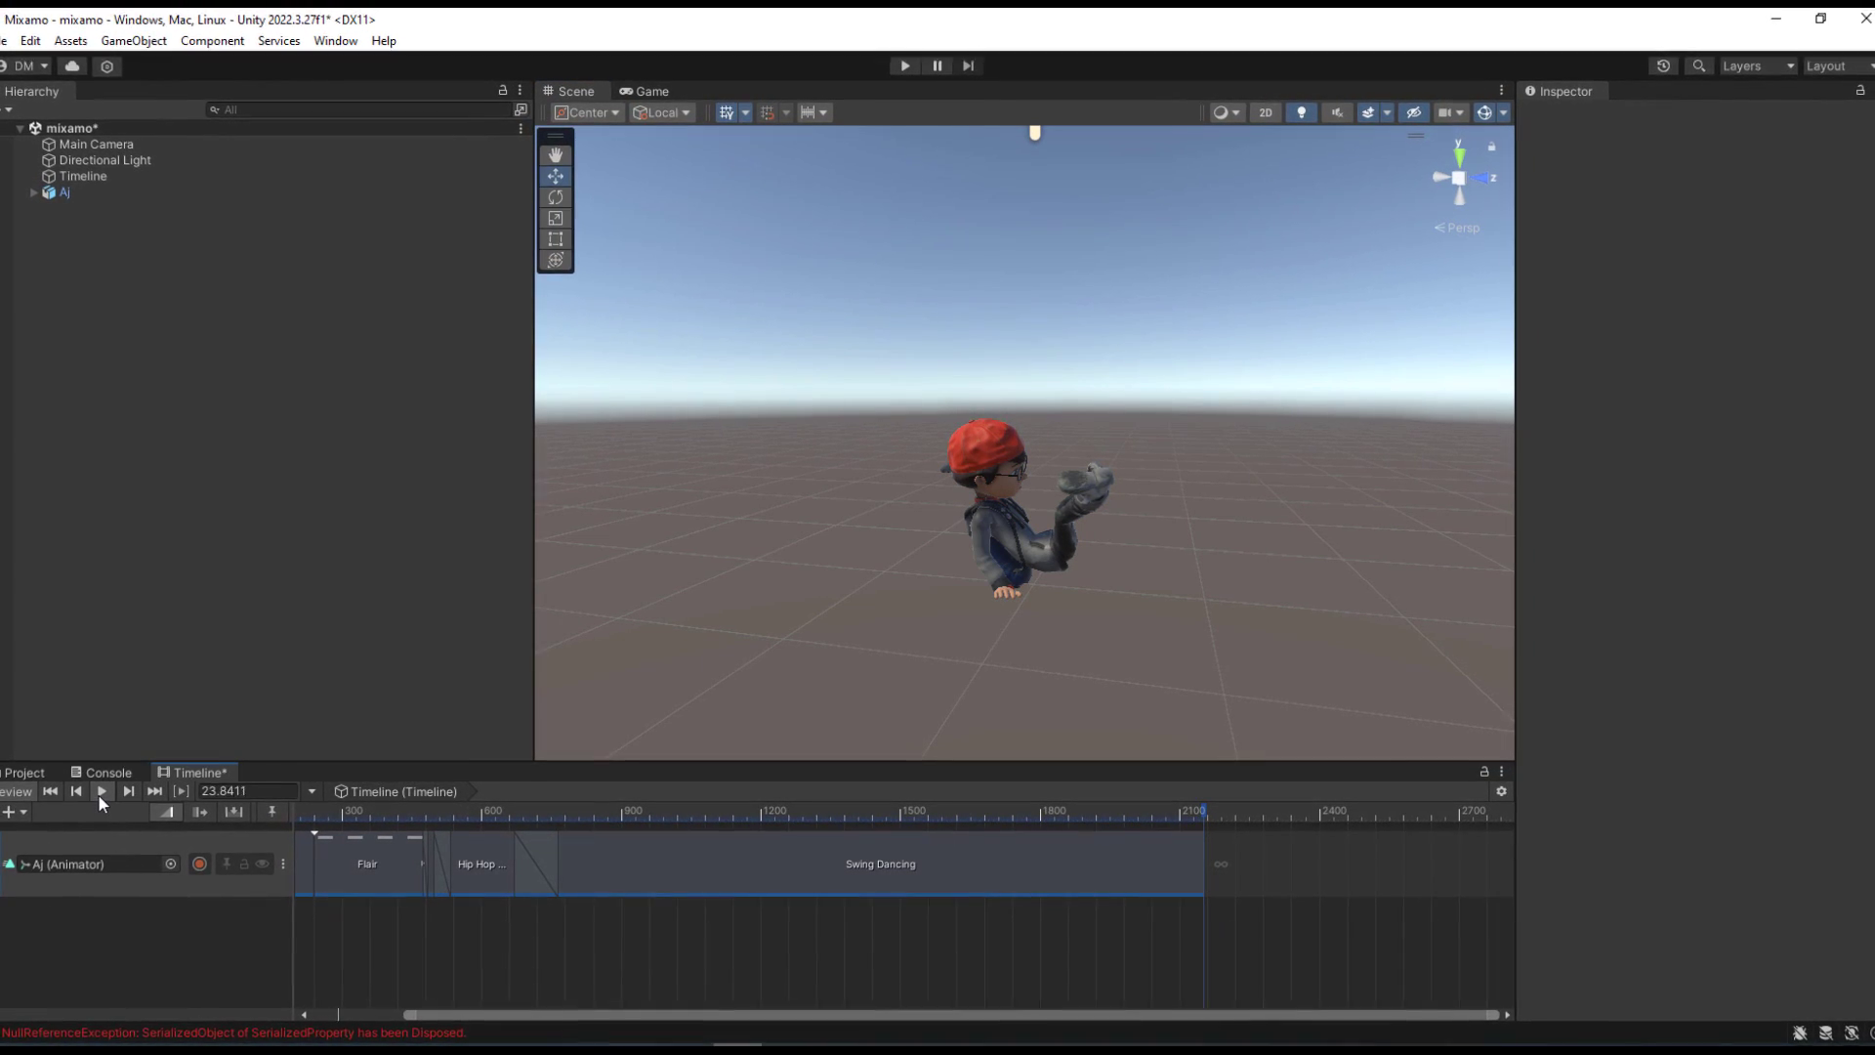